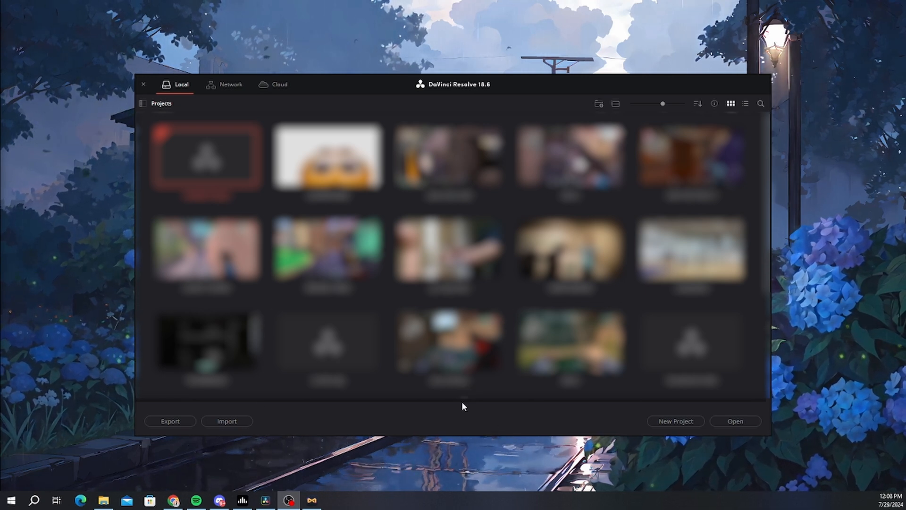
Step: Create a new project named "tutorial"
click(676, 422)
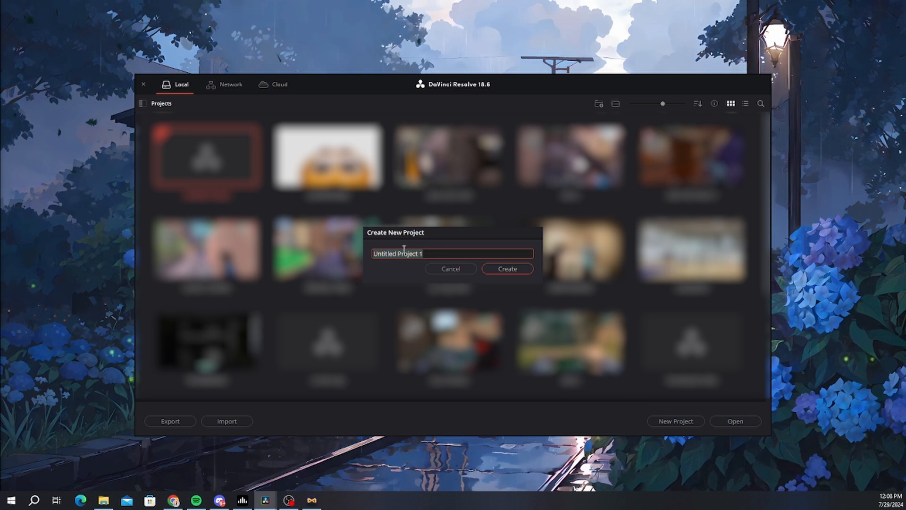
text(tut)
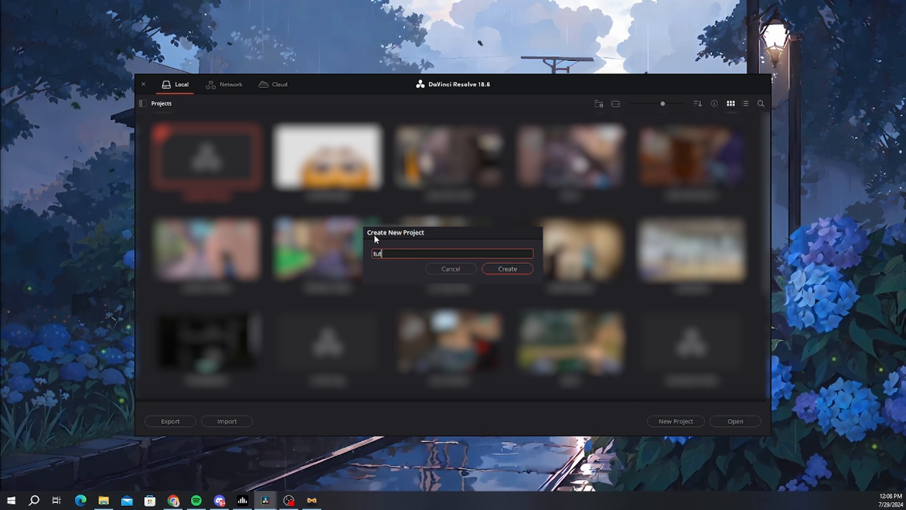
text(orial)
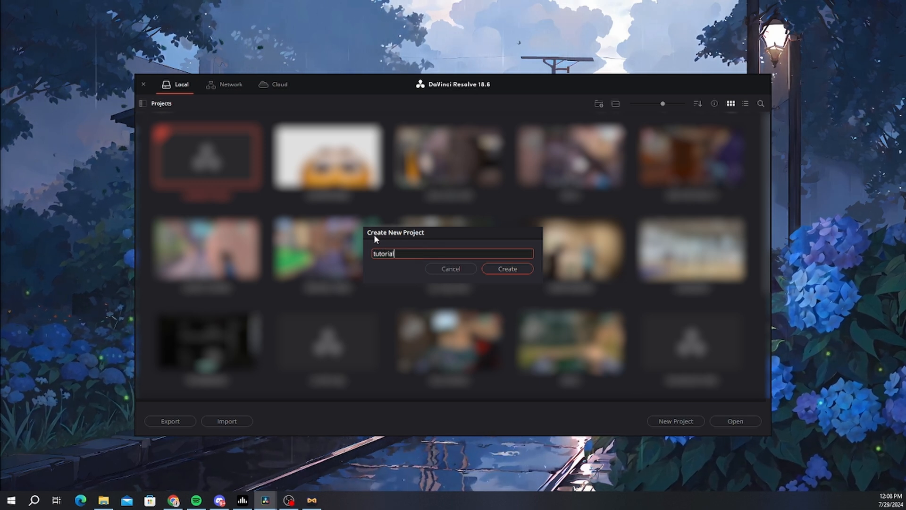
click(507, 268)
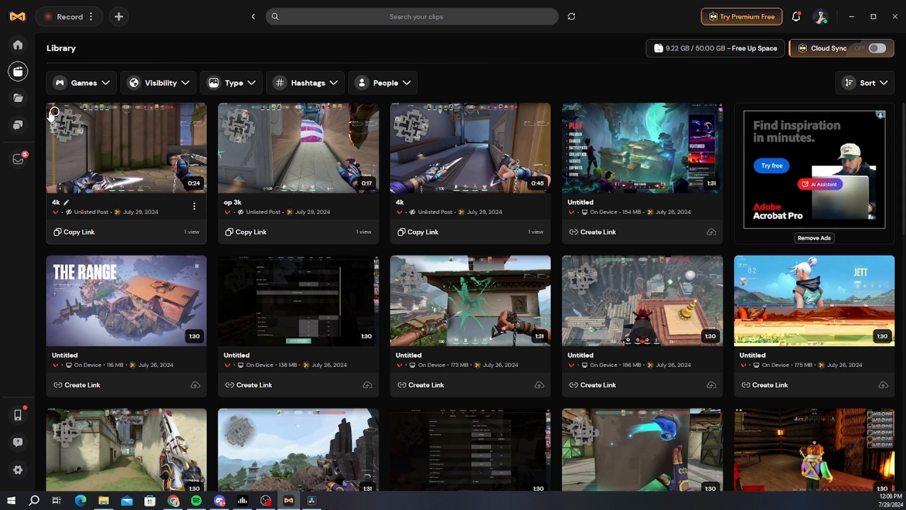
right_click(114, 128)
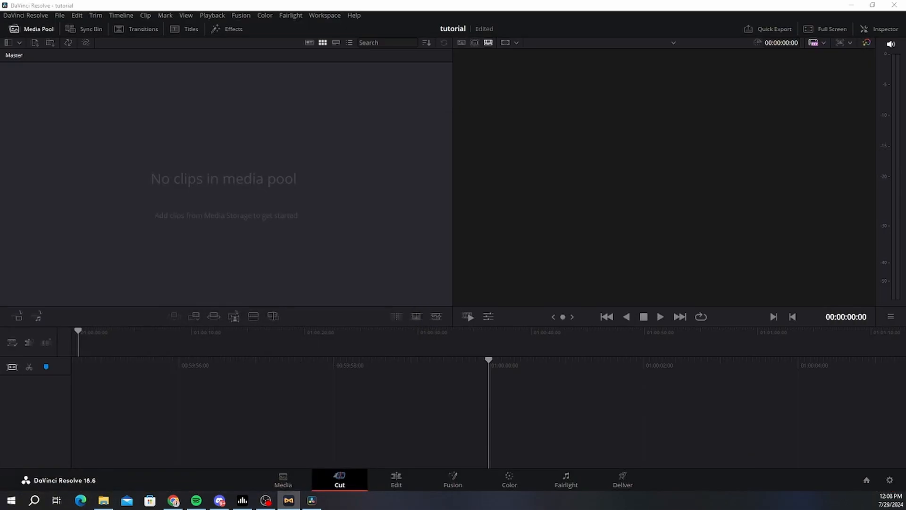
drag(1, 264, 565, 132)
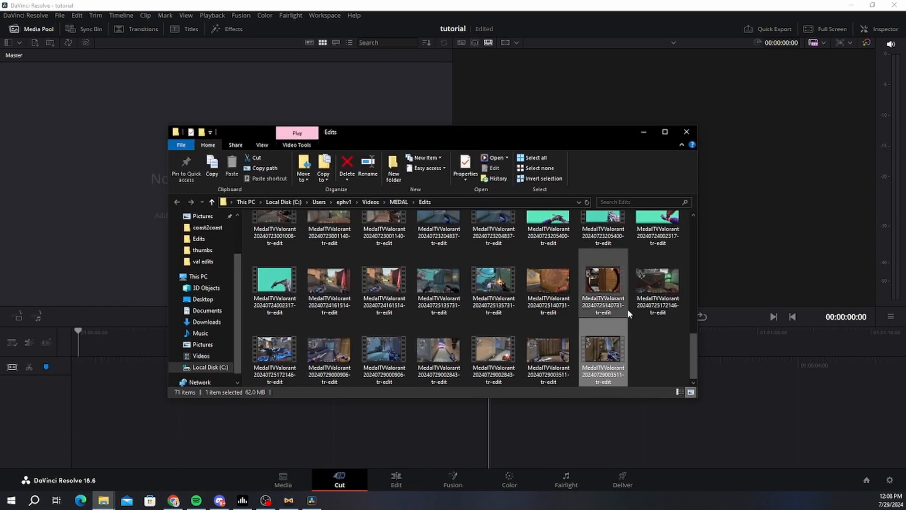
click(651, 348)
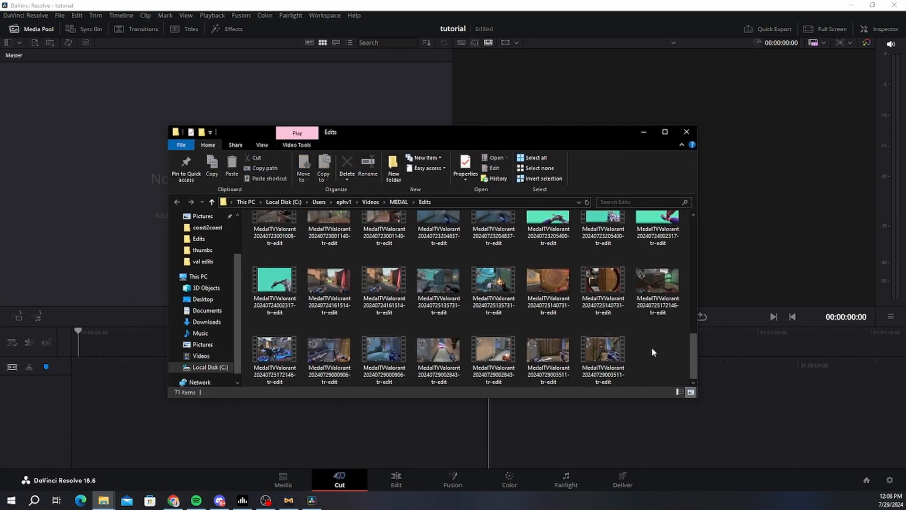
double_click(589, 360)
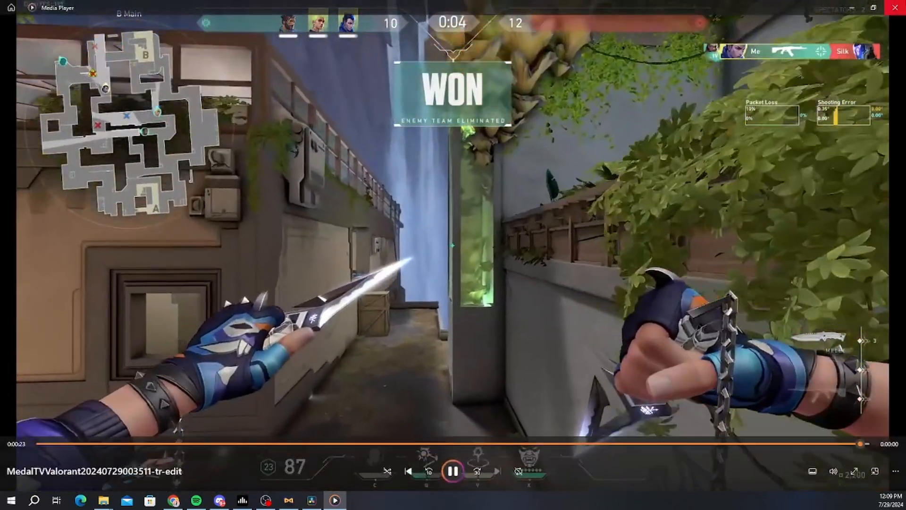
click(895, 7)
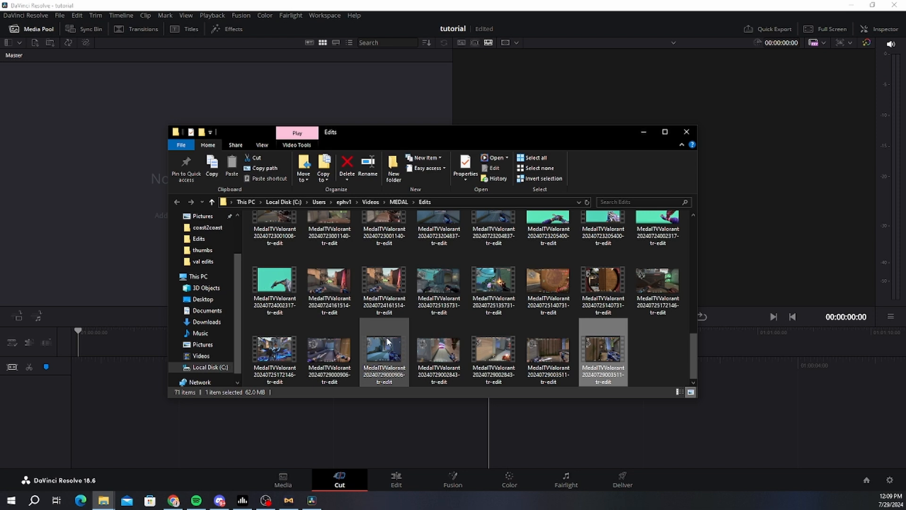
double_click(370, 334)
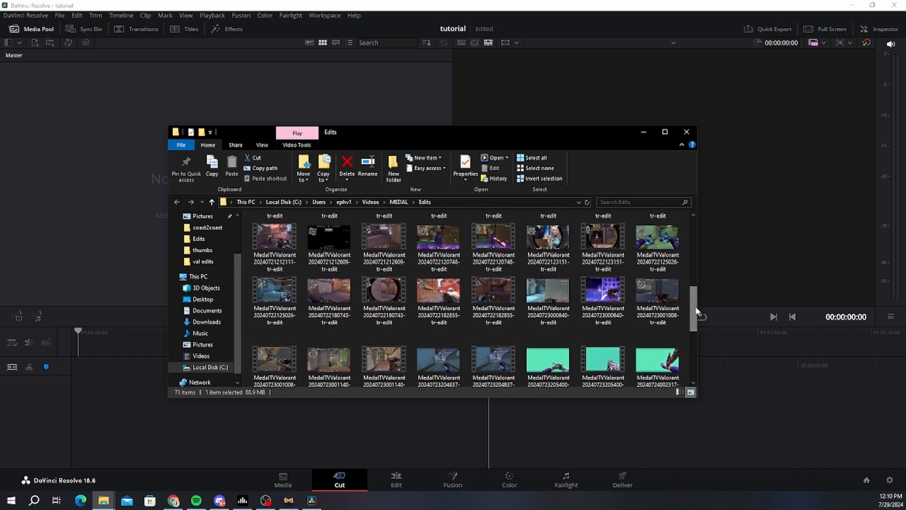
double_click(502, 293)
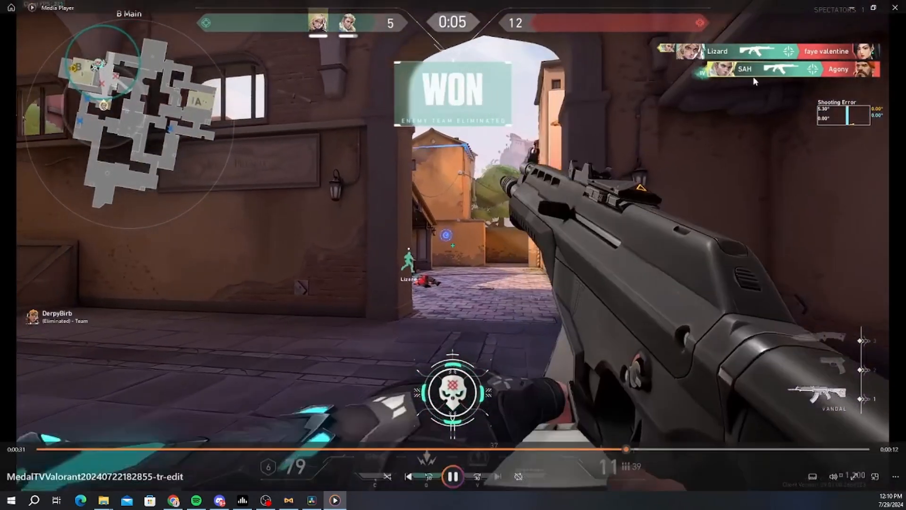
click(895, 7)
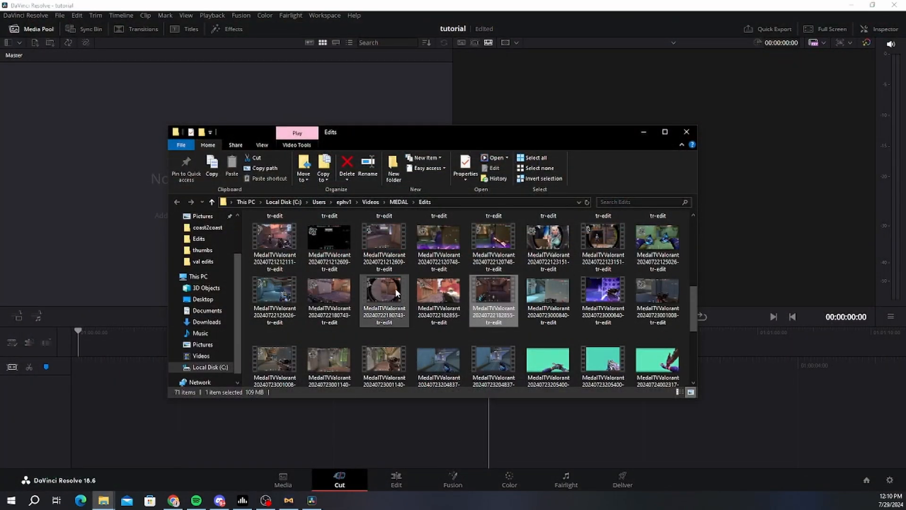
double_click(385, 360)
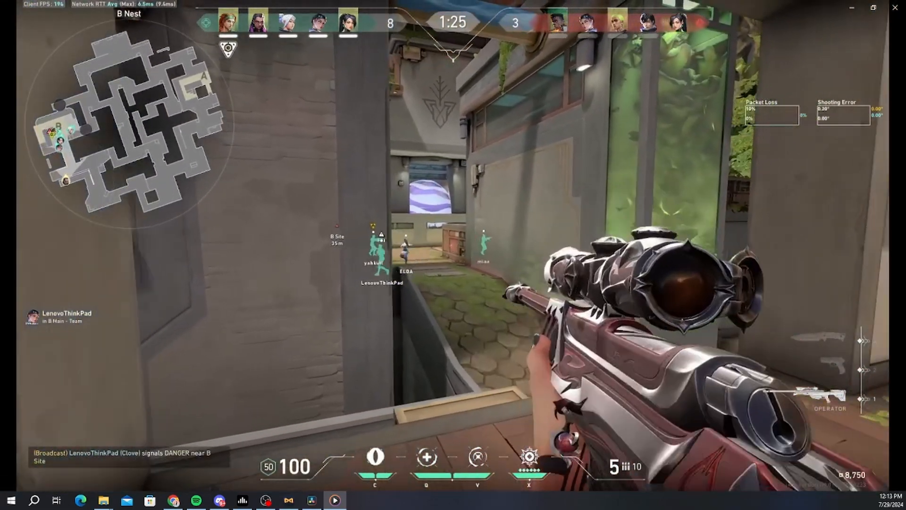
click(356, 442)
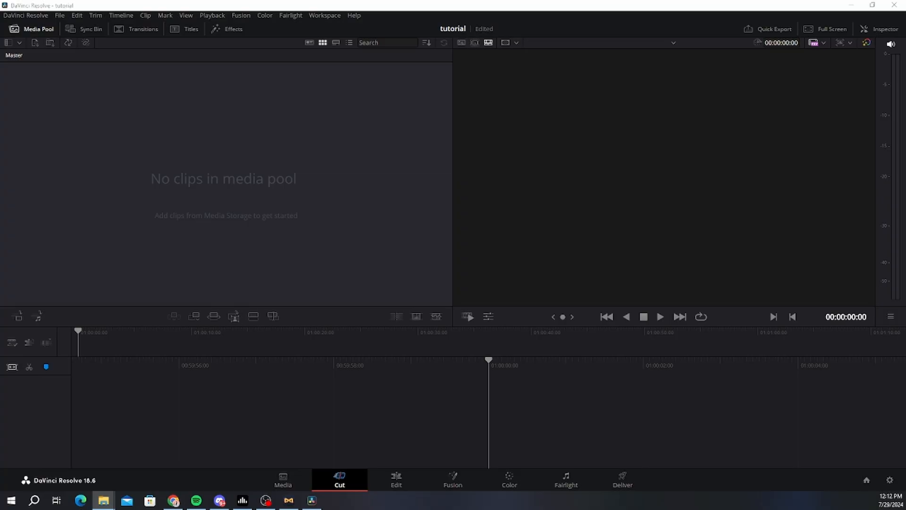
Step: Import the four chosen Valorant gameplay clips from the Edits folder into the project's media pool
drag(905, 155, 690, 104)
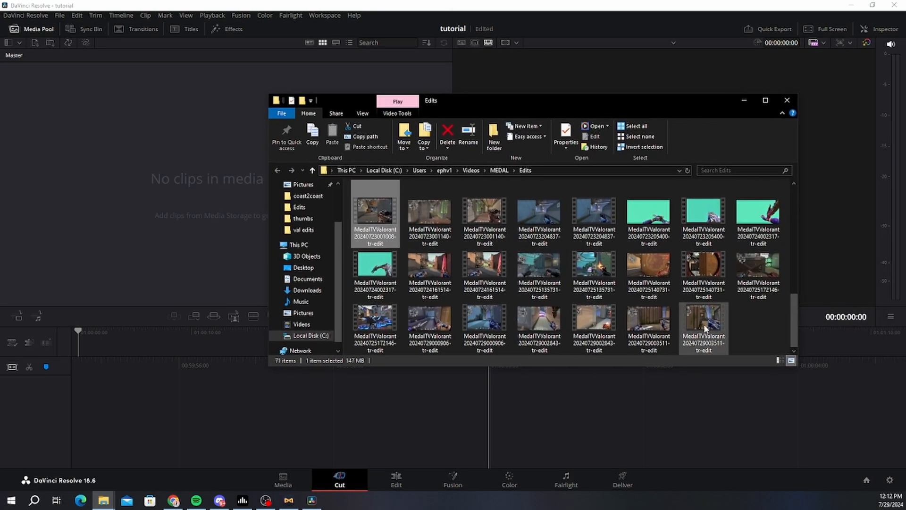
drag(705, 327, 128, 180)
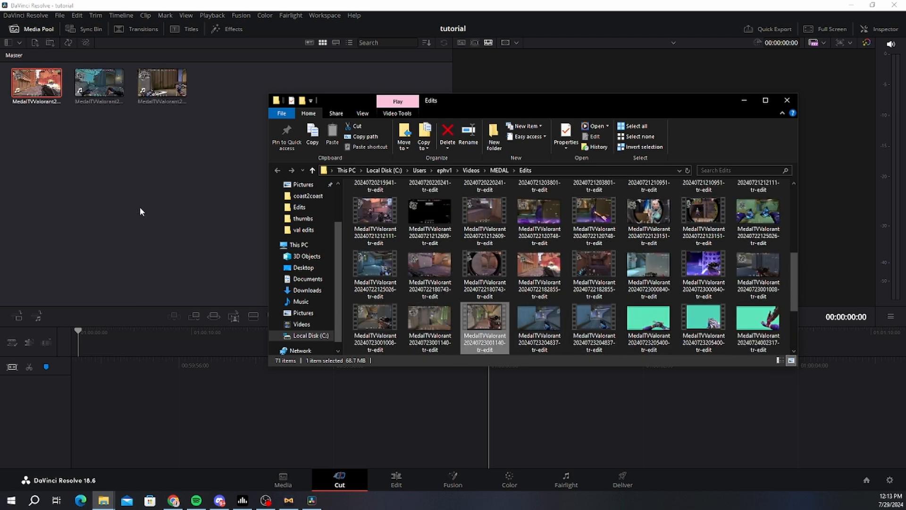
drag(562, 104, 1, 175)
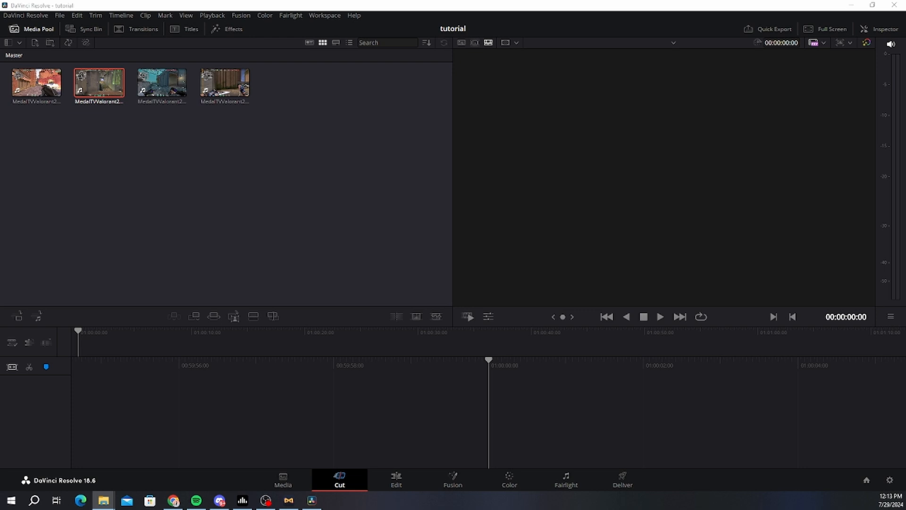
Step: Import the MP3 song "Good Kid - From The Start (Laufey Cover)" from the Downloads folder into the media pool
drag(905, 106, 639, 90)
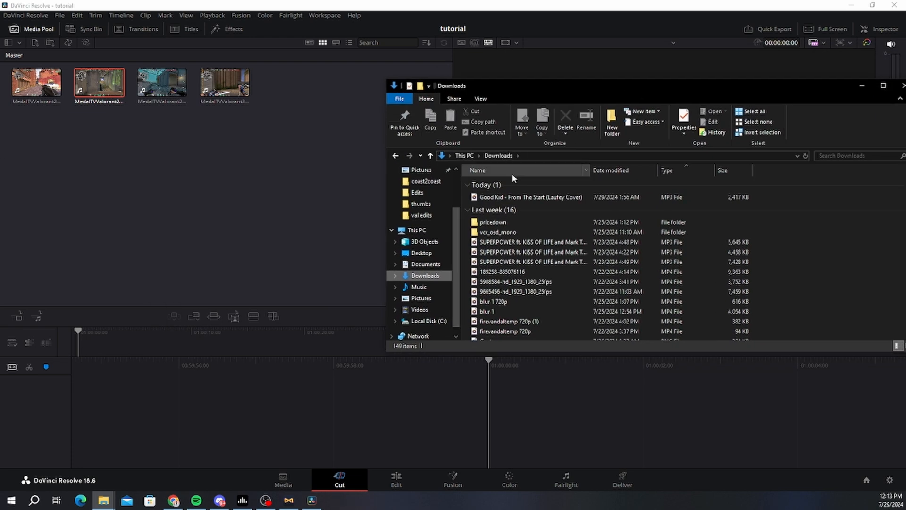
drag(517, 197, 280, 202)
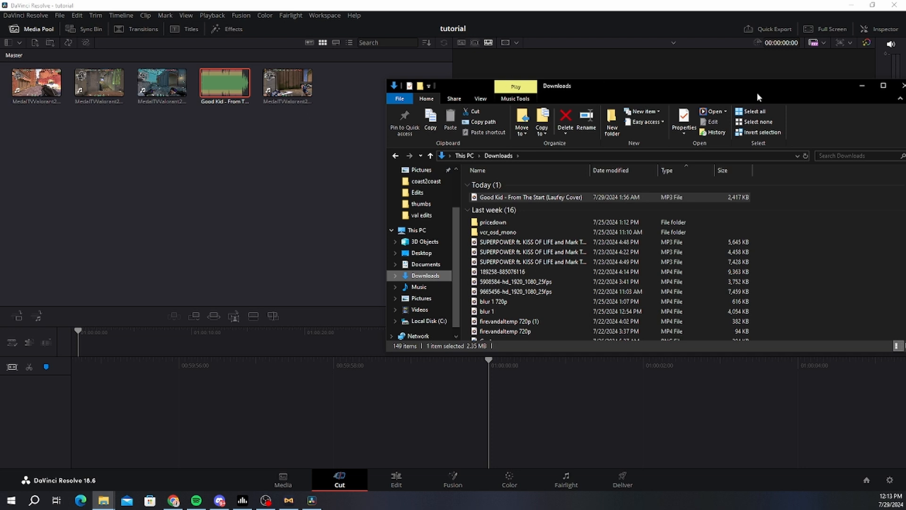
drag(865, 86, 774, 109)
click(830, 108)
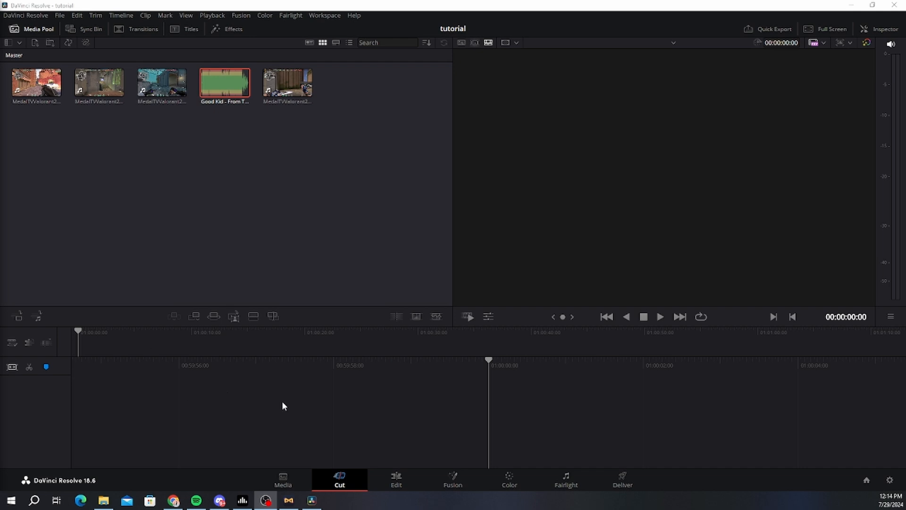
Step: Switch to the Edit workspace and start a new timeline named "TUTORIAL EDIT"
click(283, 480)
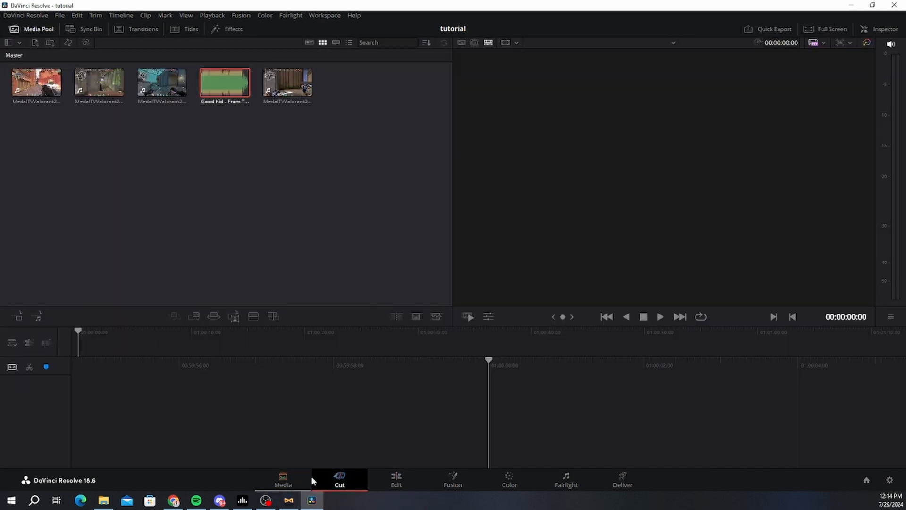
click(398, 476)
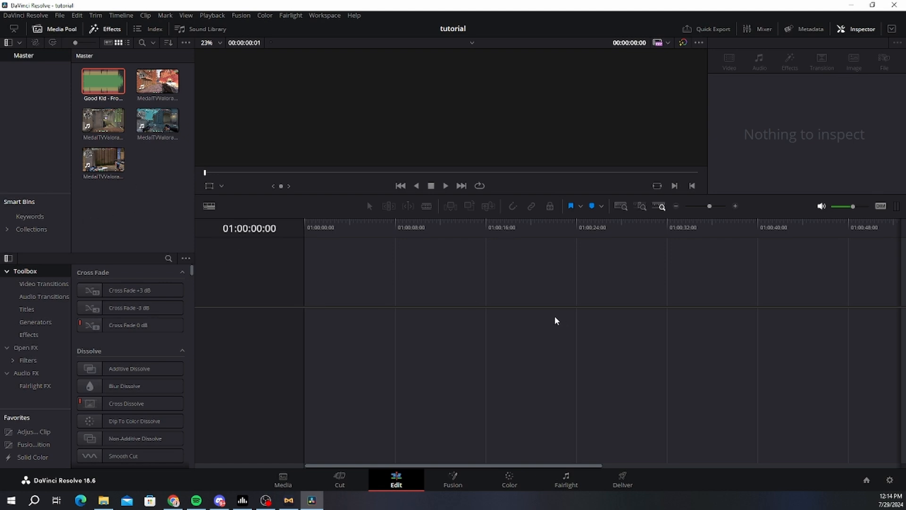
right_click(156, 229)
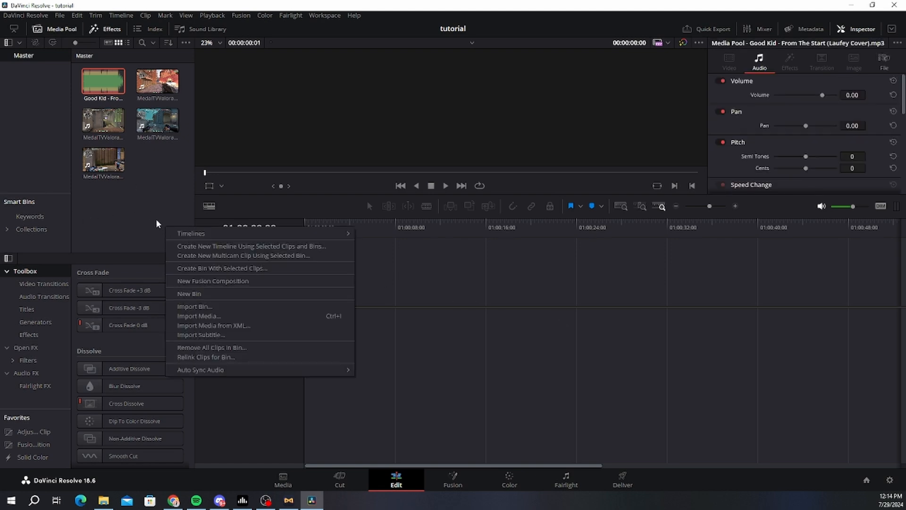
mouse_move(283, 233)
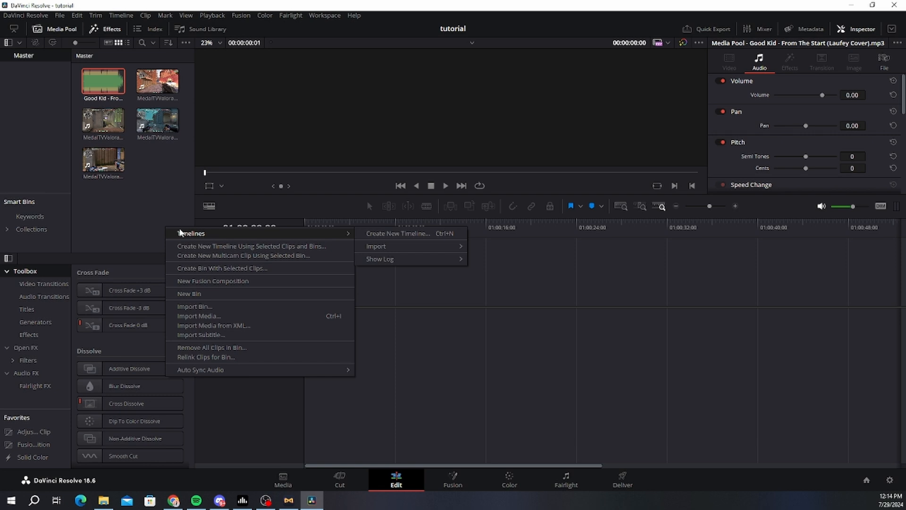
click(399, 235)
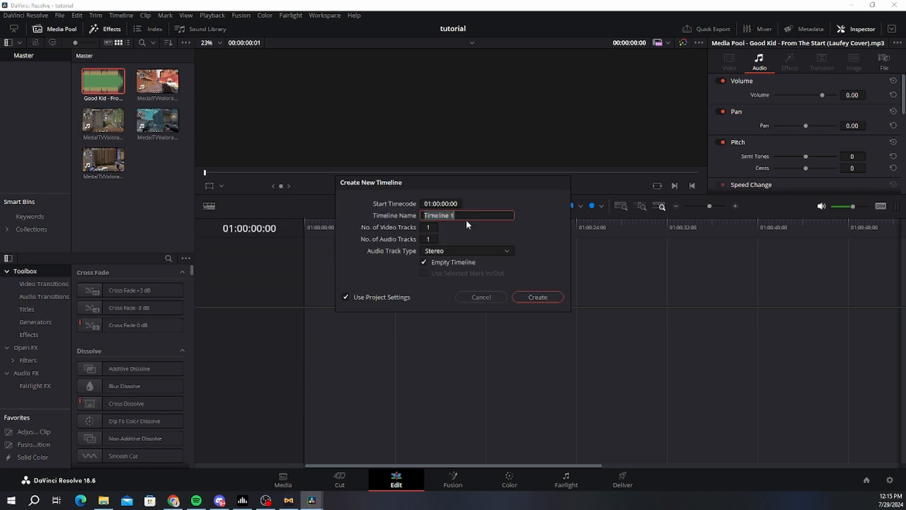
text(TUTORIAL EDIT)
Step: Examine the new timeline's custom format options, including resolution and frame rate choices, and return to using the project settings
click(346, 297)
click(420, 204)
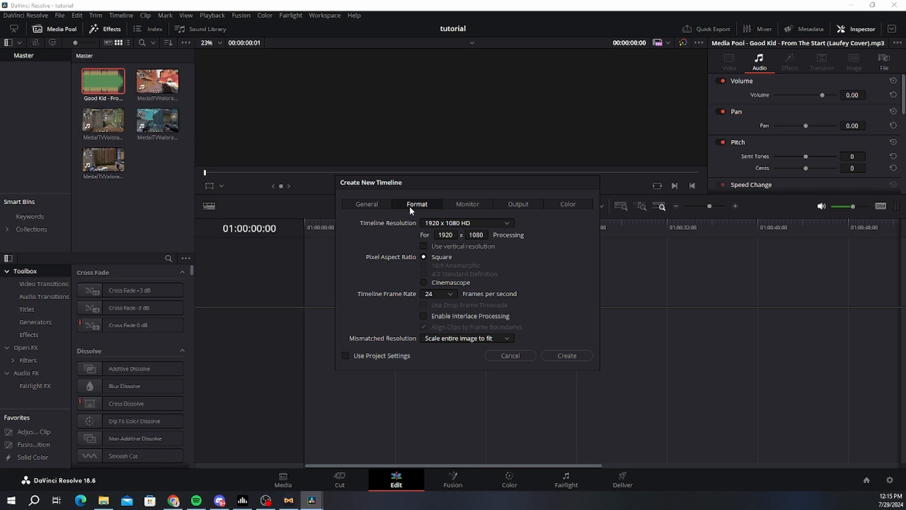
click(358, 204)
click(367, 204)
click(346, 317)
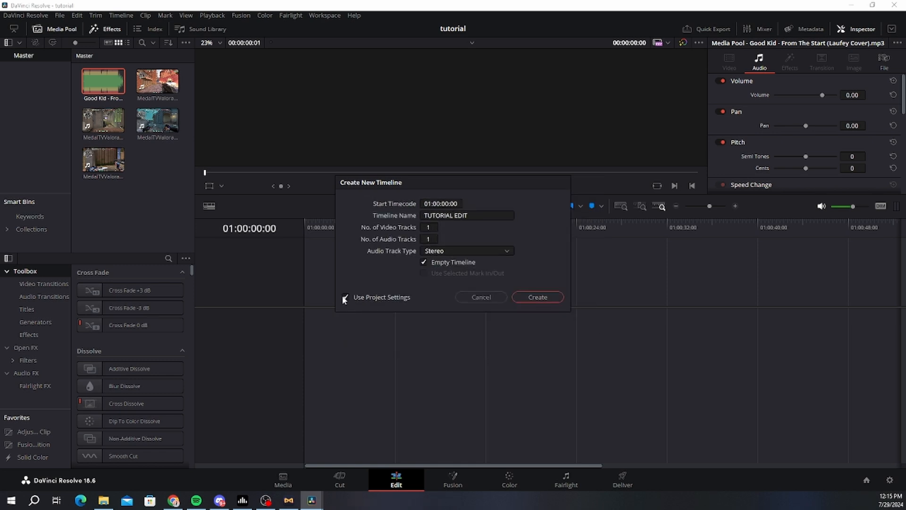
click(345, 299)
click(411, 207)
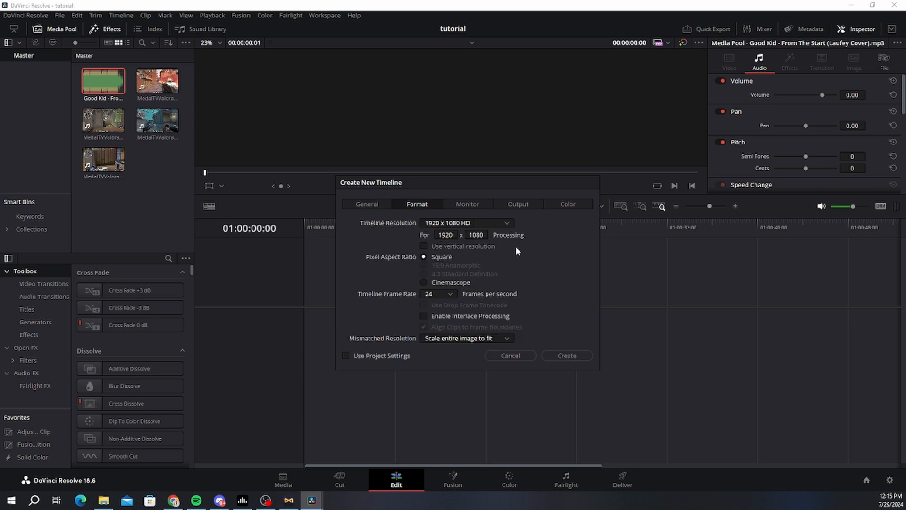
click(441, 295)
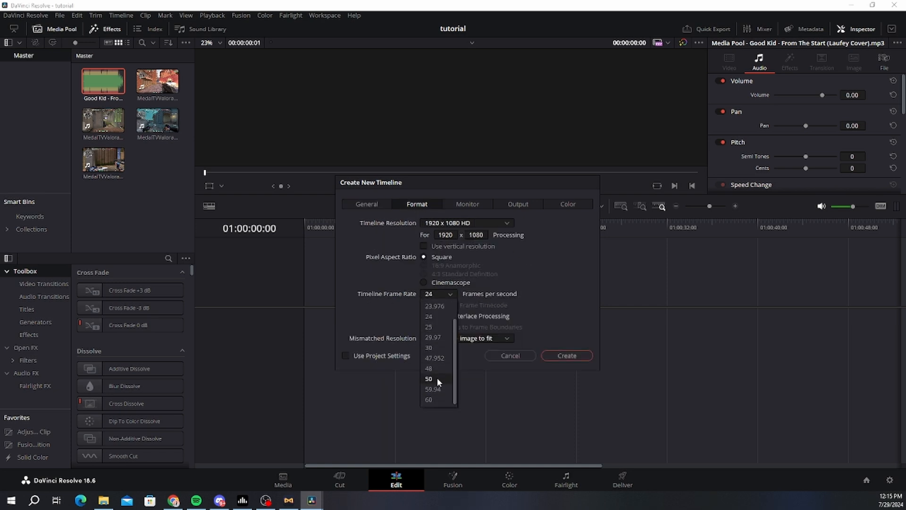
click(445, 297)
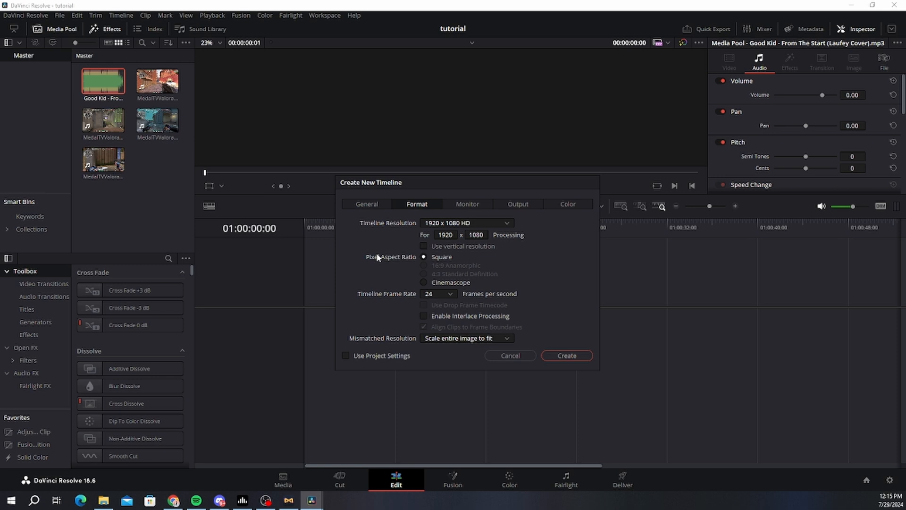
click(366, 205)
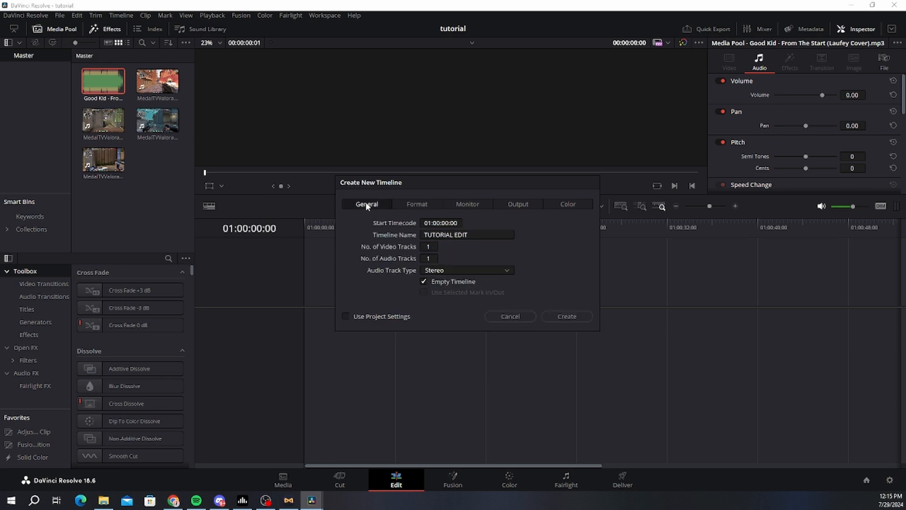
click(345, 317)
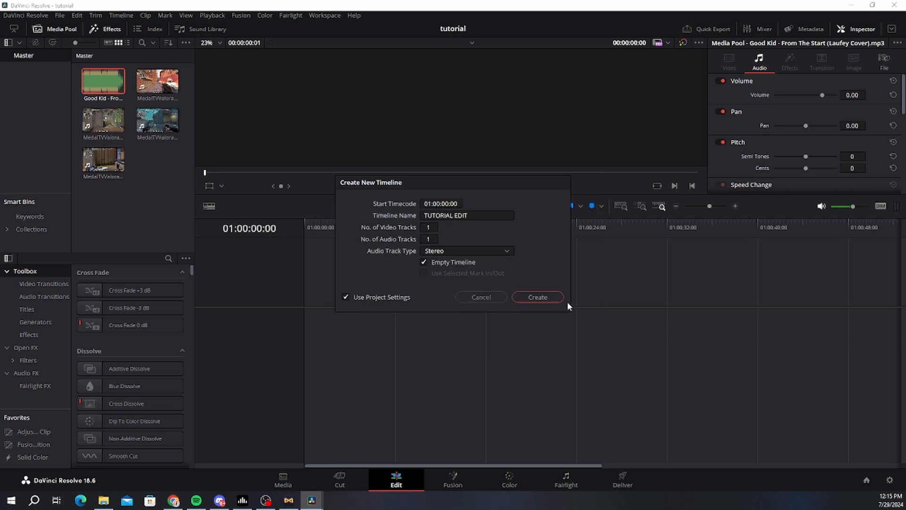
Step: Create the TUTORIAL EDIT timeline and place the Good Kid song at its start on the Audio 1 track
click(531, 297)
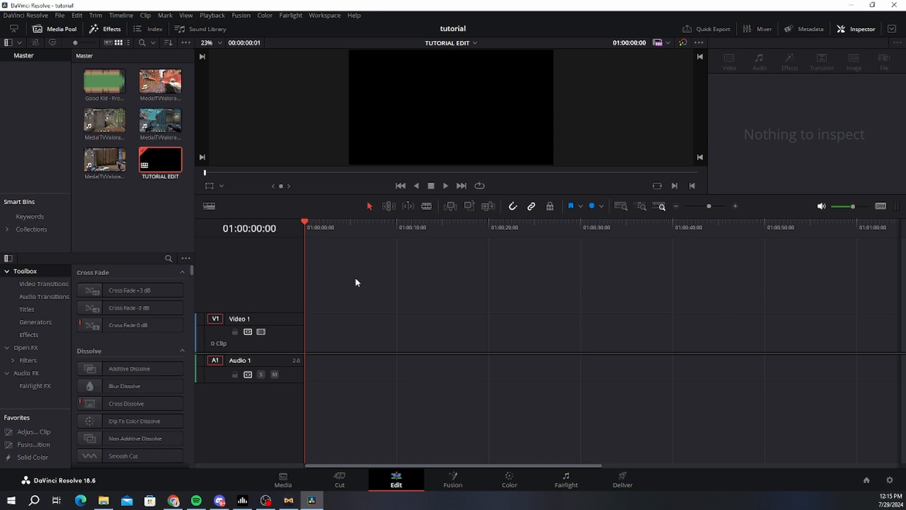
click(129, 221)
click(105, 81)
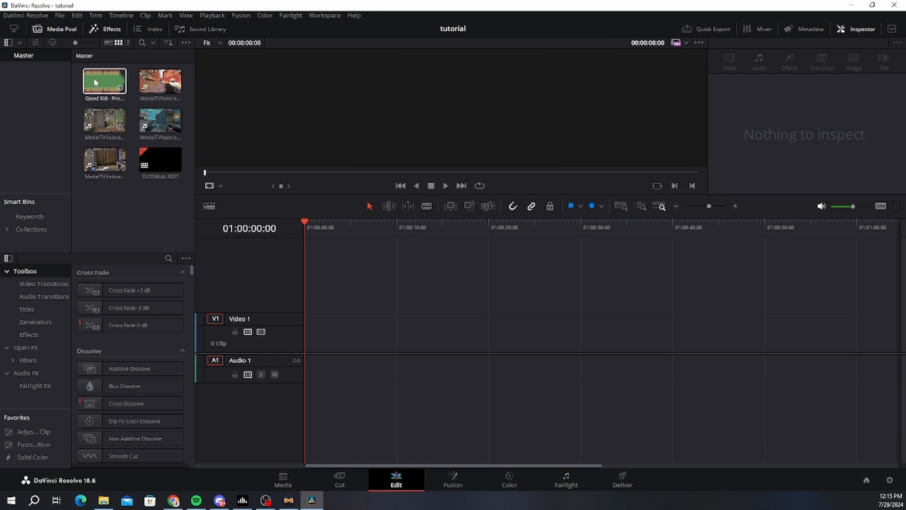
drag(104, 81, 314, 398)
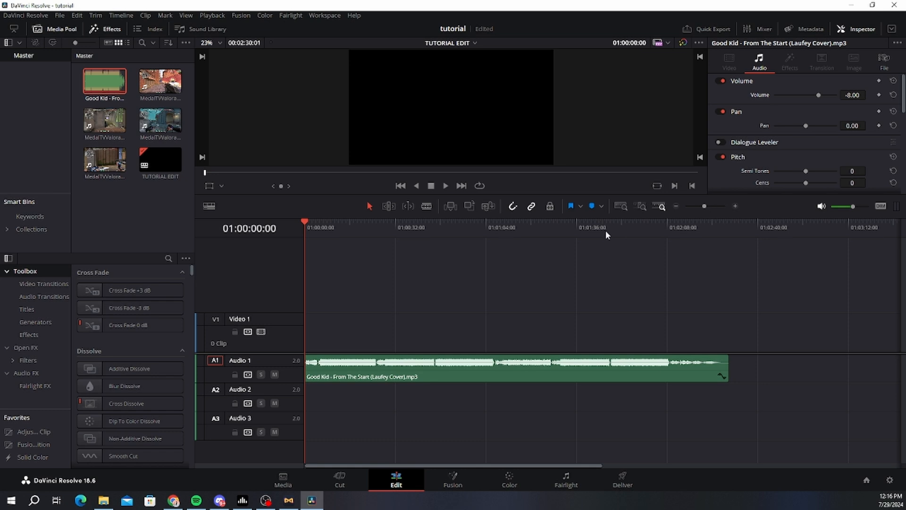
Step: Split the Good Kid song on Audio 1 at 01:01:47:16, in the quiet gap before the music restarts
drag(599, 227, 609, 230)
drag(705, 206, 709, 210)
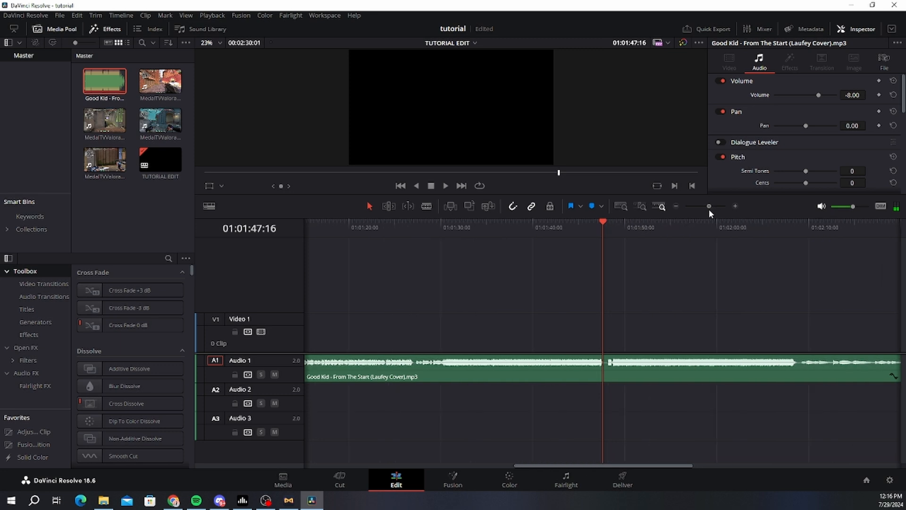
key(ctrl+b)
key(ctrl+minus)
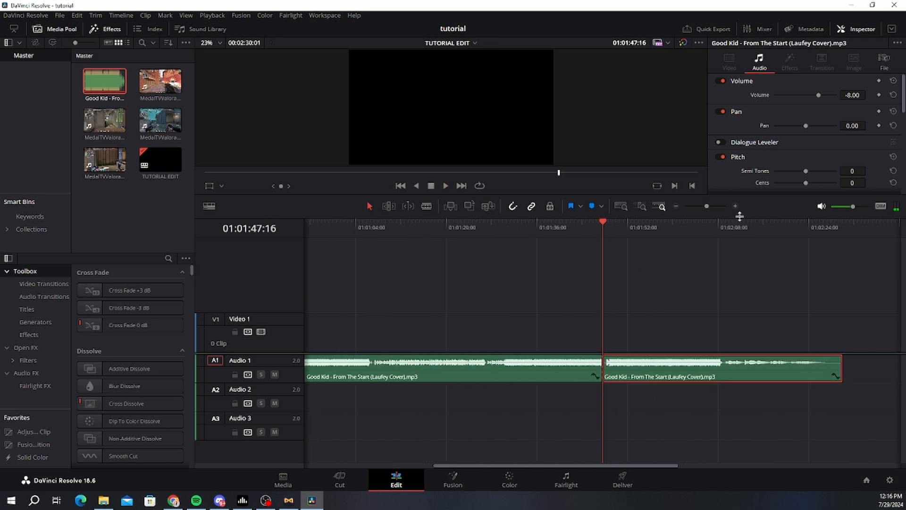
key(ctrl+z)
click(716, 206)
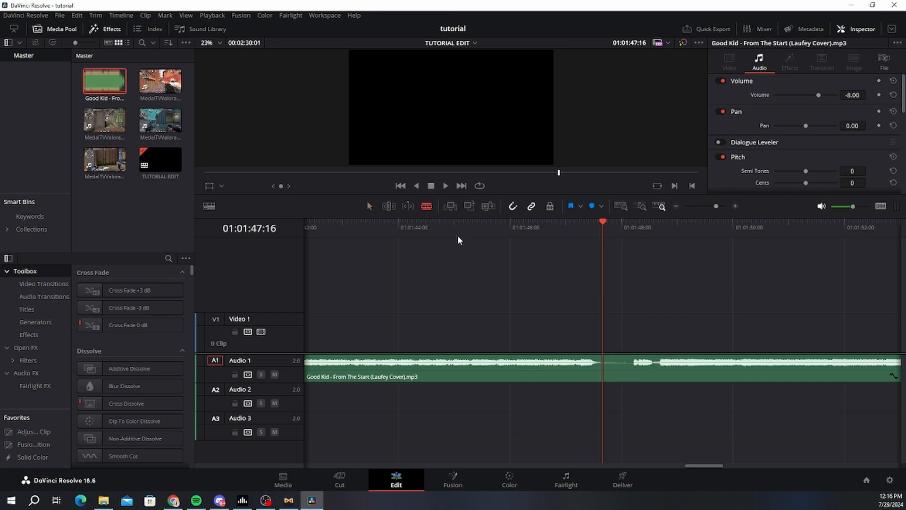
click(369, 206)
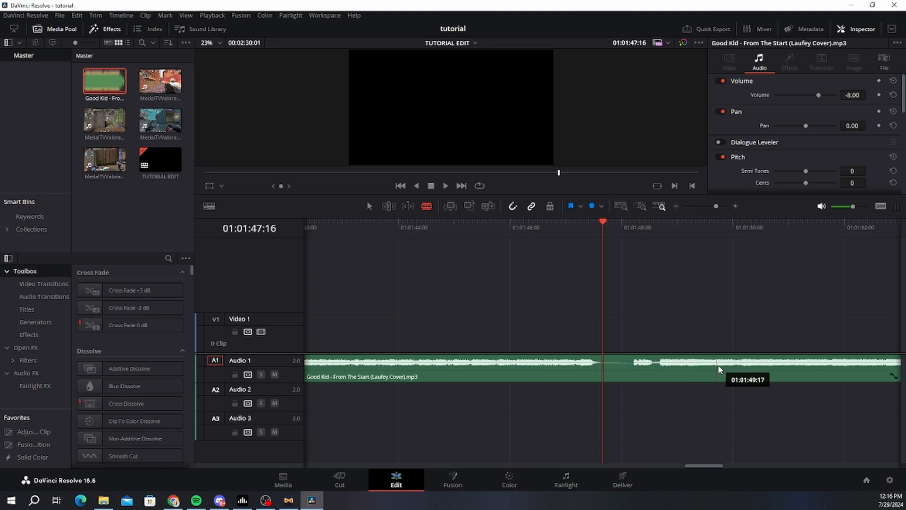
key(ctrl+b)
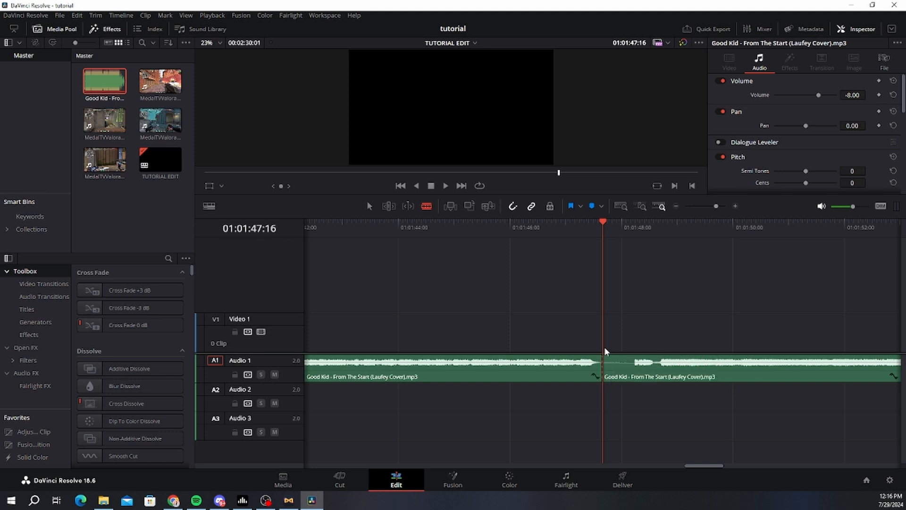
Step: Delete the part of the song that lies before the cut at 01:01:47:16
key(a)
key(b)
click(562, 379)
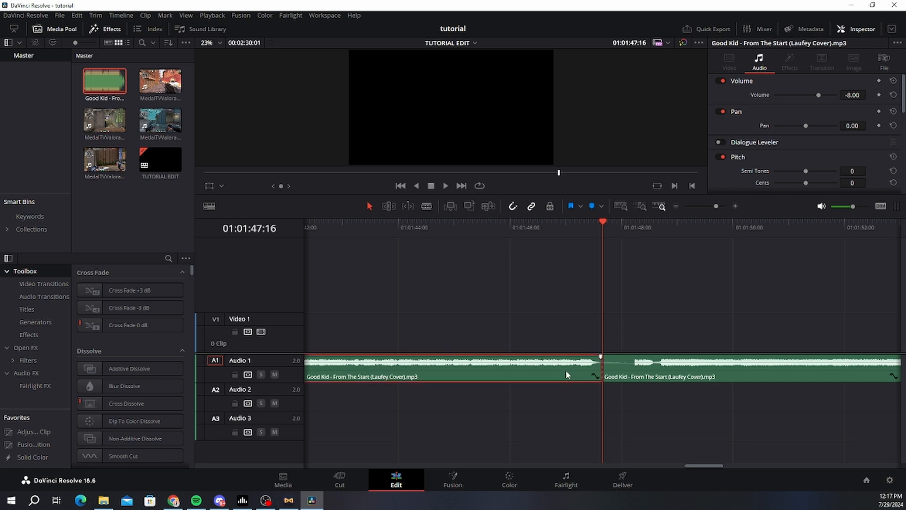
key(Delete)
drag(716, 206, 702, 217)
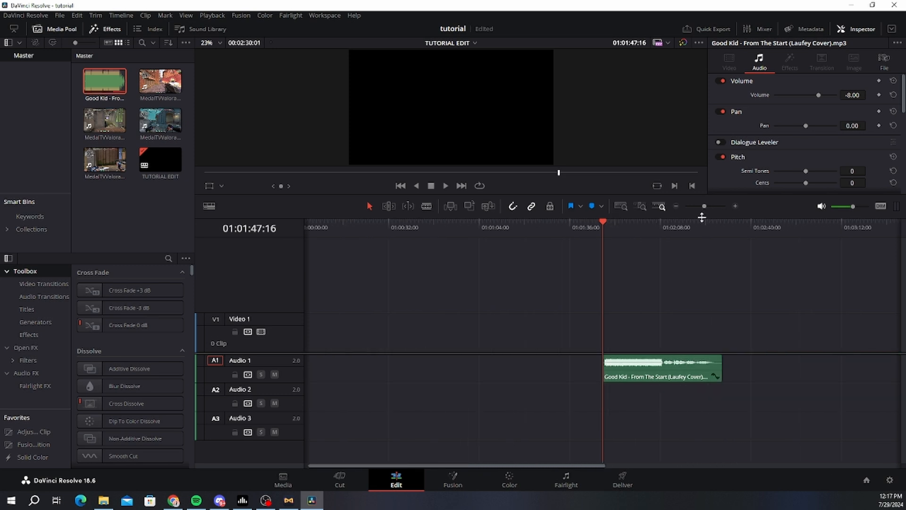
Step: Move the remaining song segment to the very start of the timeline on Audio 1
drag(653, 371, 324, 359)
click(357, 228)
key(Home)
drag(705, 207, 711, 208)
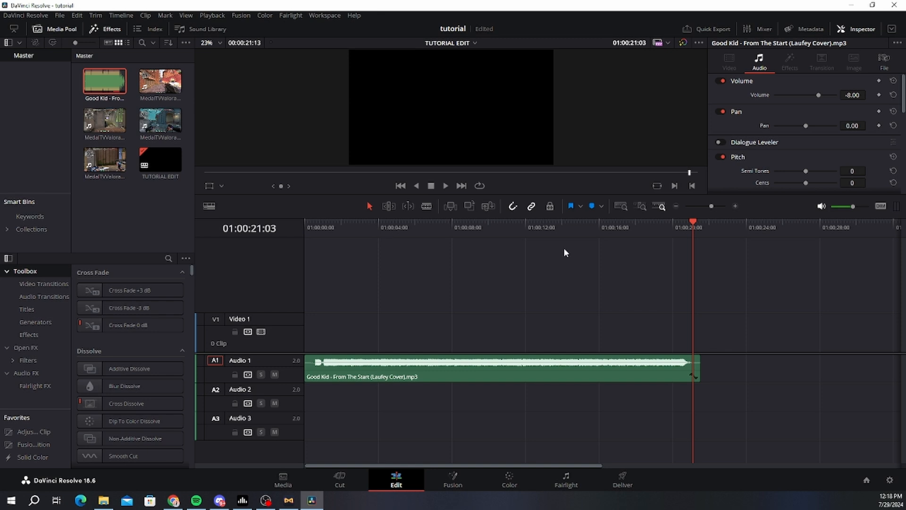
drag(390, 378, 400, 397)
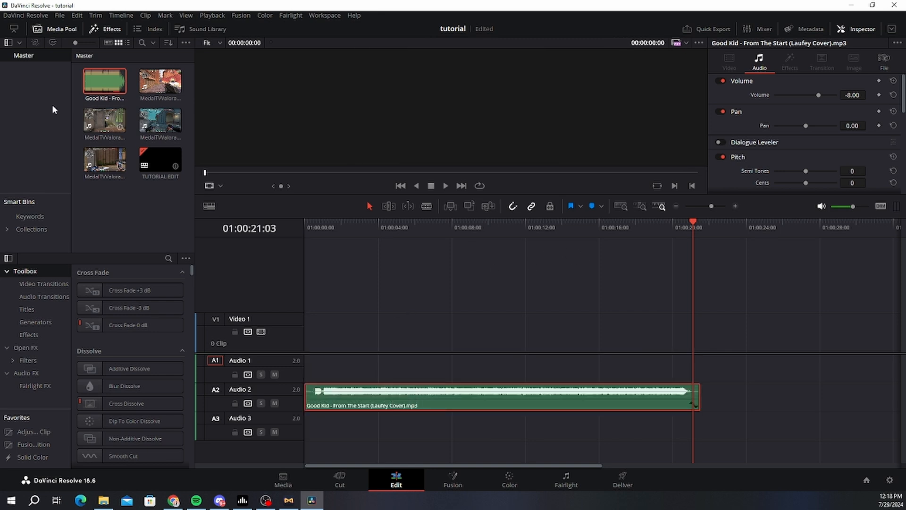
drag(466, 412, 451, 379)
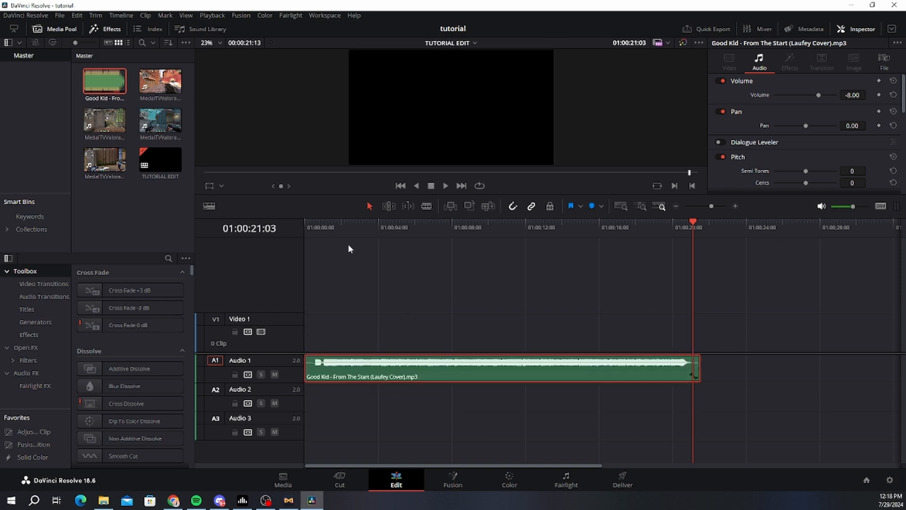
drag(111, 163, 724, 339)
scroll(714, 217, right, 6)
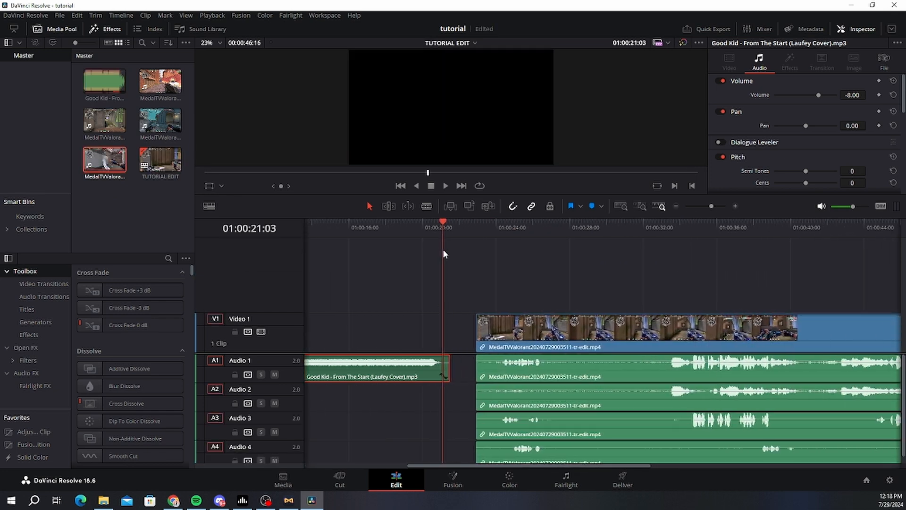
drag(712, 207, 707, 206)
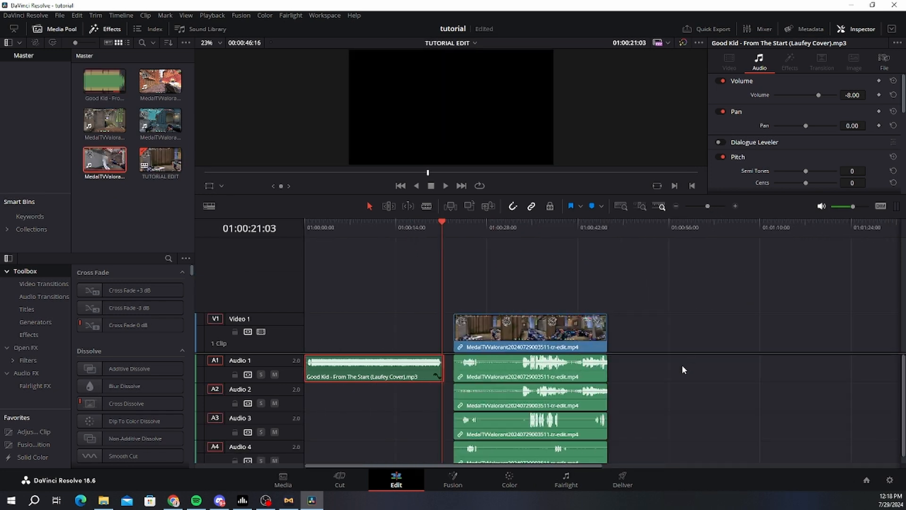
drag(681, 353, 673, 257)
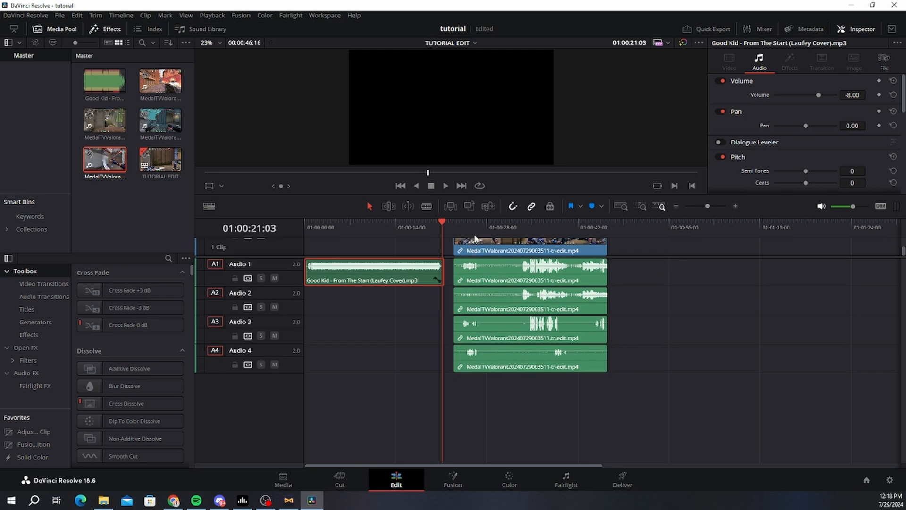
click(480, 282)
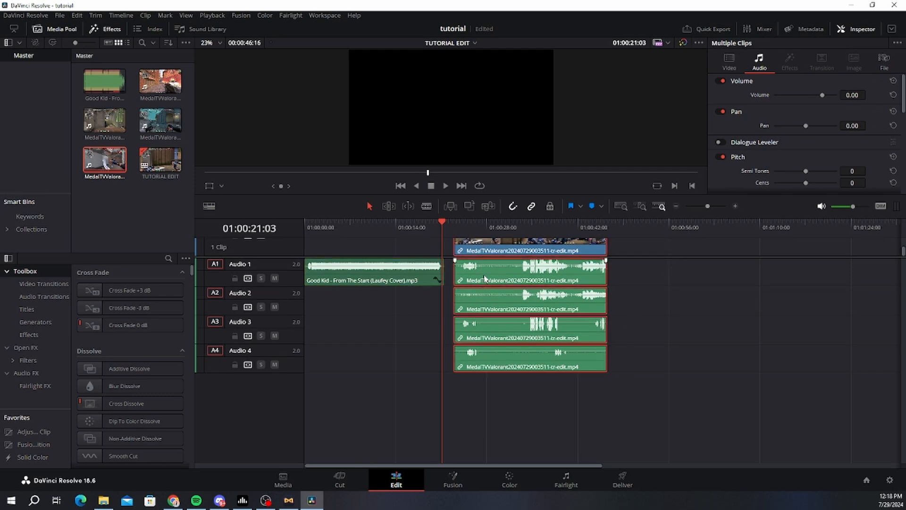
click(744, 324)
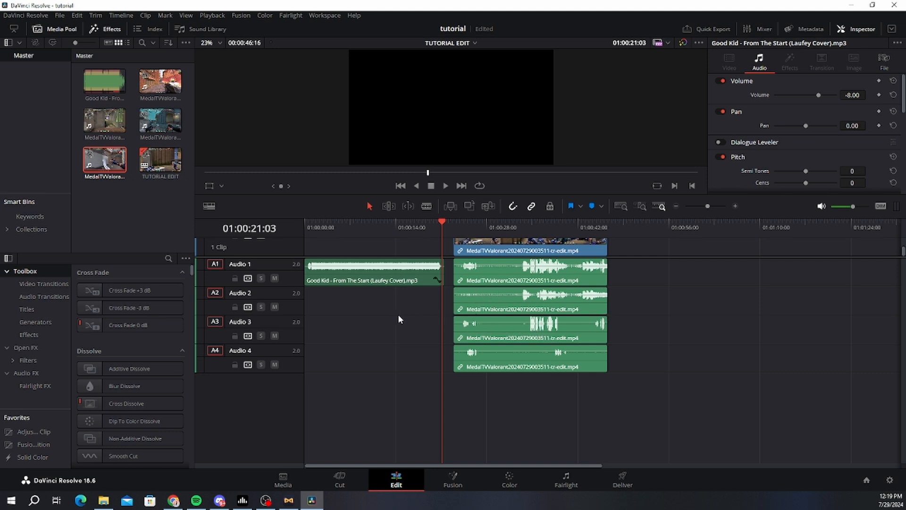
right_click(506, 337)
click(524, 326)
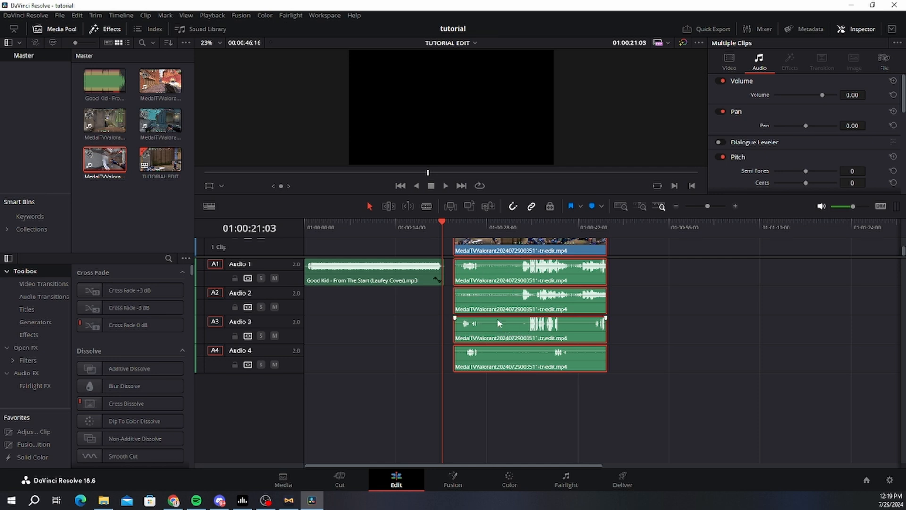
key(ctrl+z)
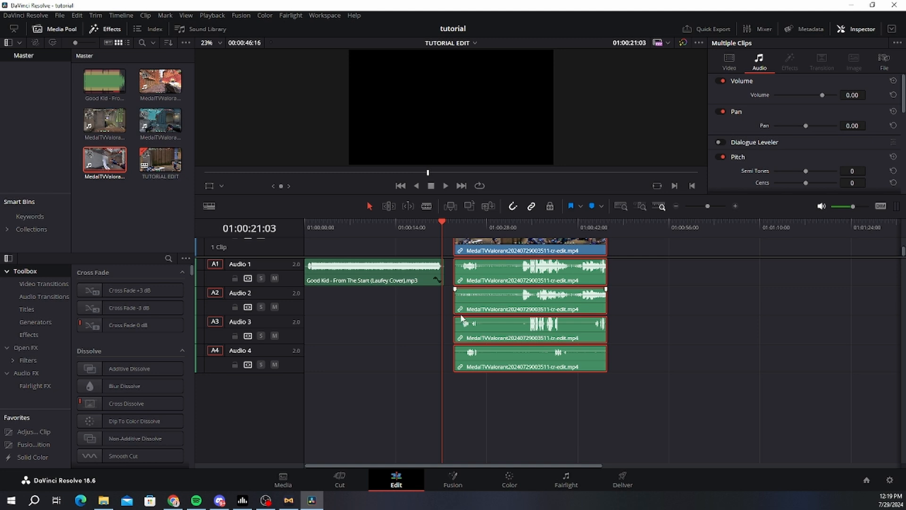
Step: Unlink the gameplay clip's video from its audio and delete its four audio clips
right_click(495, 286)
click(510, 273)
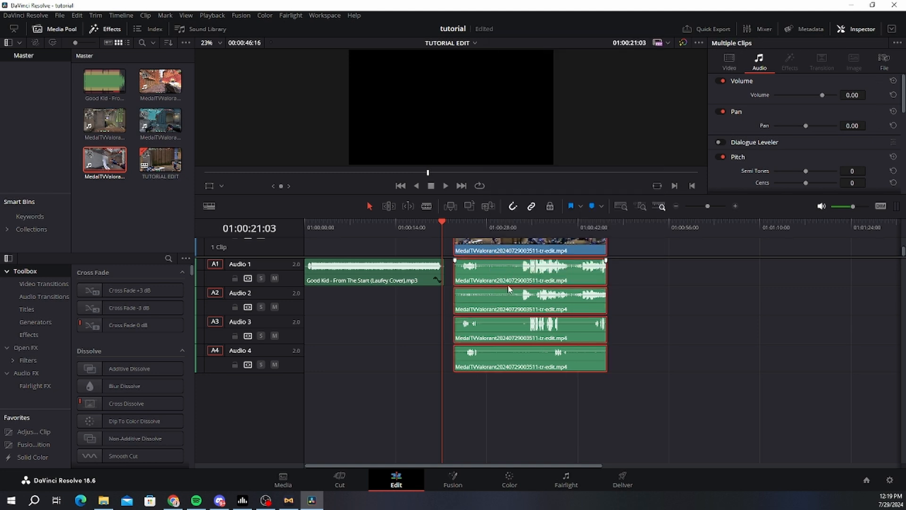
drag(559, 415, 290, 239)
key(Delete)
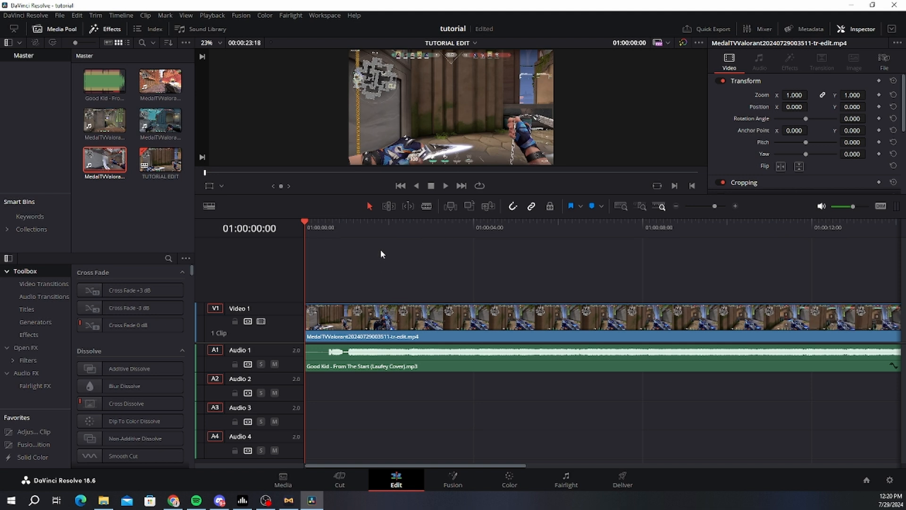
drag(715, 206, 715, 210)
key(b)
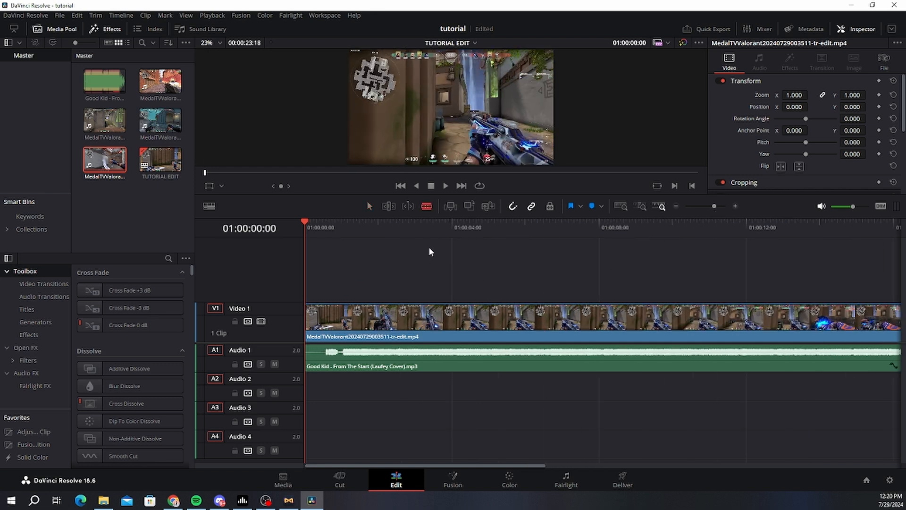
key(a)
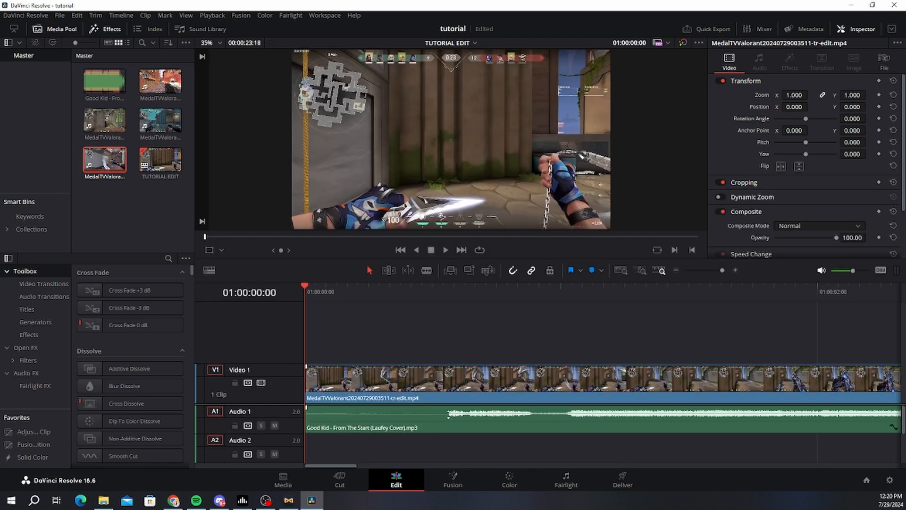
Step: Play the opening of the timeline and trim the start of the gameplay clip to 01:00:01:14
key(space)
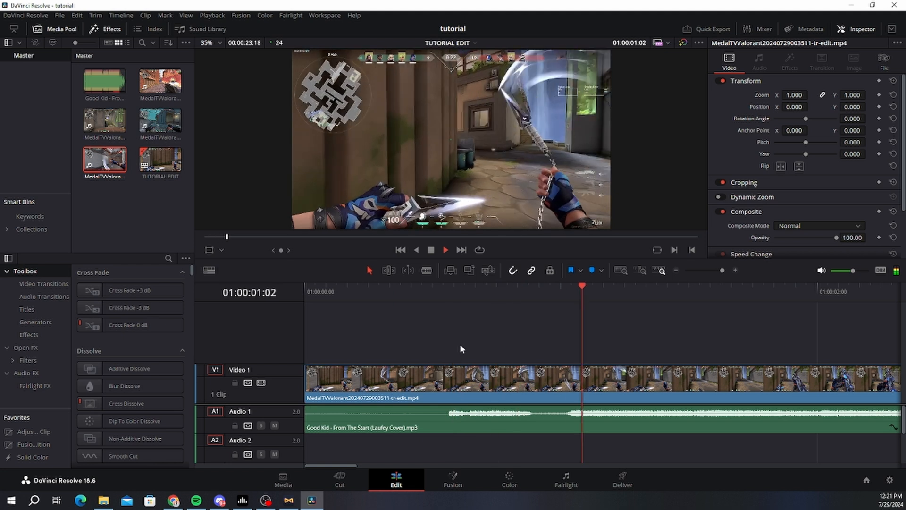
key(space)
key(Home)
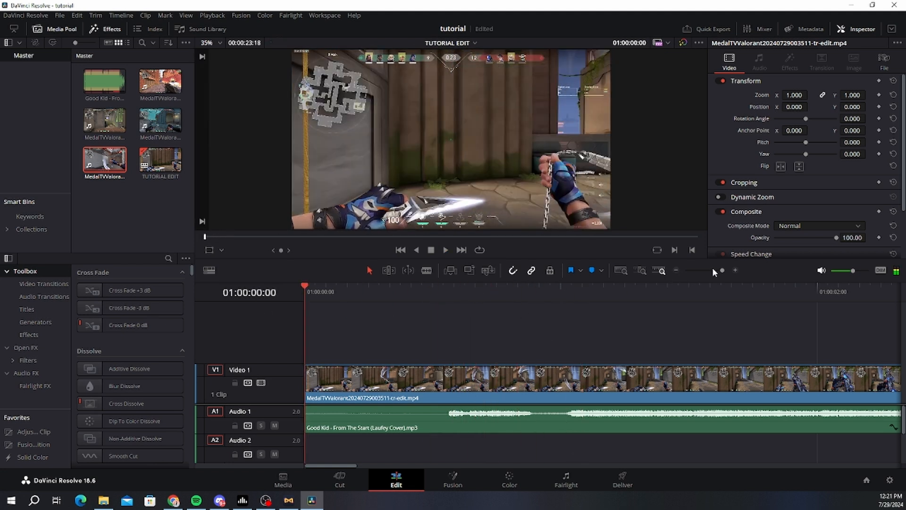
key(space)
drag(722, 271, 716, 276)
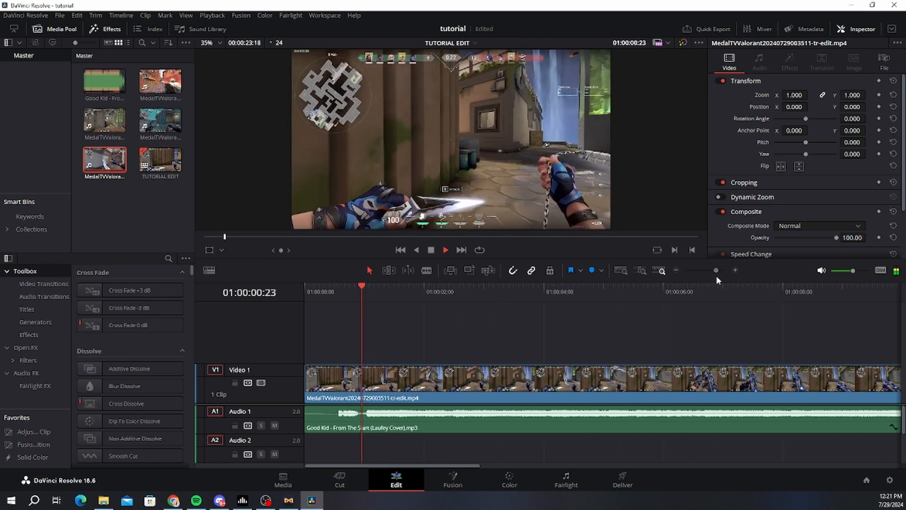
key(space)
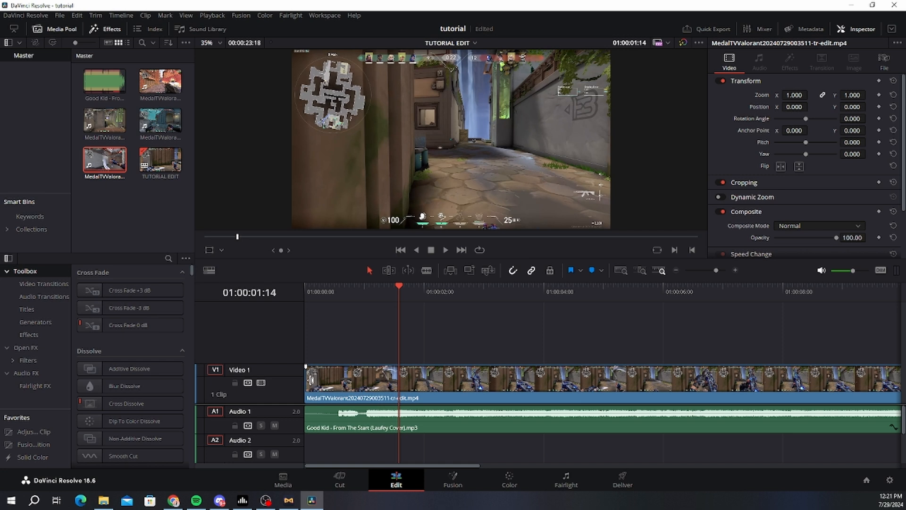
click(311, 379)
drag(311, 379, 407, 385)
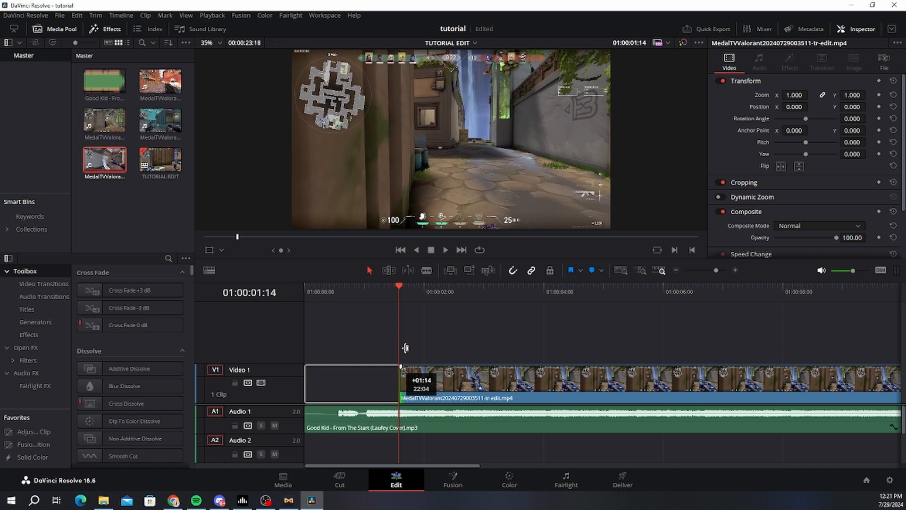
drag(405, 348, 406, 347)
Step: Play the song's opening and move the trimmed gameplay clip earlier to start at about 01:00:00:13
click(720, 270)
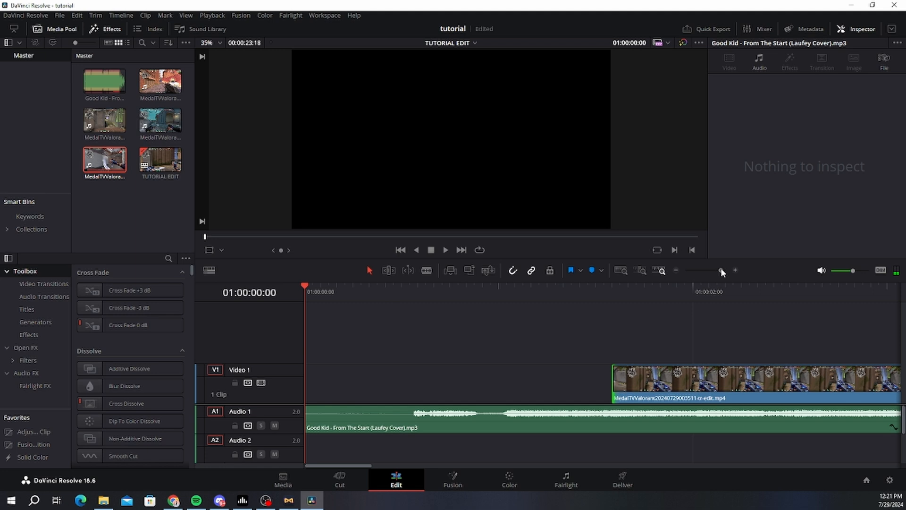
key(space)
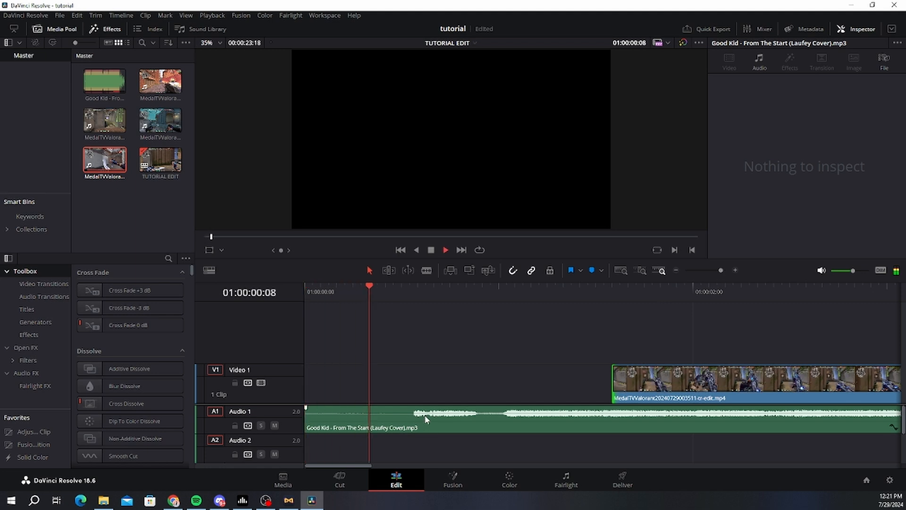
key(space)
drag(659, 388, 457, 390)
Step: Align the start of the gameplay clip with the song's first beat at 01:00:00:14
key(Right)
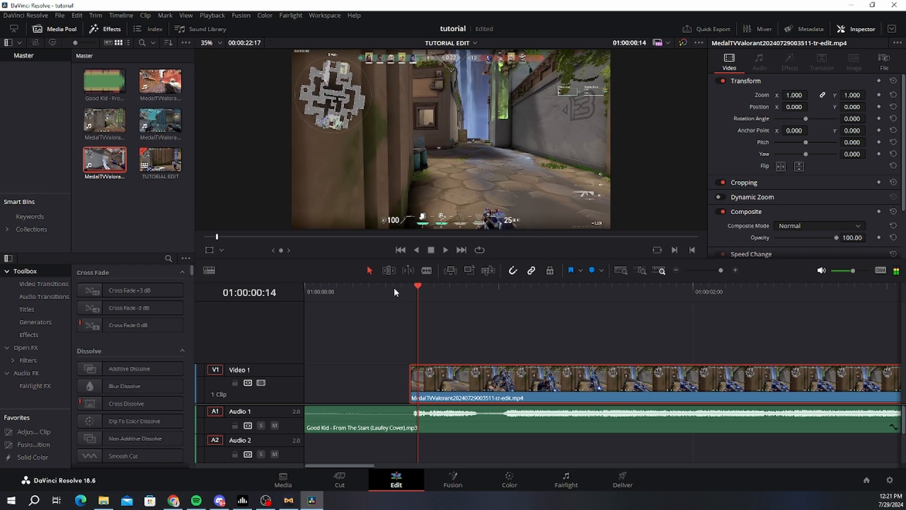
key(Left)
key(Right)
key(slash)
drag(432, 385, 459, 387)
Step: Play back the aligned opening and split the gameplay clip at 01:00:01:01, where the music picks up again
key(slash)
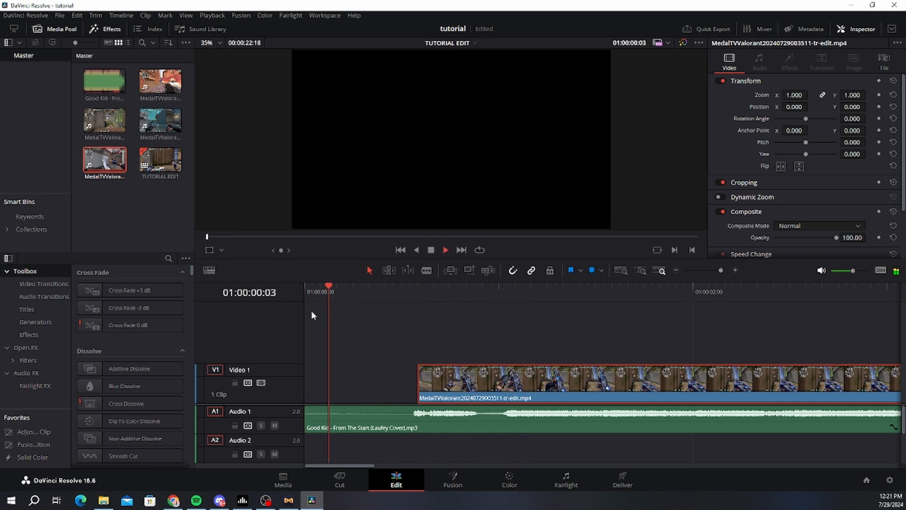
click(583, 341)
click(504, 299)
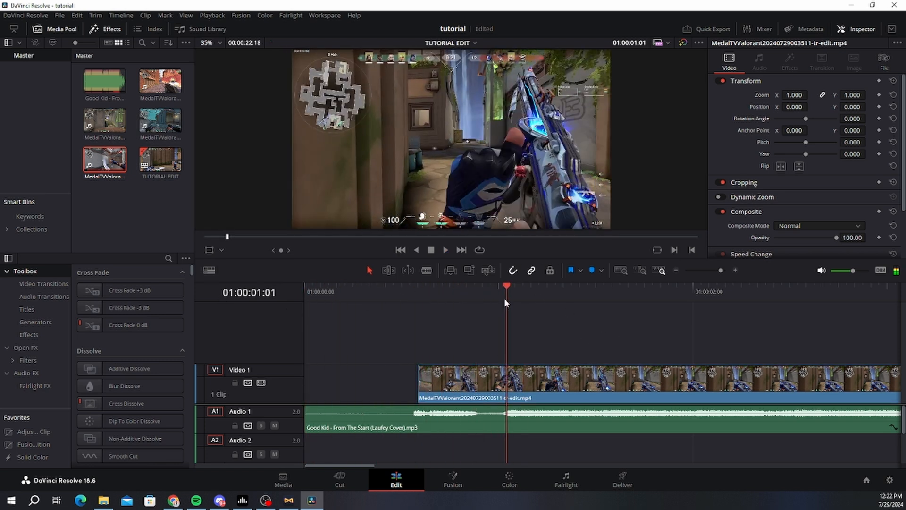
key(ctrl+b)
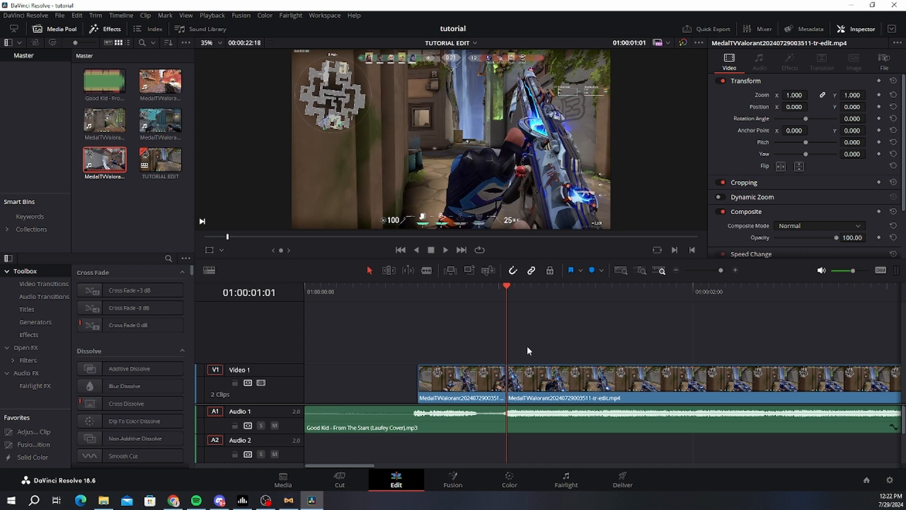
Step: Step frame by frame through the gameplay just after the cut at 01:00:01:01
key(Right)
key(Right)
key(Right)
key(Right)
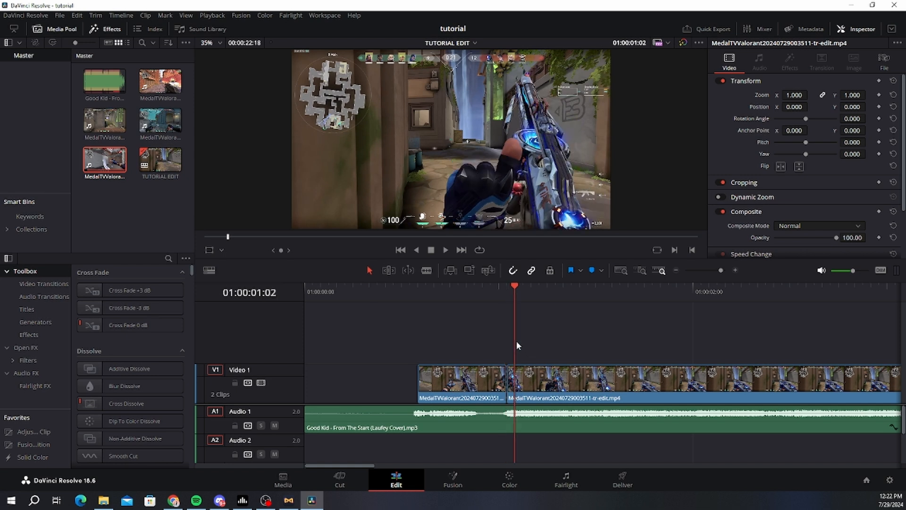
key(Right)
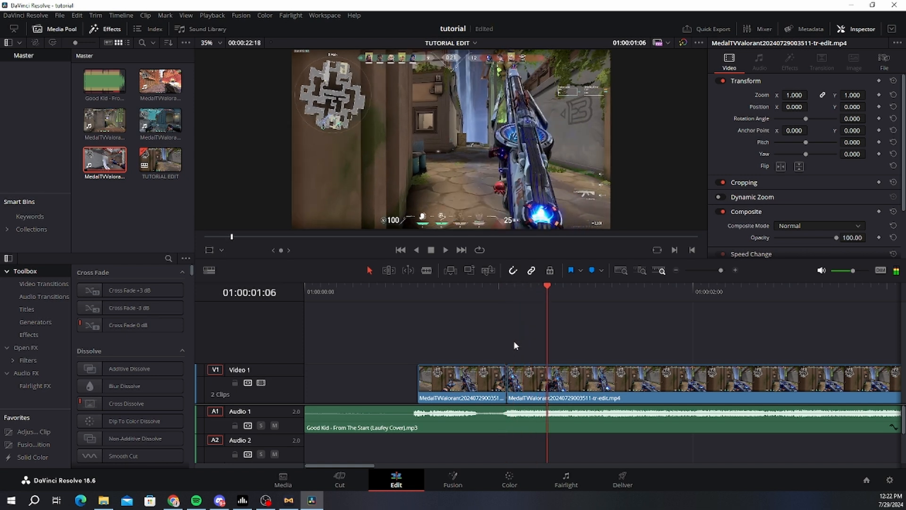
key(Left)
key(Left)
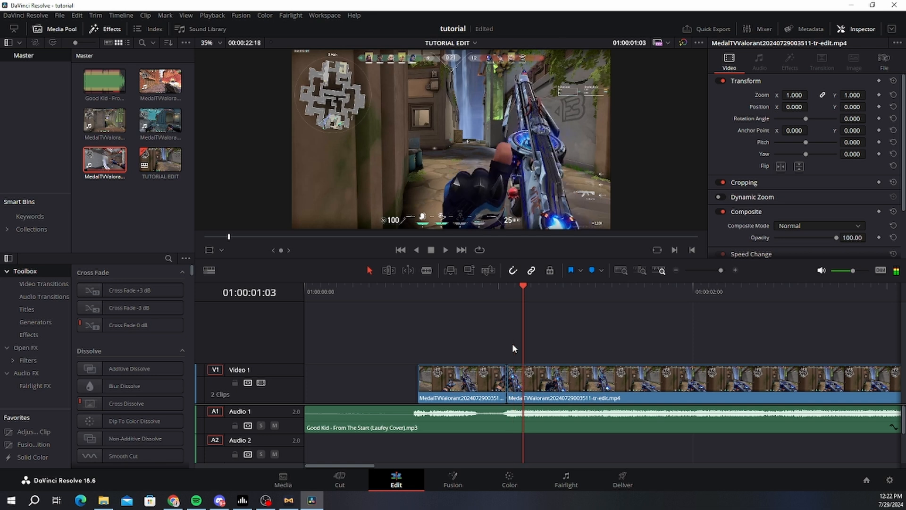
Step: Return the playhead to about 01:00:00:05 in the song's intro and save the project
key(Left)
drag(482, 289, 343, 291)
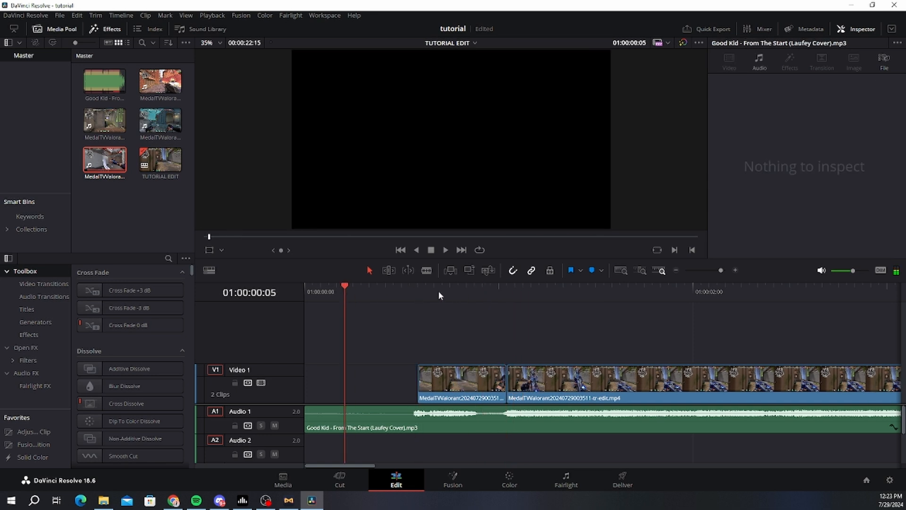
key(ctrl+s)
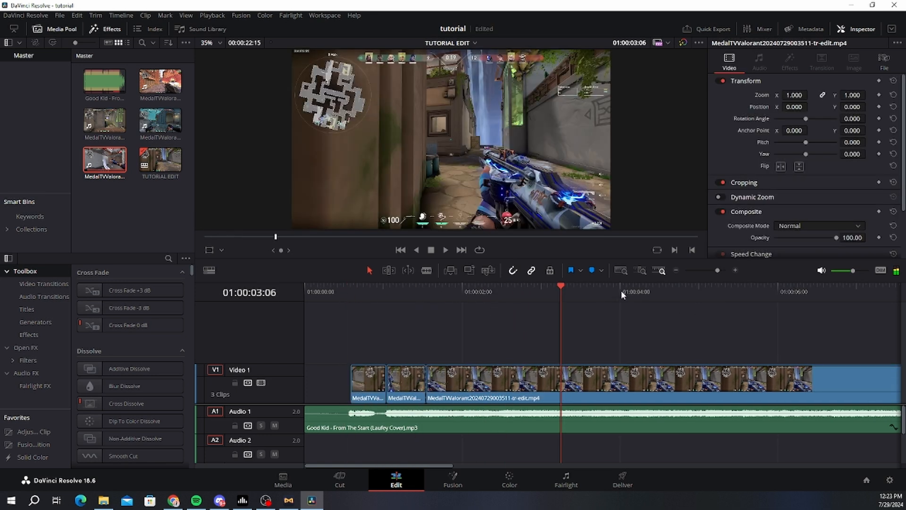
Step: Find the kill at about 01:00:09:12, trim the third gameplay clip to start there, and move it against the second clip at 01:00:01:13
drag(622, 292, 756, 286)
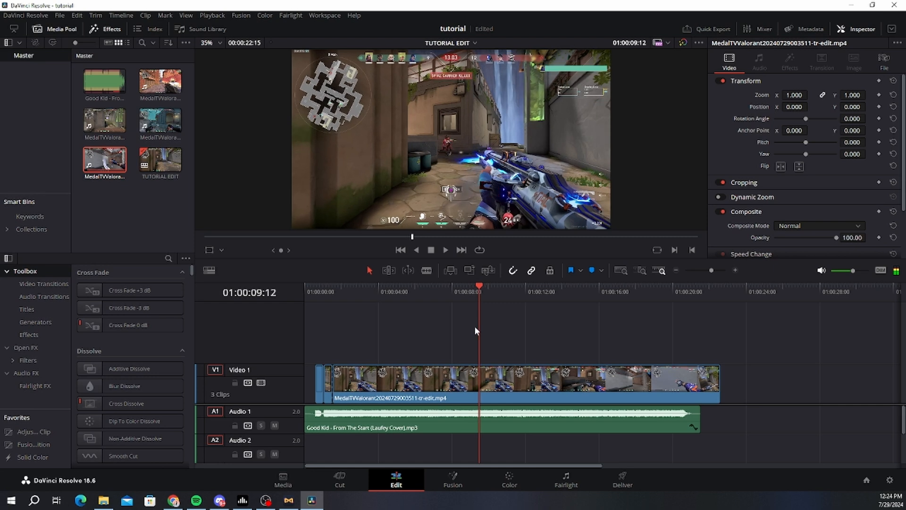
key(Right)
key(Left)
key(Right)
key(Left)
key(Right)
key(Left)
key(Right)
drag(333, 383, 481, 382)
drag(556, 385, 421, 385)
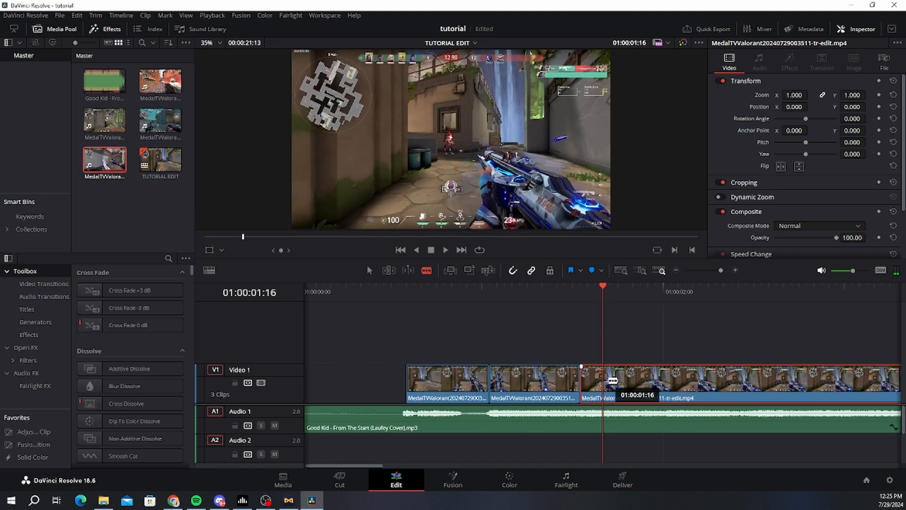
Step: Split the third clip at 01:00:01:16, move the remainder to 01:00:02:00, and extend the short piece to meet it
key(ctrl+b)
click(377, 307)
drag(664, 376, 810, 375)
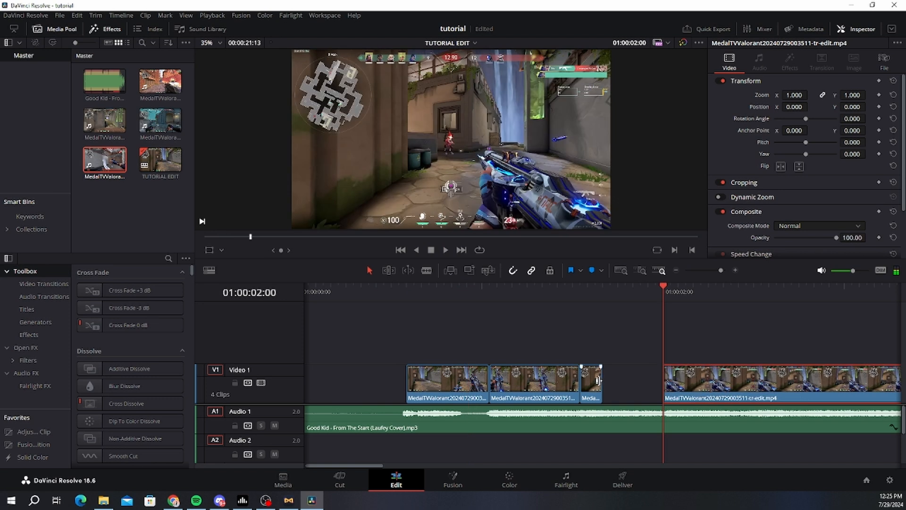
drag(600, 379, 676, 376)
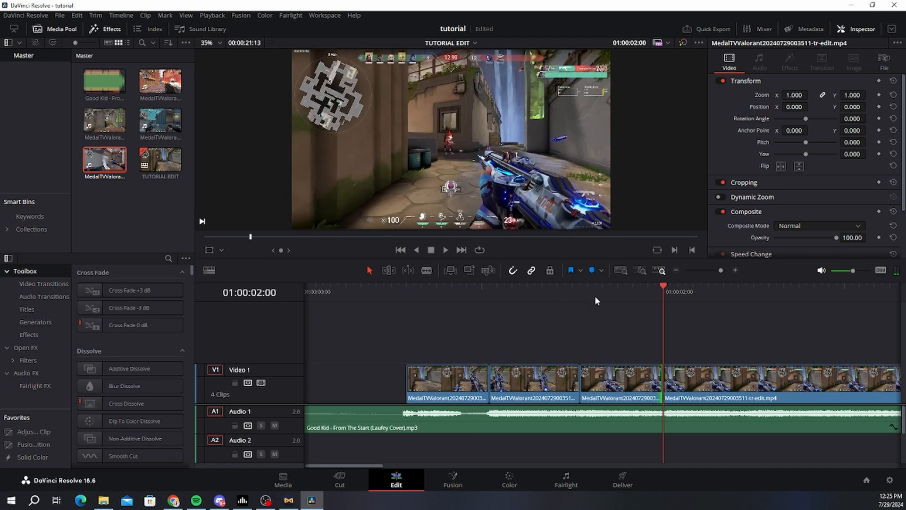
key(ctrl+s)
Step: Play the sequence from the start to check the clip cuts against the music, and review the frames around 01:00:02:00
click(580, 297)
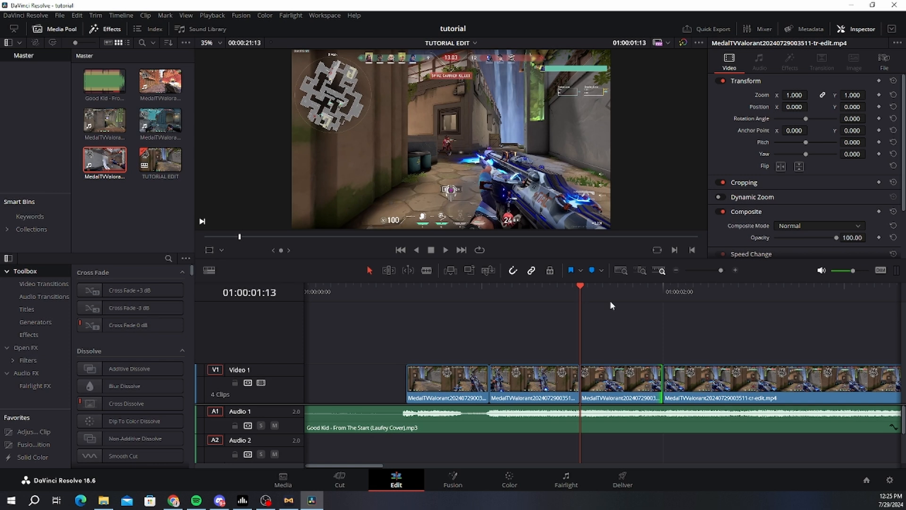
click(609, 382)
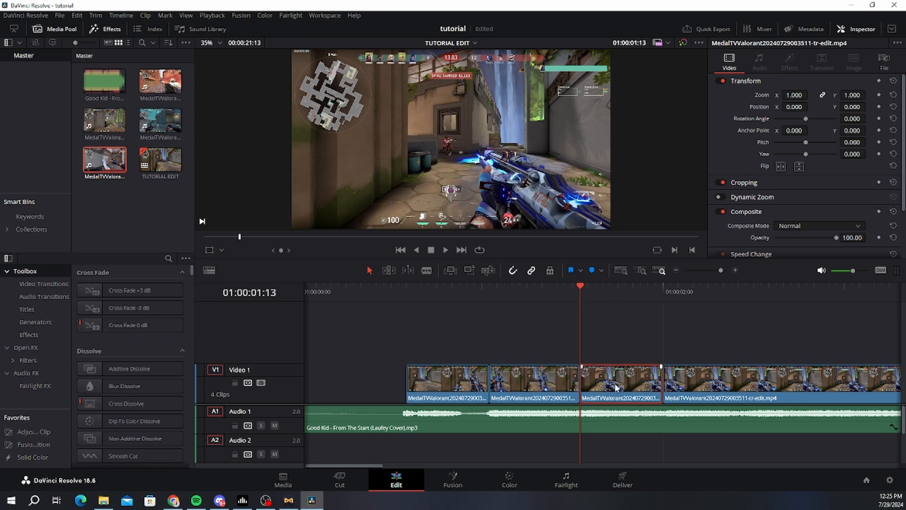
key(Home)
key(space)
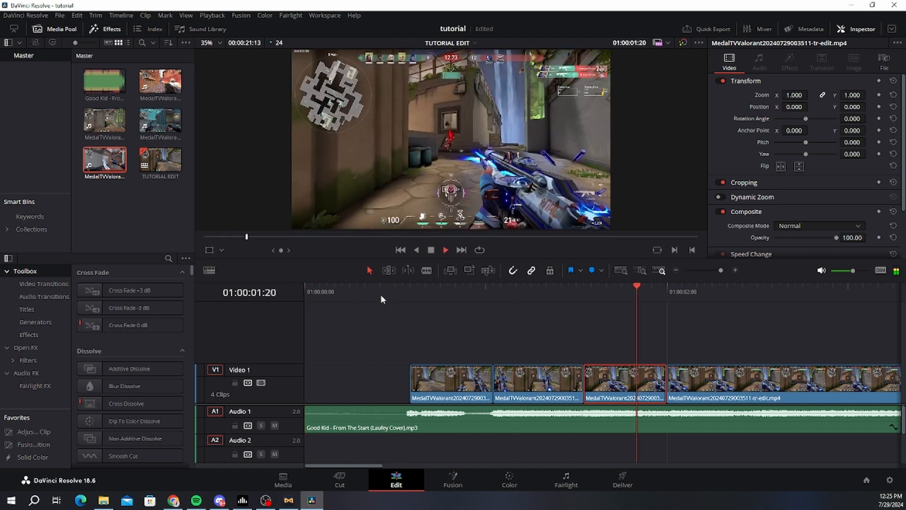
key(space)
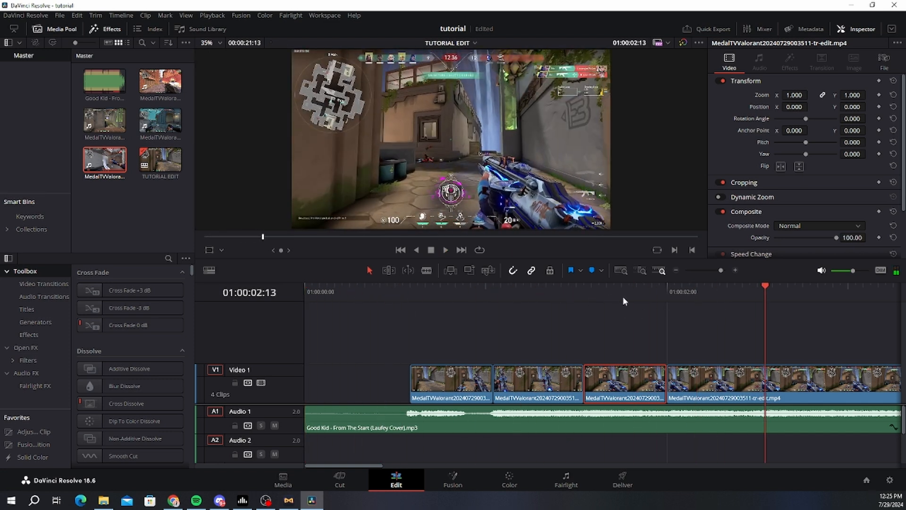
click(665, 292)
drag(706, 292, 711, 276)
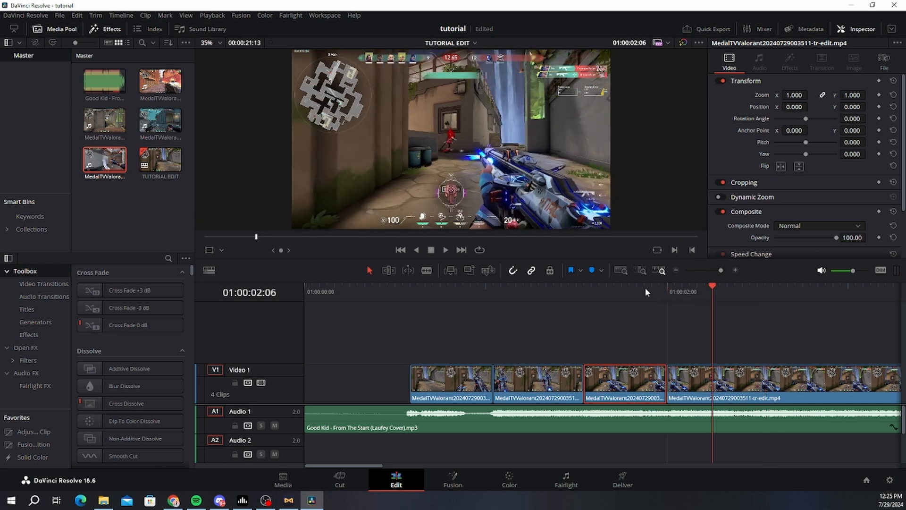
Step: Play the six synced gameplay clips with the song and return the playhead to the first clip's start at 01:00:00:14
click(530, 294)
key(space)
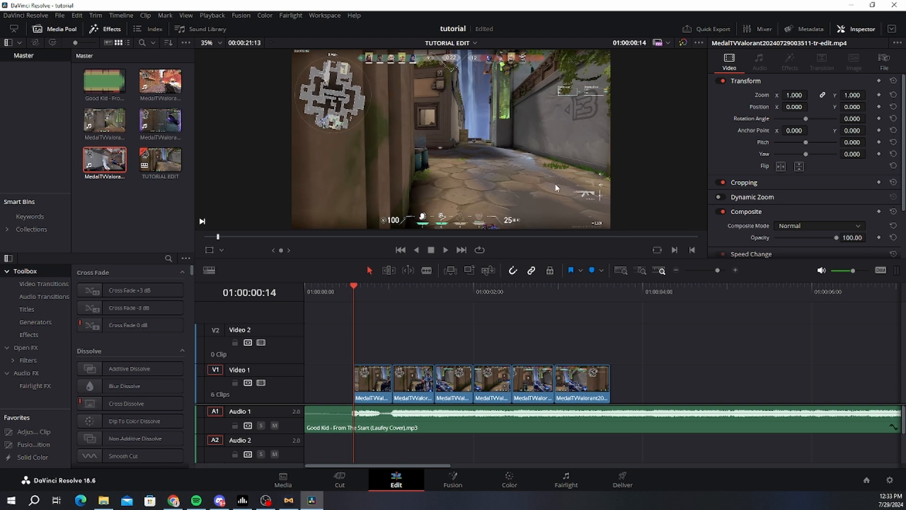
key(space)
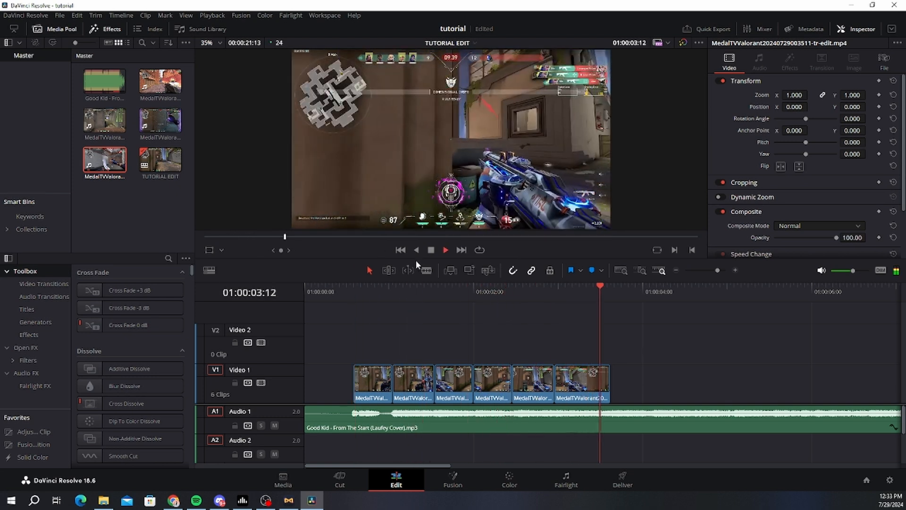
click(359, 286)
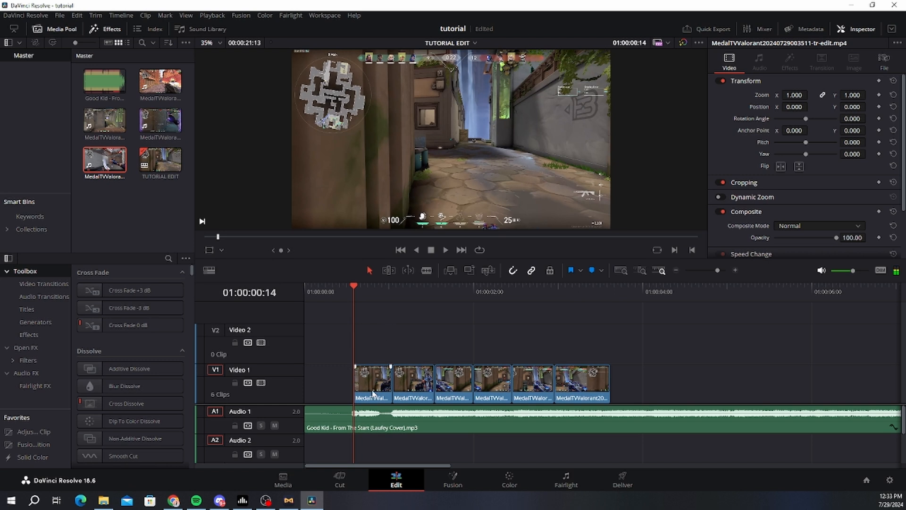
Step: Open the first gameplay clip on the timeline in the Fusion page
right_click(375, 385)
click(339, 322)
right_click(375, 386)
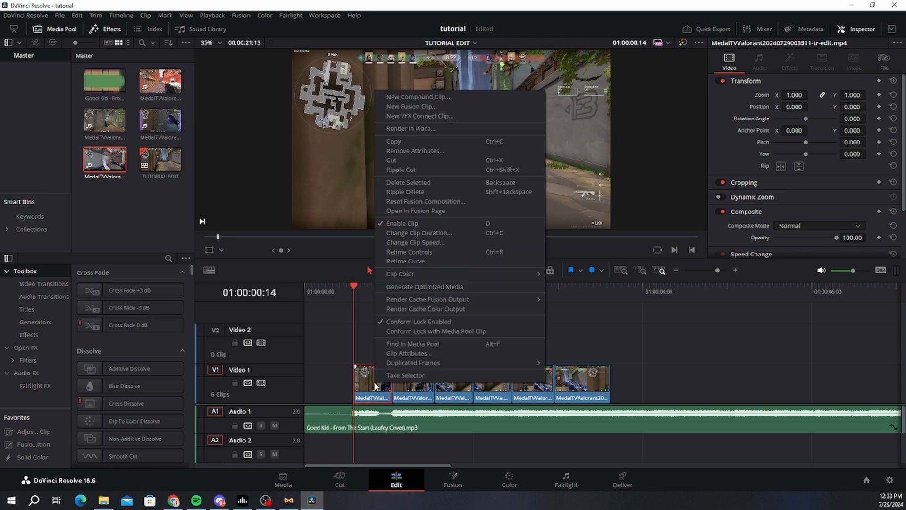
click(403, 212)
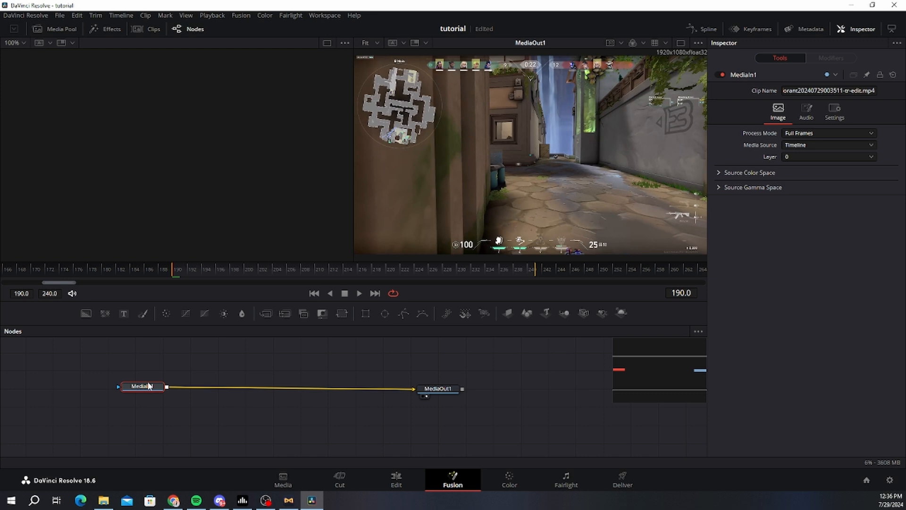
Step: Add an Optical Flow node directly after MediaIn1 in the first clip's composition
key(ctrl+s)
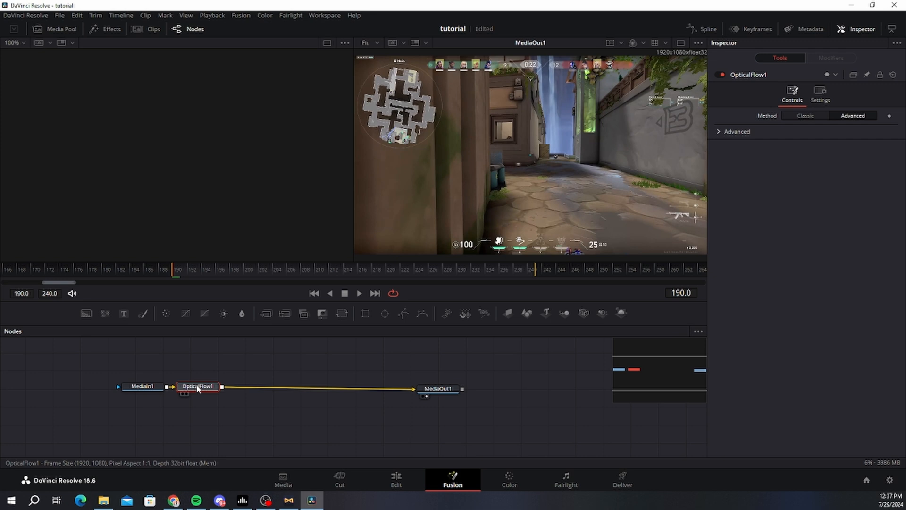
key(Delete)
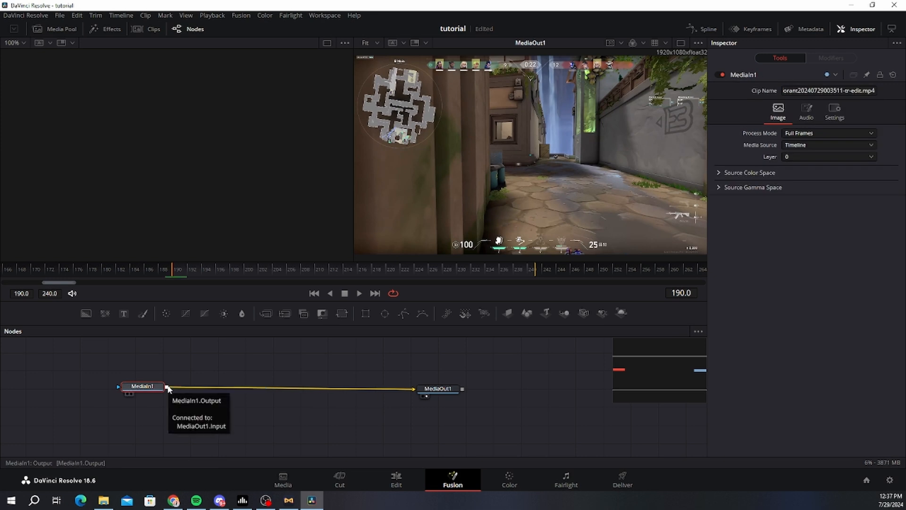
key(shift+space)
text(opt)
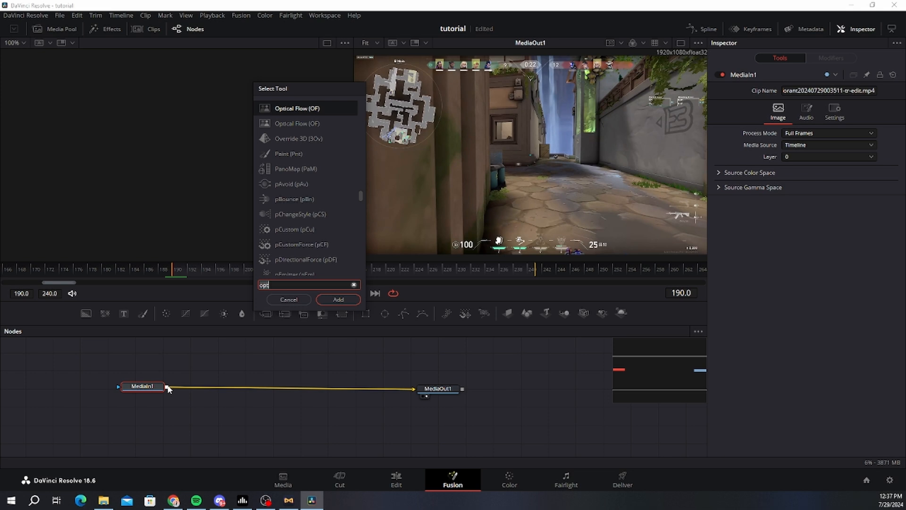
key(BackSpace)
key(BackSpace)
key(BackSpace)
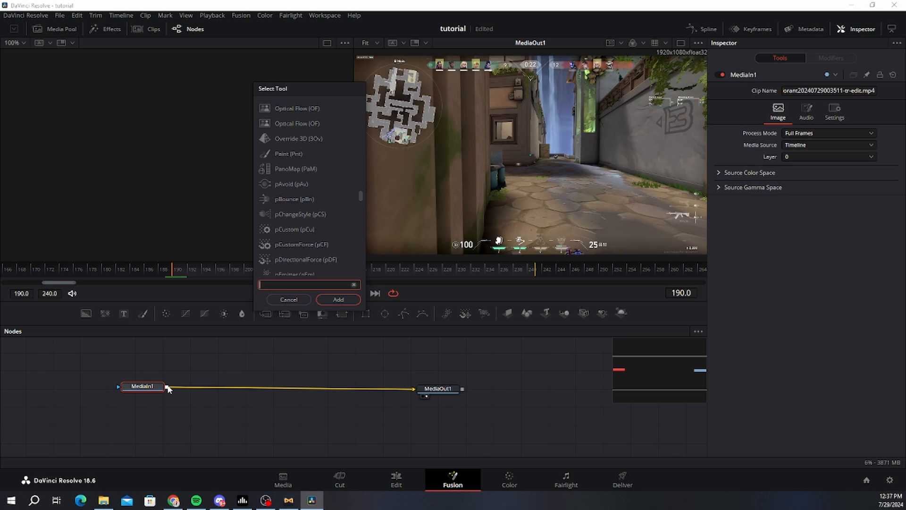
text(opt)
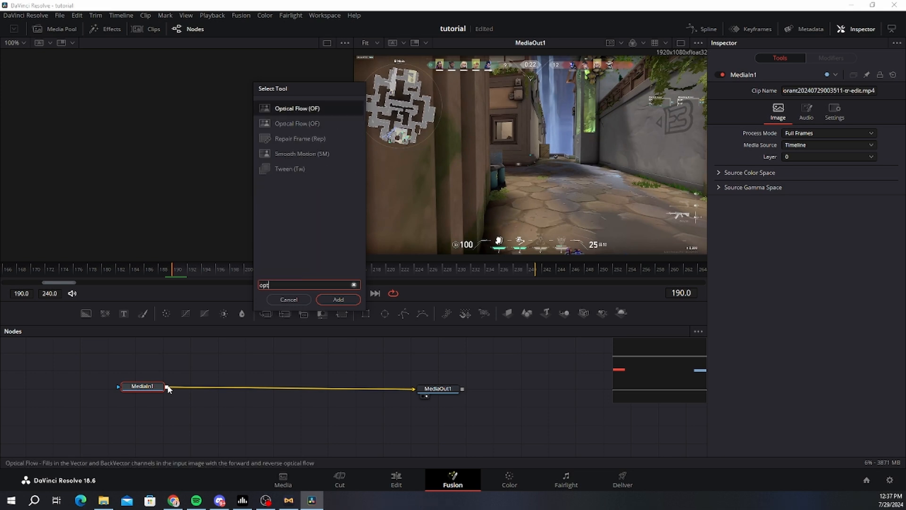
key(Return)
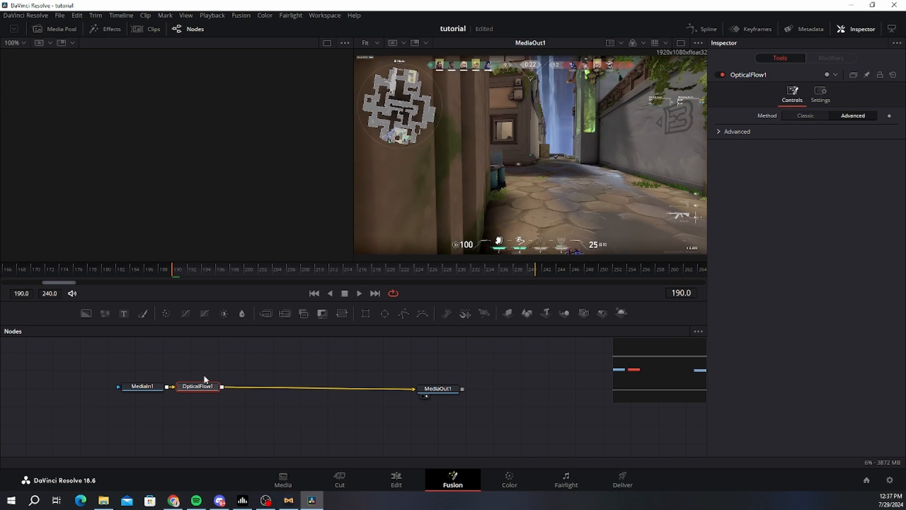
Step: Add a Time Stretcher node between the Optical Flow node and MediaOut1
key(shift+space)
text(t)
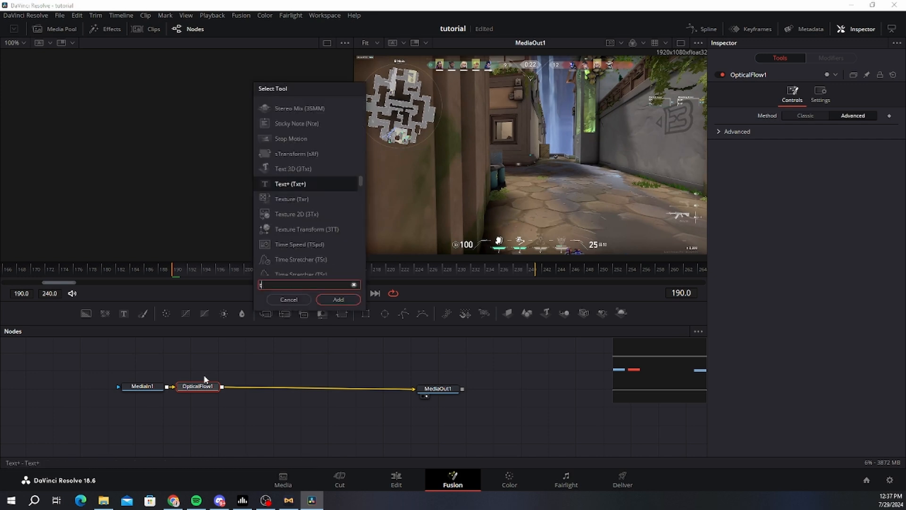
text(imes)
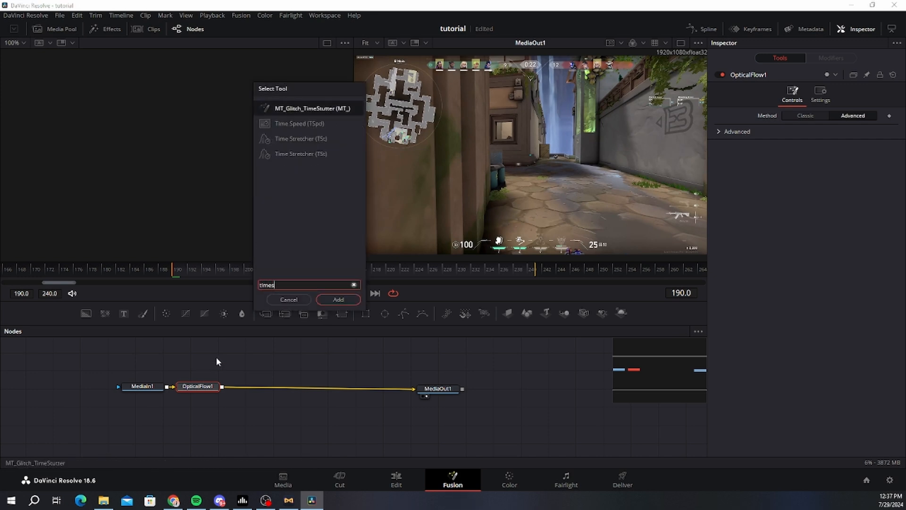
click(292, 142)
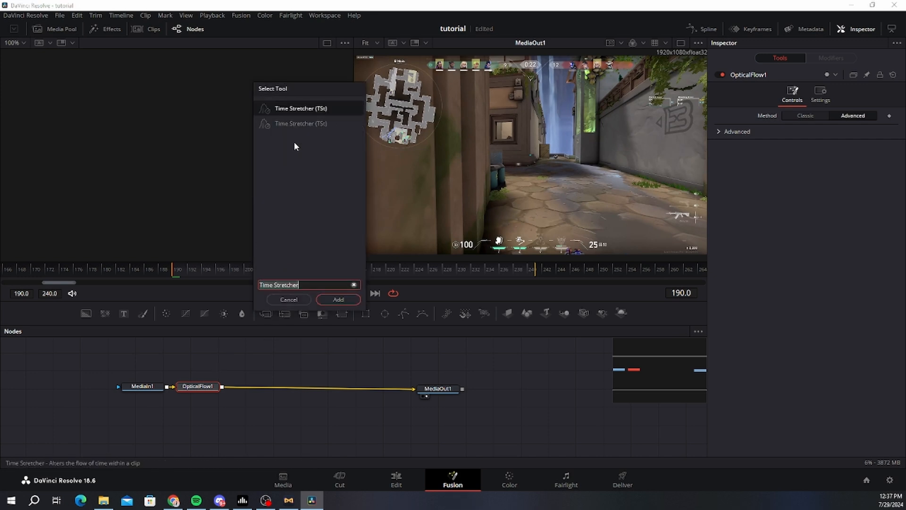
click(349, 300)
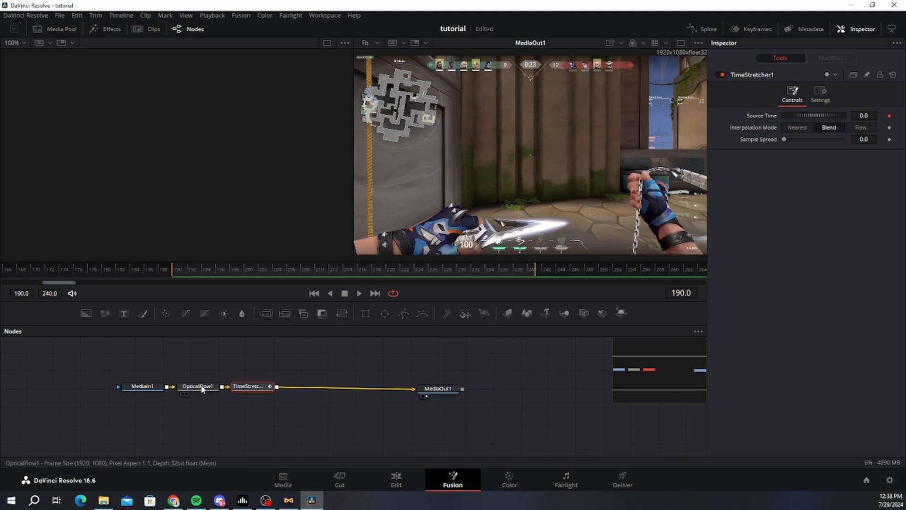
Step: Set the Time Stretcher's interpolation to Flow, enable Clamp Edges, and enable Prev and Next for the backward warp direction
mouse_move(196, 389)
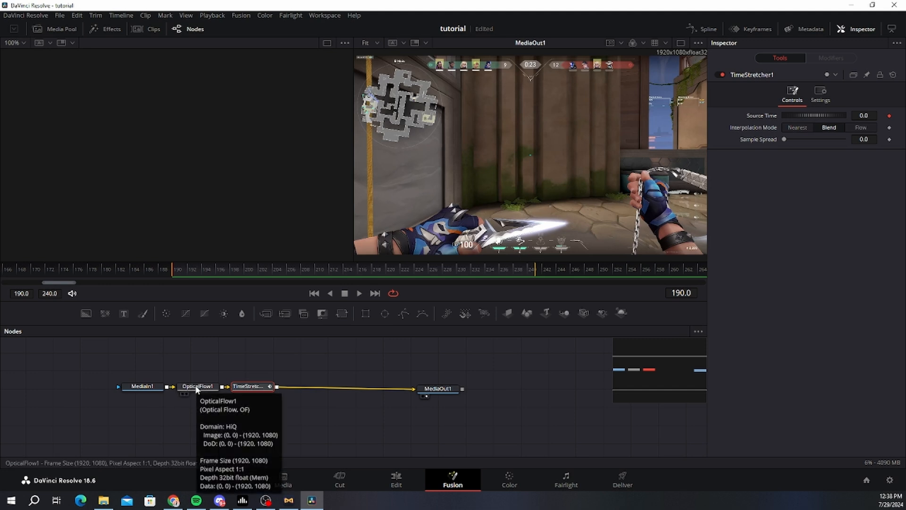
click(860, 128)
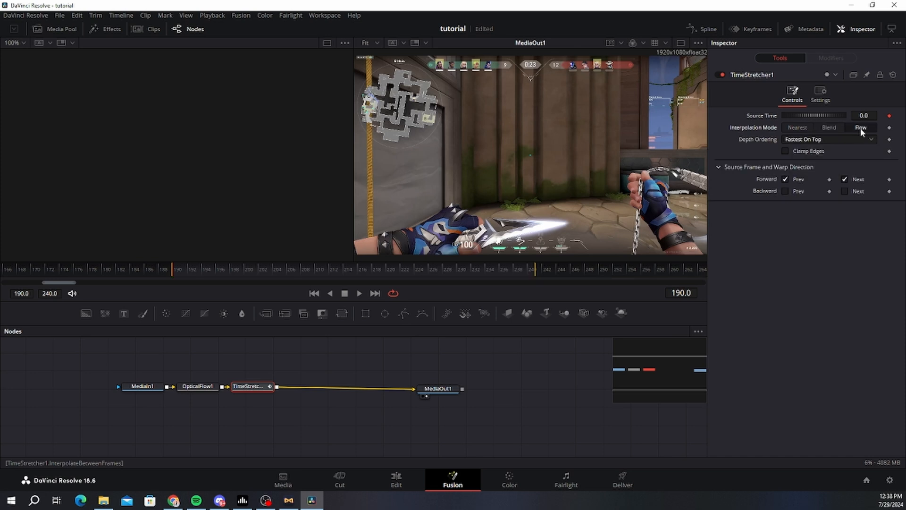
click(786, 151)
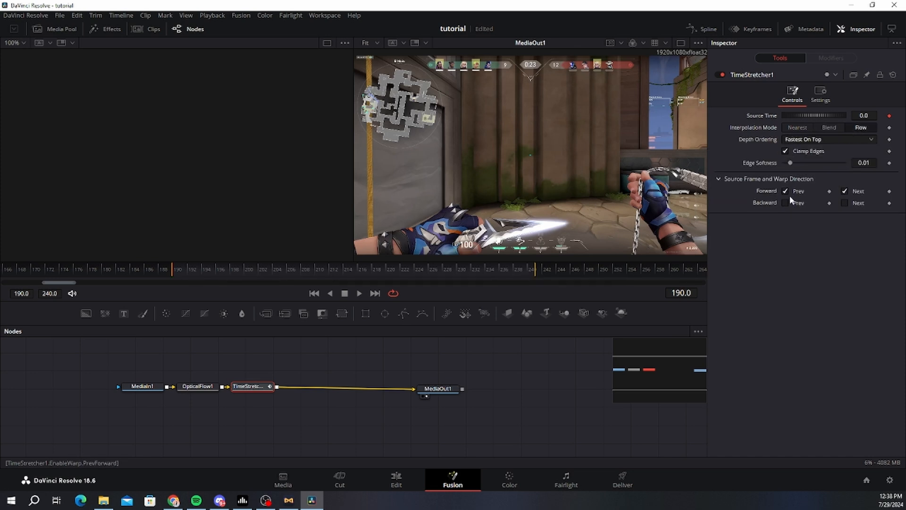
click(786, 203)
click(845, 203)
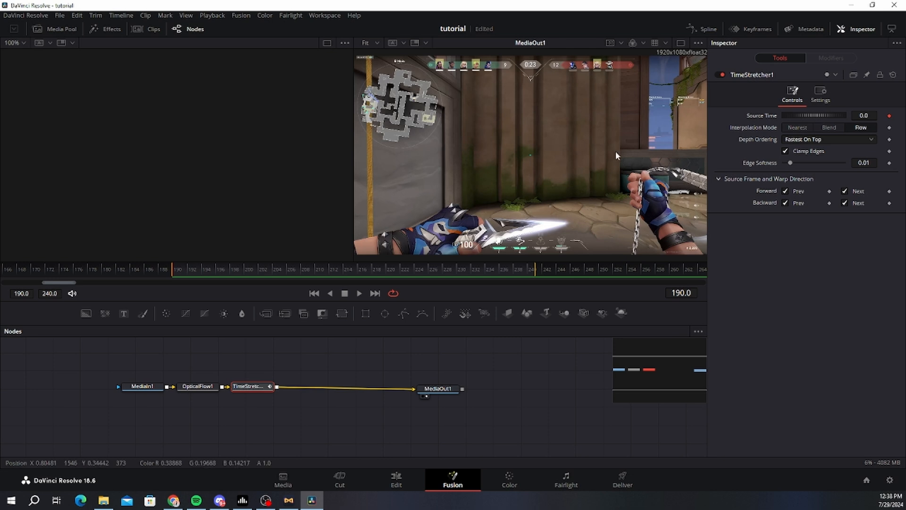
Step: Switch Fusion to a single viewer and enlarge the viewer area above the node graph
click(681, 43)
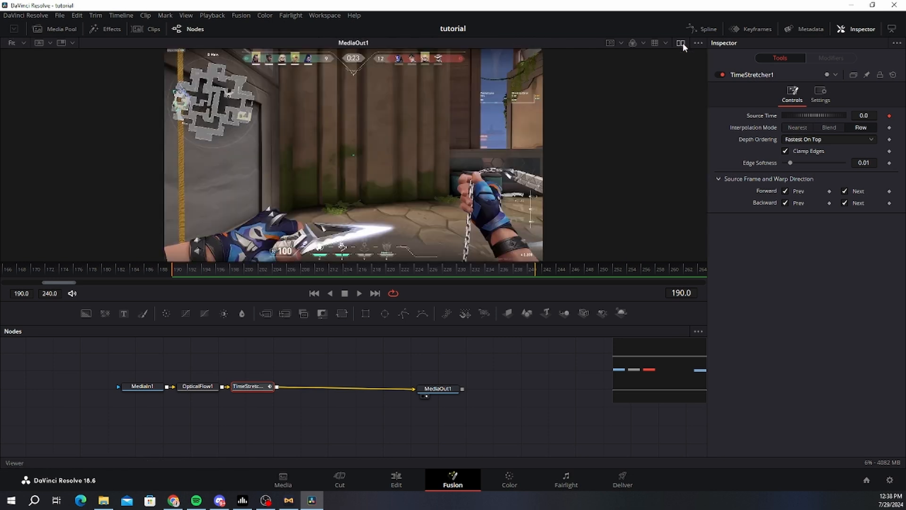
click(681, 43)
click(681, 43)
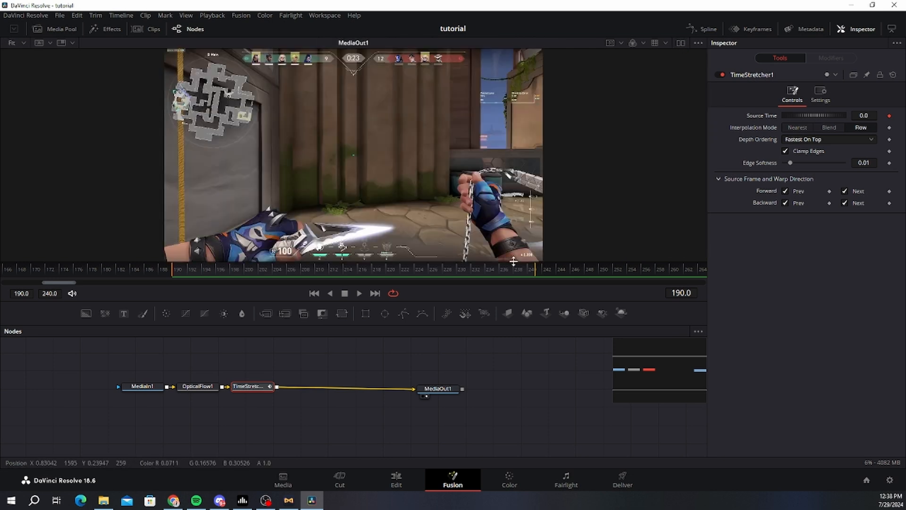
drag(488, 301, 488, 348)
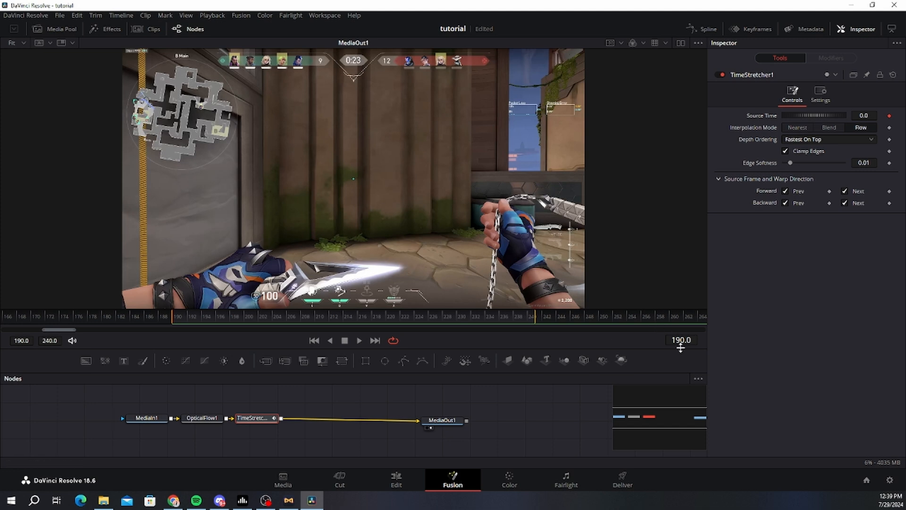
Step: Scrub through the clip's opening frames from frame 190 and return to the Edit page timeline
drag(681, 341, 664, 348)
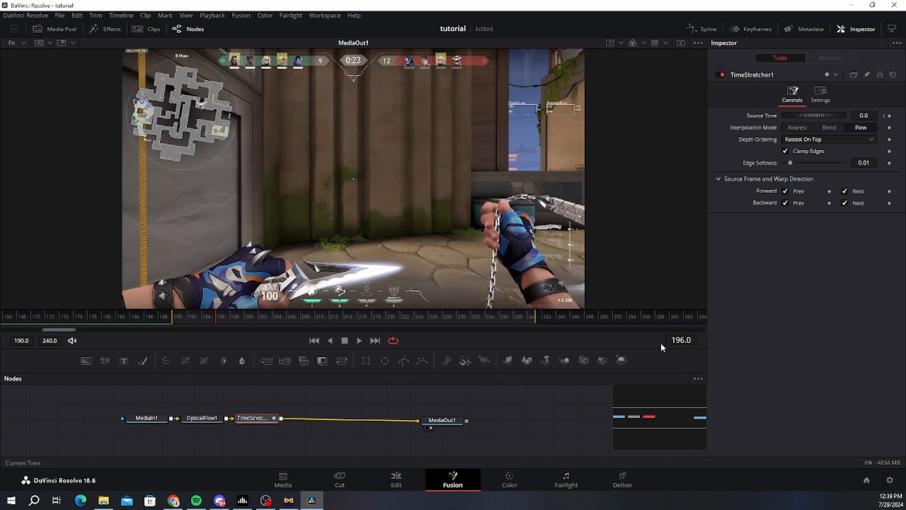
drag(187, 317, 173, 318)
drag(180, 317, 228, 319)
click(396, 479)
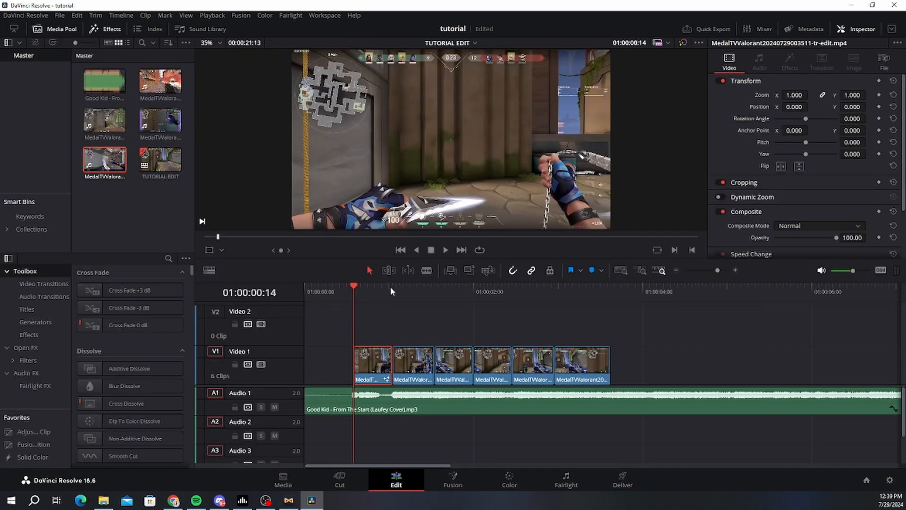
Step: Scrub across the first beat cuts on the timeline, and open the first gameplay clip in the Fusion page
drag(392, 287, 435, 292)
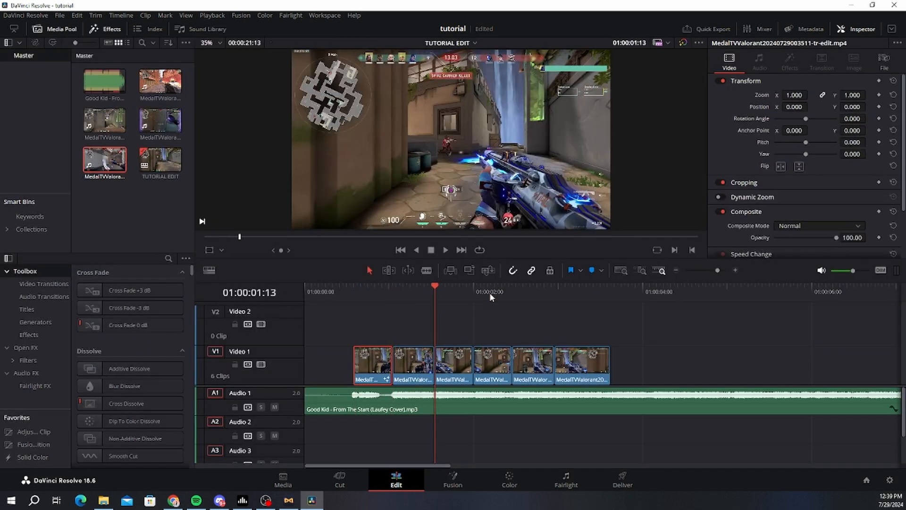
click(490, 294)
right_click(369, 363)
click(438, 190)
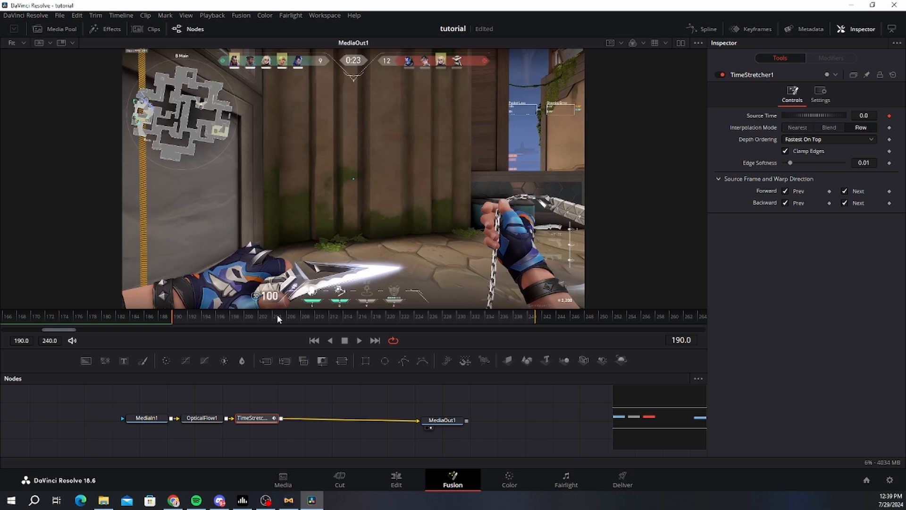
Step: Set the Time Stretcher's Source Time keyframe at the clip's first frame, 190, to 190
click(357, 318)
click(889, 116)
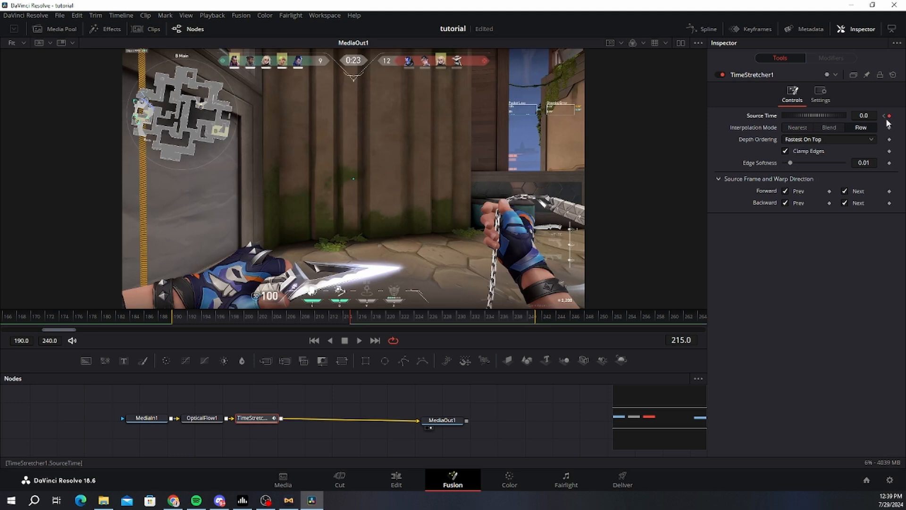
key(Home)
click(864, 116)
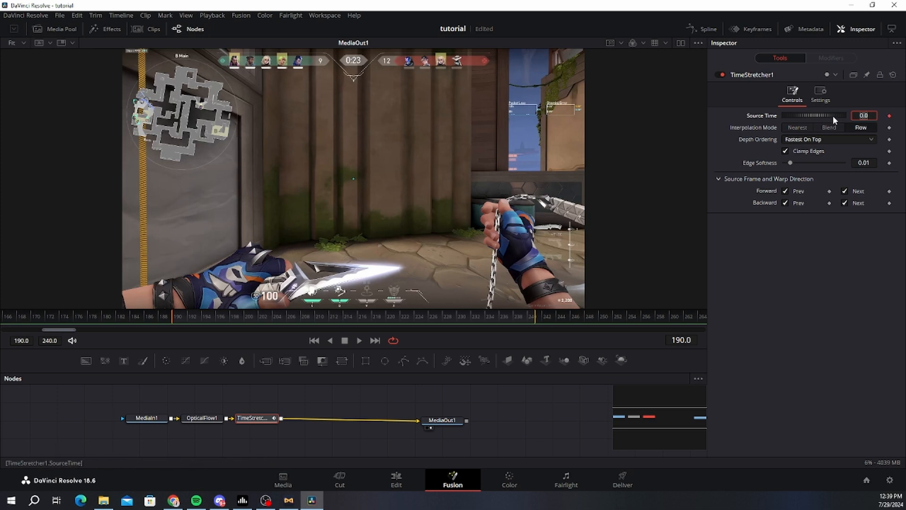
text(190)
key(Tab)
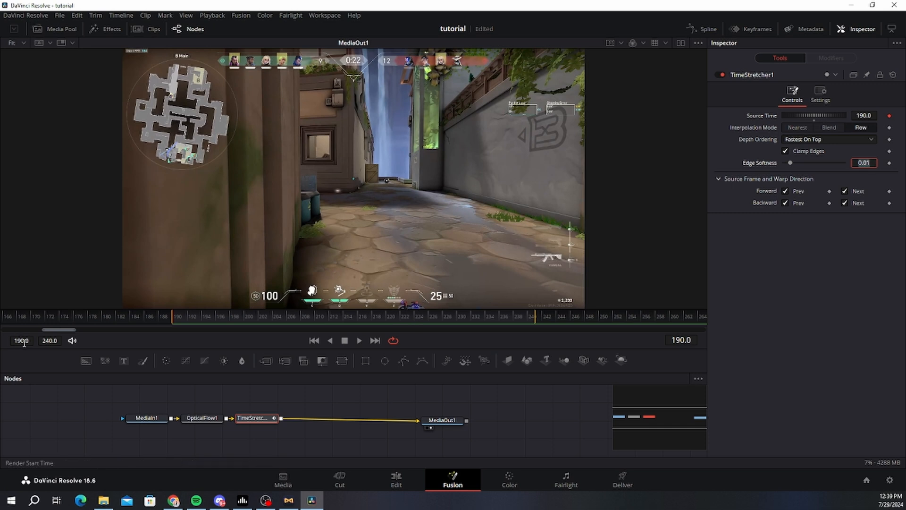
Step: Move the playhead to the end of the clip's render range, frame 240, and return to the Edit page timeline
click(380, 315)
click(514, 313)
click(528, 315)
click(535, 315)
click(396, 479)
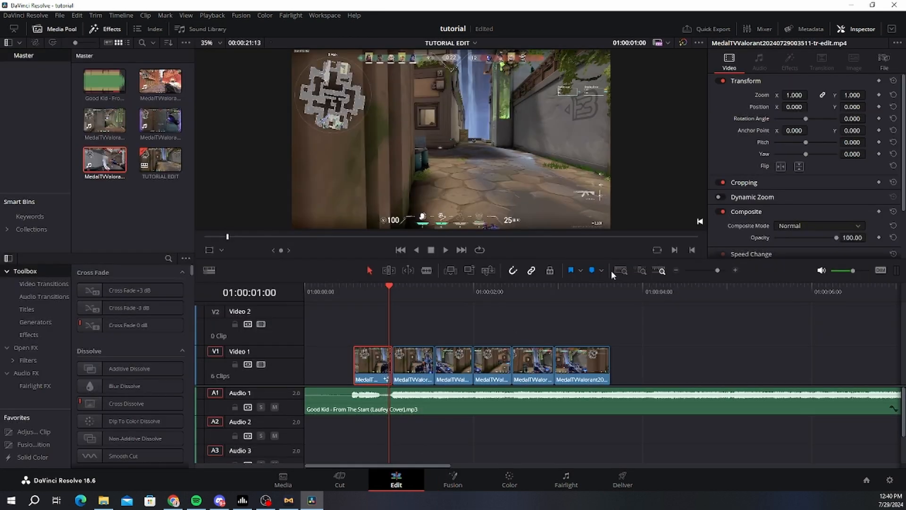
Step: Zoom into the timeline and compare the first clip's last frame with the second clip's first frame, also checking the end frame in Fusion
drag(718, 270, 724, 272)
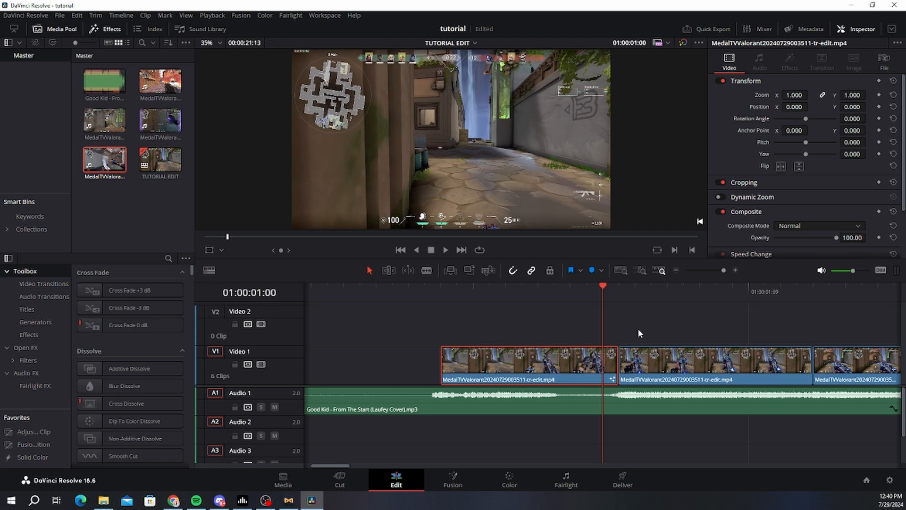
key(Right)
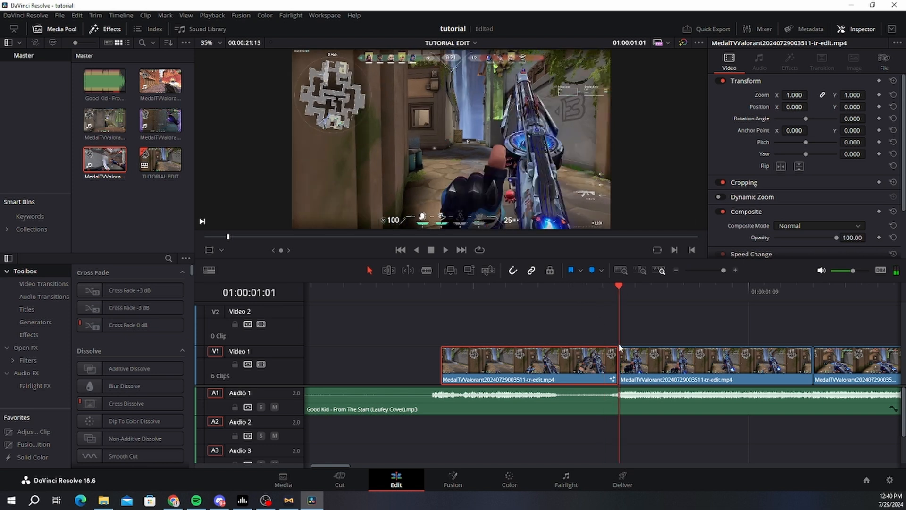
click(651, 355)
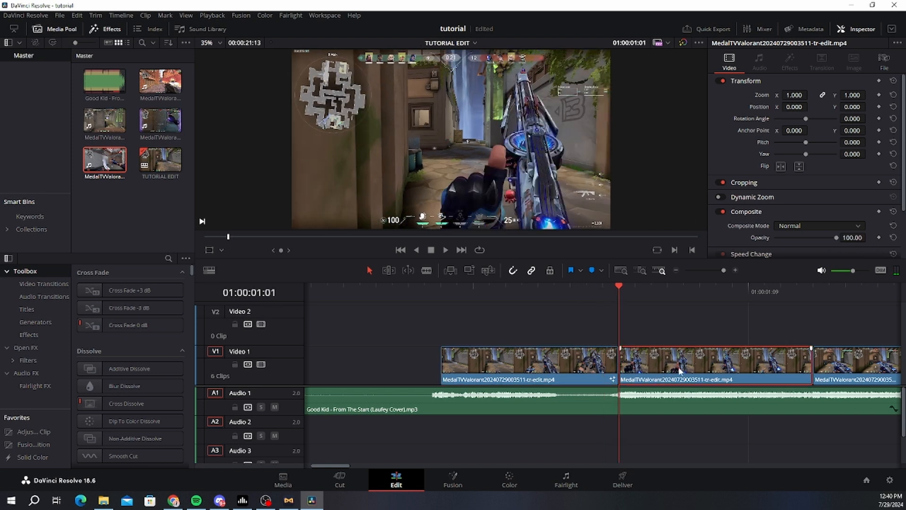
click(590, 355)
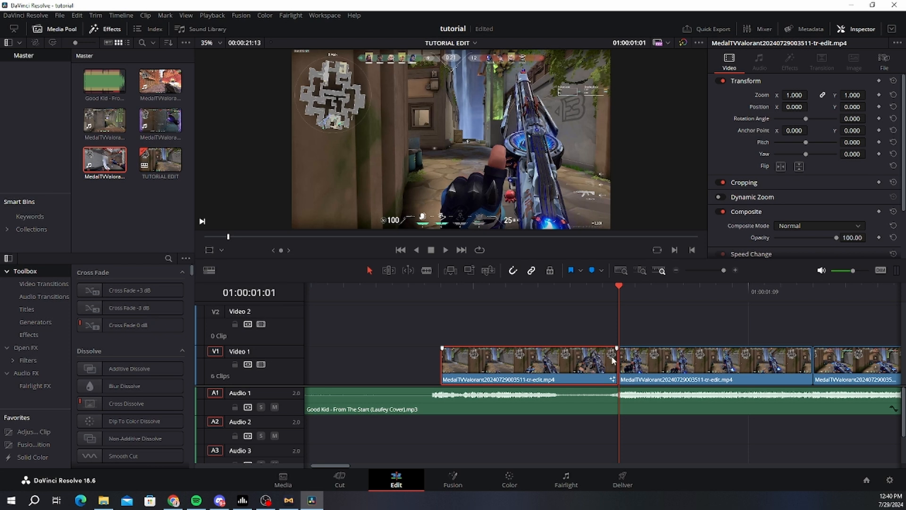
click(601, 289)
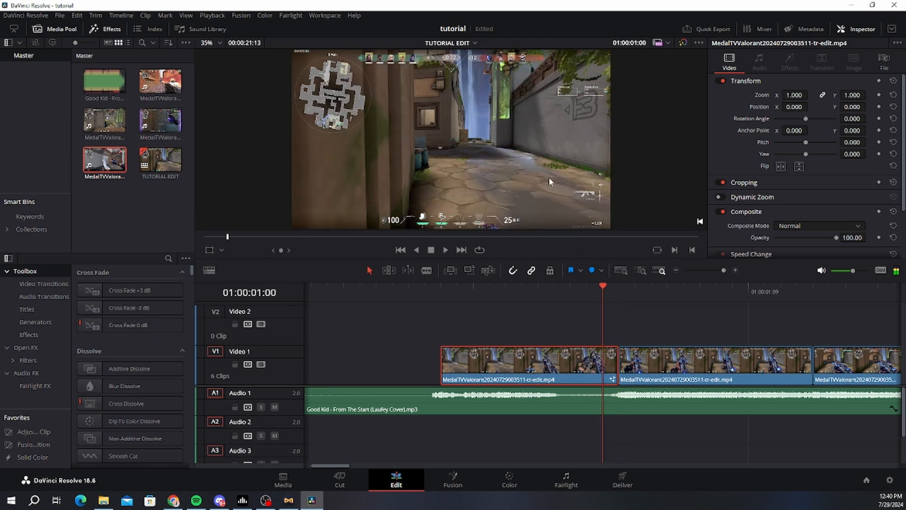
click(453, 479)
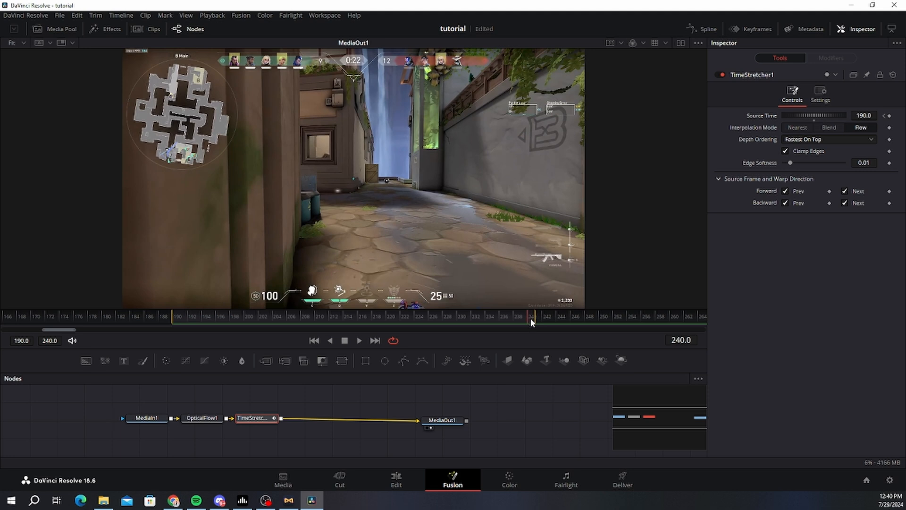
key(shift+4)
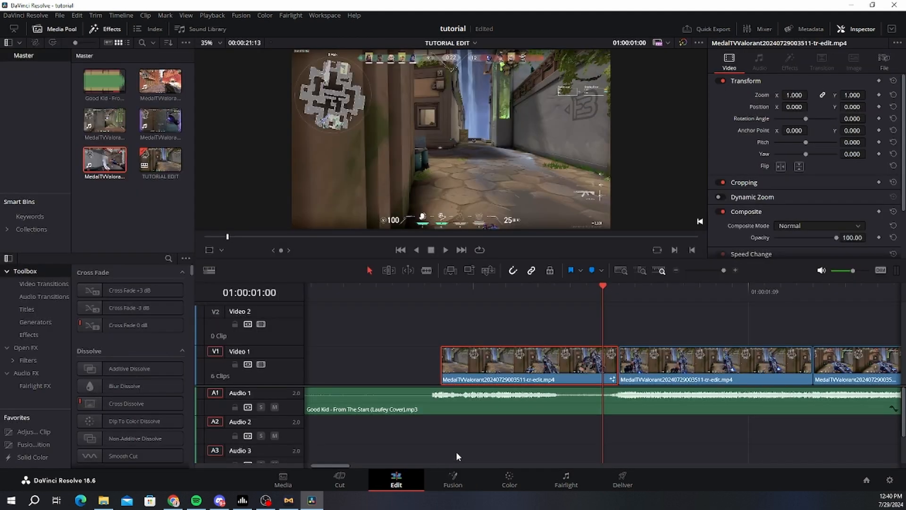
Step: Open the second gameplay clip in the Fusion page to read its render start frame
right_click(669, 363)
click(737, 187)
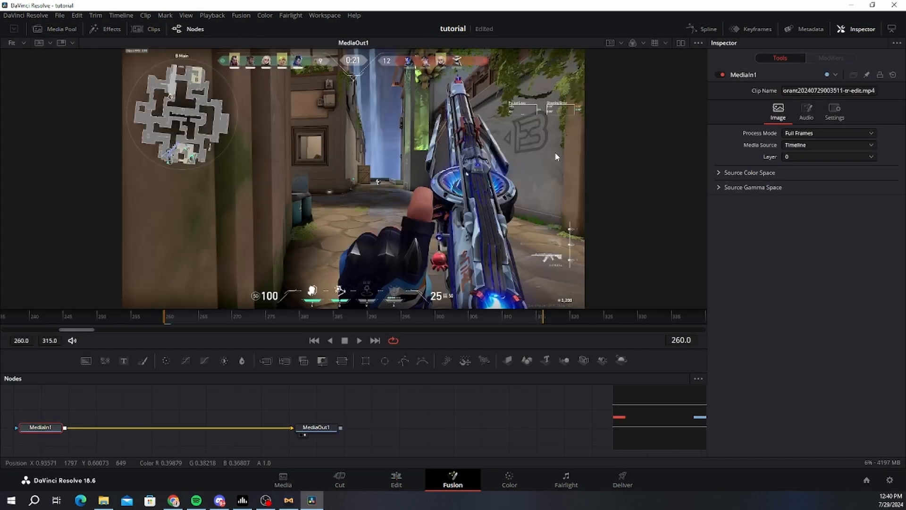
click(397, 480)
click(439, 289)
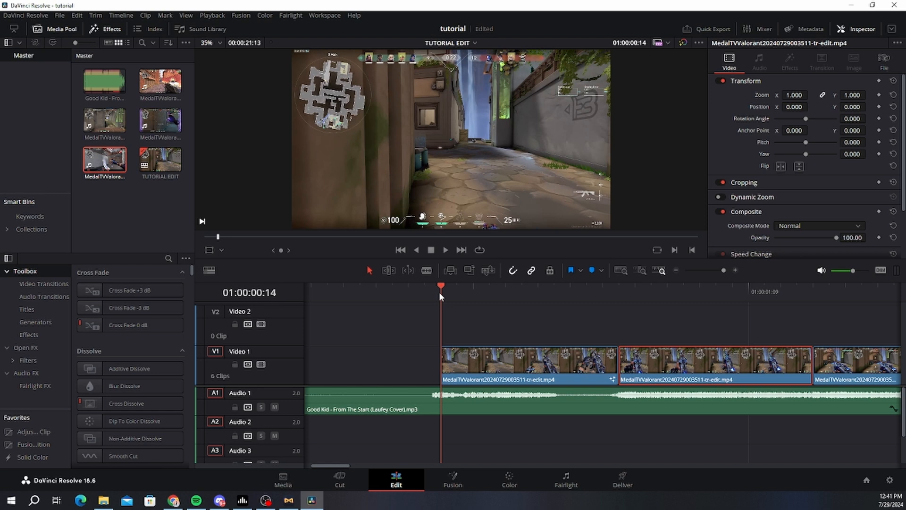
click(619, 291)
right_click(650, 367)
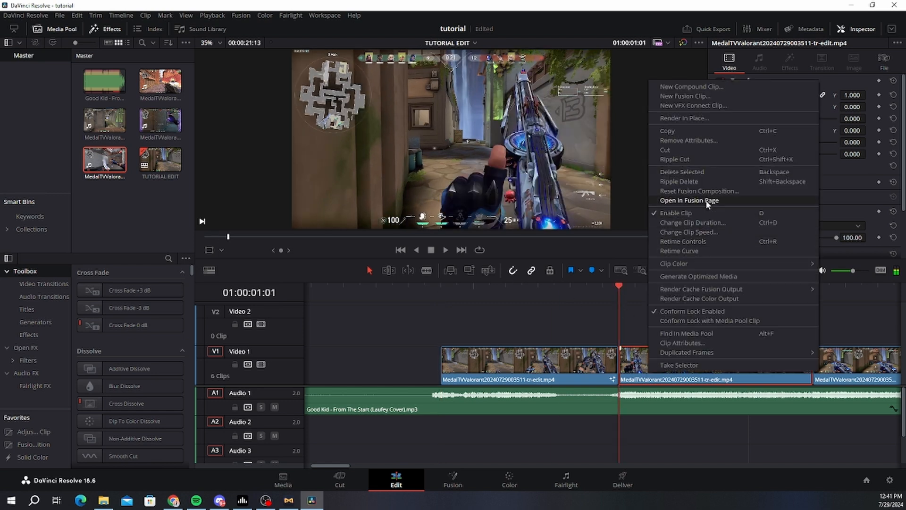
click(690, 201)
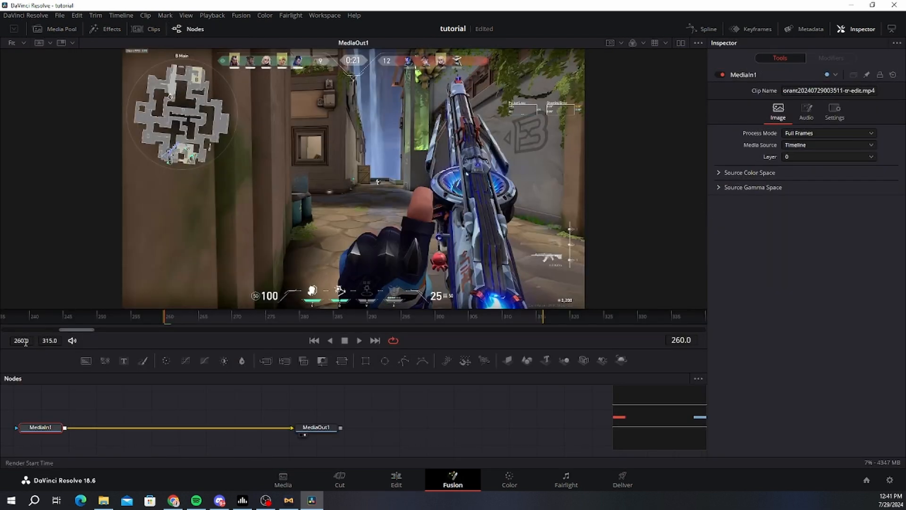
Step: Reopen the first clip in Fusion and keyframe the Time Stretcher's Source Time to 260 at frame 241
click(410, 480)
right_click(555, 368)
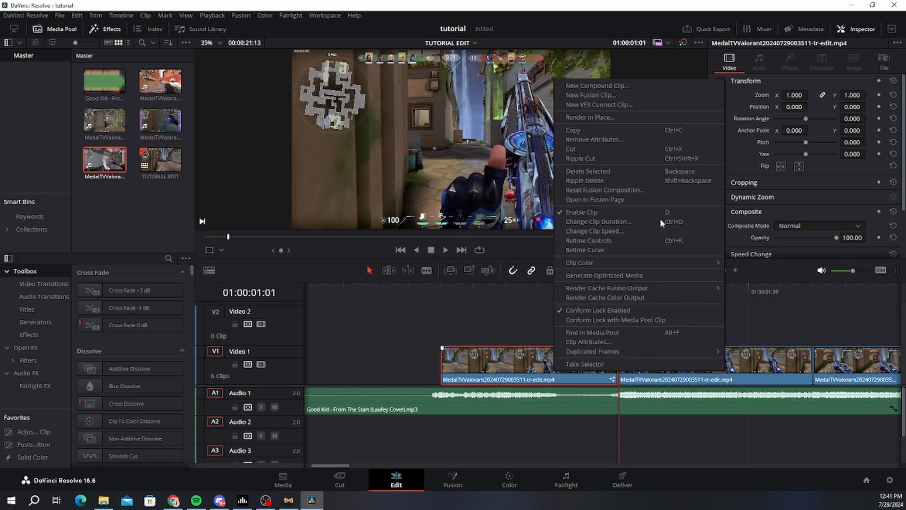
click(590, 200)
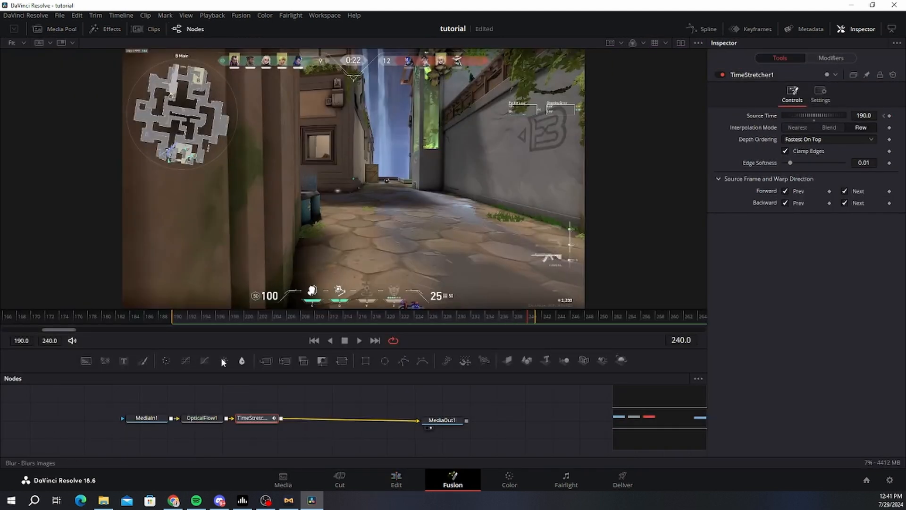
click(314, 341)
drag(529, 317, 537, 320)
click(869, 116)
text(260)
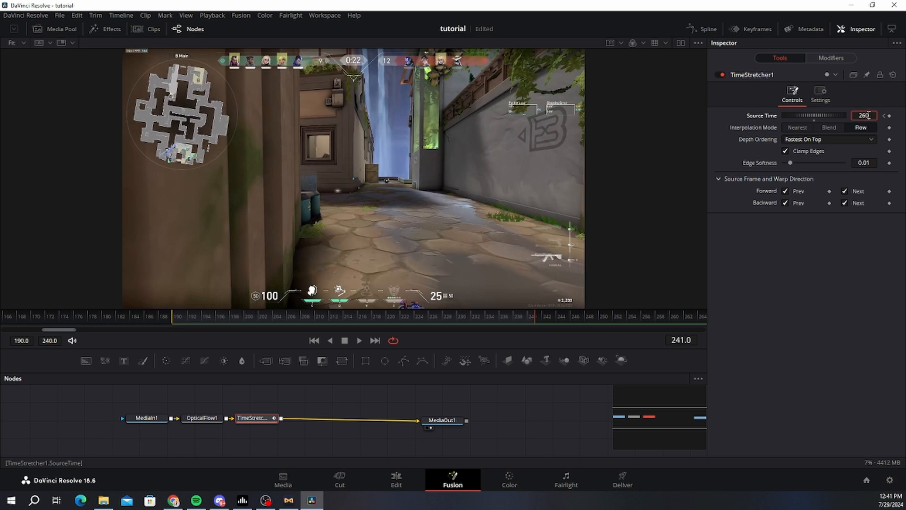
key(Tab)
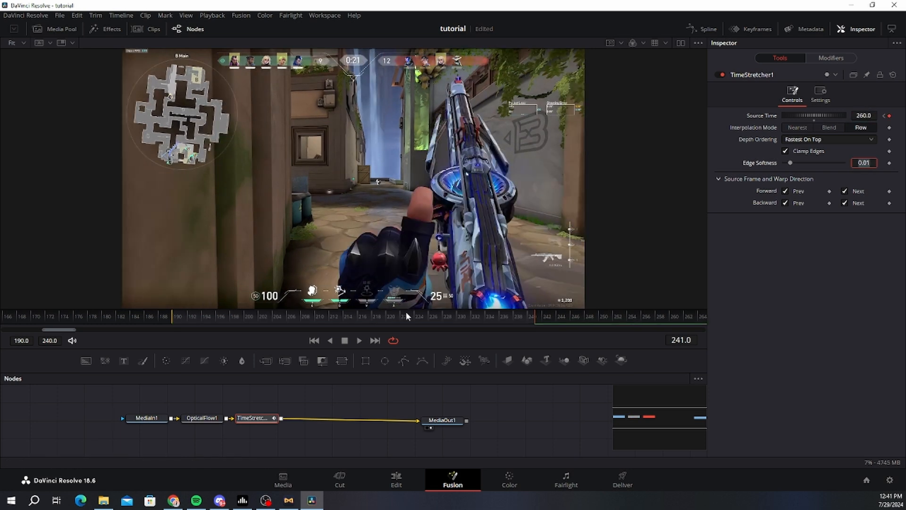
Step: Show the Spline editor, enlarge it, and display the TimeStretcher1 Source Time curve fitted to the graph
click(705, 30)
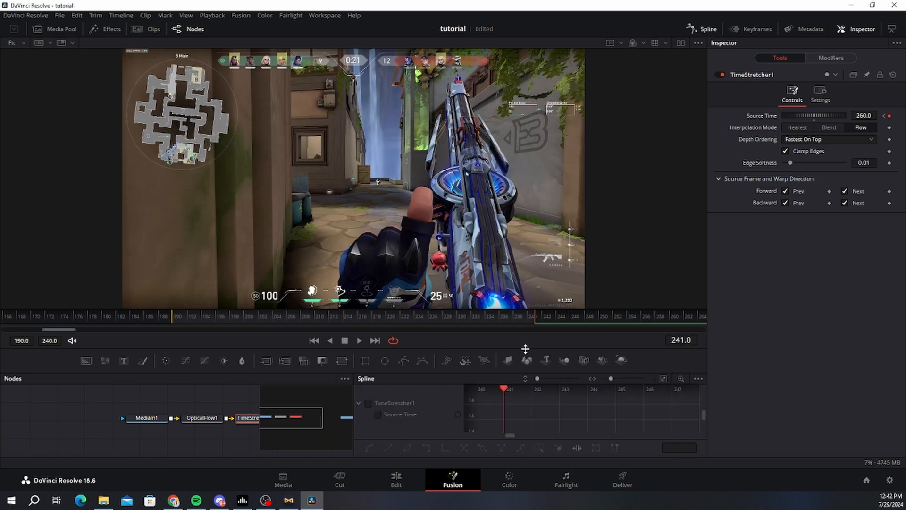
drag(525, 349, 542, 257)
drag(304, 384, 122, 447)
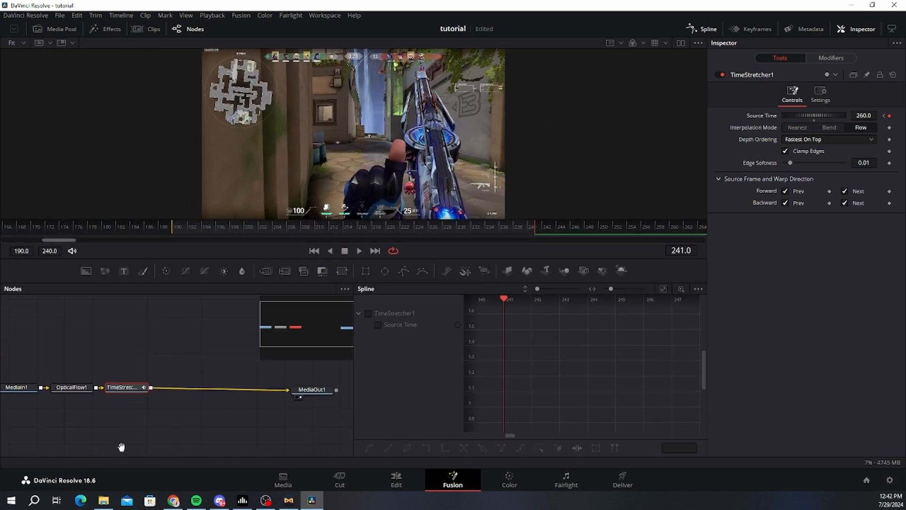
click(368, 312)
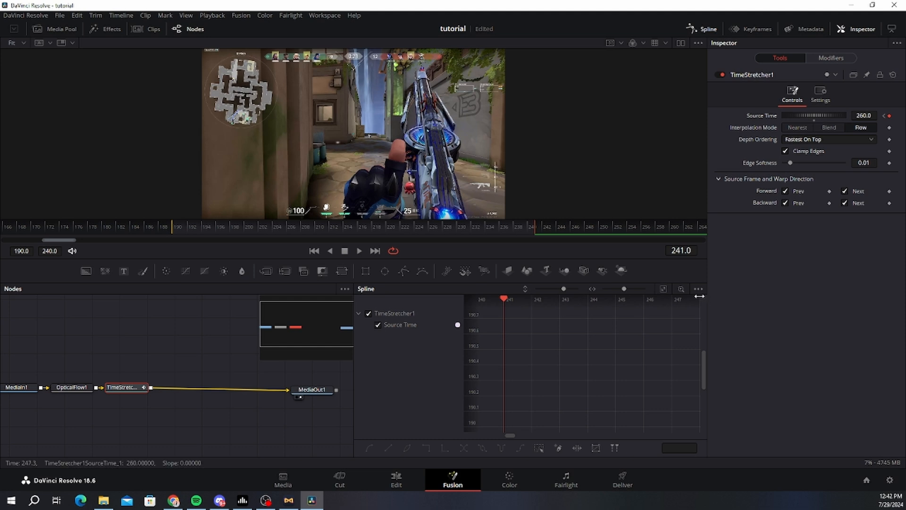
click(658, 288)
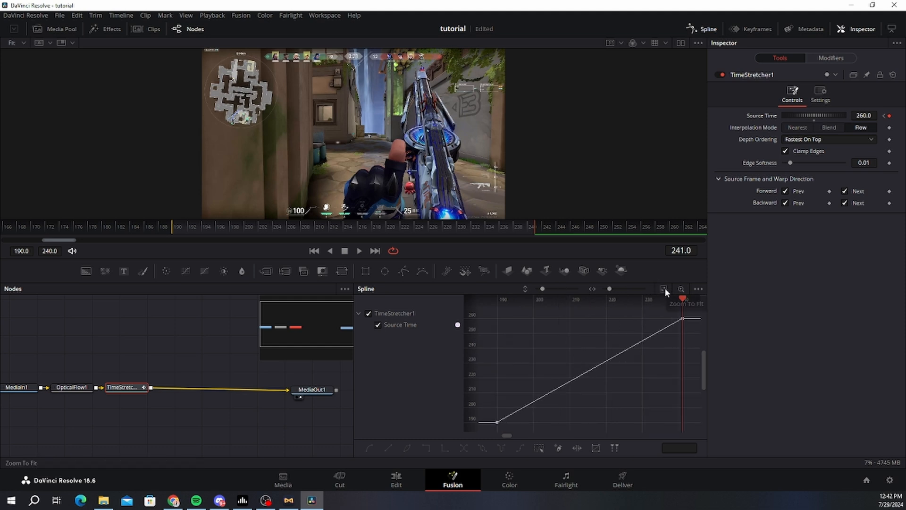
Step: Select both Source Time keyframes and smooth the curve between them
drag(690, 305, 472, 431)
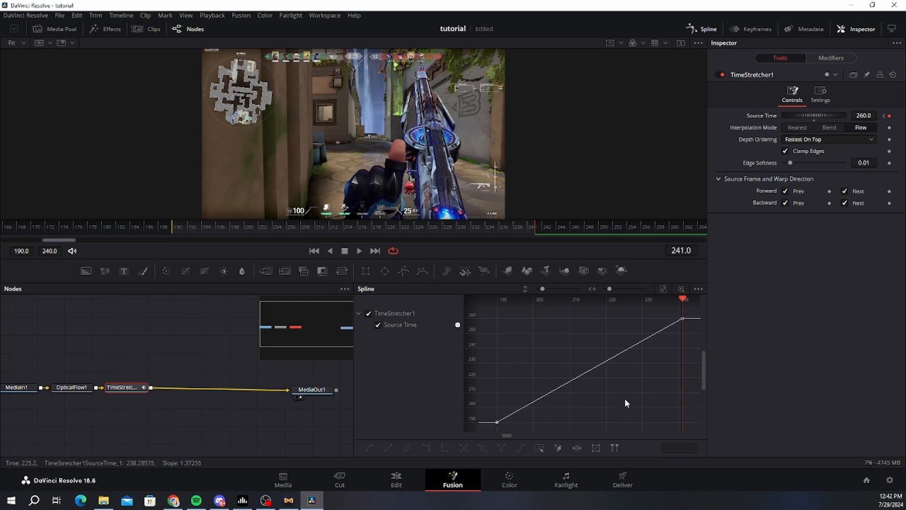
key(ctrl+a)
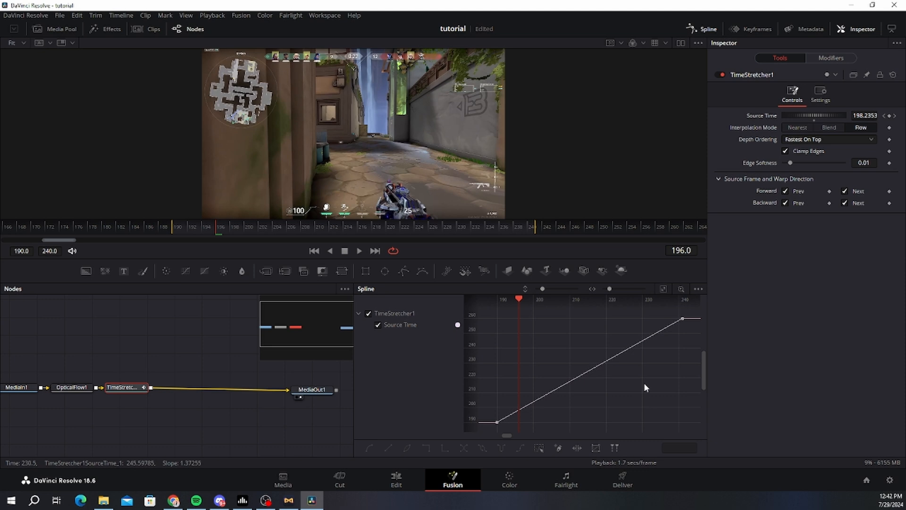
key(ctrl+a)
key(s)
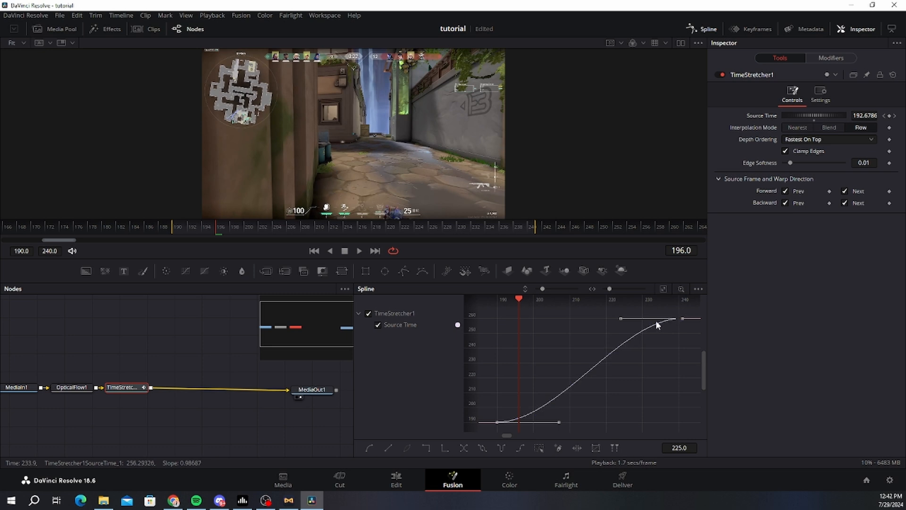
Step: Reshape the Source Time curve with its handles so it rises steeply at both ends and flattens in the middle
click(674, 339)
key(ctrl+a)
drag(559, 423, 518, 323)
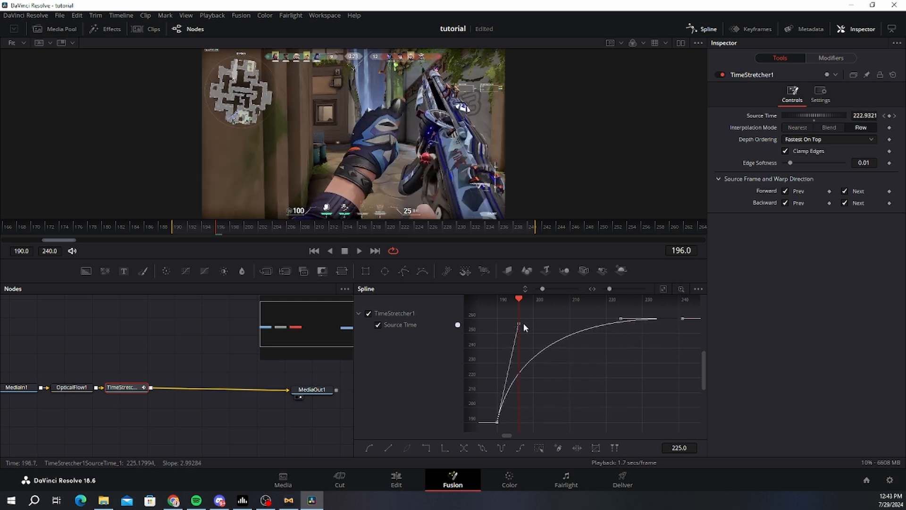
drag(621, 318, 673, 375)
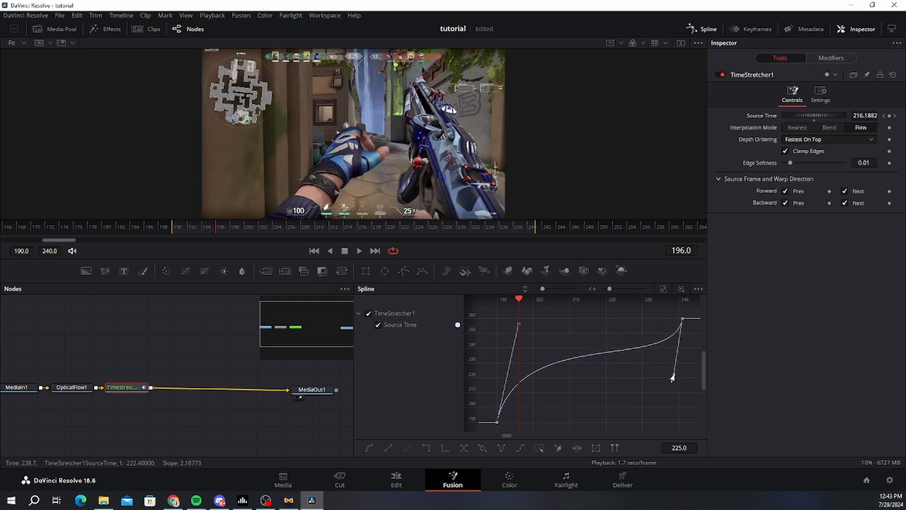
click(392, 304)
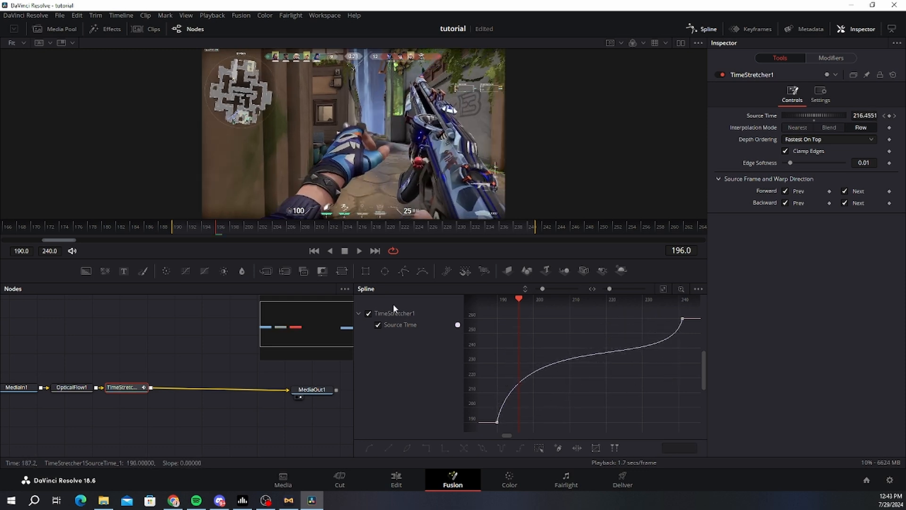
Step: Play the clip in the Fusion viewer, replaying it from near the start to review the speed ramp
click(358, 251)
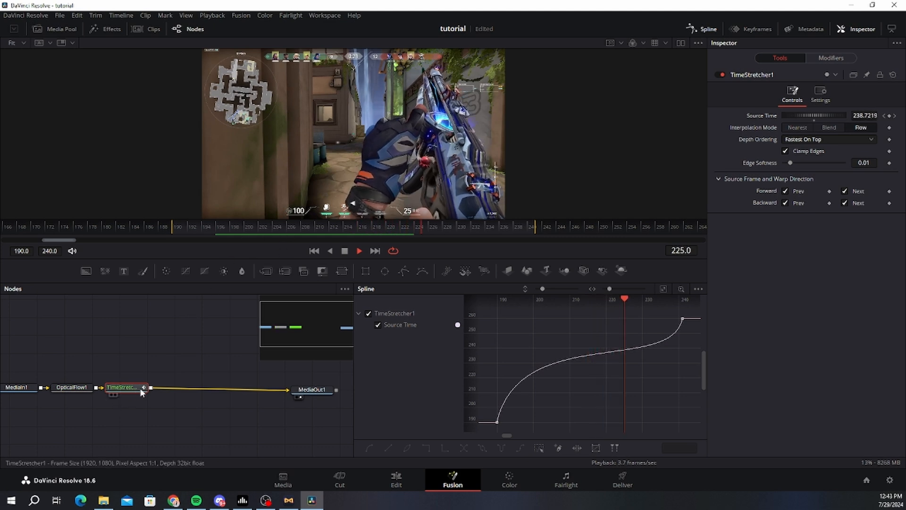
click(345, 251)
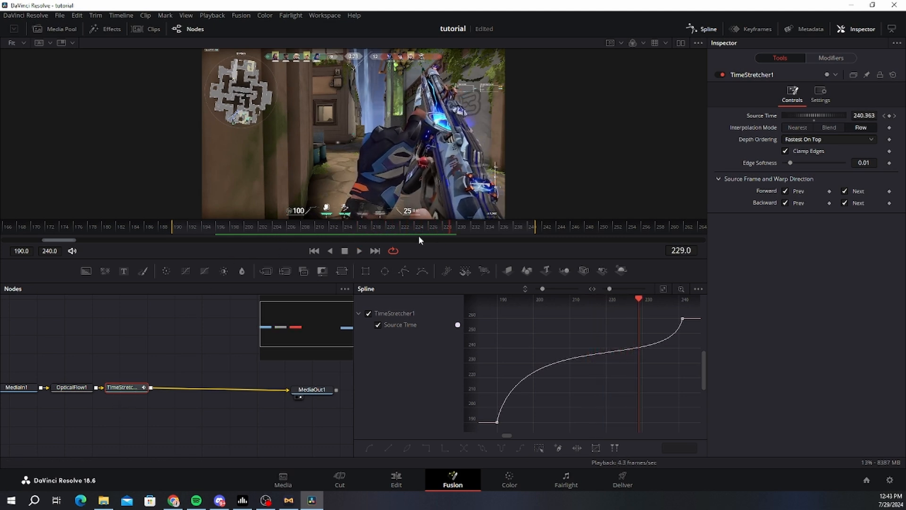
click(360, 250)
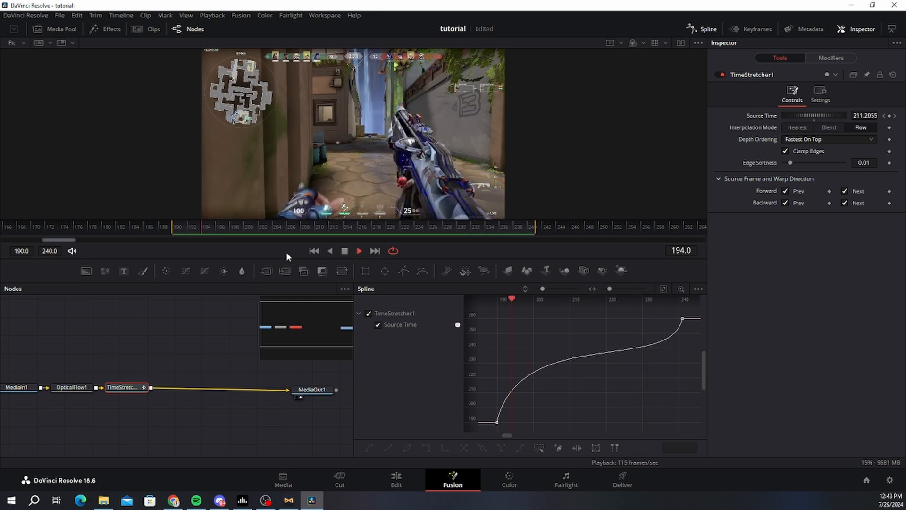
drag(313, 223, 182, 222)
click(361, 252)
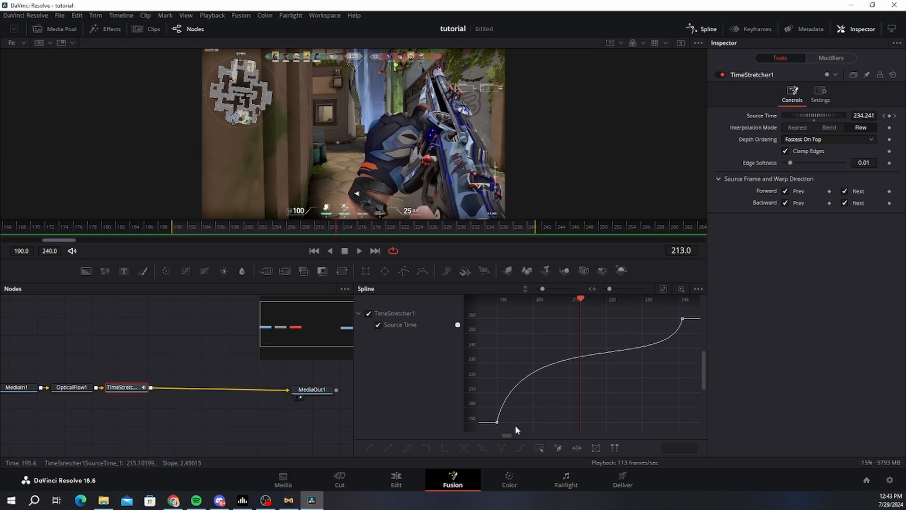
Step: Review the first clip's speed ramp by scrubbing it in Fusion and playing the Edit page timeline from just before the clip
click(154, 221)
drag(154, 220, 316, 237)
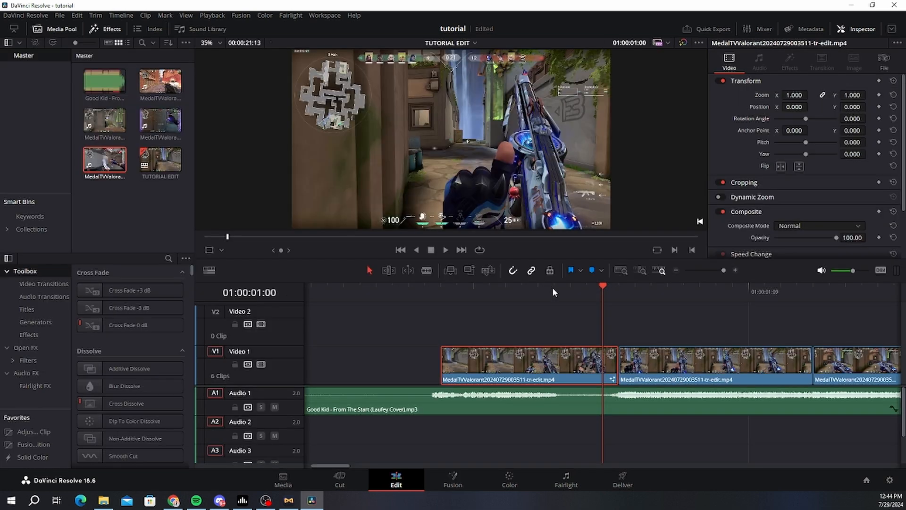
click(446, 288)
click(392, 289)
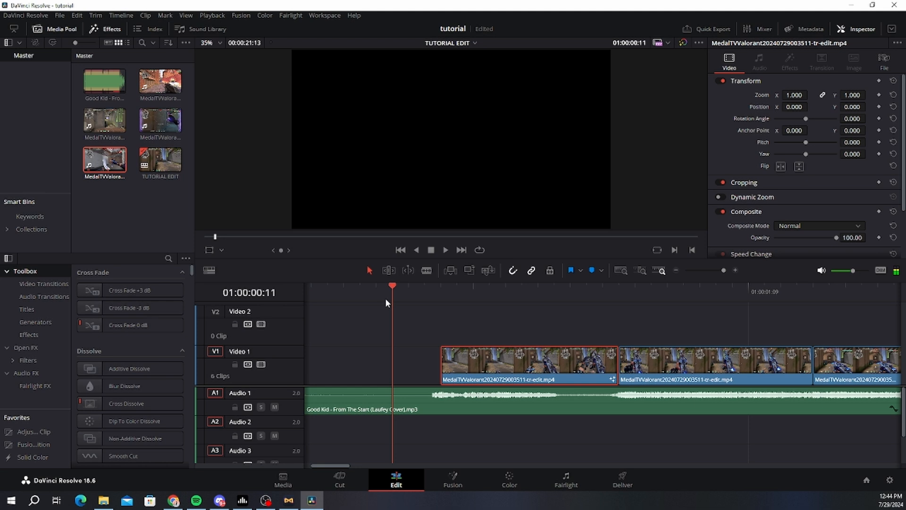
click(385, 300)
key(space)
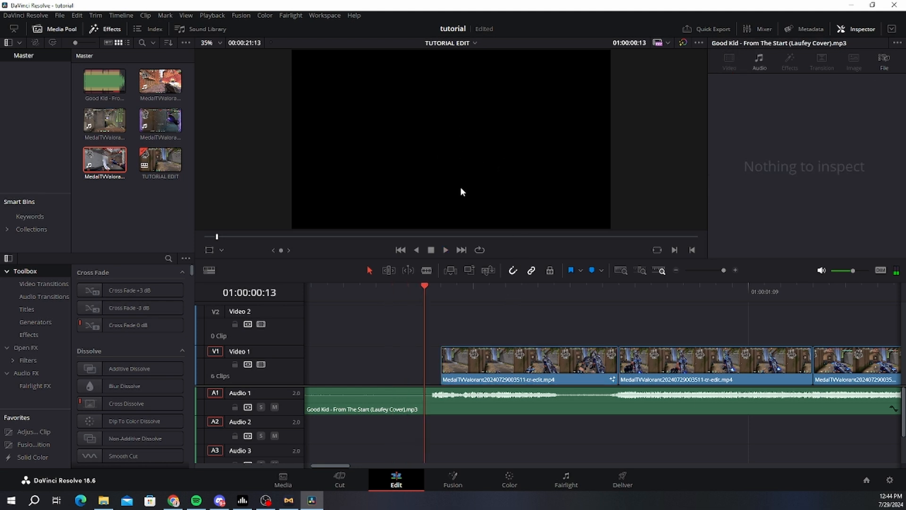
click(382, 301)
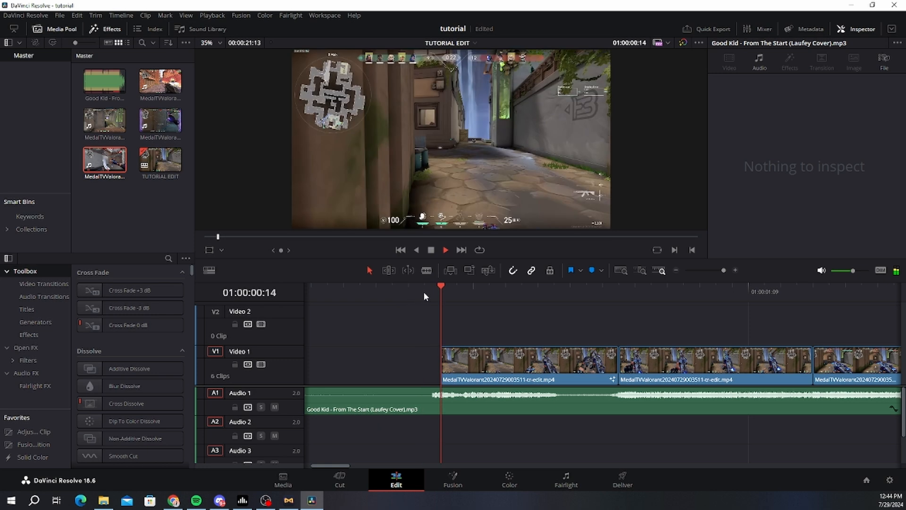
key(space)
key(Home)
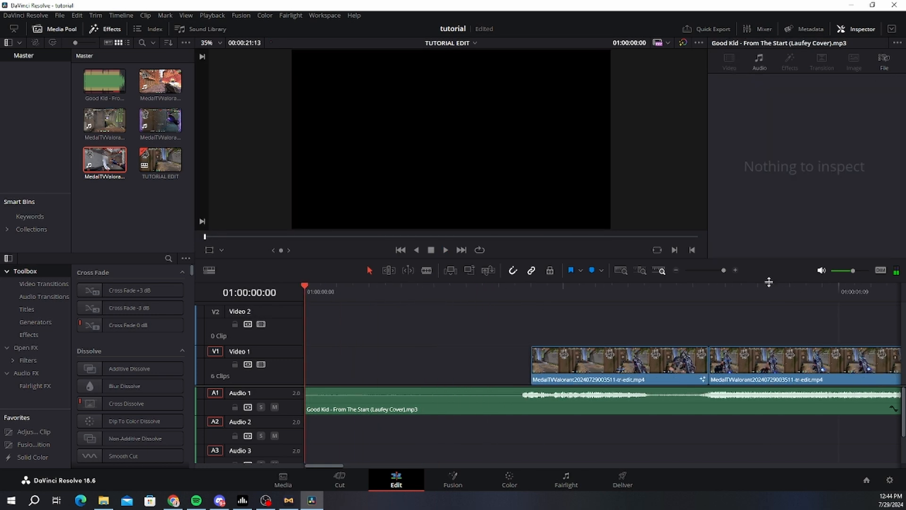
Step: Set the playback render cache mode to Smart
drag(723, 268, 718, 273)
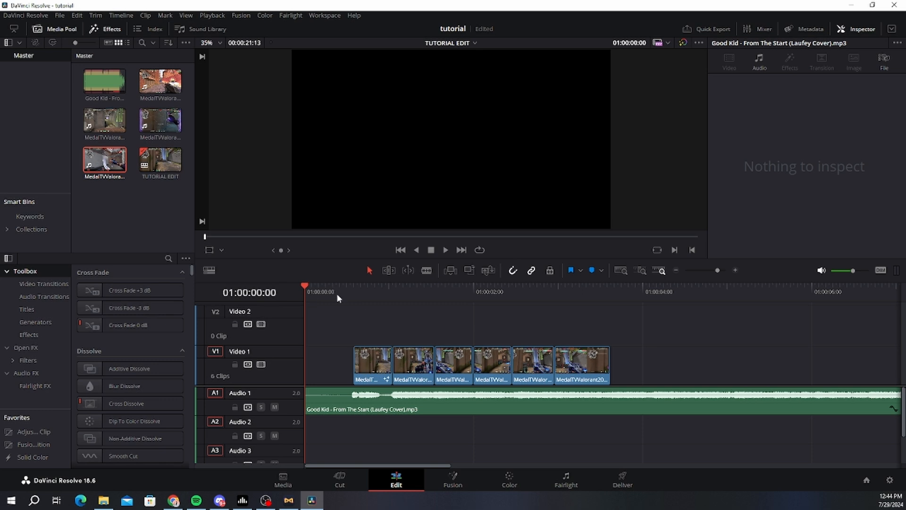
click(214, 16)
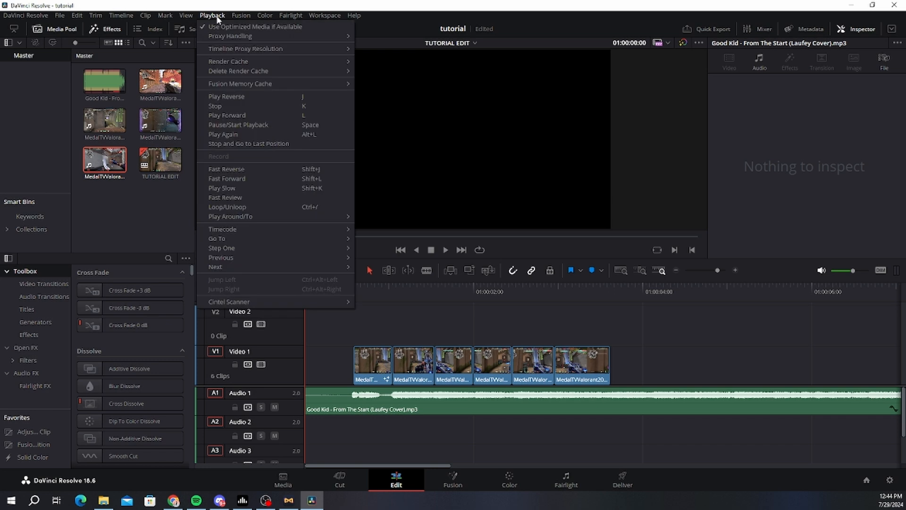
mouse_move(244, 61)
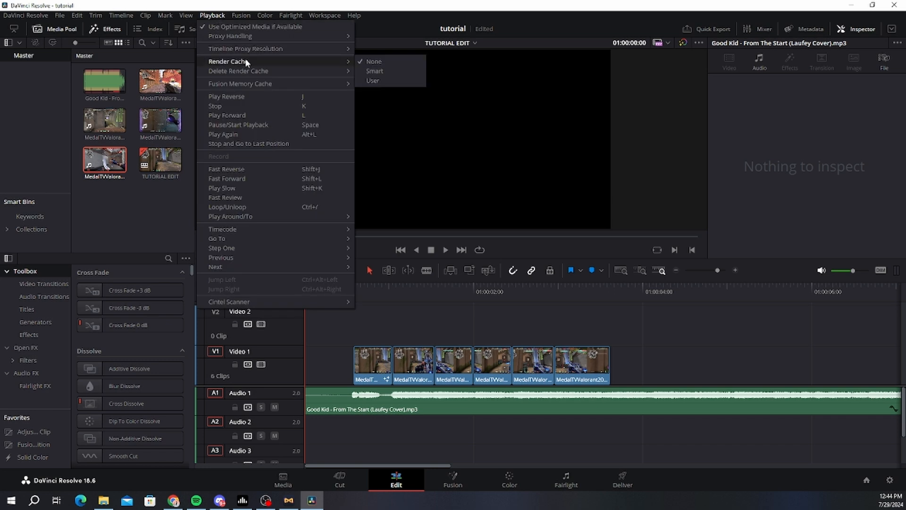
click(375, 71)
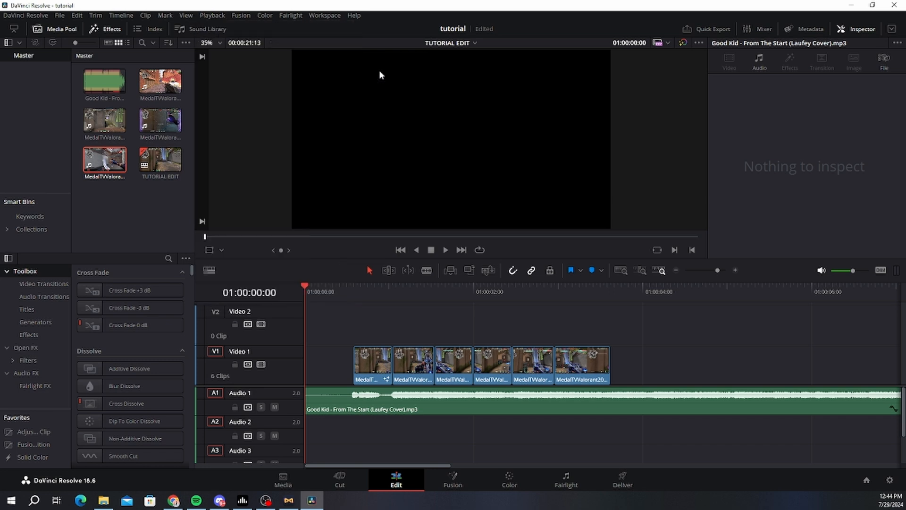
Step: Play the timeline from the start of the first clip, on the Edit page and on the Deliver page
drag(705, 270, 724, 271)
click(513, 290)
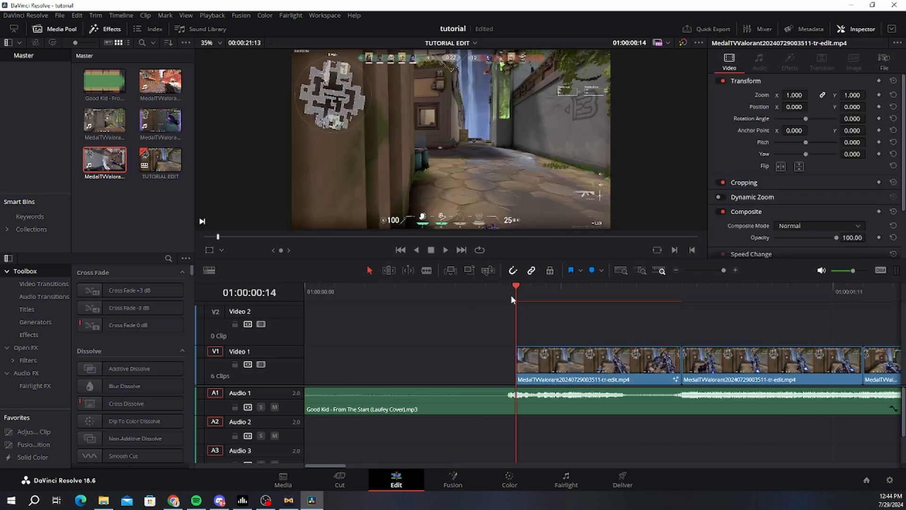
drag(724, 270, 720, 269)
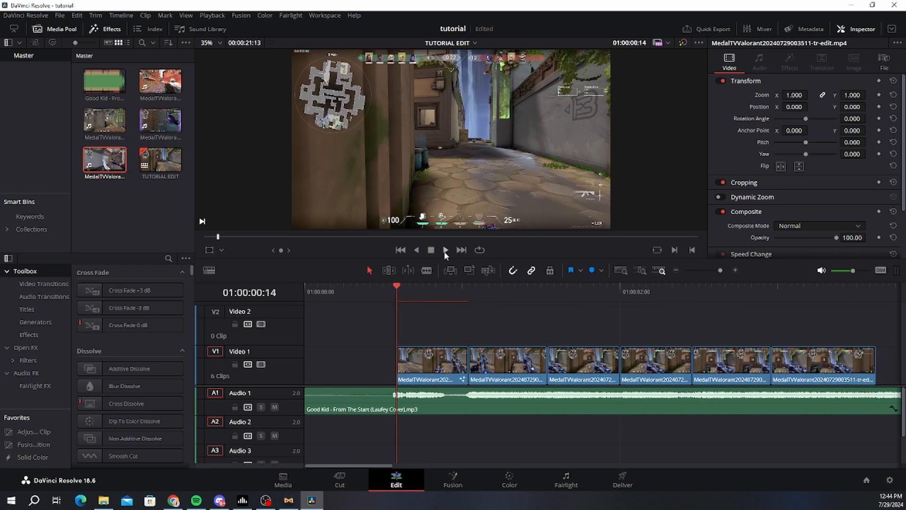
click(431, 251)
click(622, 484)
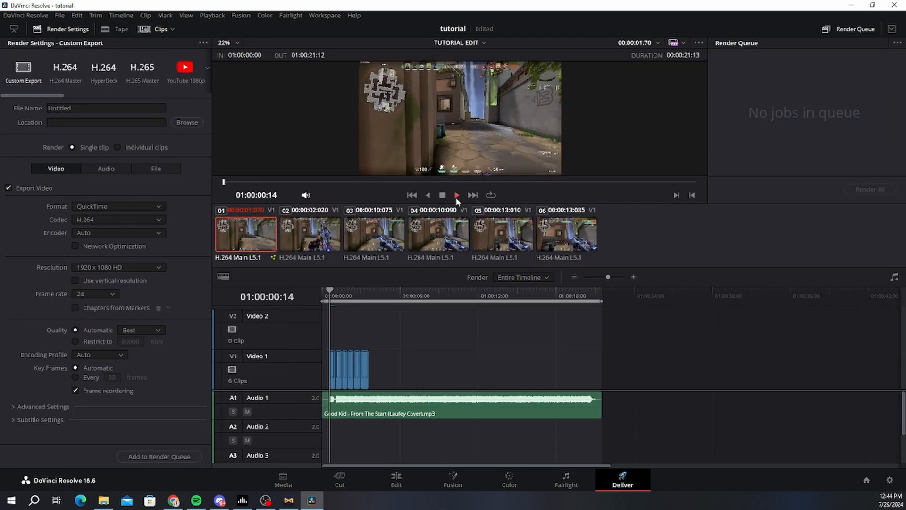
click(455, 196)
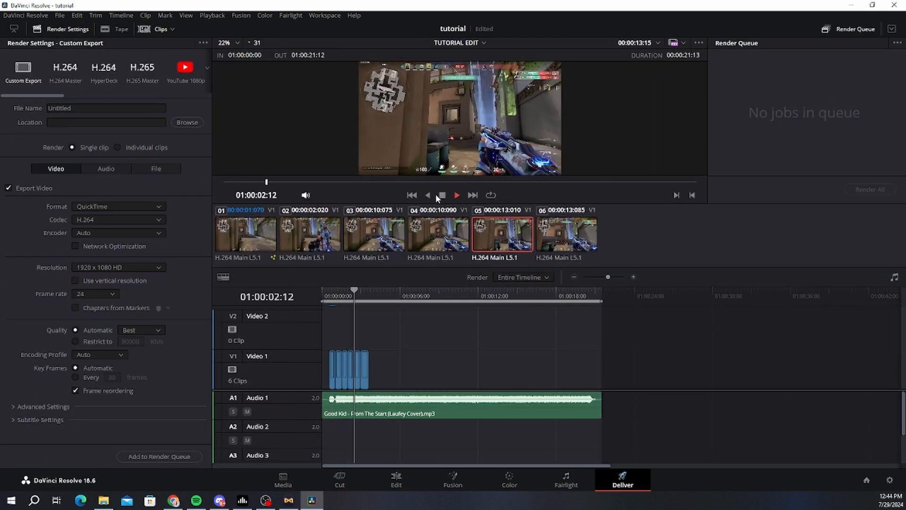
Step: Return to the Edit page and replay the timeline from the start of the first clip
click(396, 479)
click(316, 289)
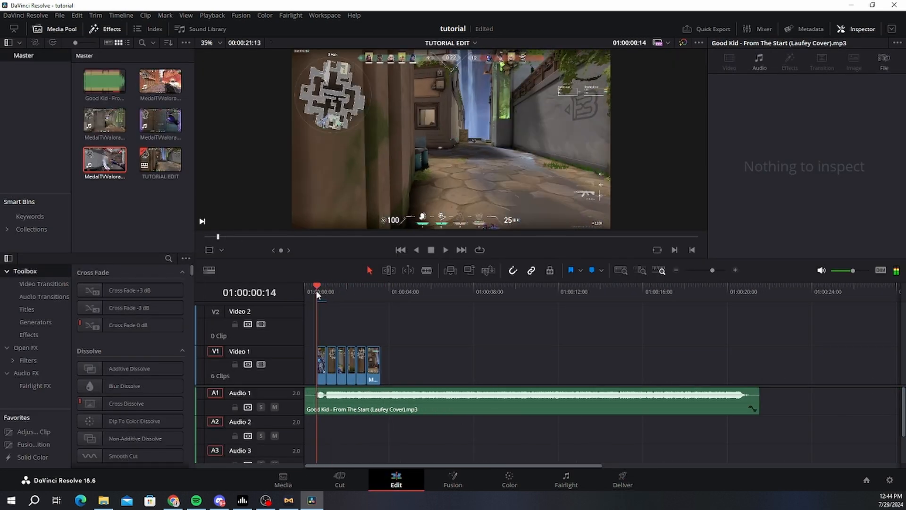
click(445, 250)
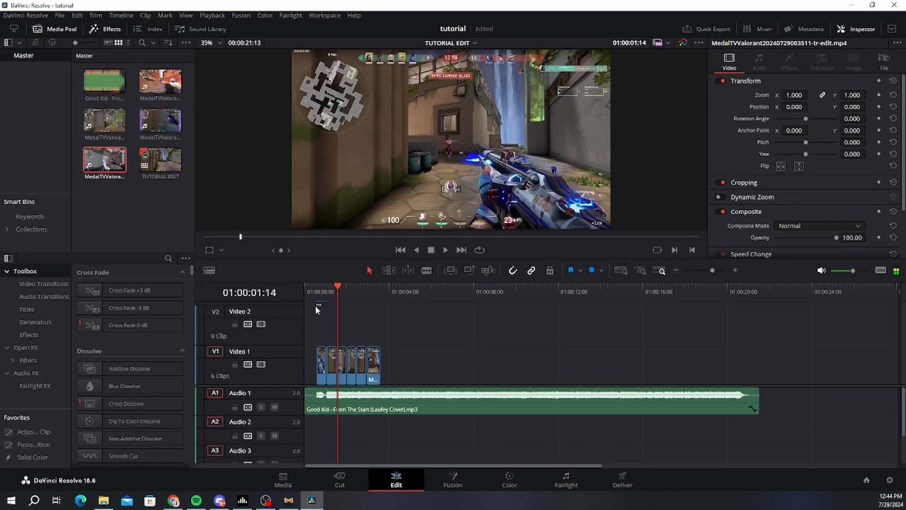
click(315, 293)
key(space)
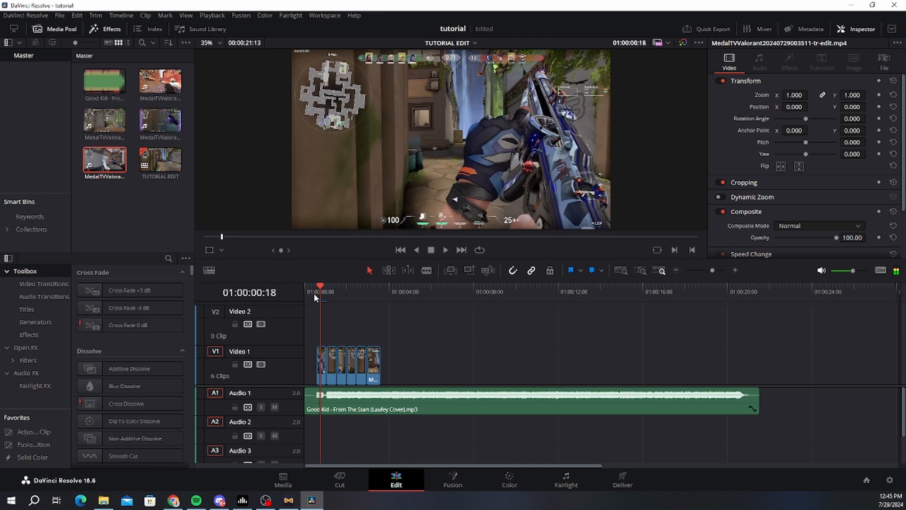
Step: Step back and forth frame by frame through the middle of the first clip to examine its motion
click(722, 270)
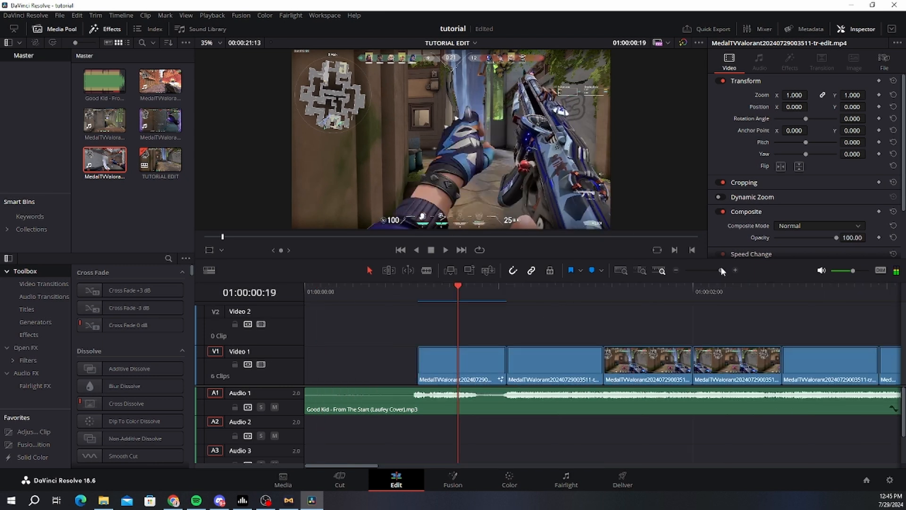
key(Left)
key(Right)
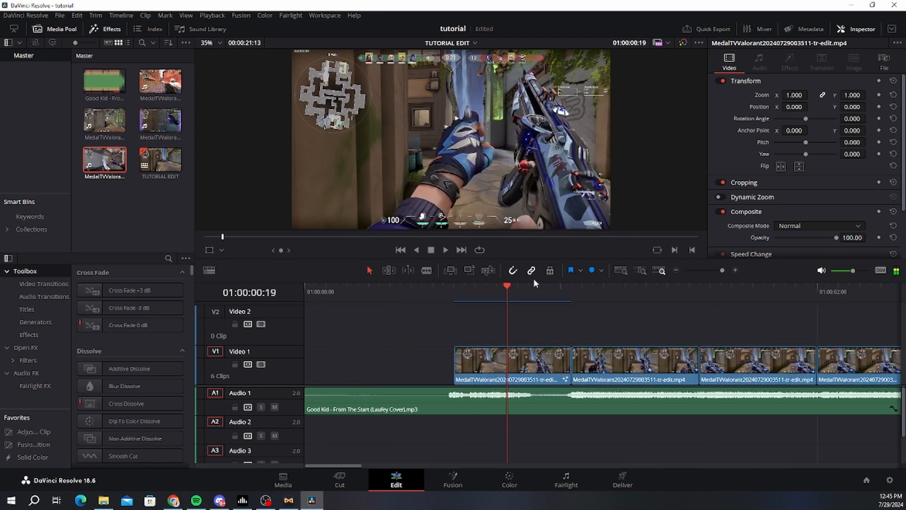
key(Right)
key(Left)
key(Left)
key(Right)
Step: Open the first clip in the Fusion page, preview it, and adjust the Source Time curve handles at both keyframes
right_click(520, 359)
click(588, 182)
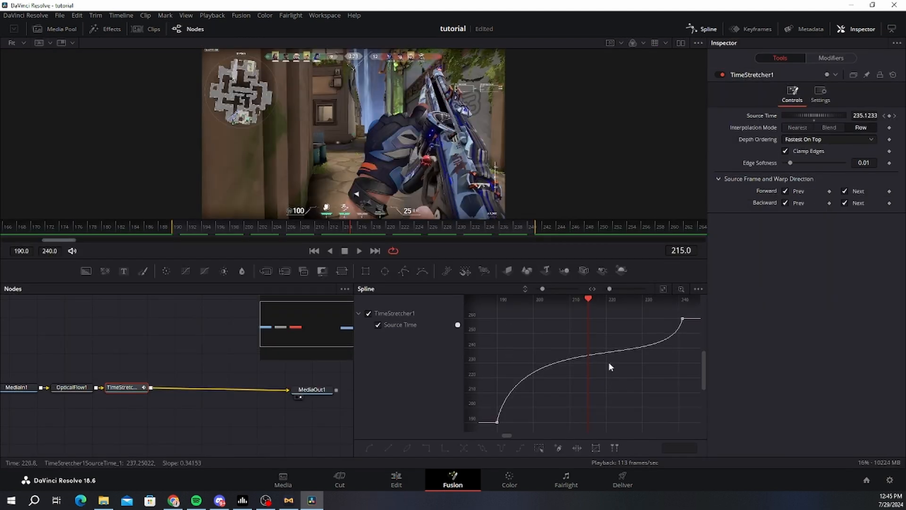
click(358, 249)
key(space)
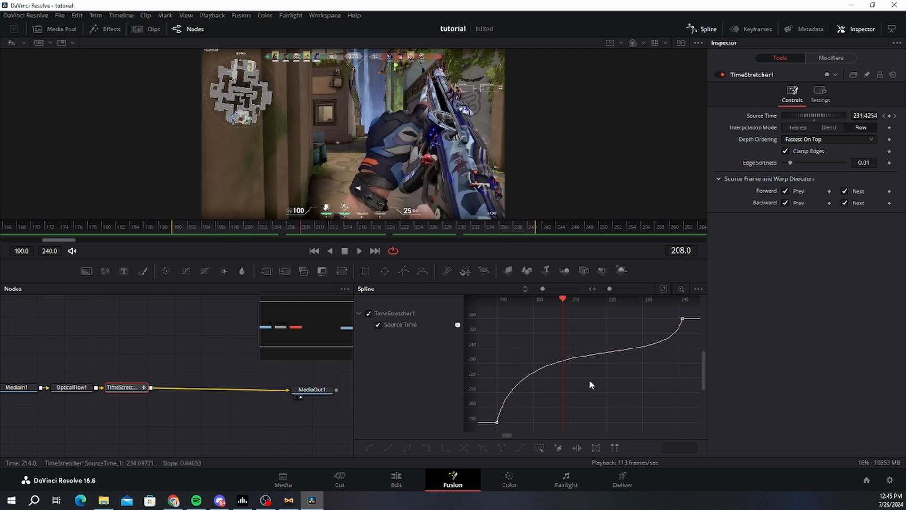
click(610, 378)
drag(670, 377, 673, 380)
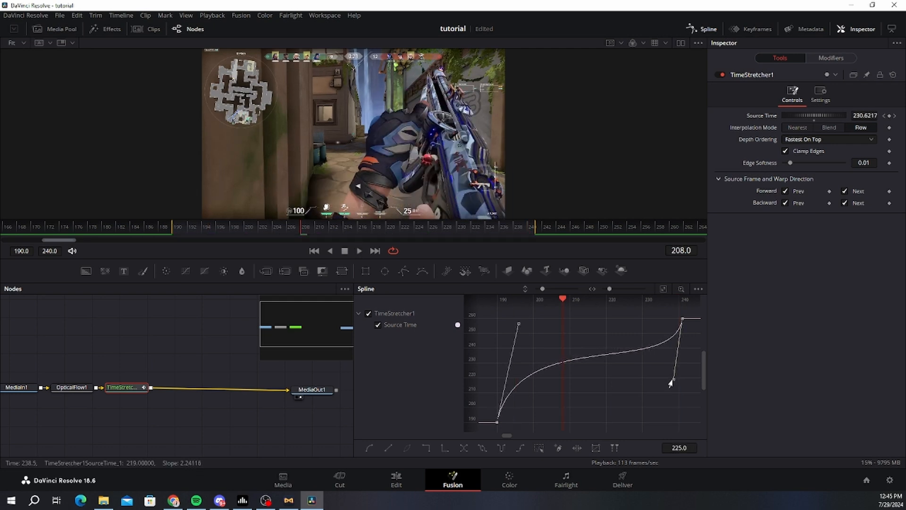
drag(519, 325, 534, 331)
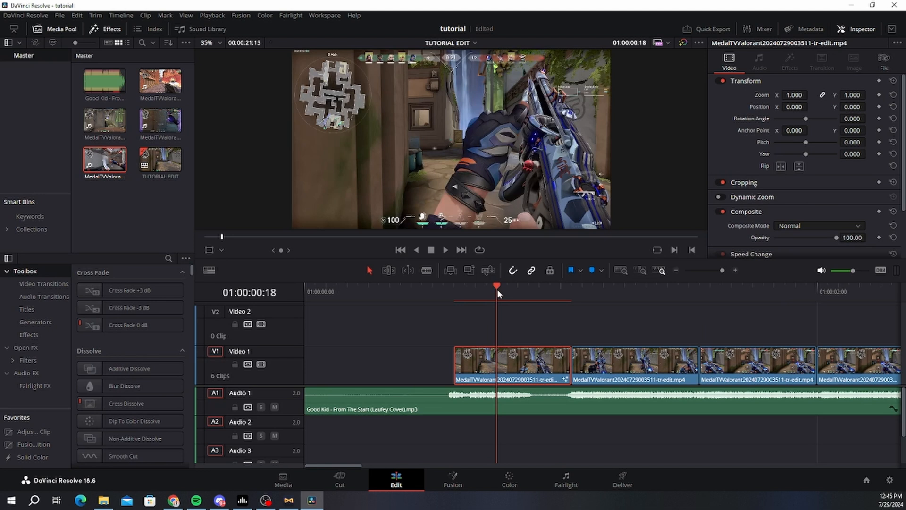
Step: Play the readjusted first clip from its start on the Deliver page
drag(497, 289, 449, 292)
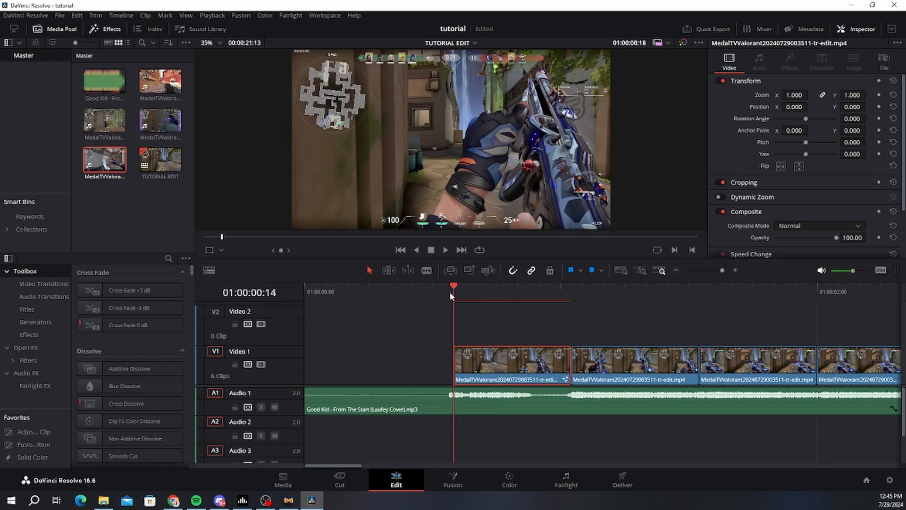
click(623, 480)
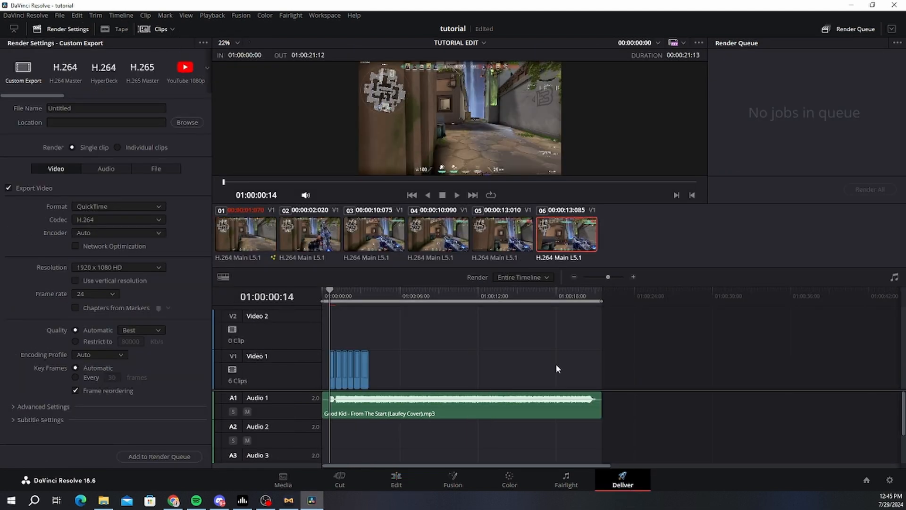
click(456, 195)
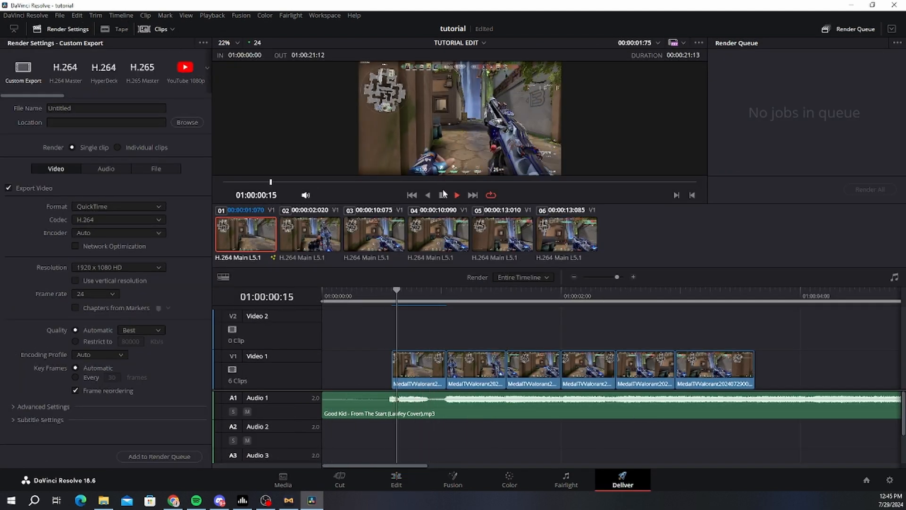
Step: Move the Edit page playhead to the start of the second clip and open that clip in the Fusion page
click(400, 480)
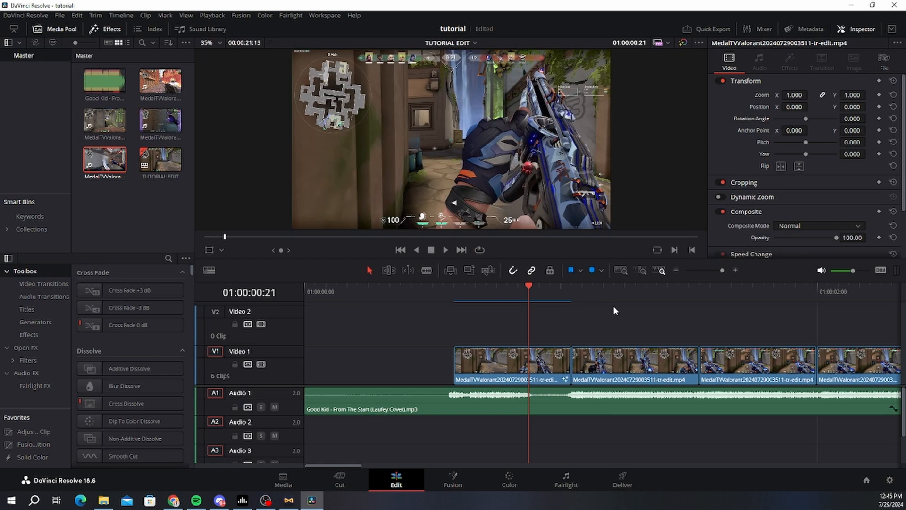
key(Right)
key(Right)
key(Right)
key(Right)
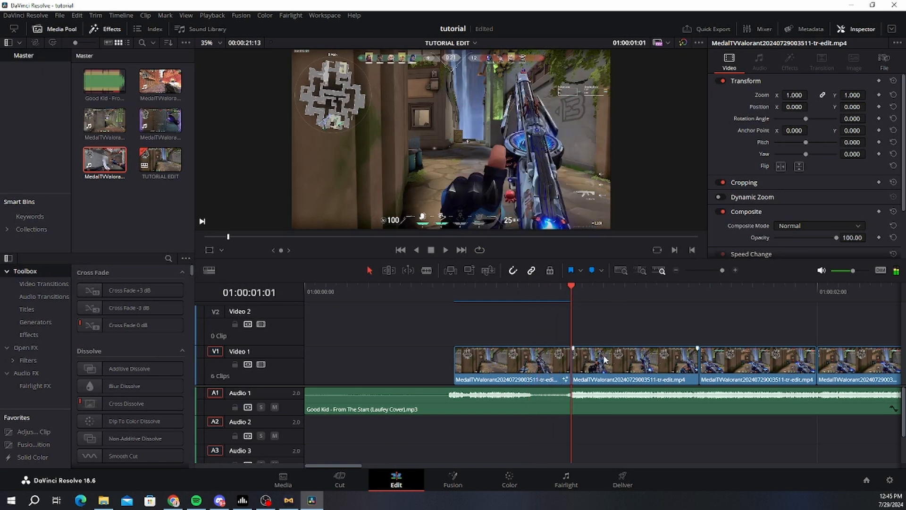
right_click(619, 372)
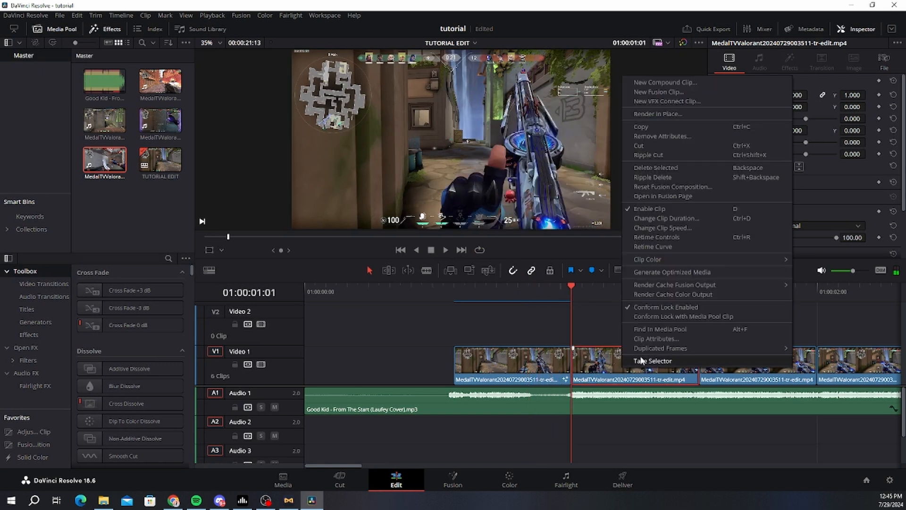
click(684, 197)
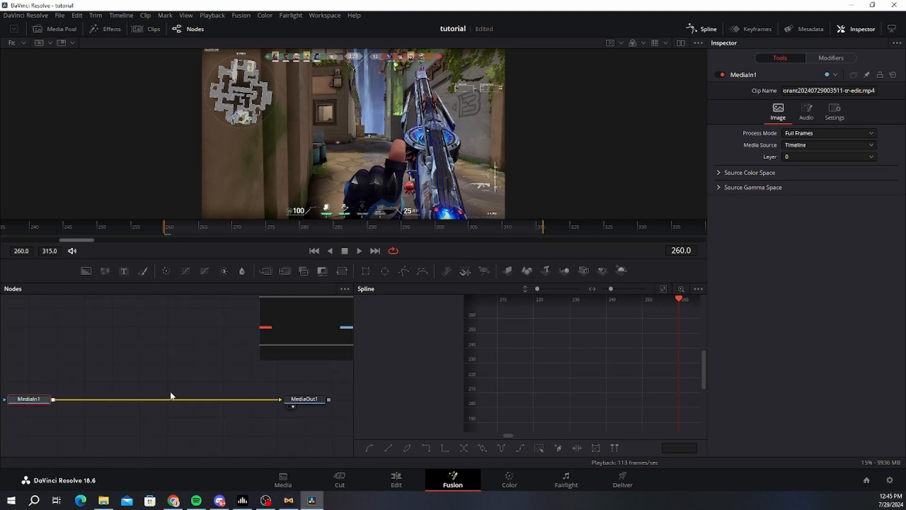
Step: Add an Optical Flow node and a Time Stretcher node after MediaIn1
key(shift+space)
text(optical)
key(Return)
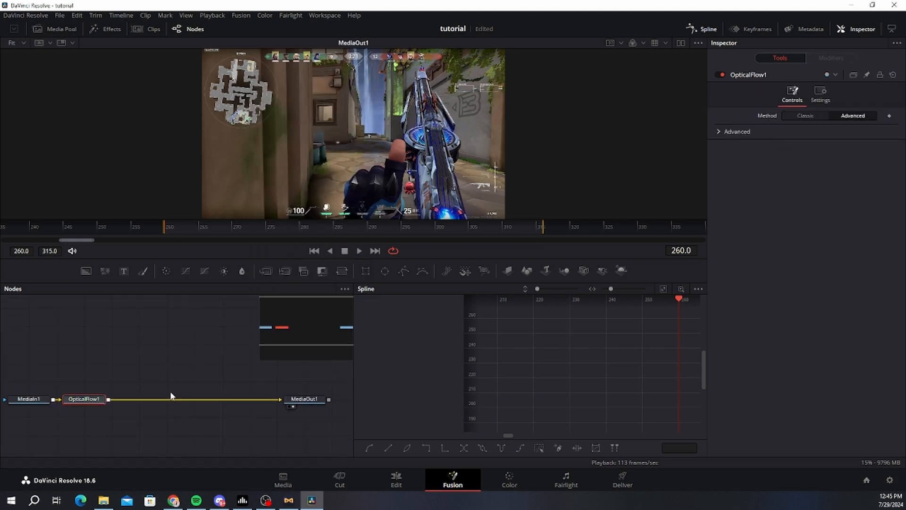
key(shift+space)
text(timestr)
key(Return)
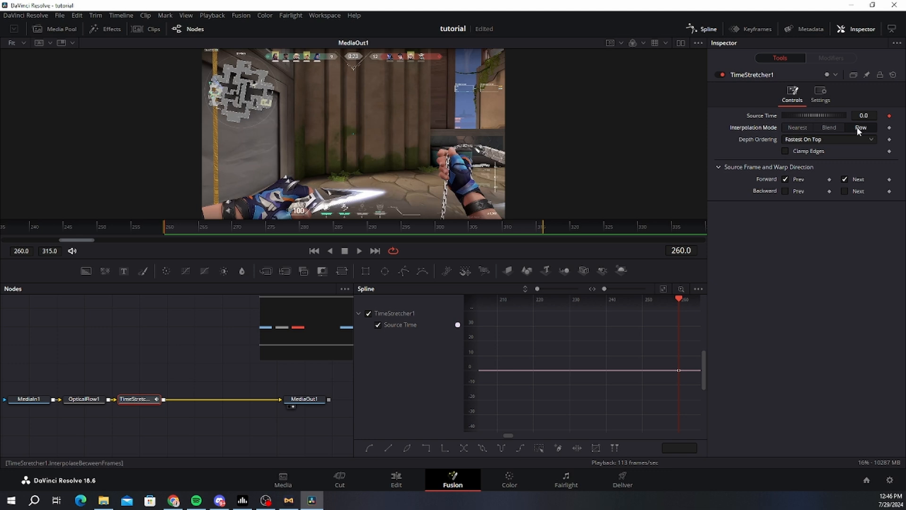
Step: Set TimeStretcher1 to Flow interpolation with Clamp Edges and Backward Prev and Next enabled, and its starting Source Time to 260
click(785, 151)
click(786, 202)
click(845, 203)
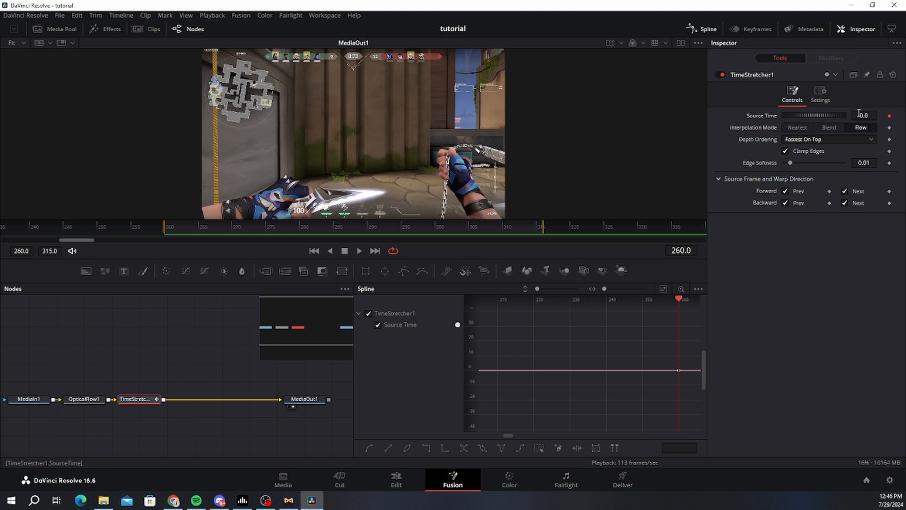
text(260)
key(Tab)
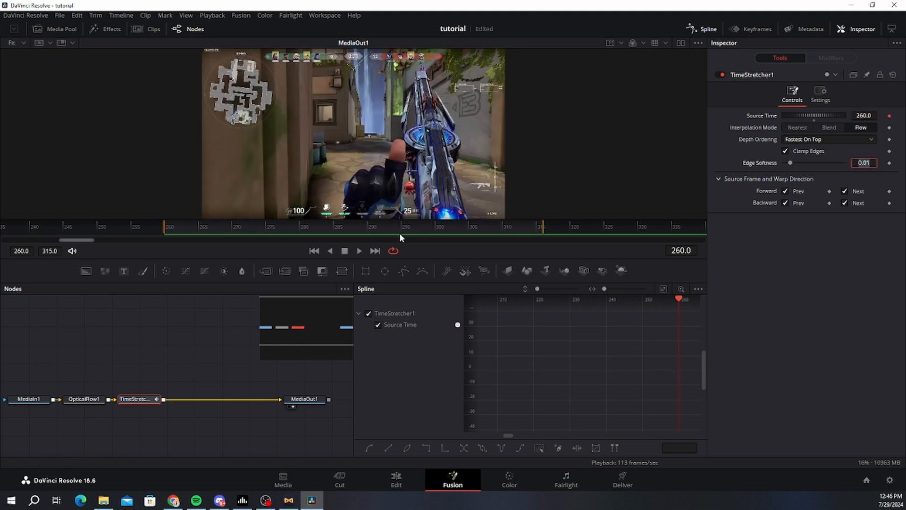
Step: Move the Edit page playhead to the end of the second clip and reopen that clip in the Fusion page
click(400, 474)
click(703, 289)
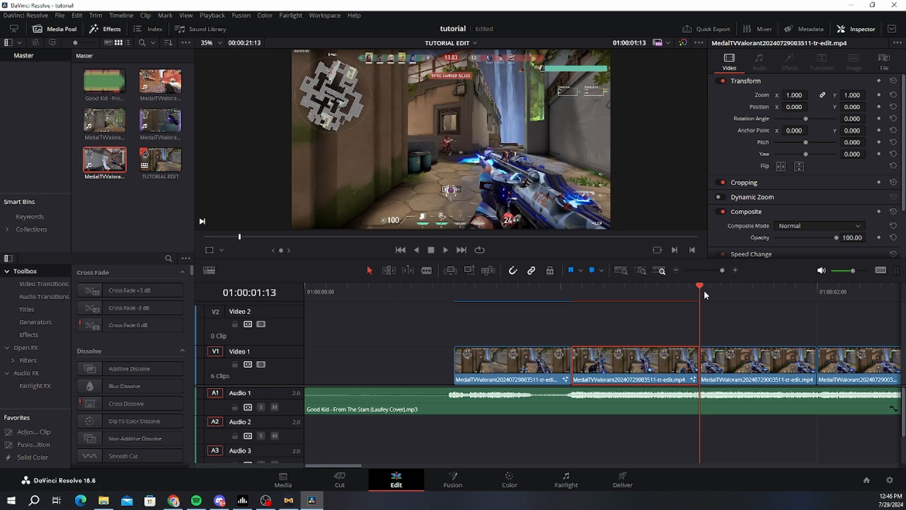
right_click(661, 367)
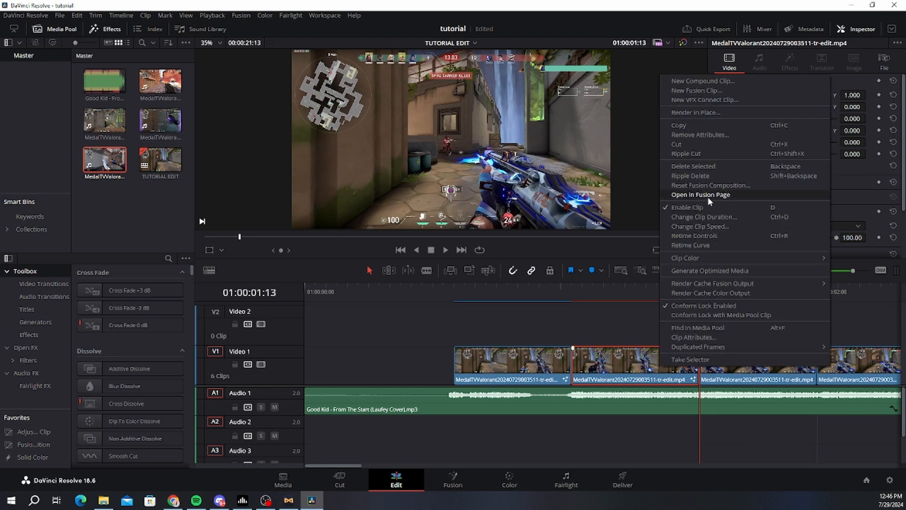
click(707, 196)
Step: Keyframe TimeStretcher1's Source Time to 316 at frame 316 and fit the curve in the Spline view
drag(197, 227, 396, 228)
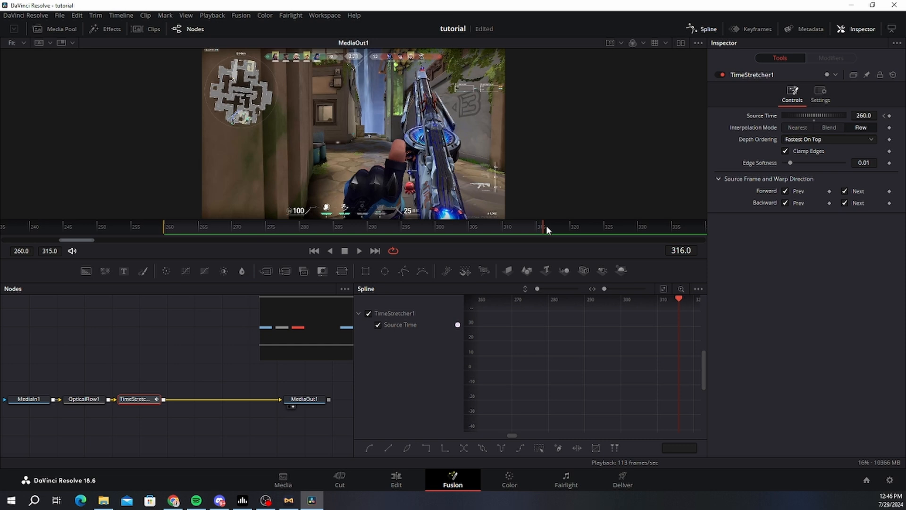
click(857, 116)
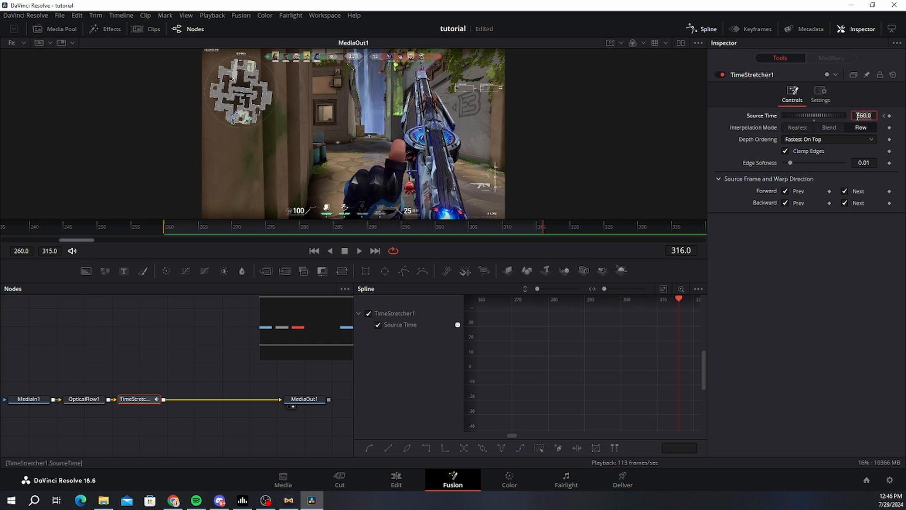
text(316)
key(Tab)
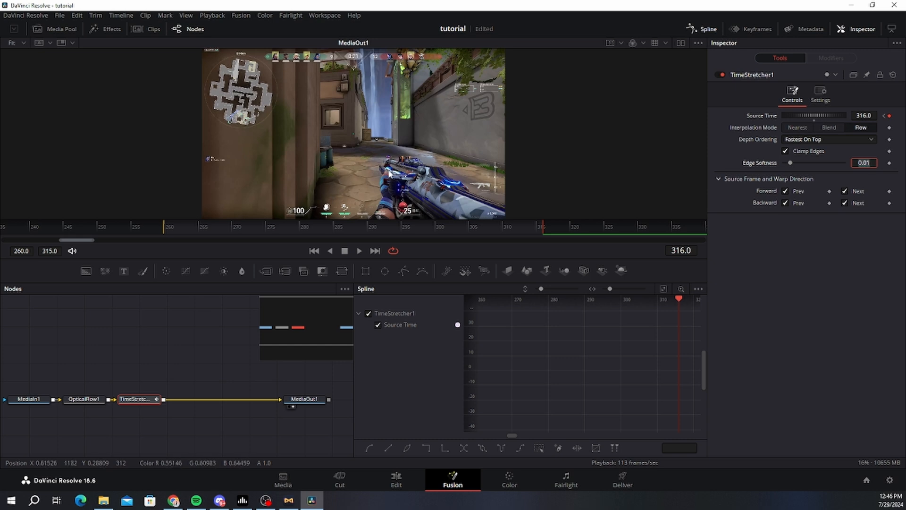
click(663, 290)
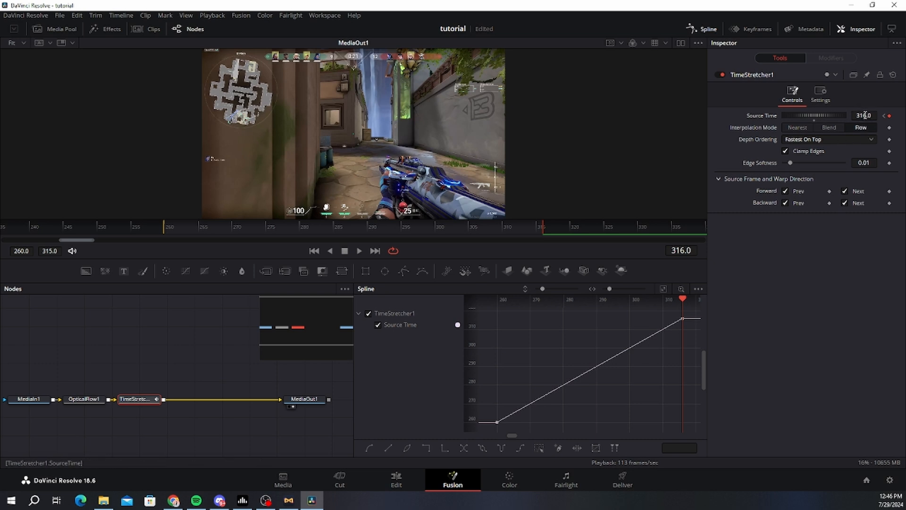
drag(864, 116, 830, 116)
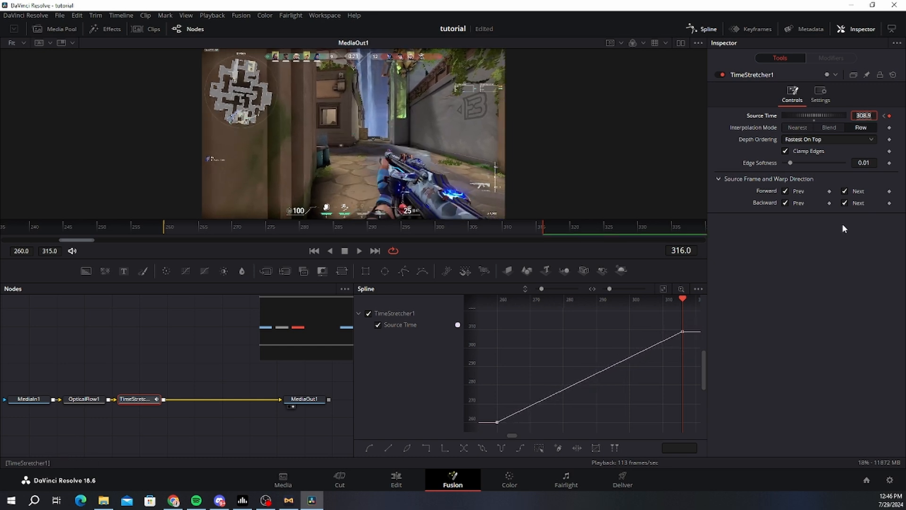
click(281, 426)
key(ctrl+z)
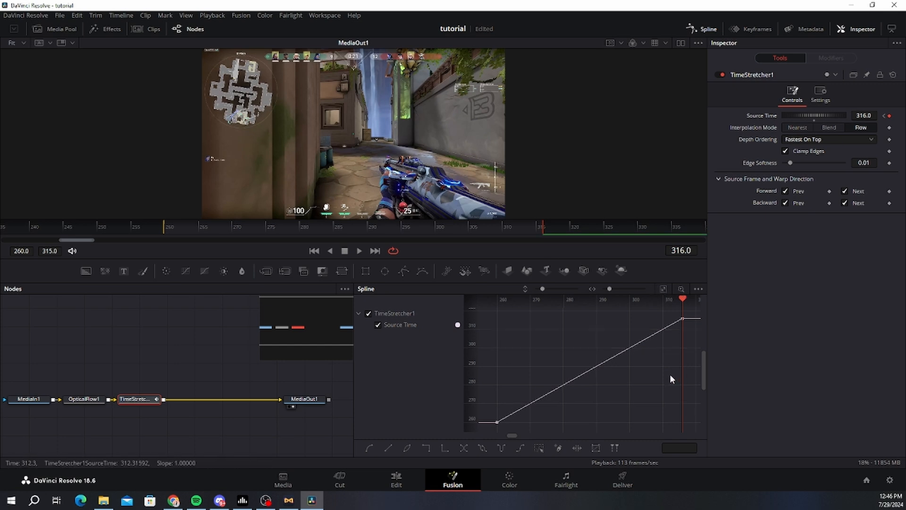
Step: Flatten the handles of both Source Time keyframes so the speed curve eases in and out
key(ctrl+a)
key(f)
click(360, 229)
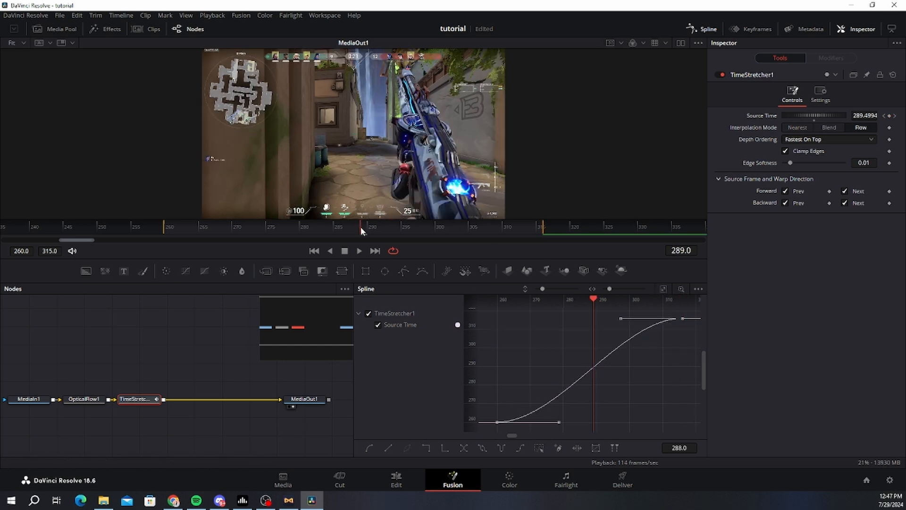
click(661, 393)
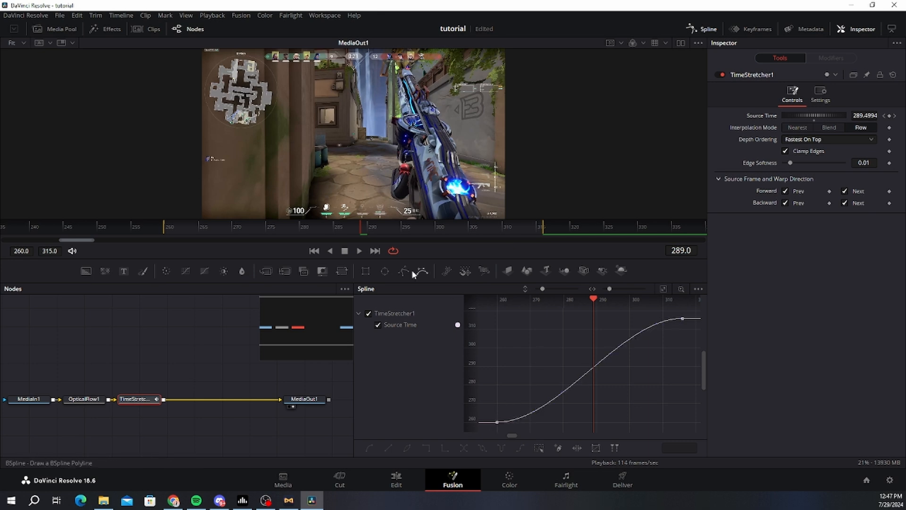
Step: Scrub through the clip to frame 300 and keyframe TimeStretcher1's Source Time there at 291
drag(344, 230, 369, 230)
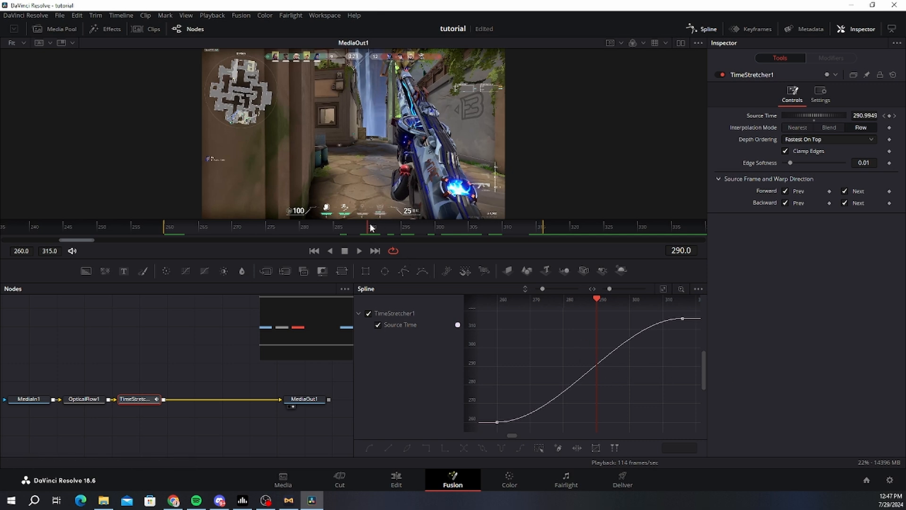
drag(370, 228, 469, 234)
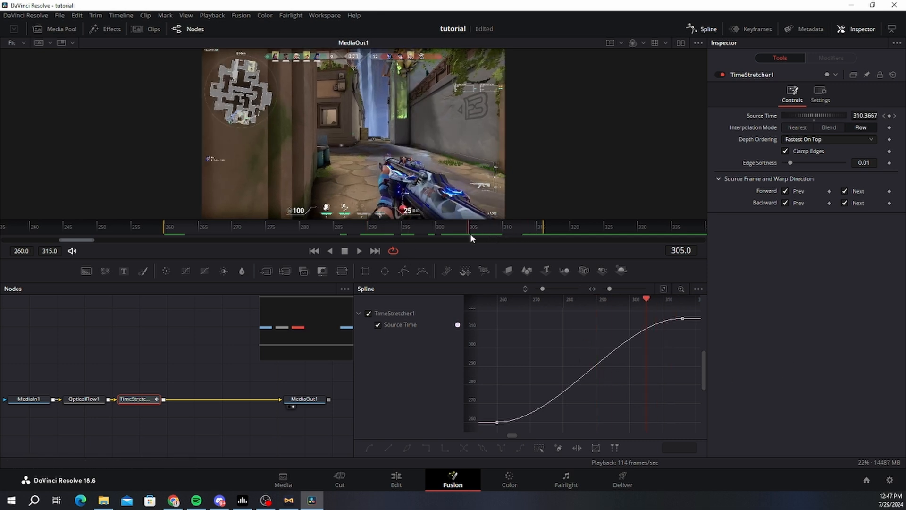
drag(470, 233, 438, 229)
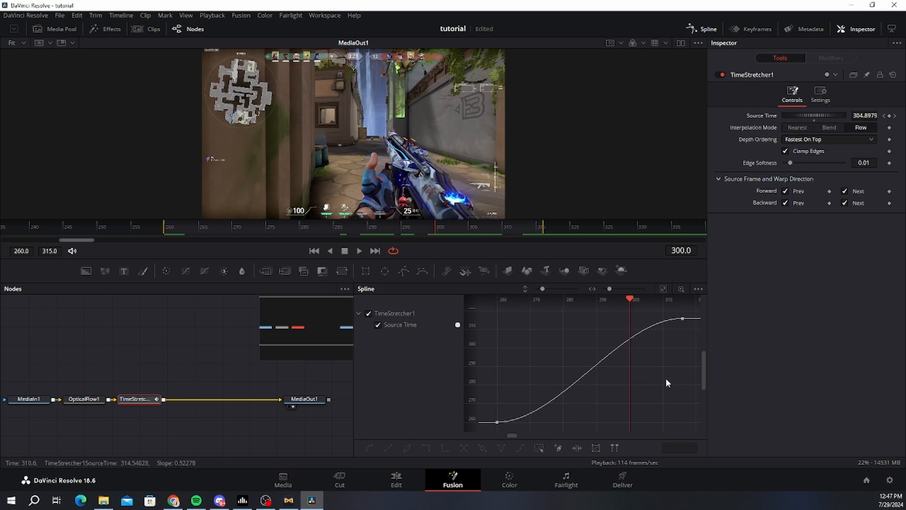
click(889, 116)
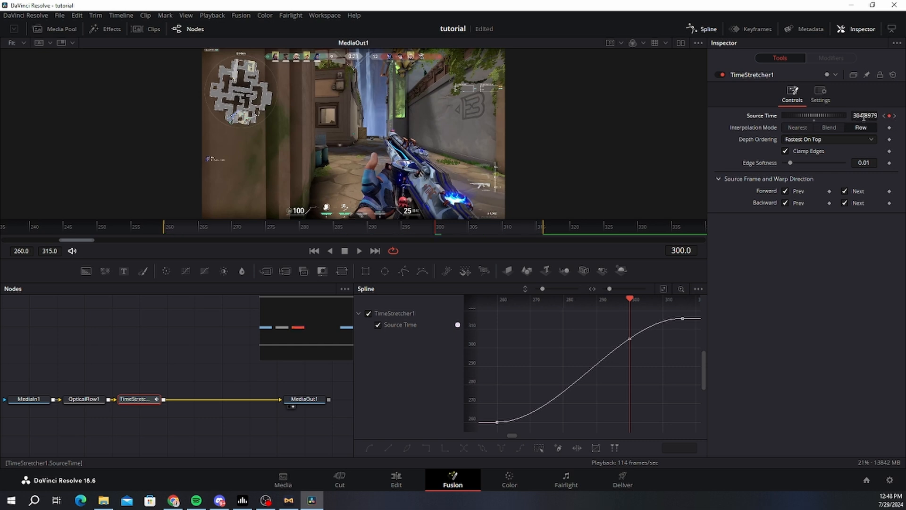
drag(864, 117, 842, 118)
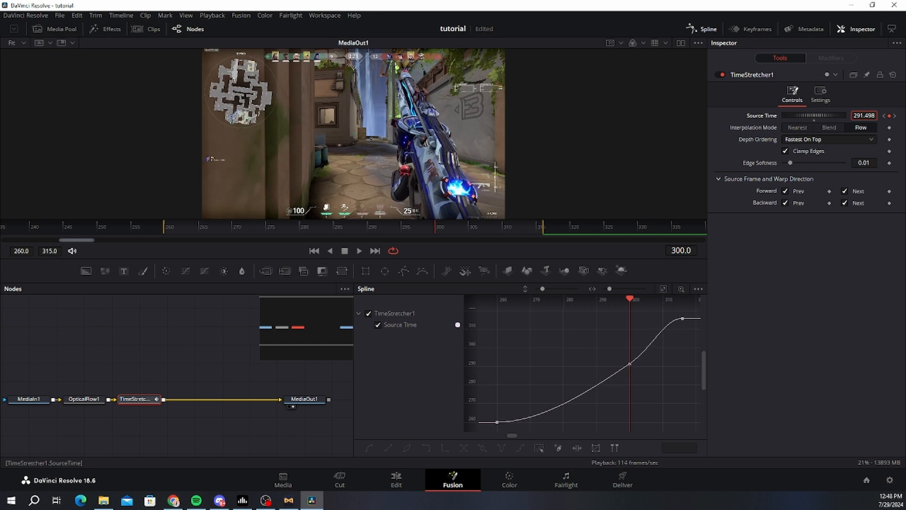
Step: Reshape the Source Time curve's handles so it rises steeply at both ends and runs nearly flat through the middle keyframe
click(630, 364)
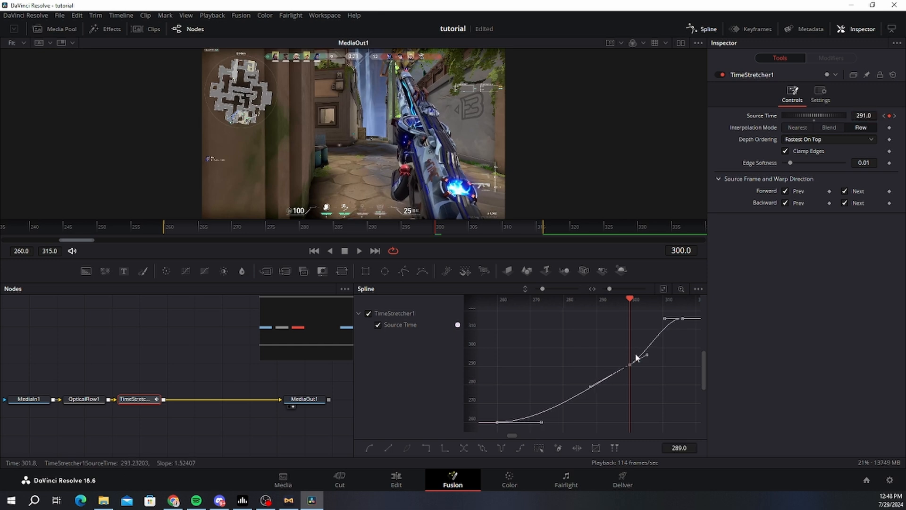
click(596, 345)
key(ctrl+a)
drag(541, 423, 503, 384)
drag(589, 386, 503, 384)
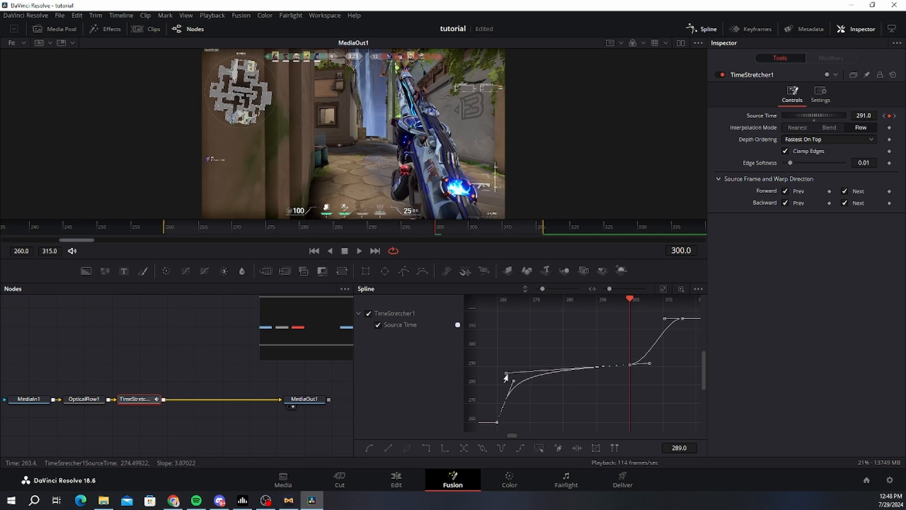
drag(505, 374, 518, 377)
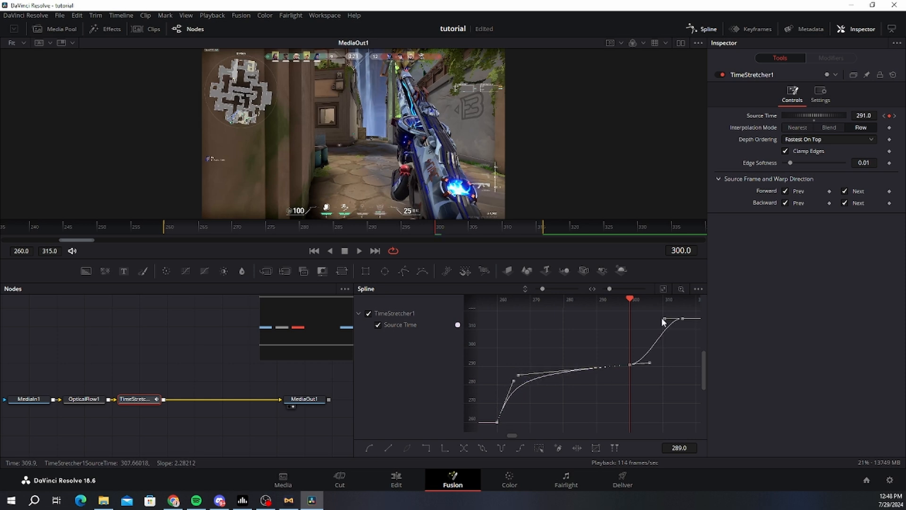
drag(660, 322, 680, 364)
click(548, 343)
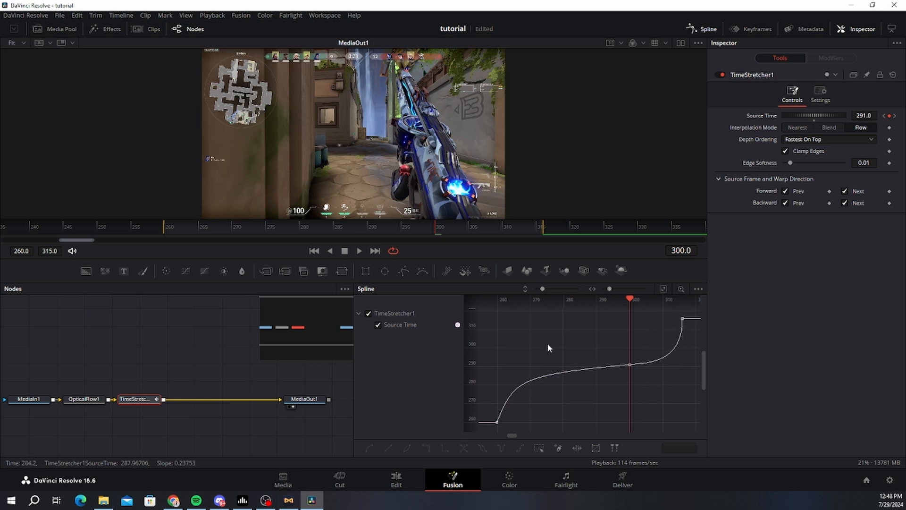
Step: Play back the second clip's speed ramp in Fusion, restarting from near its beginning
click(358, 250)
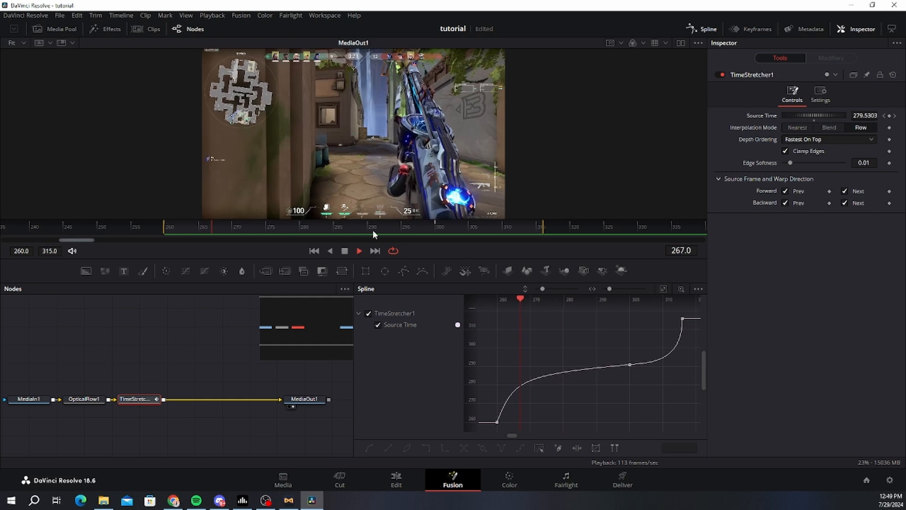
click(344, 250)
mouse_move(187, 225)
mouse_down()
mouse_move(328, 225)
mouse_move(177, 228)
mouse_move(357, 230)
mouse_move(206, 225)
mouse_move(190, 234)
mouse_up()
click(357, 251)
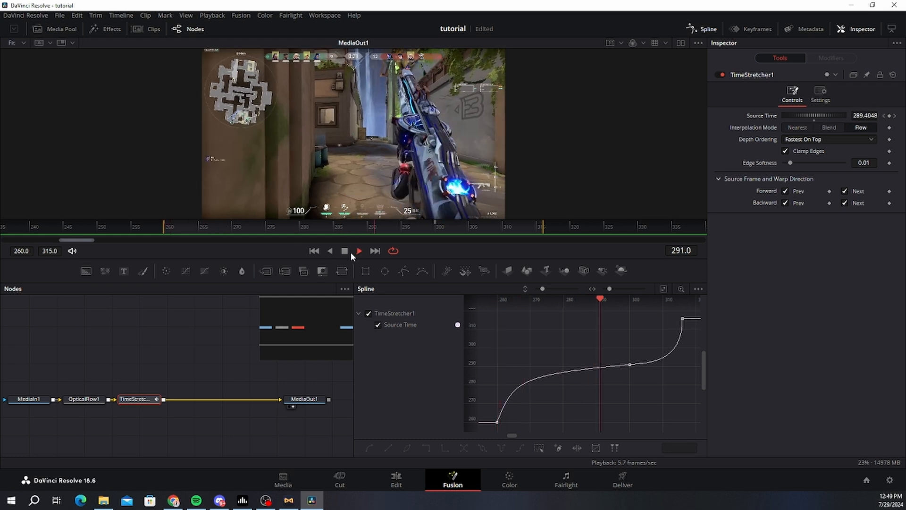
Step: Return to the edit timeline and play the second clip on the Deliver page
click(397, 481)
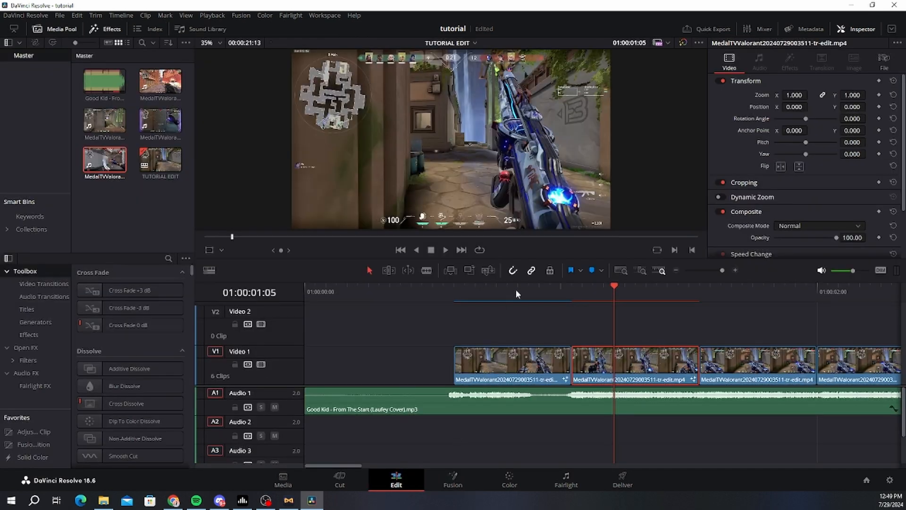
click(623, 480)
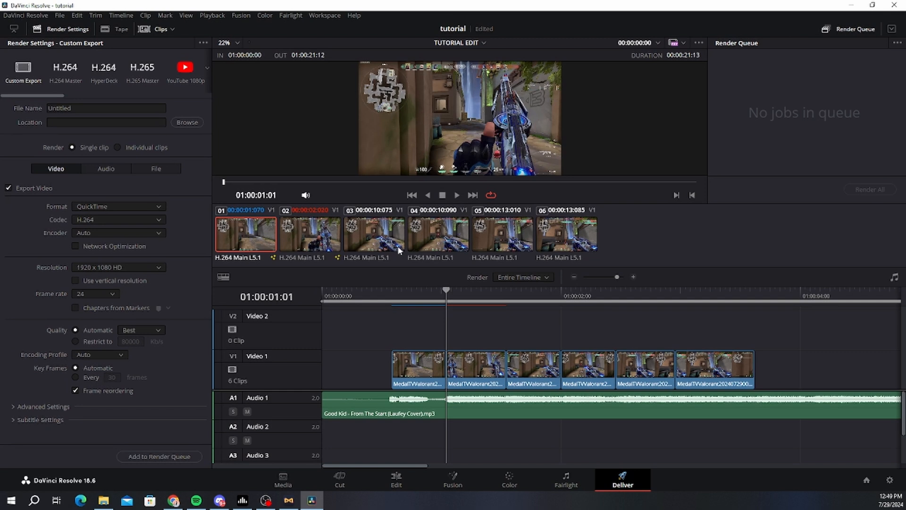
click(456, 196)
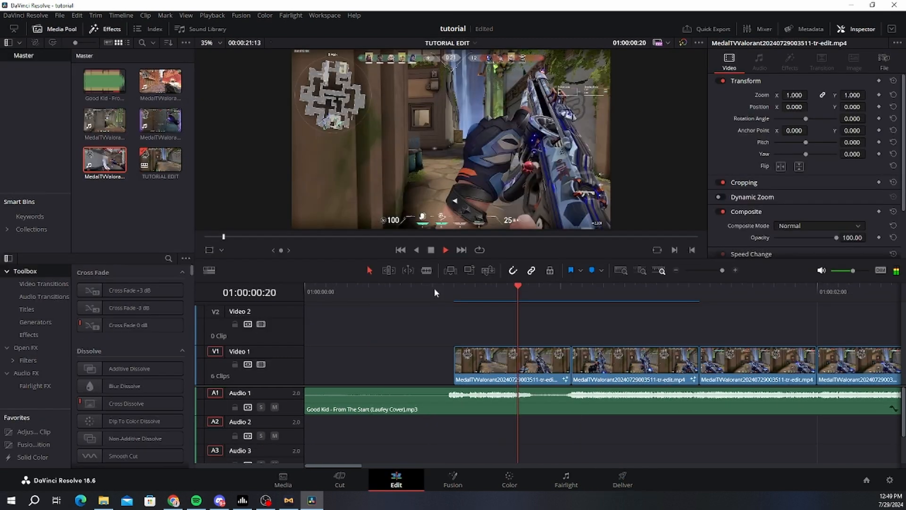
Step: Replay the speed-ramped clips with the music on the Edit page, starting from the first clip
key(Up)
key(Up)
key(space)
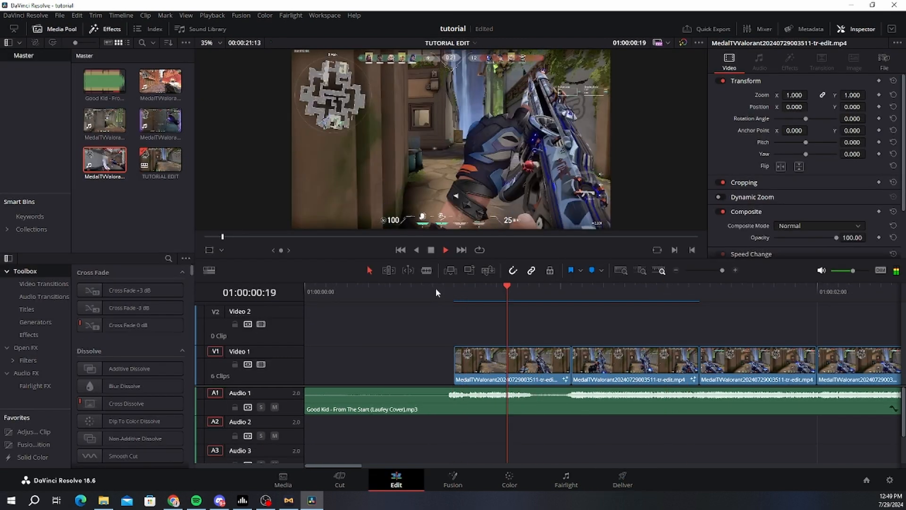
key(Up)
key(Up)
key(space)
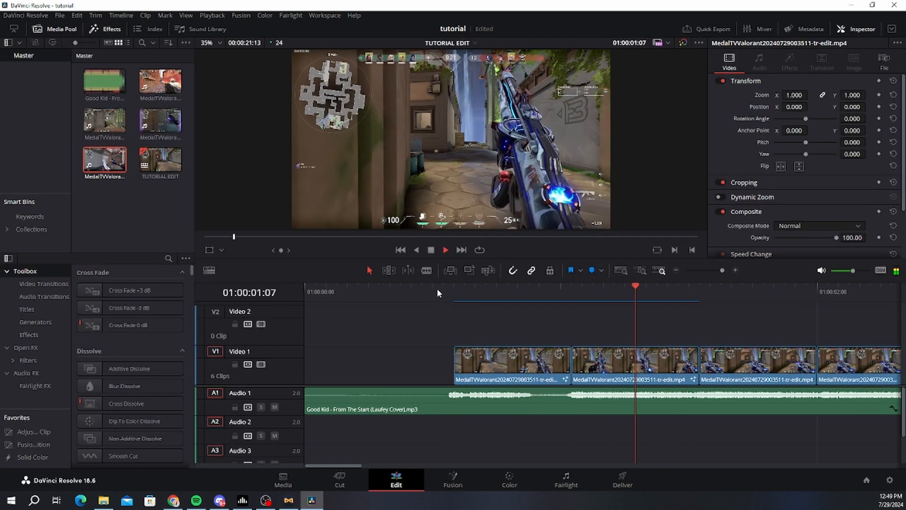
key(space)
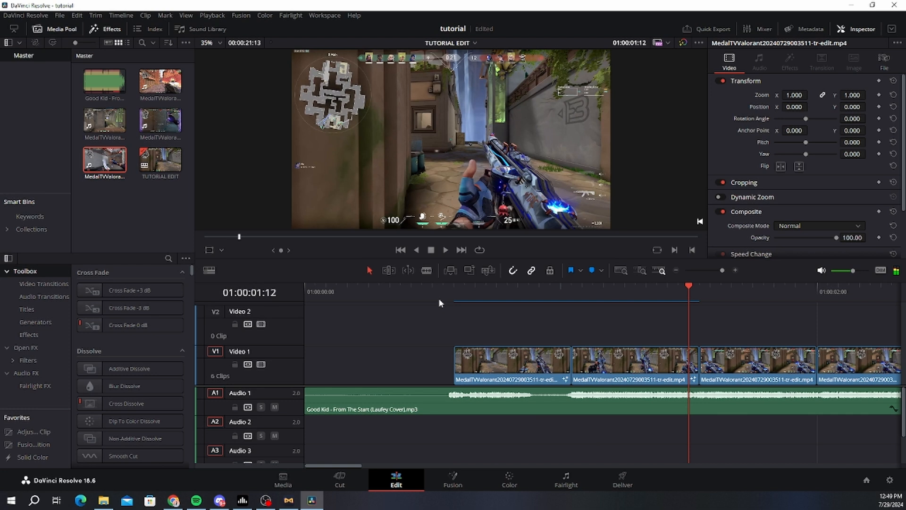
click(465, 297)
key(space)
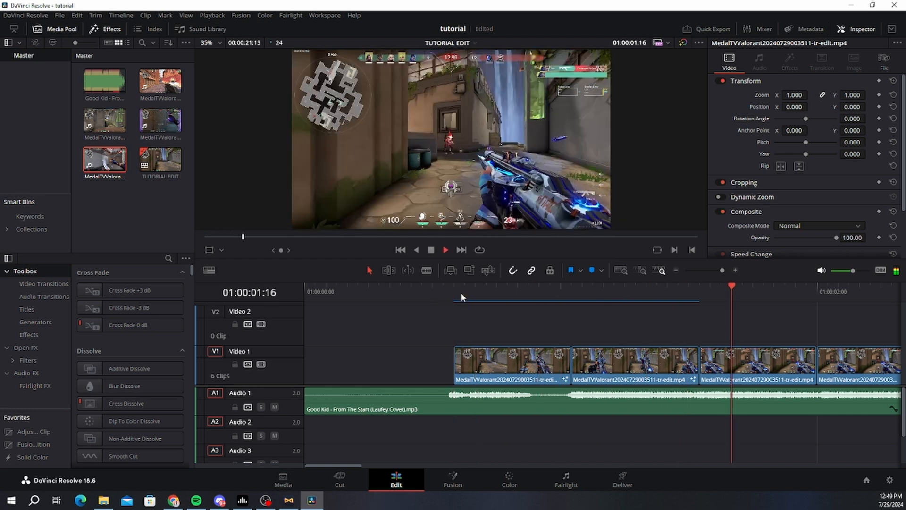
click(462, 294)
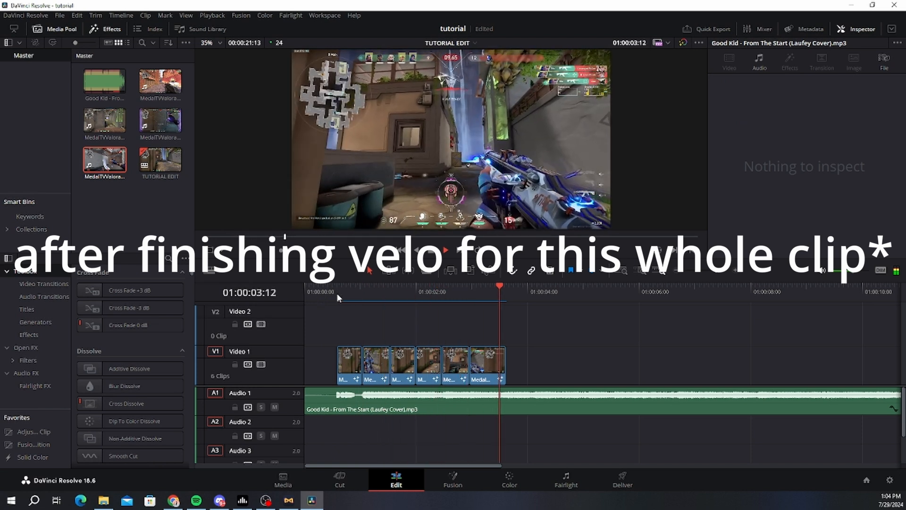
key(space)
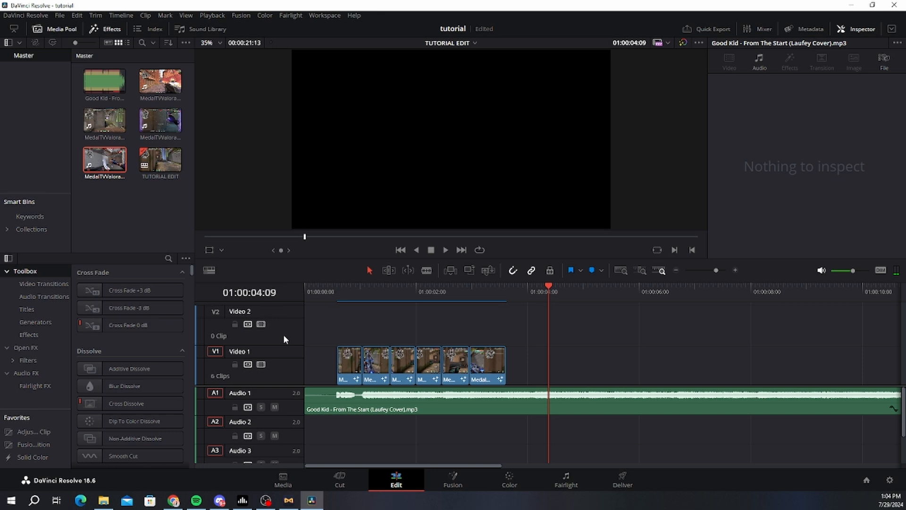
click(722, 269)
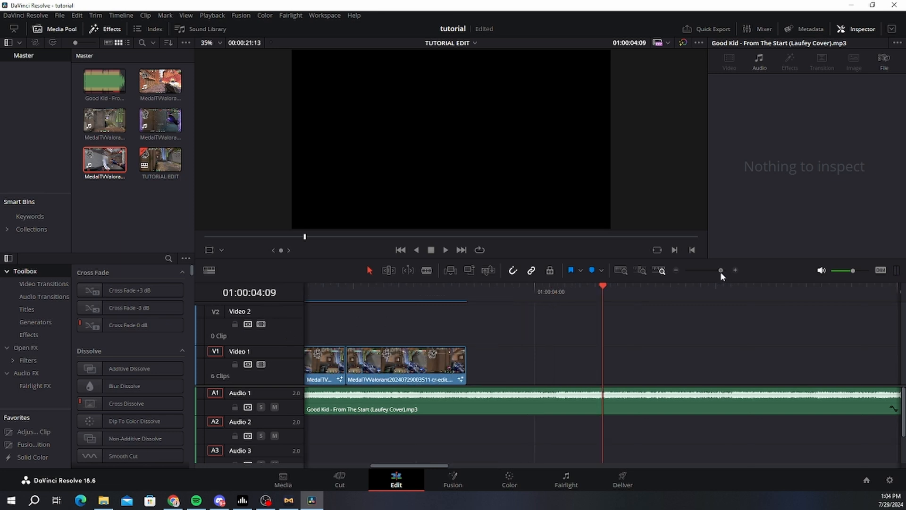
drag(709, 274, 712, 273)
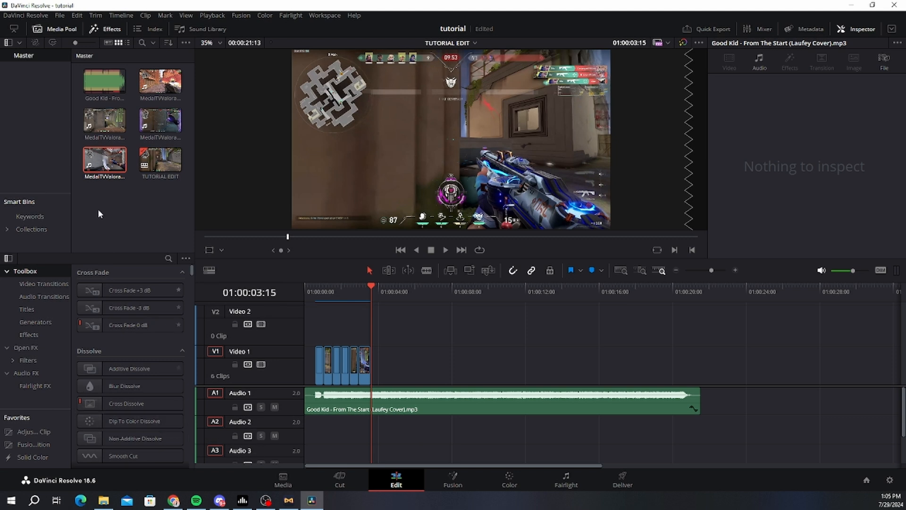
click(93, 120)
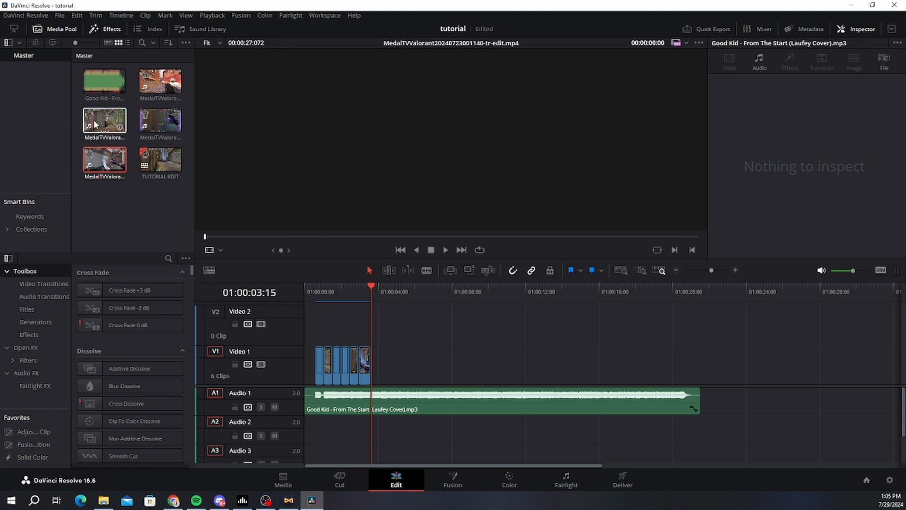
click(159, 113)
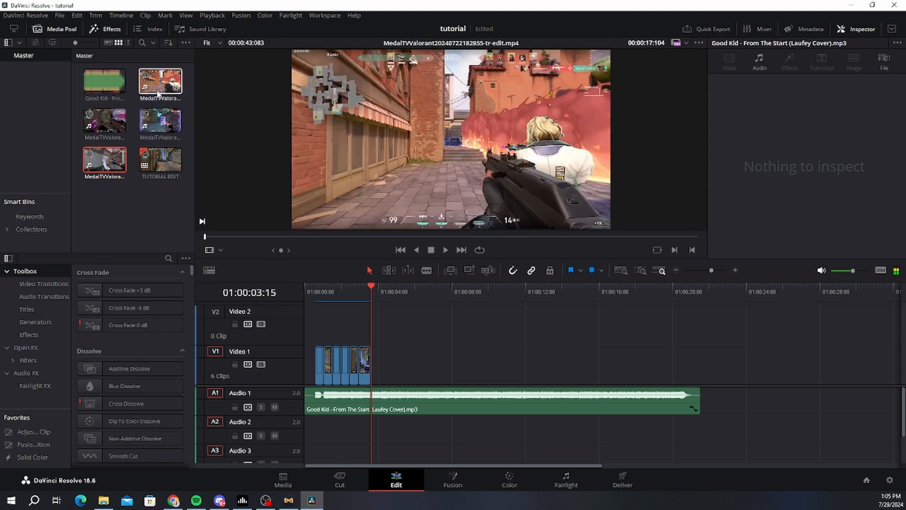
drag(160, 81, 733, 365)
right_click(765, 365)
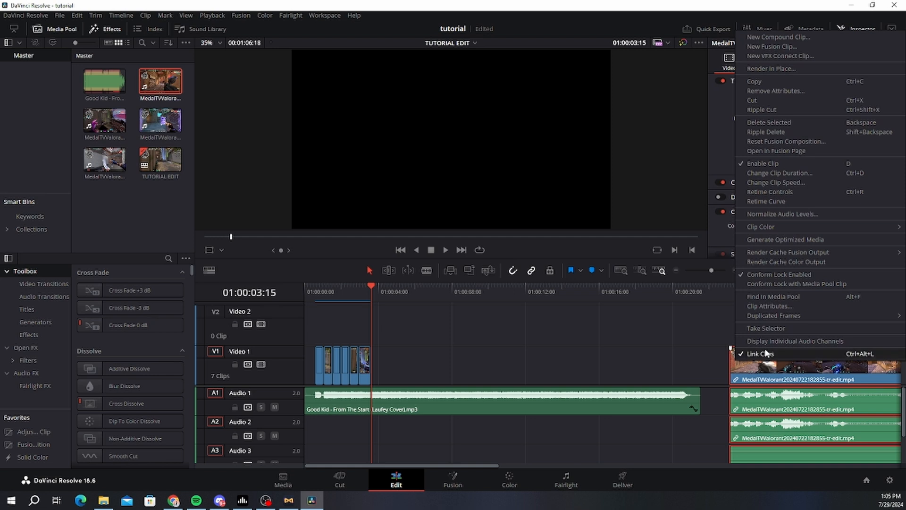
click(764, 353)
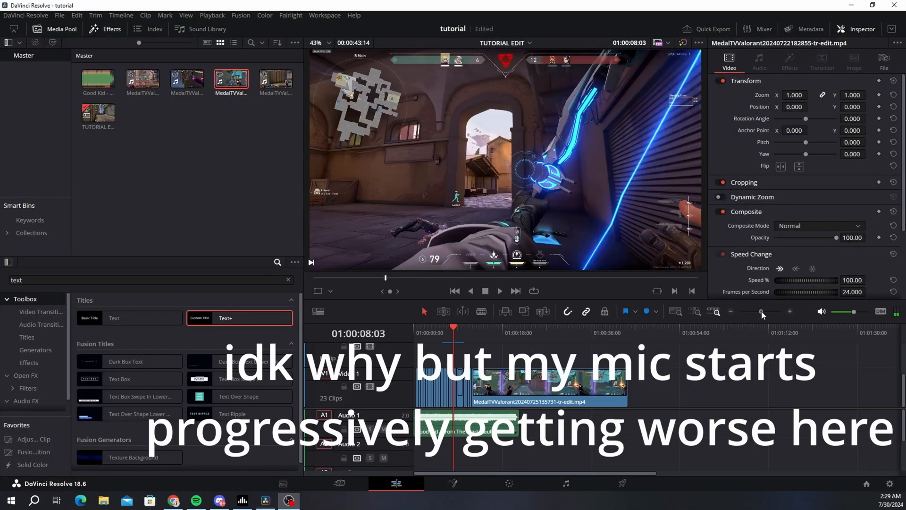
Step: Scrub through the beat-cut clips on Video 1, checking the cuts between 01:00:02:00 and 01:00:10:06
click(761, 311)
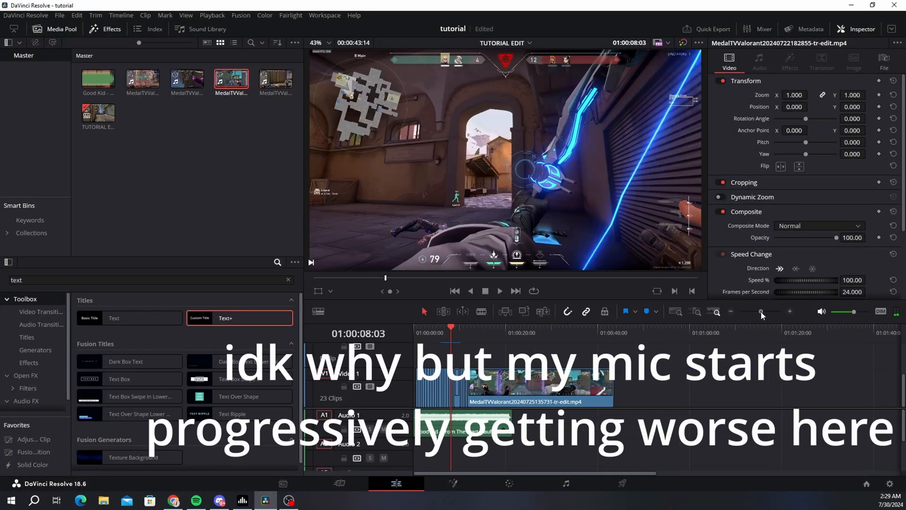
drag(433, 336, 422, 334)
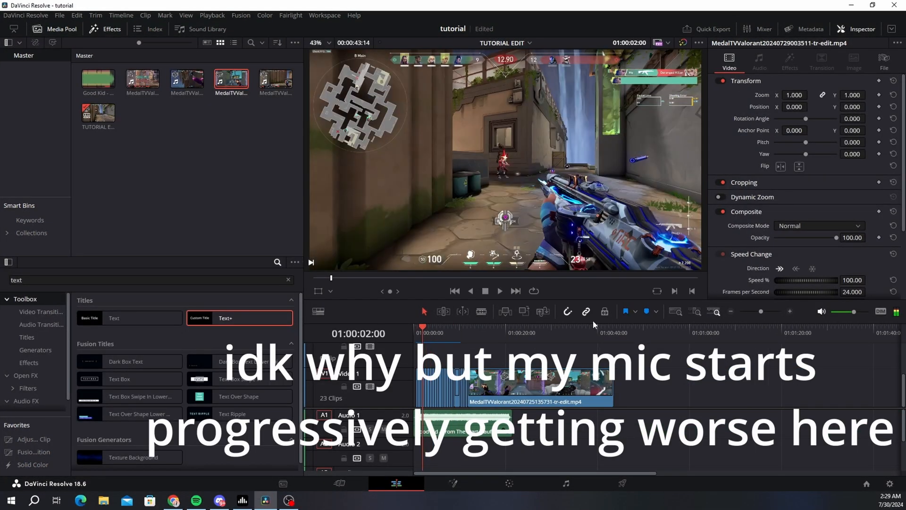
click(766, 311)
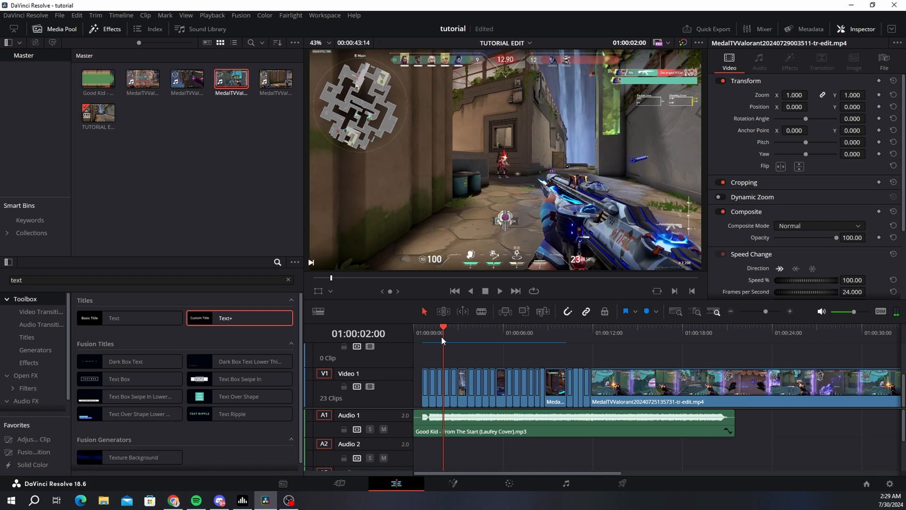
drag(440, 336, 478, 335)
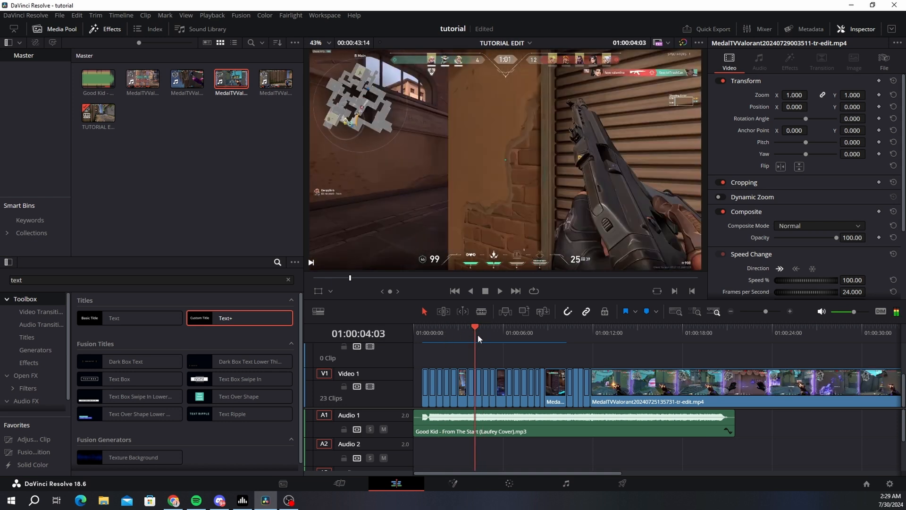
click(771, 311)
drag(770, 311, 768, 311)
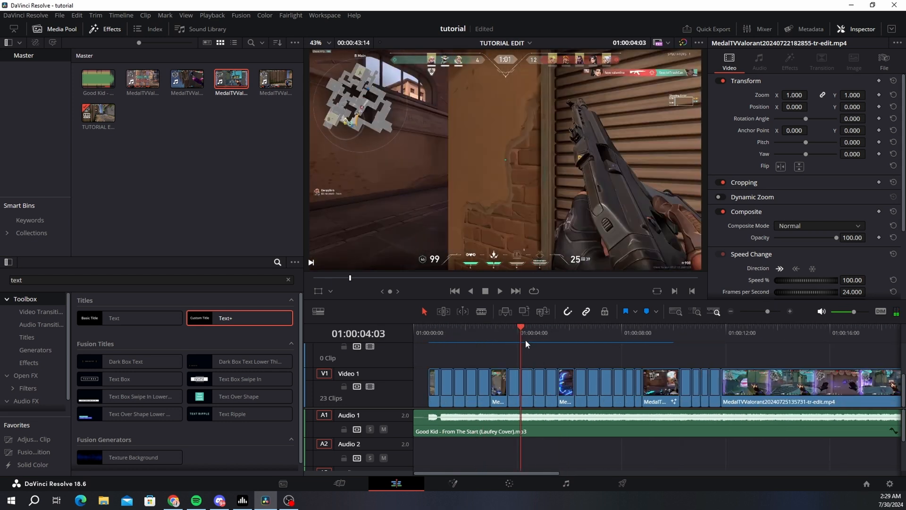
drag(526, 339, 513, 338)
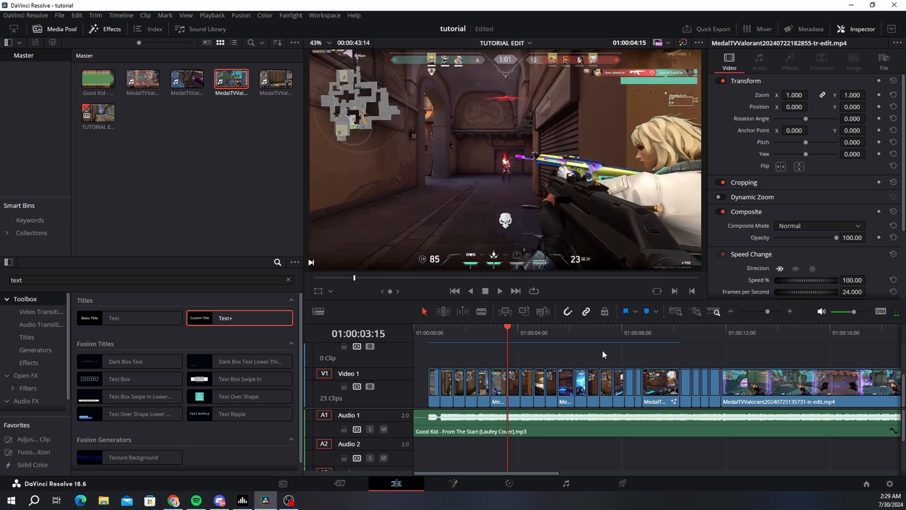
click(683, 332)
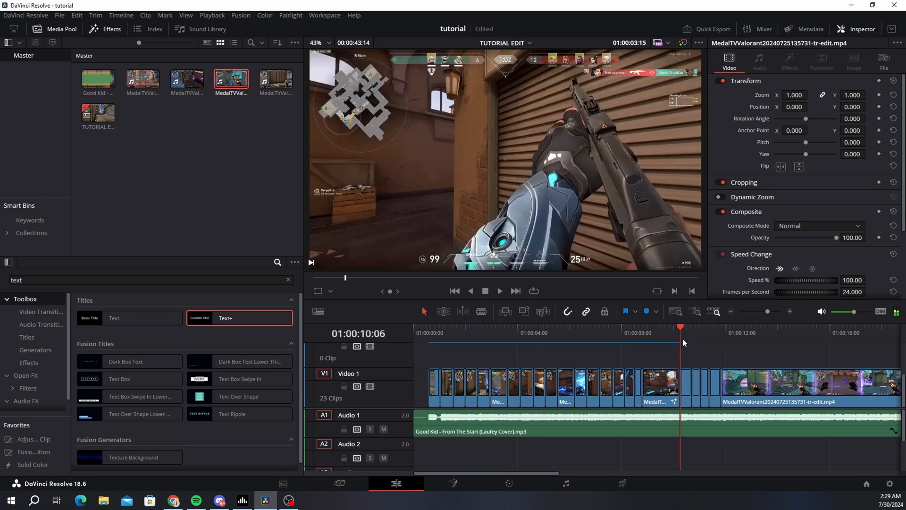
Step: Play the edit with the music from the start of the timeline, restarting once, through to about 01:00:10:18
key(Home)
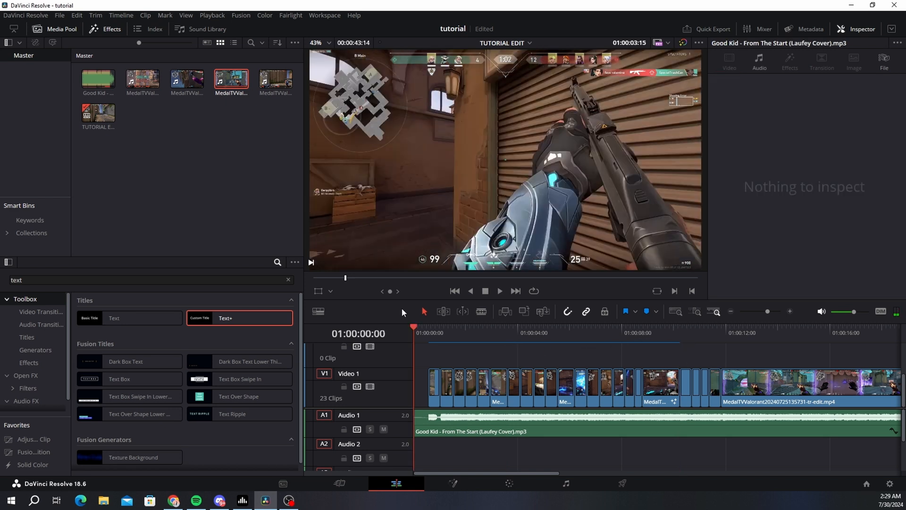
click(500, 290)
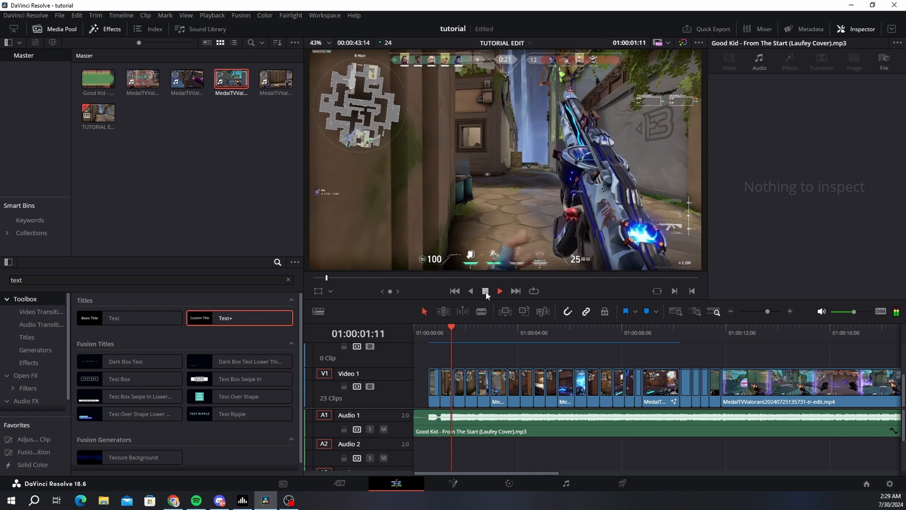
click(486, 291)
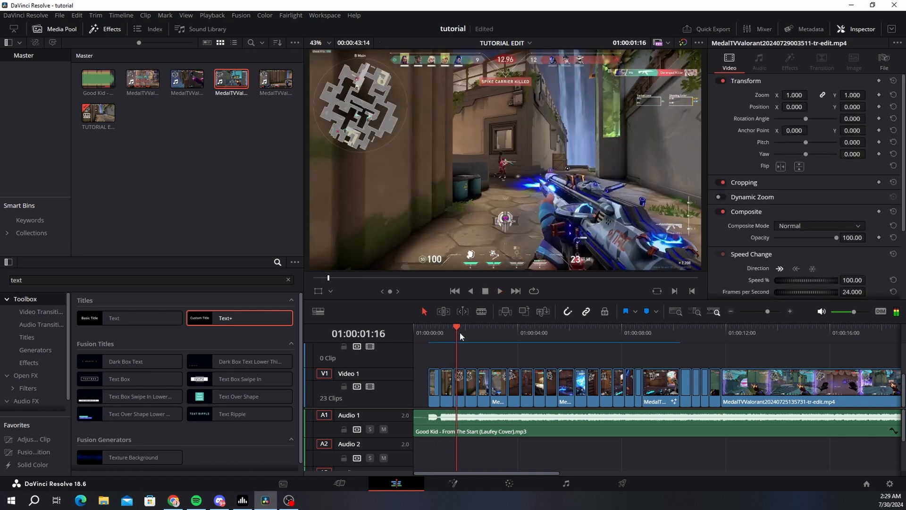
click(427, 333)
drag(435, 330, 412, 330)
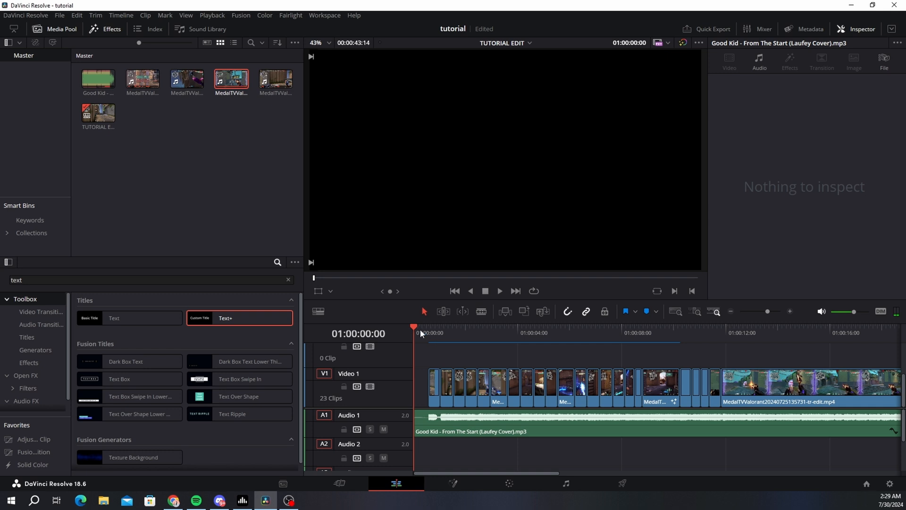
click(498, 291)
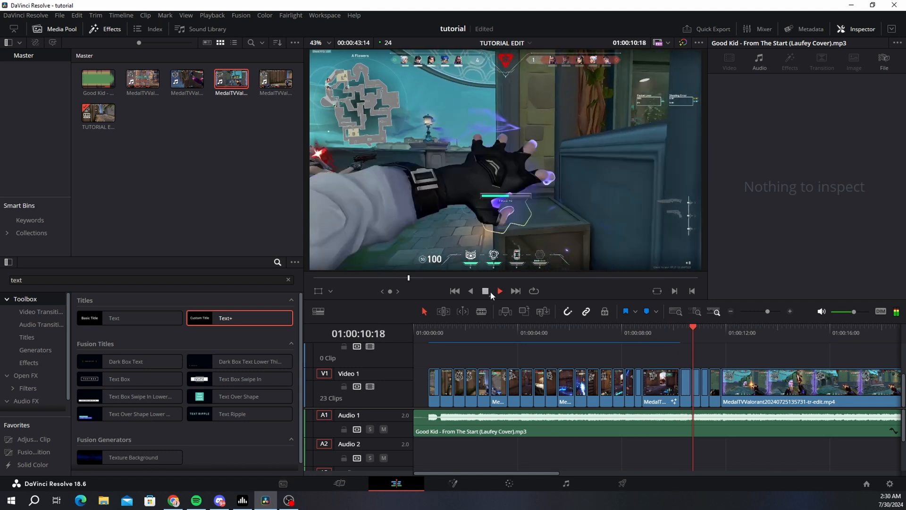
click(489, 291)
Step: Examine the short clips following the last speed-ramped one, up to the cut at 01:00:11:20, and compare with the frame at 01:00:02:00
drag(770, 312, 772, 310)
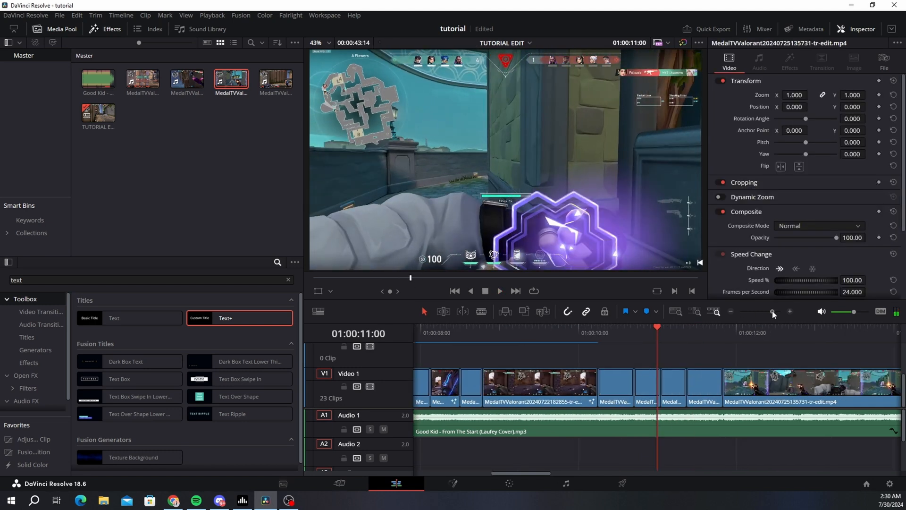
drag(614, 339, 683, 342)
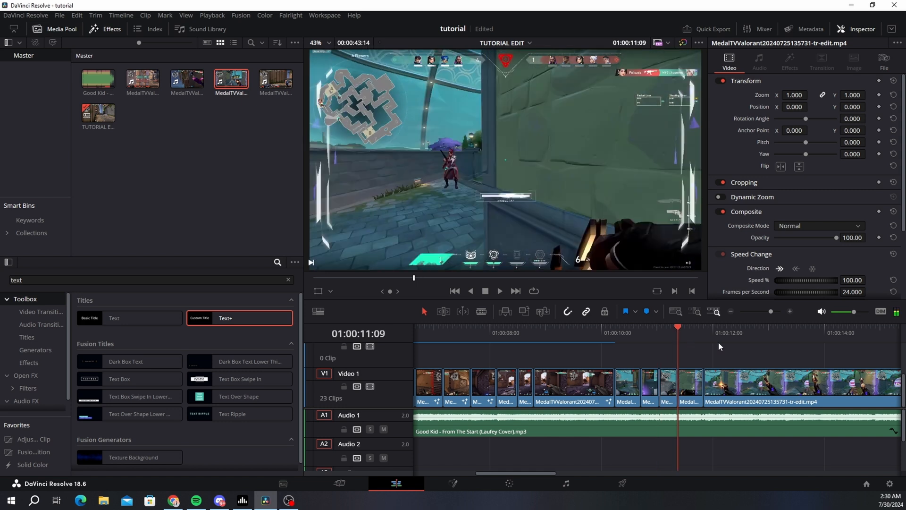
click(703, 333)
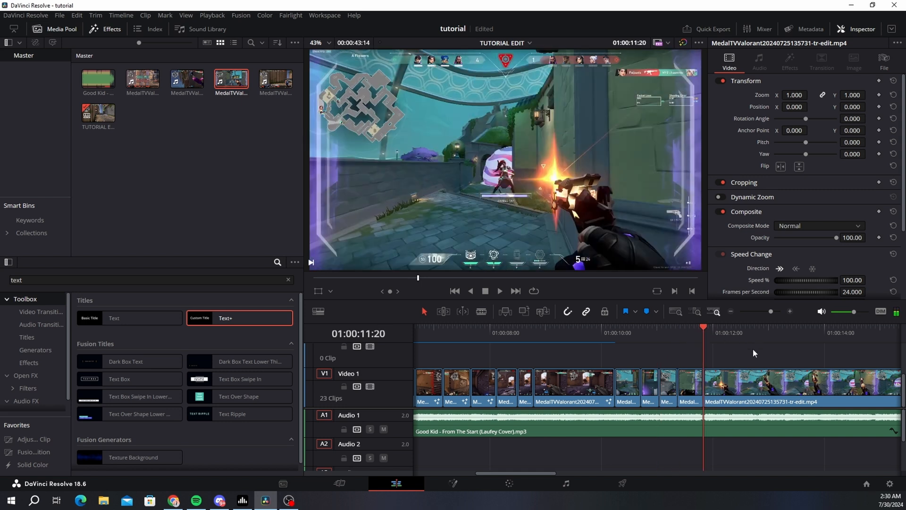
drag(772, 311, 768, 312)
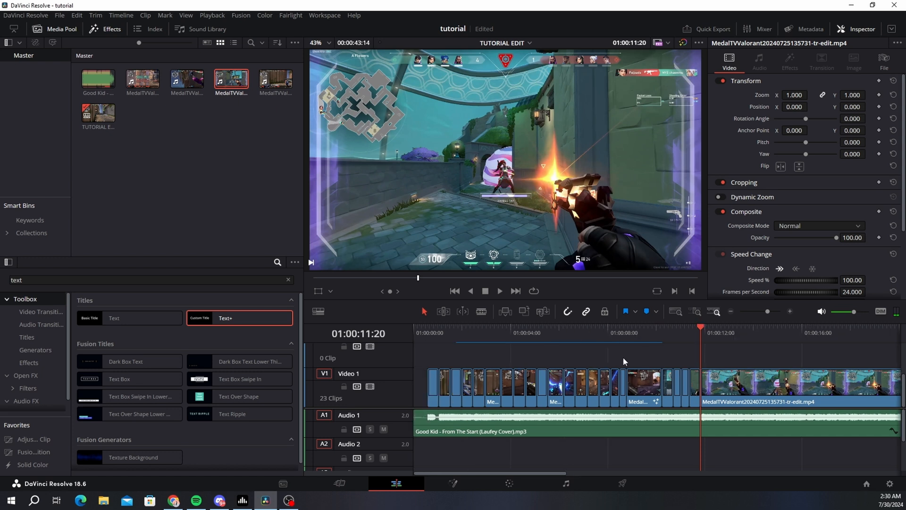
click(463, 332)
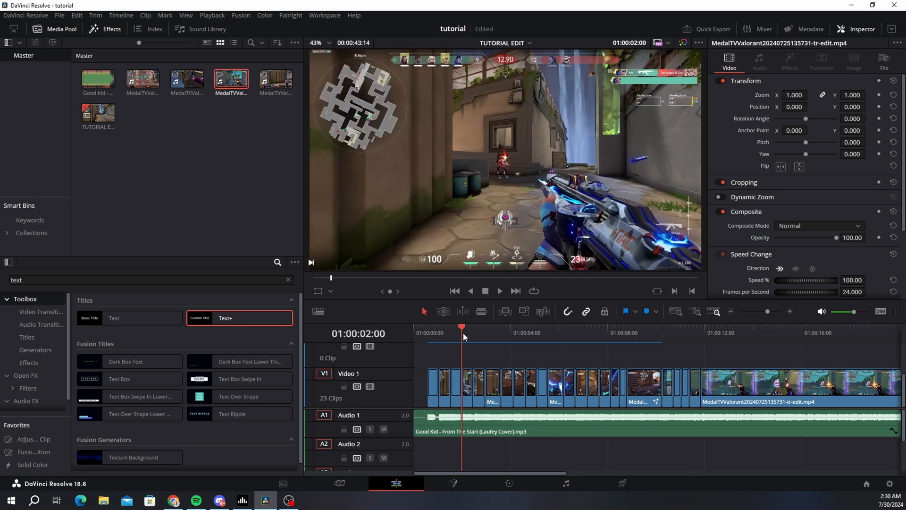
click(702, 333)
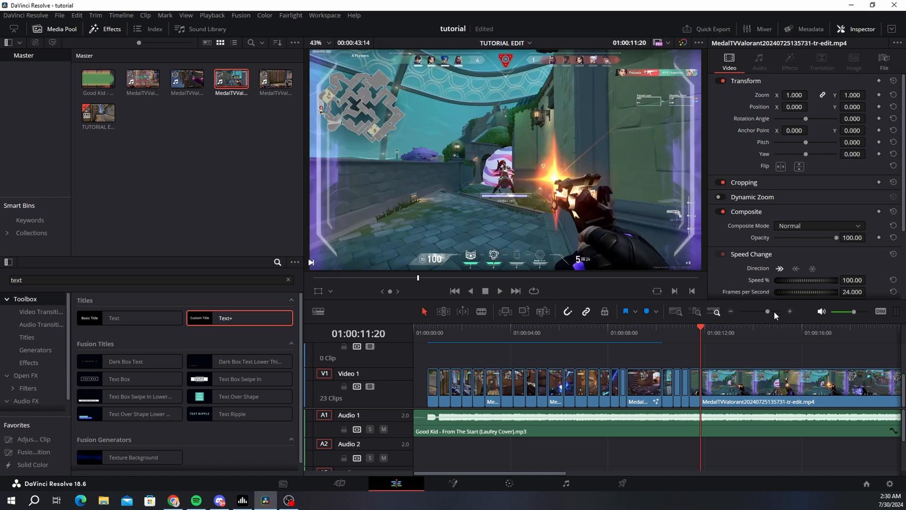
click(772, 312)
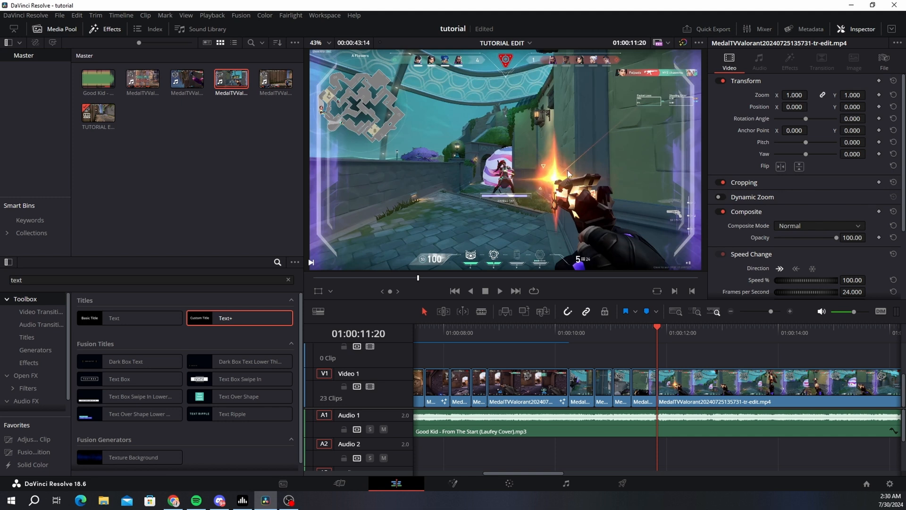
click(772, 312)
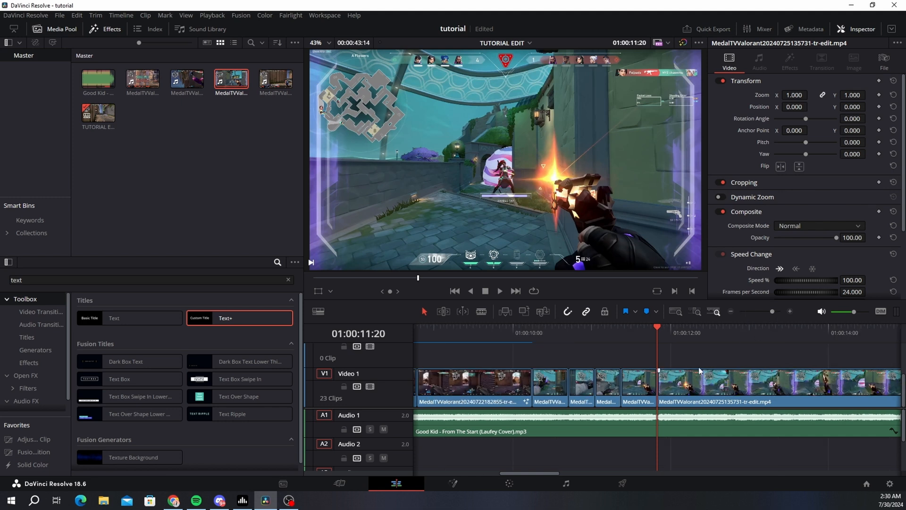
key(space)
key(space)
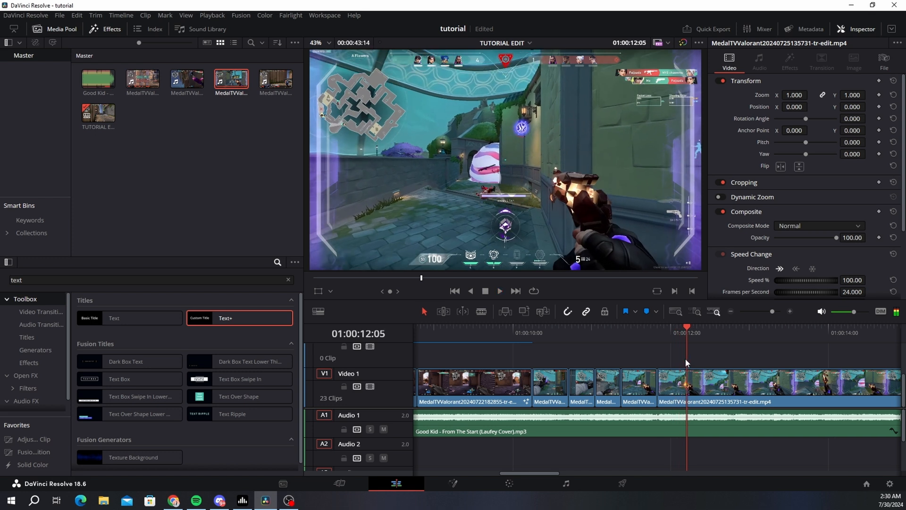
drag(673, 336, 580, 333)
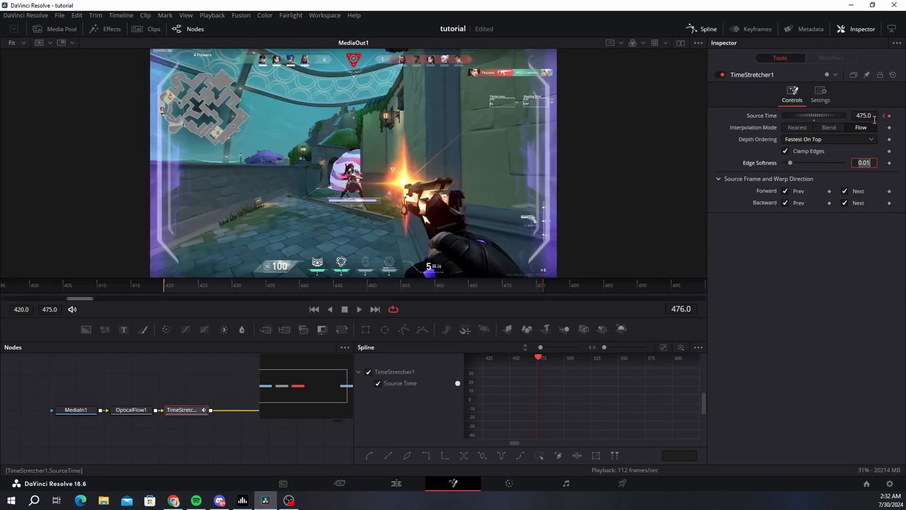
Step: Confirm the 475 Source Time keyframe at the clip's end and shape the TimeStretcher spline into a fast-slow-fast curve with steep ends
key(Return)
click(663, 348)
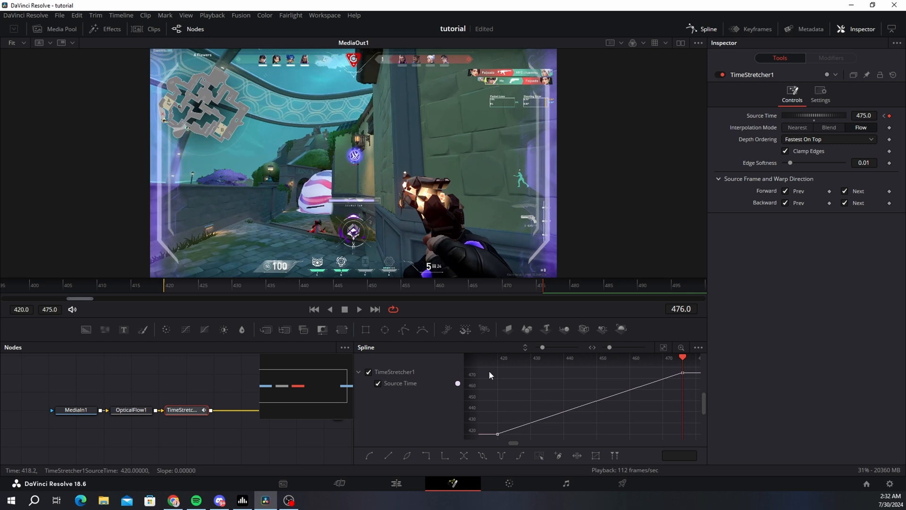
key(ctrl+a)
key(f)
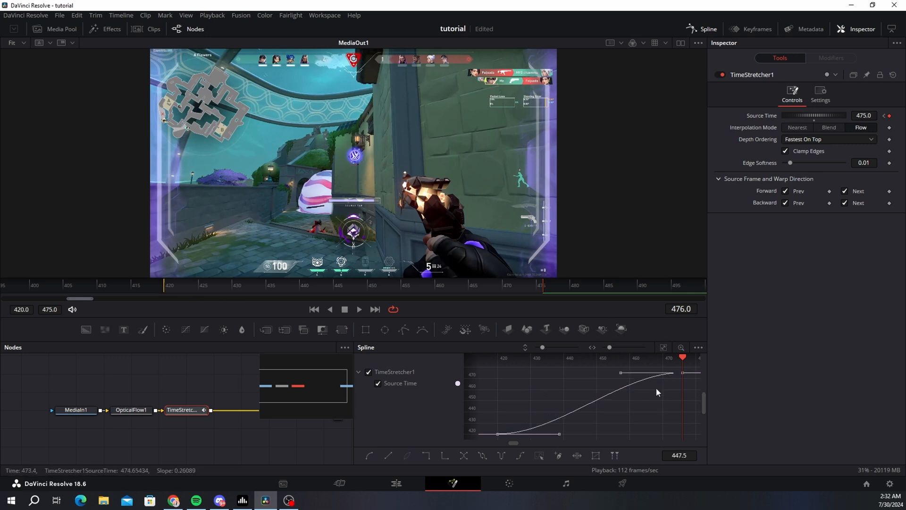
drag(559, 434, 505, 377)
drag(621, 373, 675, 427)
click(617, 421)
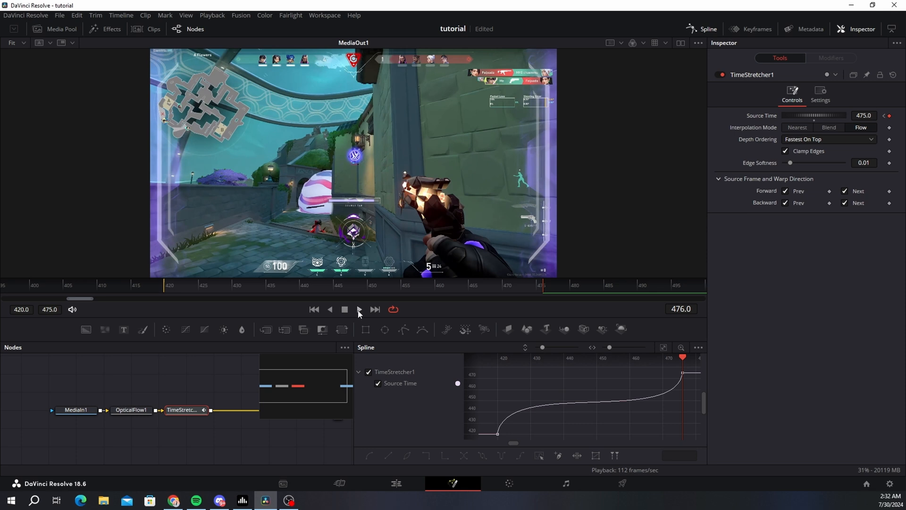
Step: Play back the clip's speed ramp in the Fusion viewer and stop the playback
click(359, 310)
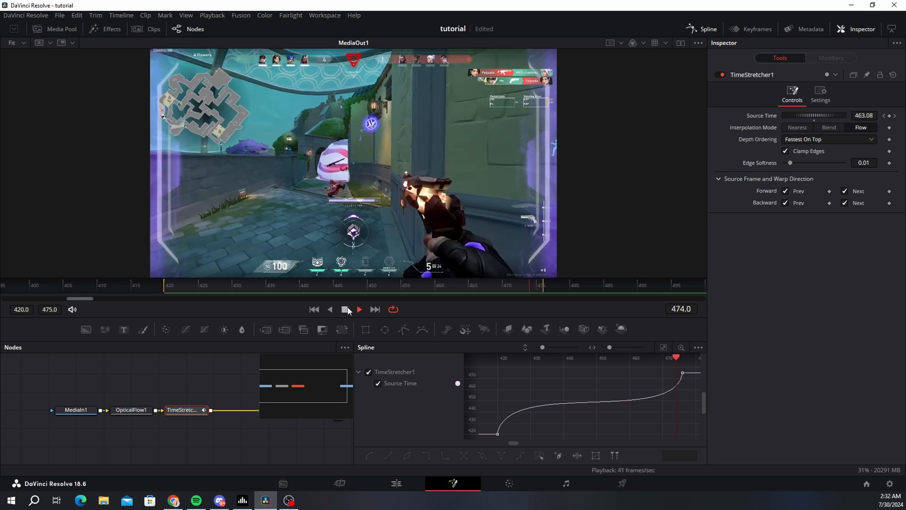
click(345, 310)
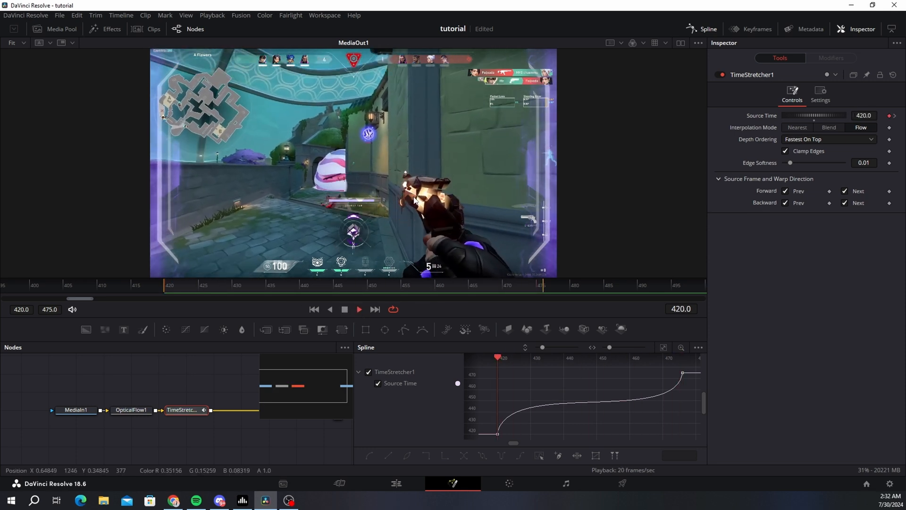
click(345, 310)
Step: Bypass TimeStretcher1, scrub the original footage to frame 436, and re-enable the node
click(720, 75)
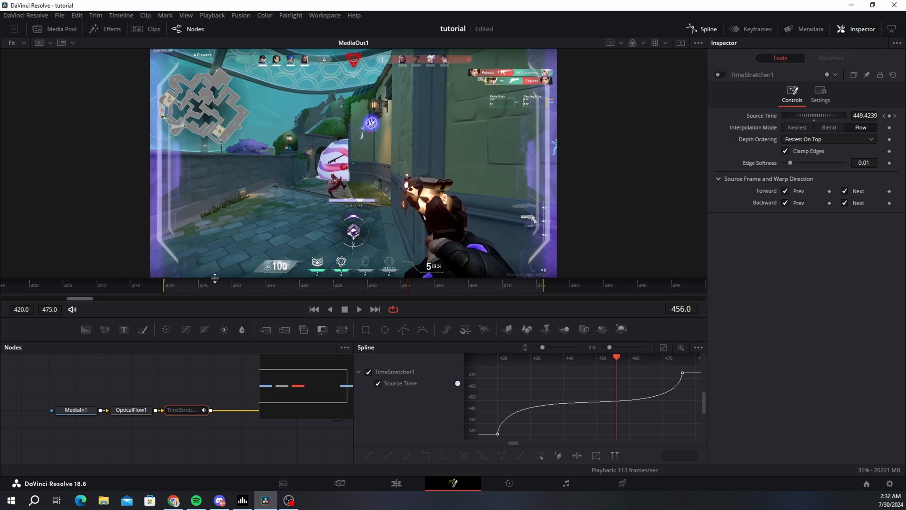
drag(169, 285, 279, 290)
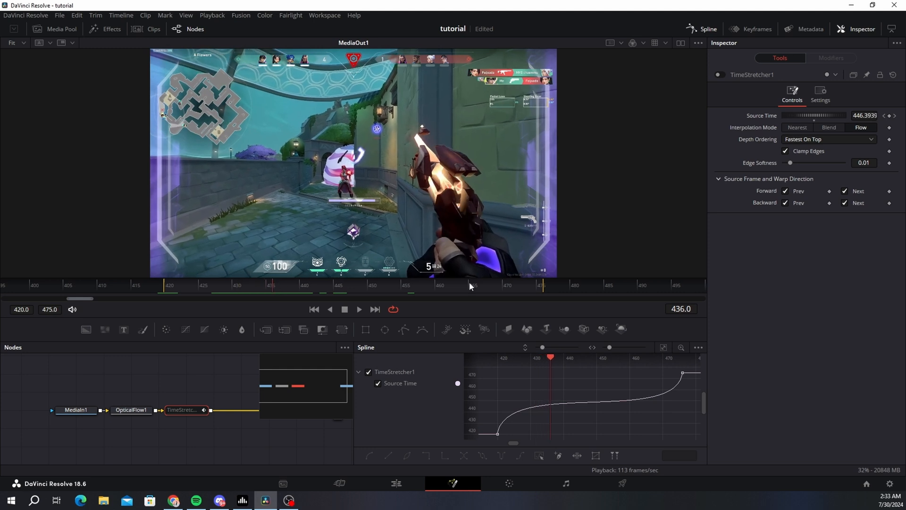
click(720, 75)
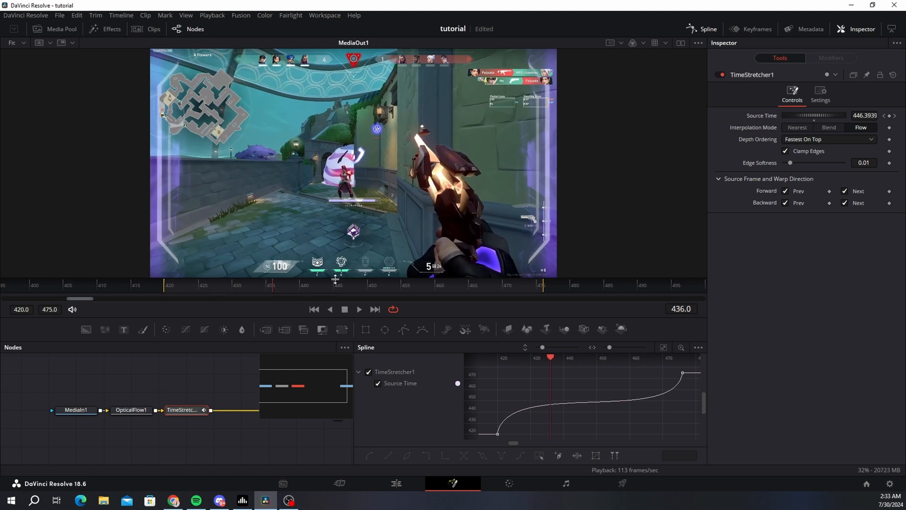
Step: Add a Source Time keyframe of 436 on TimeStretcher1 at frame 458
drag(335, 280, 422, 290)
click(863, 115)
text(436)
key(Tab)
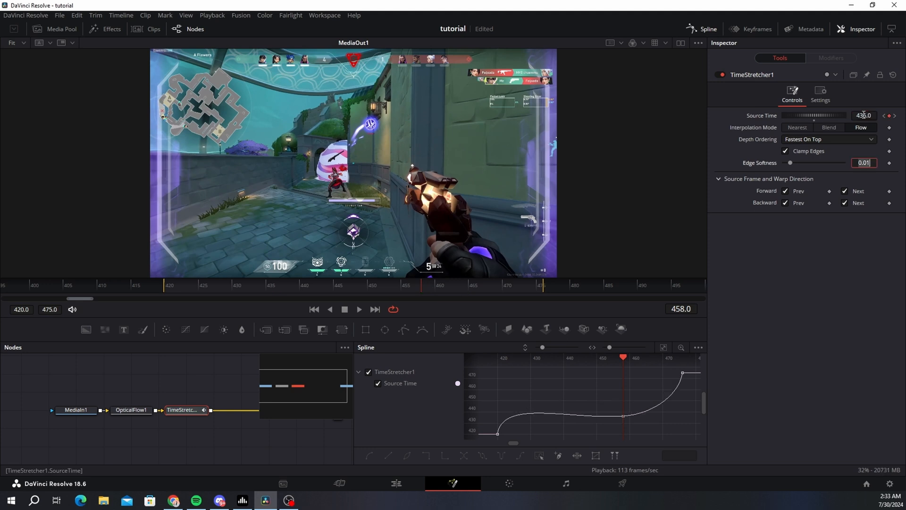
Step: Smooth all TimeStretcher1 keyframes and shape the spline with steep ends and a nearly flat middle, and play back the ramp
click(576, 372)
key(ctrl+a)
key(shift+s)
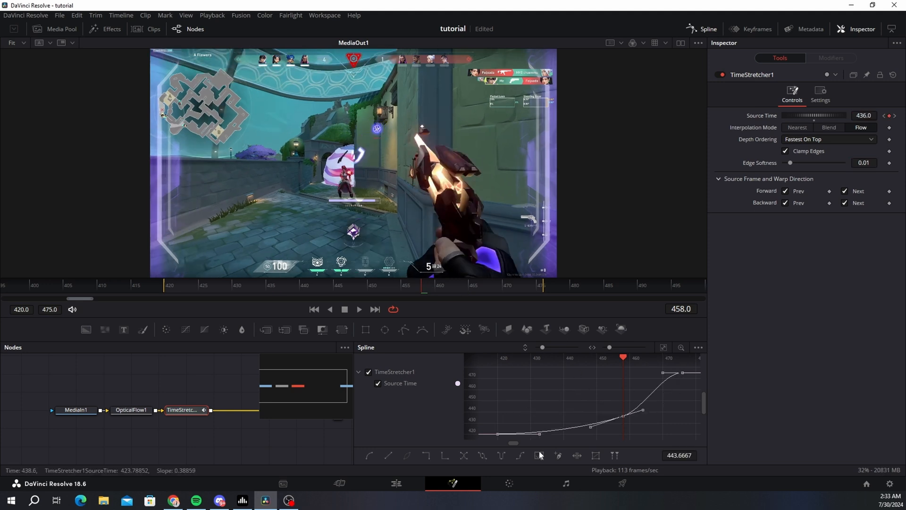
drag(540, 434, 502, 420)
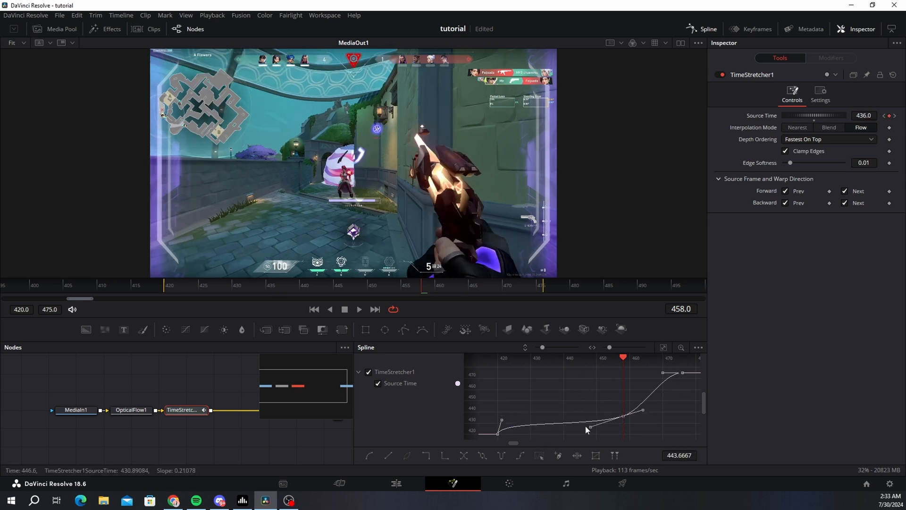
drag(590, 427, 502, 428)
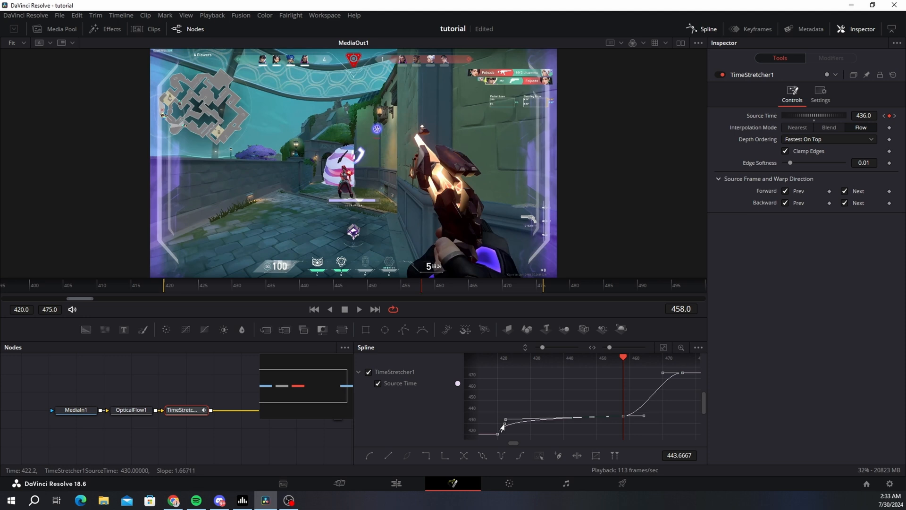
drag(663, 373, 764, 426)
click(360, 309)
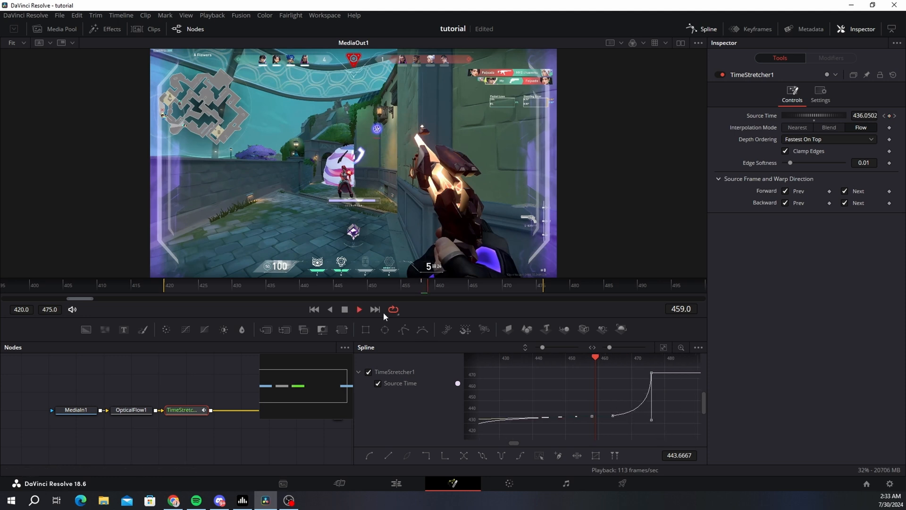
click(588, 392)
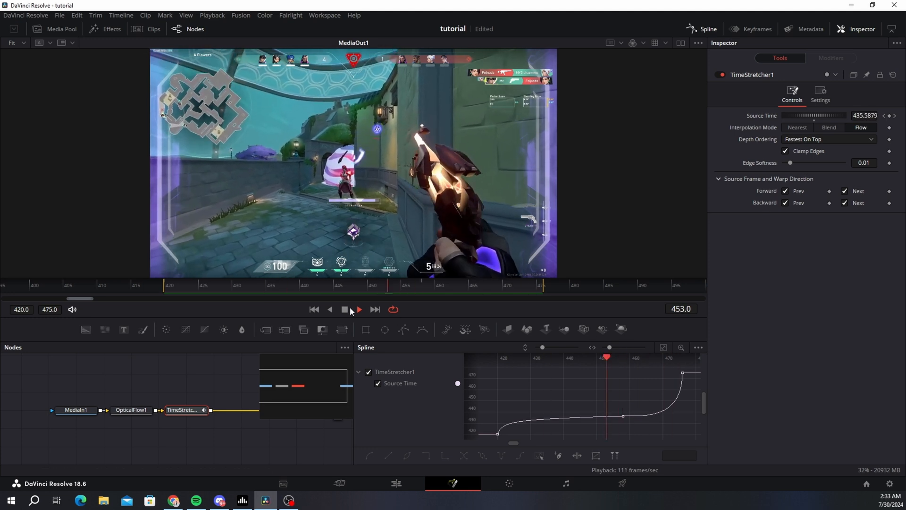
Step: Set the Source Time keyframe at frame 458 to 433 and preview the adjusted speed ramp
click(421, 290)
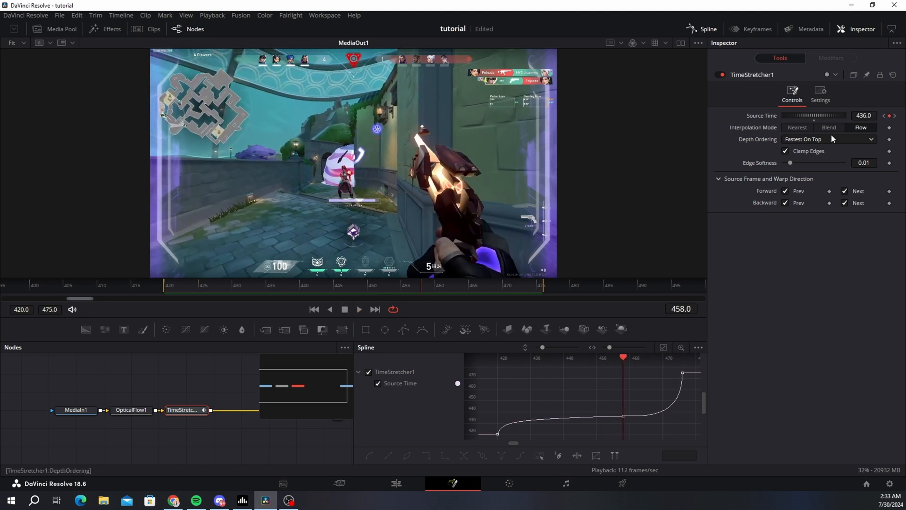
drag(867, 116, 859, 115)
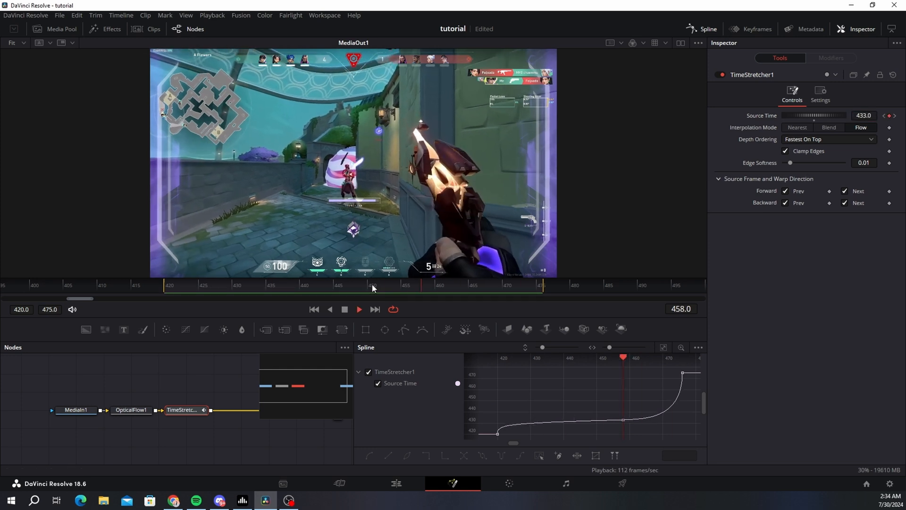
click(346, 311)
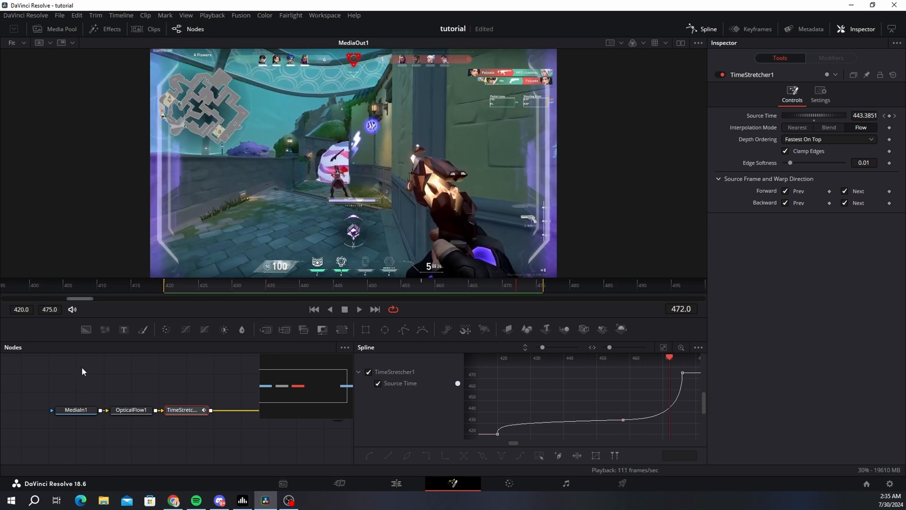
Step: Return to the Edit page and play the TUTORIAL EDIT timeline from 01:00:08:19 to the end of the last clip
click(406, 481)
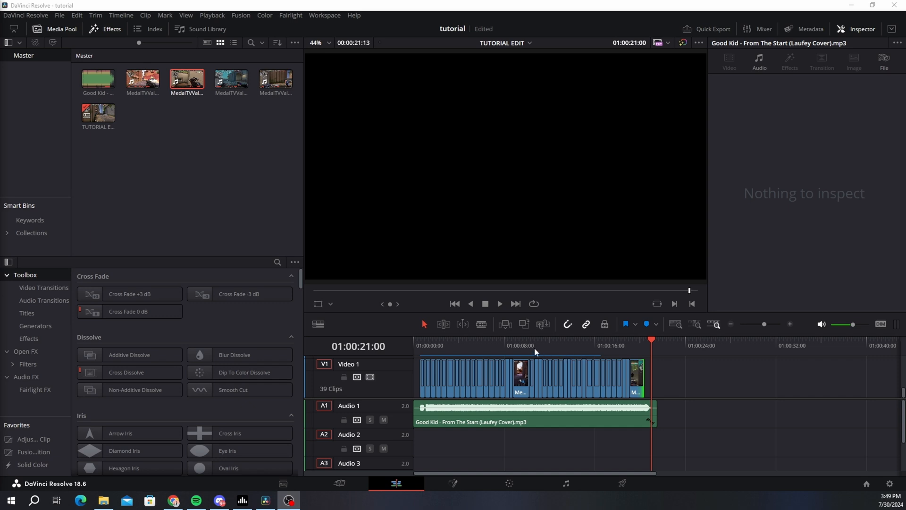
click(520, 345)
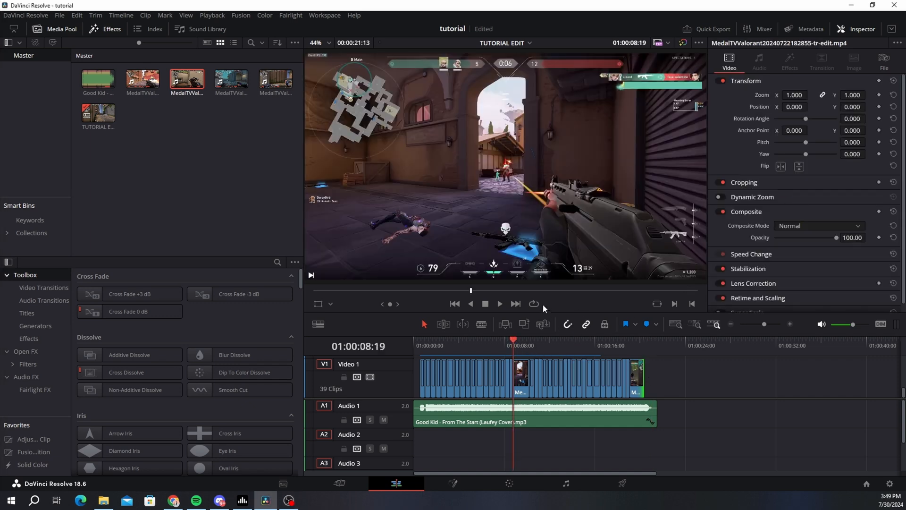
click(500, 304)
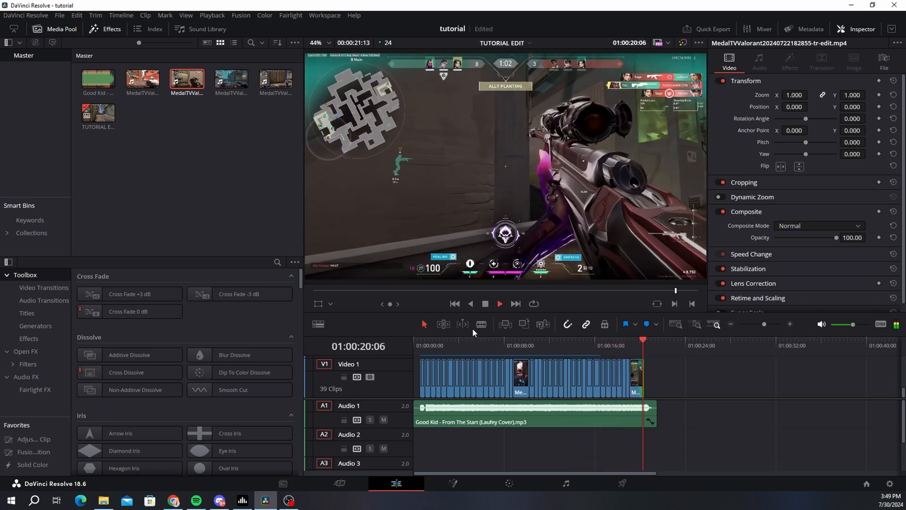
click(485, 305)
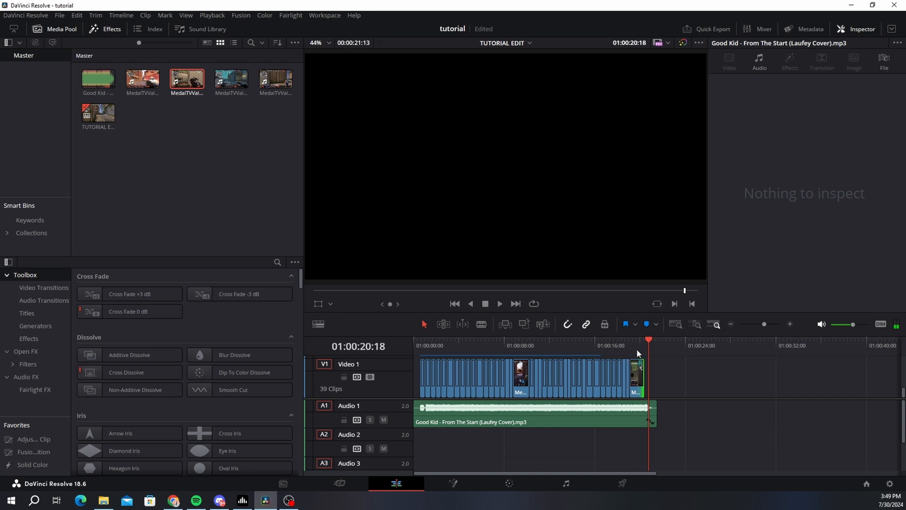
Step: Zoom the timeline in on the final clips and review playback from 01:00:16:13 past the cut near 01:00:17:00
drag(637, 352, 617, 360)
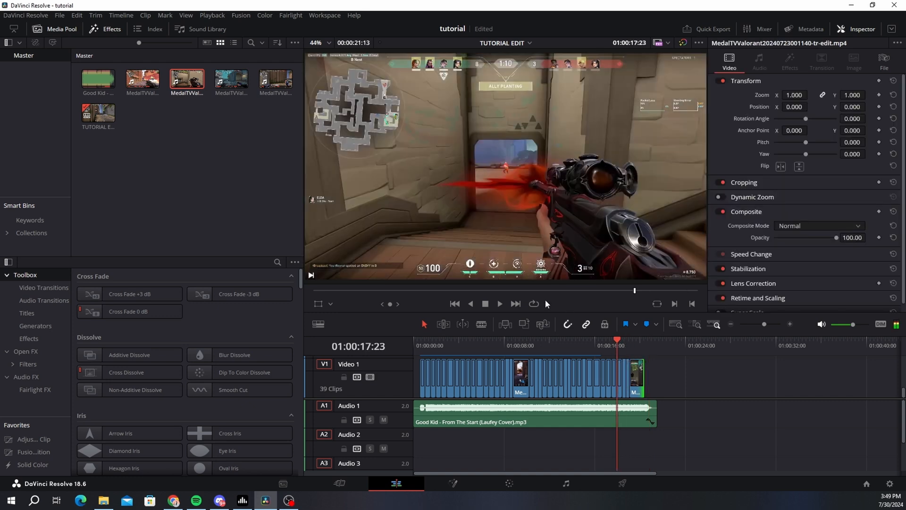
click(774, 324)
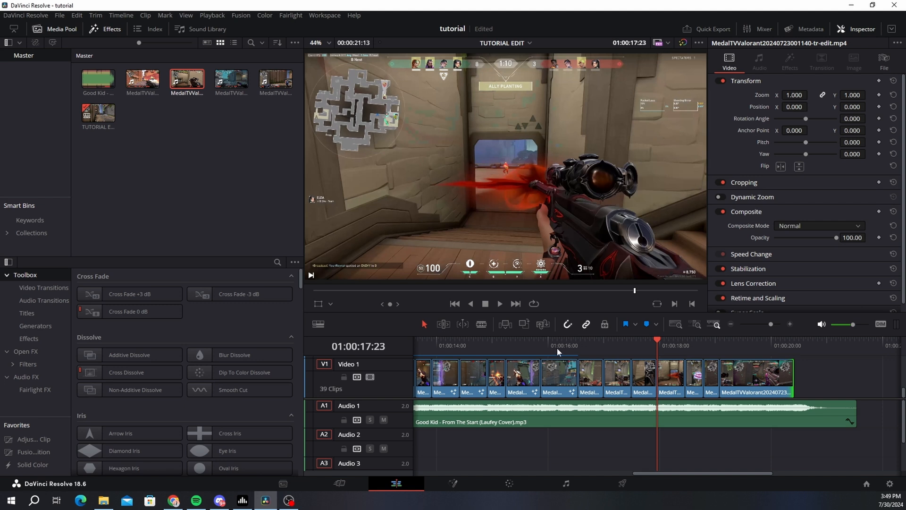
click(570, 341)
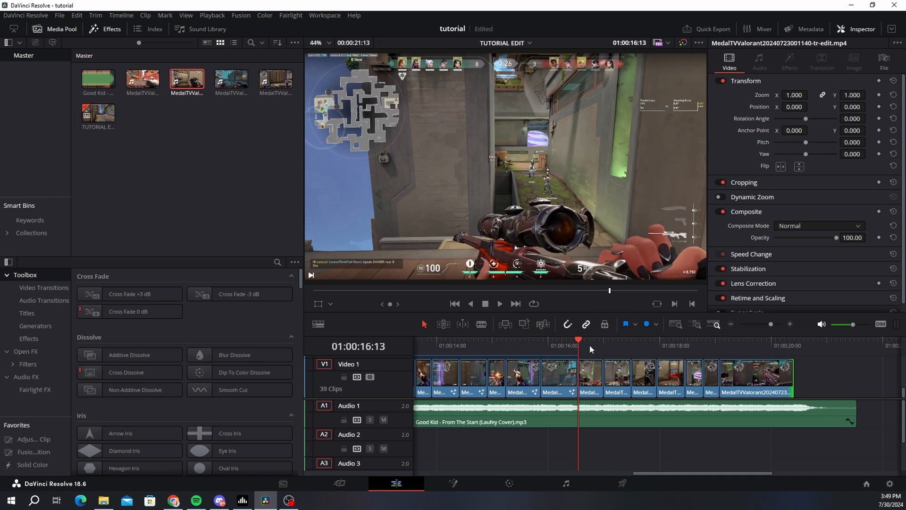
key(space)
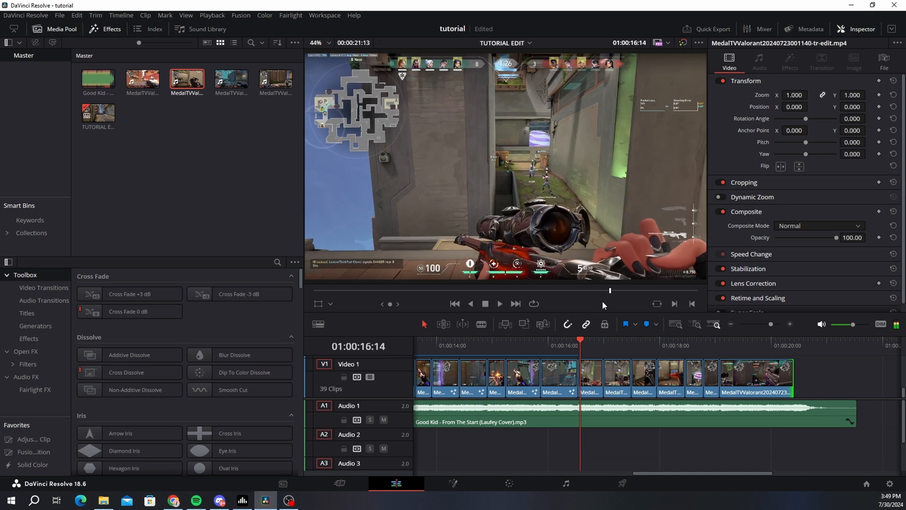
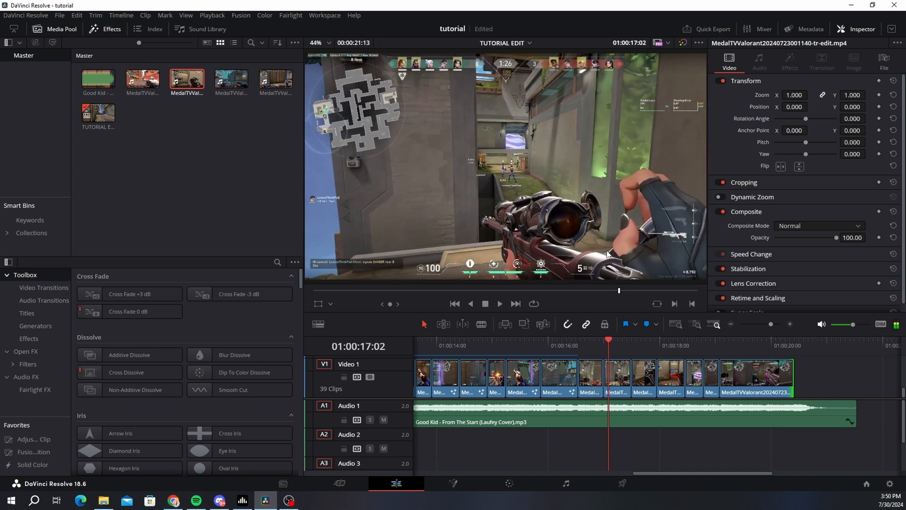
click(605, 342)
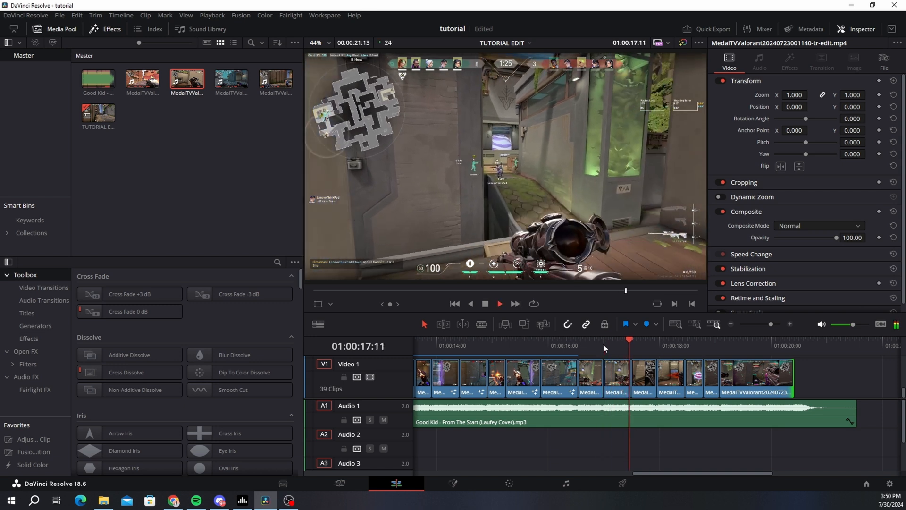
click(620, 343)
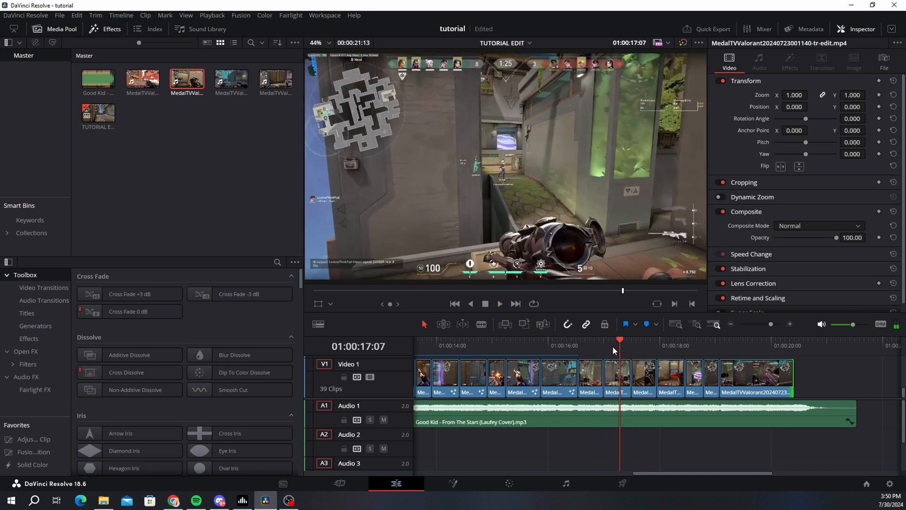
Step: Compare the frames on both sides of the cut at 01:00:17:12
key(Right)
click(631, 339)
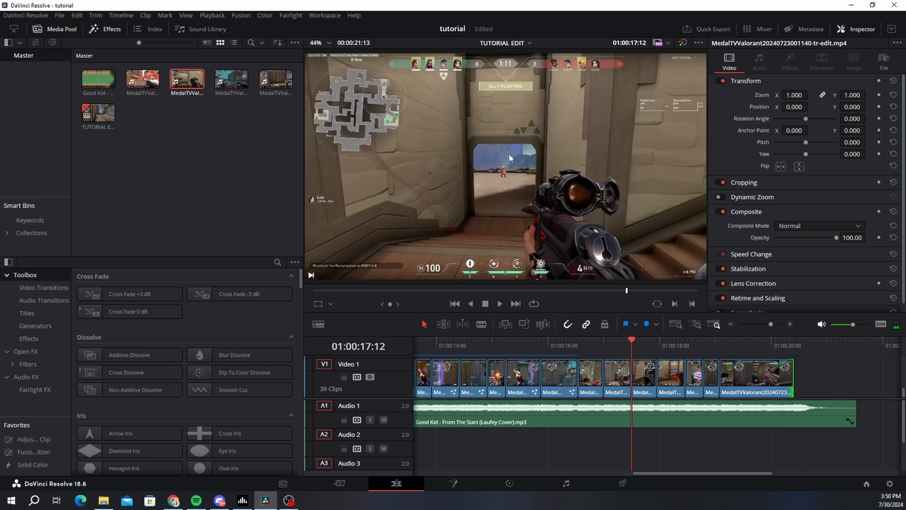
key(Left)
key(Right)
key(Left)
key(Right)
key(Left)
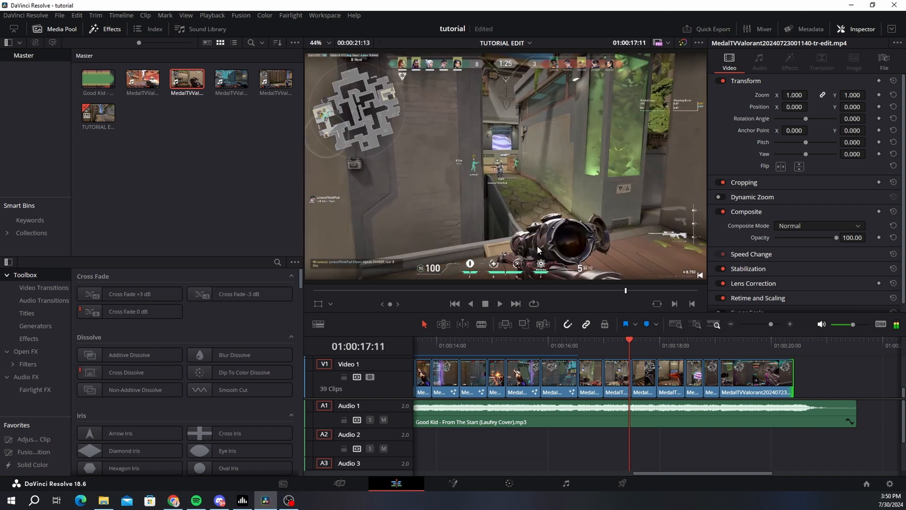
Step: Step frame by frame from 01:00:17:00 to the cut at 01:00:17:23, examining how the sniper shots lead into each other
click(603, 350)
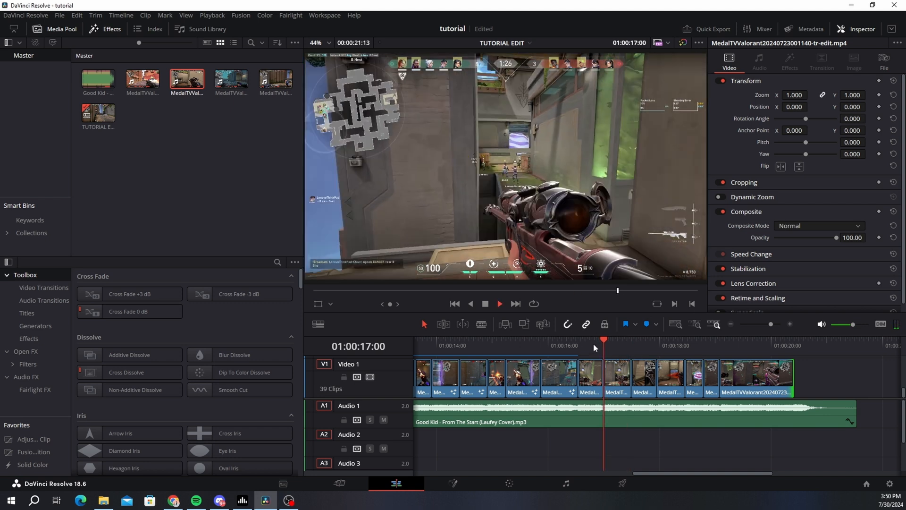
key(Right)
key(Right)
key(Right)
key(Right)
key(Right)
key(Right)
key(Right)
key(Right)
key(Right)
key(Right)
key(Right)
key(Right)
key(Right)
key(Right)
key(Right)
key(Right)
key(Right)
key(Right)
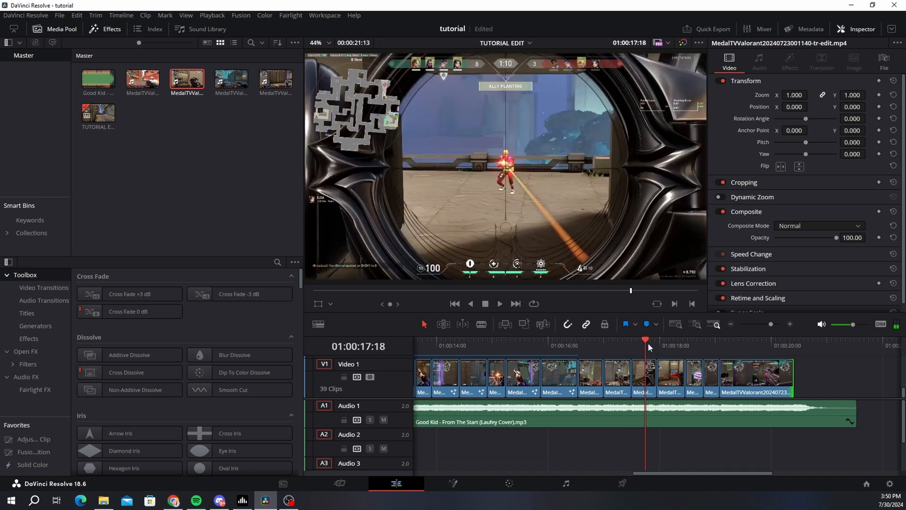
key(Right)
key(Right)
key(Right)
key(Right)
key(Right)
key(Right)
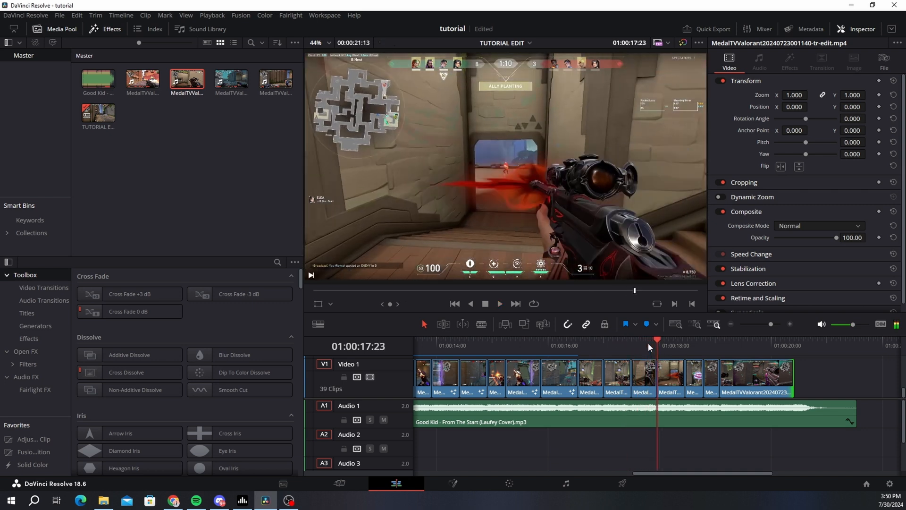
Step: Examine the opening frames of the clip after the 01:00:17:23 cut, comparing 01:00:18:01 with 01:00:18:02
key(Right)
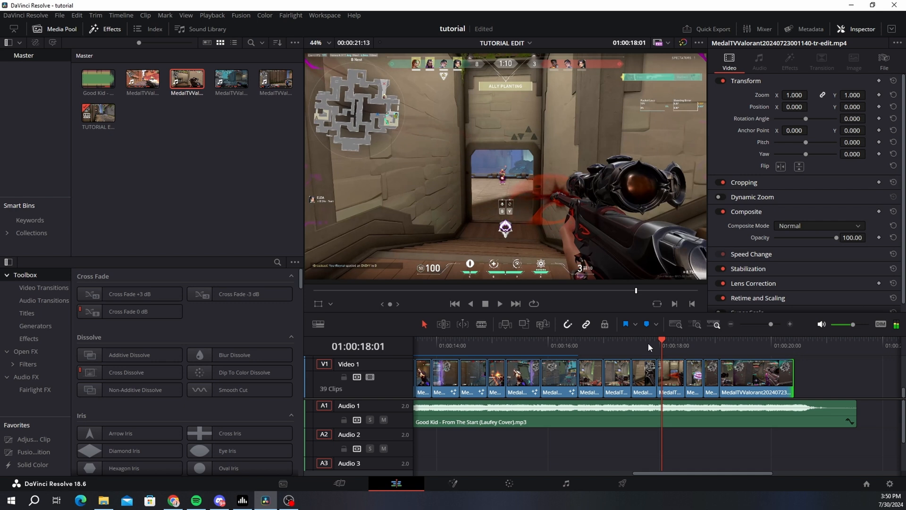
key(Right)
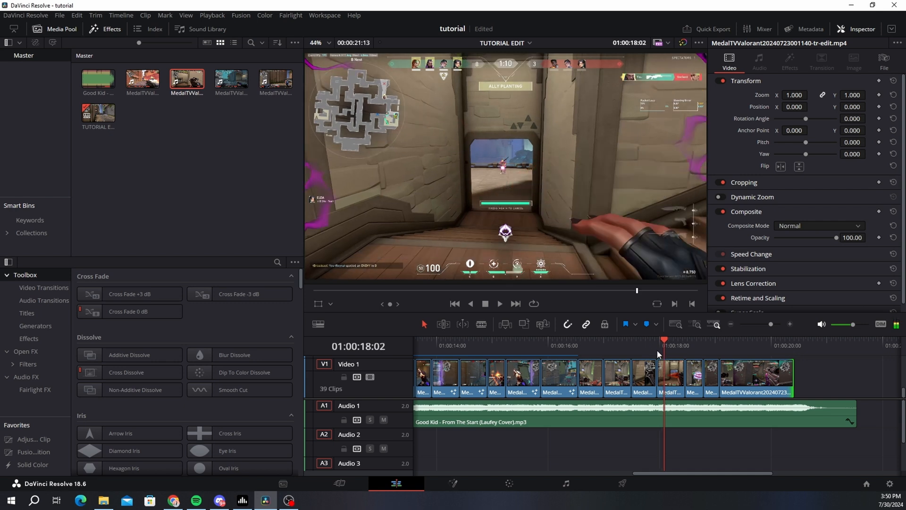
key(Left)
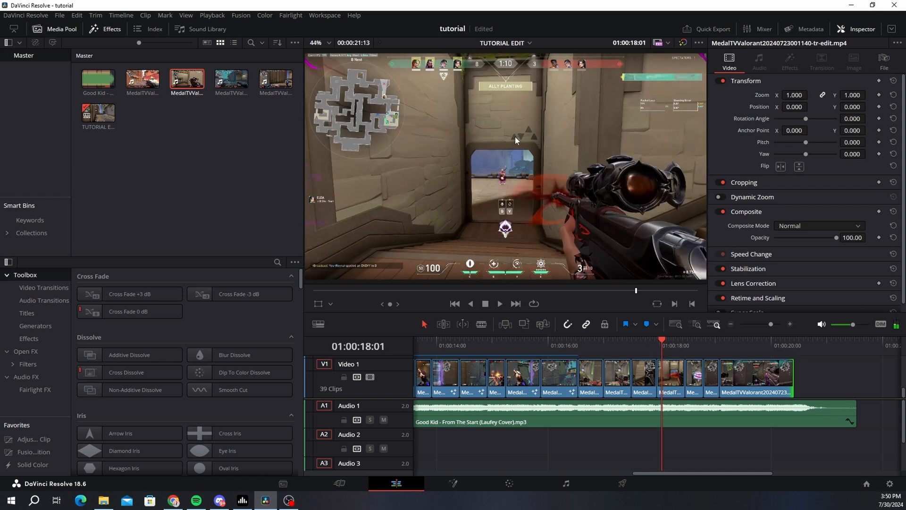
key(Right)
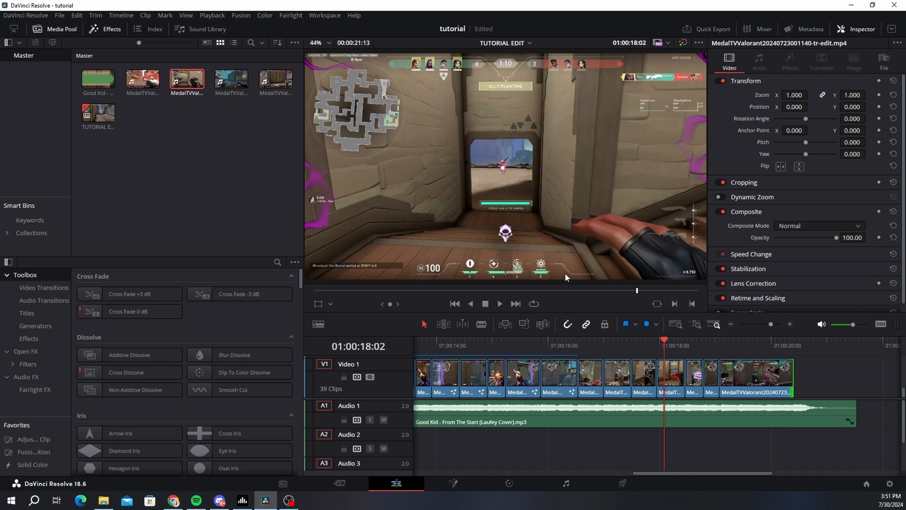
Step: Play the final clips and scrub through them again from about 01:00:17:00 to 01:00:19:13
key(space)
click(604, 344)
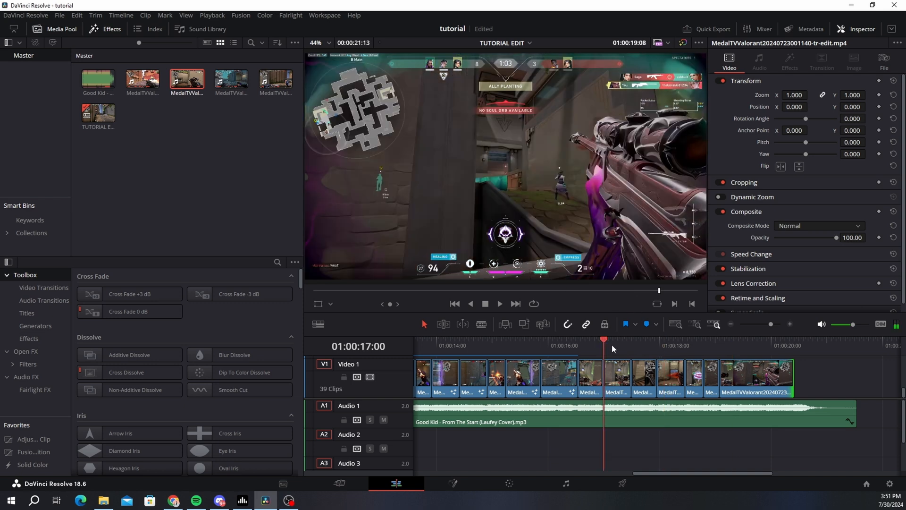
click(591, 339)
drag(590, 338, 674, 347)
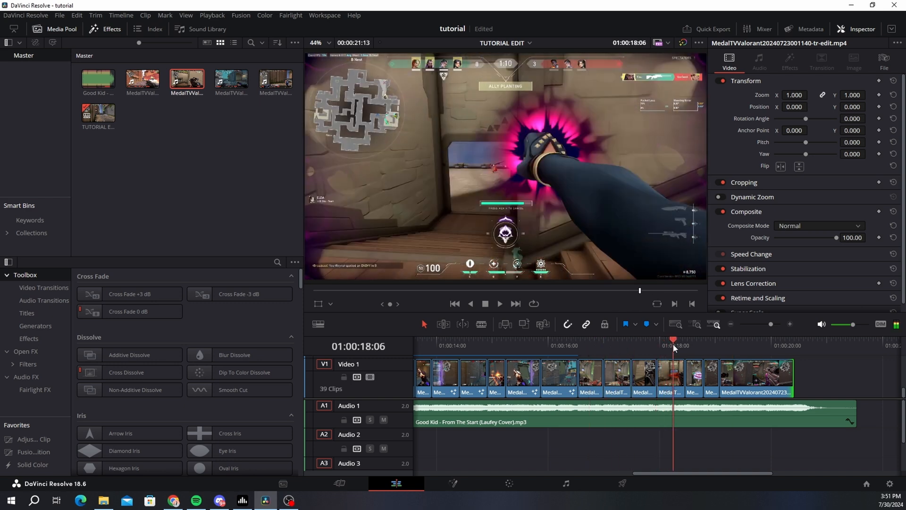
click(746, 339)
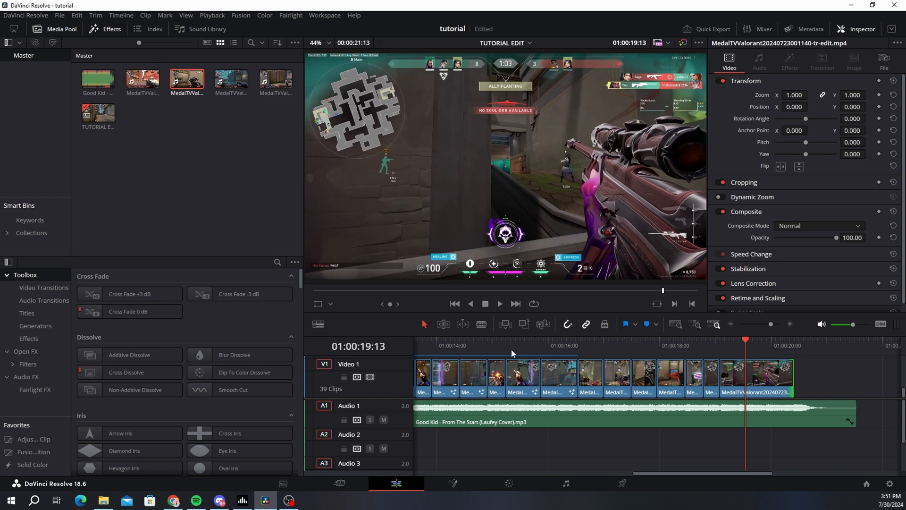
Step: Go back to the speed-ramped clip at 01:00:11:20 and review its slow-motion kill up to 01:00:12:03
scroll(604, 346, up, 3)
click(579, 347)
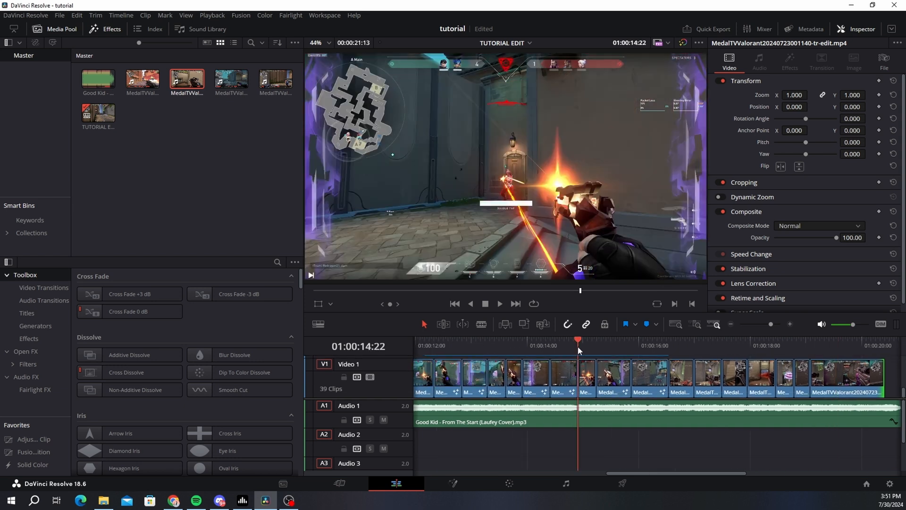
scroll(557, 345, up, 3)
drag(571, 345, 503, 344)
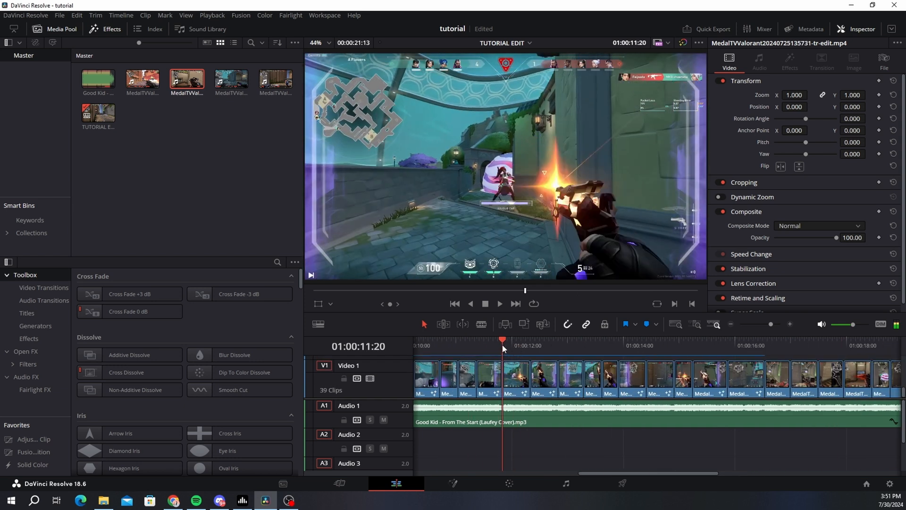
key(space)
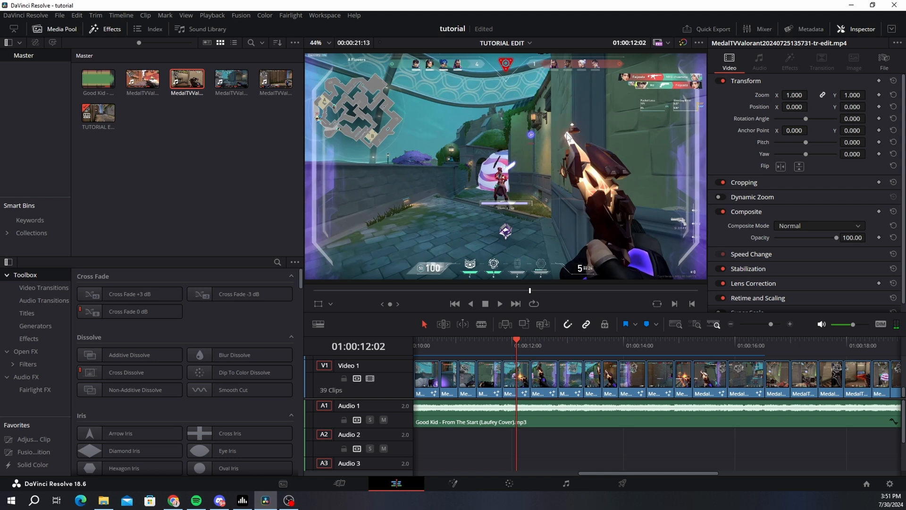
key(Right)
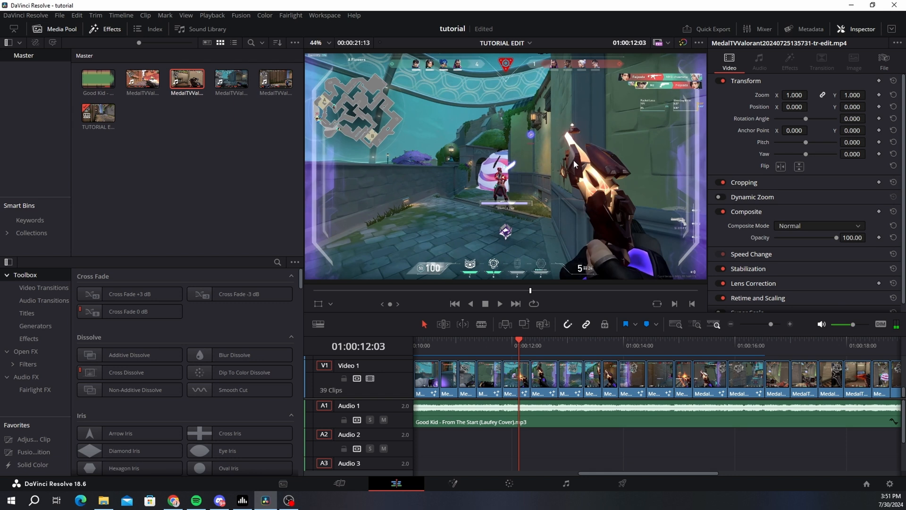
Step: Scrub the closing clips around 01:00:19:13 and compare the sniper clip's frames at 01:00:16:18 and 01:00:16:13
scroll(598, 342, right, 5)
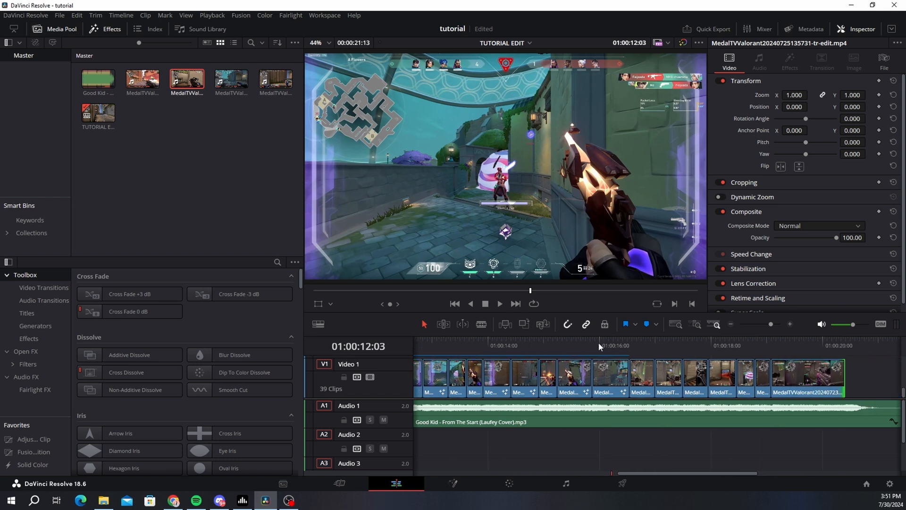
drag(690, 345, 695, 346)
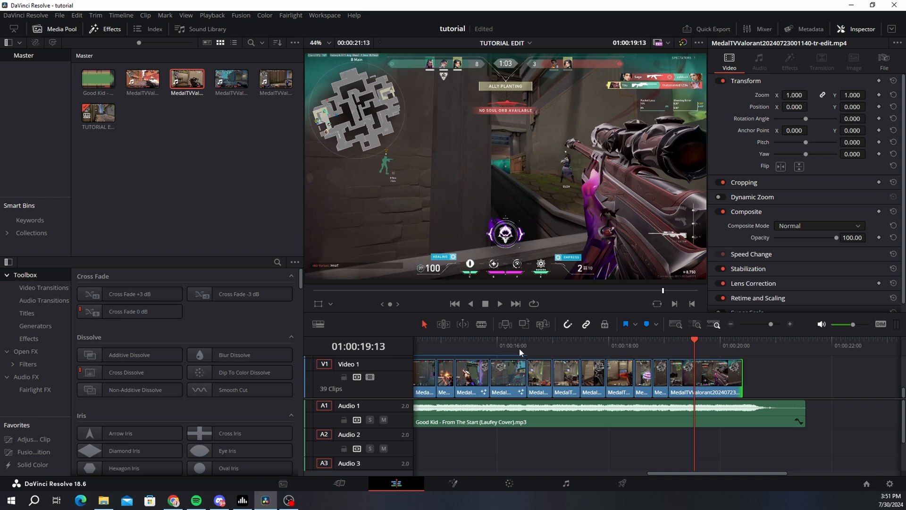
click(539, 346)
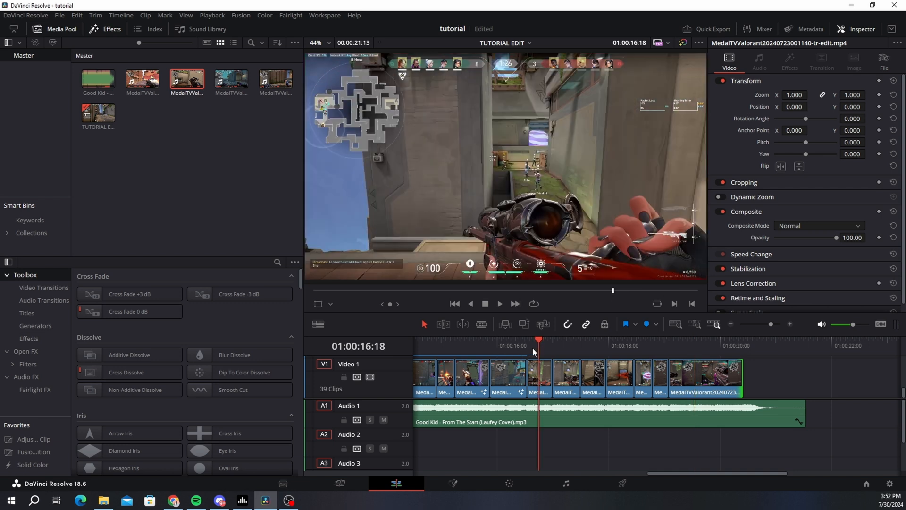
click(528, 347)
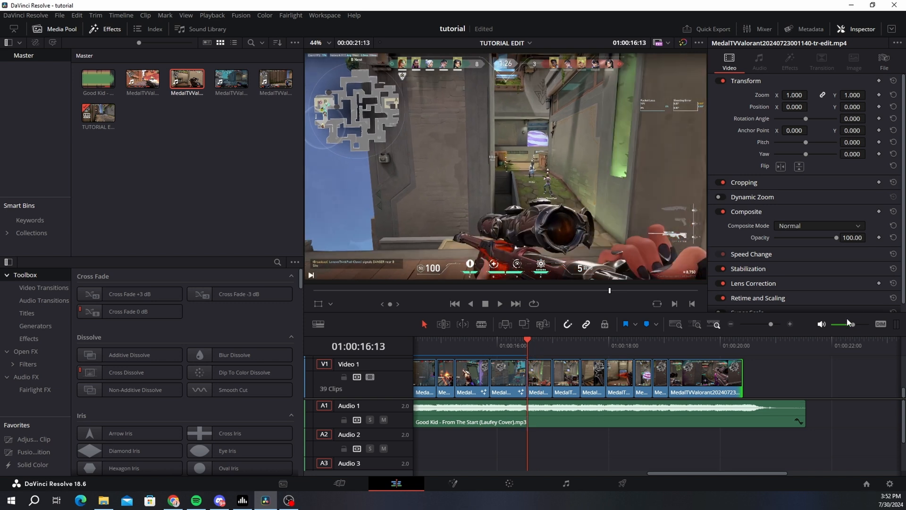
Step: Play the whole edit from its beginning to 01:00:21:13, view the full clip arrangement, and return to the start
drag(770, 324, 774, 324)
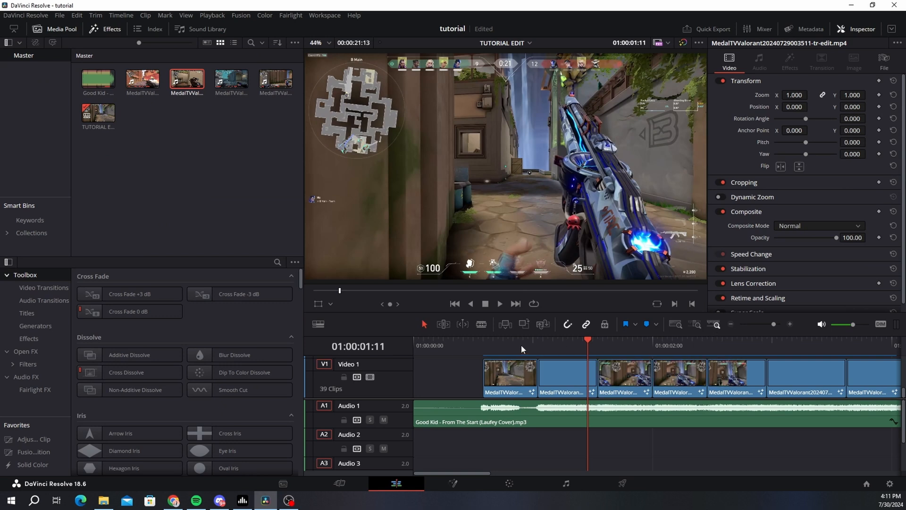
key(Home)
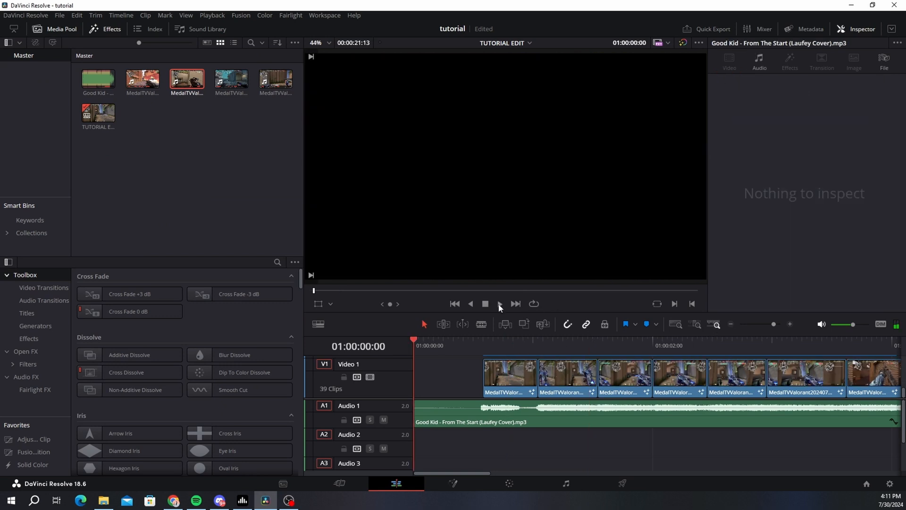
click(500, 305)
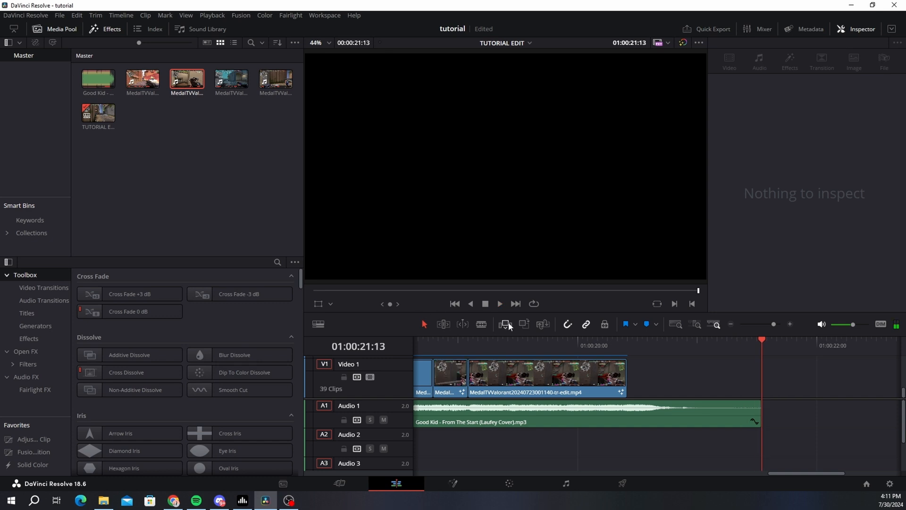
drag(775, 323, 768, 324)
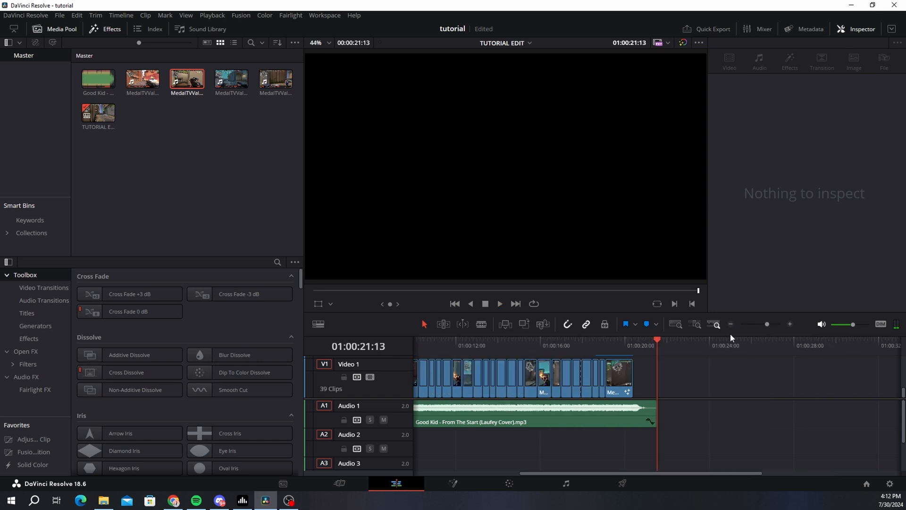
scroll(707, 442, up, 2)
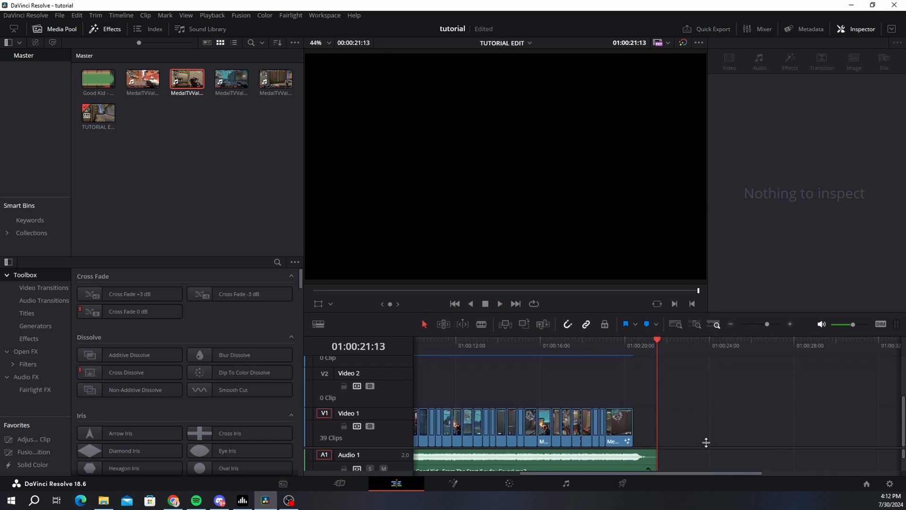
click(760, 324)
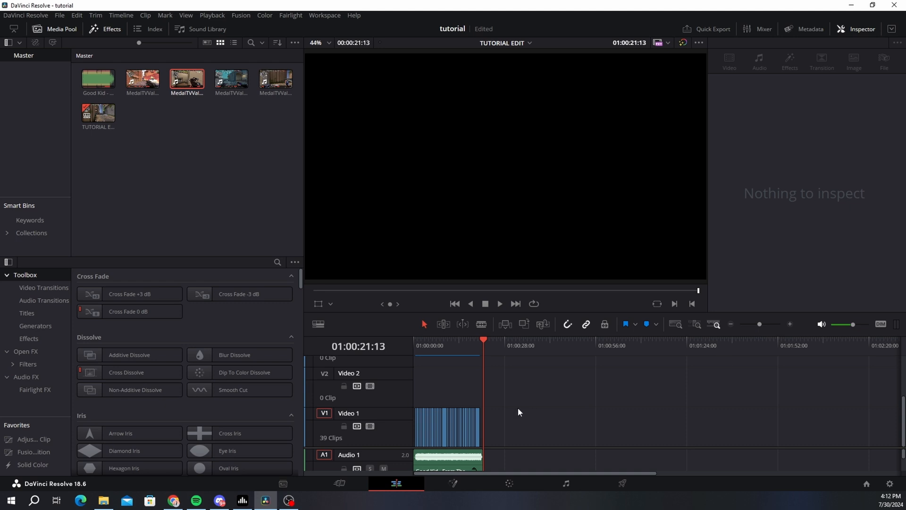
drag(473, 347, 404, 349)
click(768, 324)
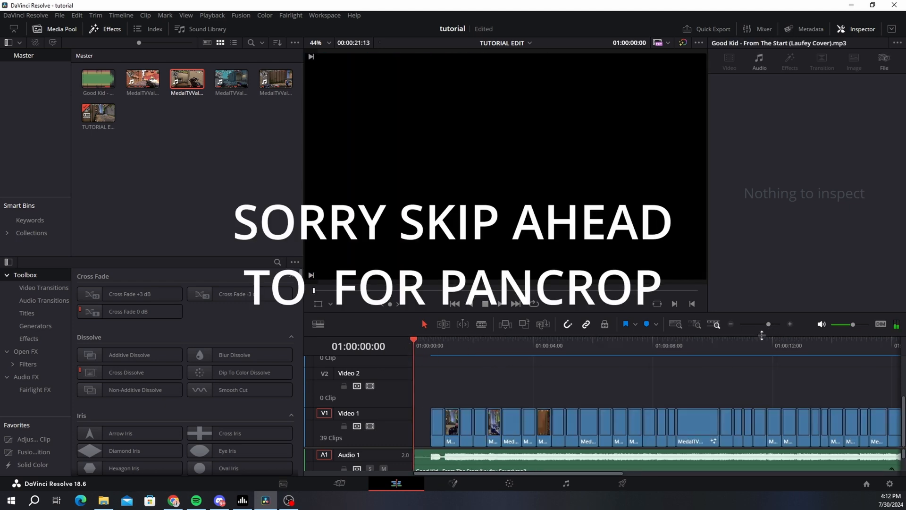
Step: Review the Sage-wall-map clips from 01:00:10:06 by scrubbing to 01:00:11:01 and playing through to 01:00:11:19
click(428, 348)
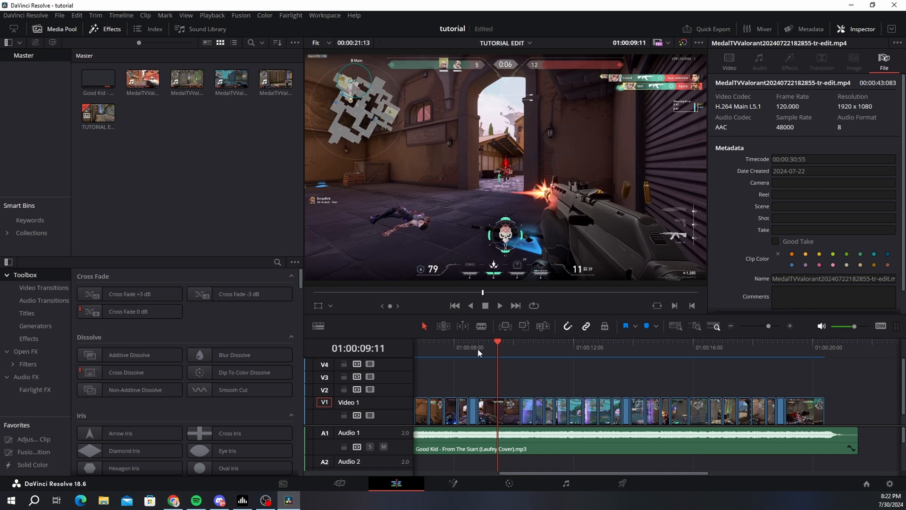
click(525, 350)
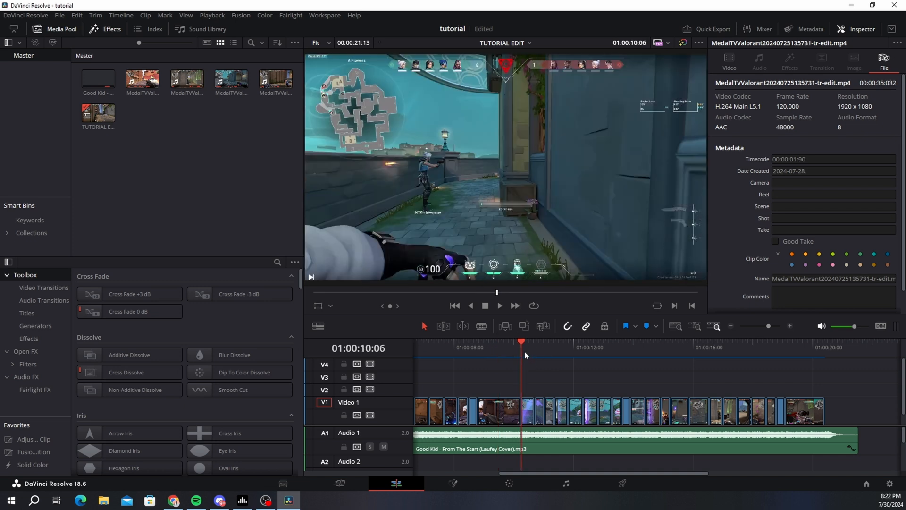
drag(533, 348, 546, 343)
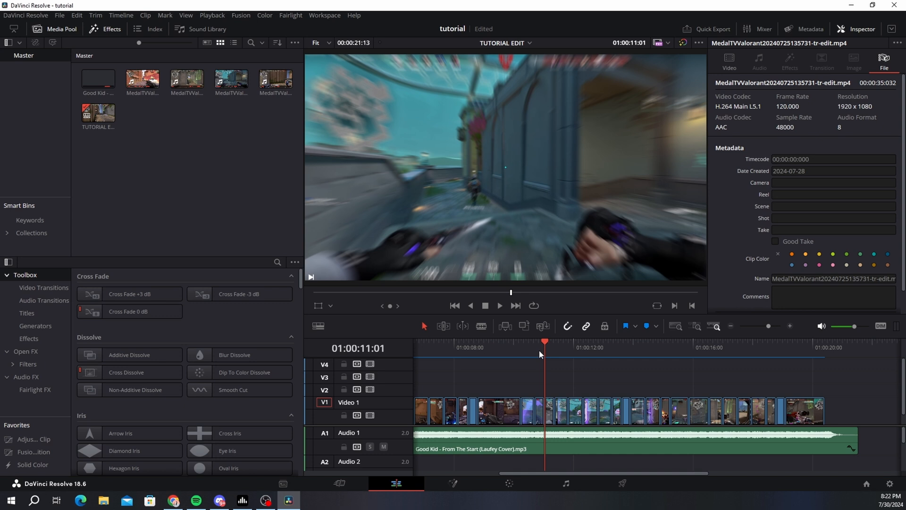
key(Right)
key(Right)
click(520, 350)
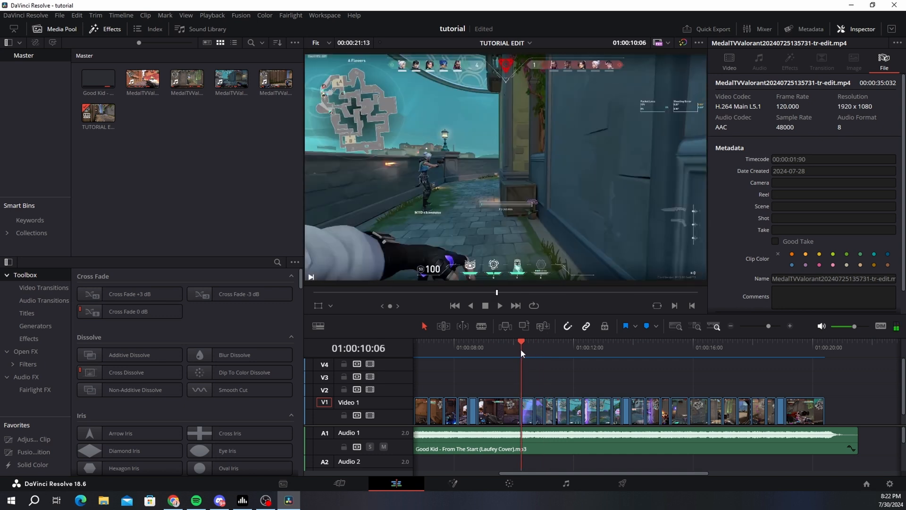
key(space)
key(space)
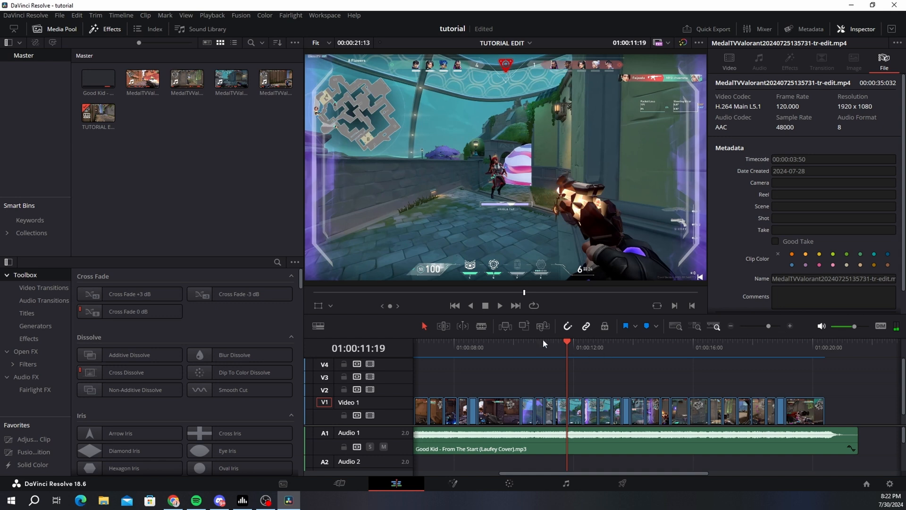
Step: Examine the clip starting at 01:00:10:17 and the cut to the next clip, comparing 01:00:11:01 with 01:00:11:00
drag(542, 343, 534, 348)
drag(769, 326, 775, 326)
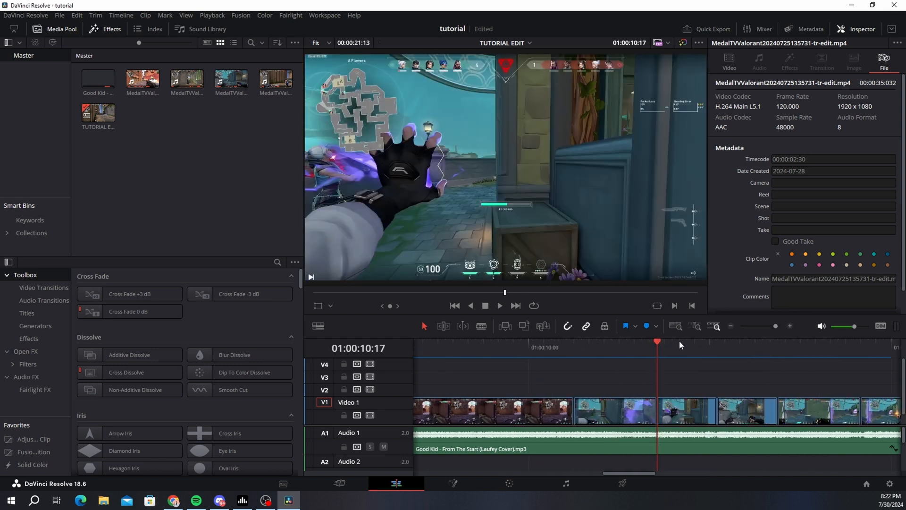
drag(674, 348, 666, 367)
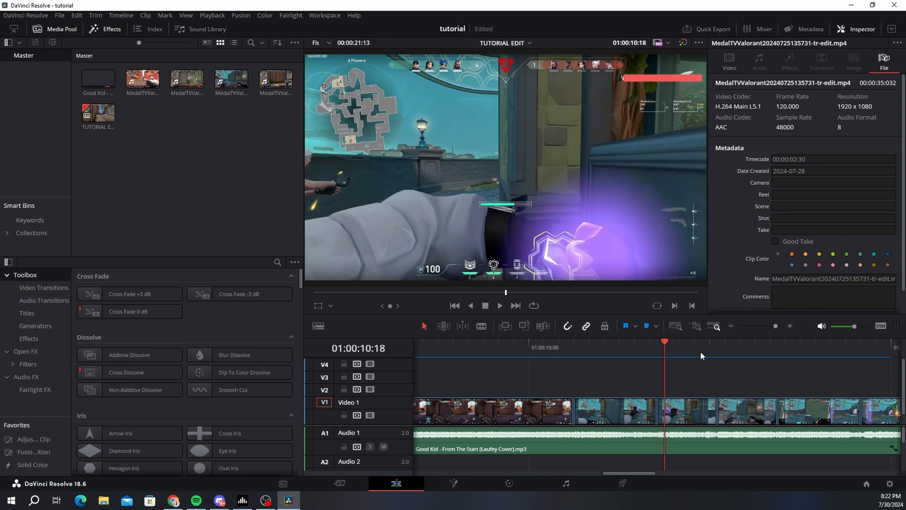
click(717, 350)
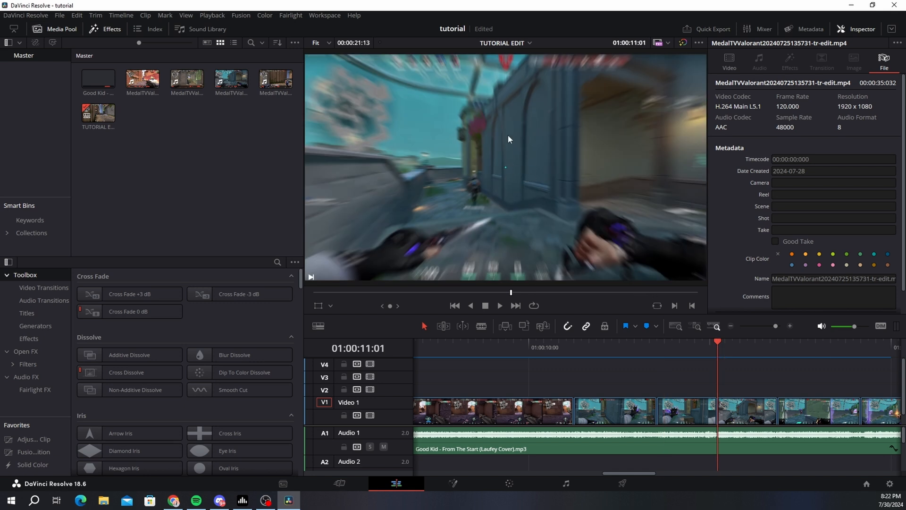
key(Left)
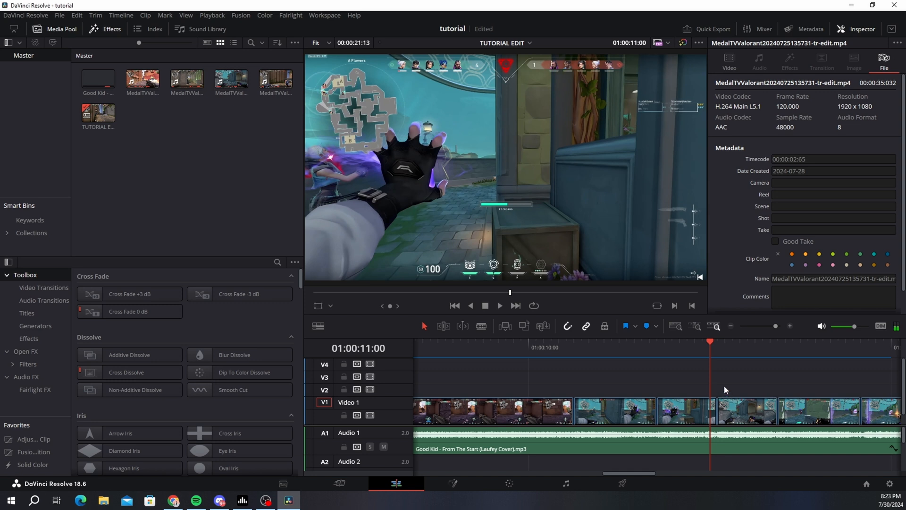
Step: Step through the clip frame by frame from 01:00:10:17 to its end at 01:00:11:00
click(660, 348)
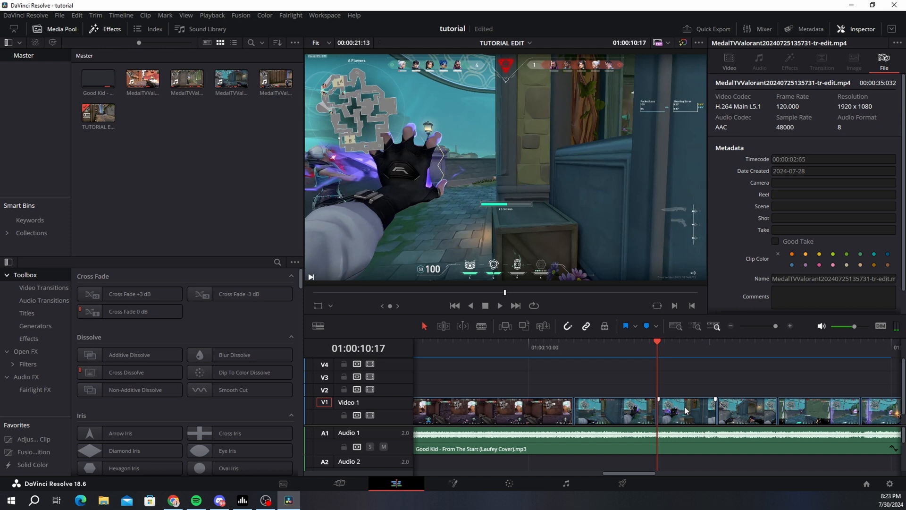
key(Right)
key(Right)
key(Right)
key(Right)
key(Right)
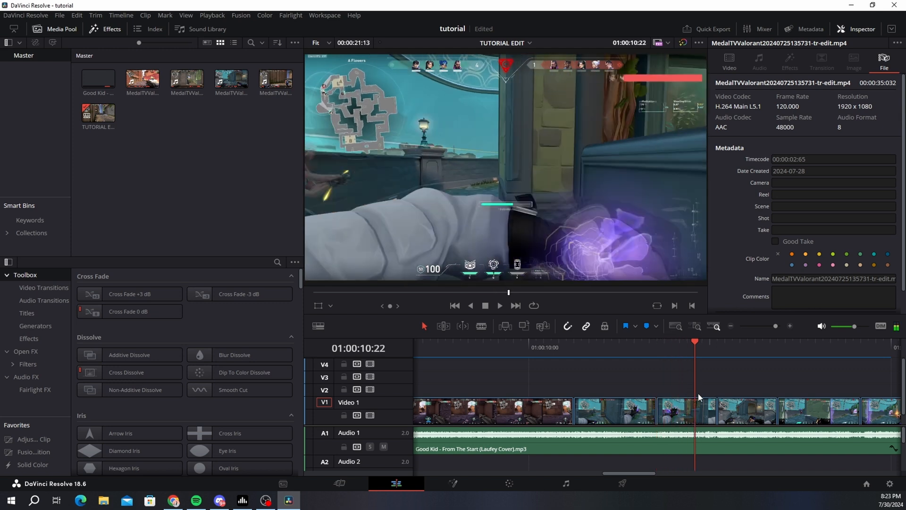
key(Right)
key(Right)
key(Right)
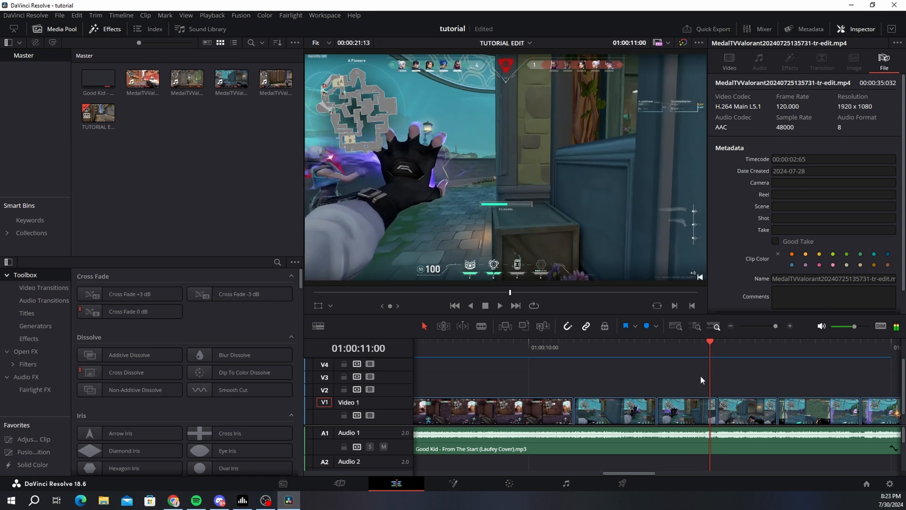
Step: Inspect this clip's Fusion composition by showing the TimeStretcher1 Source Time curve and playing the speed ramp, and return to the edit timeline
right_click(700, 417)
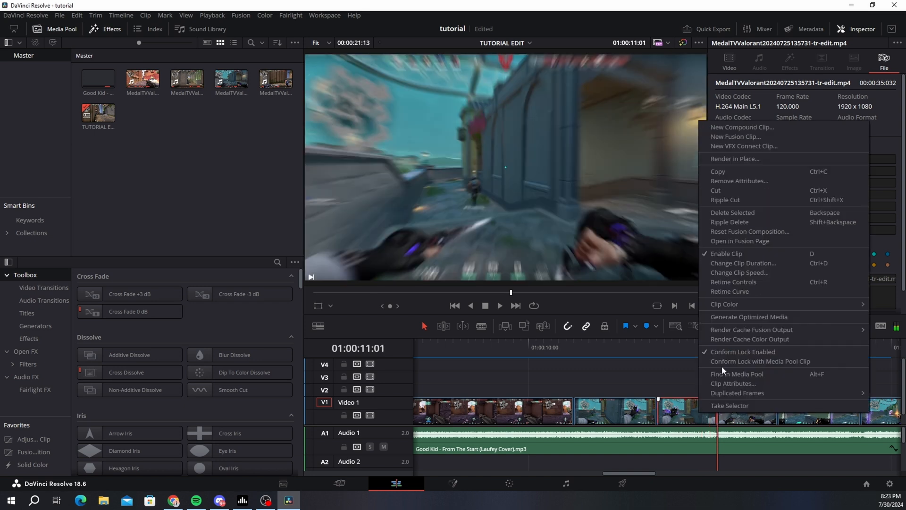
click(757, 242)
click(708, 29)
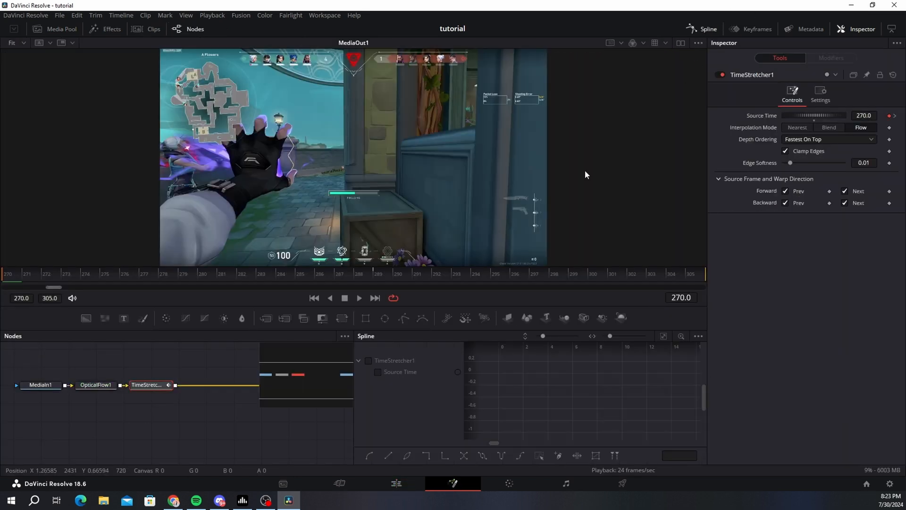
click(368, 361)
click(636, 370)
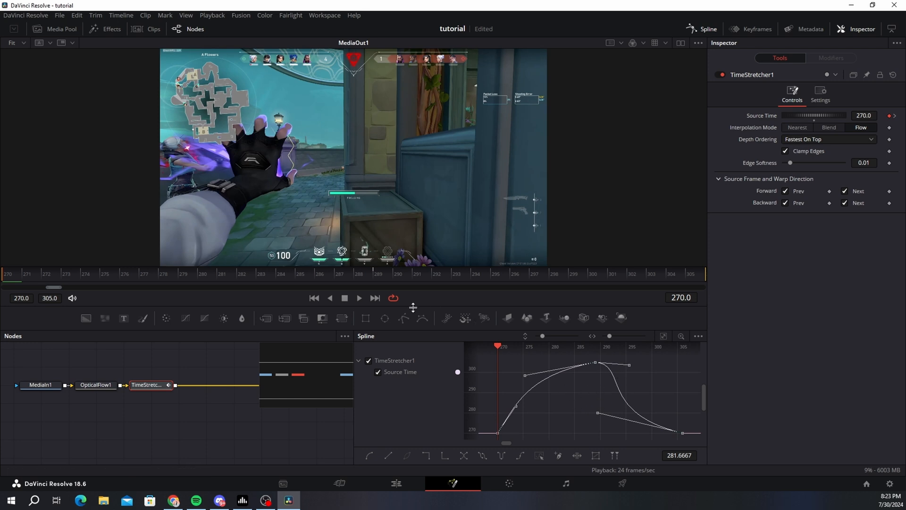
click(359, 298)
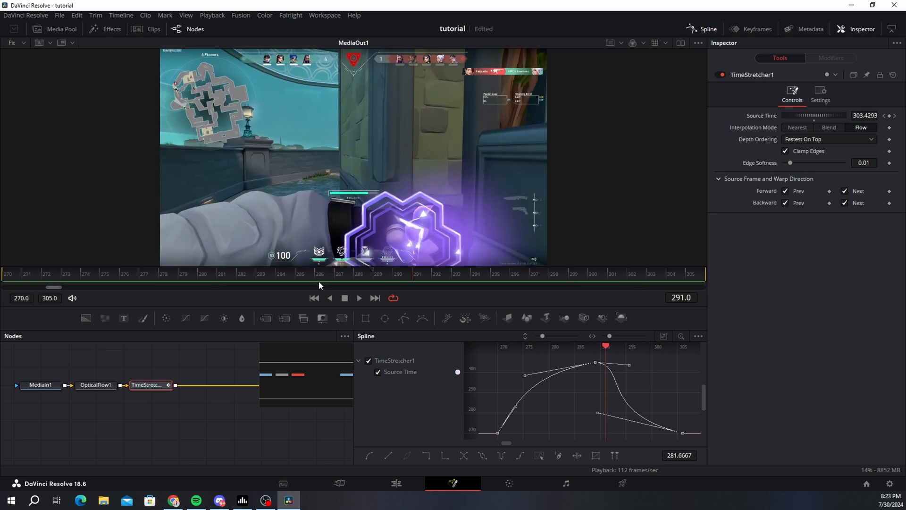
click(397, 275)
click(596, 276)
click(399, 484)
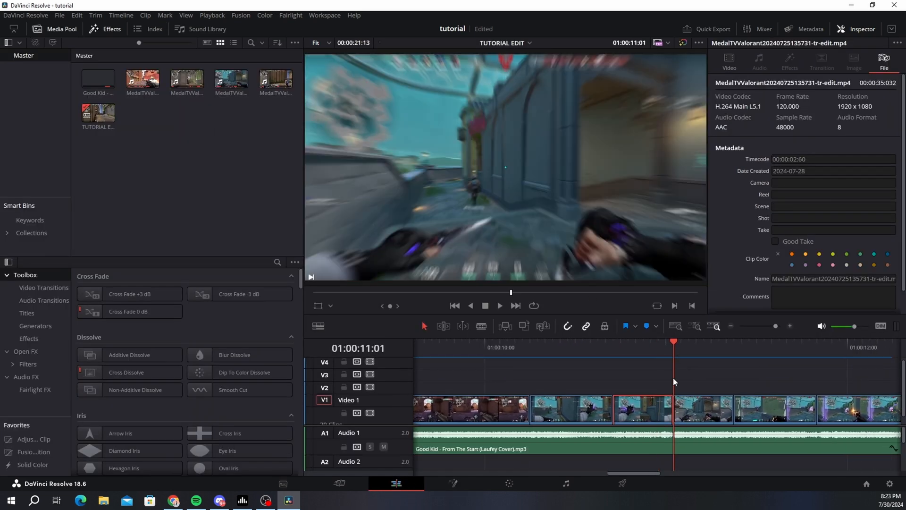
Step: Reset the Fusion composition of the clip starting at 01:00:11:01 and return to its first frame
right_click(694, 404)
click(767, 224)
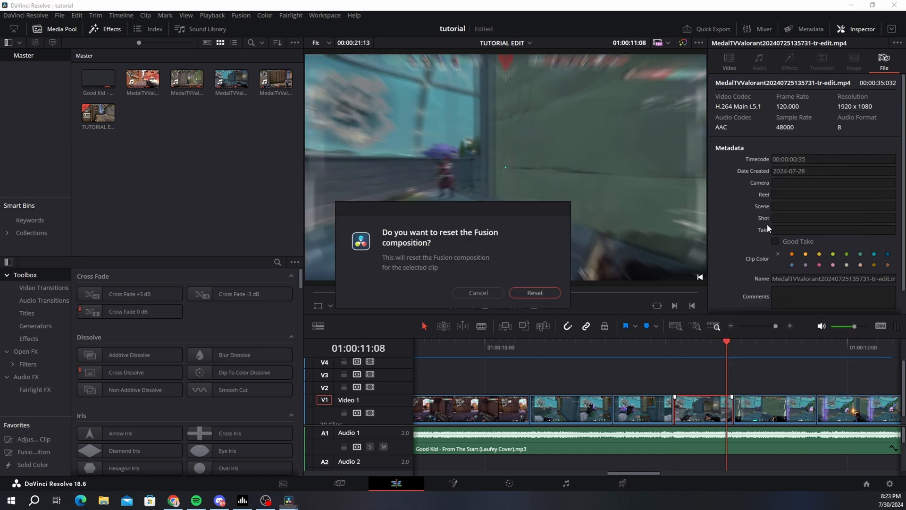
click(534, 293)
click(671, 348)
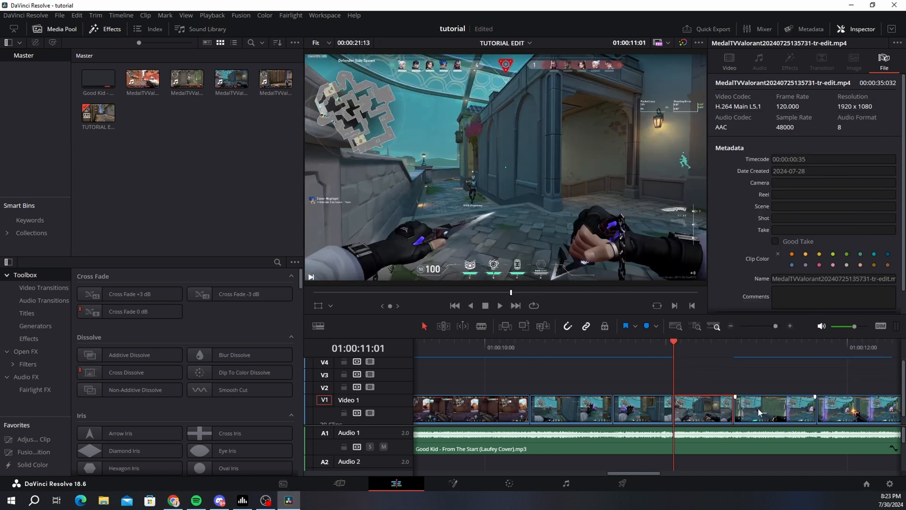
Step: Check the opening TimeStretcher1 Source Time in the Fusion composition of the clip following the reset one, and return to the edit timeline
right_click(758, 408)
click(681, 372)
click(616, 350)
click(674, 350)
right_click(757, 408)
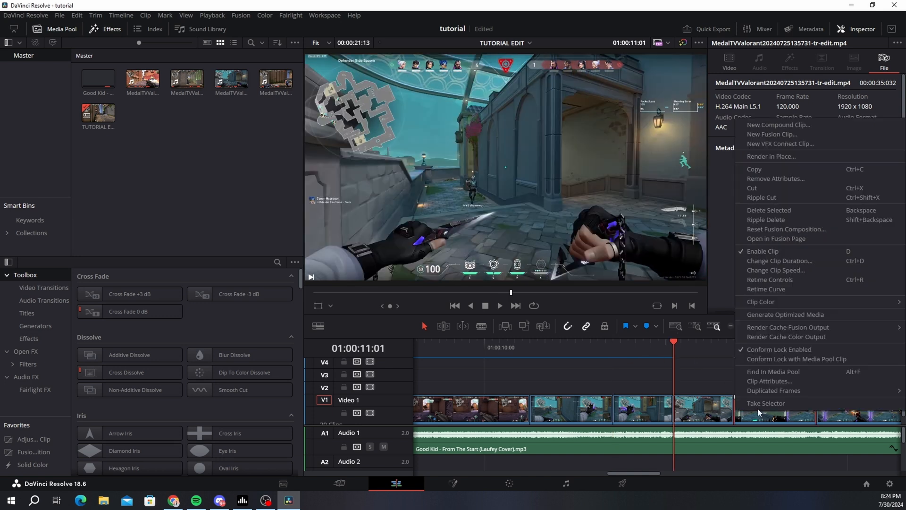
click(787, 238)
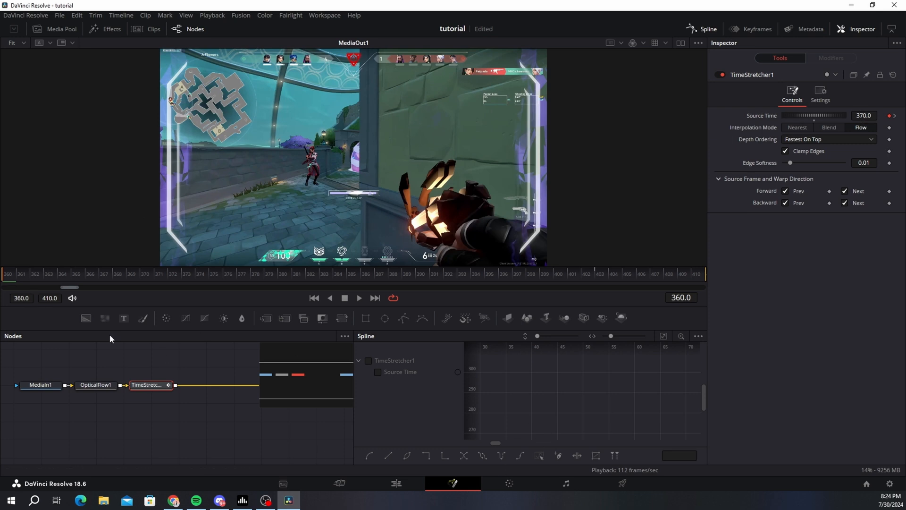
click(410, 486)
Step: Open the reset clip's Fusion composition and give its TimeStretcher1 a Sample Spread of 0.5 and a Source Time of 15 at frame 0
right_click(706, 416)
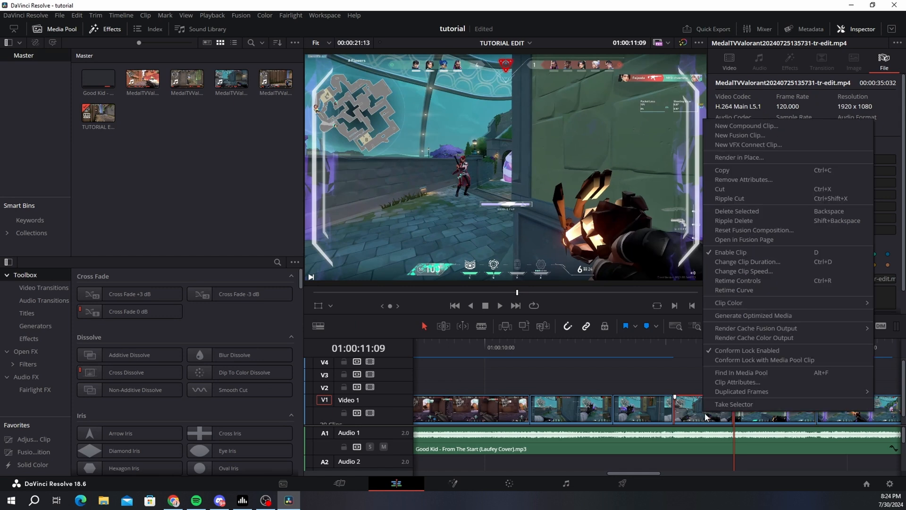
click(731, 241)
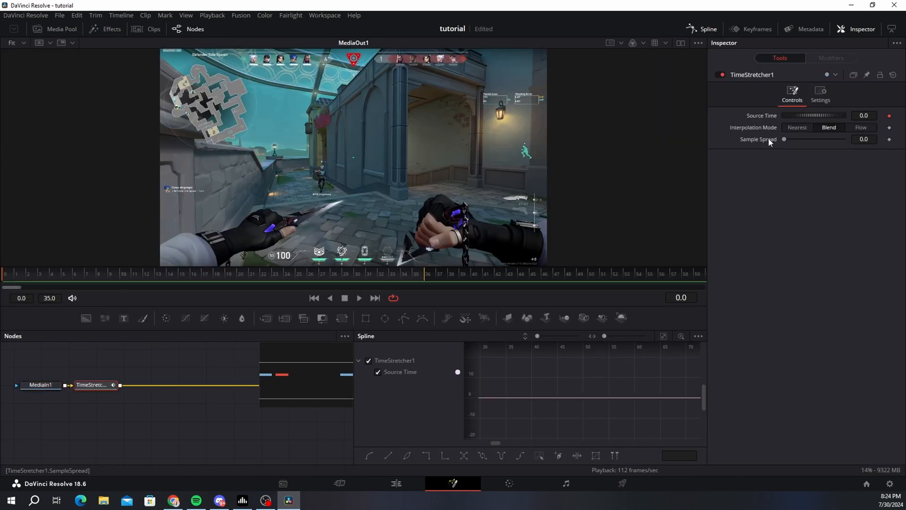
drag(785, 141, 844, 140)
click(859, 116)
text(15)
key(Tab)
Step: Keyframe the TimeStretcher1 Source Time at 360 on frame 36
click(429, 273)
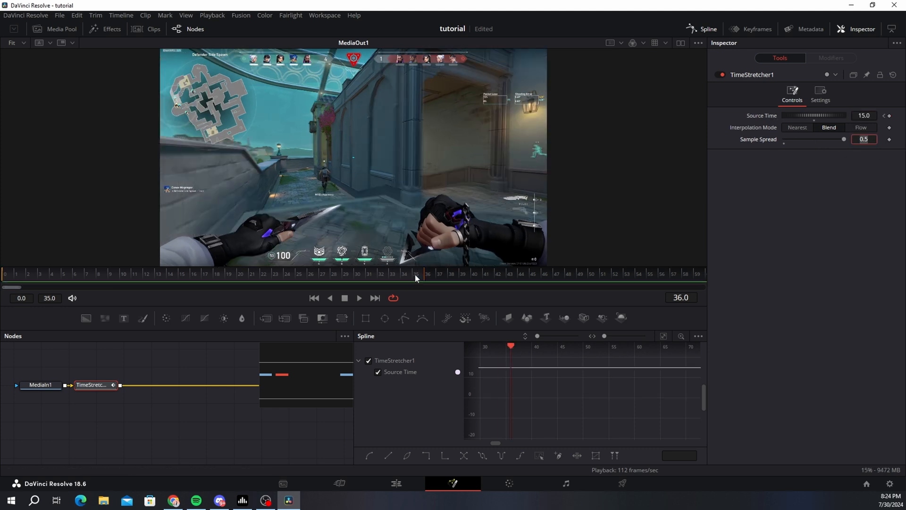
click(861, 115)
text(360)
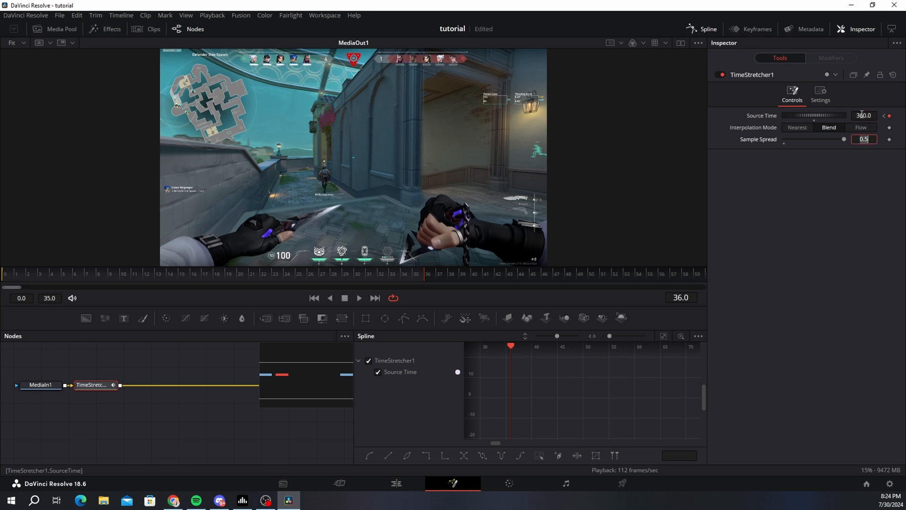
key(Tab)
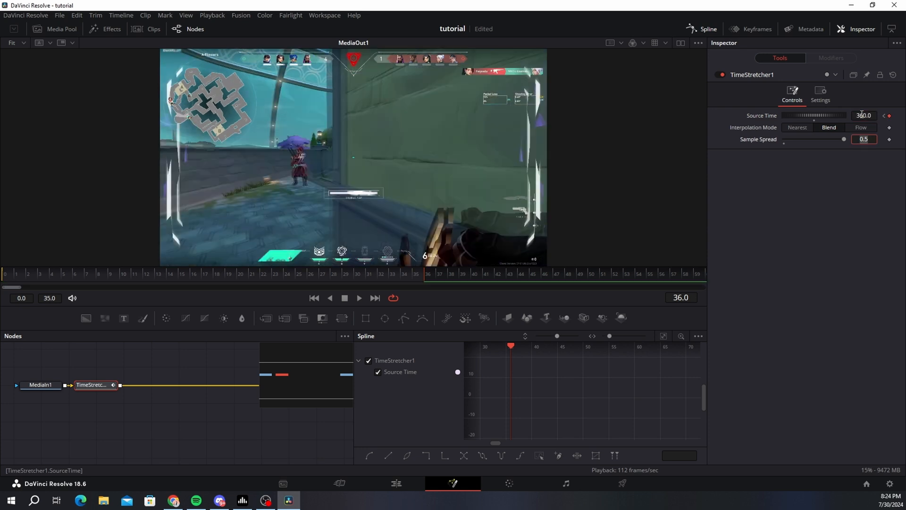
Step: Smooth the whole TimeStretcher1 Source Time curve and preview the speed ramp, checking the frames around its middle
click(663, 336)
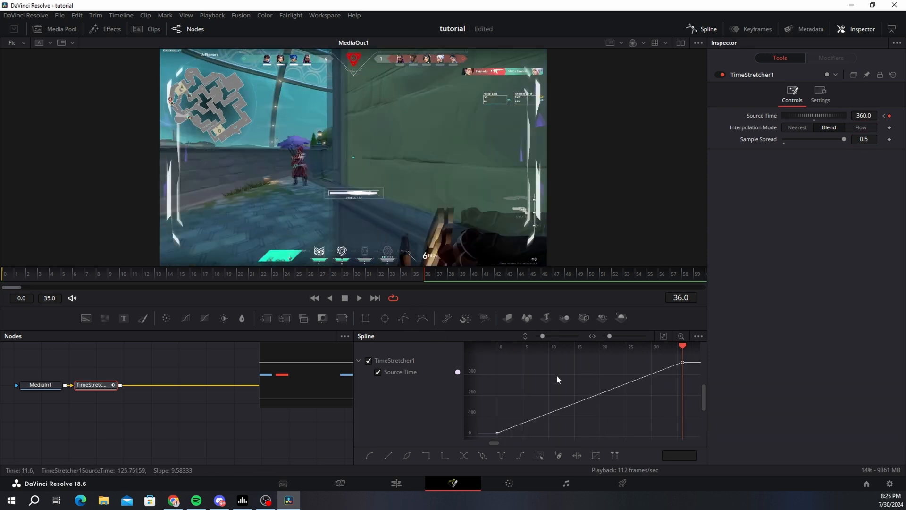
key(ctrl+a)
key(s)
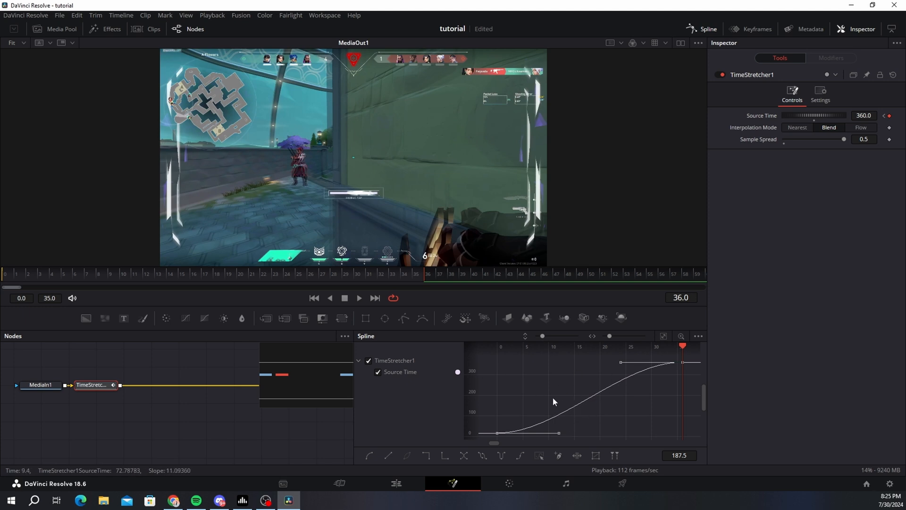
click(359, 300)
click(345, 298)
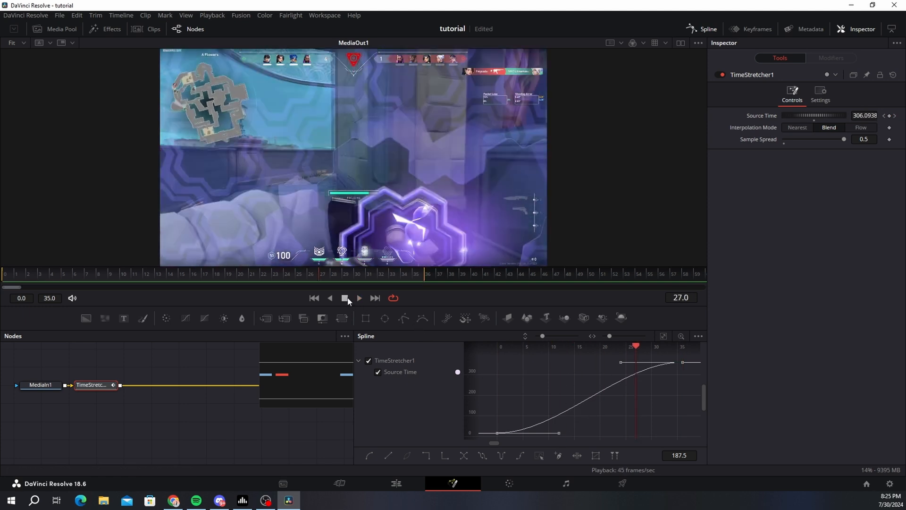
click(214, 274)
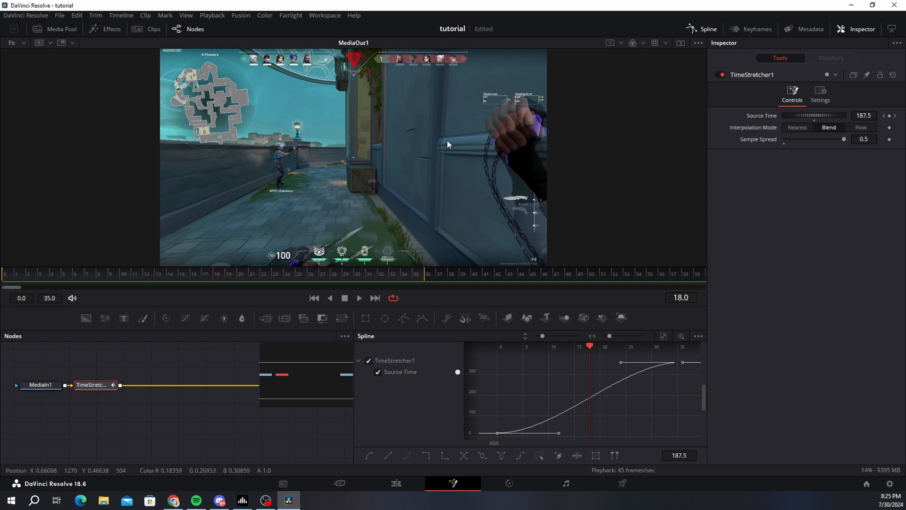
click(236, 276)
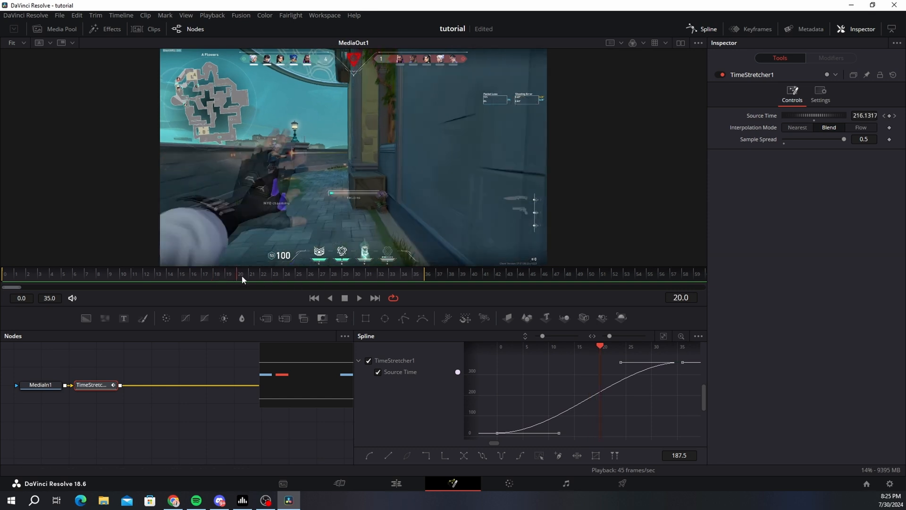
Step: Duplicate the MediaIn1 and TimeStretcher1 nodes and merge the copy over the original branch through a Merge node
click(702, 30)
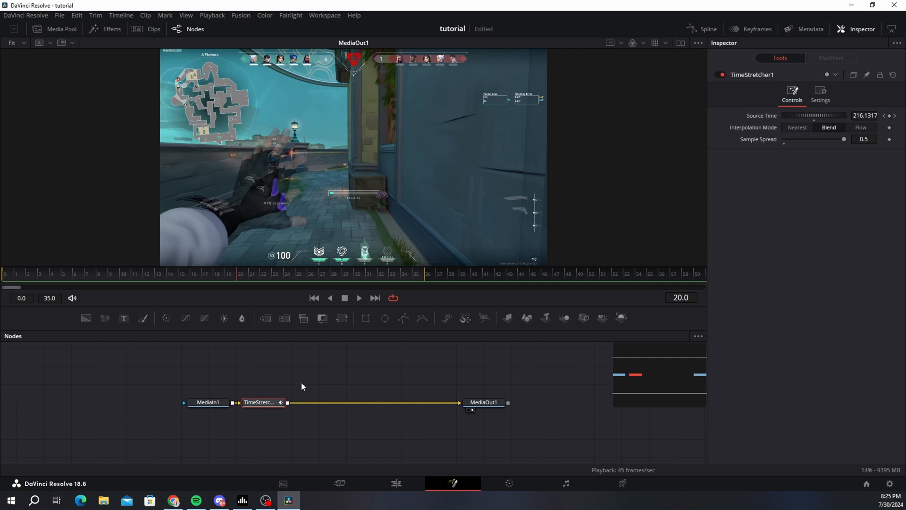
drag(195, 370, 258, 404)
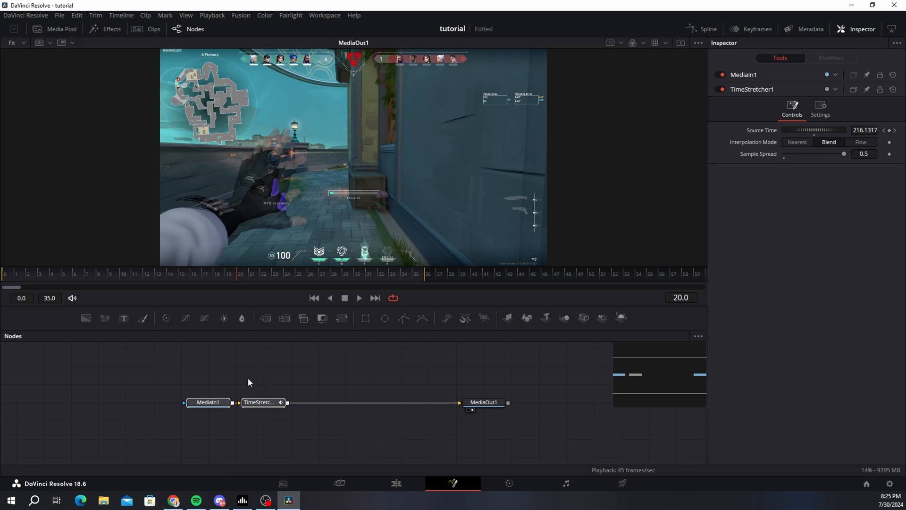
drag(242, 364, 257, 389)
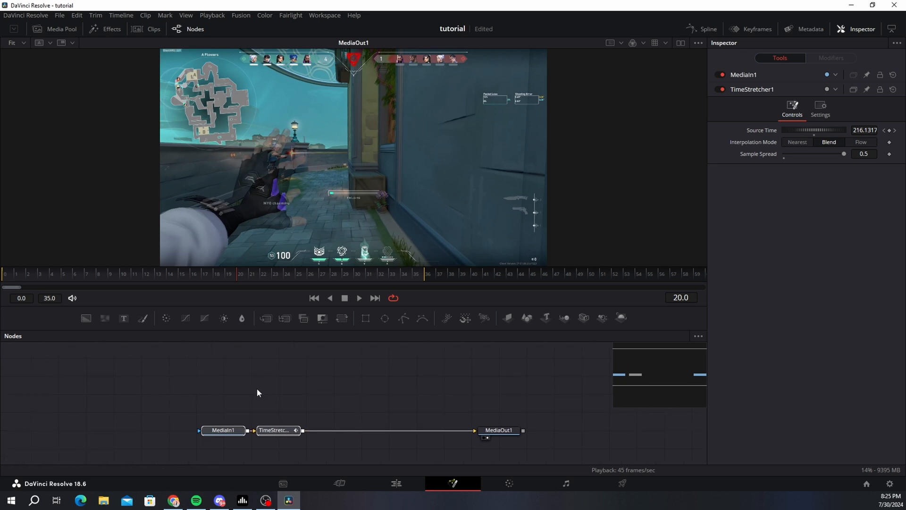
key(ctrl+v)
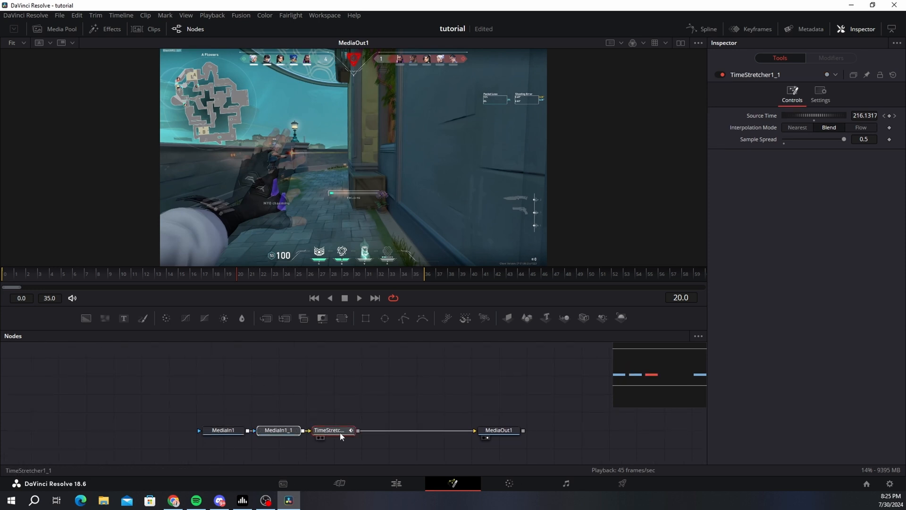
drag(340, 432, 304, 430)
click(319, 395)
drag(195, 369, 222, 387)
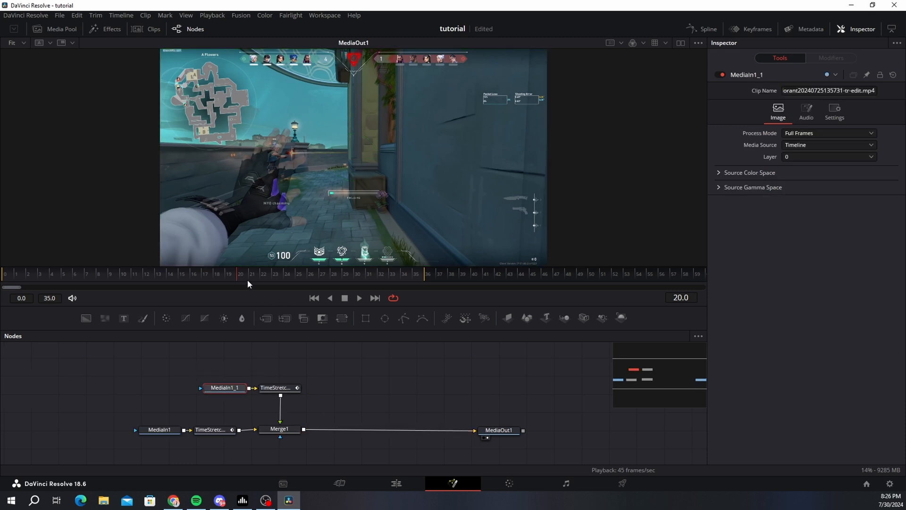
Step: Return to frame 0 and set Merge1 to a Blend of 0.25 and a Size of 1.1
drag(247, 281, 11, 265)
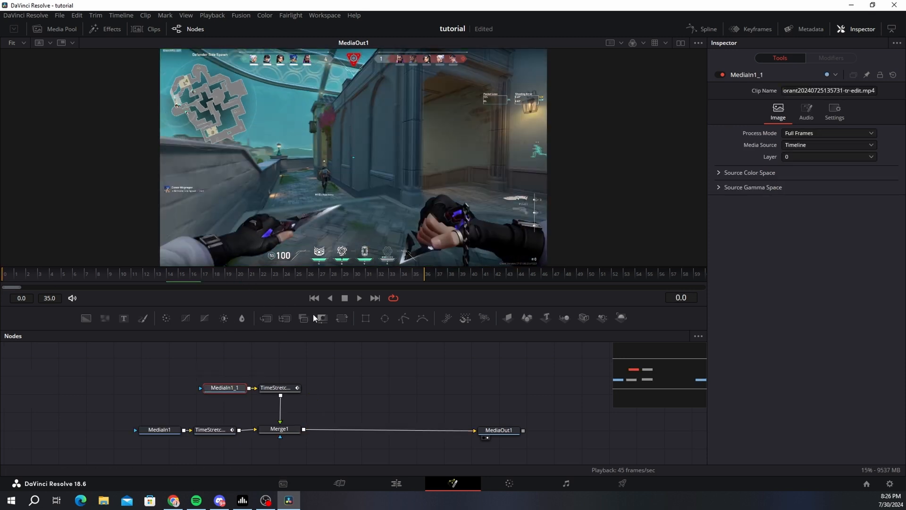
click(283, 428)
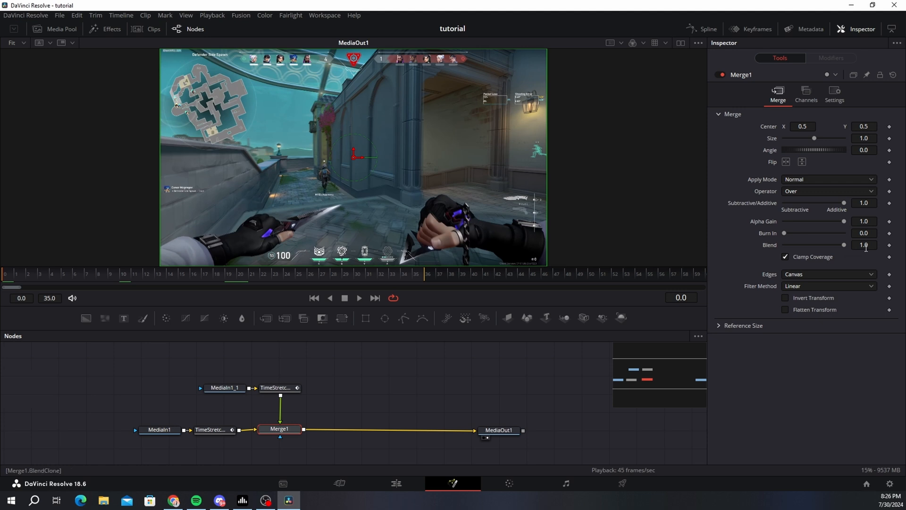
click(867, 246)
text(0.25)
key(Tab)
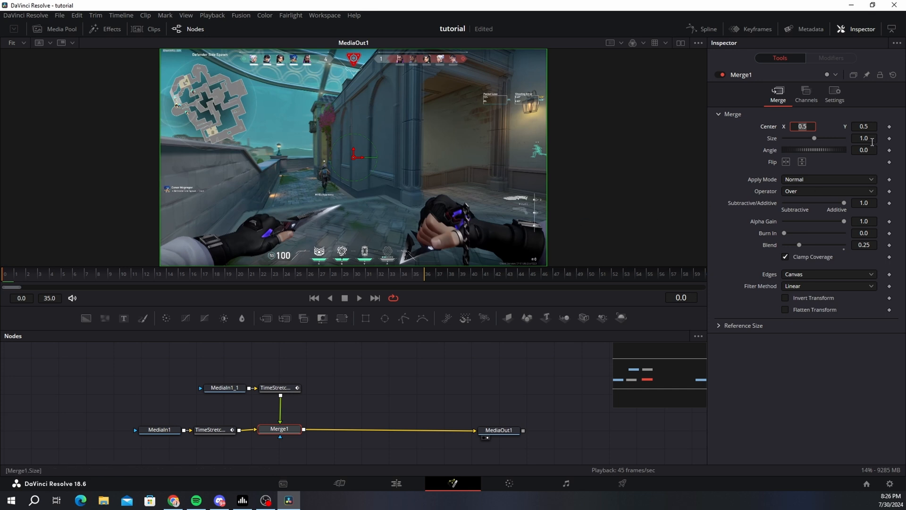
click(868, 141)
key(Tab)
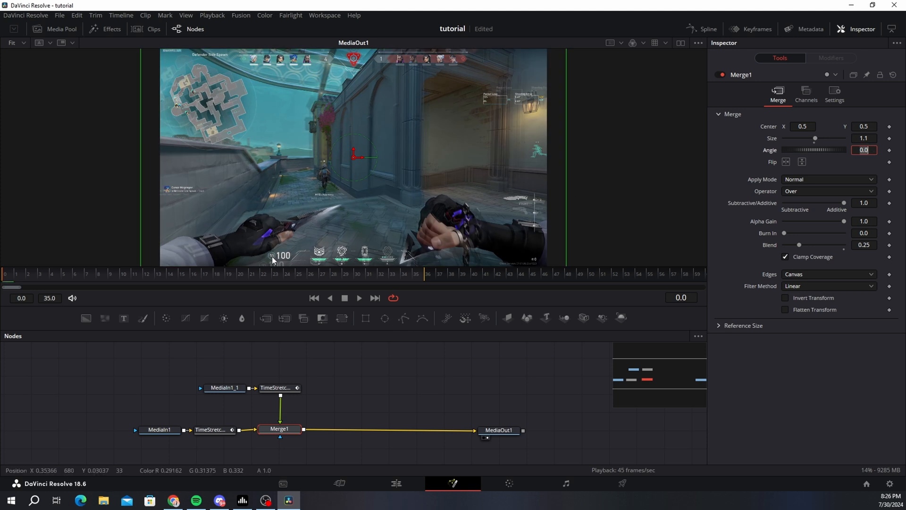
Step: Change the duplicated TimeStretcher1_1 Source Time keyframes to 5 at frame 0 and 350 at frame 36
click(281, 389)
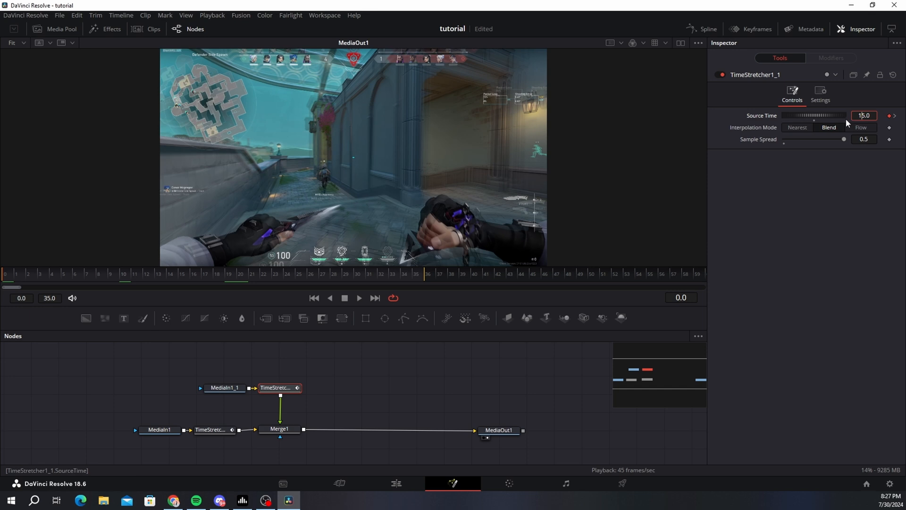
key(BackSpace)
key(Tab)
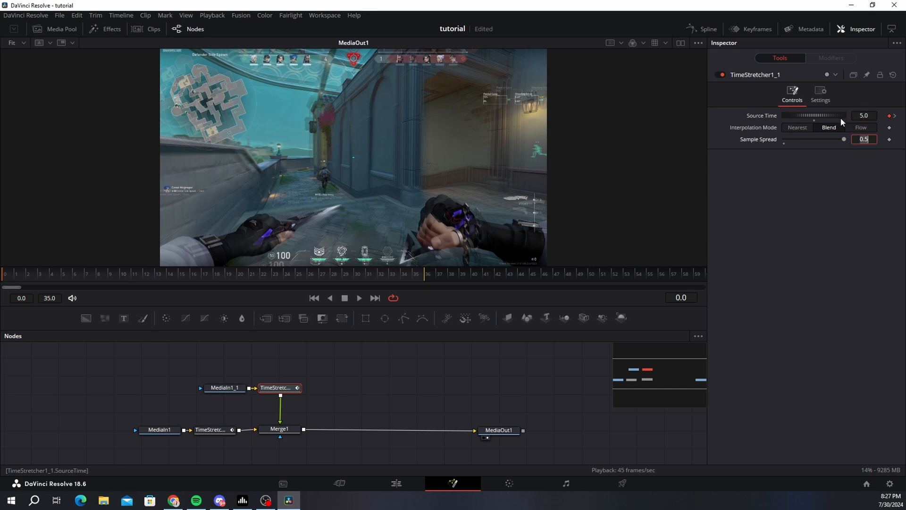
click(895, 116)
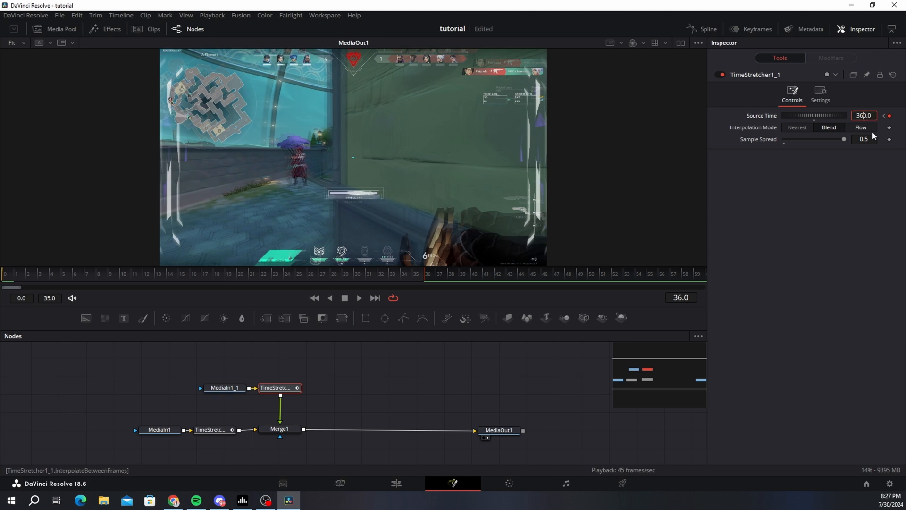
text(5)
key(Tab)
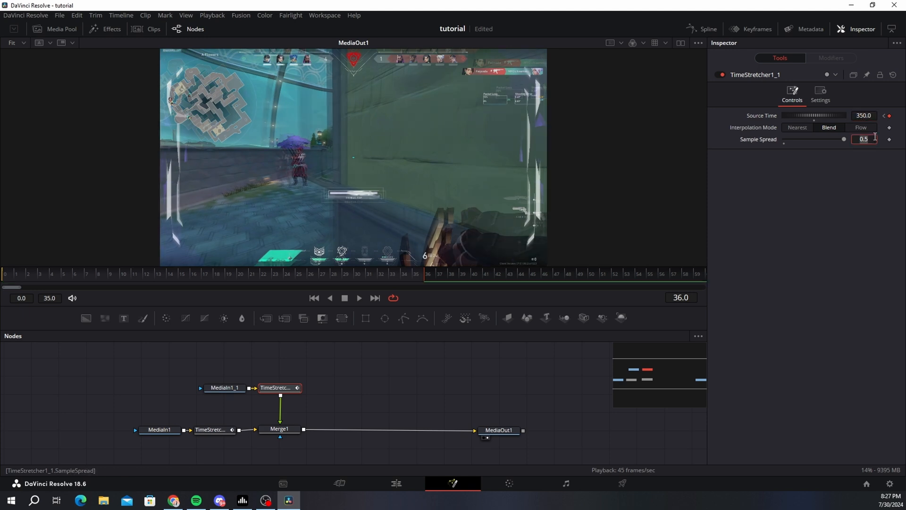
Step: Play the merged speed ramp and scrub to frame 27 to check the ghosted overlay
click(359, 298)
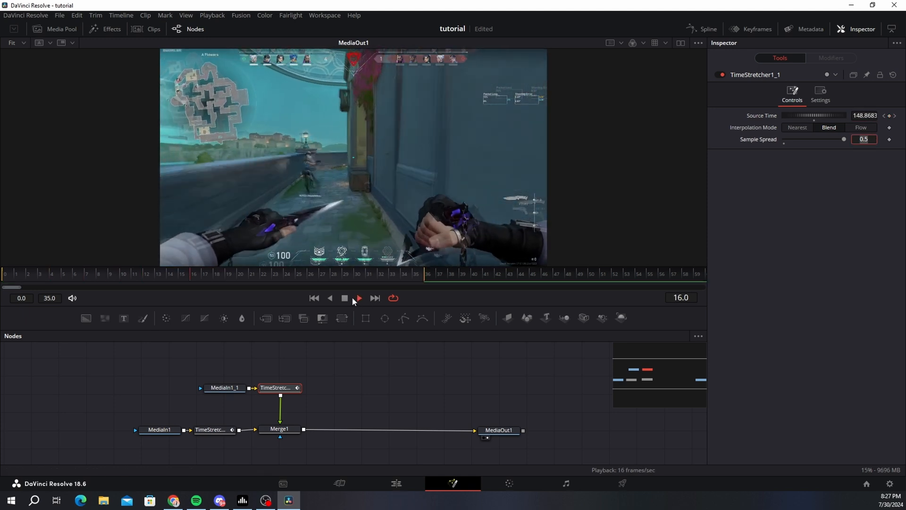
click(343, 298)
drag(252, 279, 319, 283)
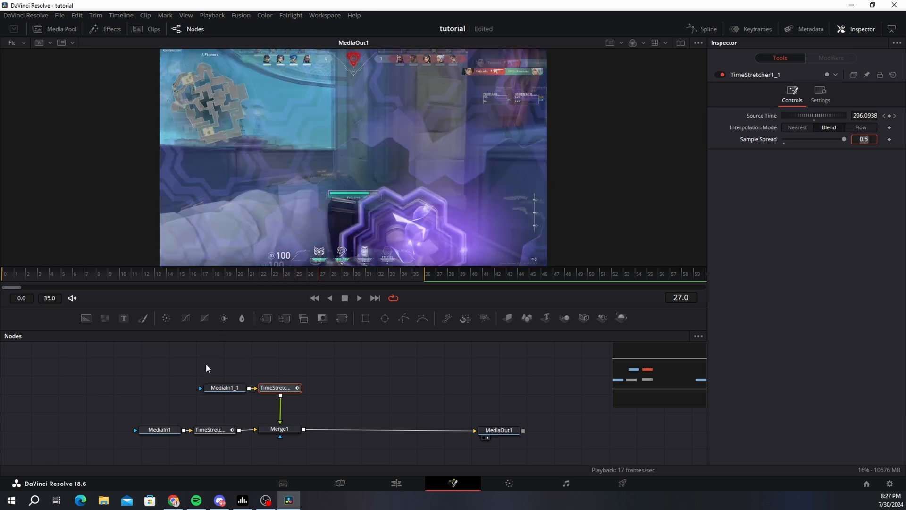
Step: Duplicate the MediaIn1_1 and TimeStretcher1_1 nodes and merge the new copy over Merge1's output, placing Merge2 in line before MediaOut1
drag(206, 364, 292, 400)
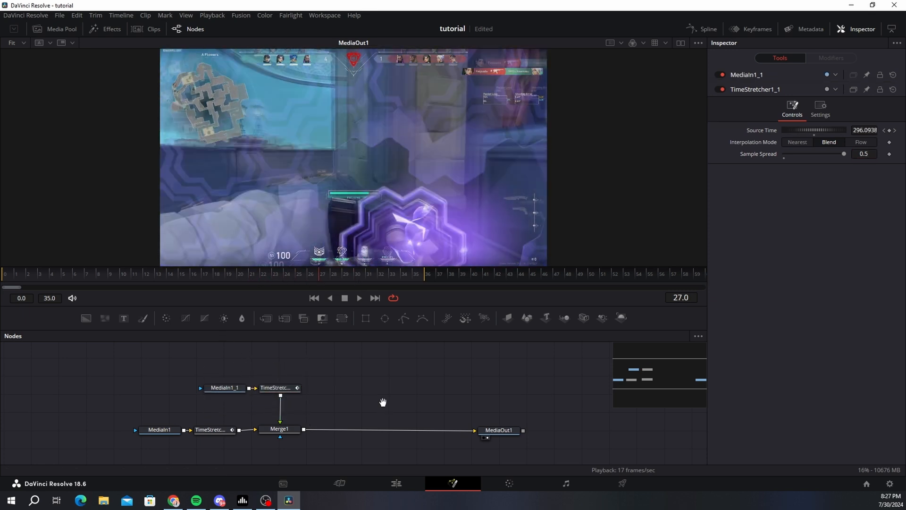
key(ctrl+c)
key(ctrl+v)
drag(394, 449, 405, 405)
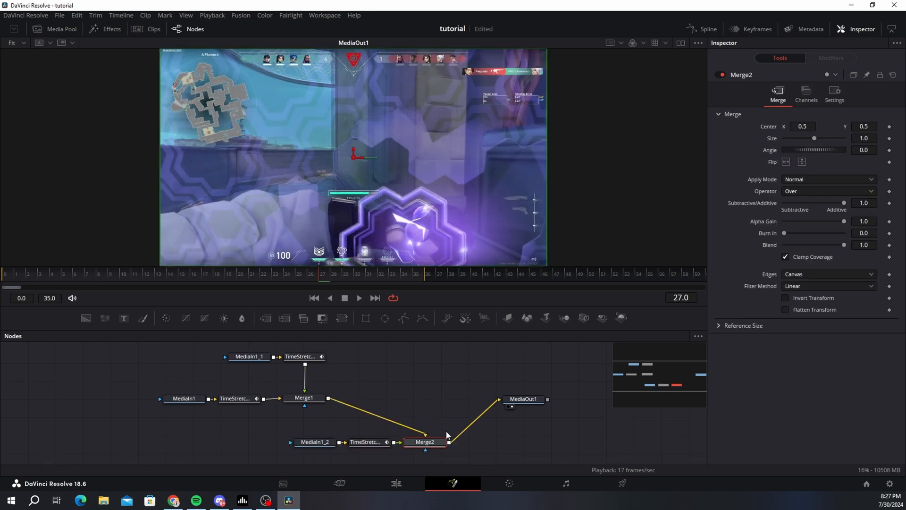
drag(425, 441, 371, 397)
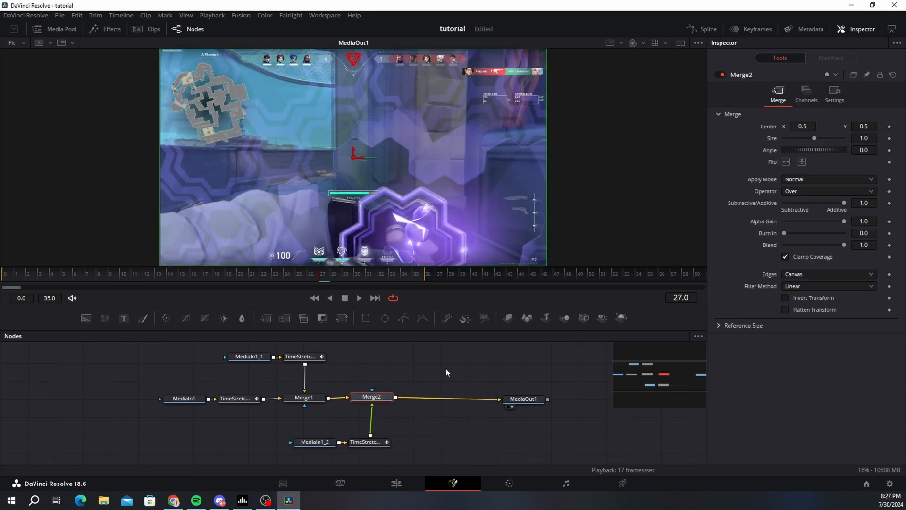
Step: Set the Merge2 node's blend to 0.25 and its size to 1.1
click(874, 244)
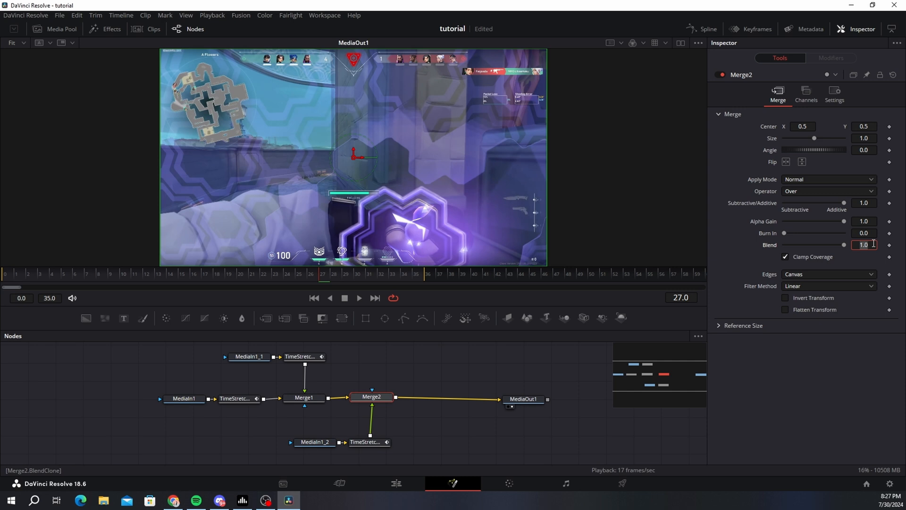
text(0.25)
key(Return)
click(874, 139)
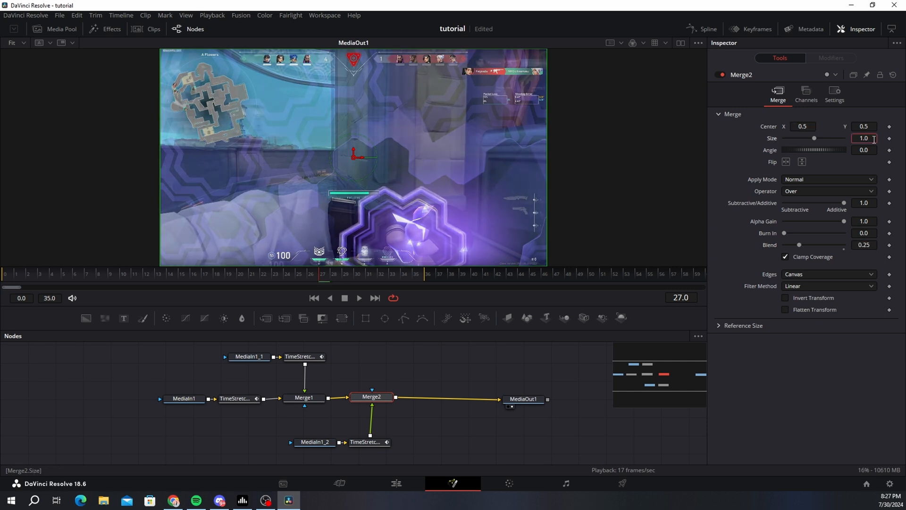
Step: Set TimeStretcher1_2's source time keyframes to 15 at frame 0 and 370 at frame 36
click(315, 441)
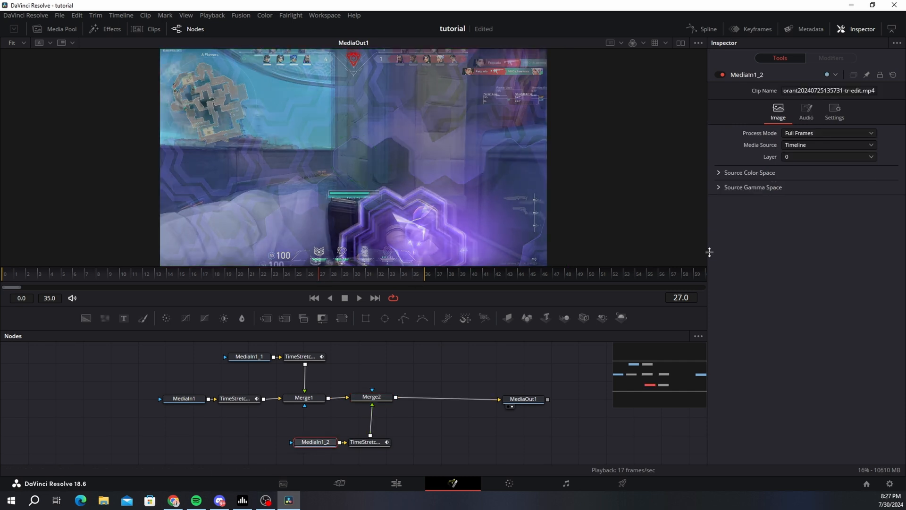
click(365, 442)
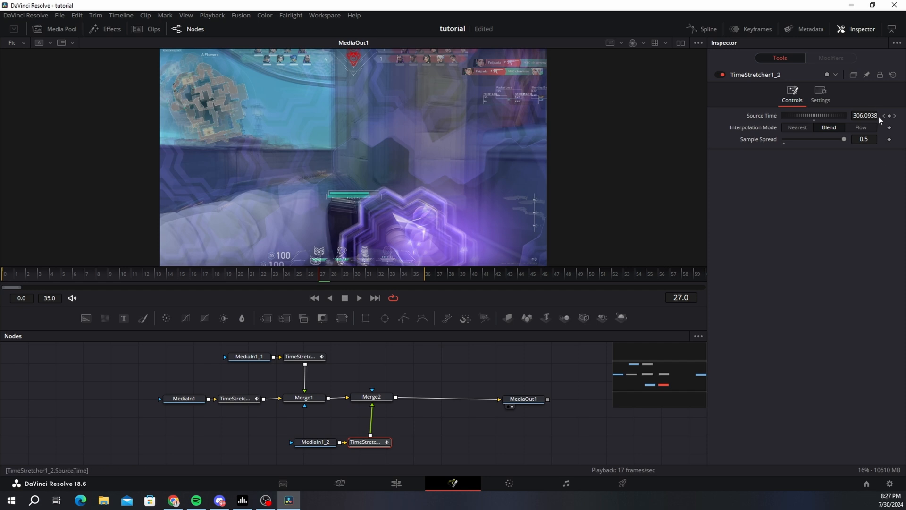
click(876, 116)
key(Return)
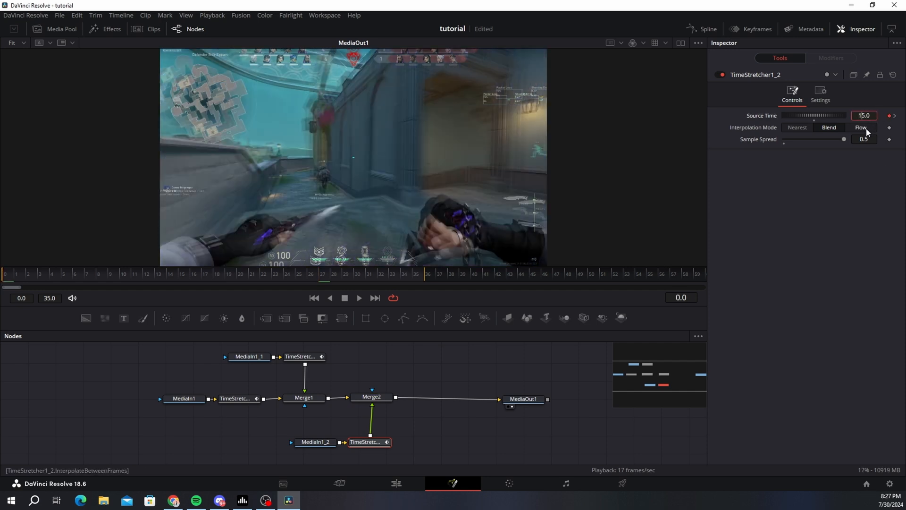
key(Tab)
click(894, 116)
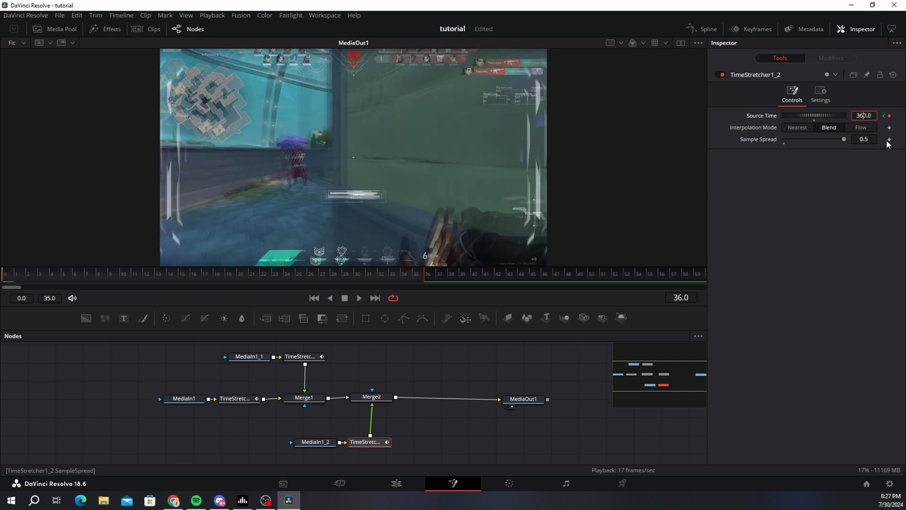
key(BackSpace)
text(7)
key(Tab)
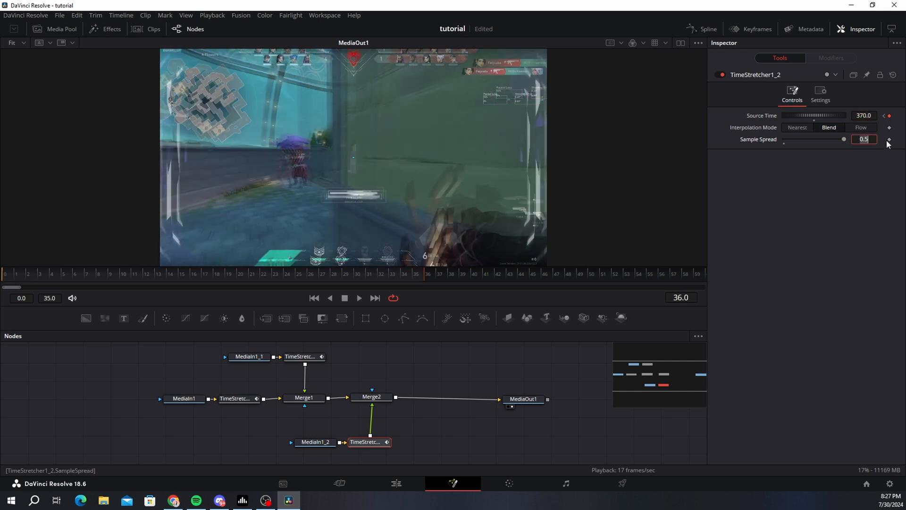
Step: Play back and scrub through the layered composition to check the offset copies
click(358, 298)
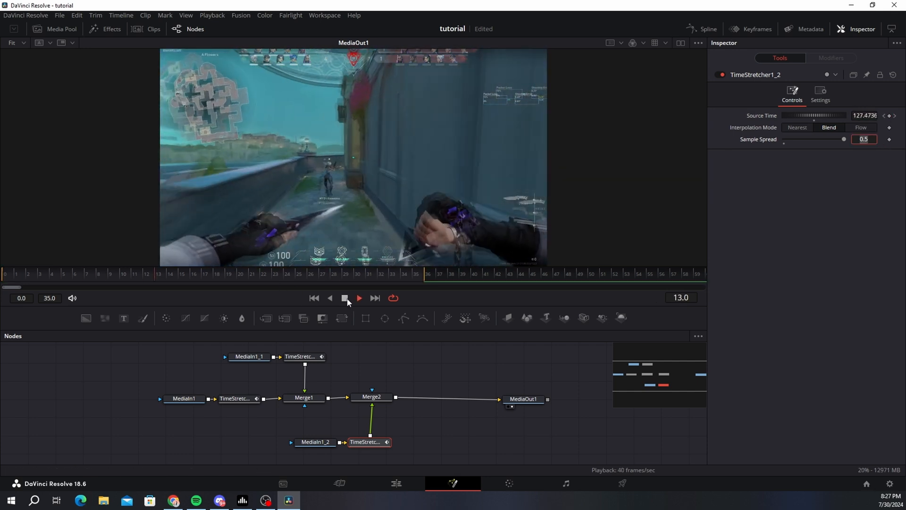
click(344, 298)
drag(285, 278, 345, 271)
Step: Move MediaOut1 away to make room, insert a Color Corrector after Merge2, and reduce its saturation to 0
drag(531, 402, 583, 394)
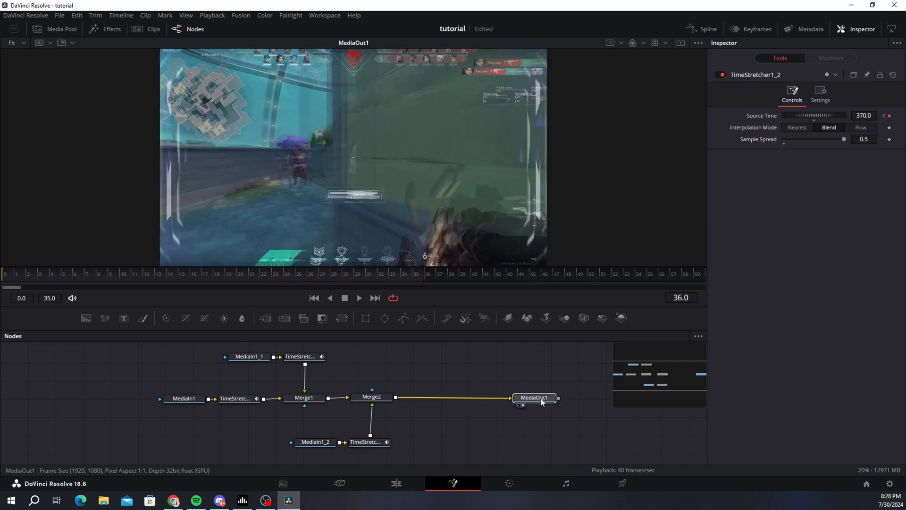
click(380, 400)
key(shift+space)
text(cc)
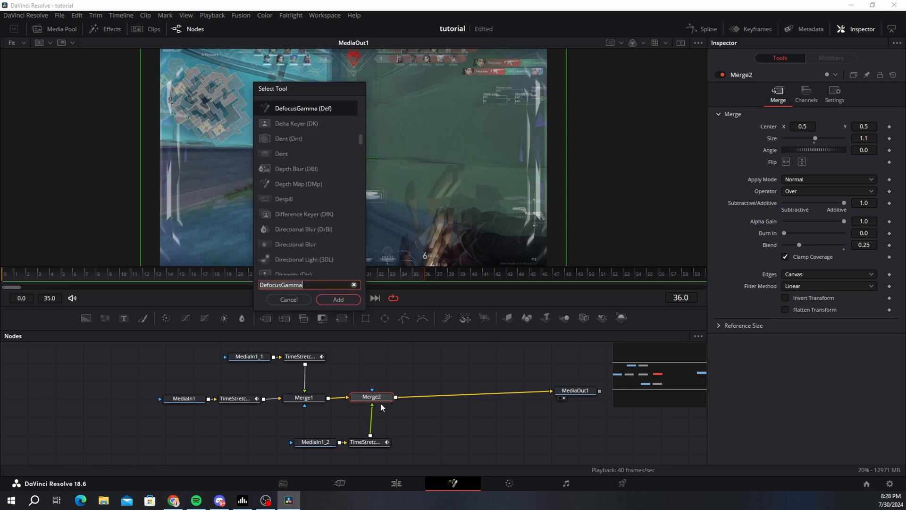
key(Return)
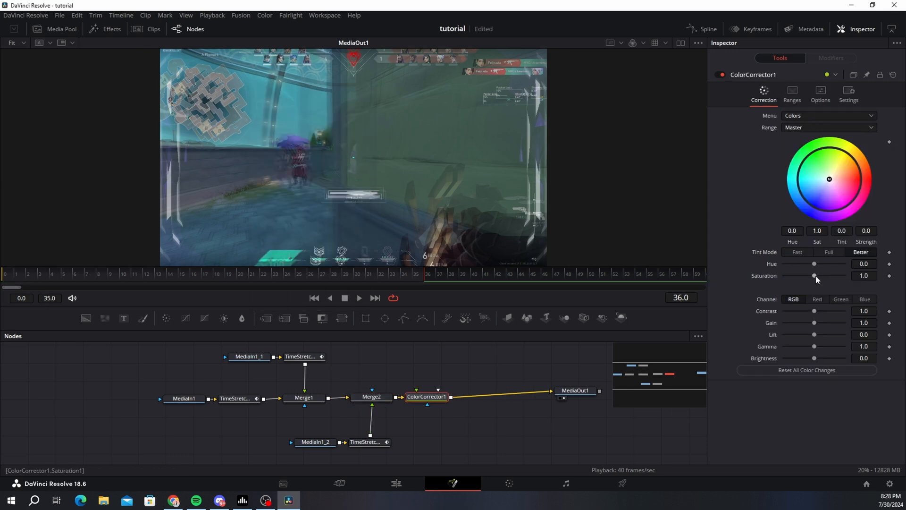
drag(816, 279, 780, 280)
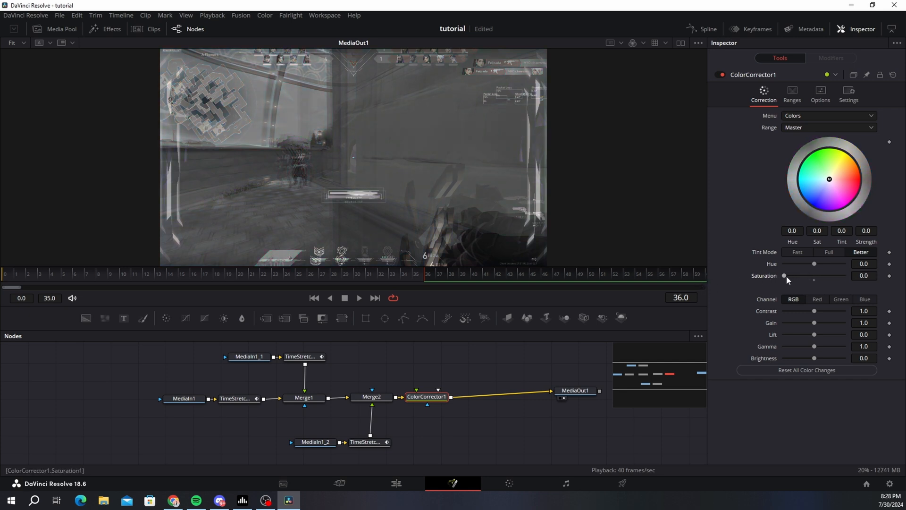
Step: Play back the desaturated composition and review the Merge1 and ColorCorrector1 settings
click(359, 300)
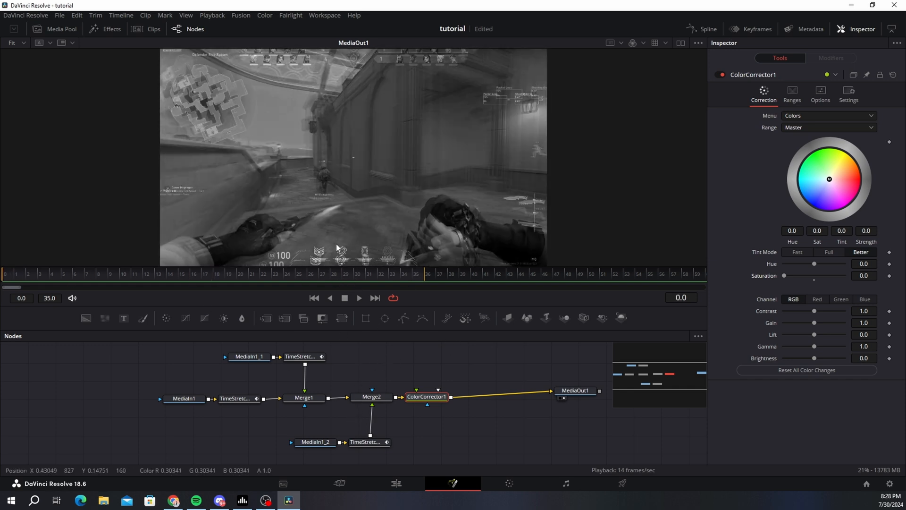
click(301, 401)
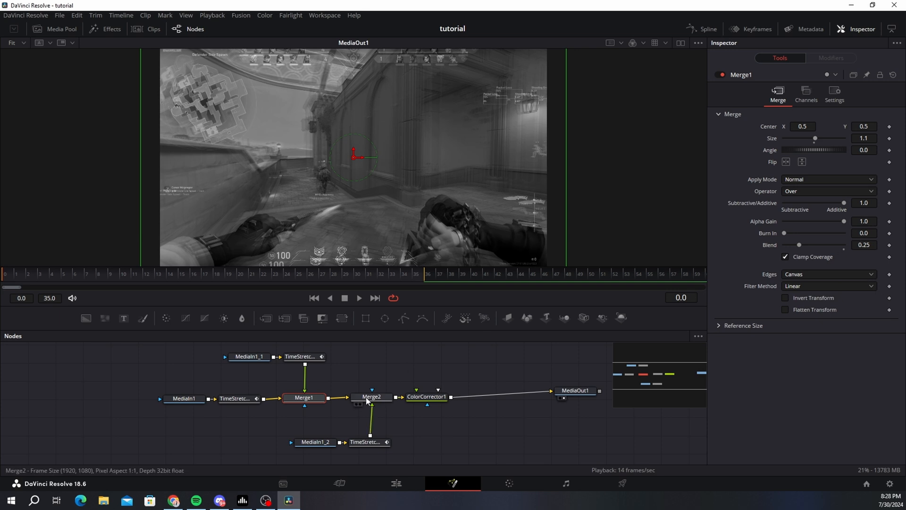
click(427, 397)
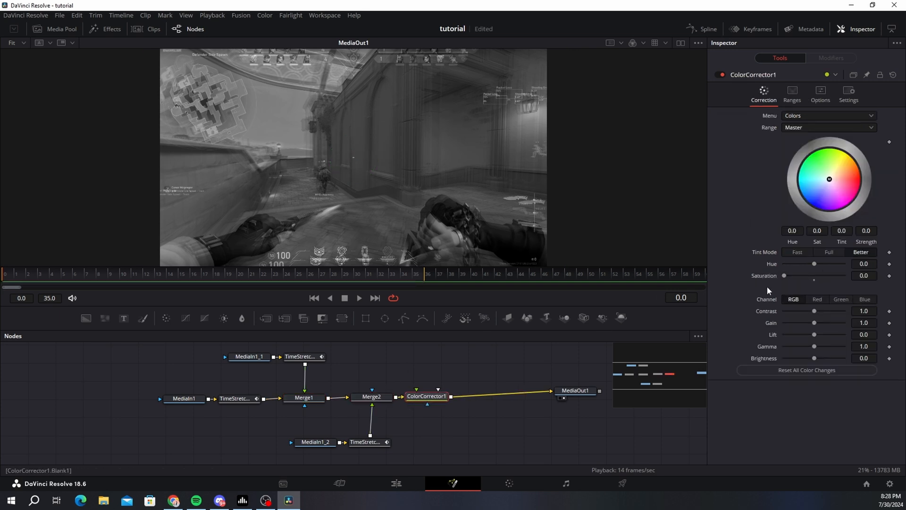
click(308, 399)
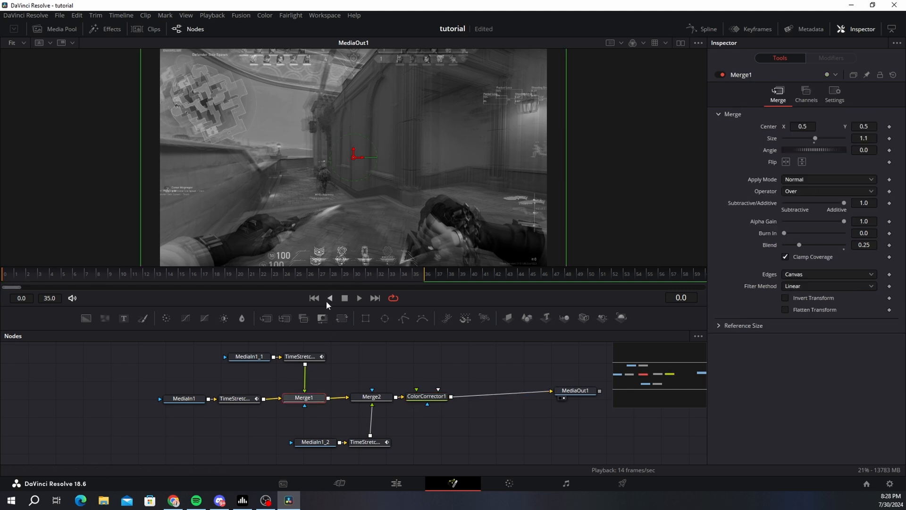
click(384, 363)
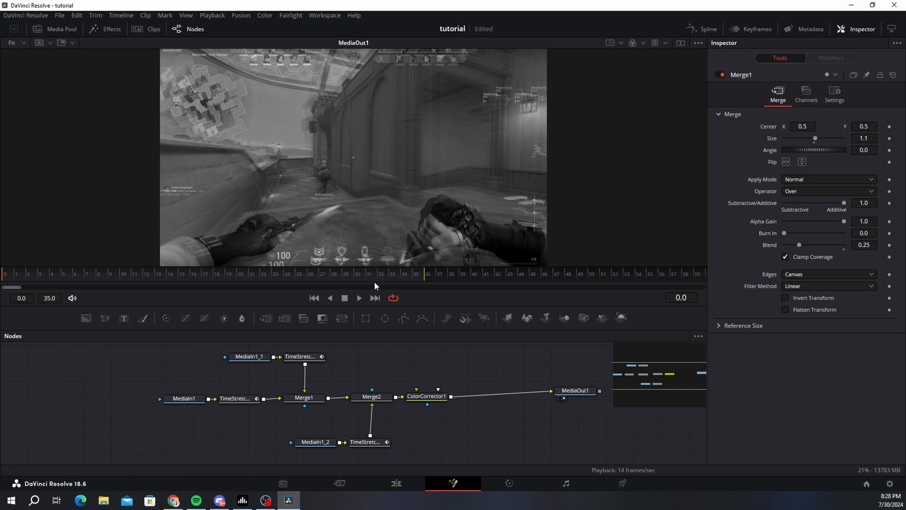
click(359, 298)
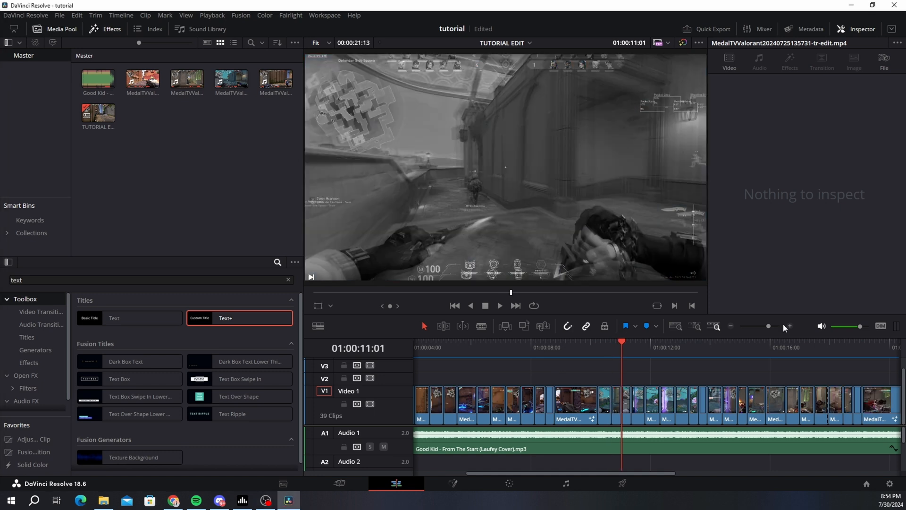
Step: Open the black-and-white clip starting at 01:00:11:01 in the Fusion page
click(775, 327)
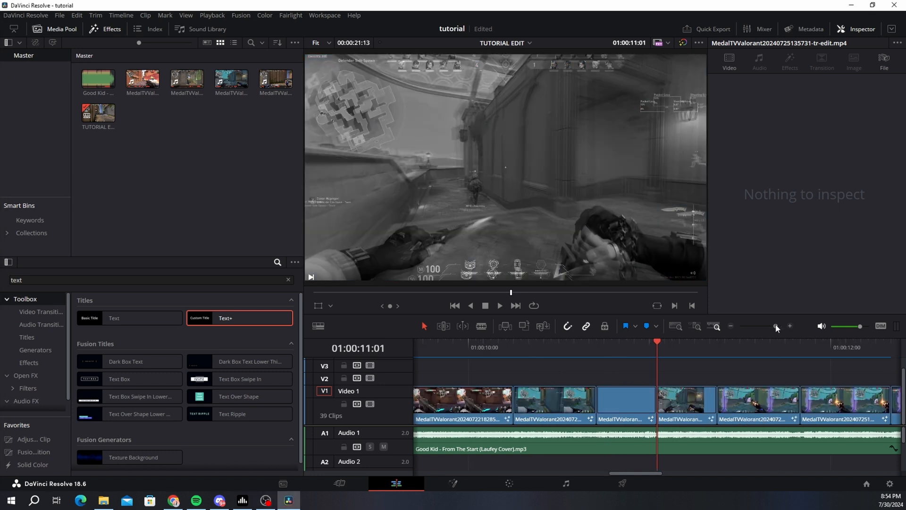
right_click(722, 399)
click(755, 226)
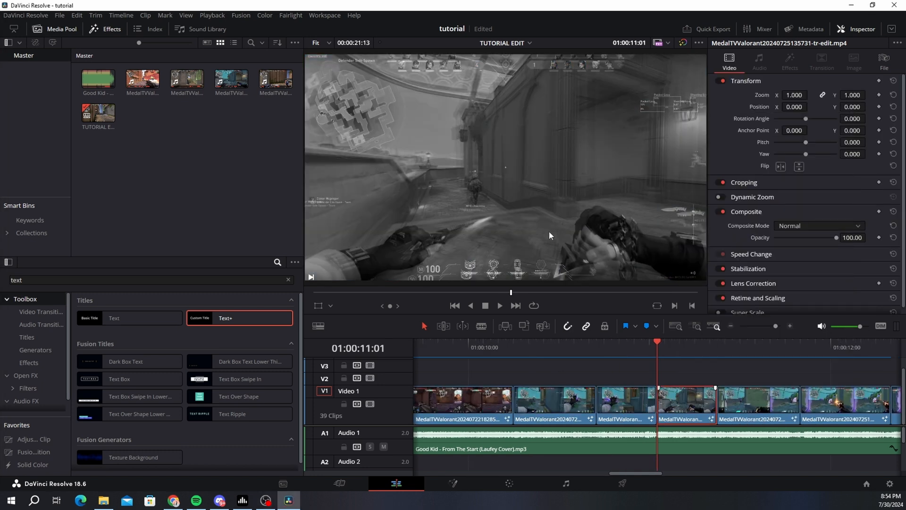
Step: Insert a Zoom Blur node between ColorCorrector1 and MediaOut1, and return to the edit page
drag(412, 422, 474, 425)
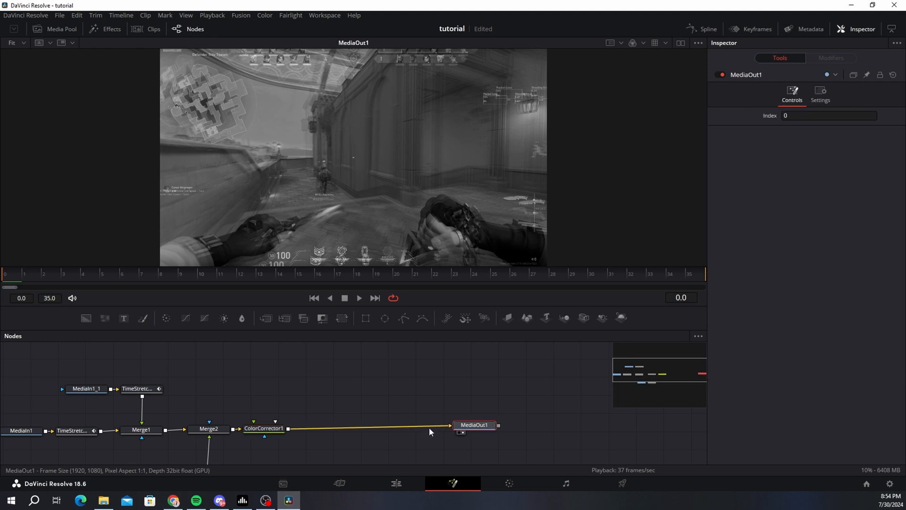
click(270, 431)
key(shift+space)
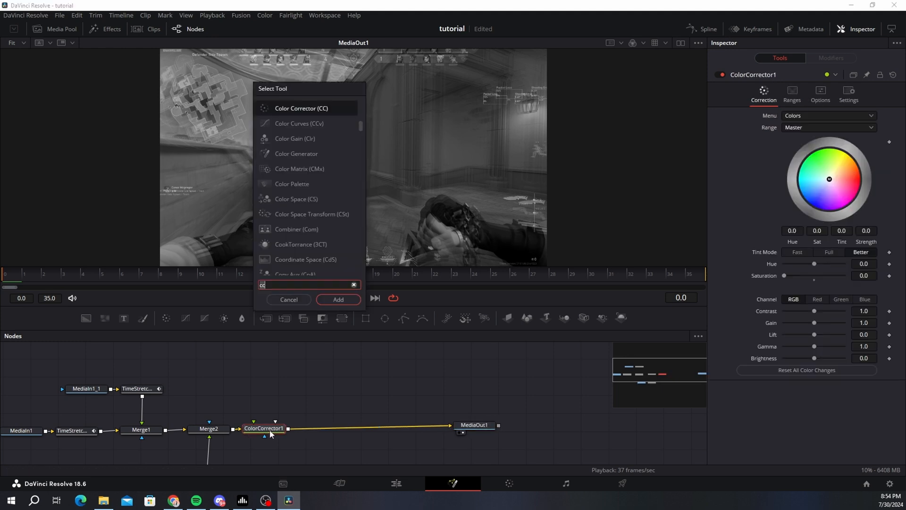
text(zoom)
key(Return)
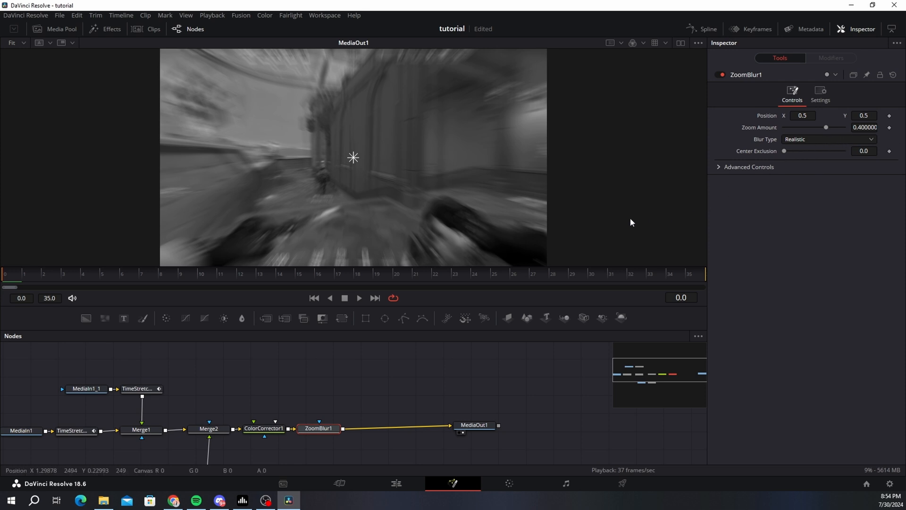
click(410, 483)
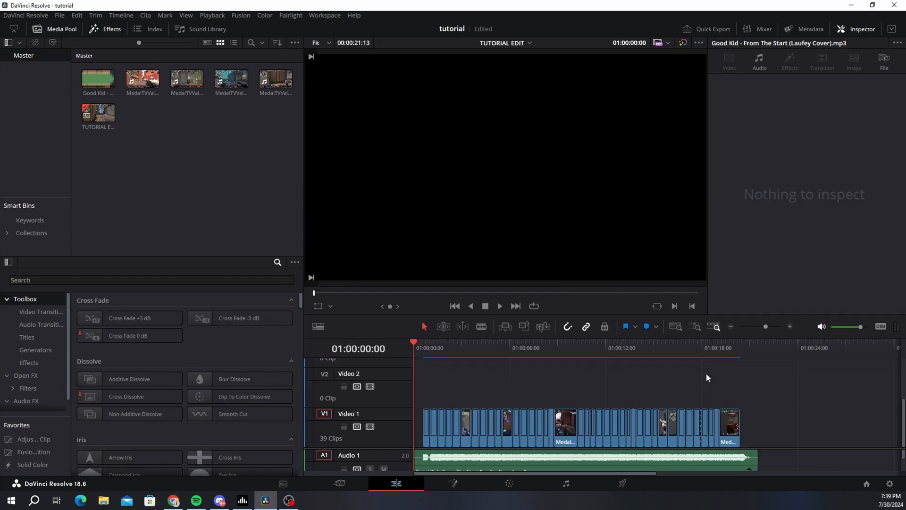
Step: Search the effects library for "adju" to find the Adjustment Clip, and clear the search
click(770, 325)
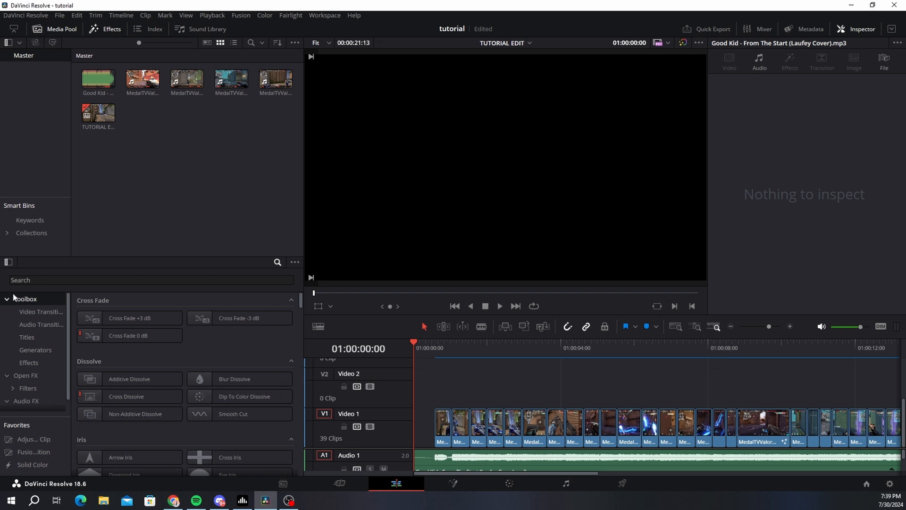
click(33, 283)
text(adju)
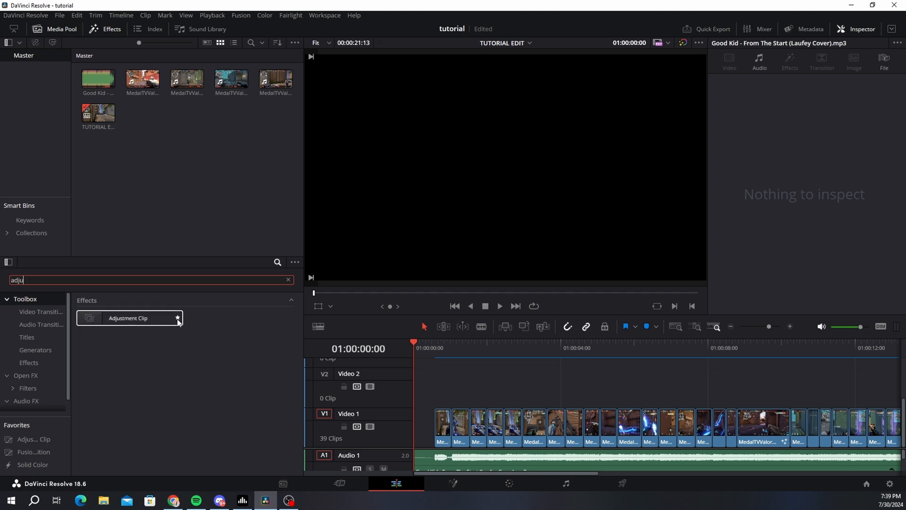
click(25, 300)
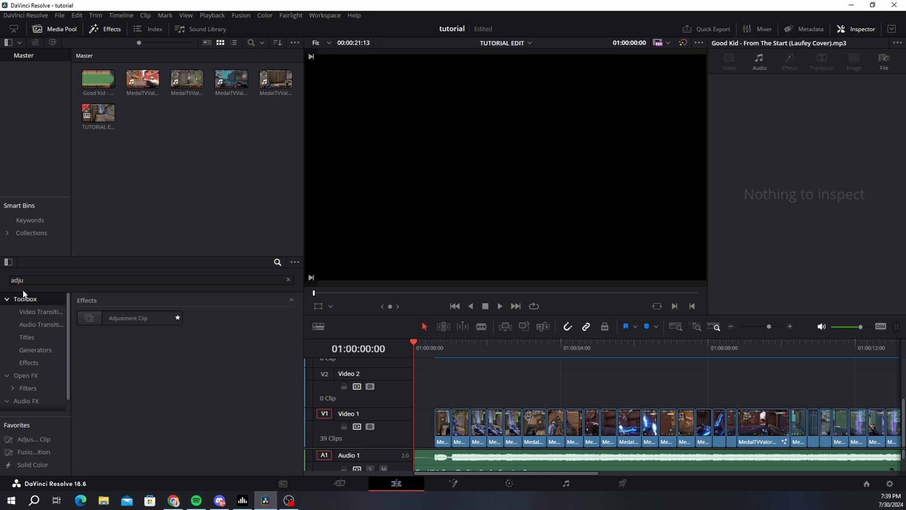
click(104, 31)
click(104, 31)
click(288, 279)
Step: Place an Adjustment Clip on Video 2 above the first video clip and trim it to that clip's length
drag(33, 439, 438, 402)
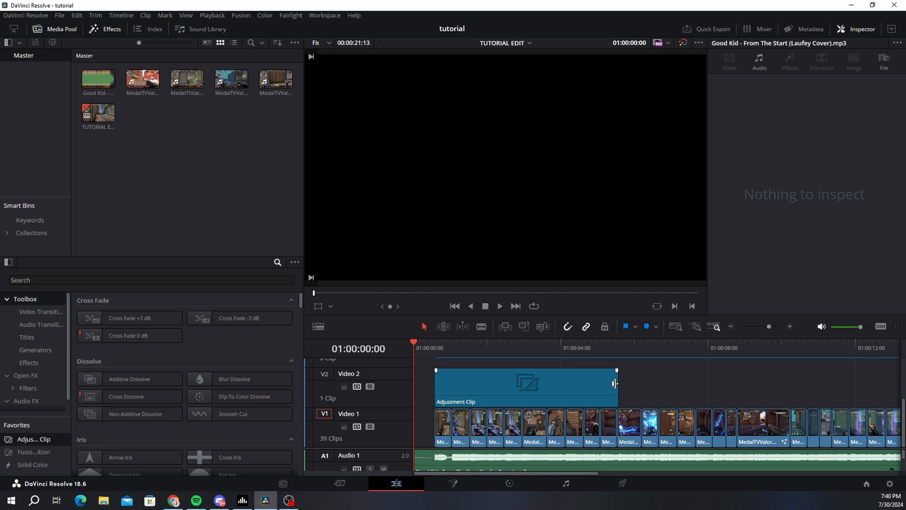
drag(614, 383, 451, 390)
click(434, 349)
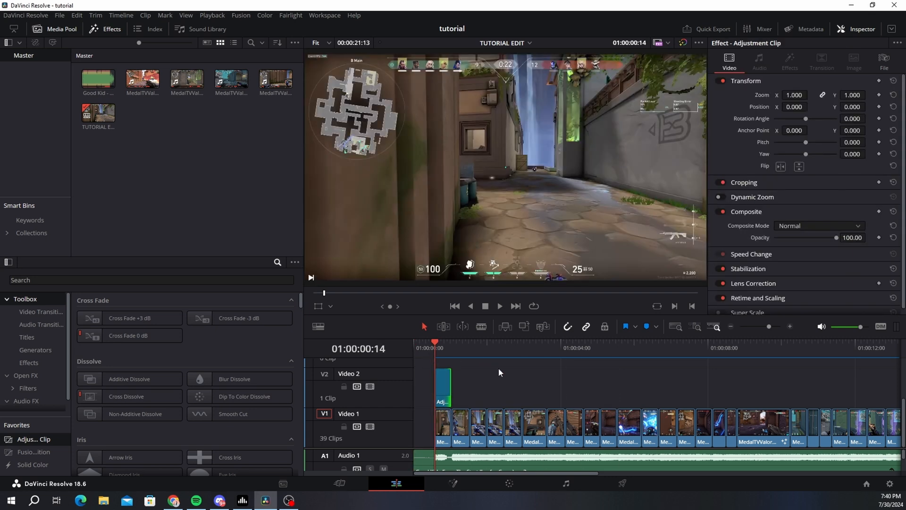
drag(769, 326, 776, 327)
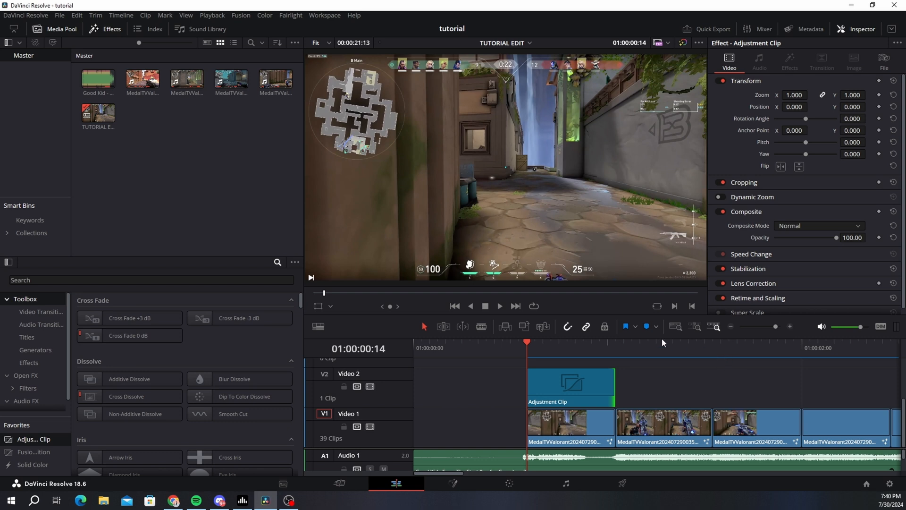
click(558, 428)
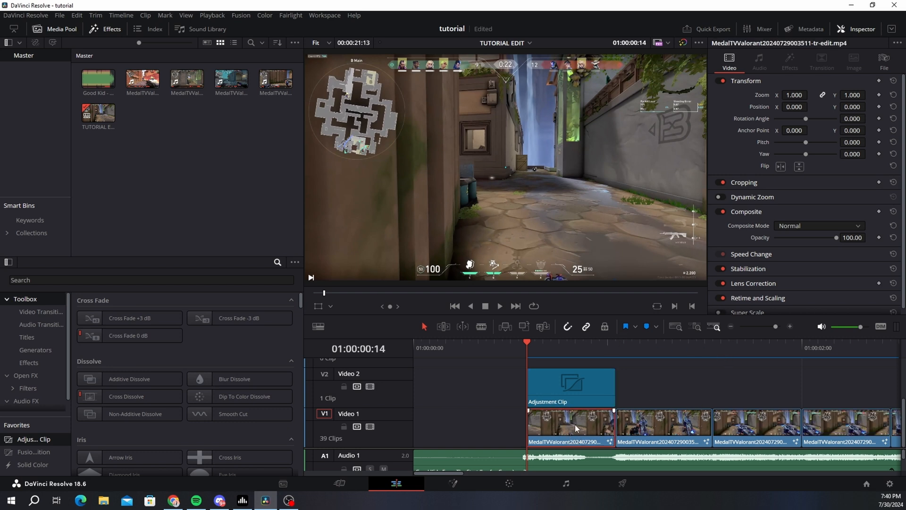
Step: Open the adjustment clip in the Fusion page and hide the spline editor
click(568, 399)
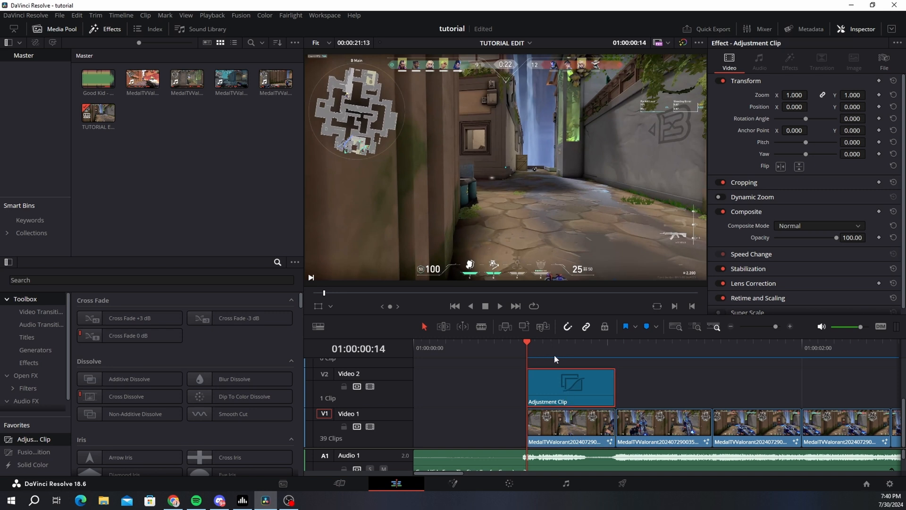
right_click(574, 387)
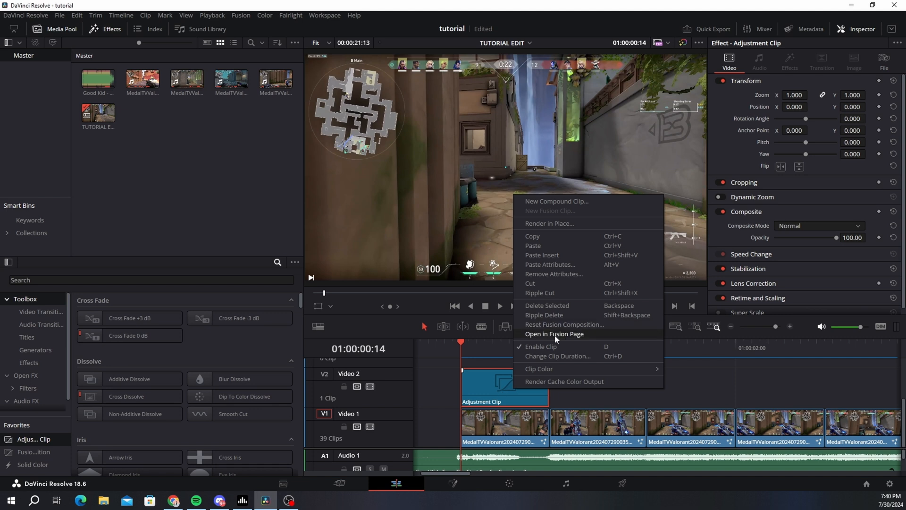
click(554, 334)
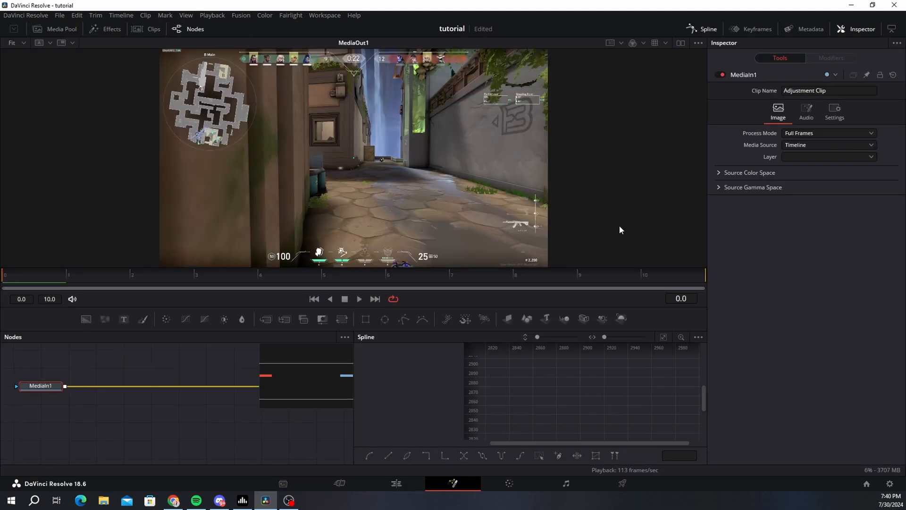
click(702, 28)
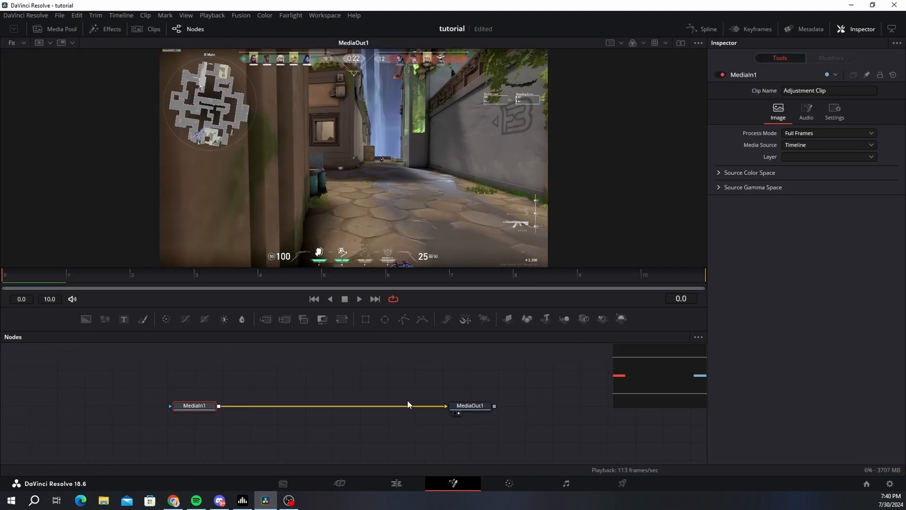
Step: Insert a Transform node after MediaIn1 and keyframe its Size at frame 0 and frame 10
click(343, 319)
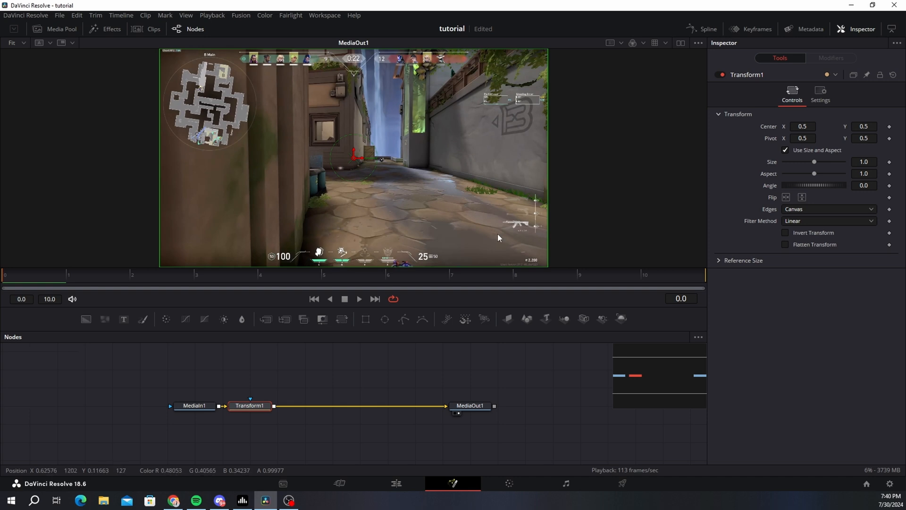
click(890, 162)
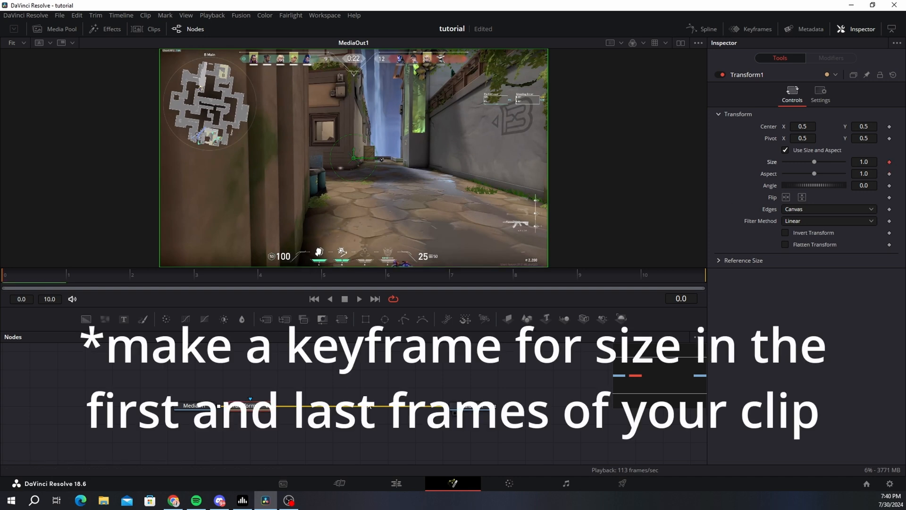
drag(27, 277, 857, 274)
click(890, 163)
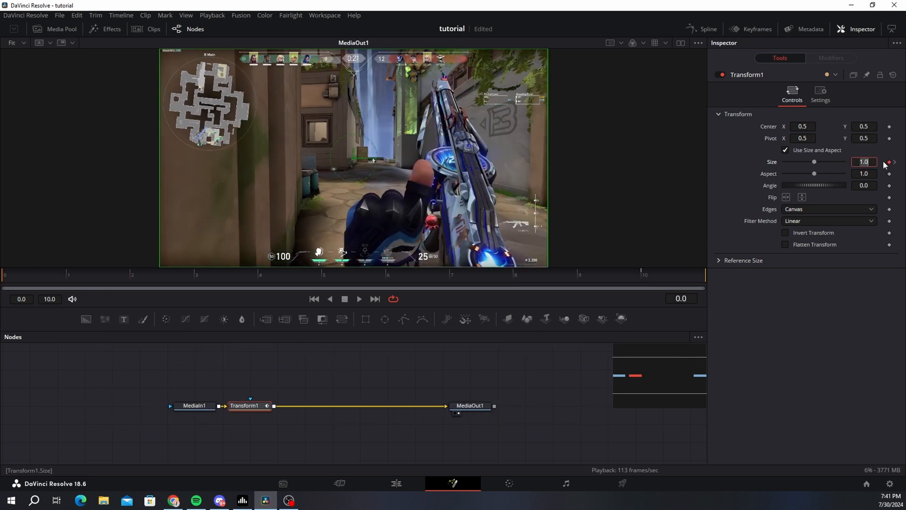
Step: Set the Transform node's Size keyframes to 1.8 at frame 0 and 1.06 at frame 10
key(Home)
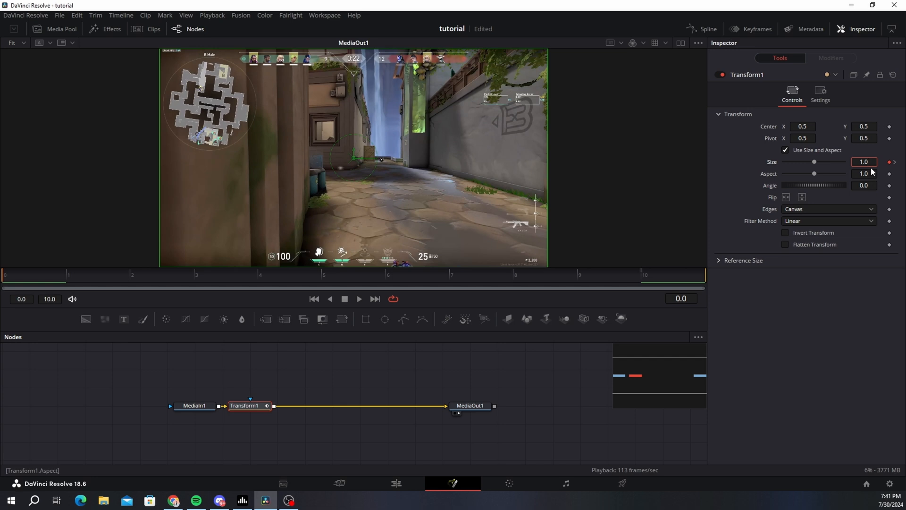
key(Tab)
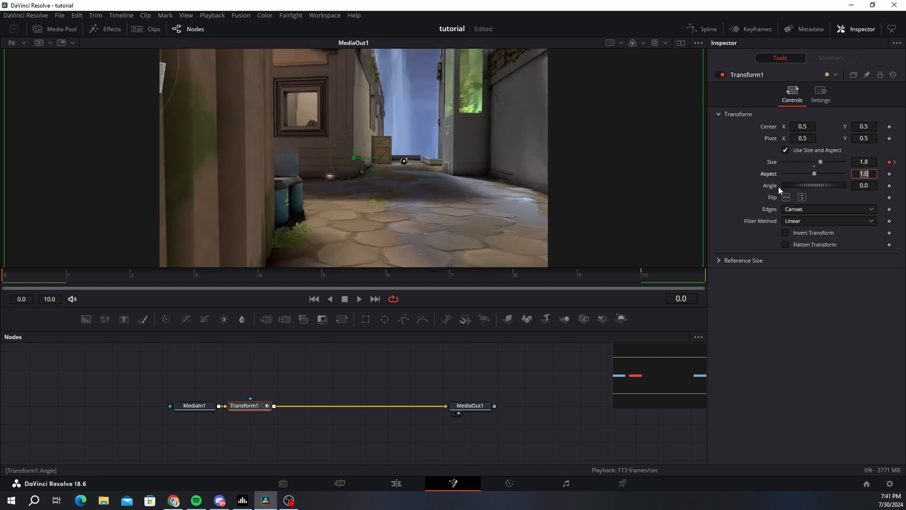
key(End)
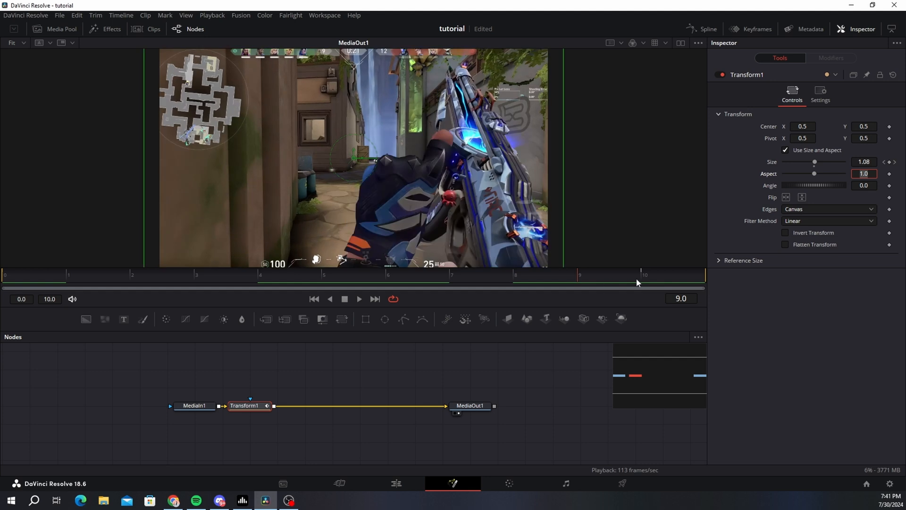
key(Left)
key(Right)
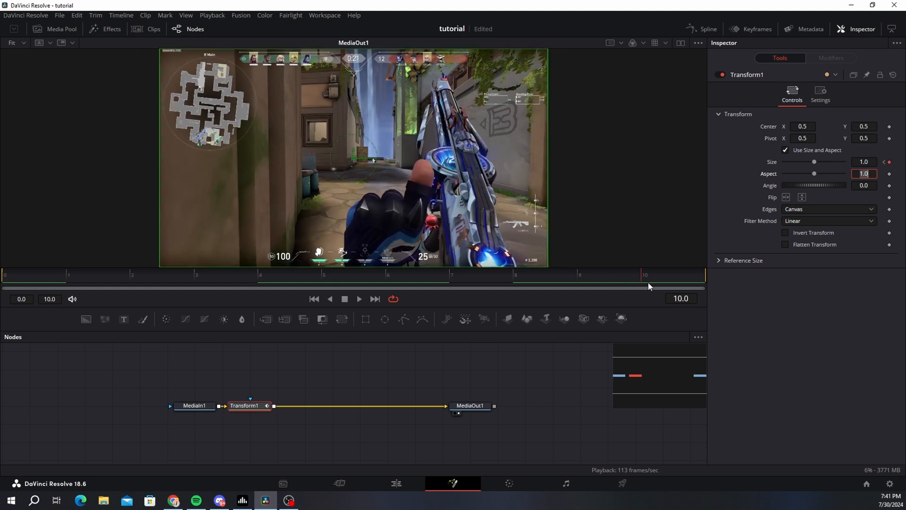
click(870, 162)
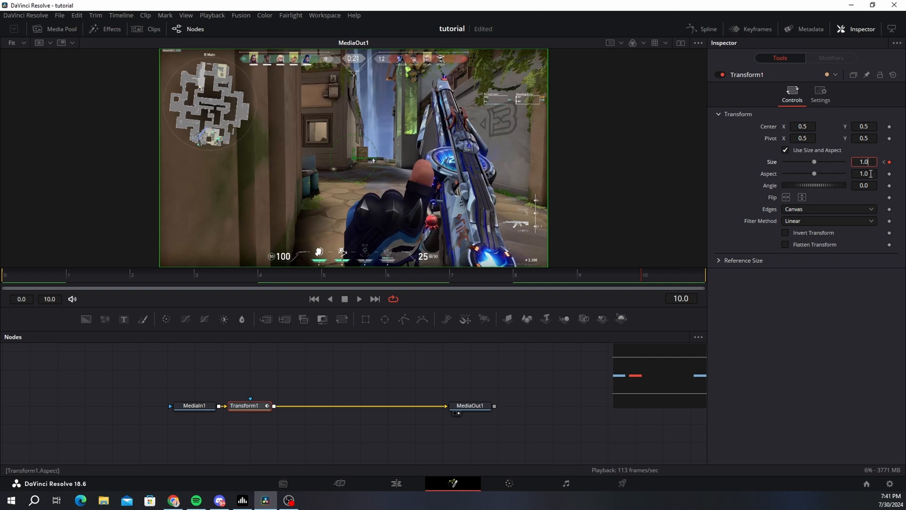
text(6)
click(867, 175)
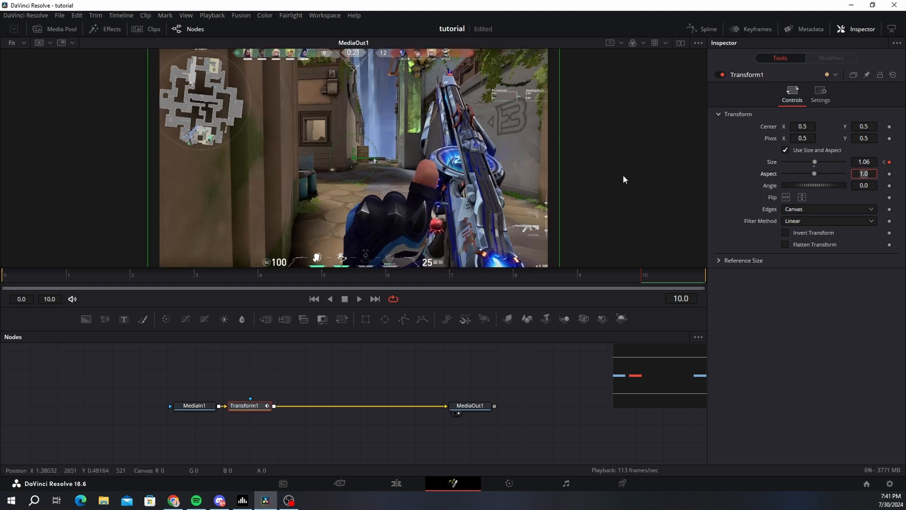
Step: Show the Size curve in the spline editor, smooth it into a steep drop with a long ease-out, and preview the zoom
click(704, 28)
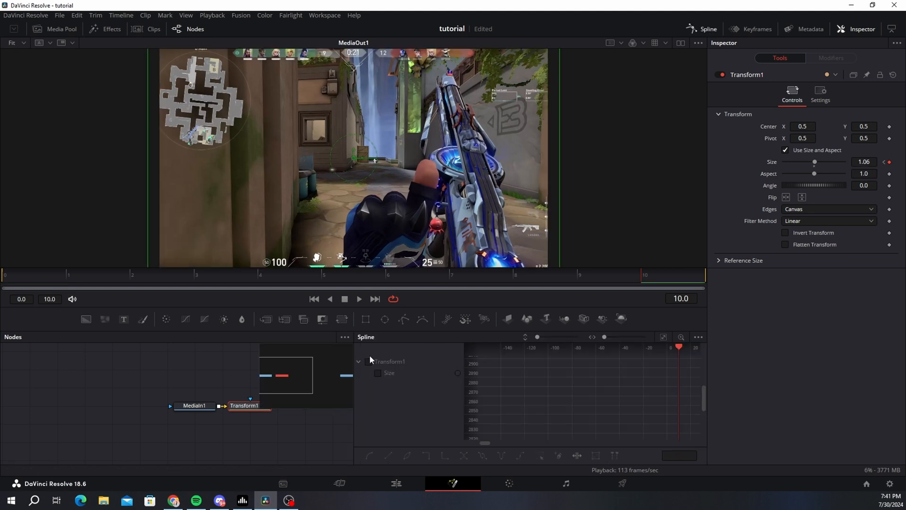
click(663, 337)
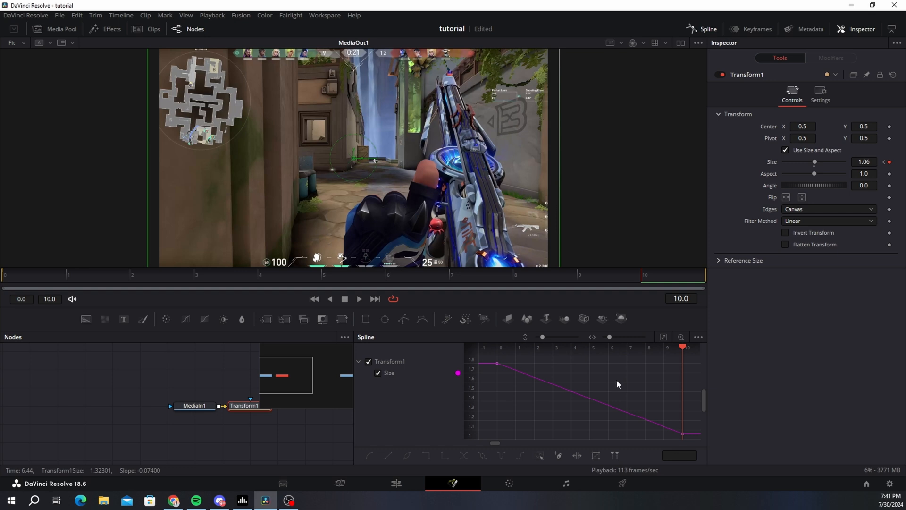
key(s)
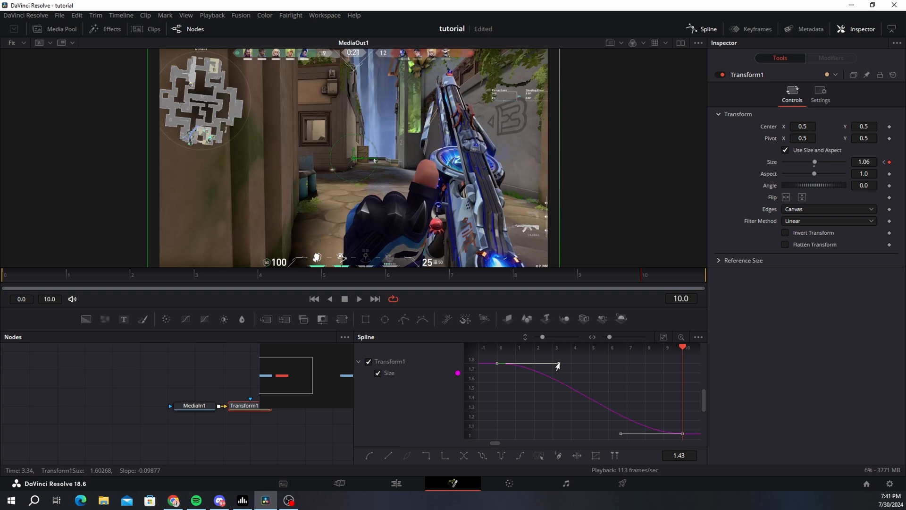
drag(558, 366, 501, 427)
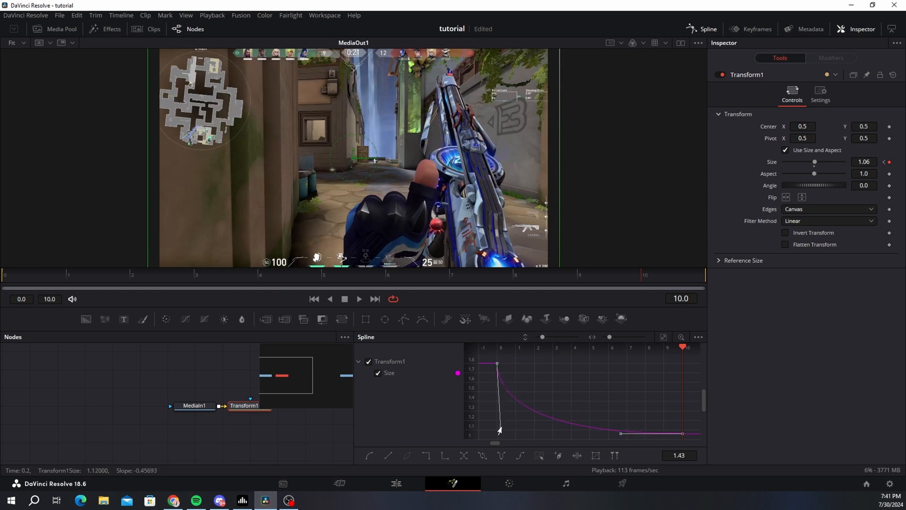
drag(620, 433, 506, 419)
click(359, 299)
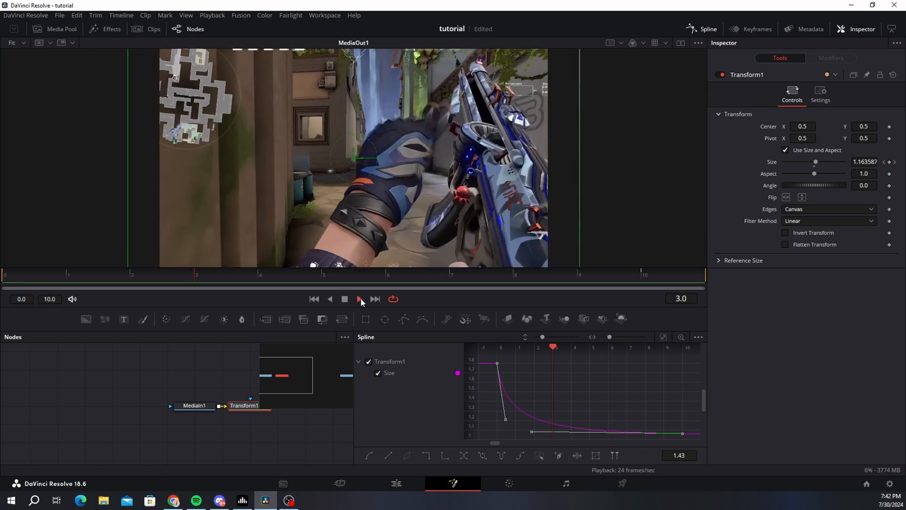
key(space)
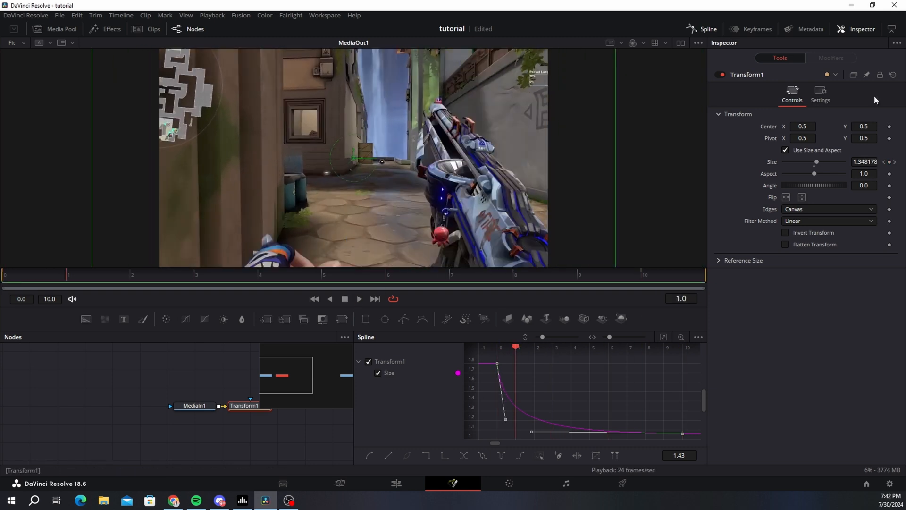
Step: Enable motion blur on the Transform node with quality 4 and a shutter angle of 280
click(826, 91)
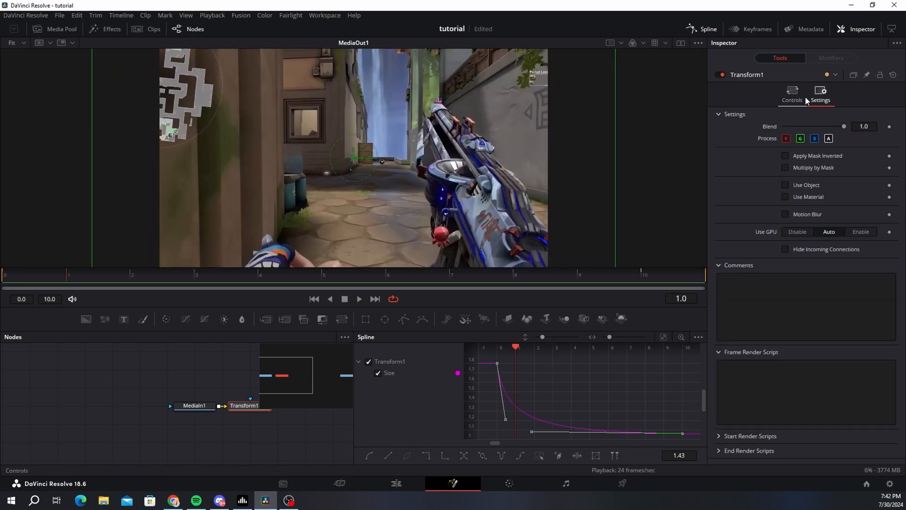
click(801, 216)
double_click(869, 228)
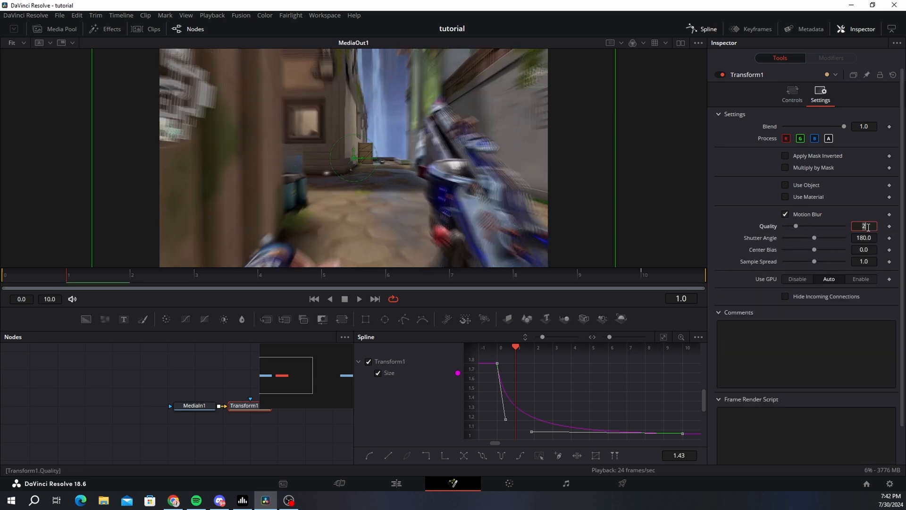
text(4)
double_click(865, 238)
text(280)
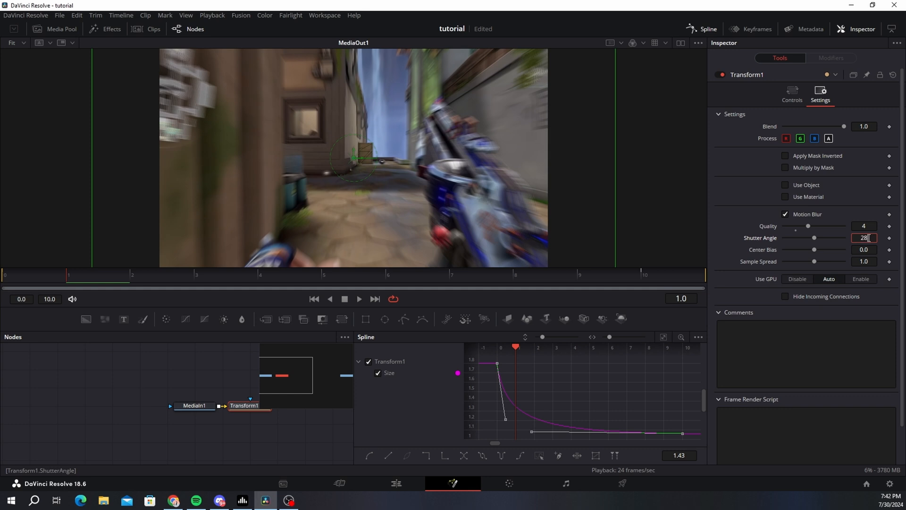
key(Tab)
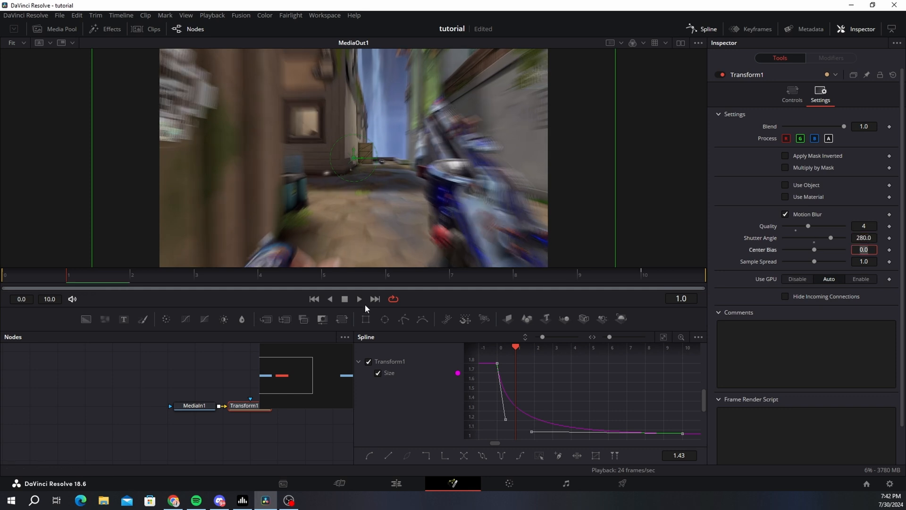
Step: Refine both handles of the Size curve, softening the initial drop and extending the ease-out, and play back the zoom to check it
click(360, 299)
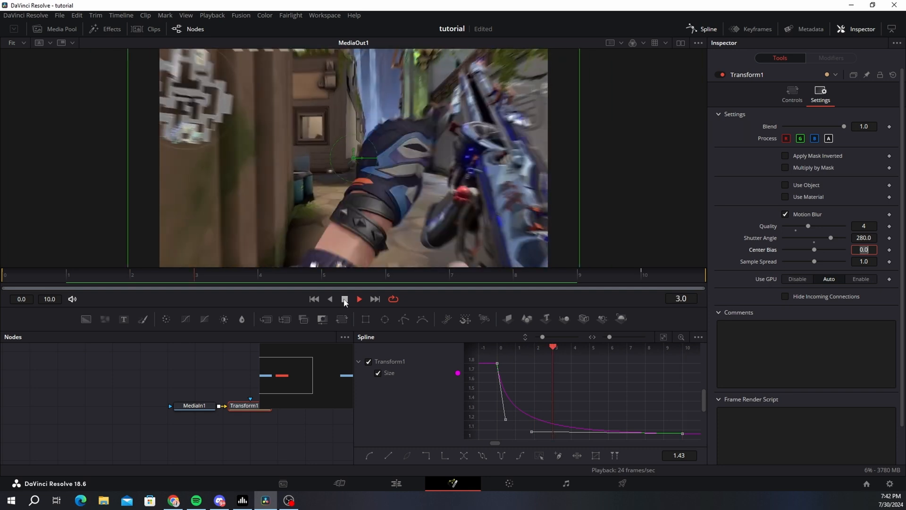
click(345, 300)
drag(503, 422, 509, 404)
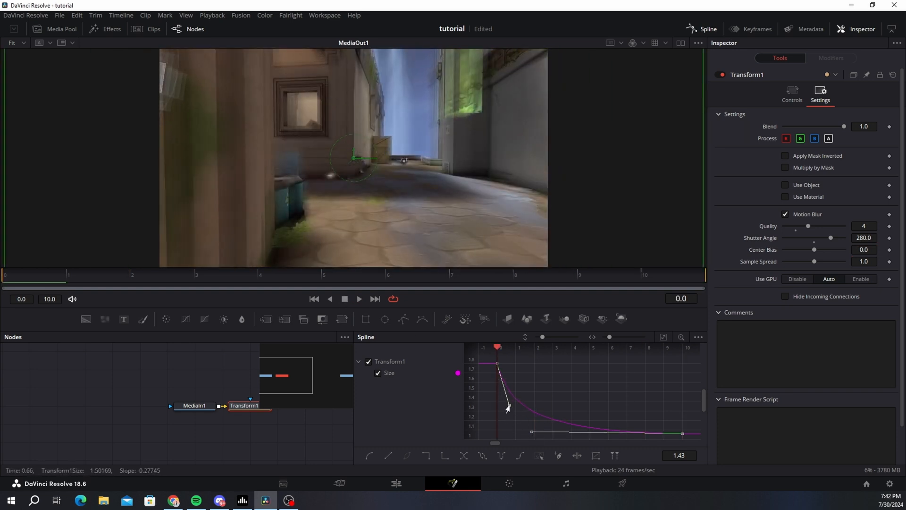
click(359, 299)
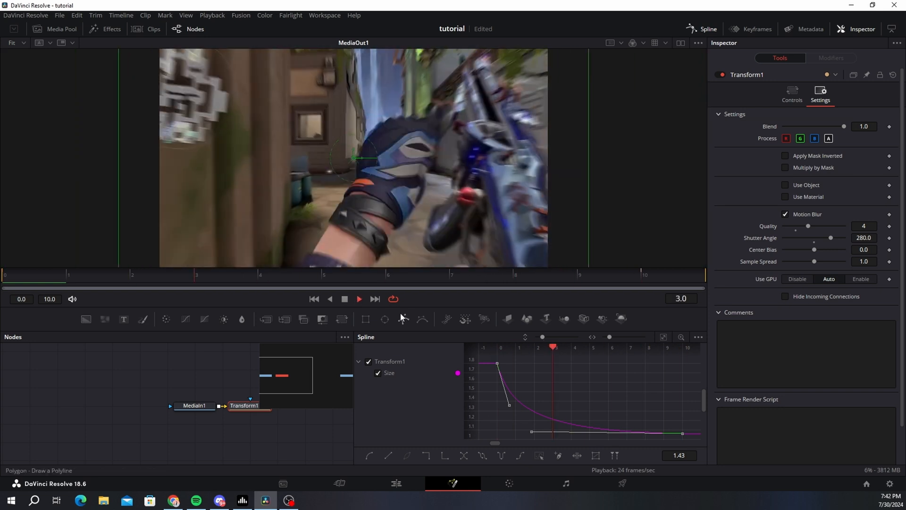
click(345, 299)
drag(528, 434, 505, 428)
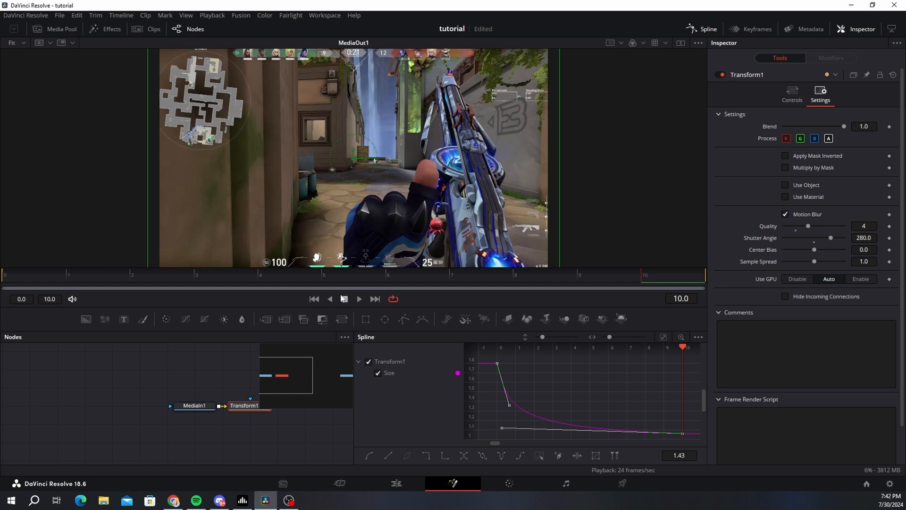
click(358, 299)
Step: Return to the edit page and shrink Video tracks 2, 3 and 4 to minimum height
click(397, 483)
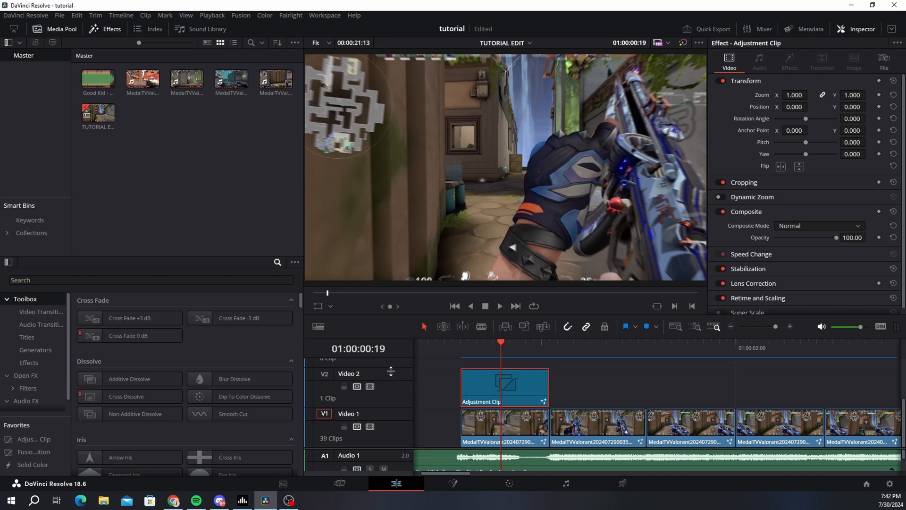
drag(376, 370, 401, 419)
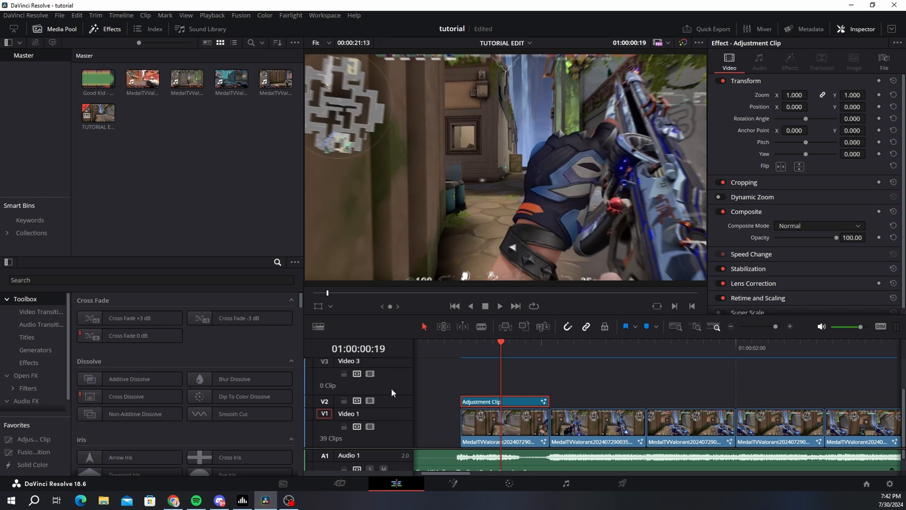
scroll(394, 370, up, 1)
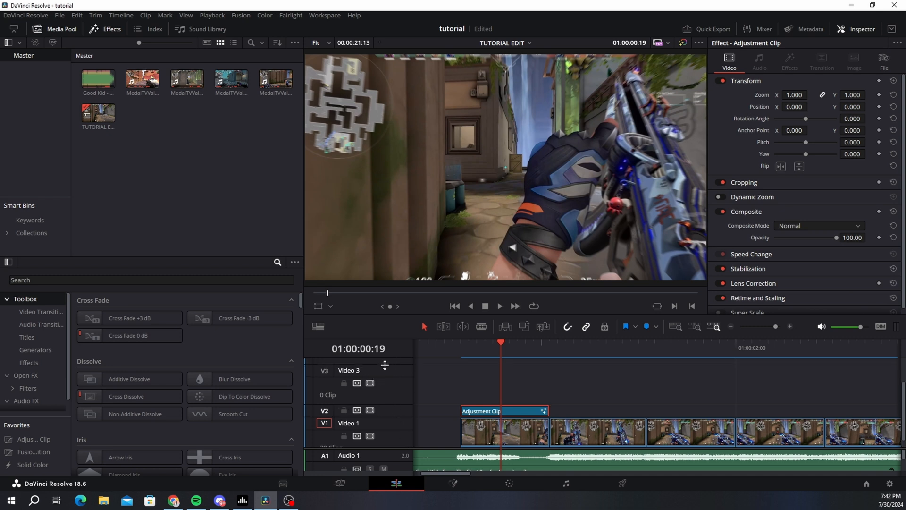
scroll(394, 381, up, 1)
drag(398, 359, 398, 408)
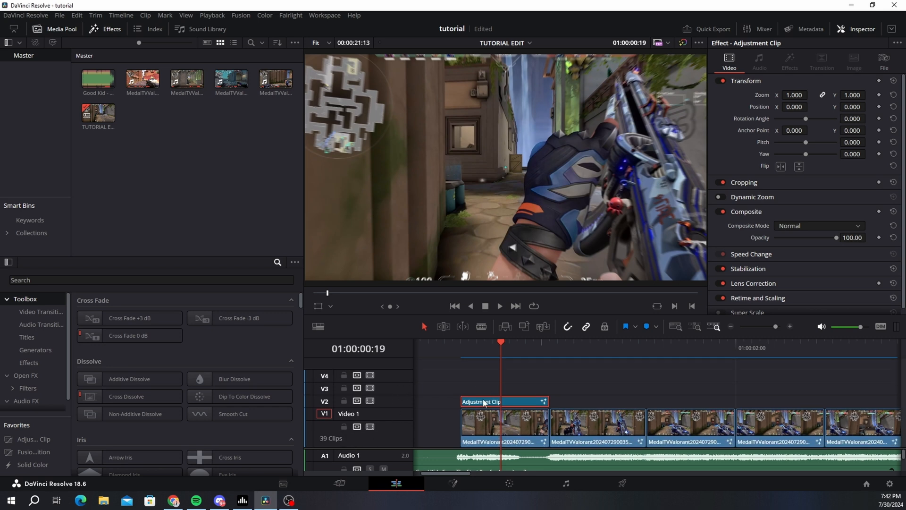
Step: Move the adjustment clip up to Video 4 and place the playhead at its start
drag(484, 402, 485, 377)
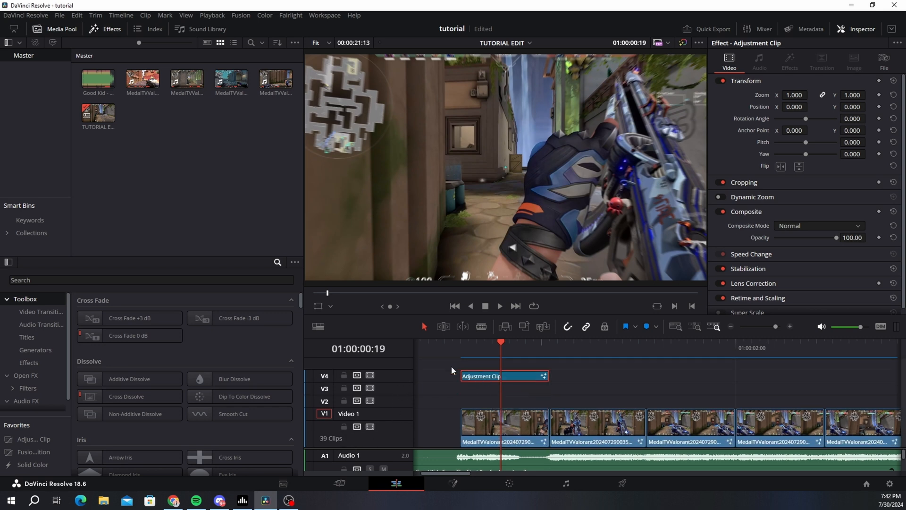
click(462, 349)
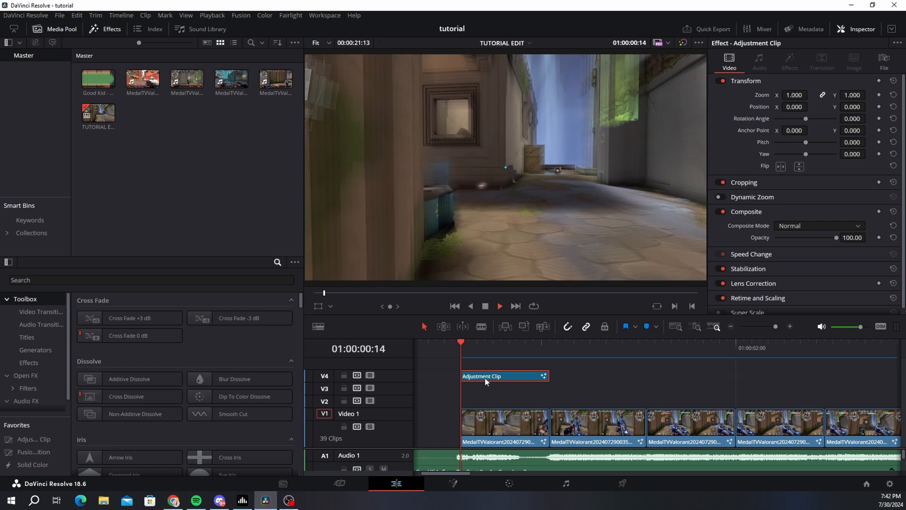
click(457, 349)
Step: Change the adjustment clip's colour to purple and return to its video settings
click(883, 66)
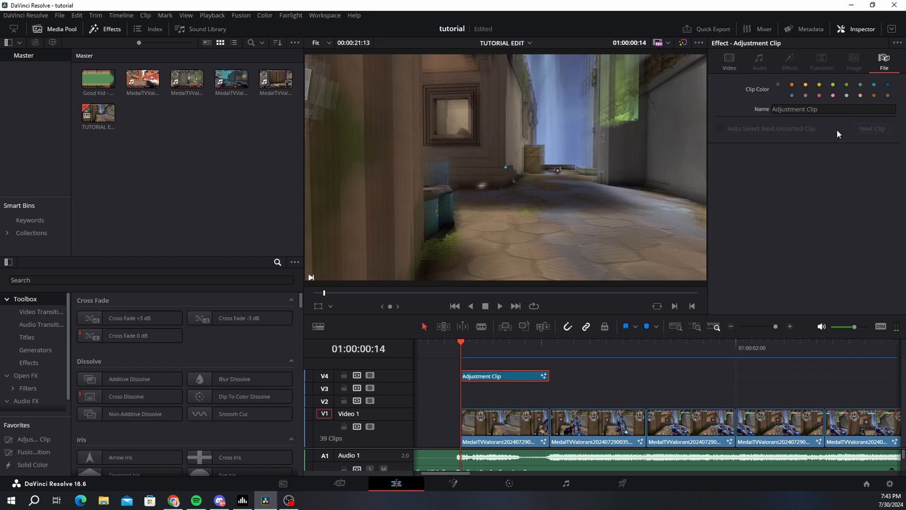
click(805, 96)
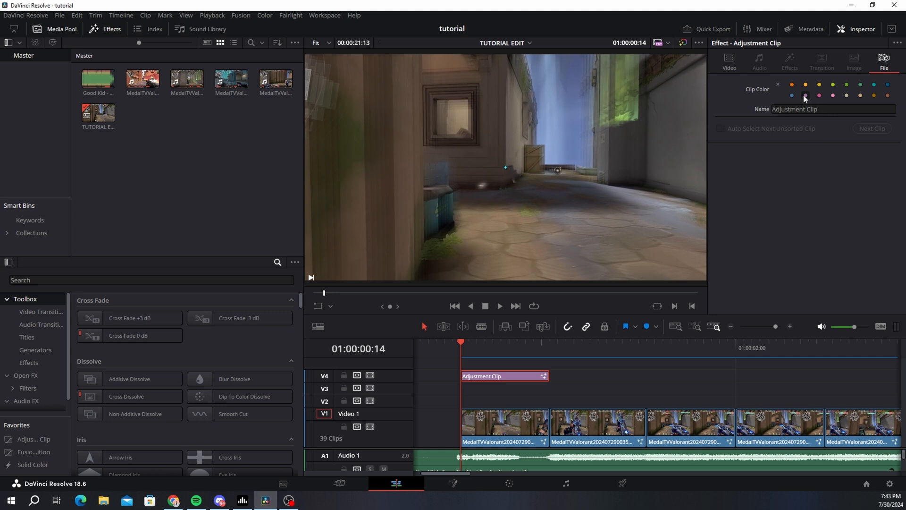
click(727, 58)
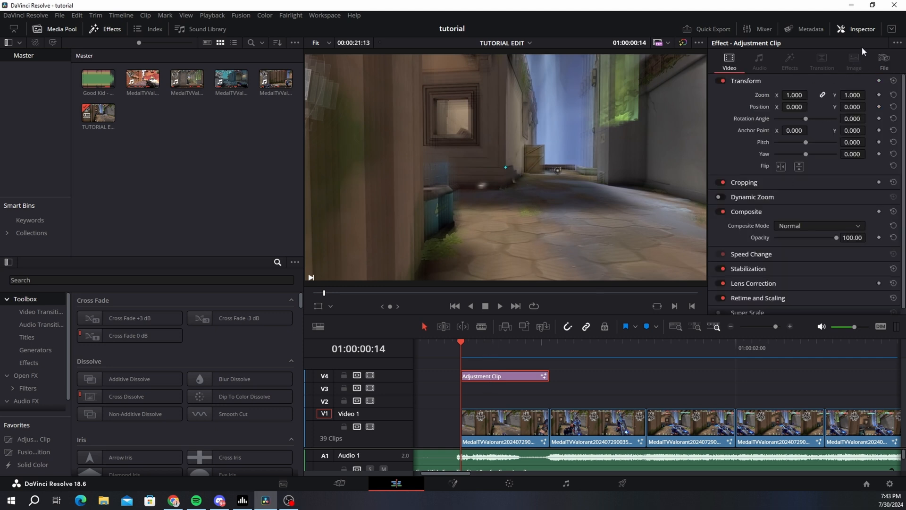
click(859, 32)
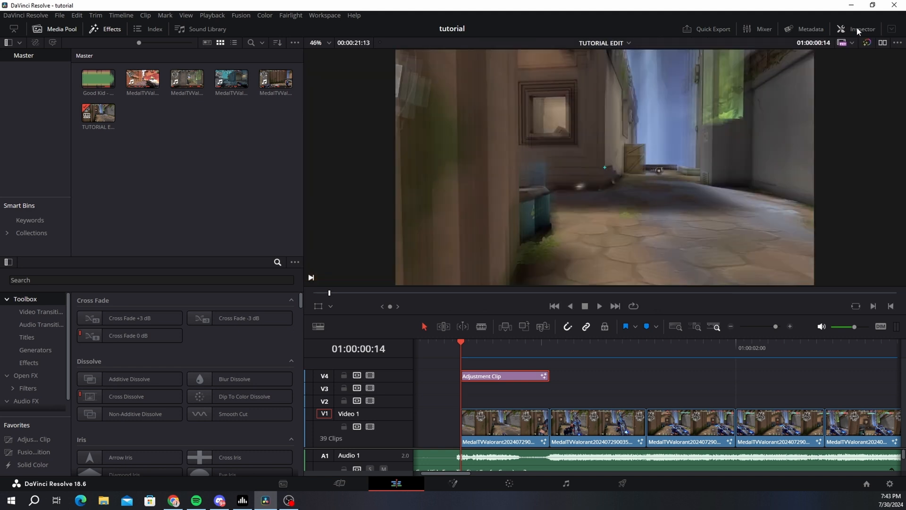
click(855, 30)
click(850, 29)
click(850, 29)
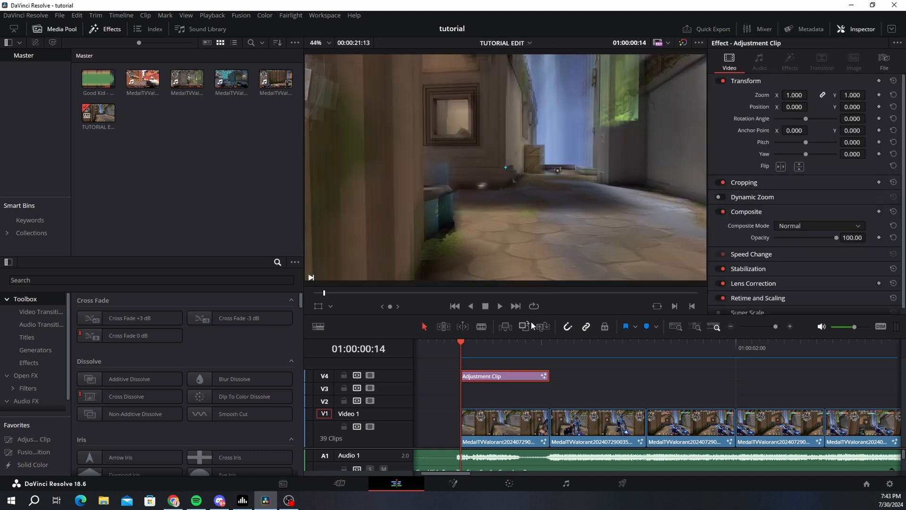
click(884, 61)
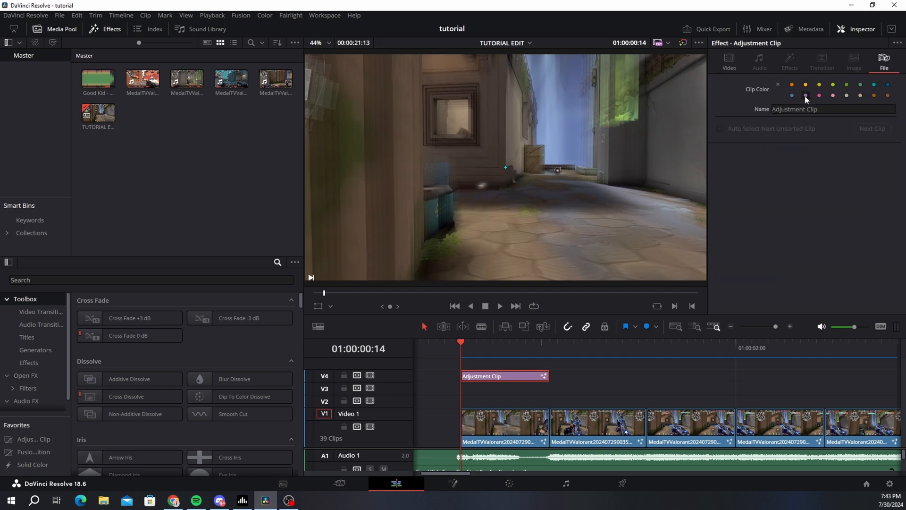
Step: Rename the purple adjustment clip to "out" and play back its zoom from the clip's start
click(822, 109)
text(out)
key(Return)
key(space)
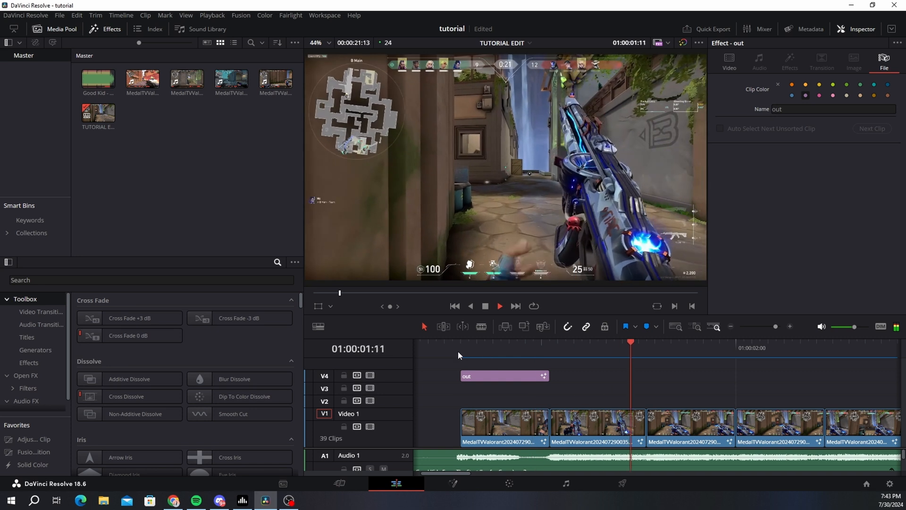
click(459, 352)
key(space)
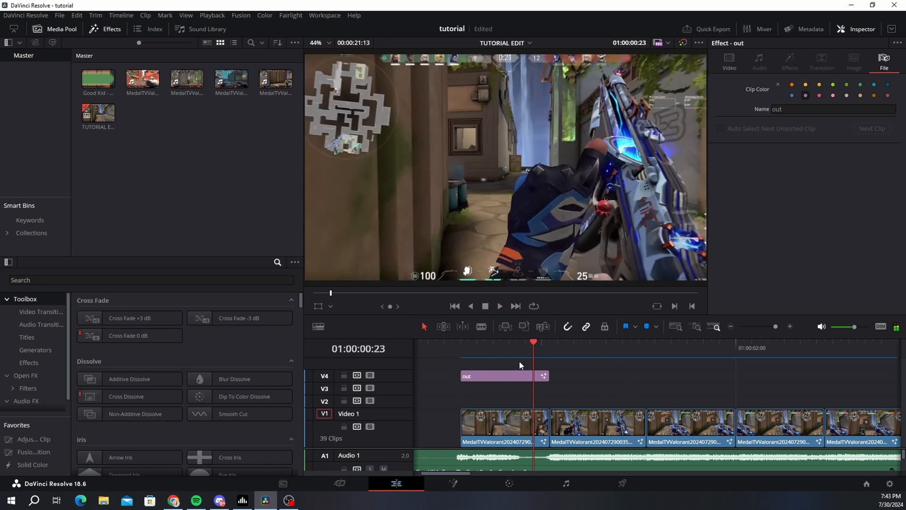
click(460, 356)
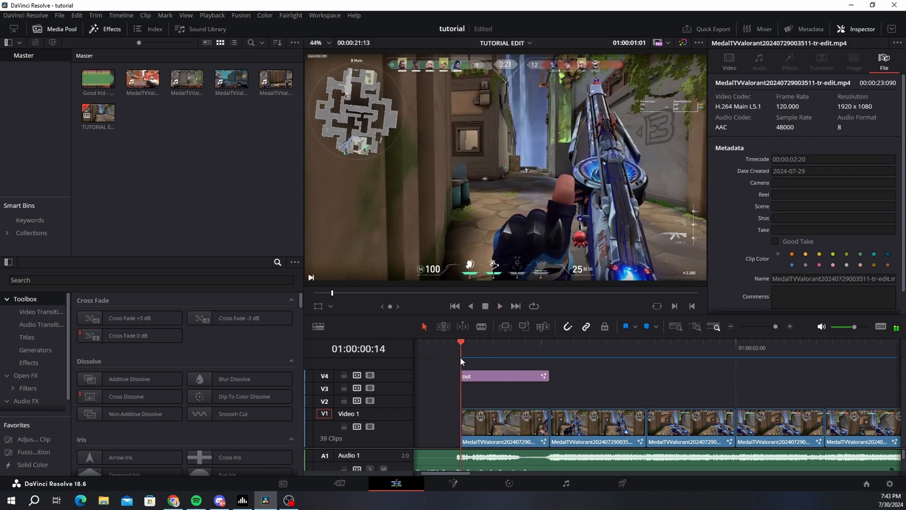
click(480, 371)
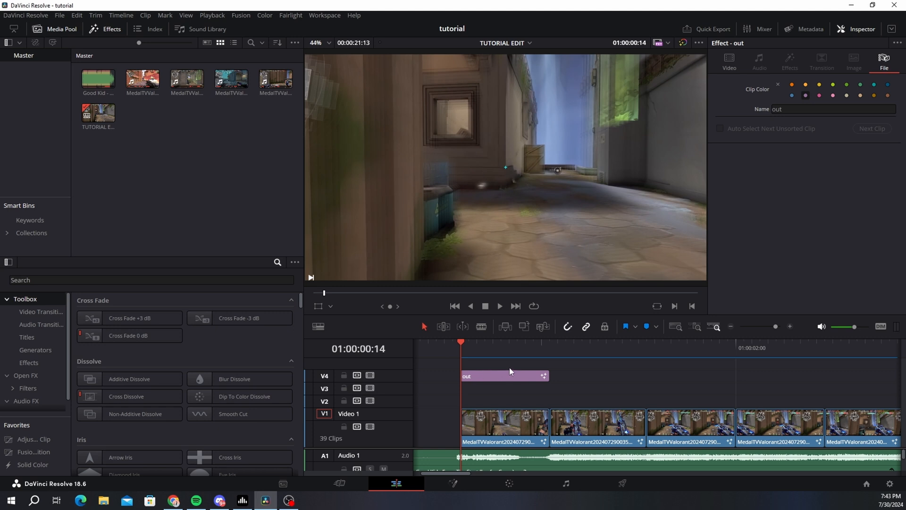
key(space)
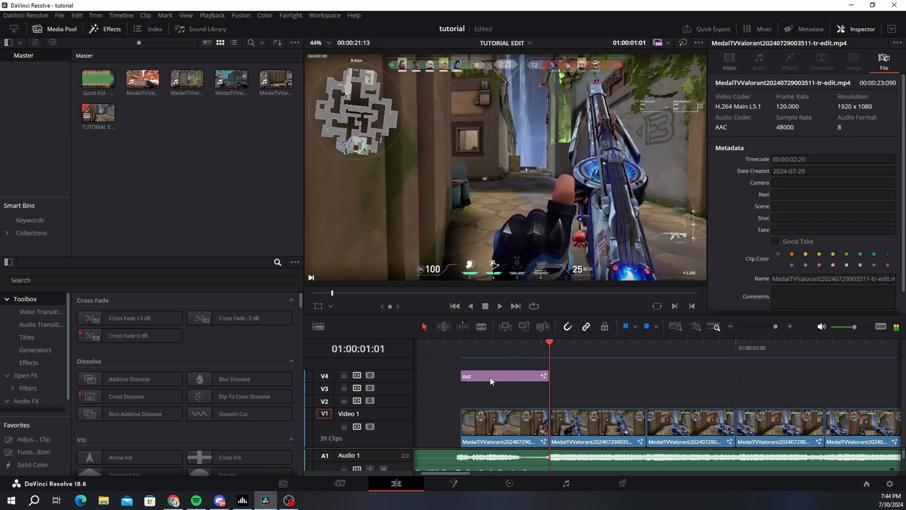
Step: Duplicate the out clip directly after itself on Video 4 as a blue adjustment clip named "in"
click(486, 382)
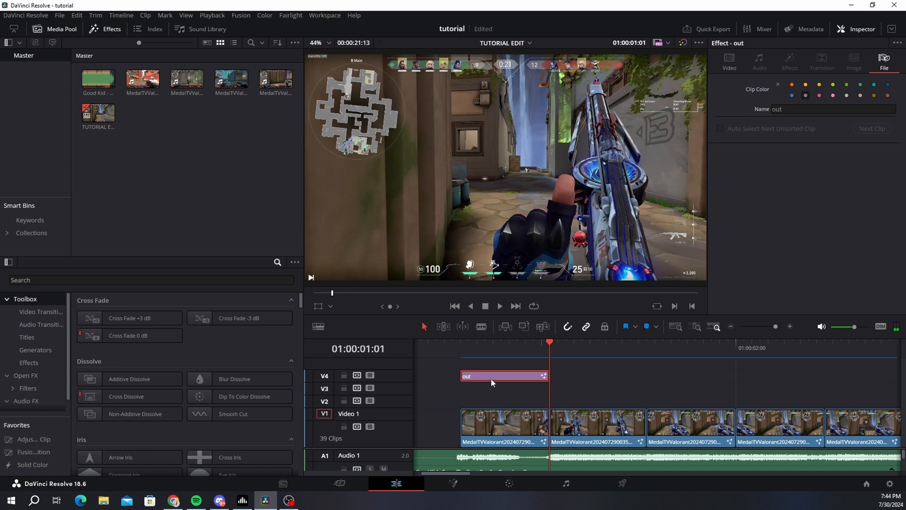
drag(506, 378, 645, 375)
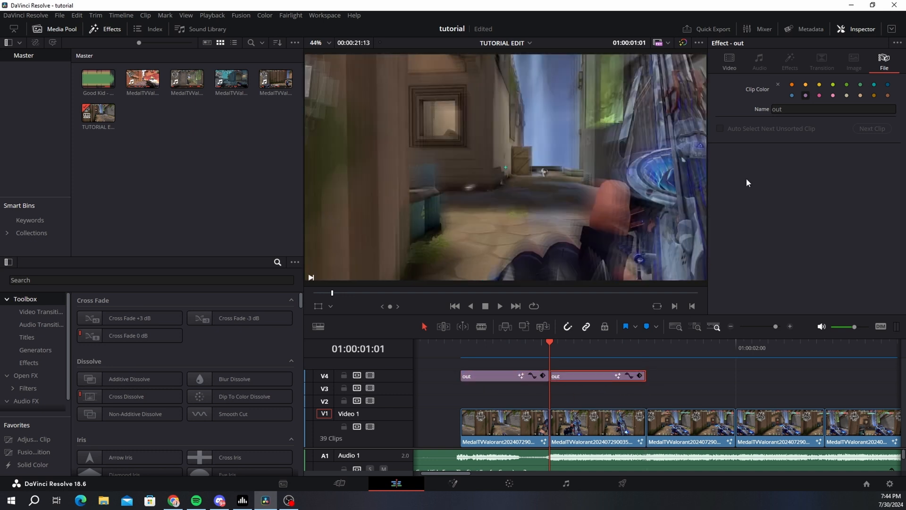
click(792, 95)
click(803, 109)
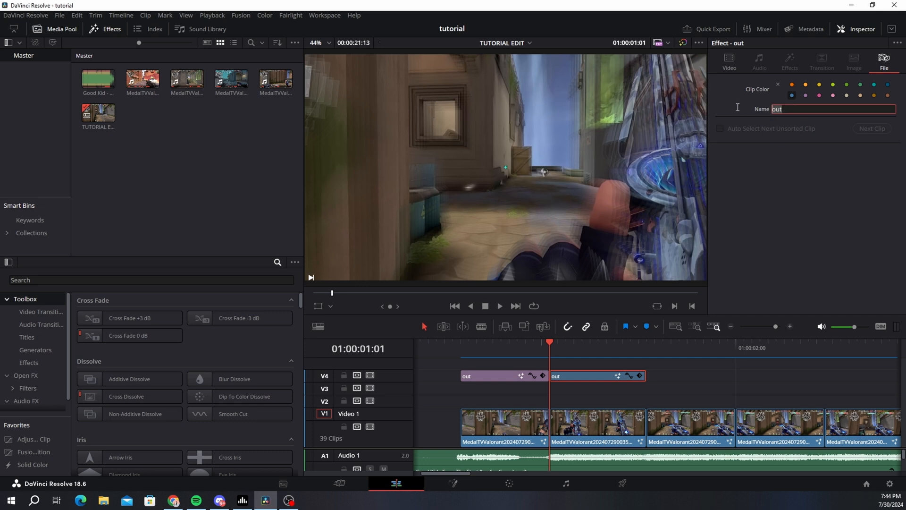
text(in)
click(679, 376)
Step: Open the in clip in Fusion and set the Transform's Size keyframe at frame 0 to 1.06
right_click(593, 378)
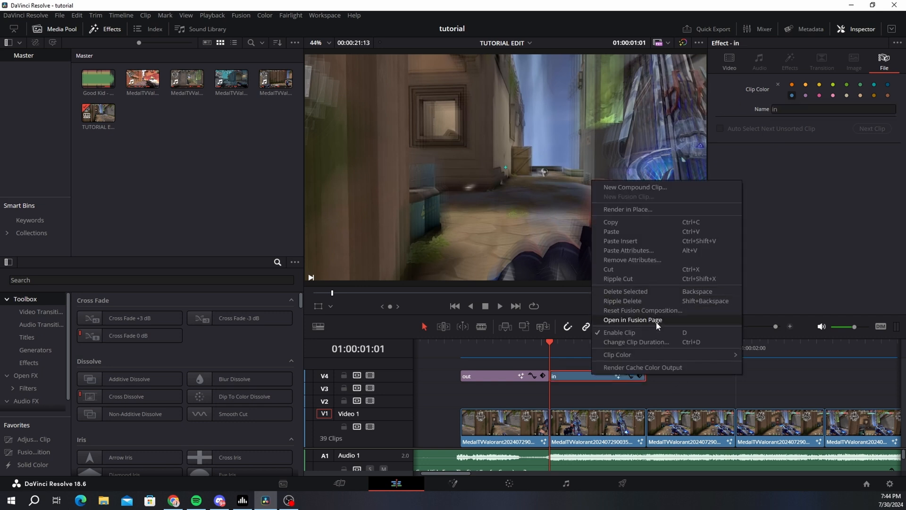
click(658, 320)
drag(66, 277, 602, 269)
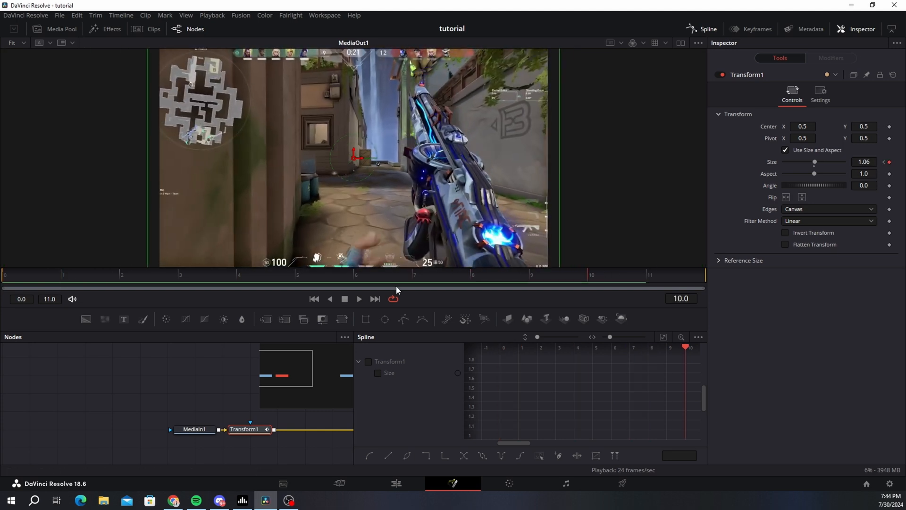
drag(268, 278, 4, 276)
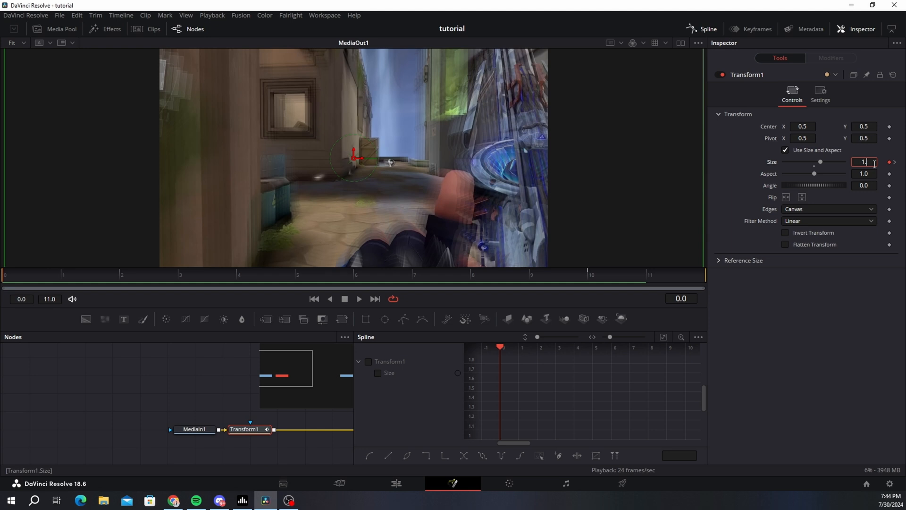
key(Return)
Step: Replace the Size keyframe at frame 10 with one at frame 11 set to 1.33
click(895, 162)
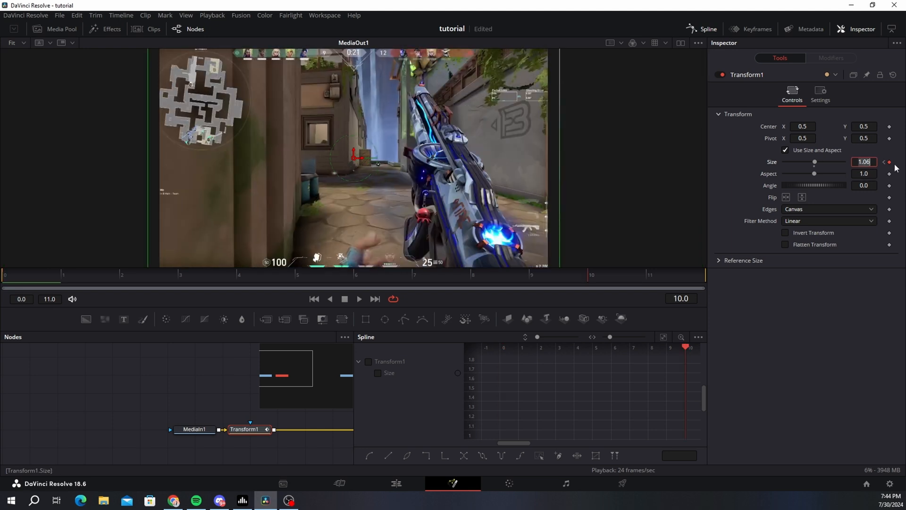
click(640, 282)
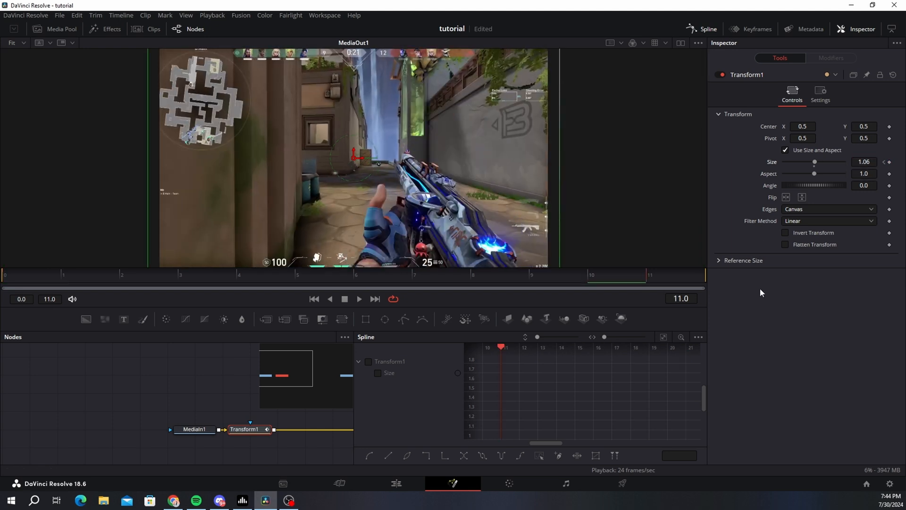
click(875, 163)
key(BackSpace)
key(BackSpace)
text(3)
key(Tab)
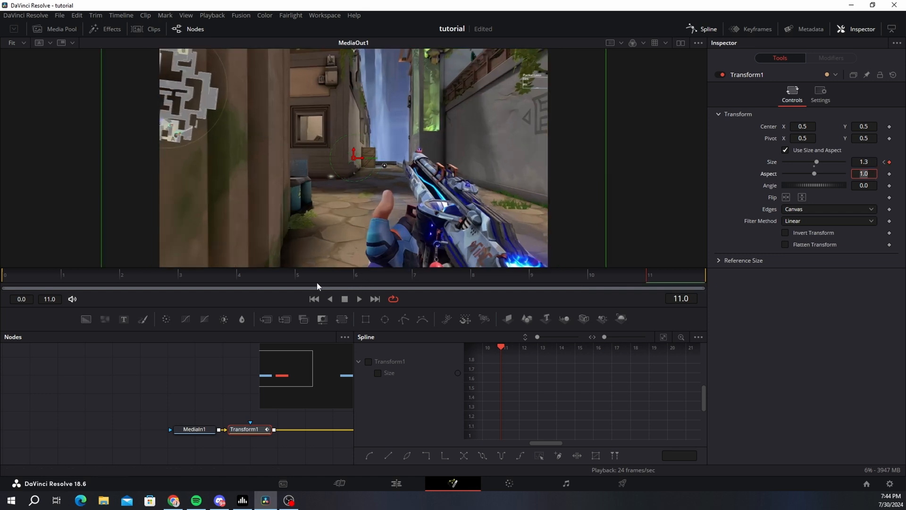
click(869, 163)
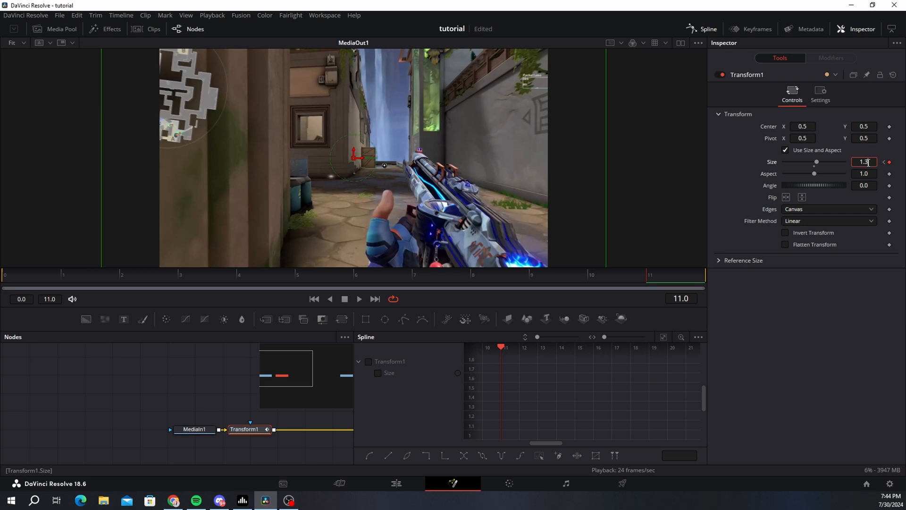
text(3)
key(Tab)
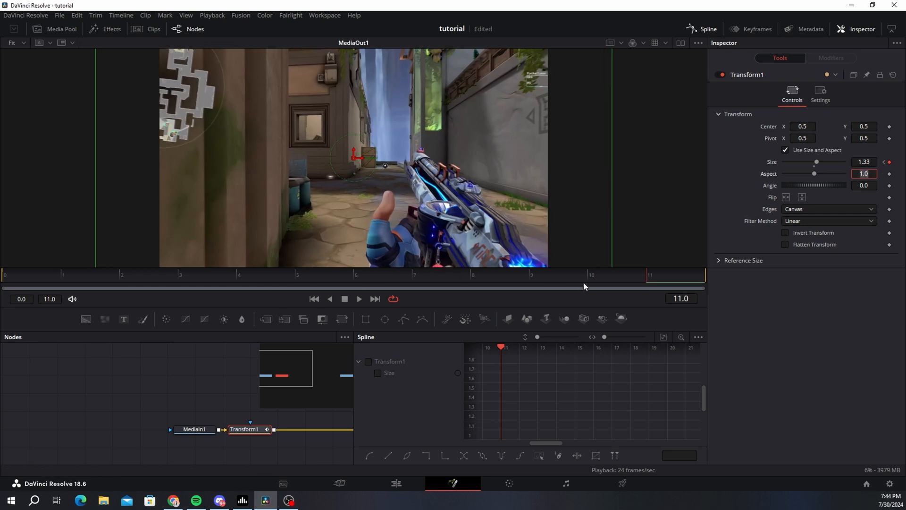
Step: Try moving the Transform's pivot to X 0.66, Y 0.808, and undo a trial shift of its centre
click(355, 276)
drag(359, 248, 484, 273)
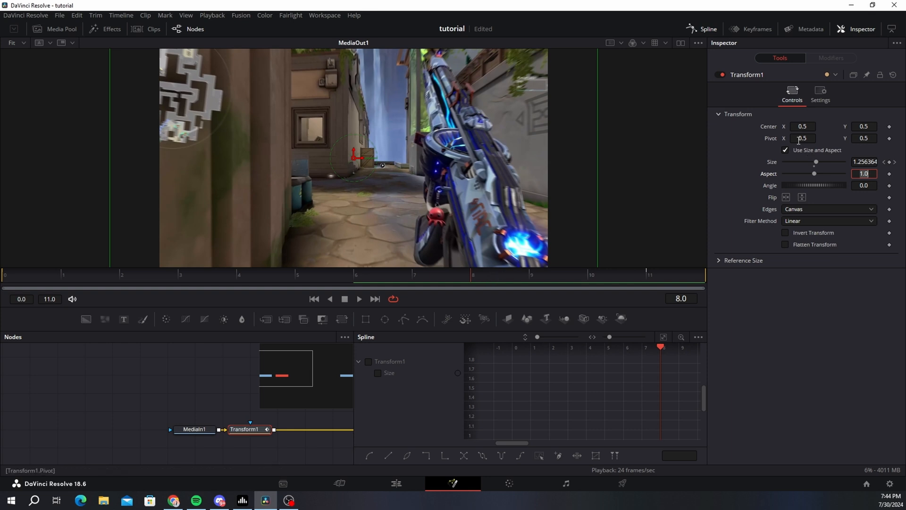
mouse_move(802, 138)
mouse_down()
mouse_move(897, 138)
mouse_move(802, 138)
mouse_up()
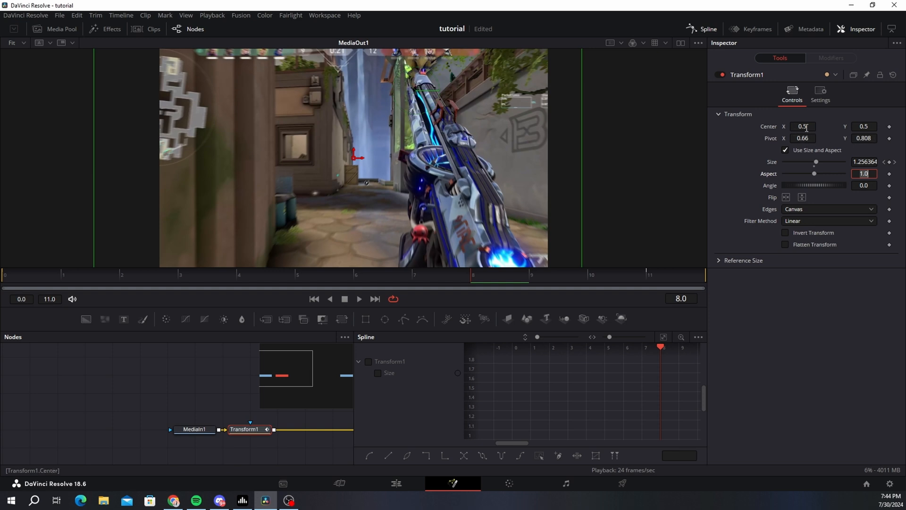
drag(808, 126, 813, 126)
key(ctrl+z)
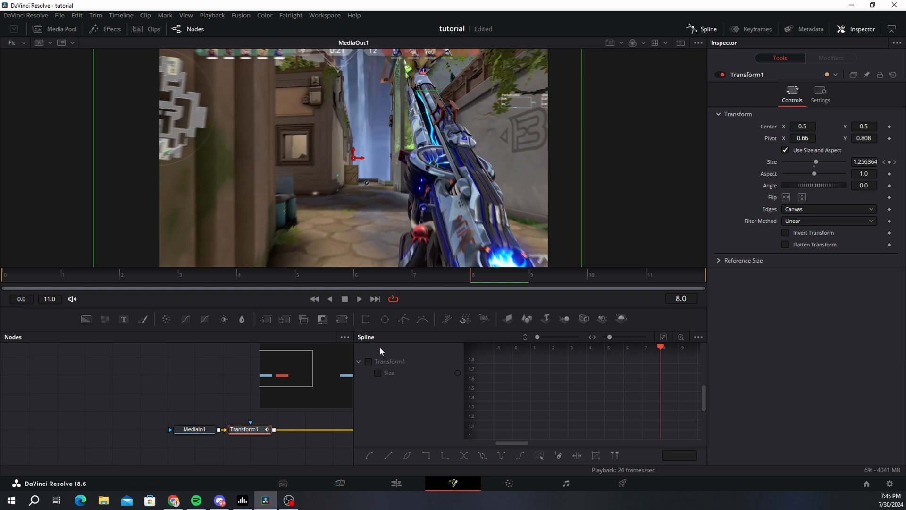
Step: Show the Size curve fitted in the spline editor and set its frame 0 keyframe to 1.0
click(663, 336)
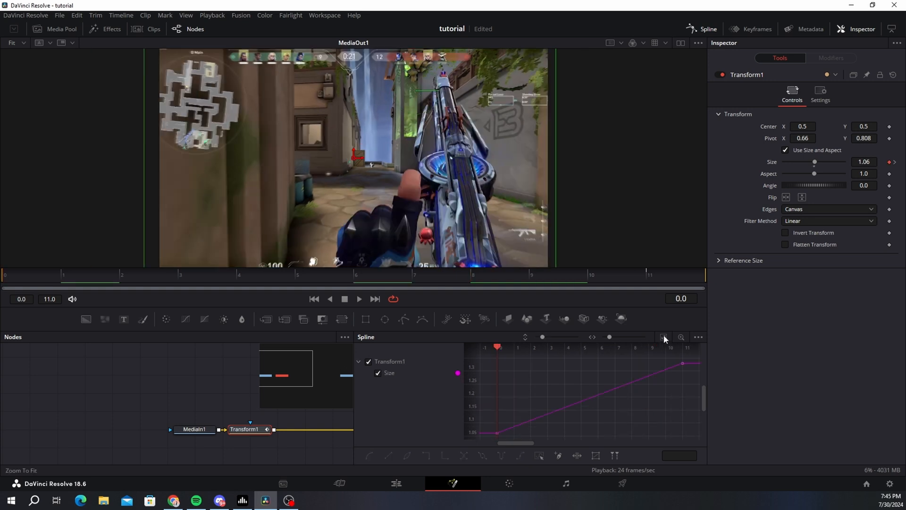
click(873, 163)
key(BackSpace)
click(866, 175)
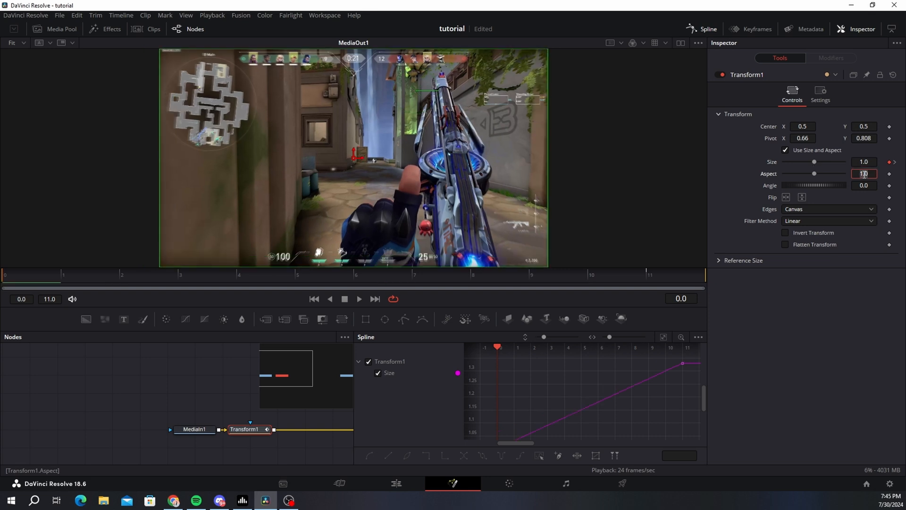
click(664, 337)
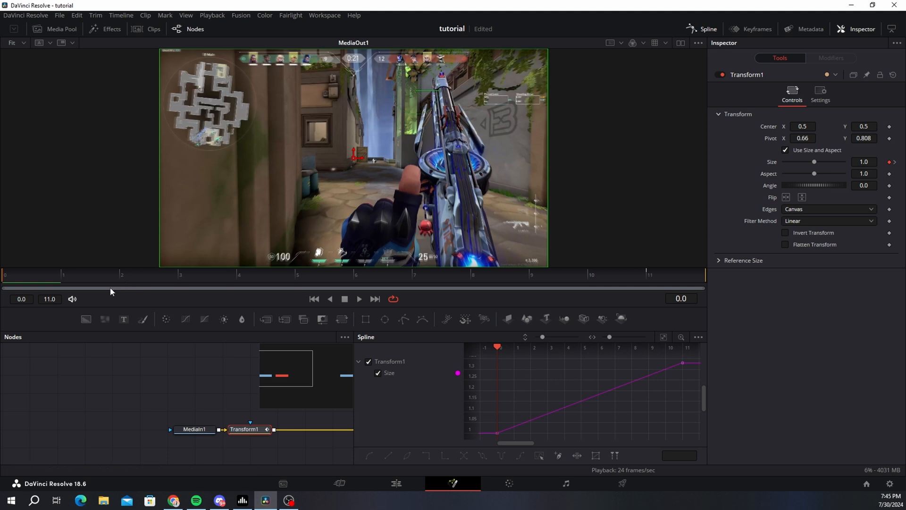
Step: Smooth the Size curve, reshape both handles into a steep initial rise with a long ease-out, and play back the zoom
key(ctrl+a)
key(s)
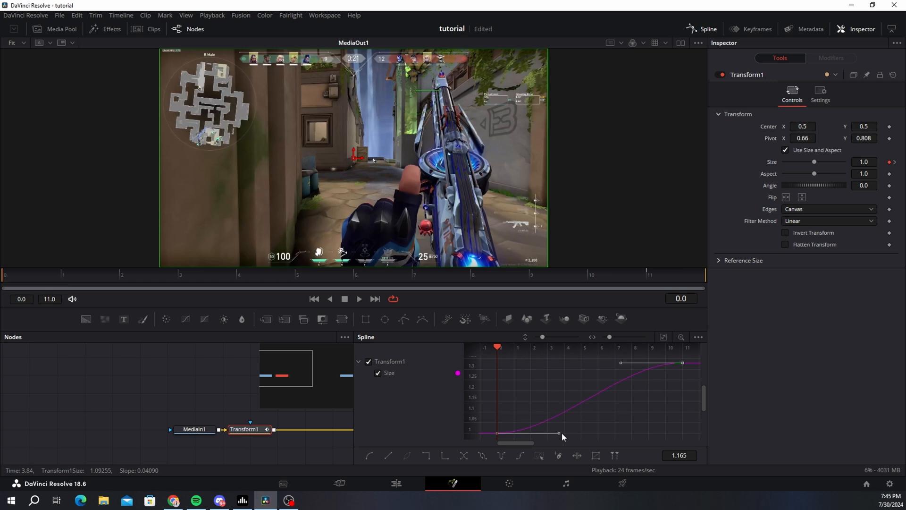
drag(562, 433, 504, 374)
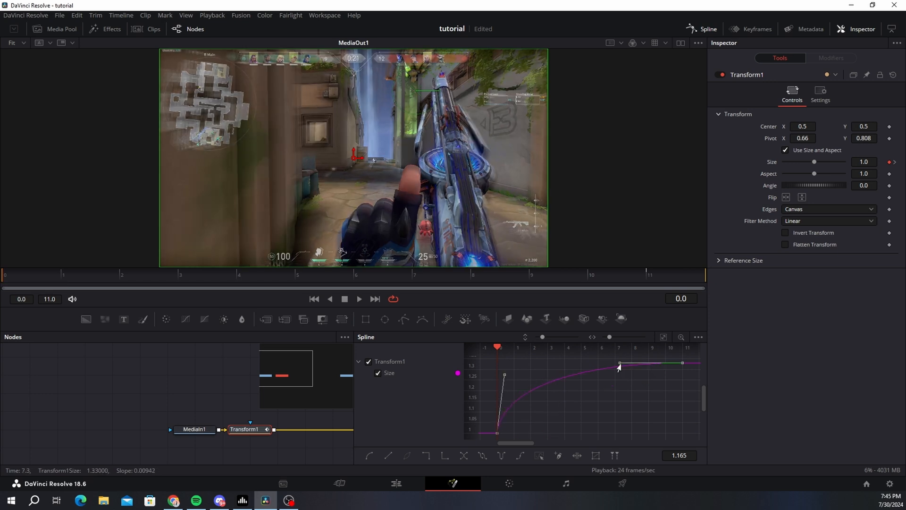
drag(618, 368, 512, 366)
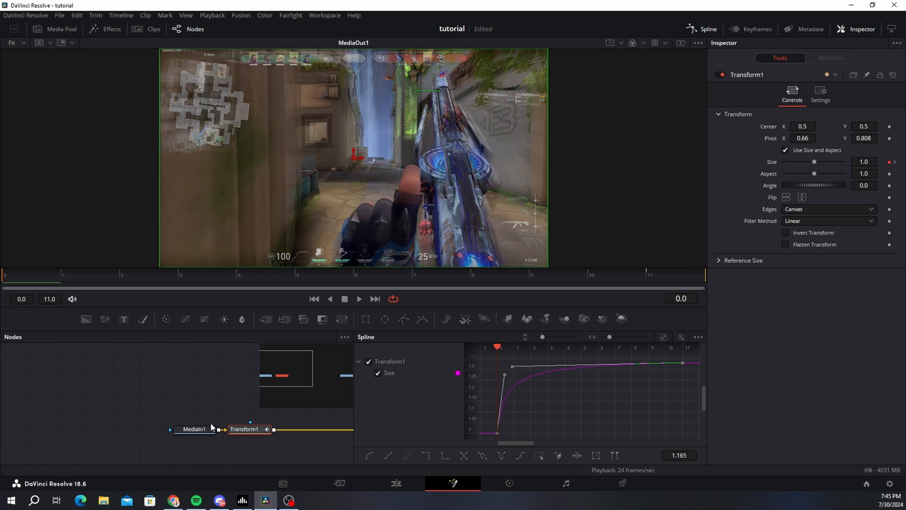
click(824, 96)
click(793, 97)
click(360, 299)
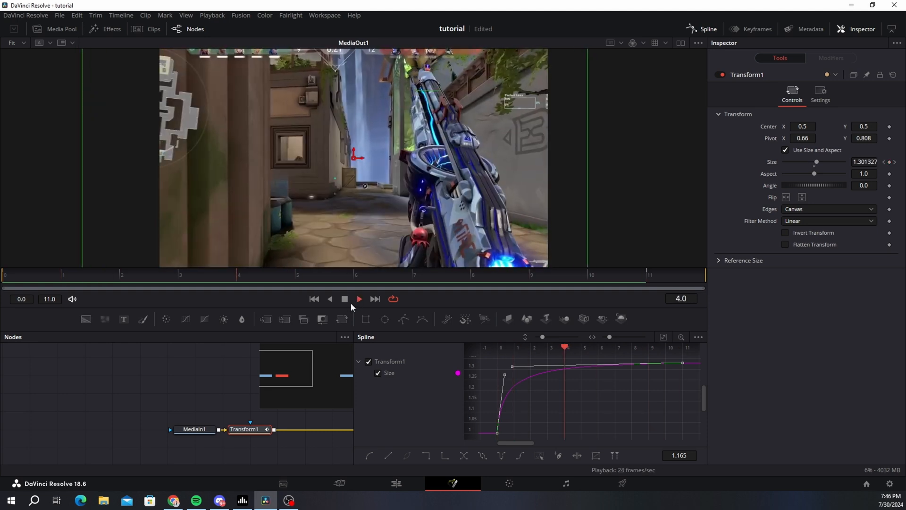
Step: Return to the edit page and play back the out and in clips from the start of the out clip
click(396, 484)
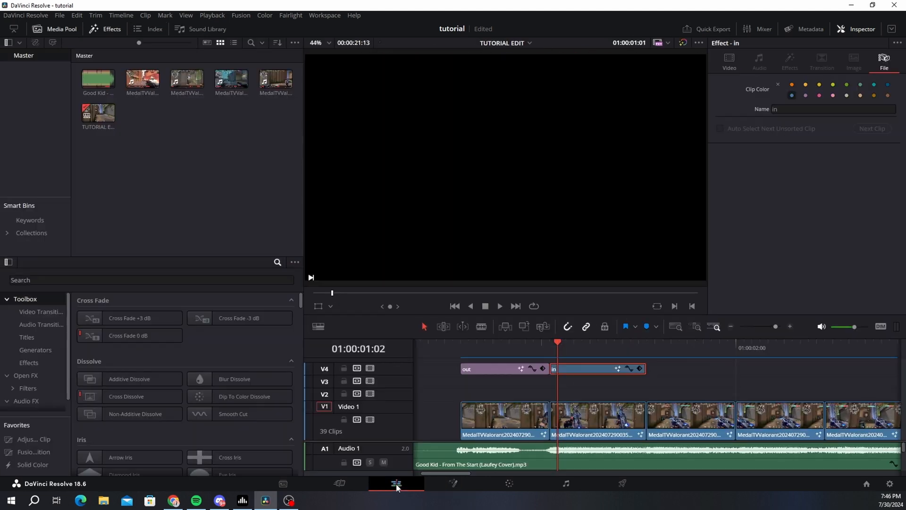
click(460, 349)
key(space)
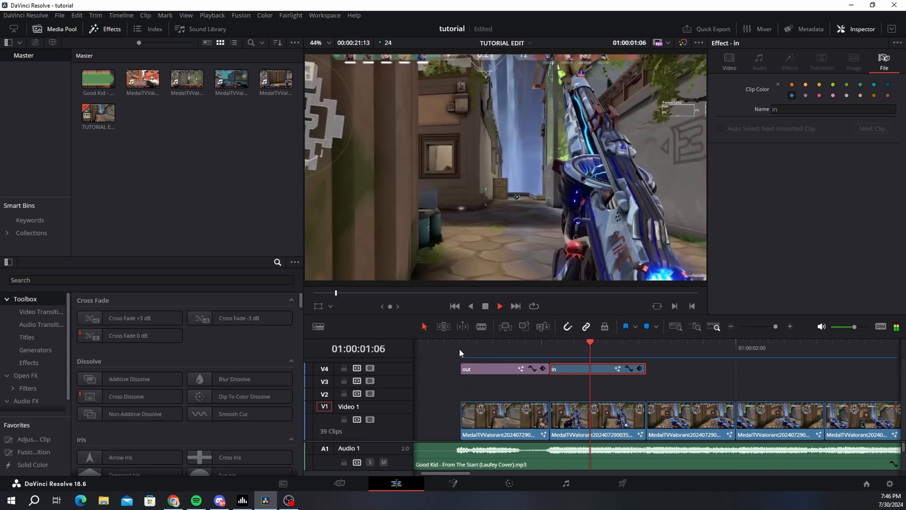
key(space)
Step: Reopen the in clip in Fusion, set the Transform's pivot to X 0.645, Y 0.539, and play back the result
right_click(588, 371)
click(631, 321)
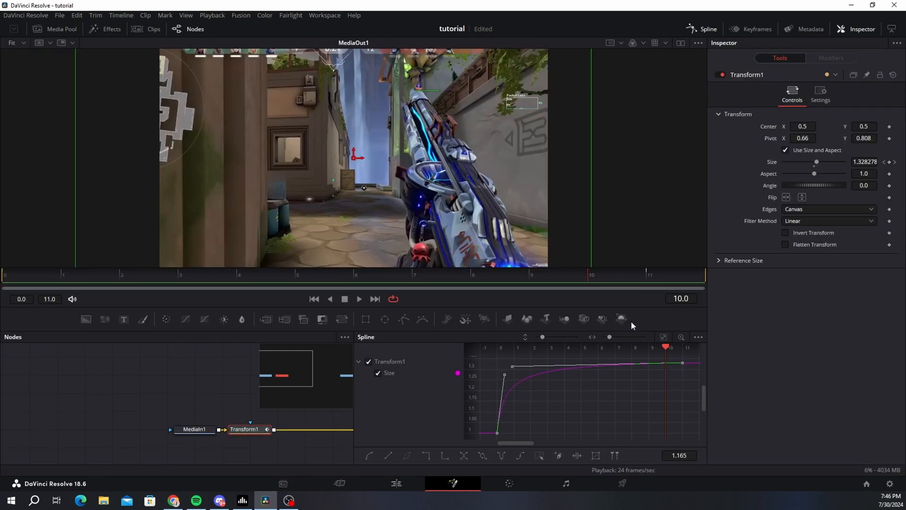
click(683, 282)
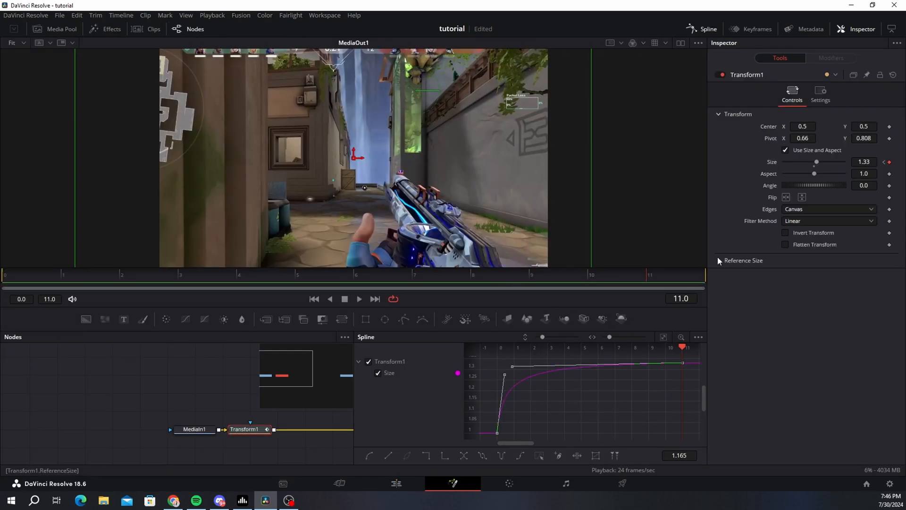
click(496, 279)
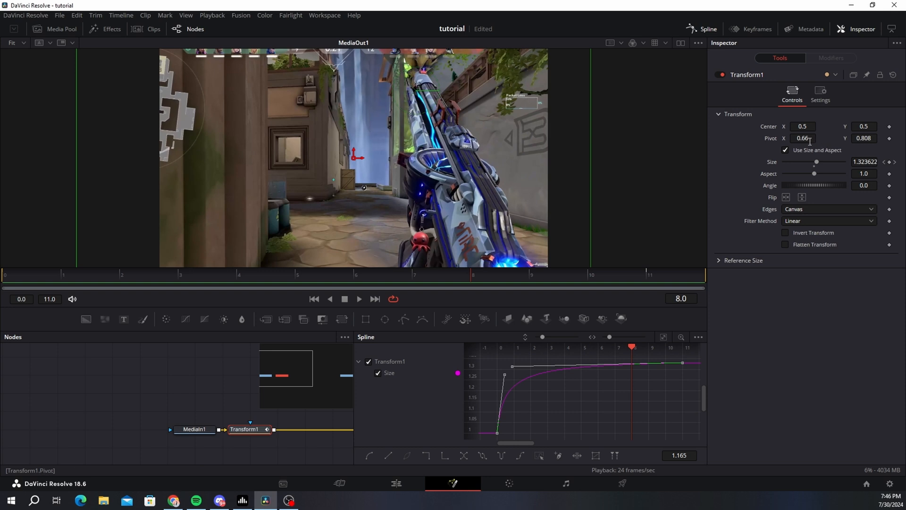
drag(810, 140, 751, 138)
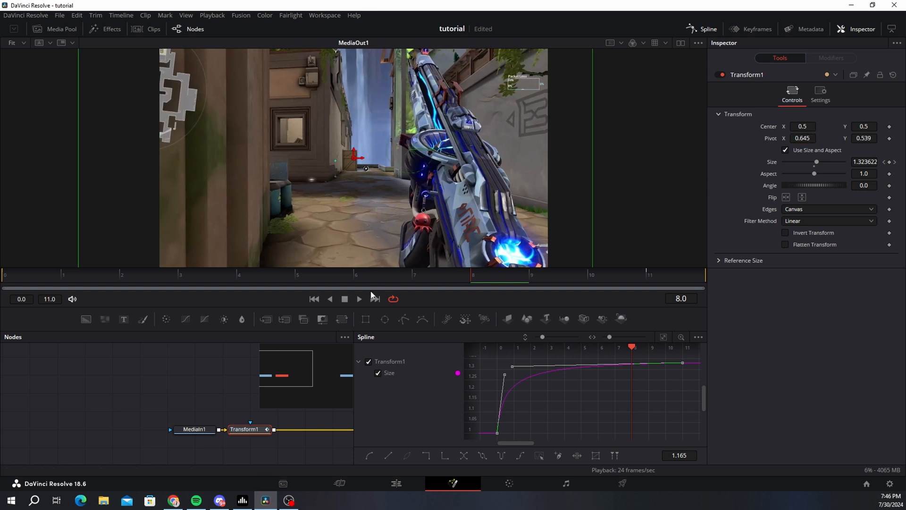
click(361, 298)
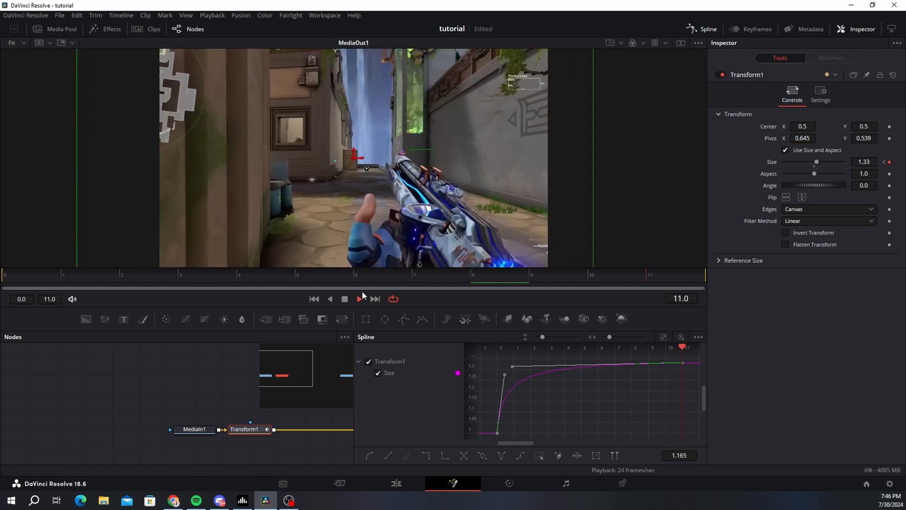
Step: Return to the edit page and check the adjusted pivot by playing the timeline from the out clip's start
click(396, 483)
drag(501, 351, 461, 355)
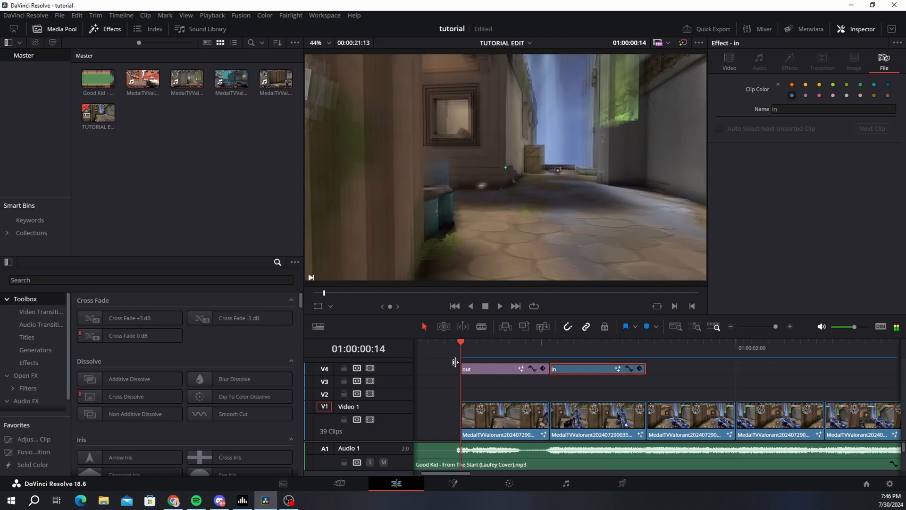
key(space)
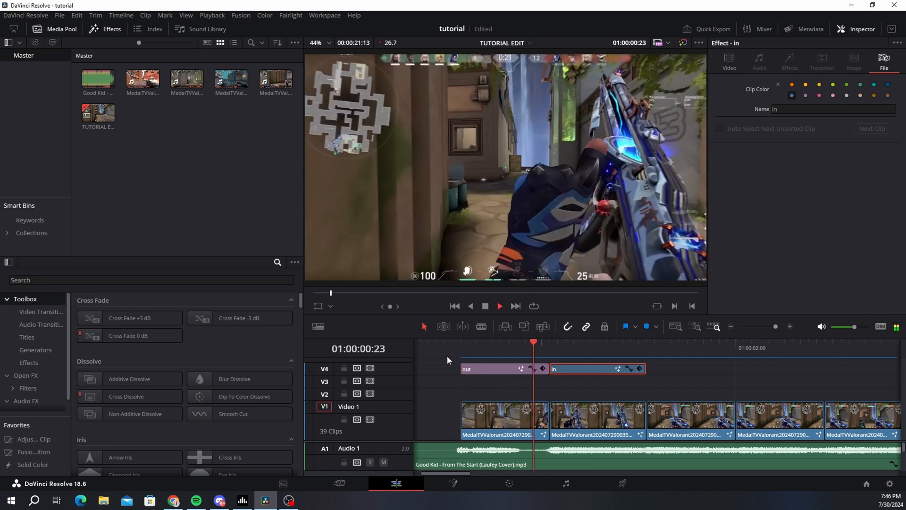
Step: Reopen the in clip in Fusion and keyframe the Transform's Angle from 2.0 at frame 0 to 0.0 at frame 11
right_click(576, 368)
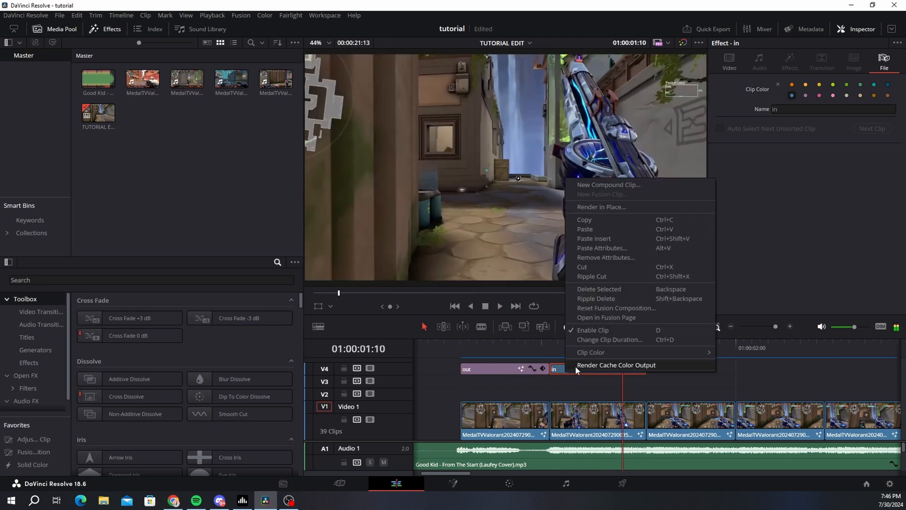
click(614, 318)
drag(128, 277, 3, 278)
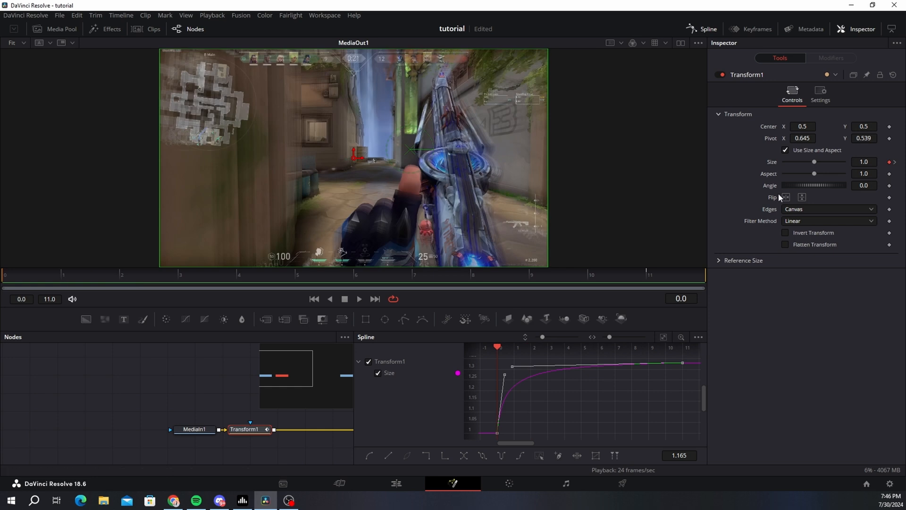
click(890, 186)
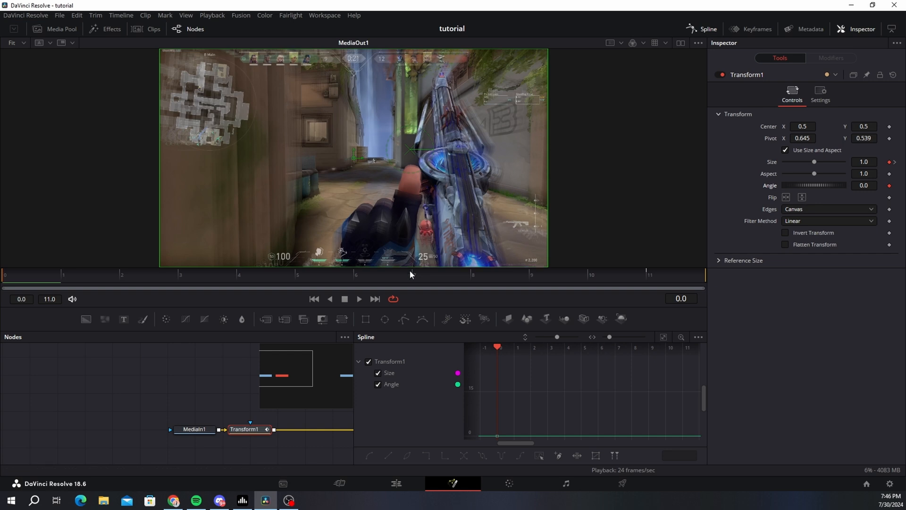
key(End)
click(890, 186)
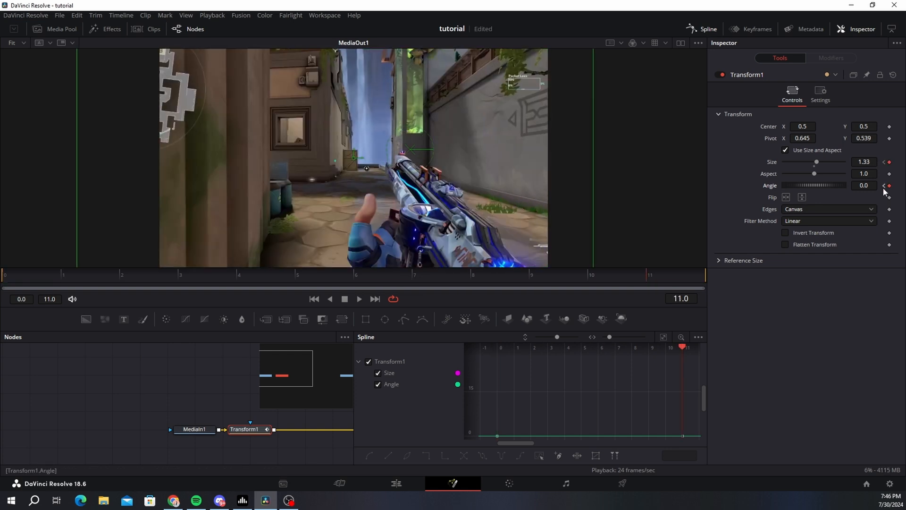
key(Home)
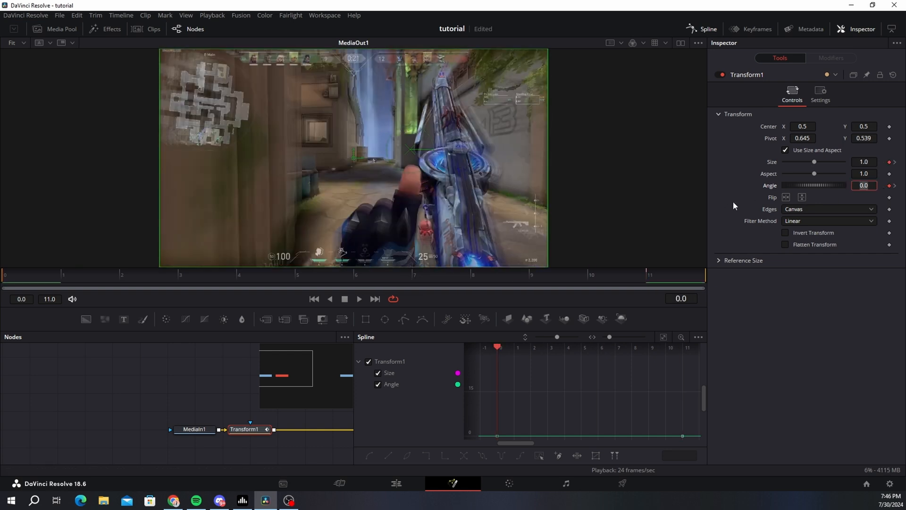
text(2)
key(Tab)
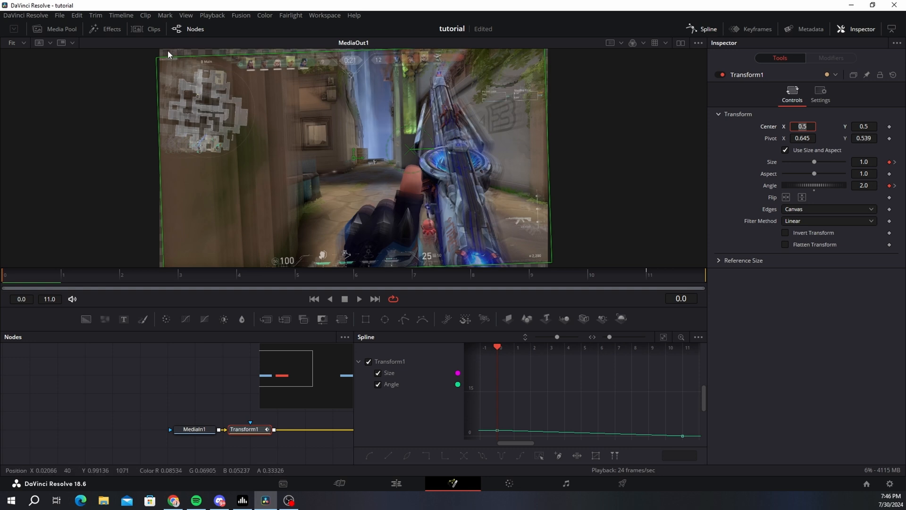
Step: Set the Transform's edge handling to Mirror and play back the rotating zoom
drag(168, 50, 232, 69)
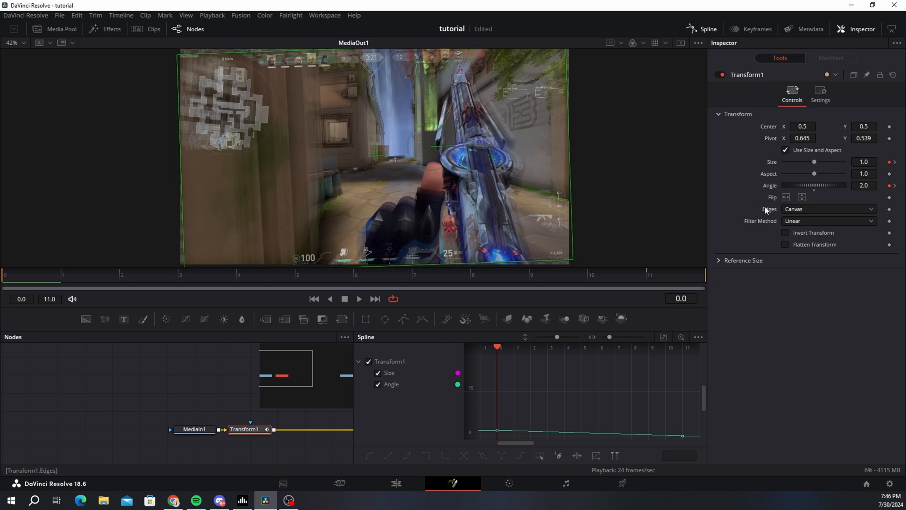
click(796, 212)
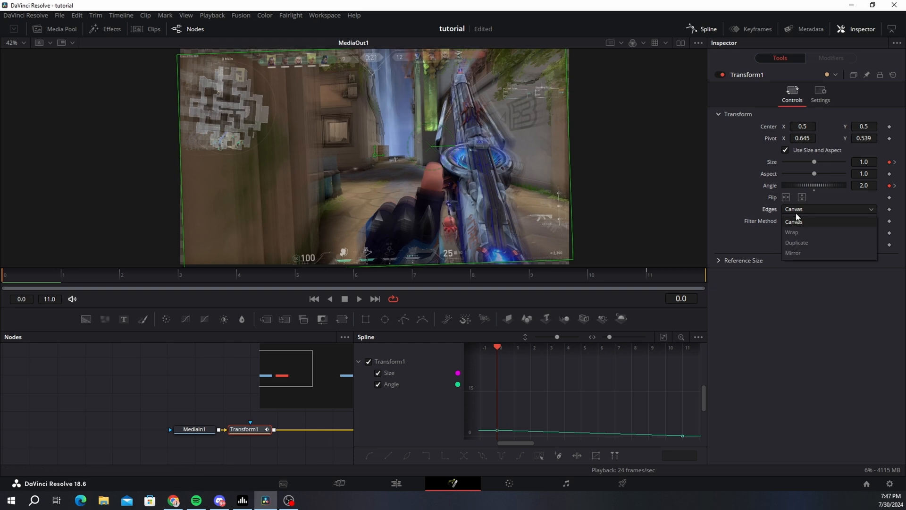
click(806, 254)
click(361, 299)
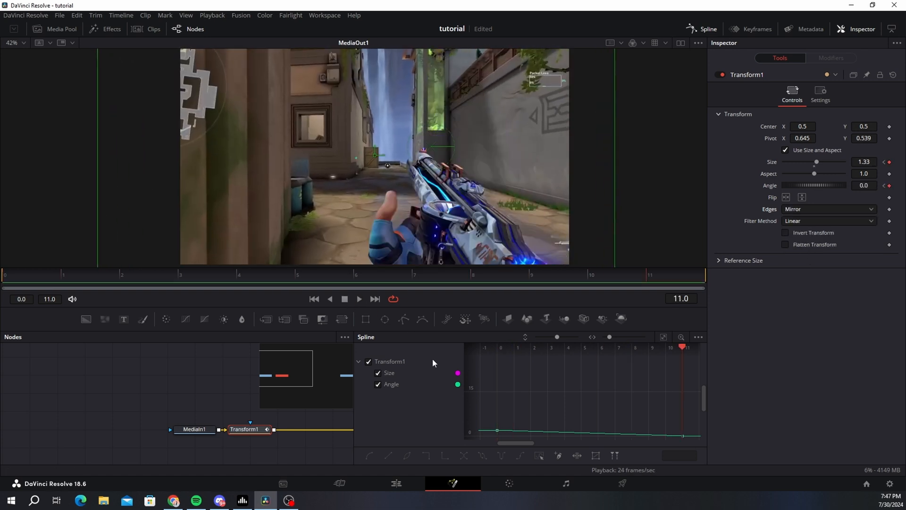
Step: Isolate the Angle curve, smooth it, and reshape both handles into a steep initial drop with a long ease-out
click(378, 372)
key(ctrl+f)
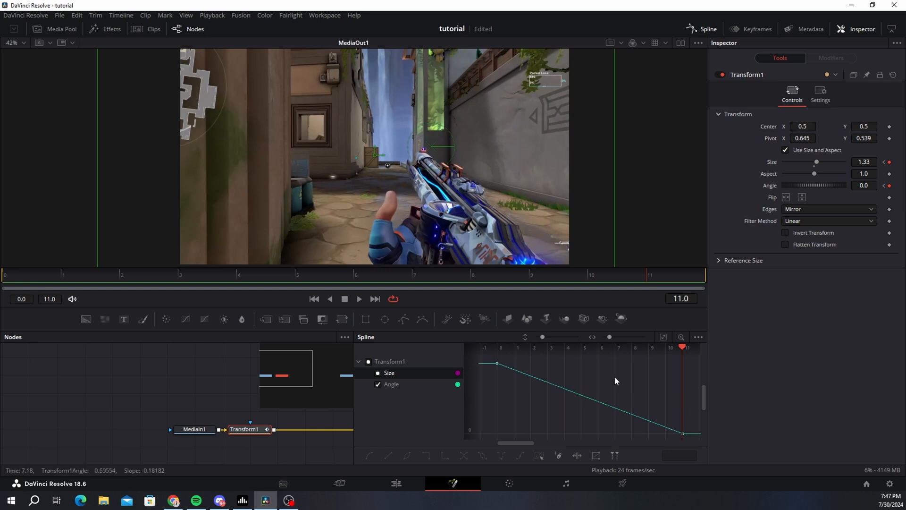
key(ctrl+a)
key(s)
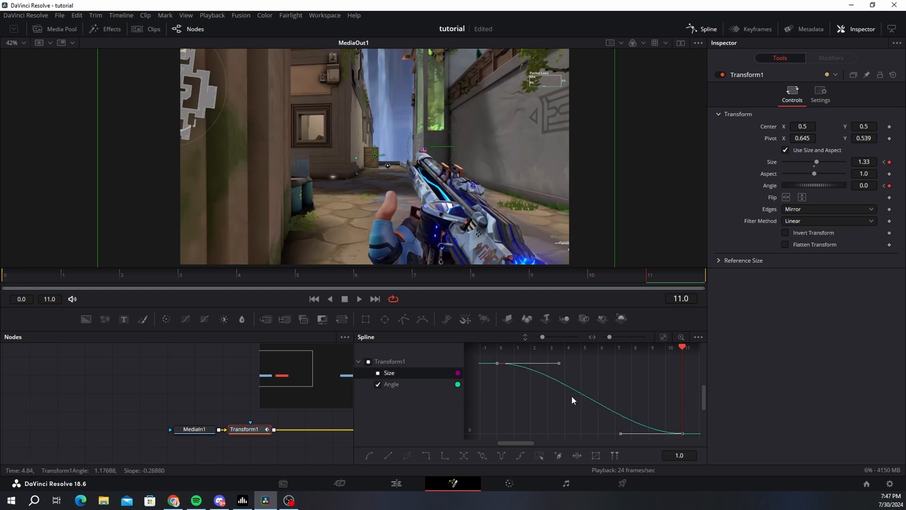
drag(559, 364, 503, 417)
drag(620, 433, 509, 413)
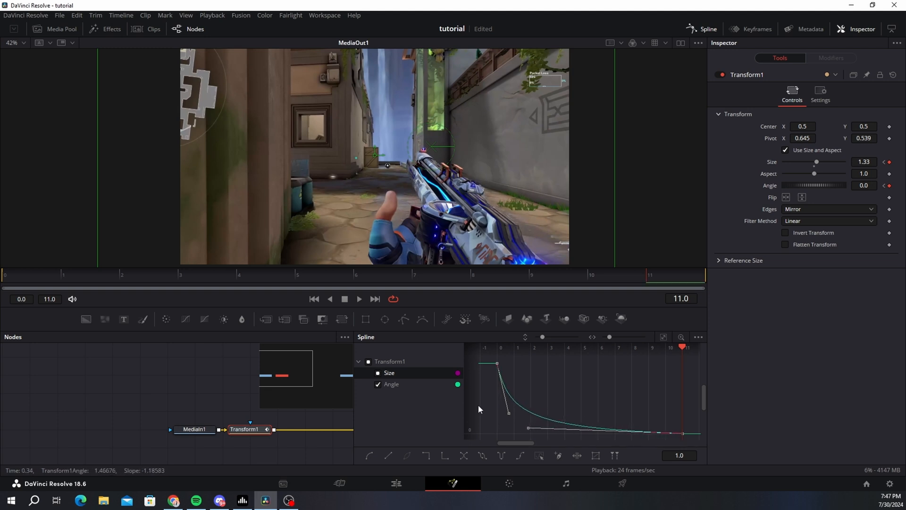
Step: Play back the eased rotation in Fusion, and check it again by playing the timeline on the edit page
click(359, 298)
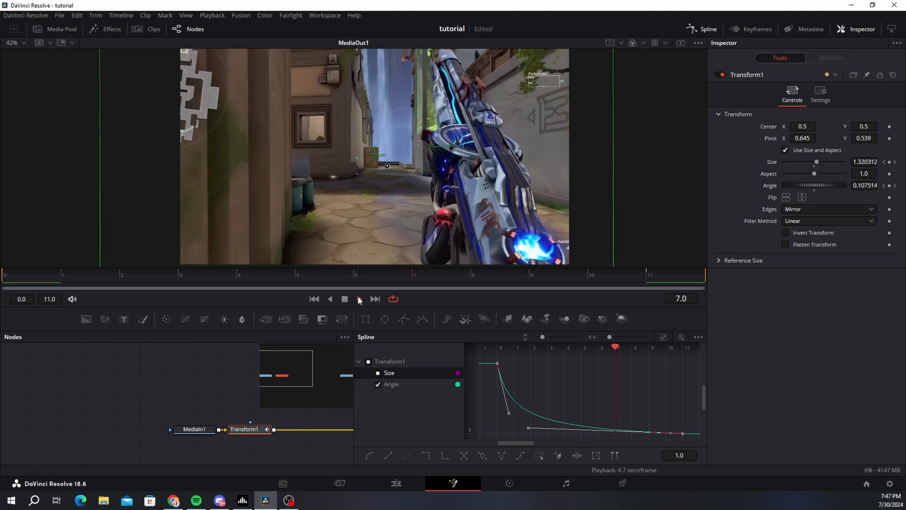
click(398, 484)
key(space)
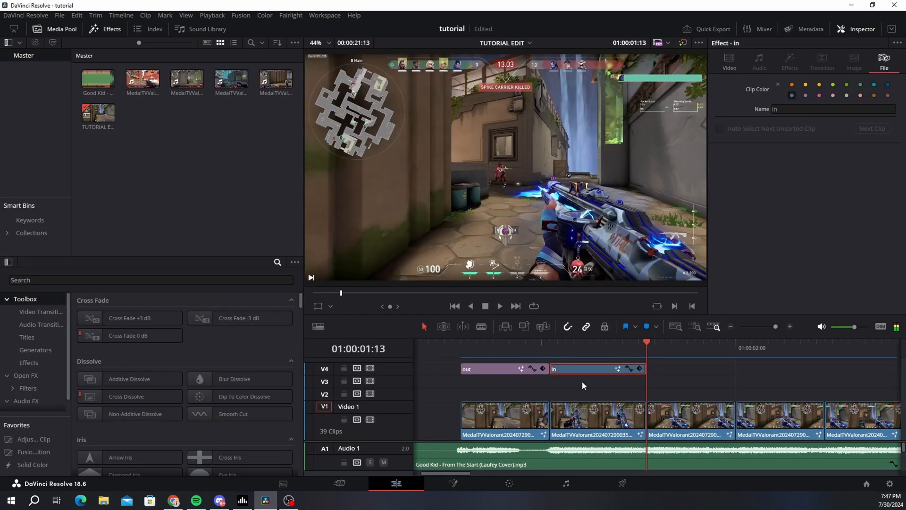
Step: Reopen the in clip in Fusion and set the Transform's Size to 1.42 at frame 11
right_click(582, 369)
click(664, 318)
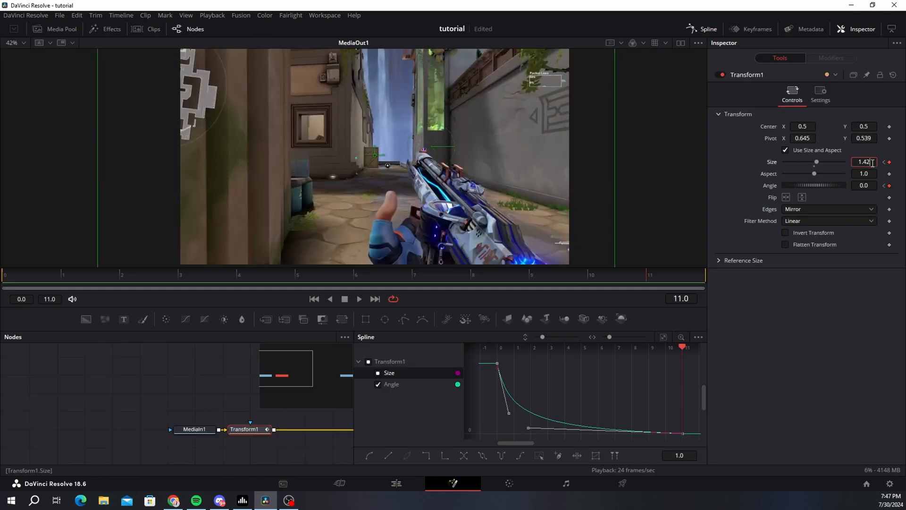
key(Tab)
Step: Show only the Size curve, extend its first keyframe's handle upward for a steeper start, and play back the zoom
click(379, 385)
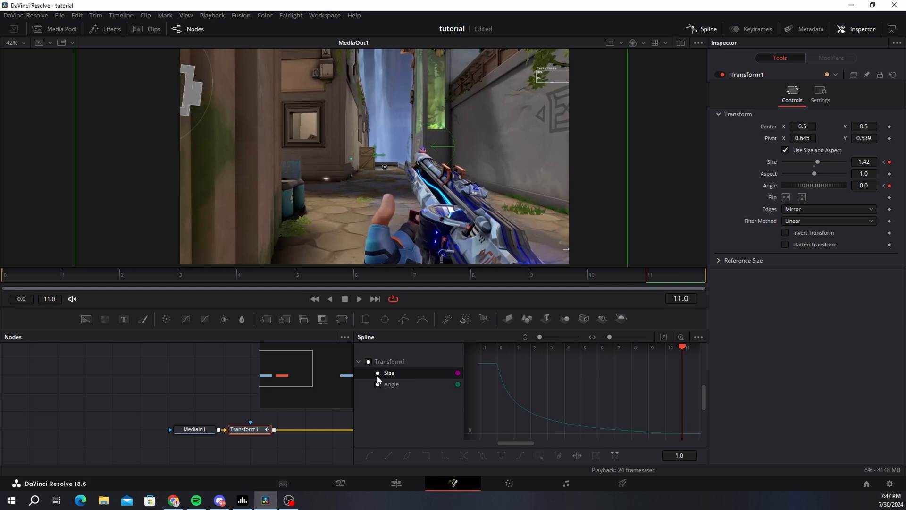
click(377, 373)
click(514, 390)
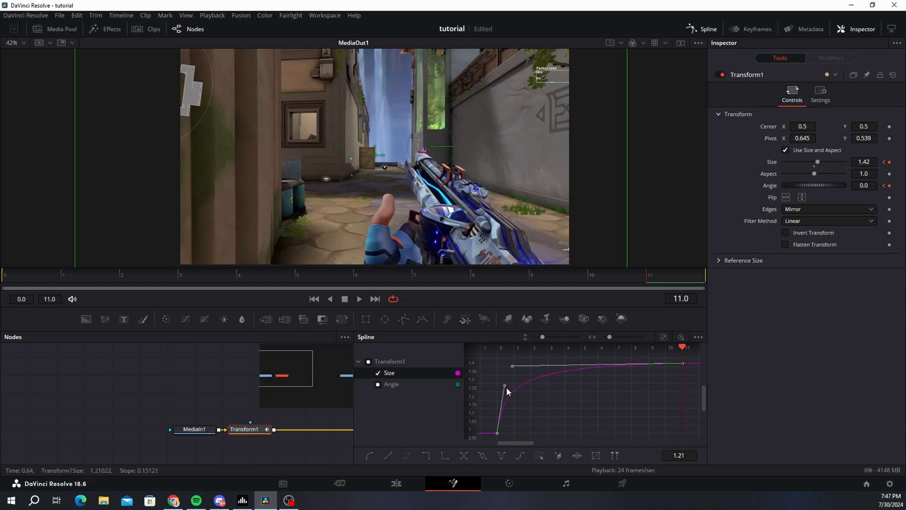
drag(504, 387, 507, 368)
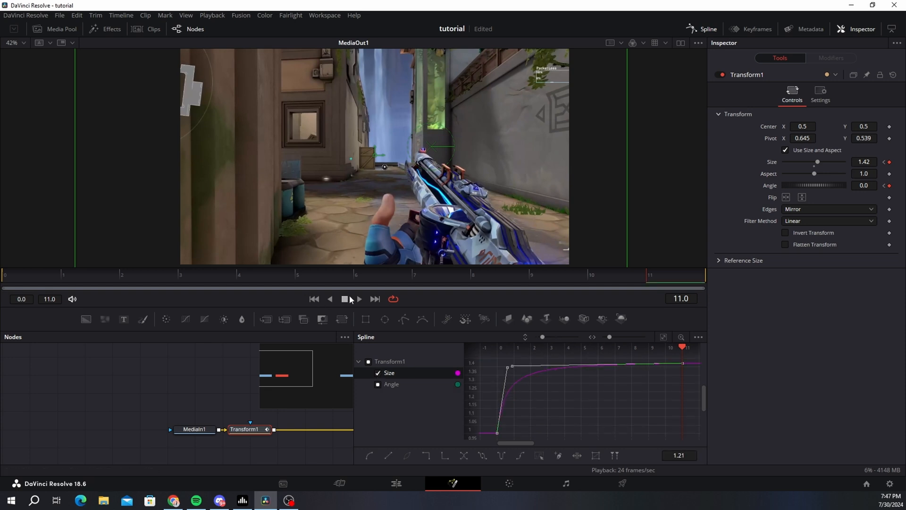
click(359, 299)
Step: Return to the edit page and play the timeline from just before the first out clip through the in clip
key(shift+4)
drag(434, 349, 480, 352)
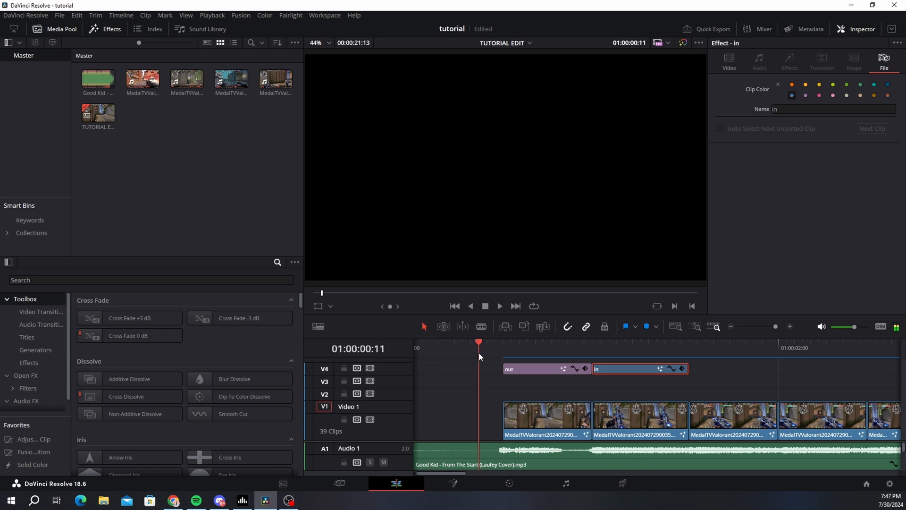
key(space)
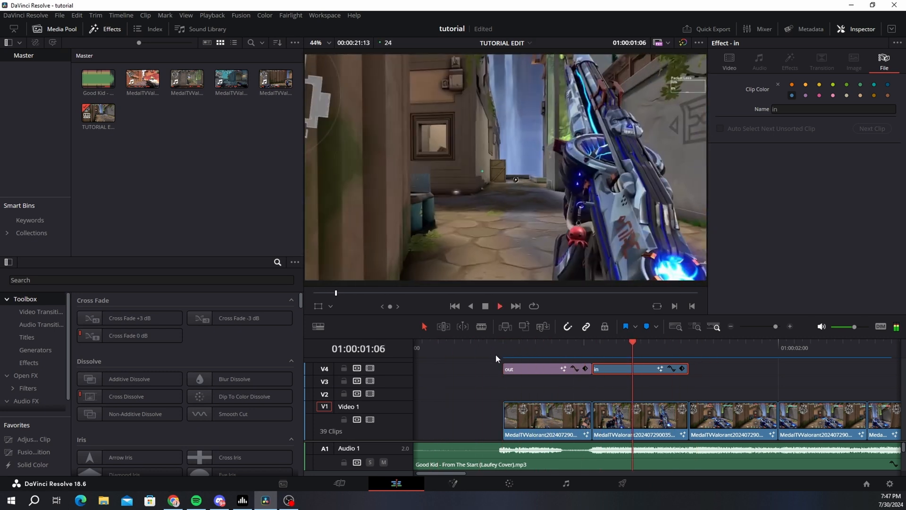
key(space)
Step: Place a copy of the out adjustment clip directly after the in clip, above the third gameplay clip
click(682, 353)
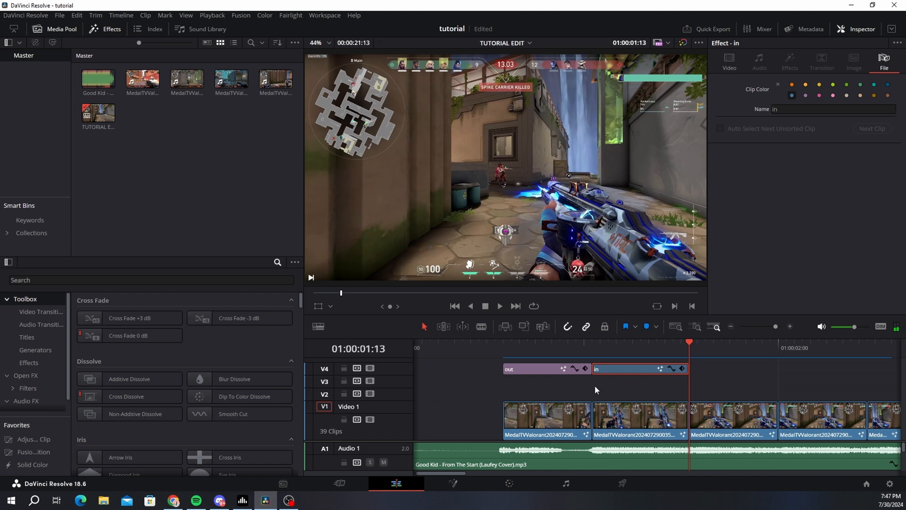
scroll(519, 388, right, 3)
drag(465, 373, 645, 371)
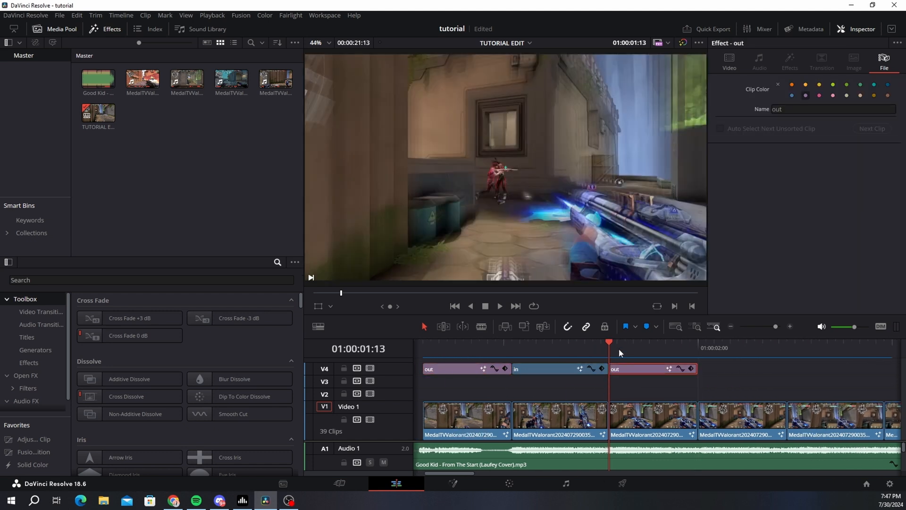
Step: Open the copied out clip in Fusion and set the Transform's Size to 1.86 at frame 0
right_click(624, 367)
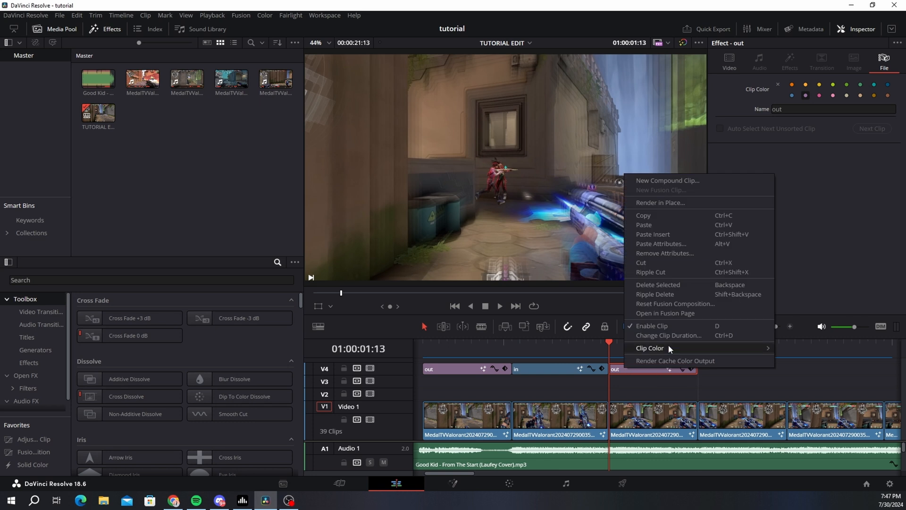
click(628, 313)
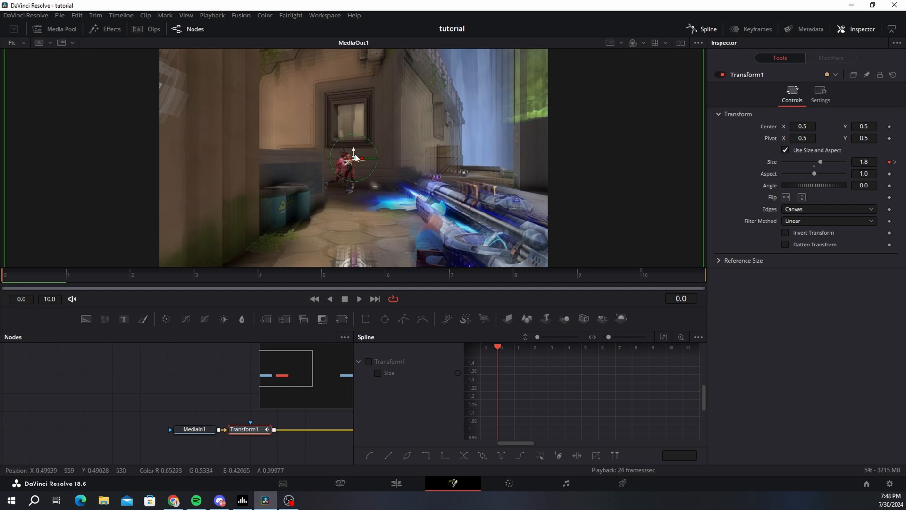
click(876, 163)
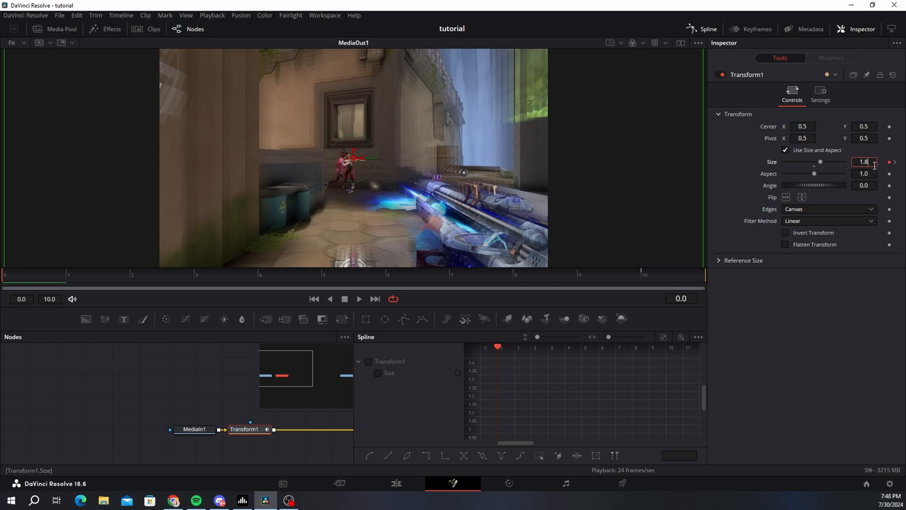
text(6)
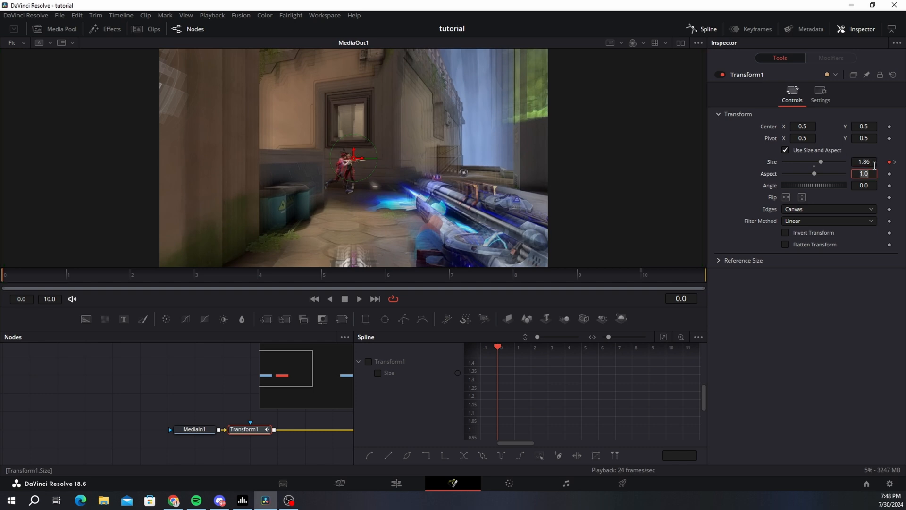
key(Tab)
Step: Display the Size curve and set the Transform's Size to 1.1 at frame 10
click(368, 361)
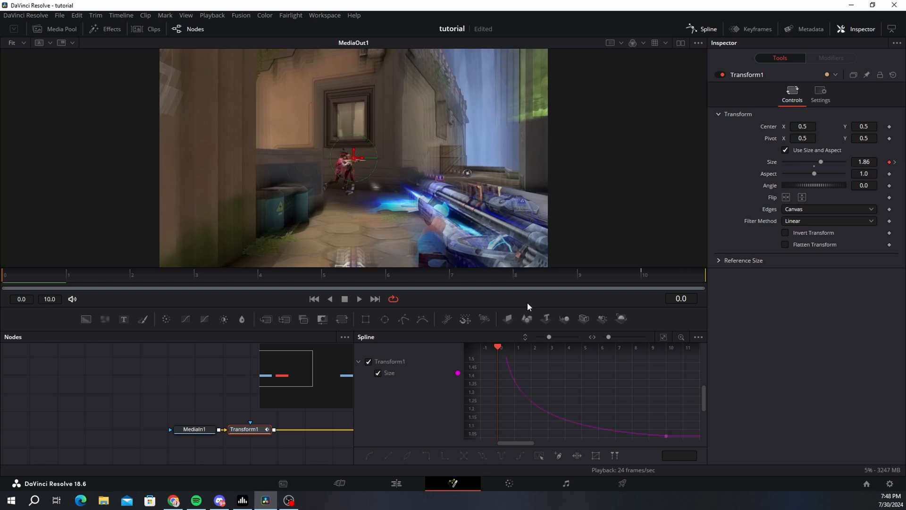
click(631, 276)
click(874, 164)
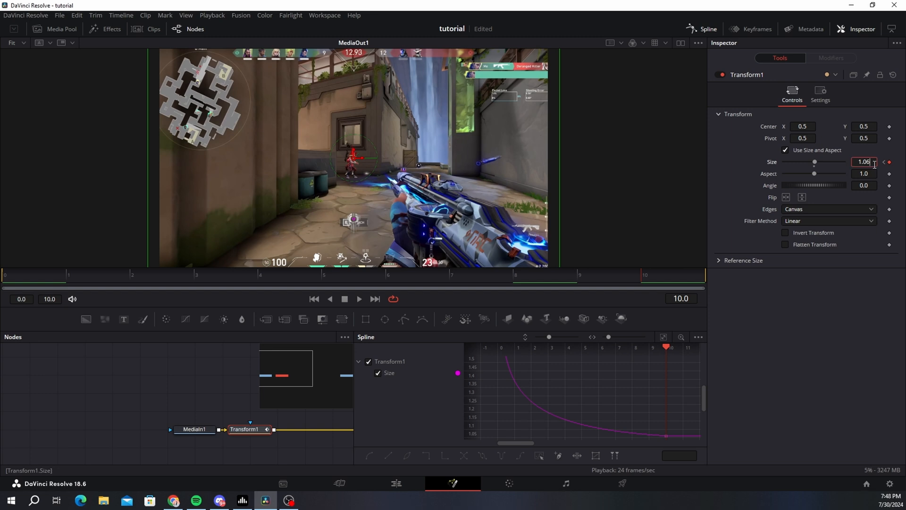
click(875, 162)
key(Tab)
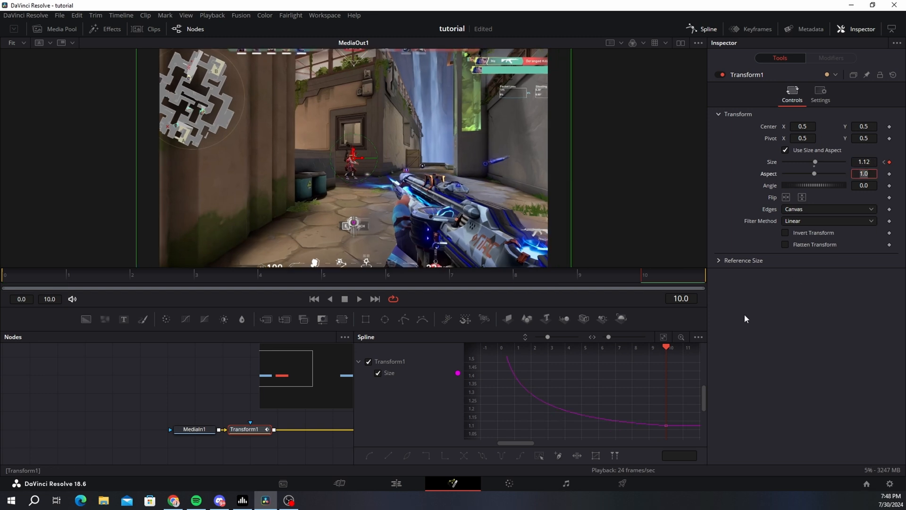
click(870, 163)
key(Tab)
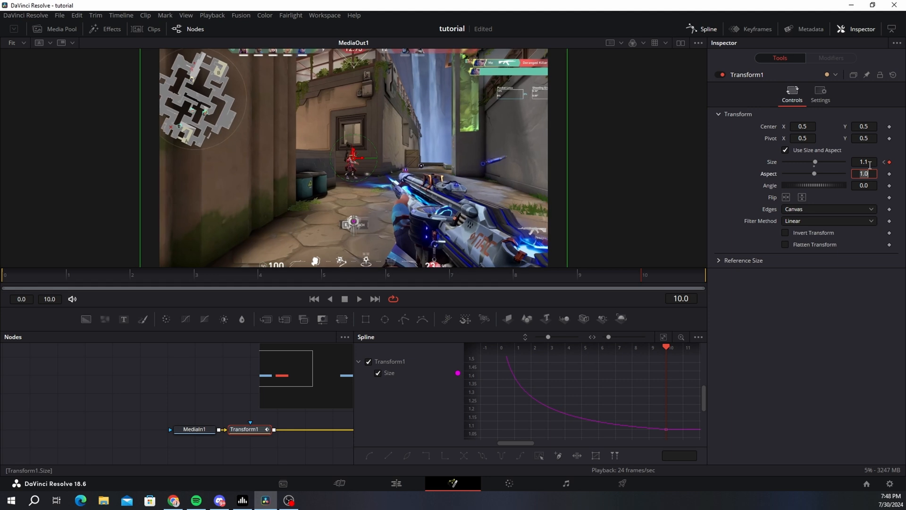
Step: Reshape the Size curve's handles into a steeper initial drop, play back the zoom-out, and return to frame 0
click(664, 338)
key(ctrl+a)
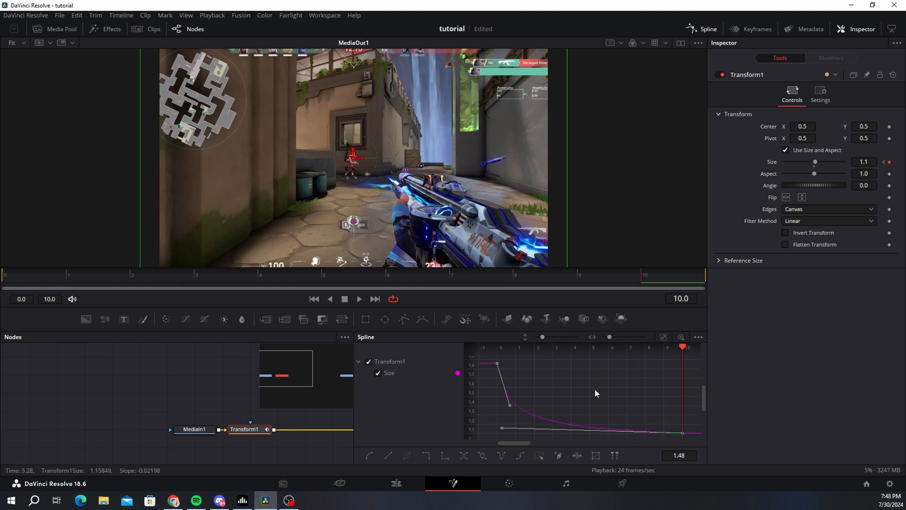
key(f)
drag(559, 363, 502, 420)
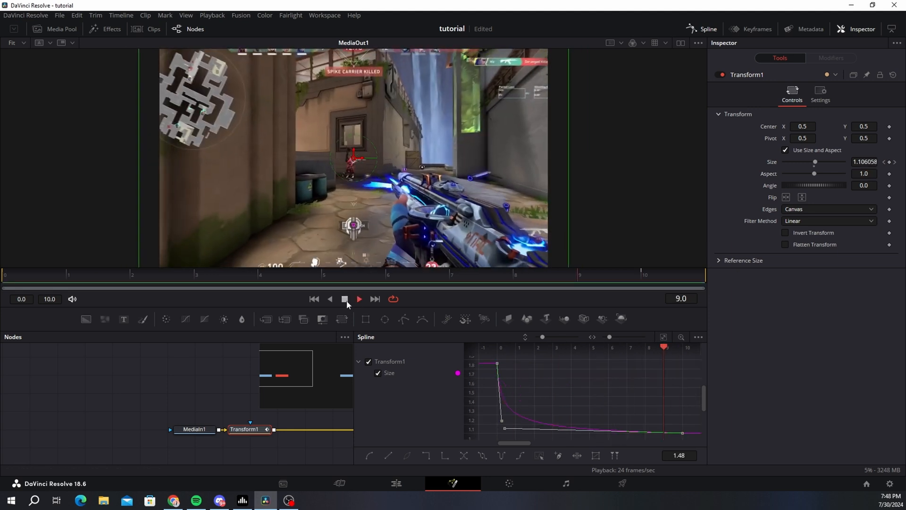
click(345, 300)
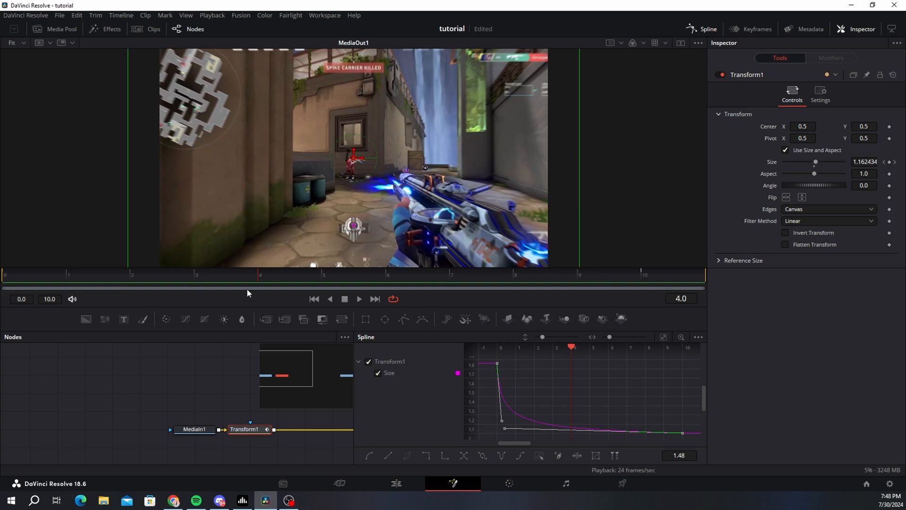
drag(247, 290, 1, 297)
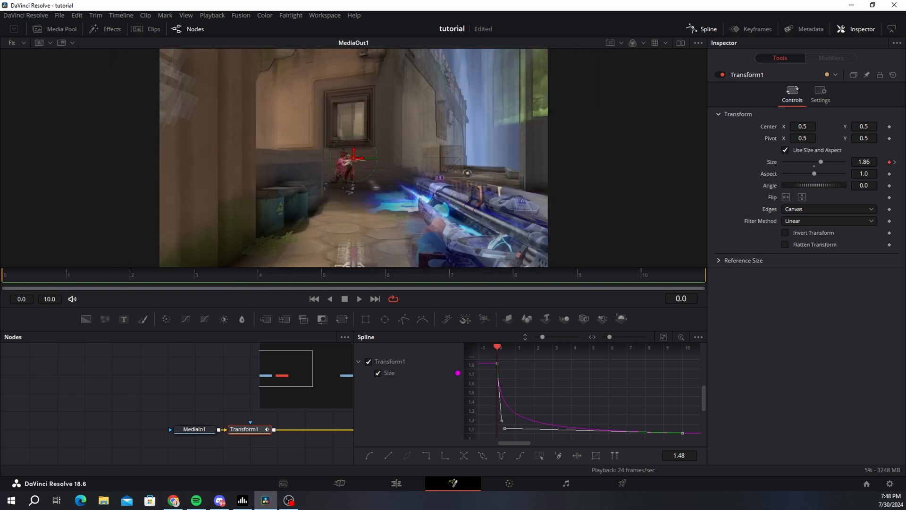
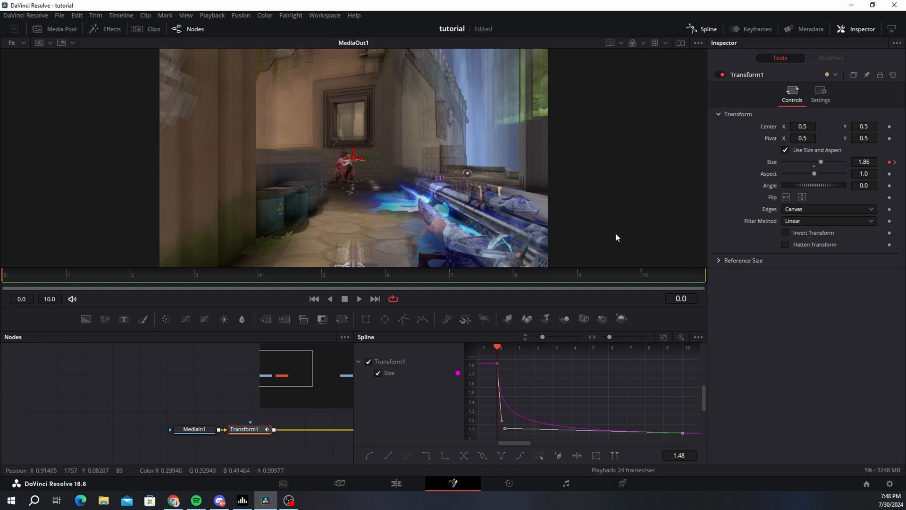
Step: Add Pivot keyframes to the Transform at frames 0 and 10, return to frame 0, and hide the Size curve
click(889, 138)
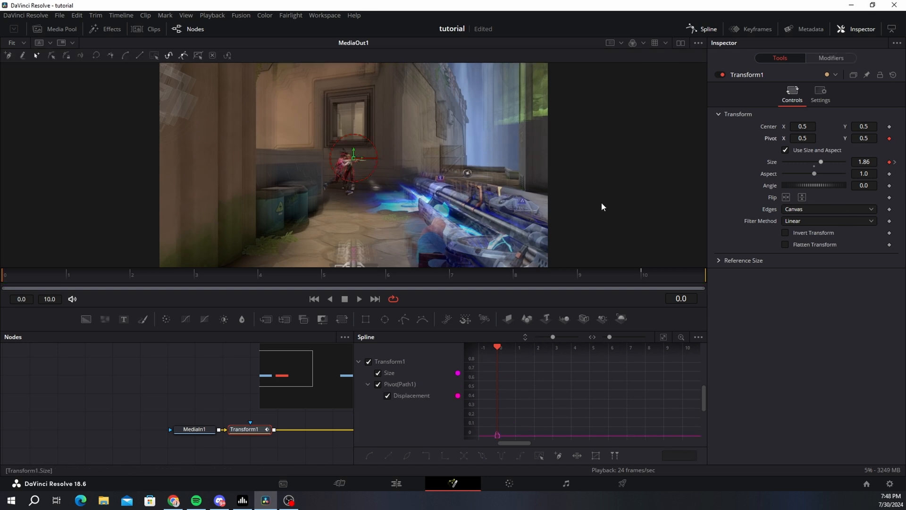
drag(124, 276, 800, 296)
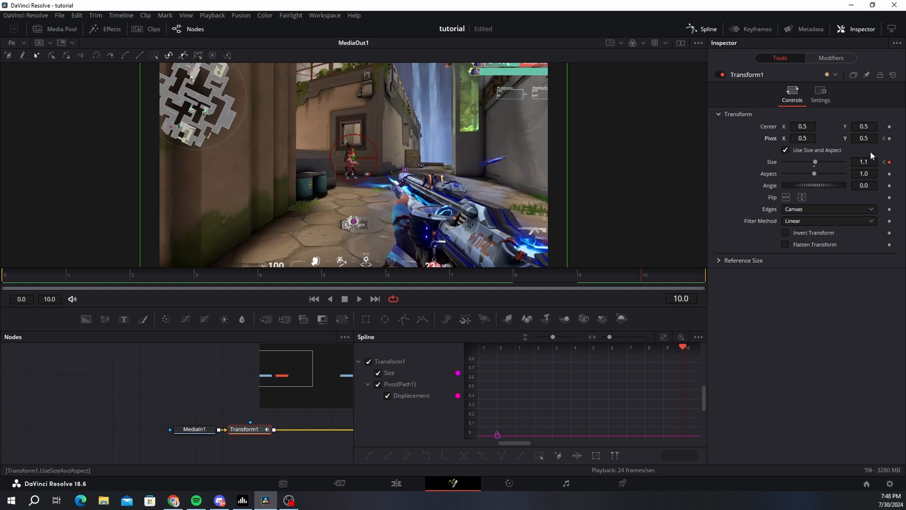
click(890, 138)
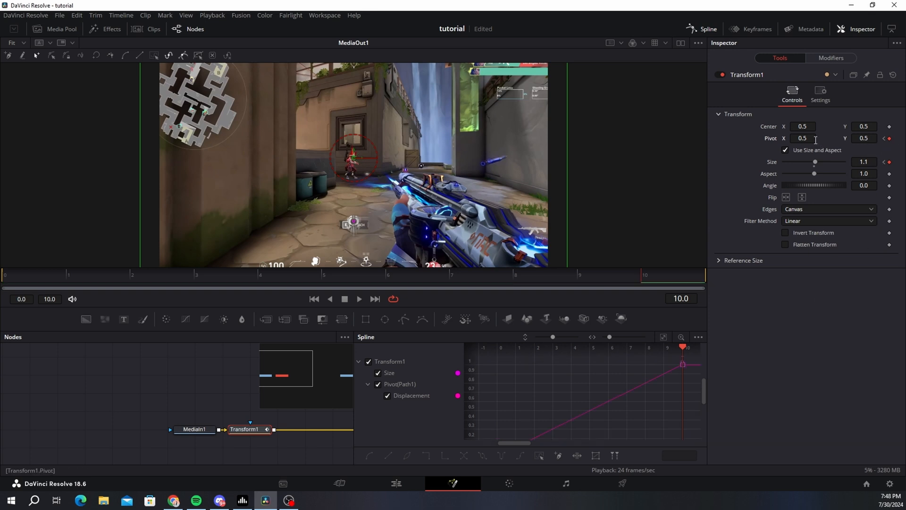
key(Home)
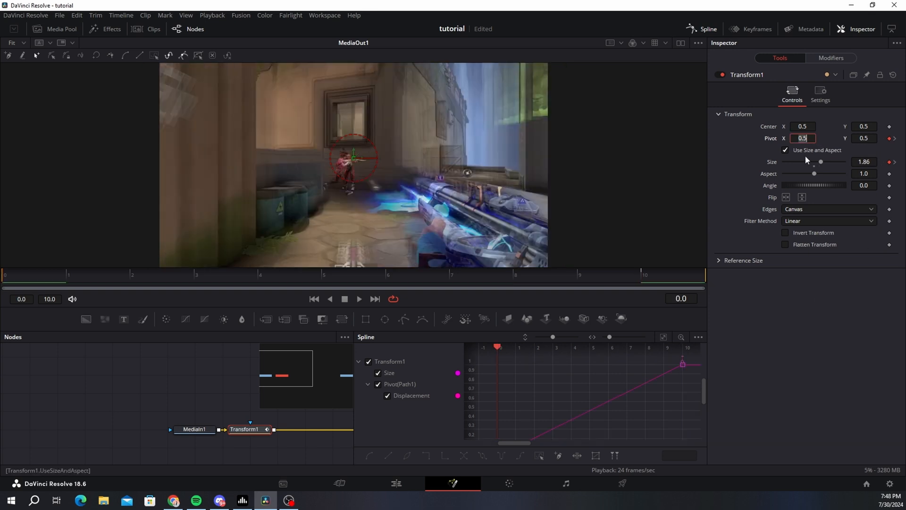
click(379, 372)
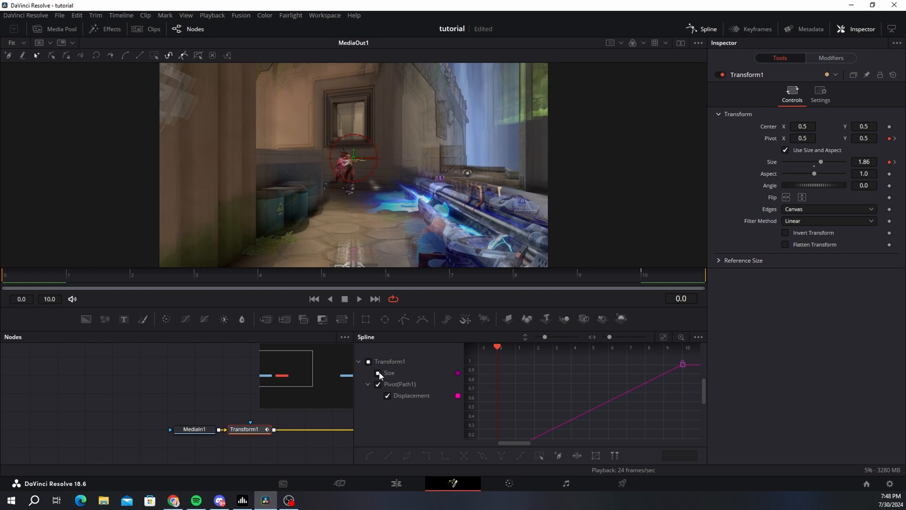
Step: Check the pivot coordinates of the in clip's Transform in Fusion, and reopen the third gameplay clip's out adjustment in Fusion
click(405, 485)
right_click(529, 370)
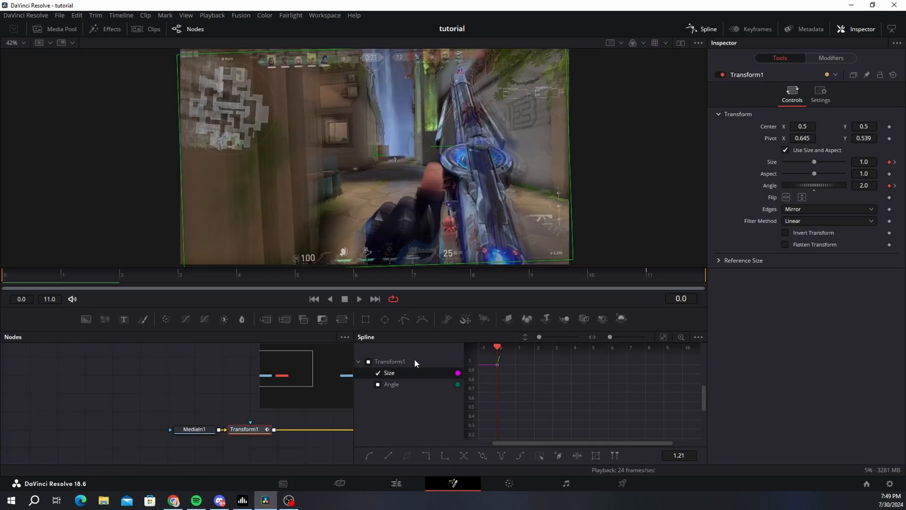
drag(143, 274, 427, 286)
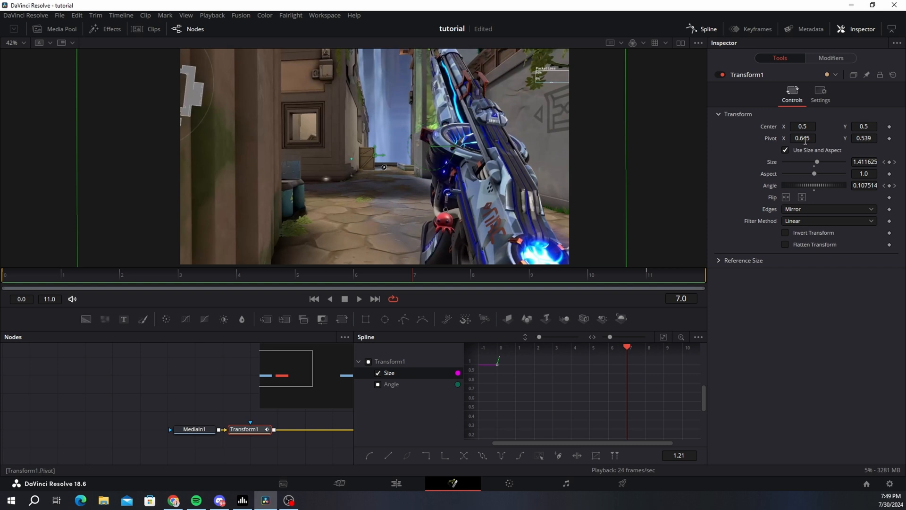
click(405, 483)
right_click(653, 364)
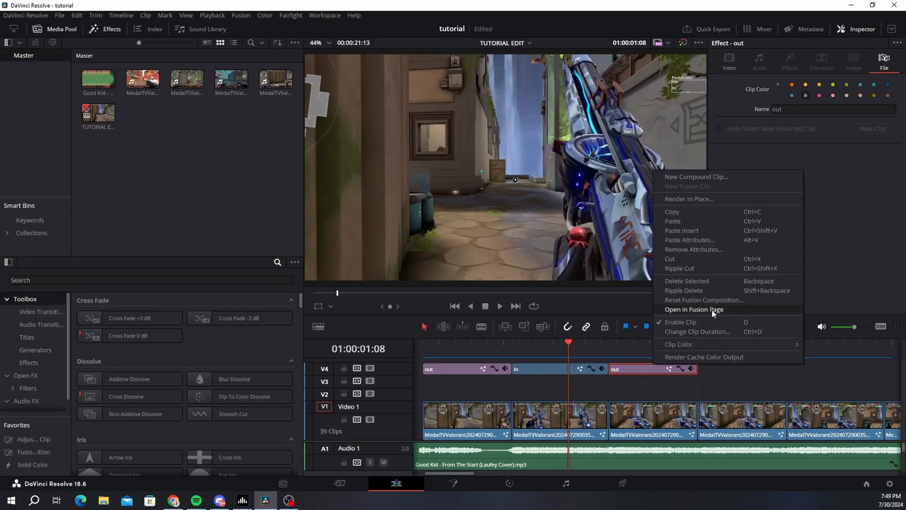
click(679, 312)
Step: Set the Transform's Pivot to X 0.645 and Y 0.539 at frame 0
click(807, 140)
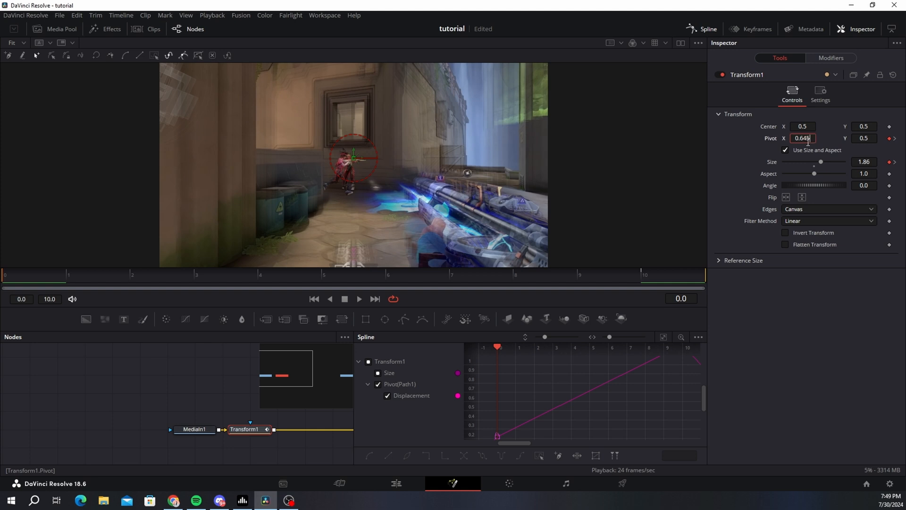
key(Tab)
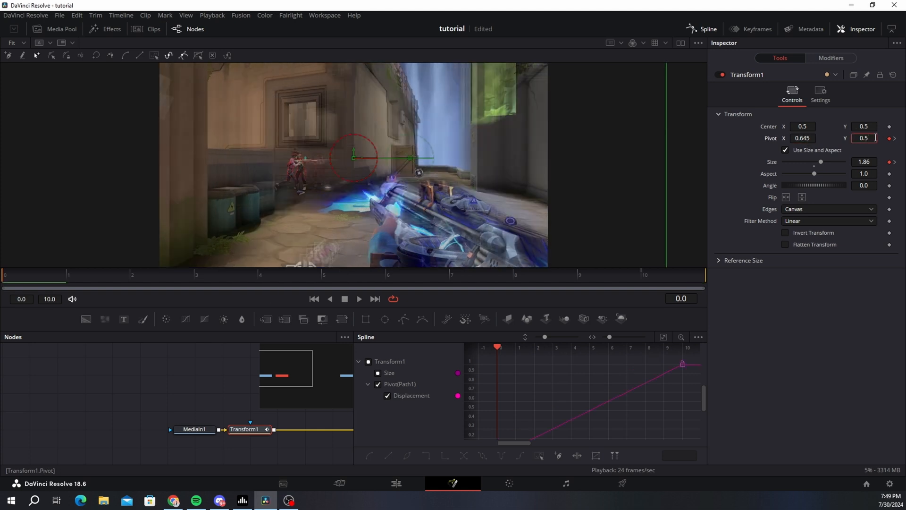
text(39)
key(Tab)
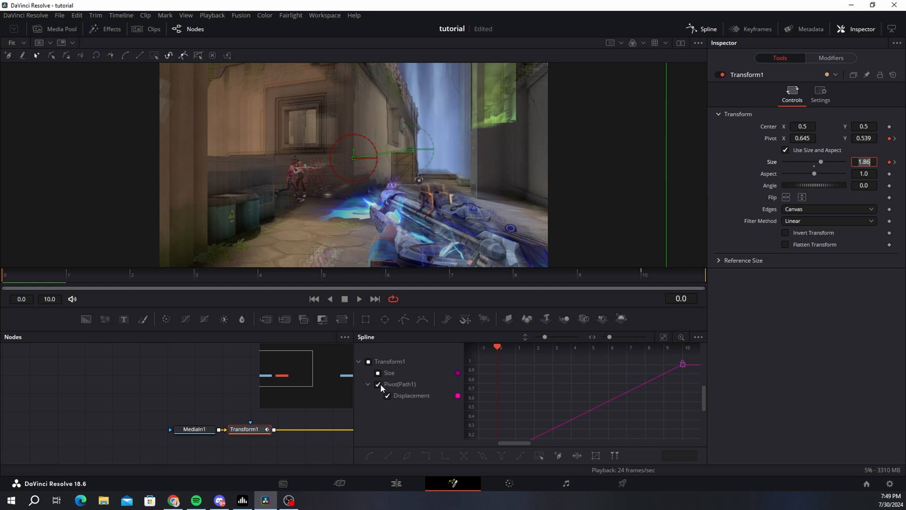
Step: Smooth the Pivot displacement curve into a steep initial rise with a soft finish, preview the movement, and return to frame 0
click(664, 337)
key(ctrl+a)
key(f)
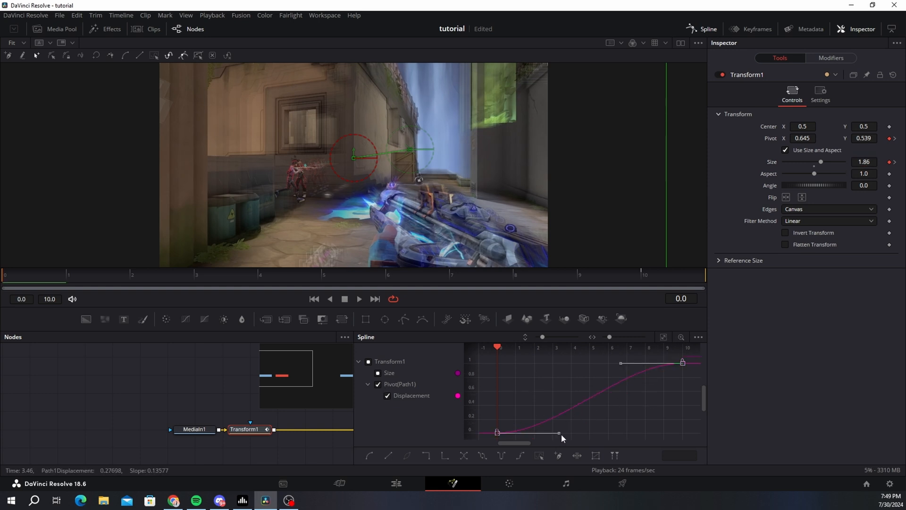
drag(559, 433, 540, 369)
click(359, 299)
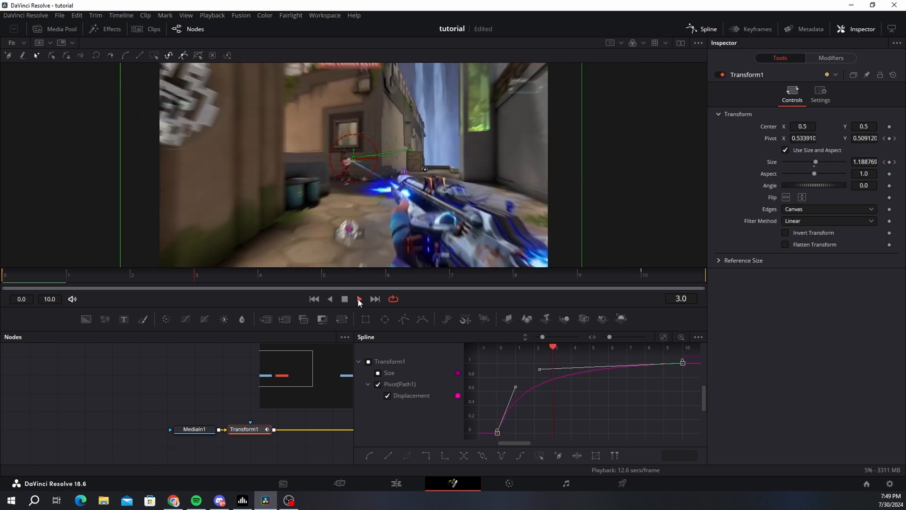
click(181, 275)
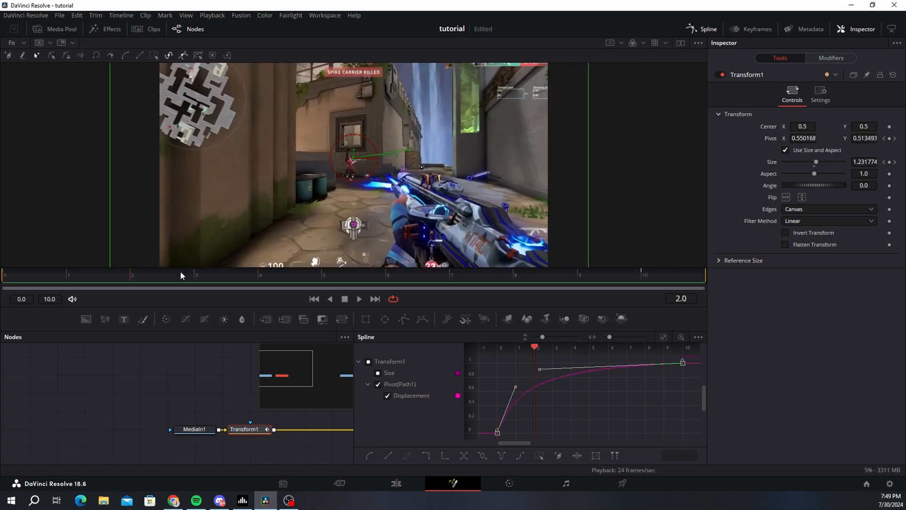
key(Home)
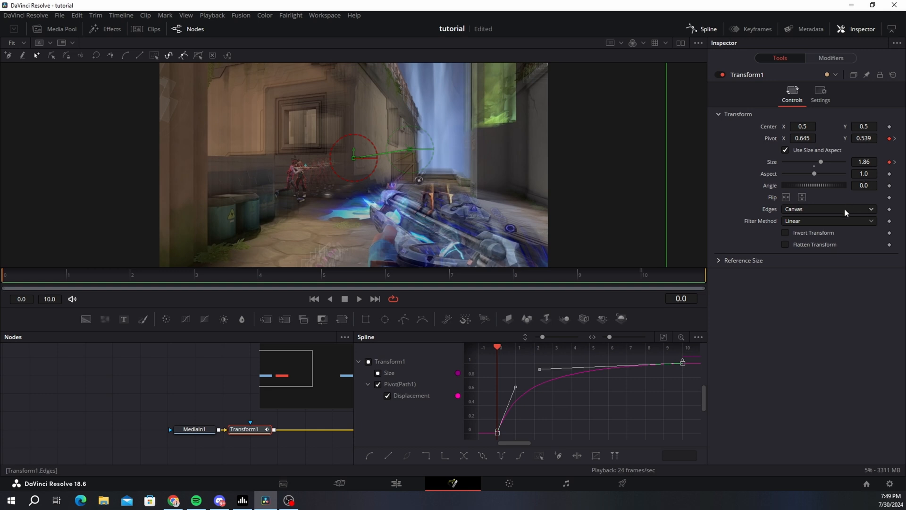
Step: Set the Transform's Edges to Mirror and keyframe an Angle of -2 at frame 0
click(826, 209)
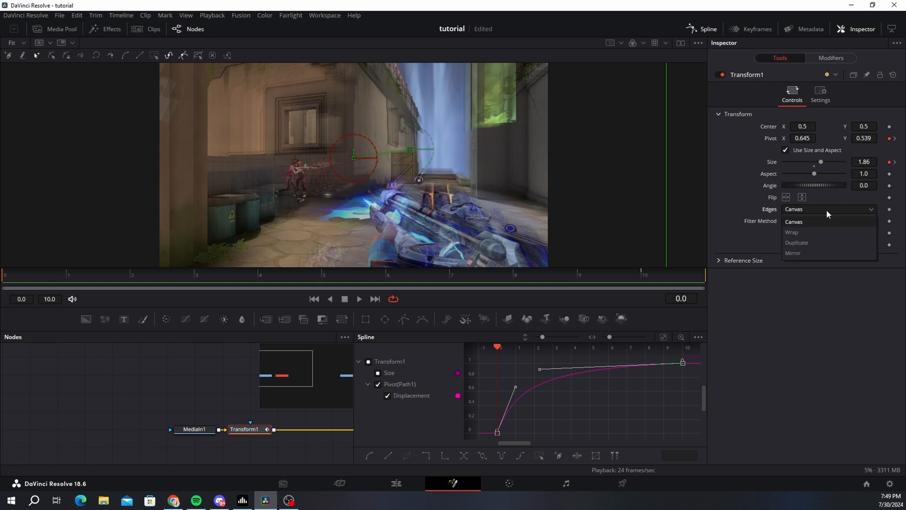
click(799, 253)
click(874, 187)
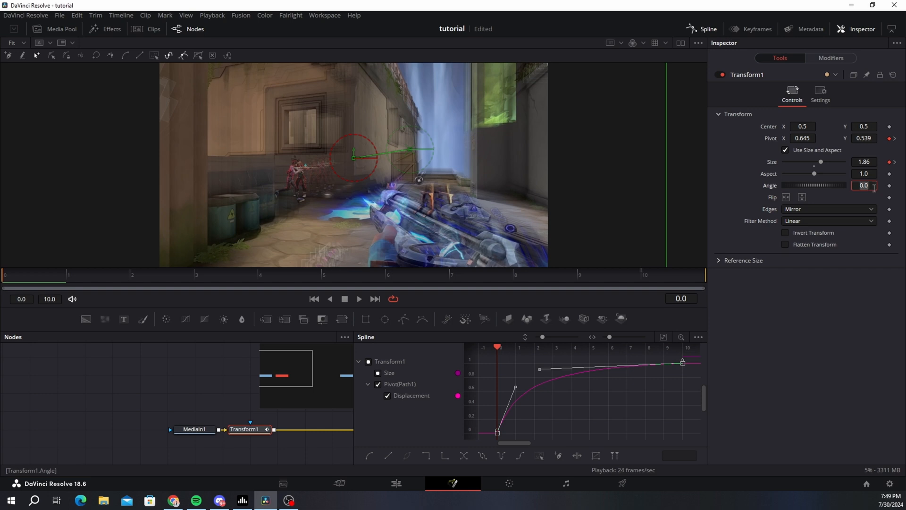
text(-2)
key(Tab)
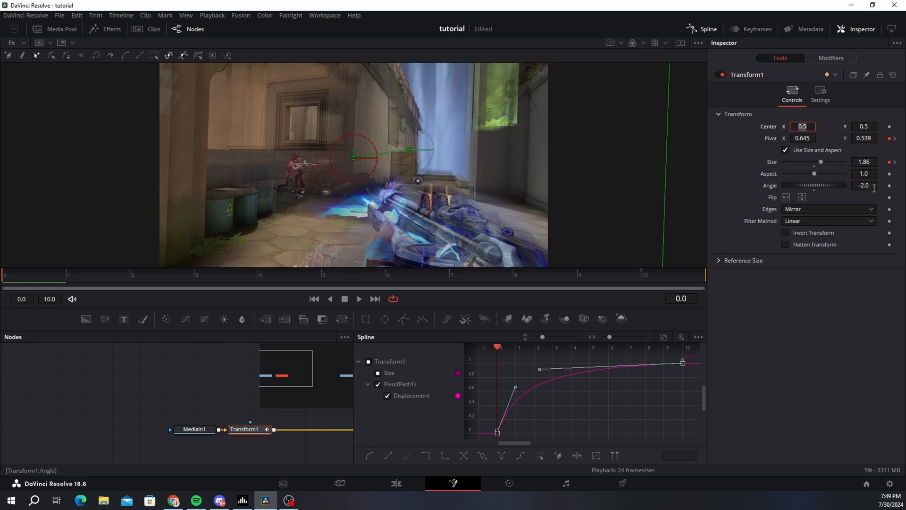
click(890, 185)
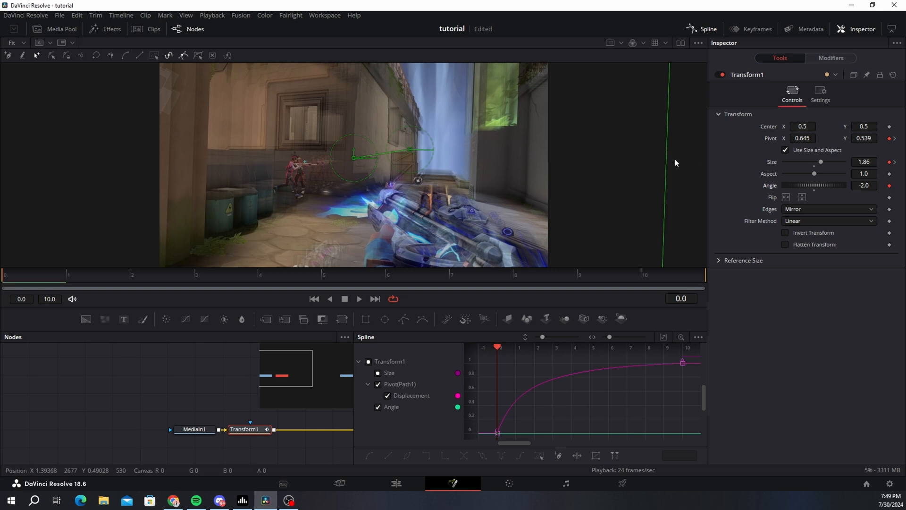
Step: Show only the Angle curve and set the Transform's Angle to 0 at frame 10
click(378, 385)
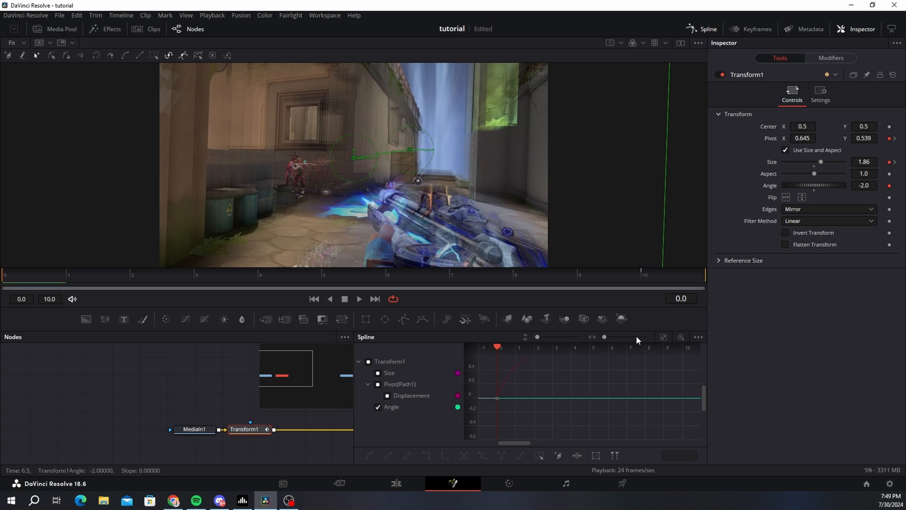
click(664, 336)
click(663, 337)
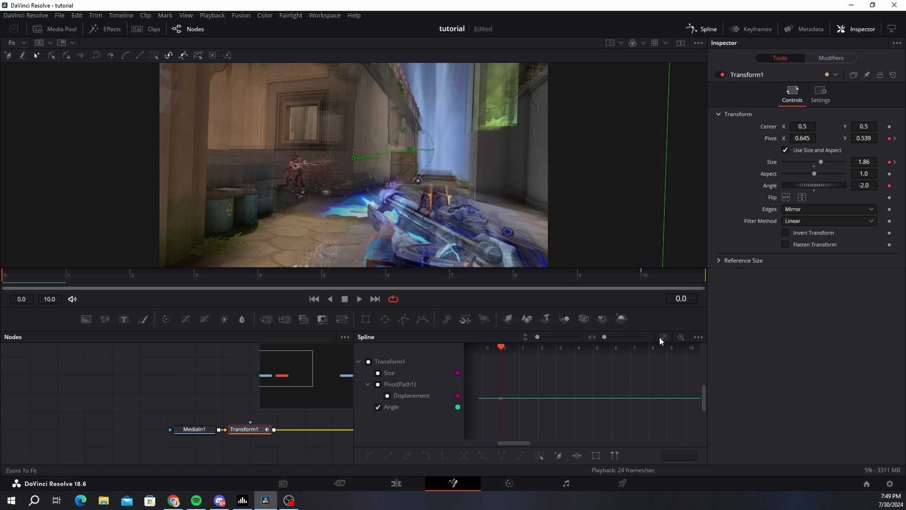
click(635, 282)
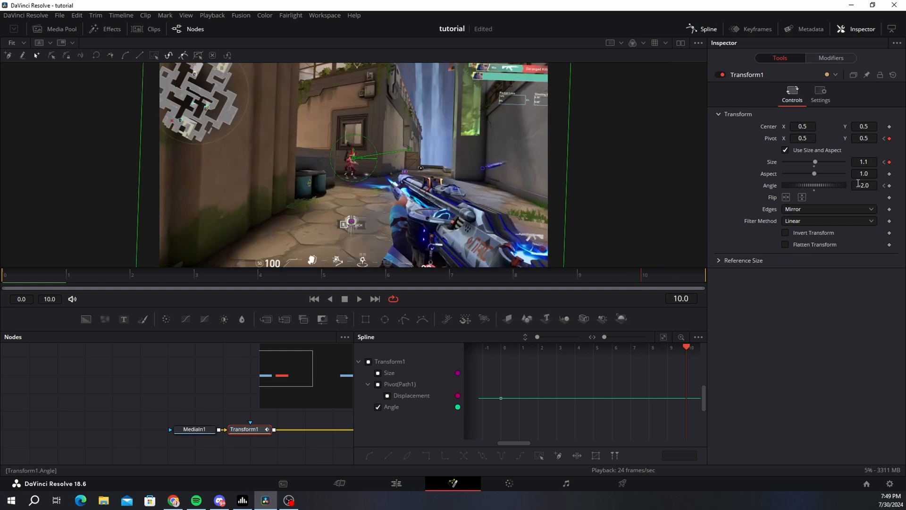
click(865, 186)
text(0)
key(Return)
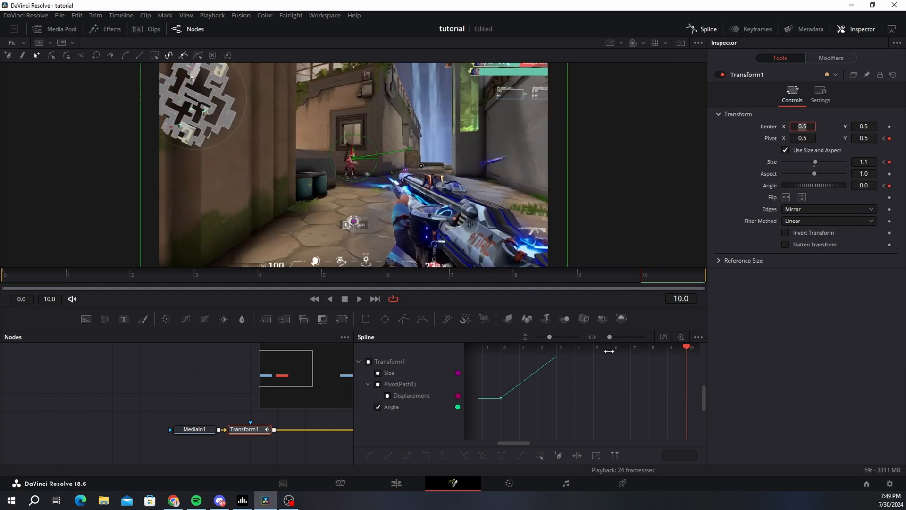
Step: Smooth the Angle curve, reshape its handles into a fast start with a gentle finish, and preview the rotation
key(ctrl+a)
key(f)
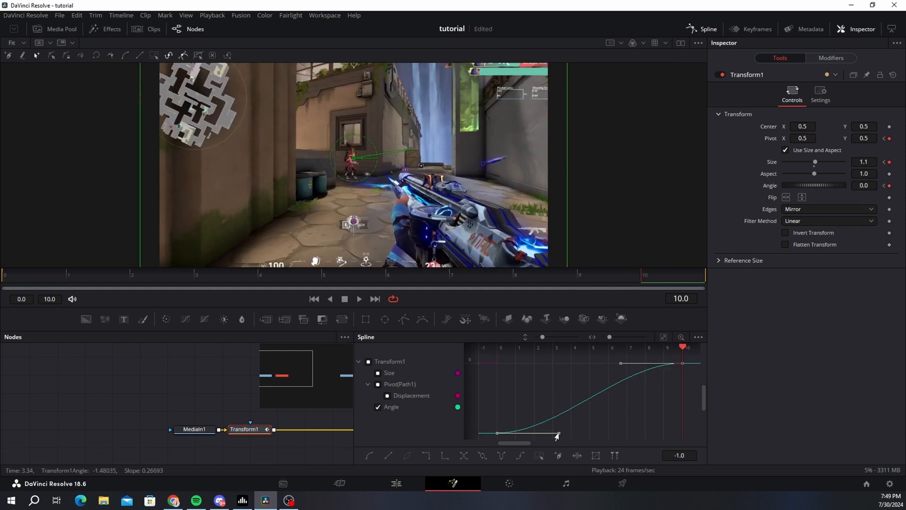
drag(559, 433, 504, 378)
drag(620, 365, 510, 384)
click(359, 300)
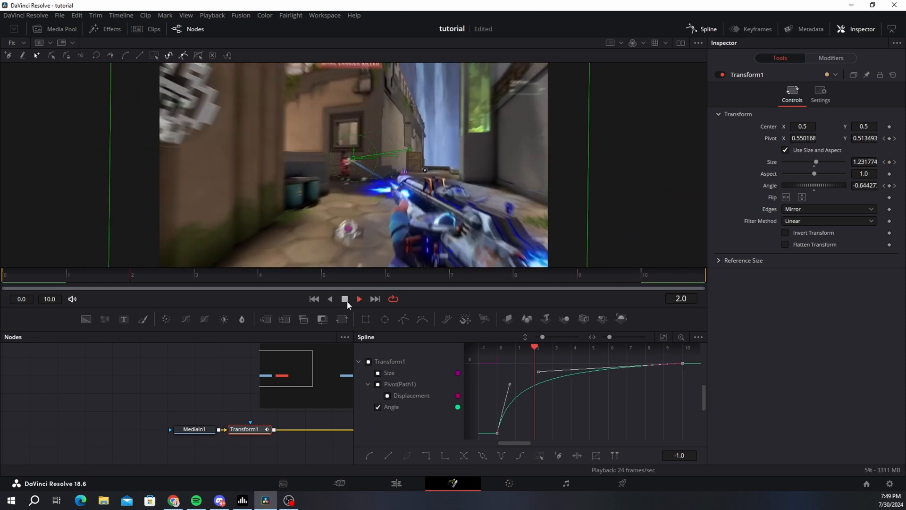
click(344, 301)
Step: Return to the edit timeline and play back the out, in and out effects from the beginning of the gameplay
click(397, 482)
key(space)
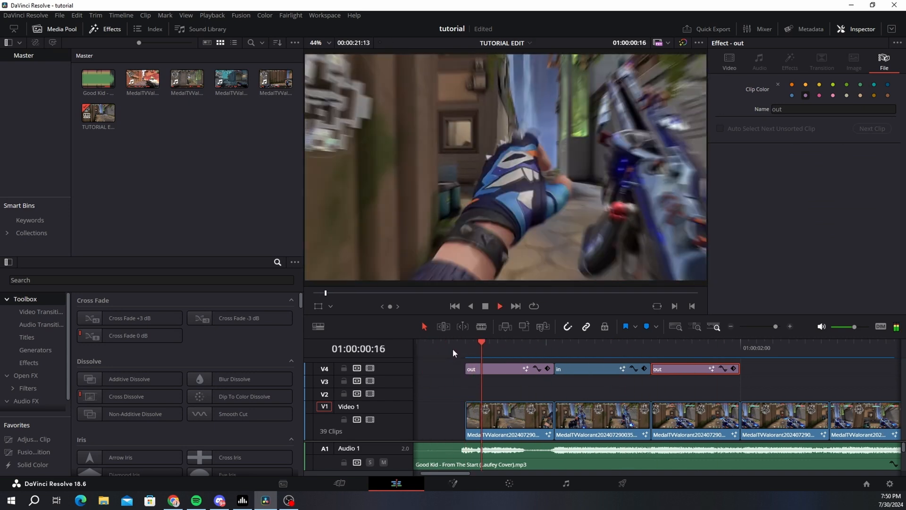
click(452, 348)
key(space)
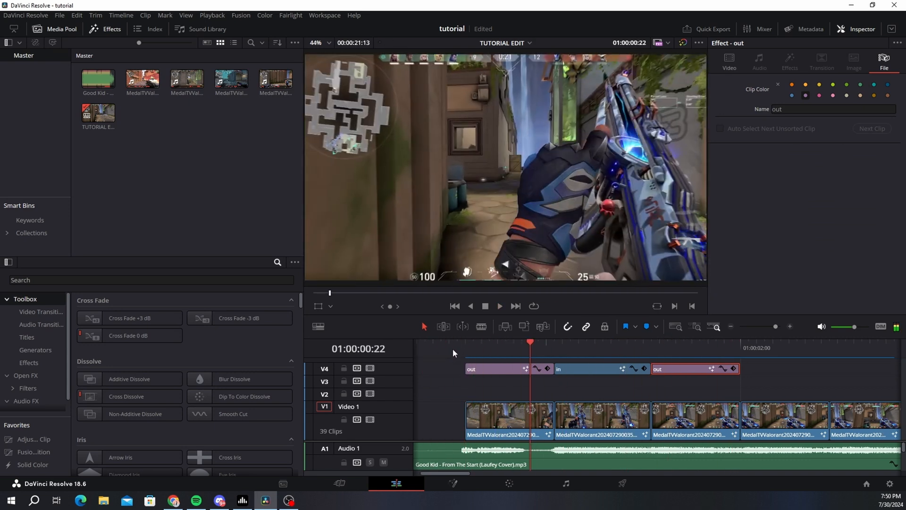
key(space)
key(space)
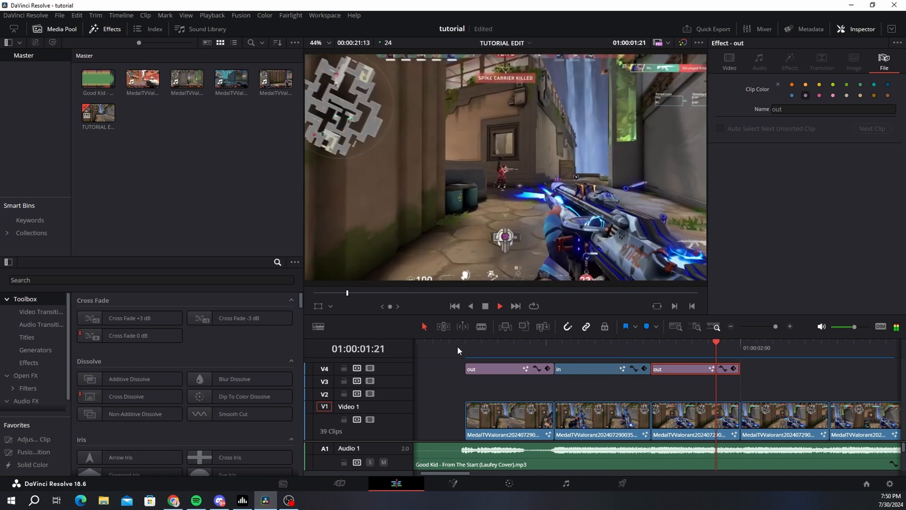
click(732, 353)
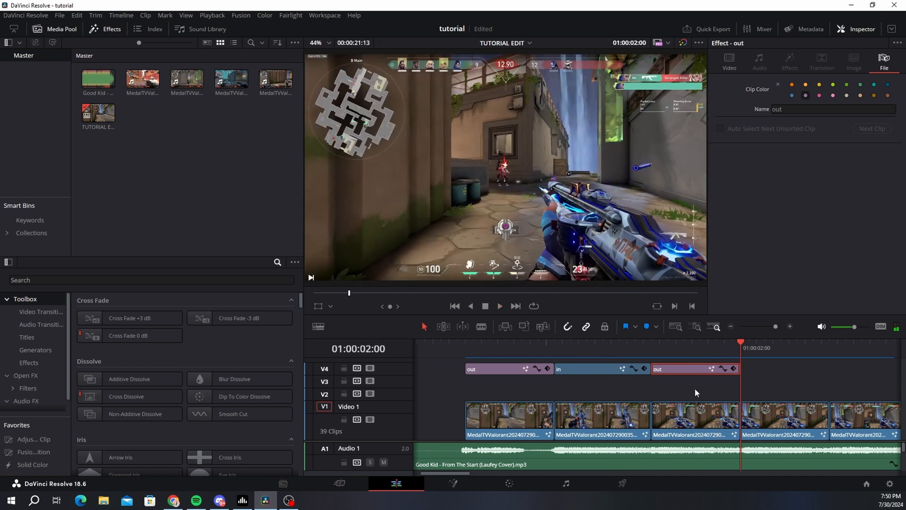
Step: Place a copy of the second out adjustment clip directly after it, above the fourth gameplay clip
scroll(614, 383, right, 3)
drag(543, 370, 620, 367)
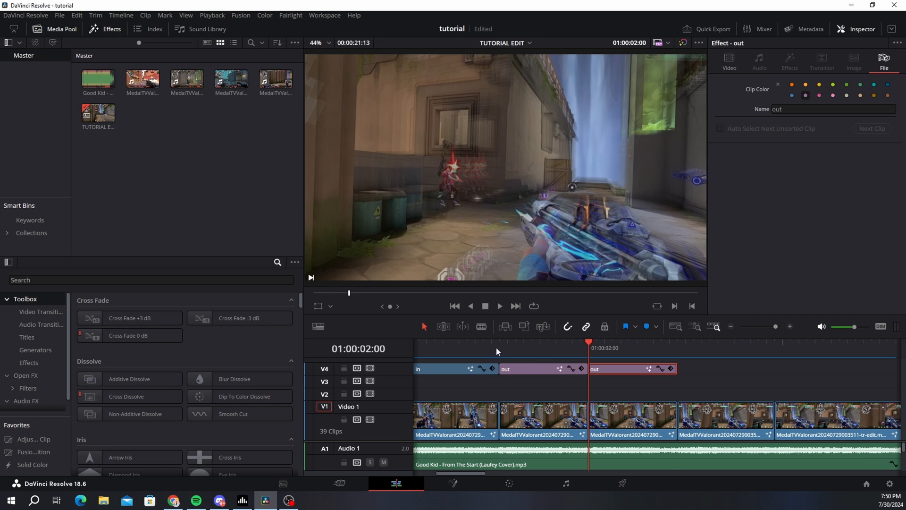
drag(497, 349, 589, 349)
Step: Open the copied out adjustment clip in Fusion and set the Transform's Pivot to X 0.385 and Y 0.461 at frame 0
right_click(604, 370)
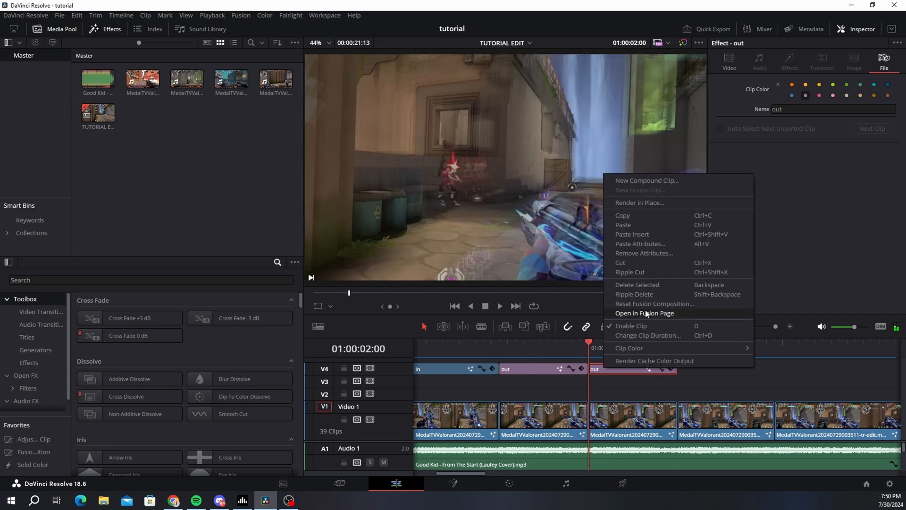
click(644, 312)
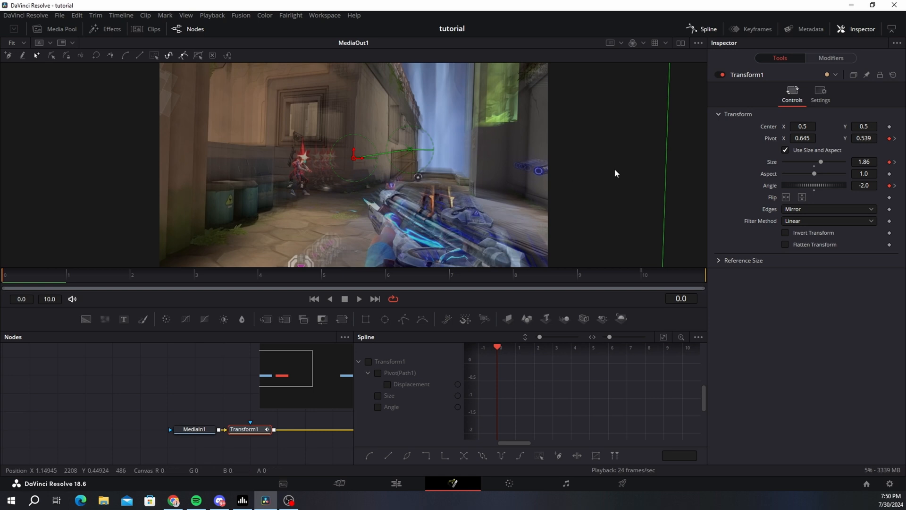
drag(814, 138, 741, 139)
mouse_move(867, 138)
mouse_down()
mouse_move(847, 138)
mouse_move(866, 138)
mouse_up()
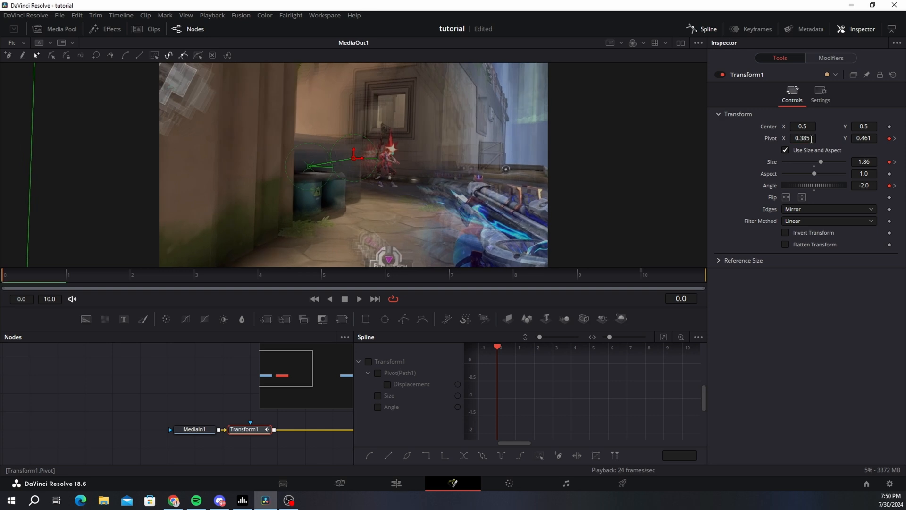
click(894, 138)
click(884, 139)
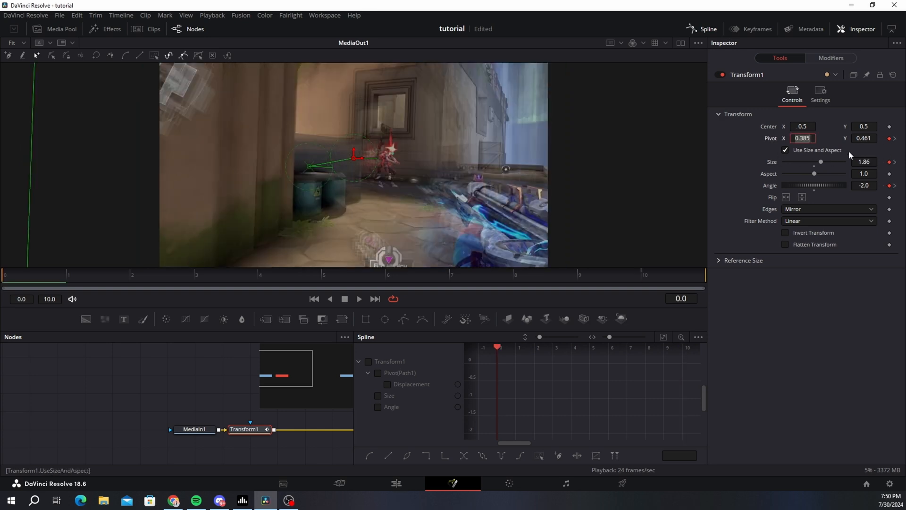
Step: Set the Transform's Angle to 3 at frame 0 and reshape the Angle curve's handles into a steep start with a gentle finish
click(867, 187)
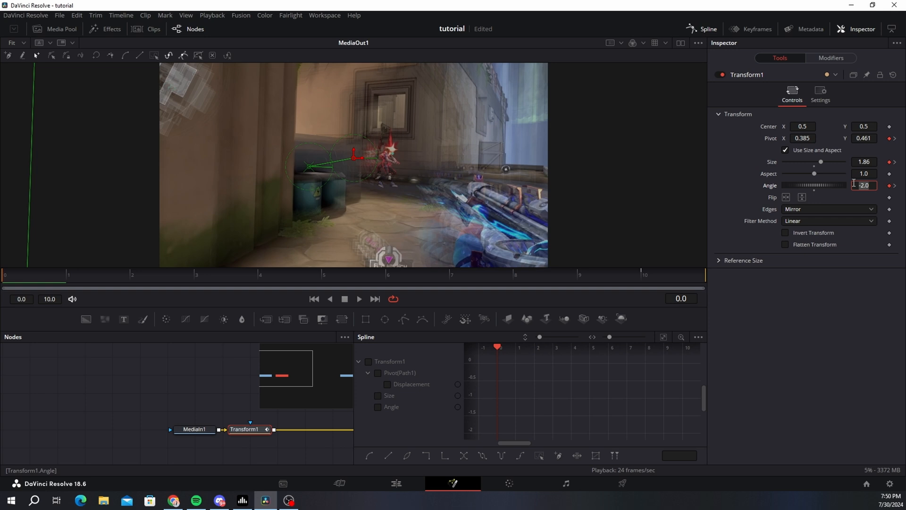
text(1)
key(Tab)
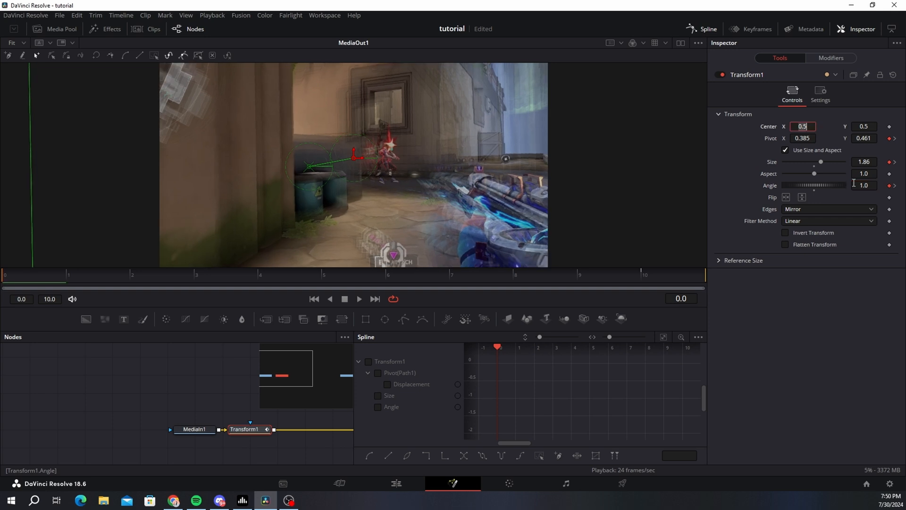
click(865, 185)
text(3)
click(391, 407)
drag(514, 383, 498, 424)
drag(621, 429, 507, 427)
Step: Show the Size curve fitted to the spline view and set the Transform's Size to 2 at frame 0
click(378, 395)
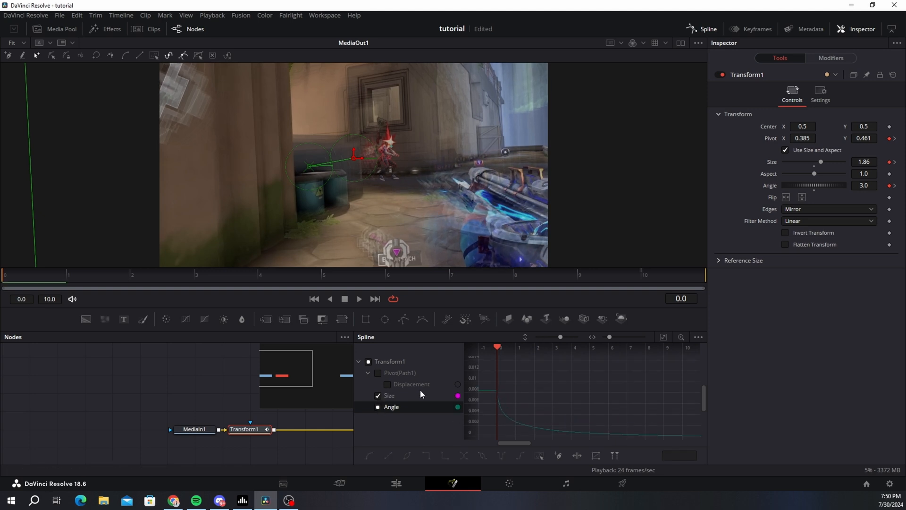
click(662, 337)
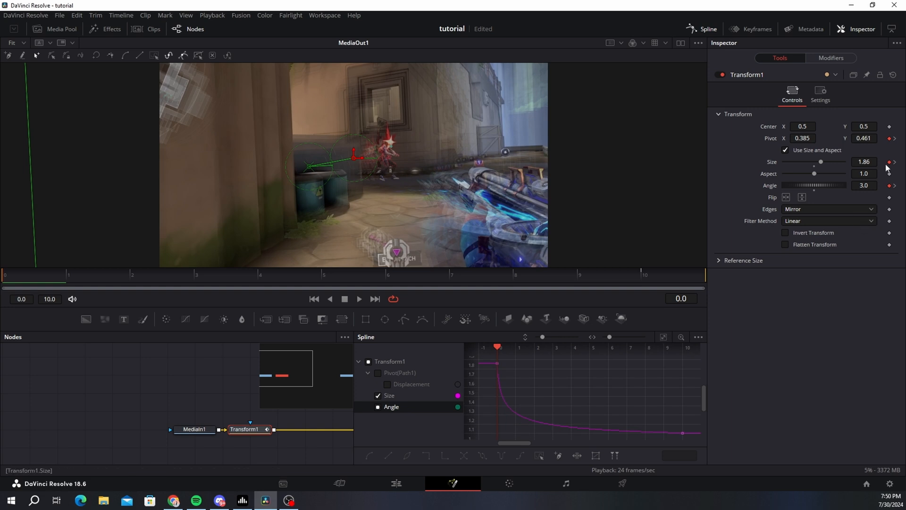
click(868, 162)
text(2)
key(Tab)
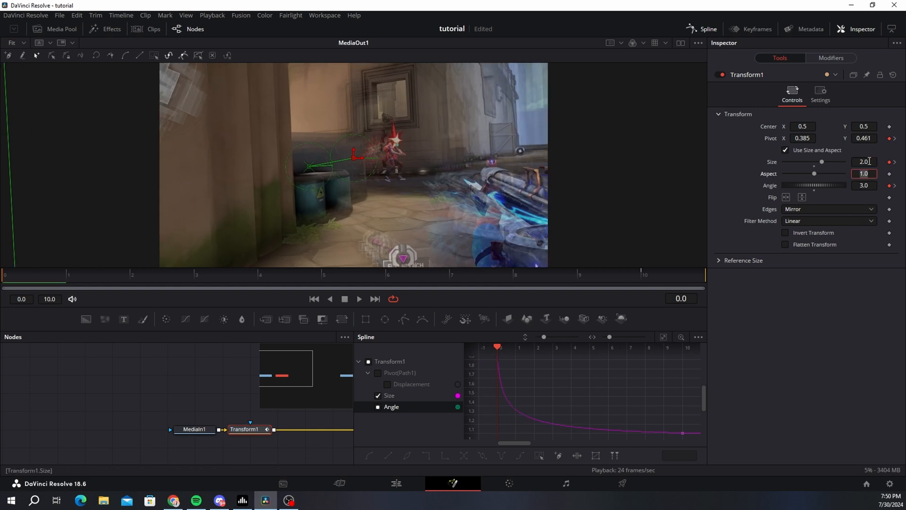
Step: Set the Transform's Size to 1.05 at frame 10 and reshape the Size curve's handles into a steep drop with a gentle finish
click(895, 162)
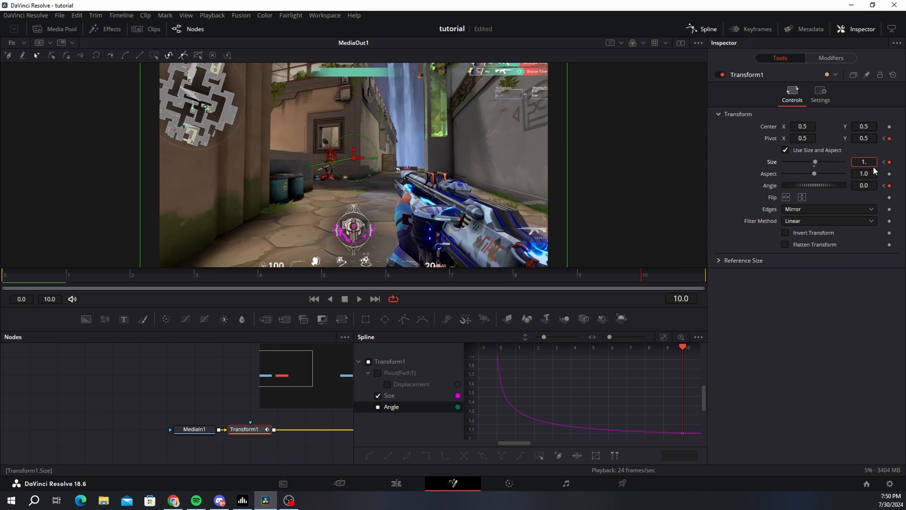
key(Tab)
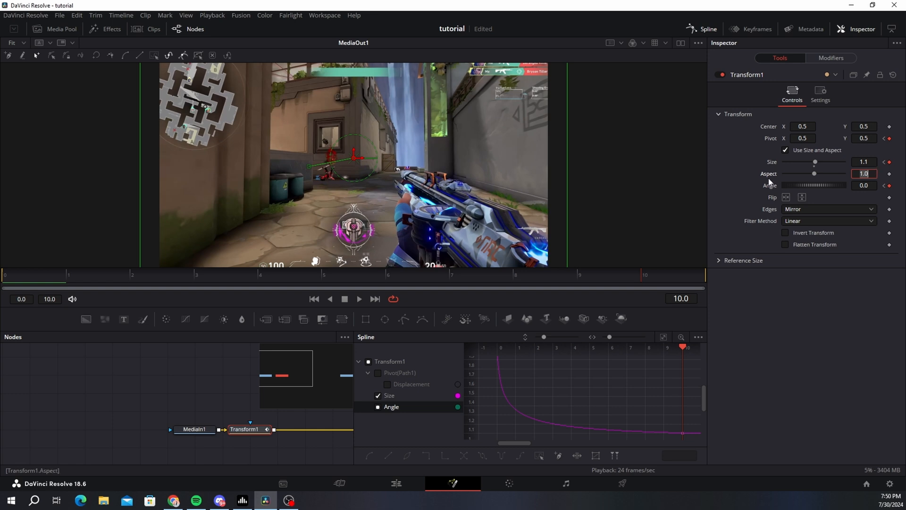
click(874, 165)
text(4)
key(Tab)
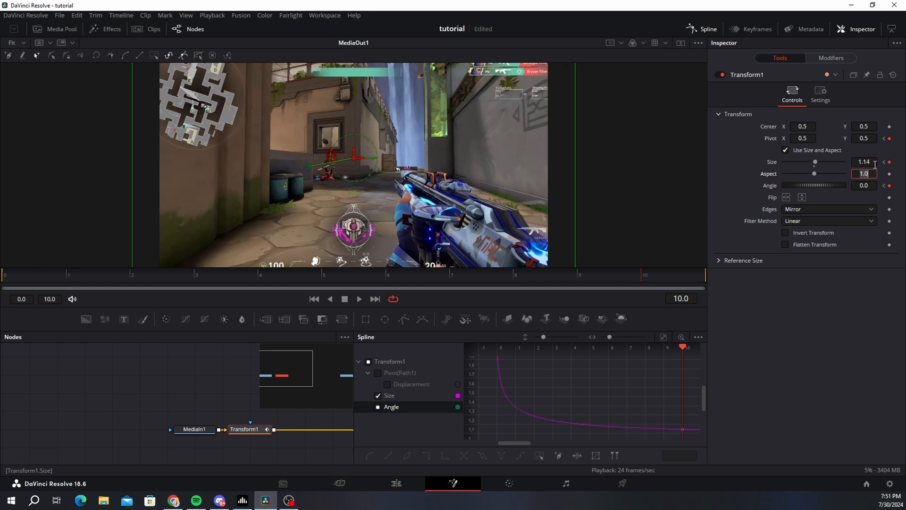
click(874, 165)
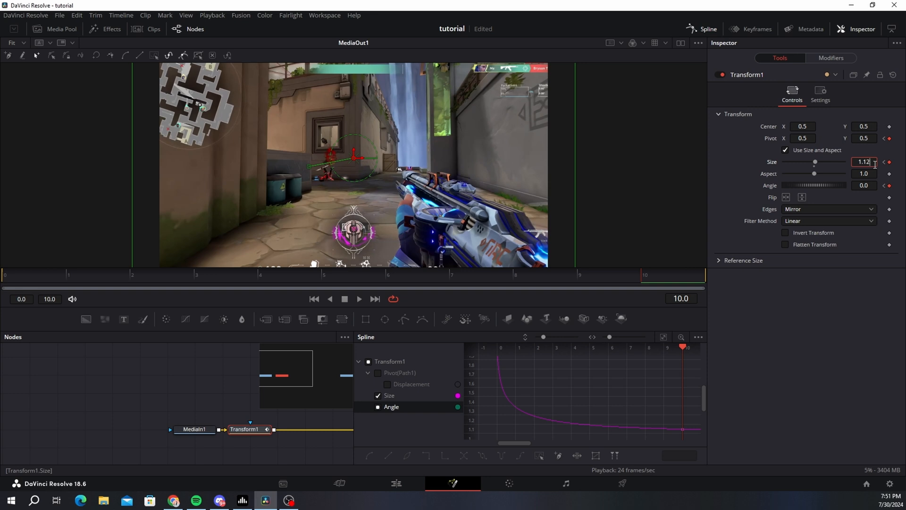
text(2)
key(Tab)
click(875, 164)
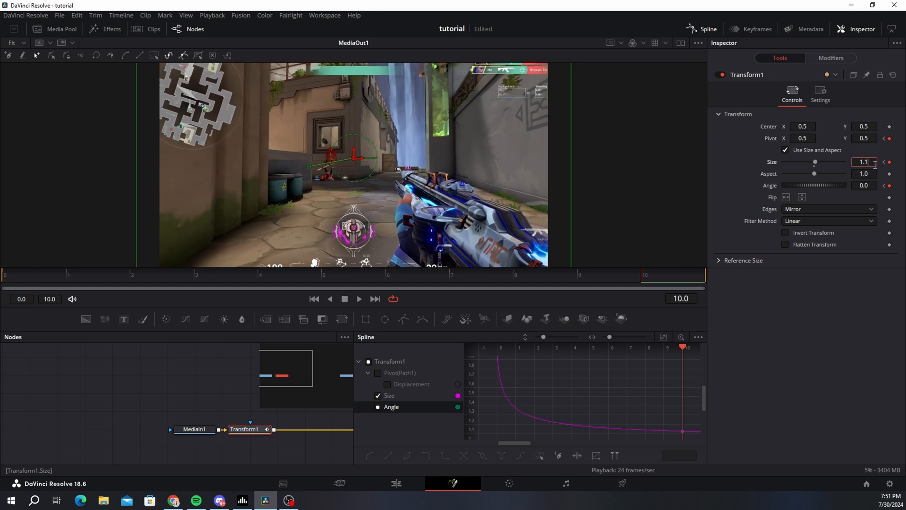
text(7)
key(Tab)
click(875, 164)
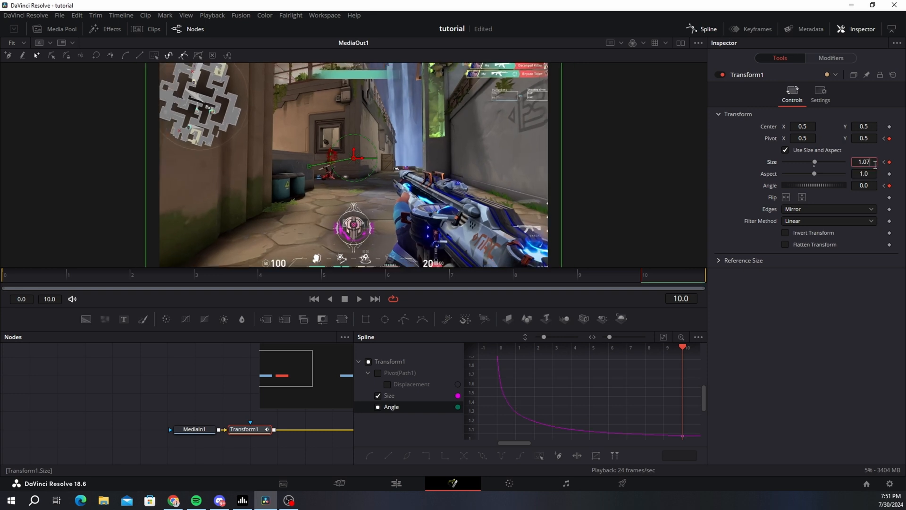
key(Return)
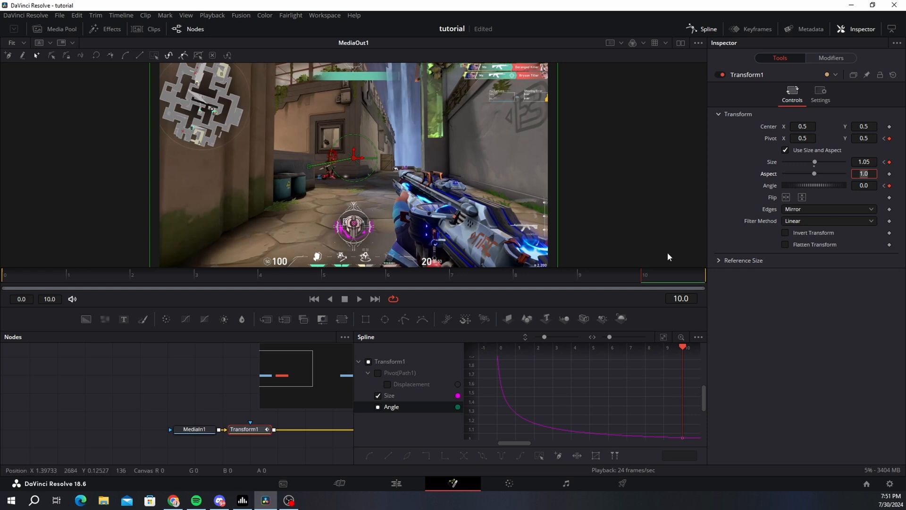
click(664, 337)
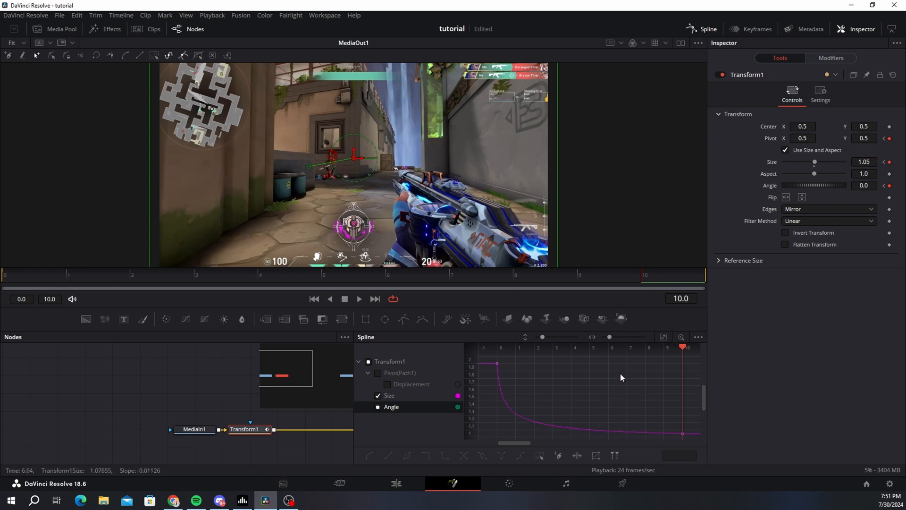
drag(499, 434, 510, 433)
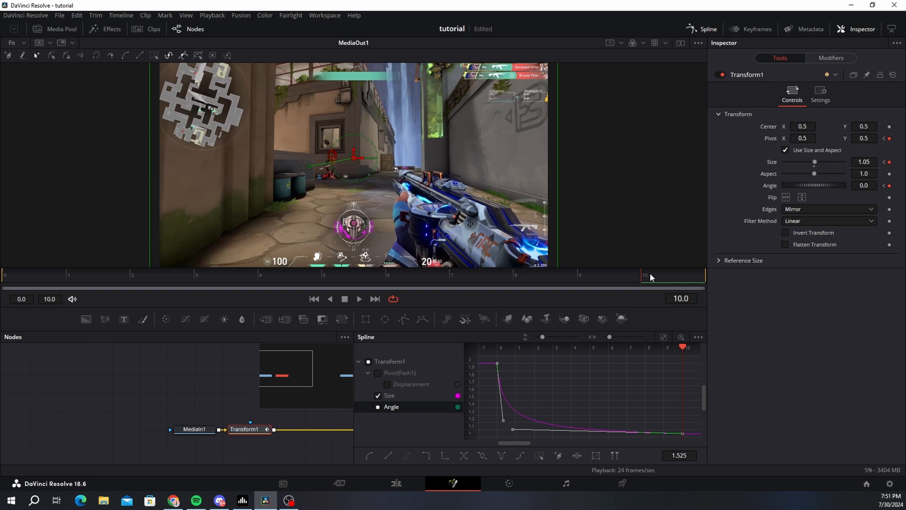
Step: Examine the frame edges and game HUD in the viewer at frame 10 to judge how much the ending zoom crops
drag(377, 236, 369, 216)
scroll(369, 216, up, 5)
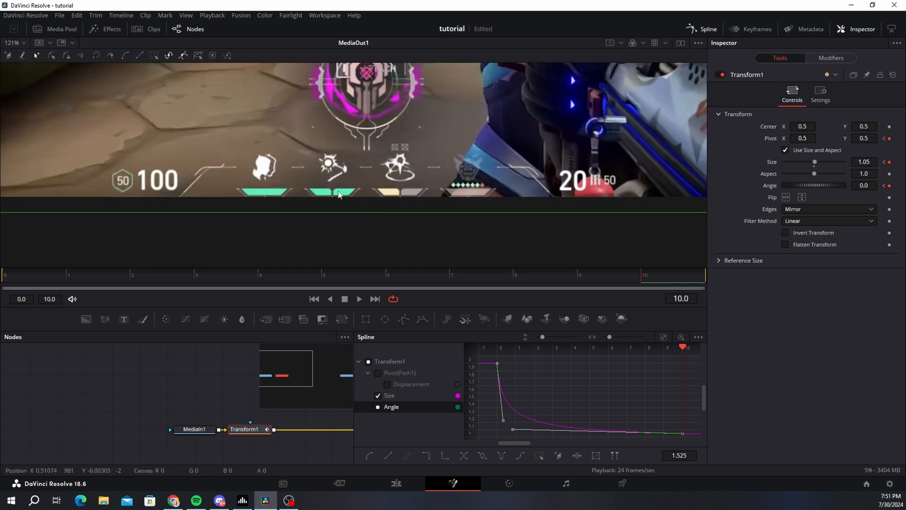
scroll(398, 193, down, 6)
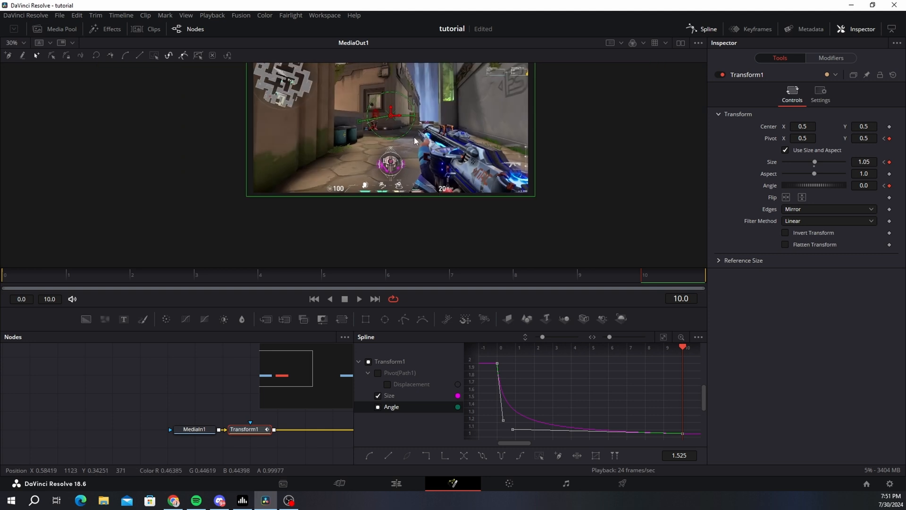
drag(417, 187, 330, 156)
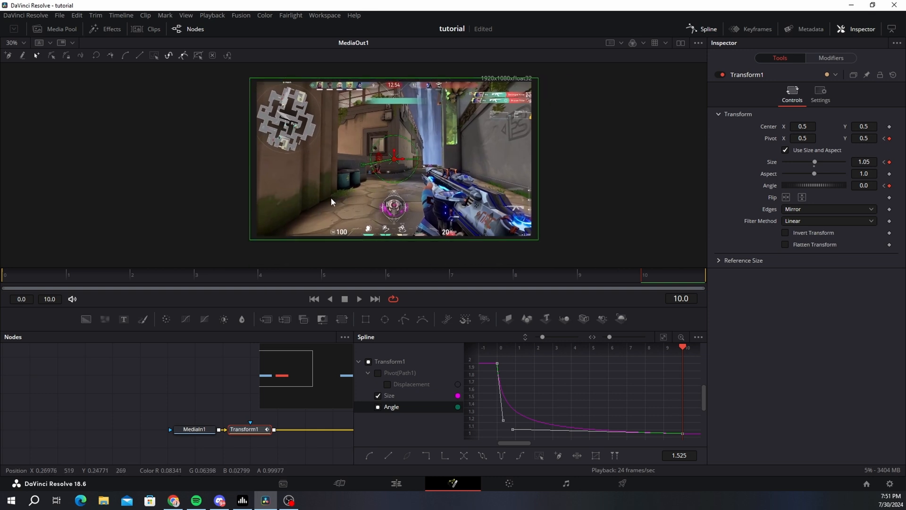
scroll(330, 197, up, 5)
scroll(332, 194, down, 5)
scroll(333, 192, up, 4)
scroll(335, 191, down, 4)
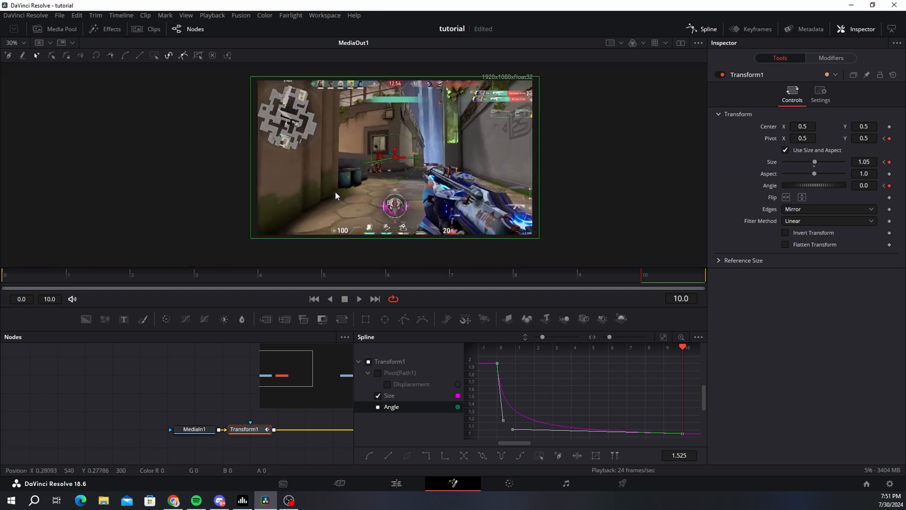
scroll(336, 192, down, 2)
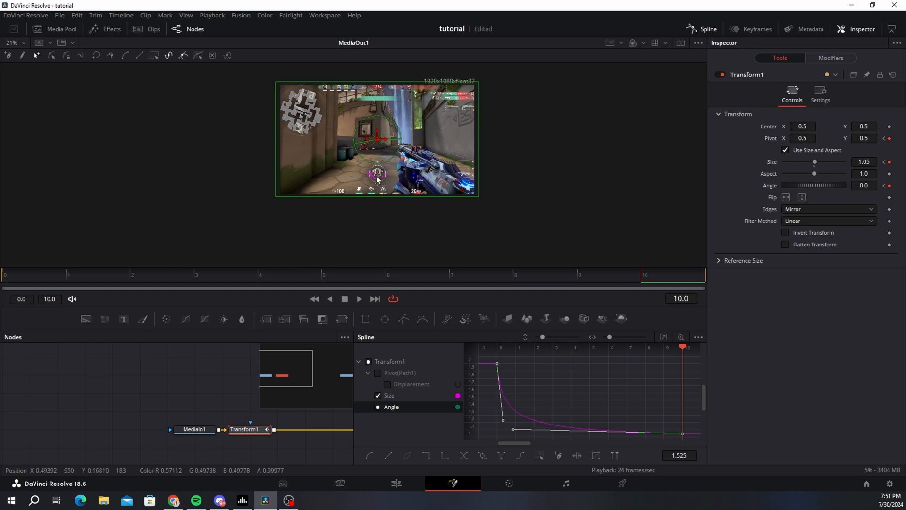
scroll(384, 176, up, 2)
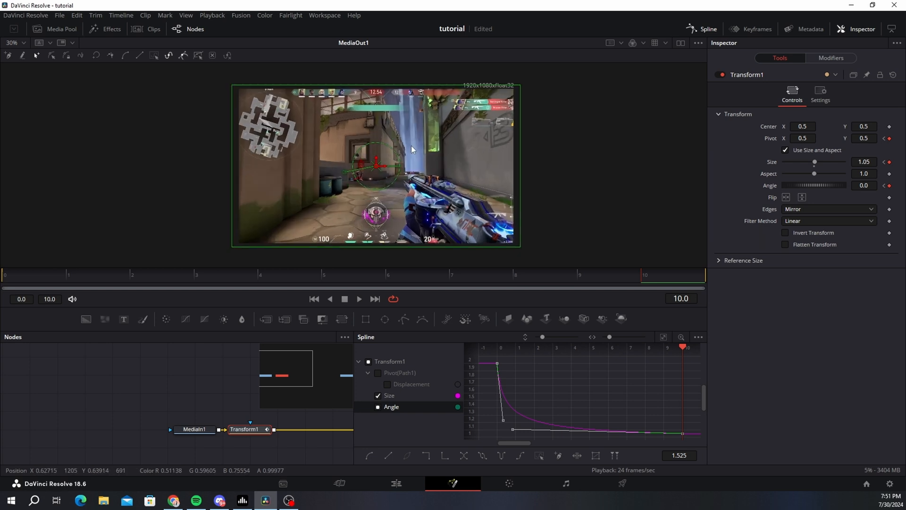
scroll(414, 151, up, 2)
scroll(420, 158, down, 2)
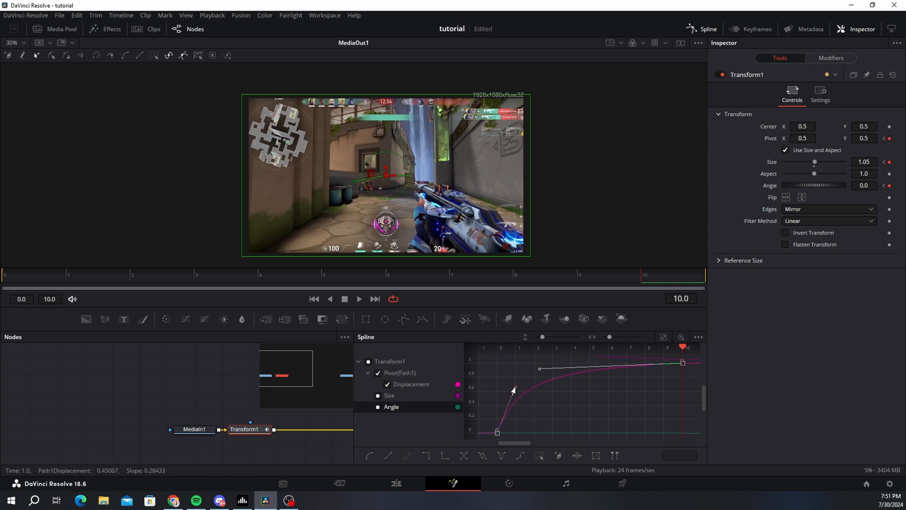
Step: Steepen the start of the Pivot's Displacement curve and preview the combined movement
drag(514, 390, 514, 378)
click(360, 299)
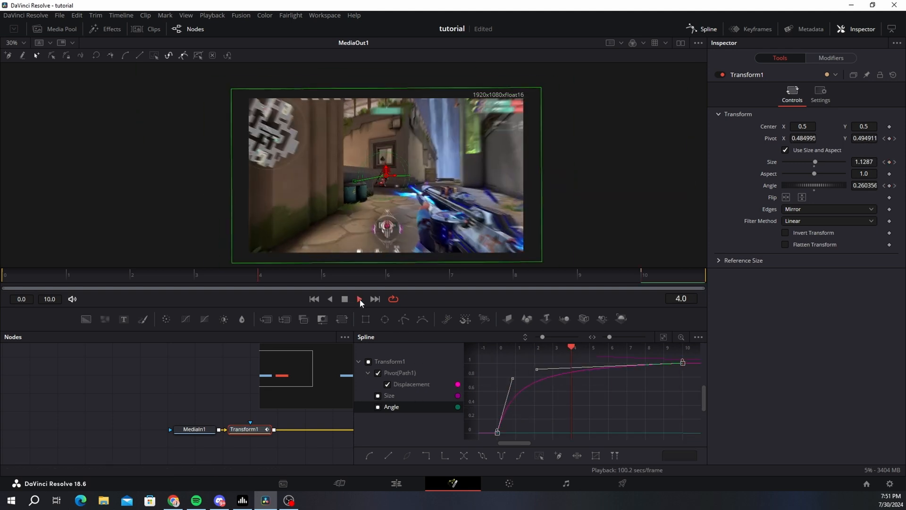
Step: Return to the edit timeline and play back all four adjustment clip effects from the first gameplay clip
click(412, 481)
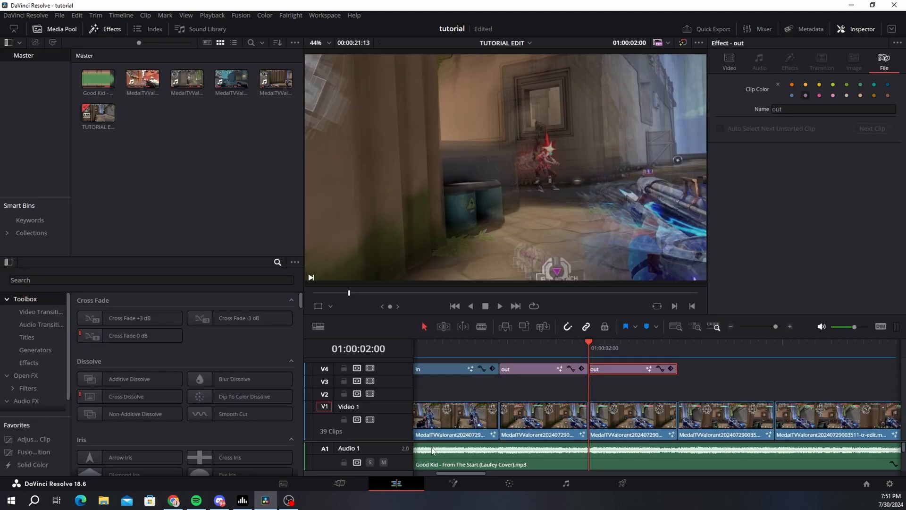
scroll(633, 386, left, 8)
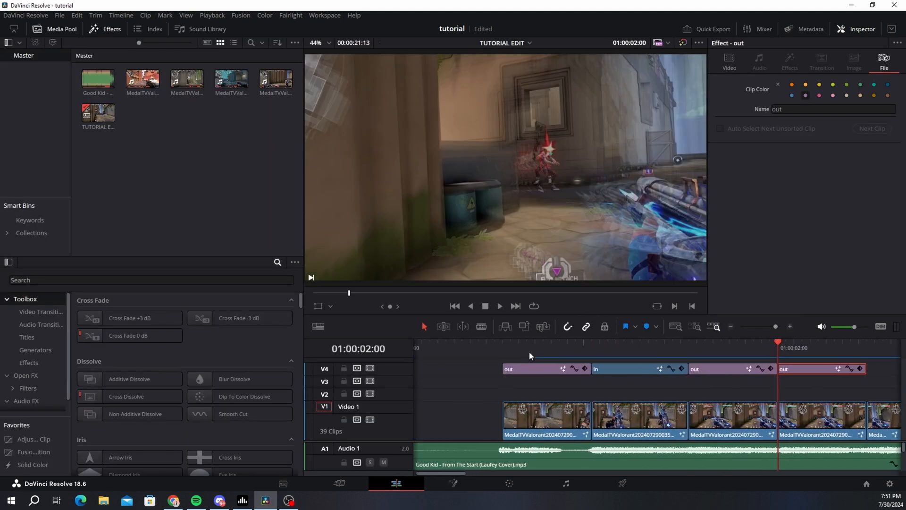
click(502, 350)
key(space)
click(506, 348)
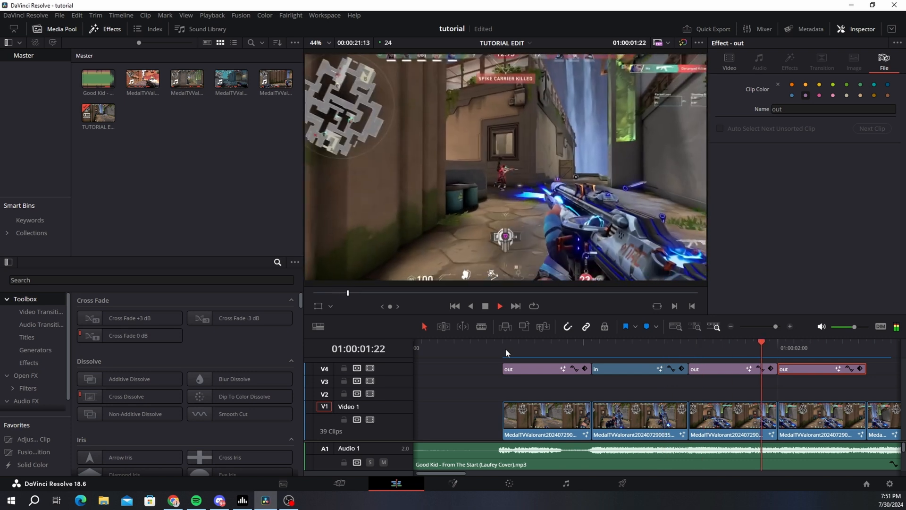
key(space)
Step: Place a copy of the in adjustment clip directly after the last out clip, above the fifth gameplay clip, and open it in Fusion
click(618, 349)
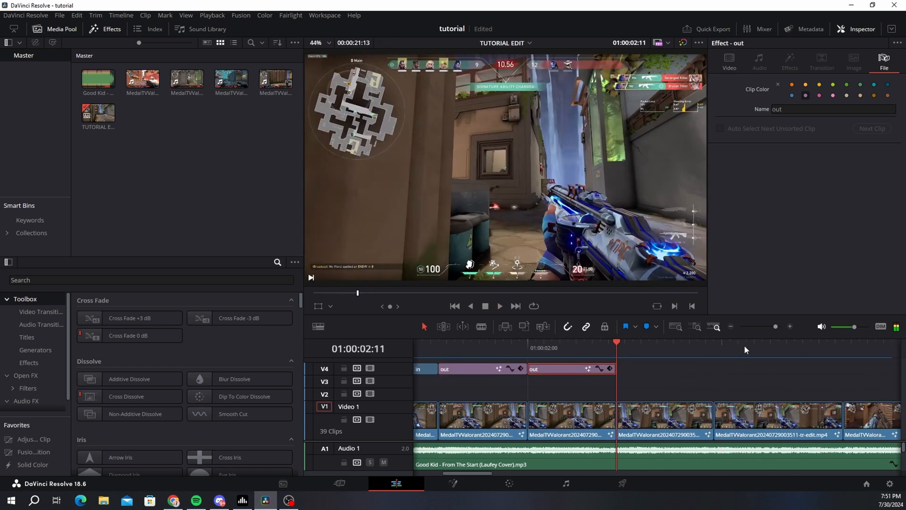
drag(765, 327, 771, 327)
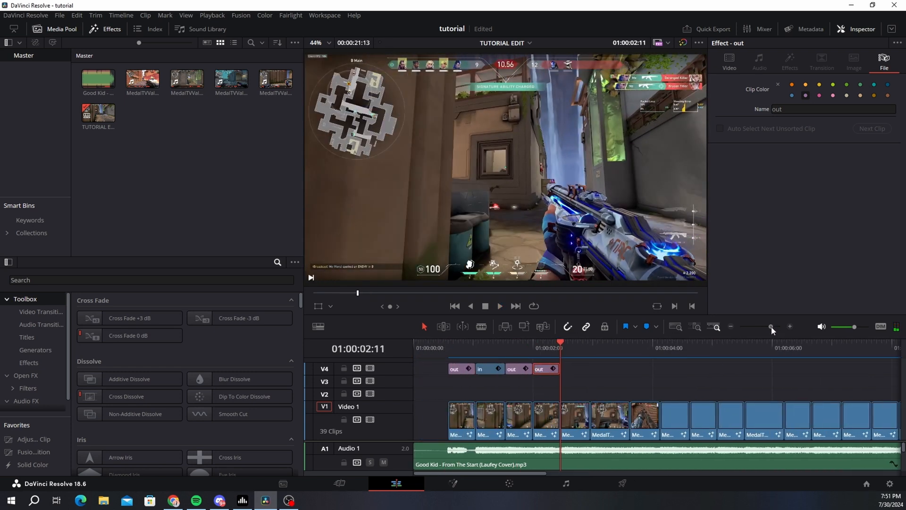
click(496, 371)
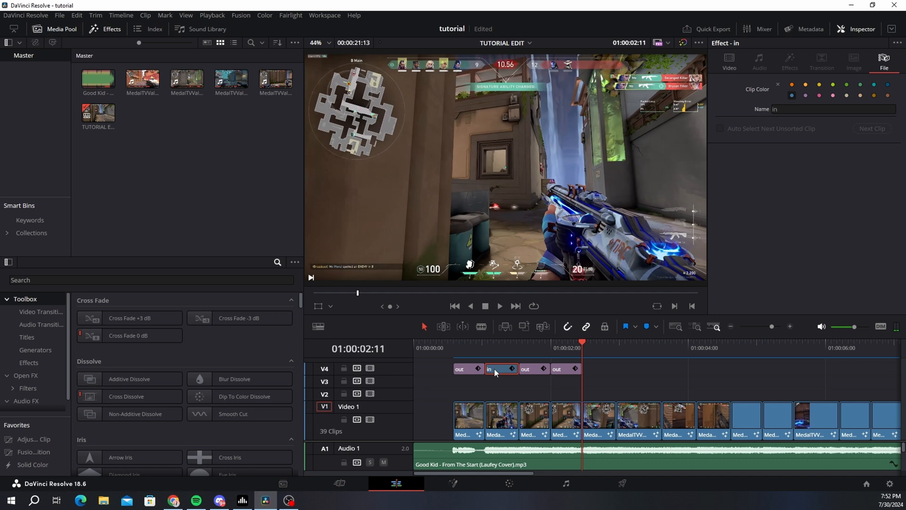
drag(495, 373, 599, 369)
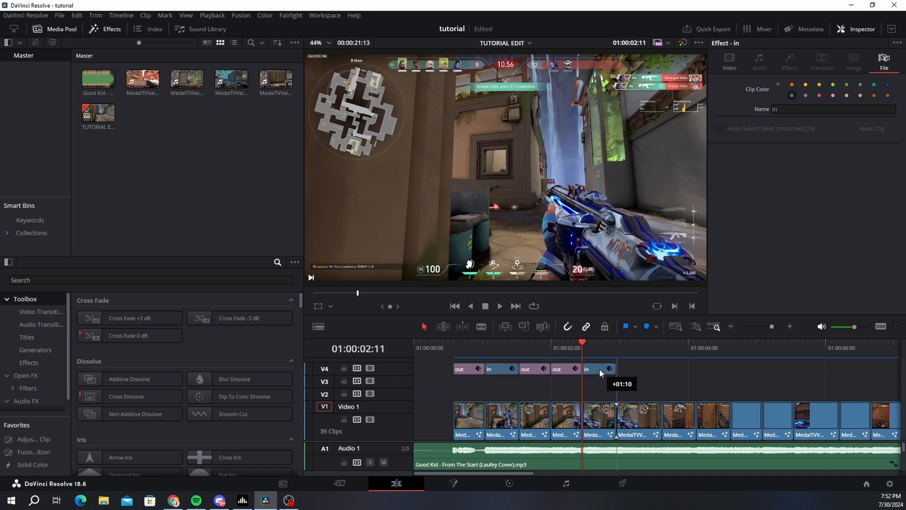
right_click(599, 369)
click(653, 328)
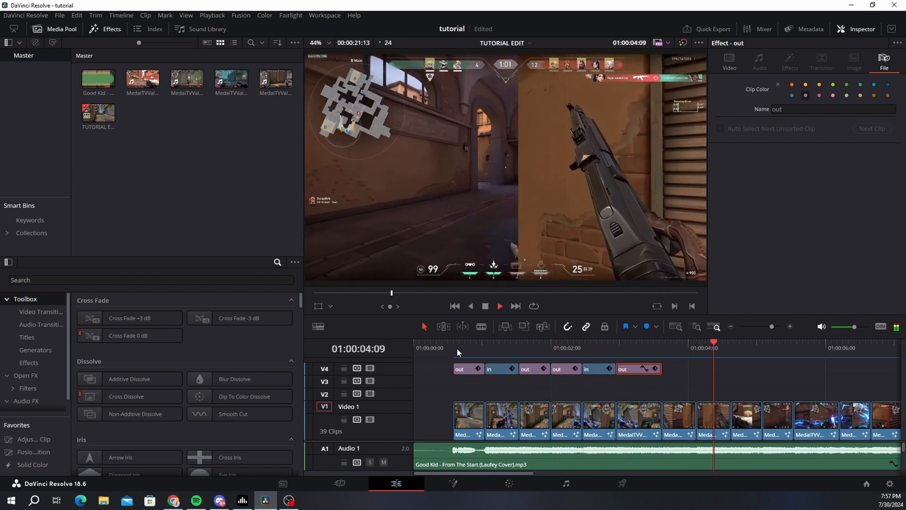
Step: Stop the playback of the extended sequence of in and out effects
key(space)
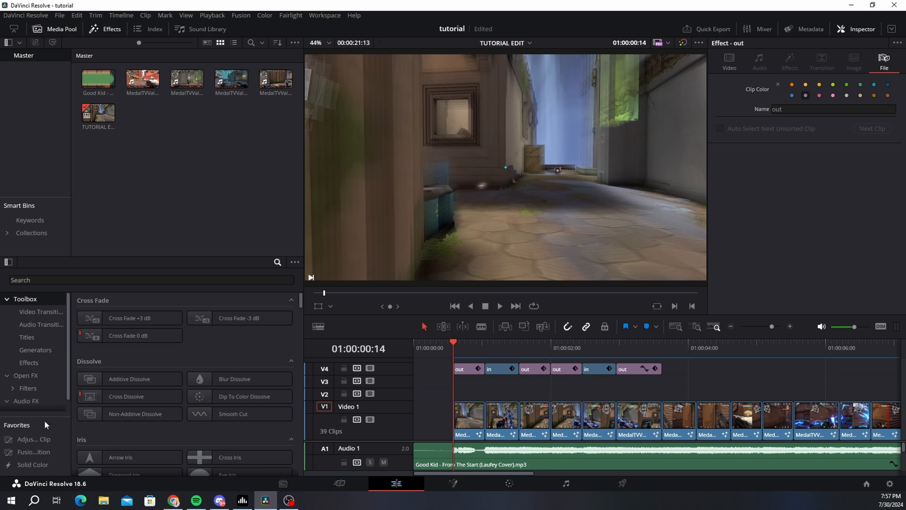
Step: Add a pink adjustment clip named shake on V2, trimmed to the first gameplay clip's length, and open it in Fusion
drag(37, 440, 476, 394)
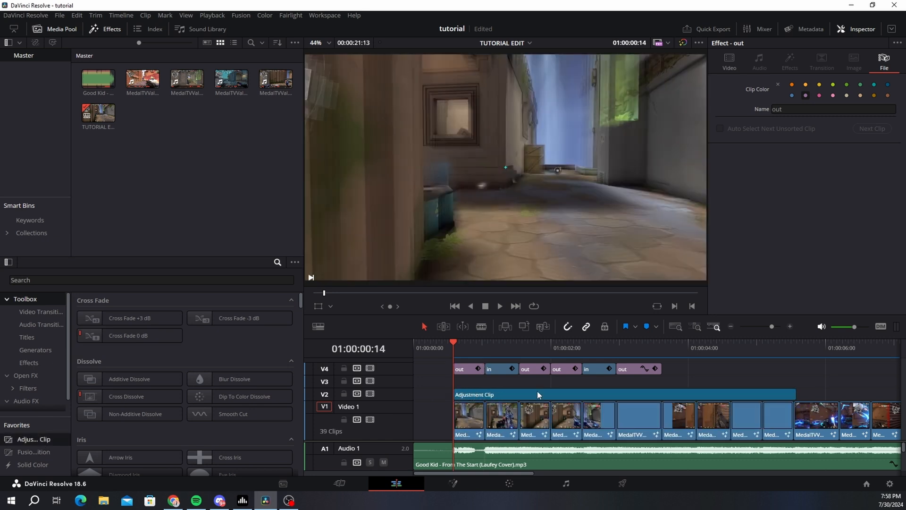
drag(795, 395, 474, 395)
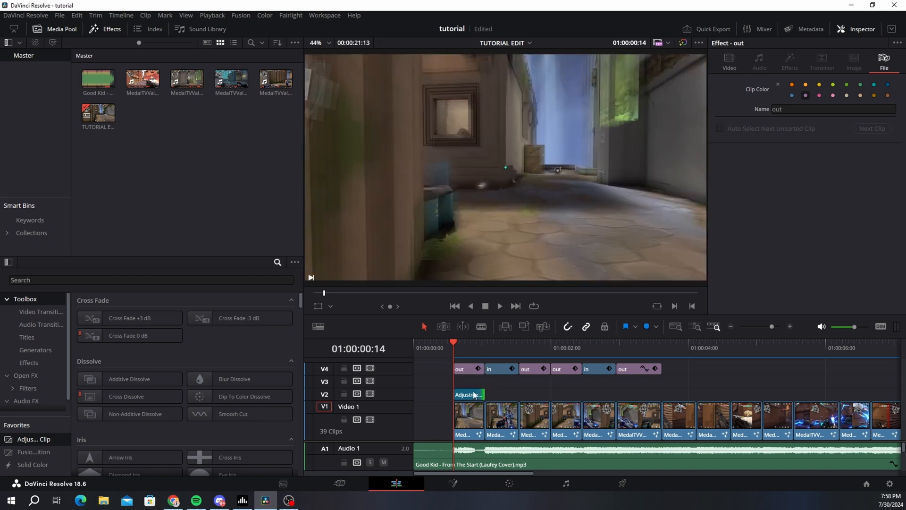
click(469, 397)
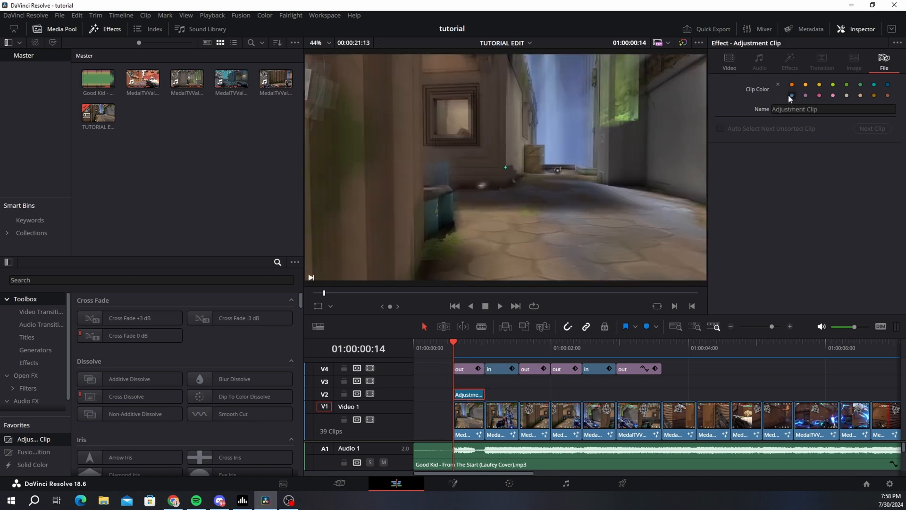
right_click(470, 394)
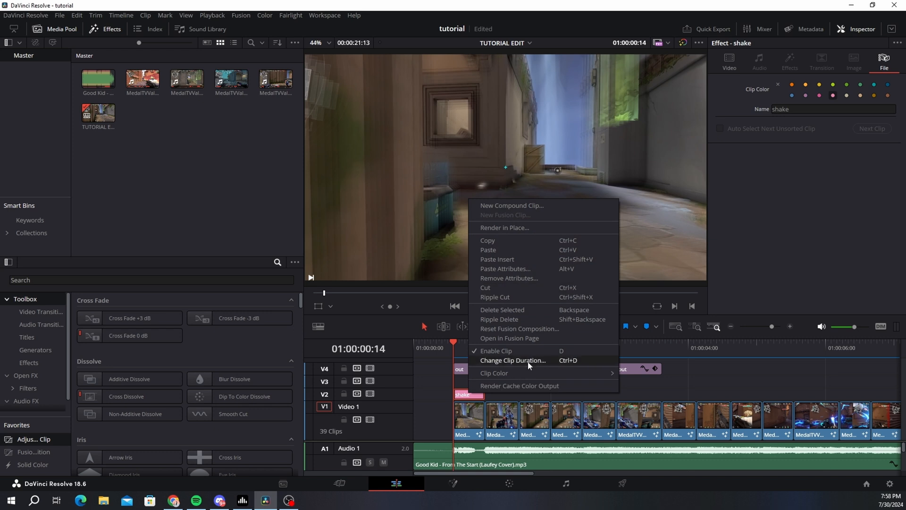
click(519, 338)
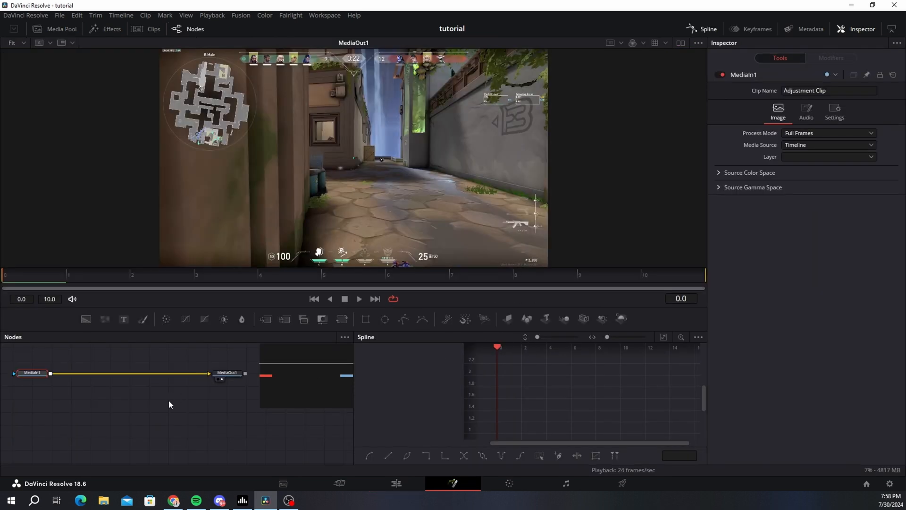
Step: Hide the spline editor and insert the second listed Camera Shake tool, the one without the CShk suffix, directly after MediaIn1
drag(169, 402, 325, 430)
click(702, 29)
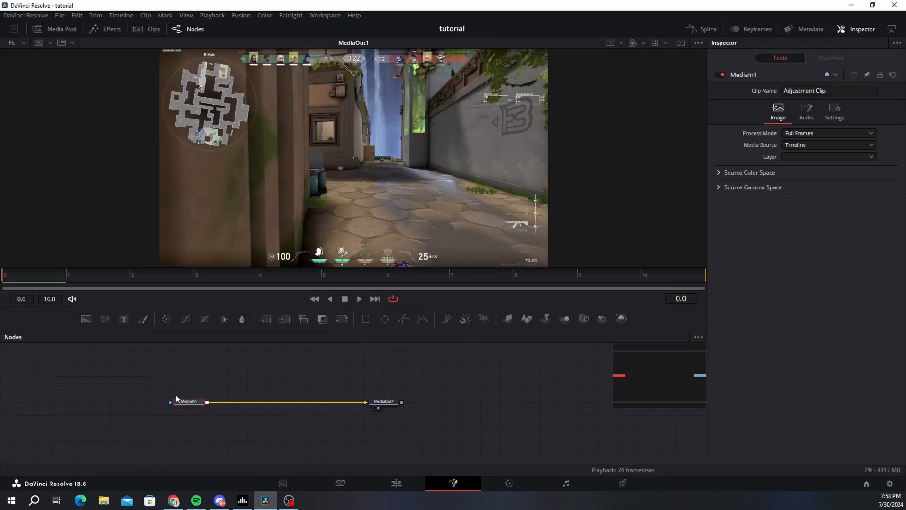
key(shift+space)
text(camera)
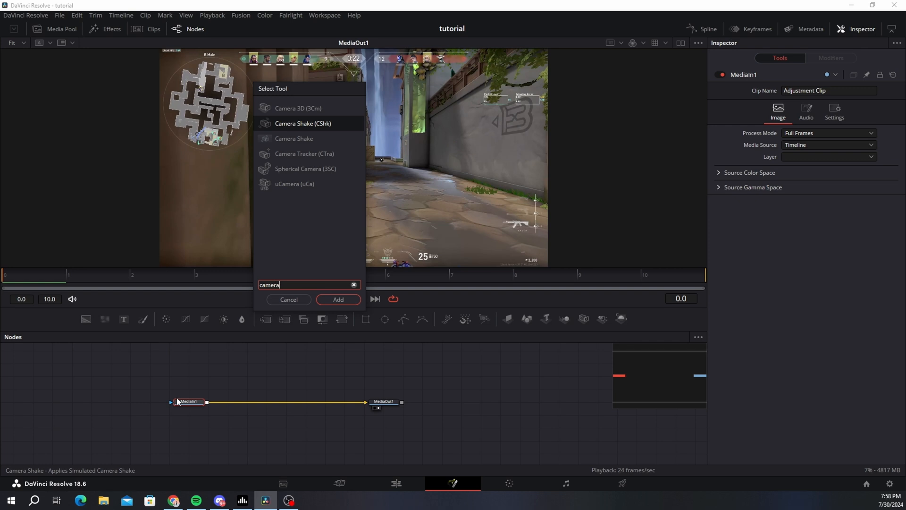
click(288, 137)
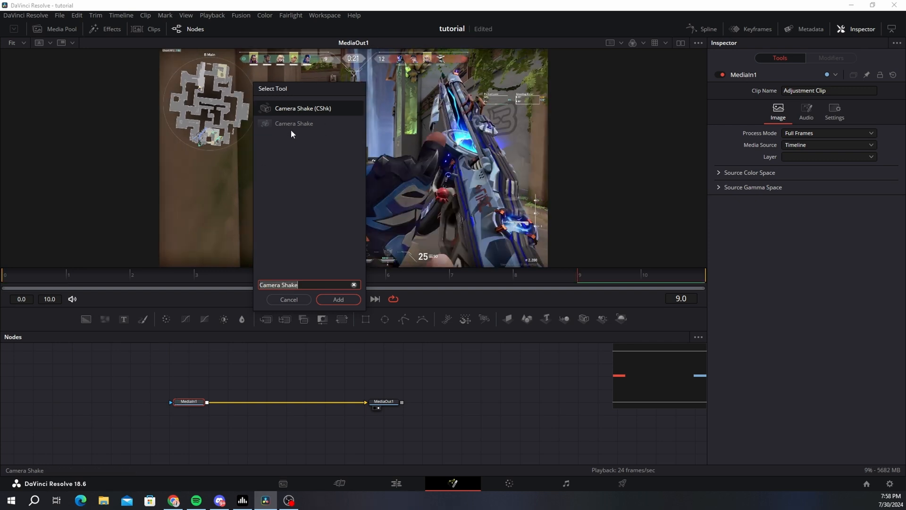
click(296, 126)
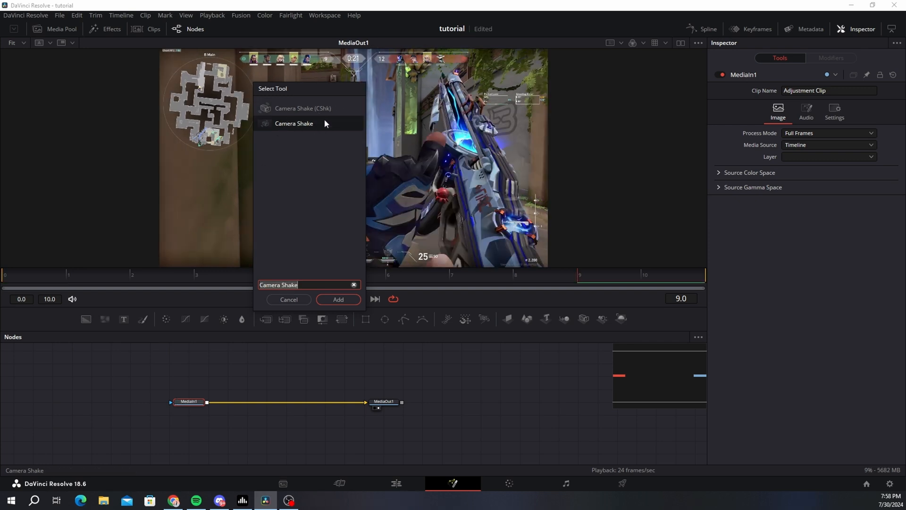
click(324, 300)
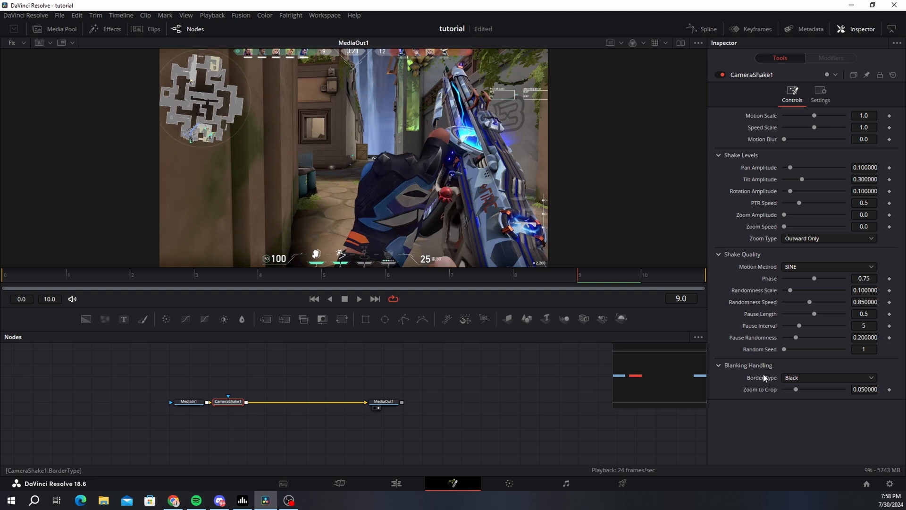
Step: Compare the frame with the Camera Shake node disabled and enabled, leaving the node enabled
click(722, 75)
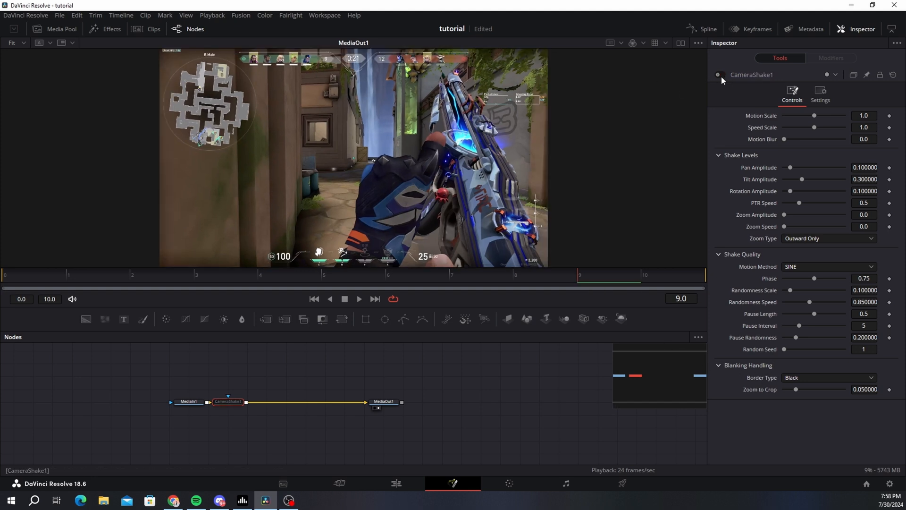
click(721, 76)
click(721, 75)
click(722, 75)
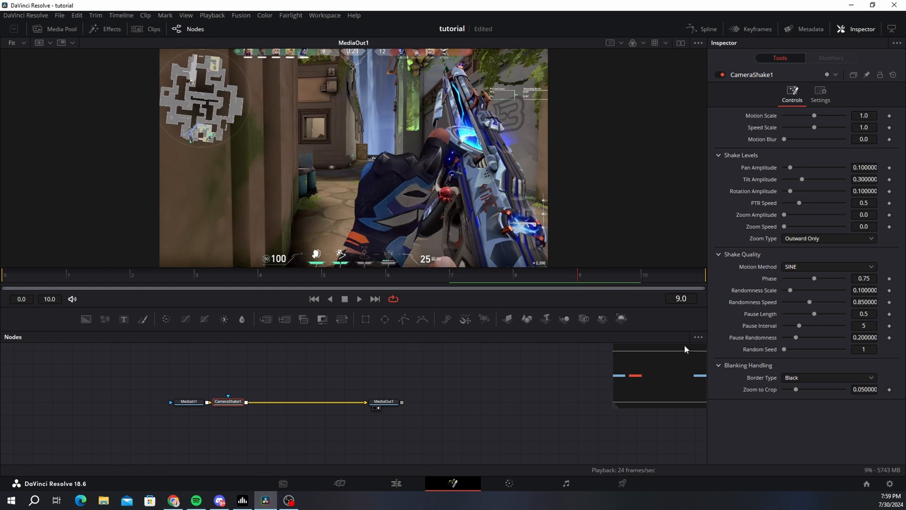
Step: Set the Camera Shake's Border Type to Reflect and its Zoom to Crop to 0.0
click(806, 376)
click(806, 378)
click(796, 380)
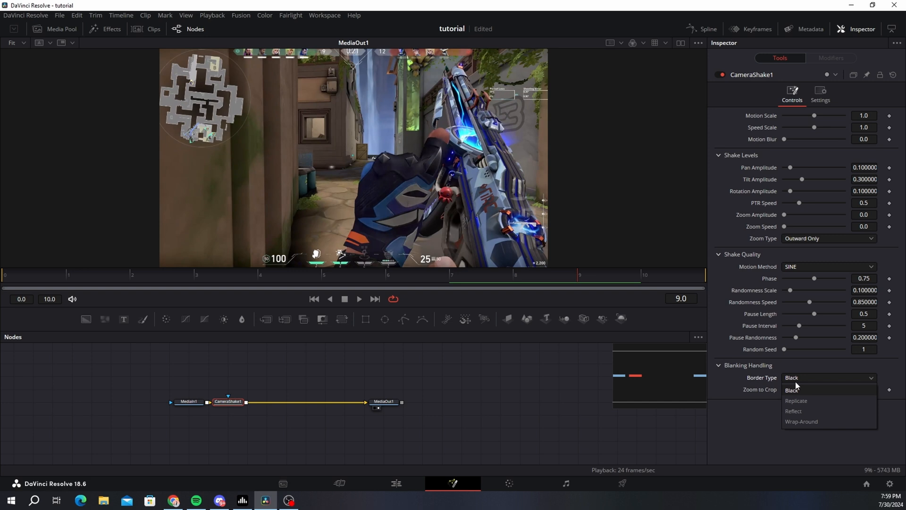
click(797, 412)
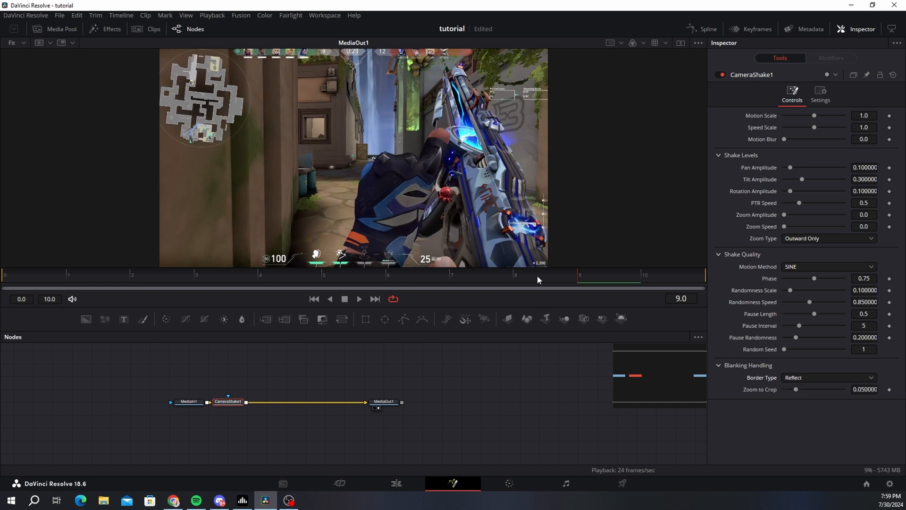
drag(797, 391, 727, 383)
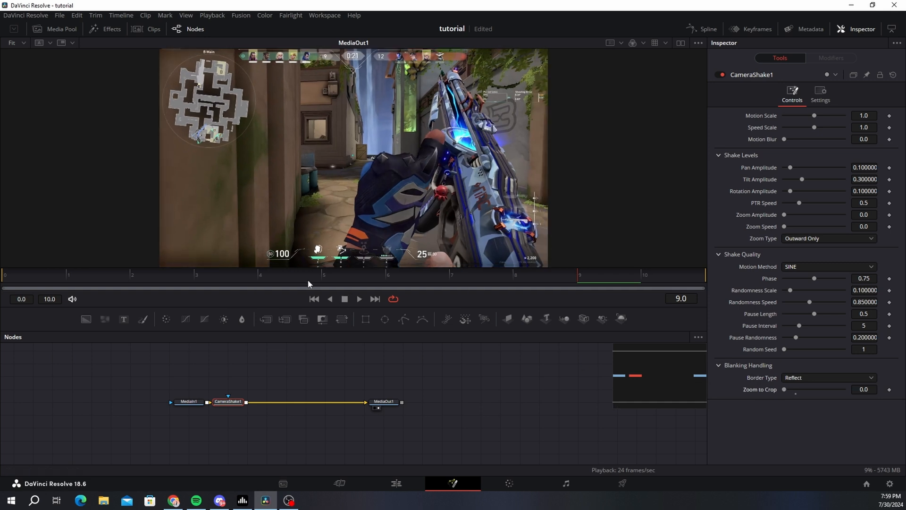
Step: Keyframe the Camera Shake's Motion Scale from 2.0 at frame 0 to 0.0 at frame 10
drag(308, 283, 5, 261)
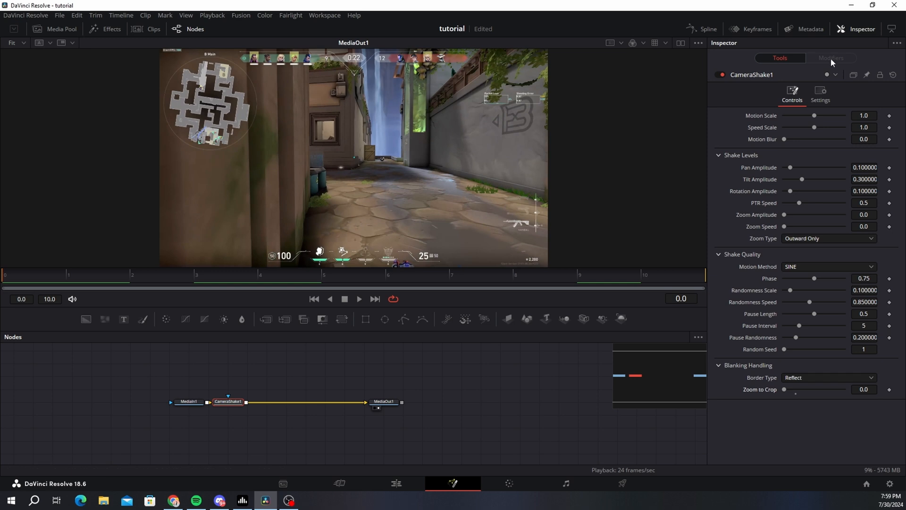
click(889, 115)
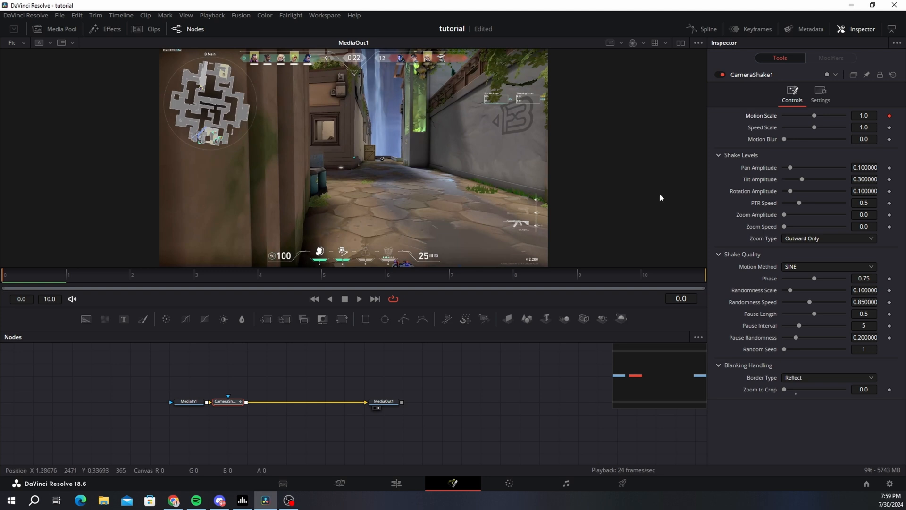
drag(32, 276, 655, 283)
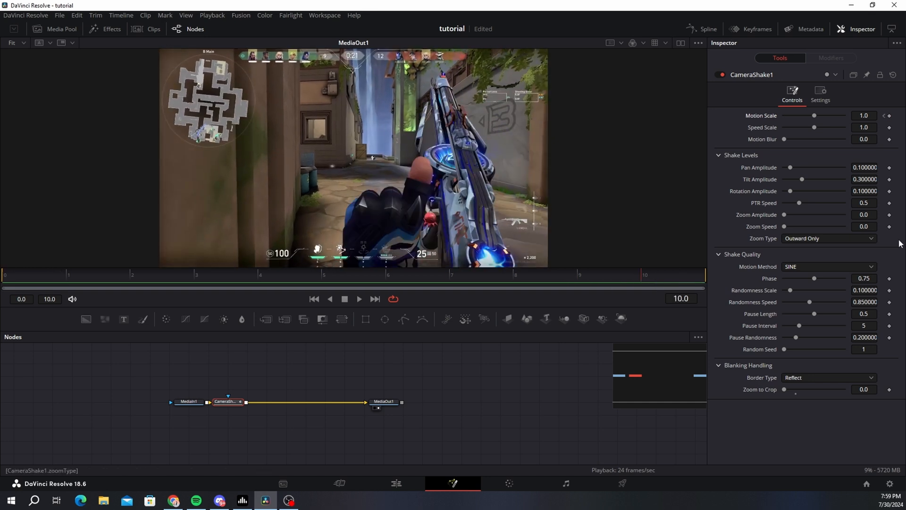
click(890, 116)
drag(824, 114, 686, 121)
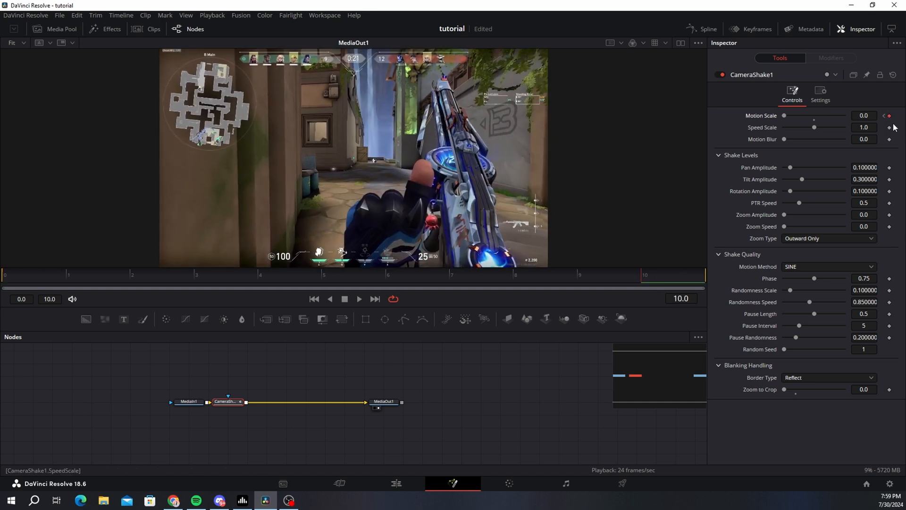
key(Home)
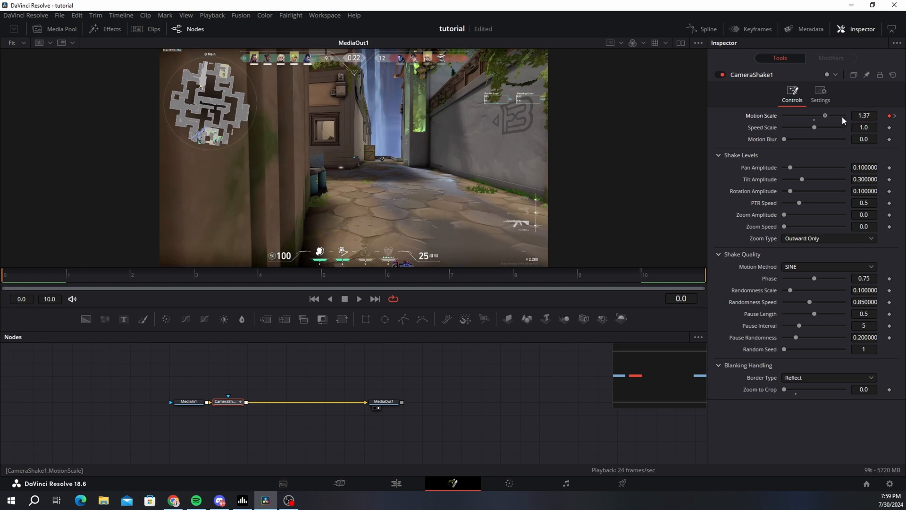
drag(842, 116, 846, 116)
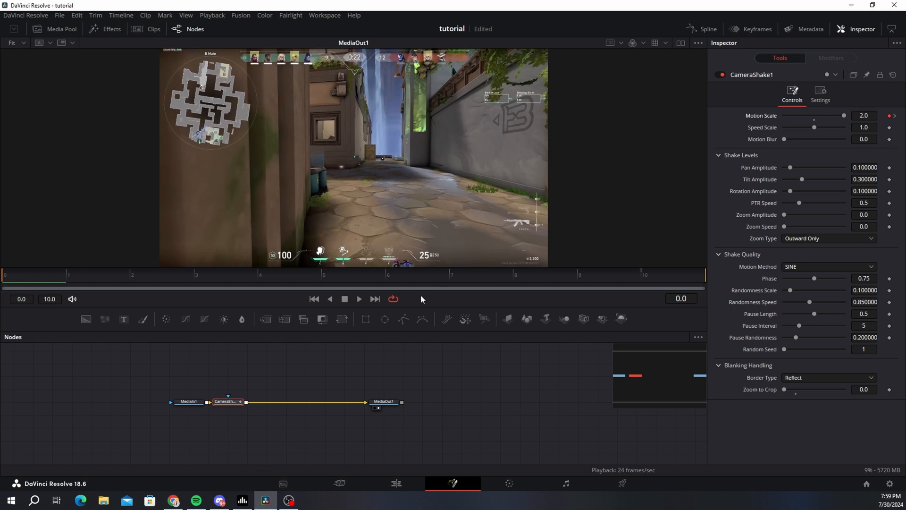
Step: Smooth the Motion Scale curve in the spline editor and shape its handles into a steep drop that eases out
click(703, 29)
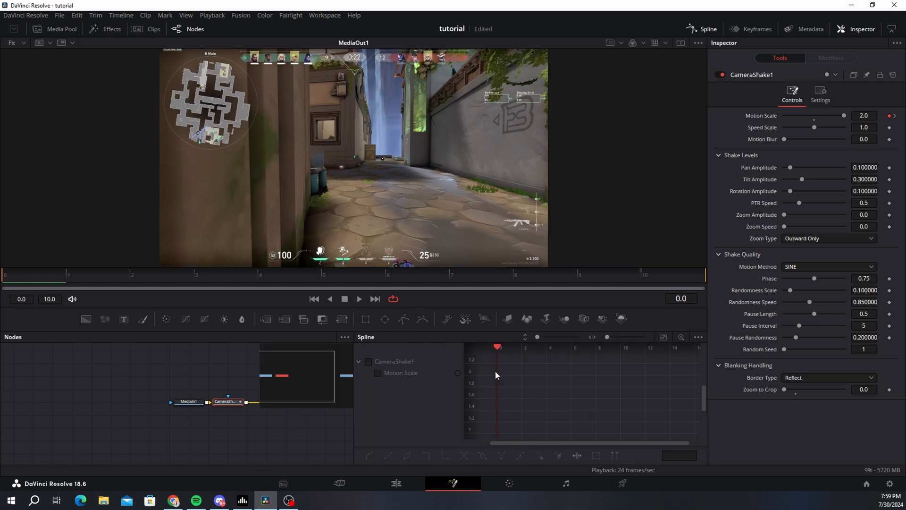
click(663, 337)
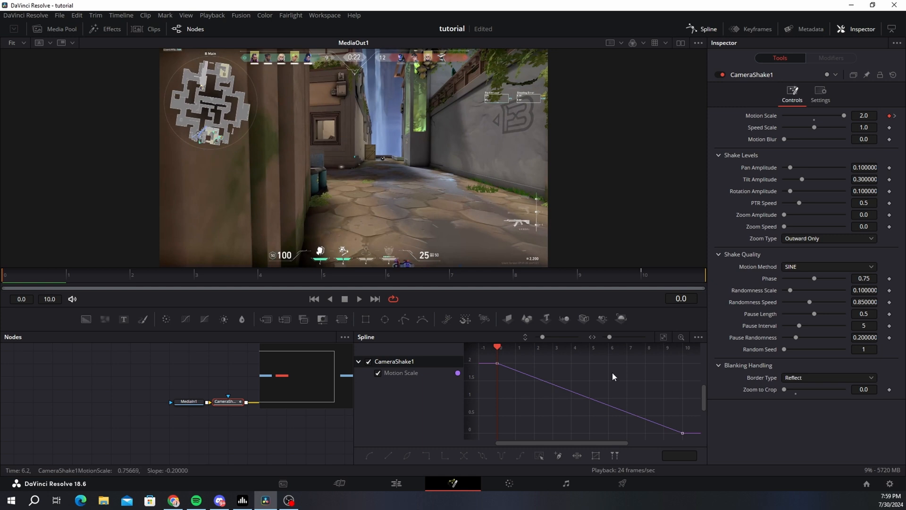
key(ctrl+a)
key(shift+s)
drag(621, 432, 559, 423)
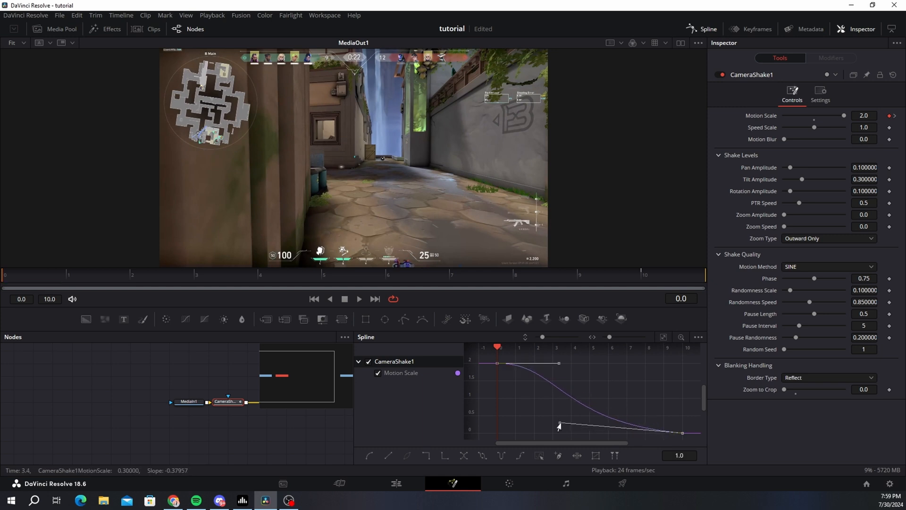
drag(559, 364, 538, 398)
click(505, 370)
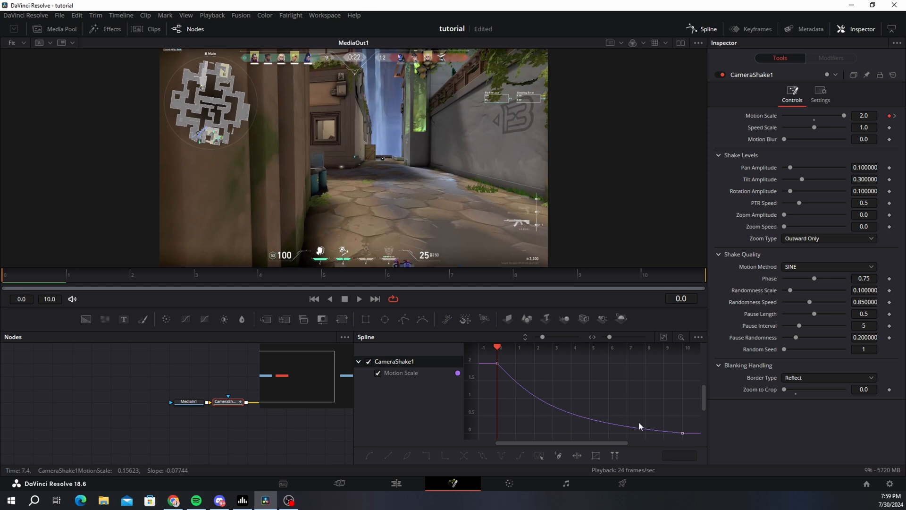
Step: Preview the eased camera shake and return to frame 0
click(360, 300)
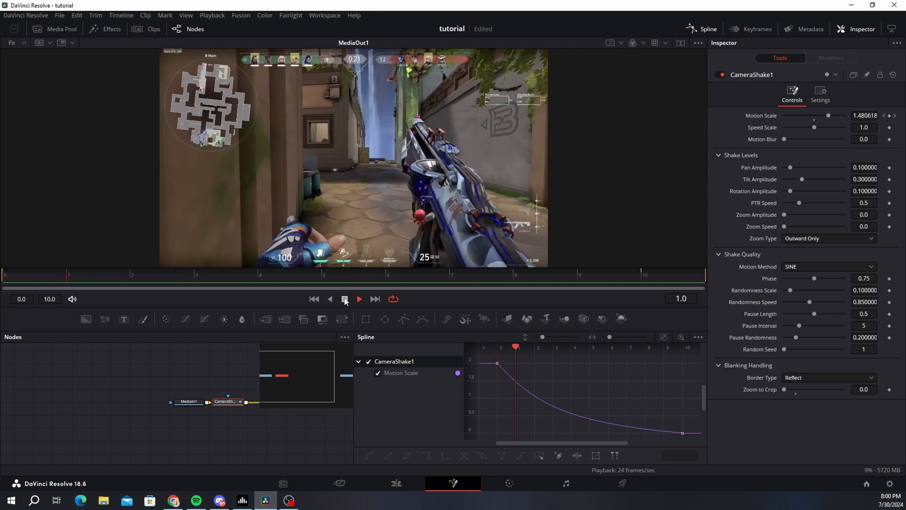
click(345, 299)
drag(222, 285, 10, 274)
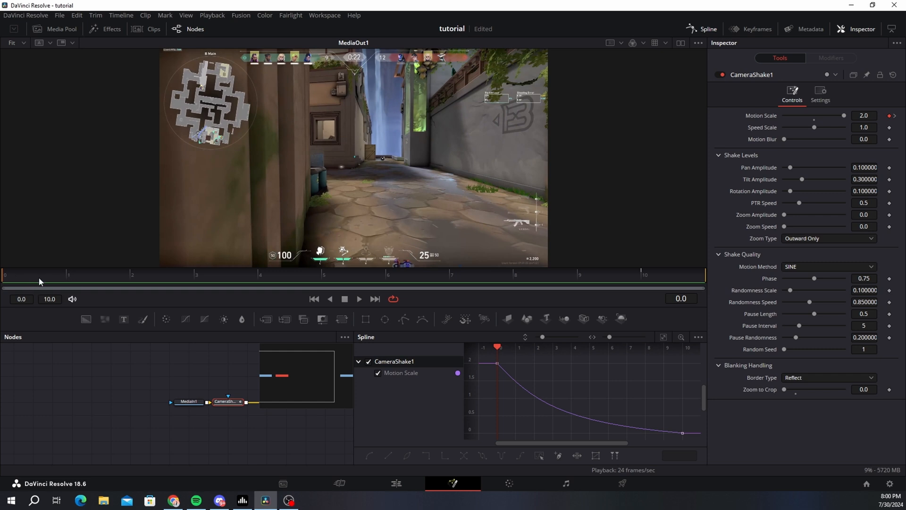
drag(40, 278, 9, 280)
Step: Try a pan-only shake with Pan Amplitude at 1.0 and Tilt and Rotation Amplitude at 0.0, and play it back
drag(791, 169, 781, 191)
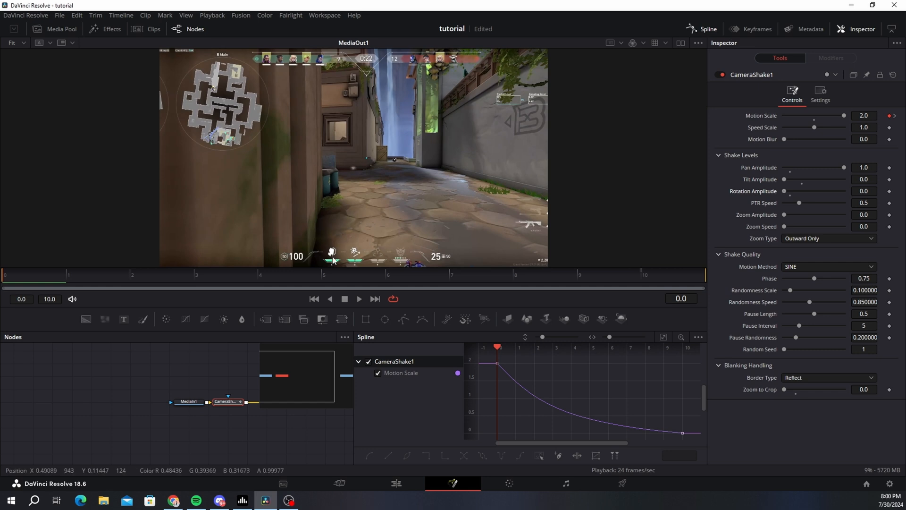
click(359, 300)
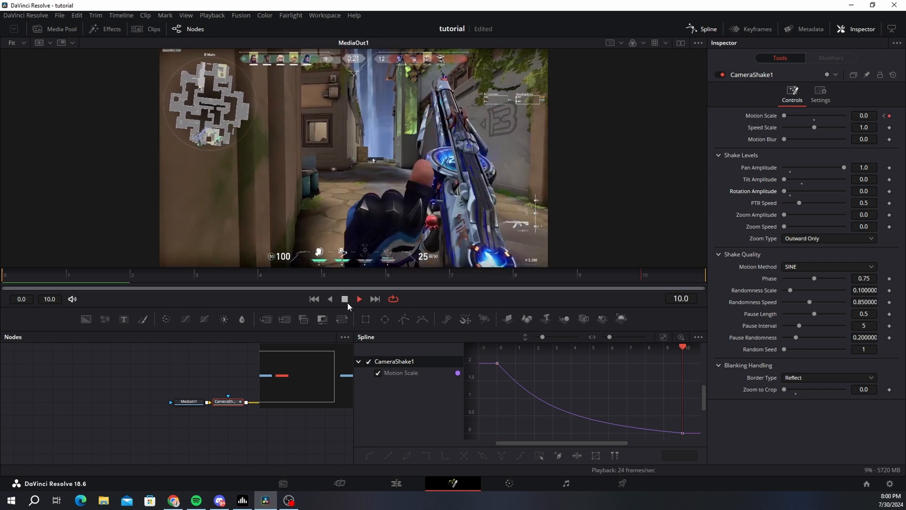
click(346, 301)
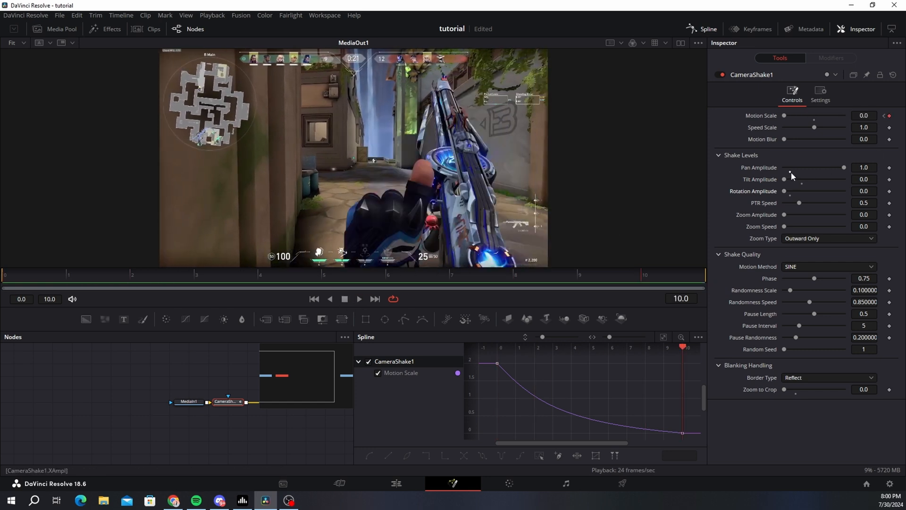
Step: Try a tilt-only shake with Pan Amplitude at 0.0 and Tilt Amplitude at 1.0, and play it back
mouse_move(844, 168)
mouse_down()
mouse_move(747, 171)
mouse_move(835, 178)
mouse_up()
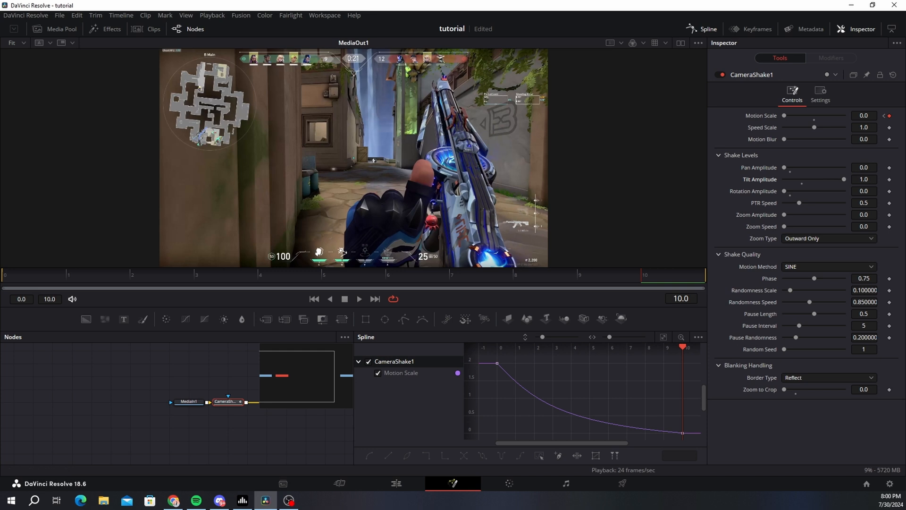
click(360, 300)
click(344, 301)
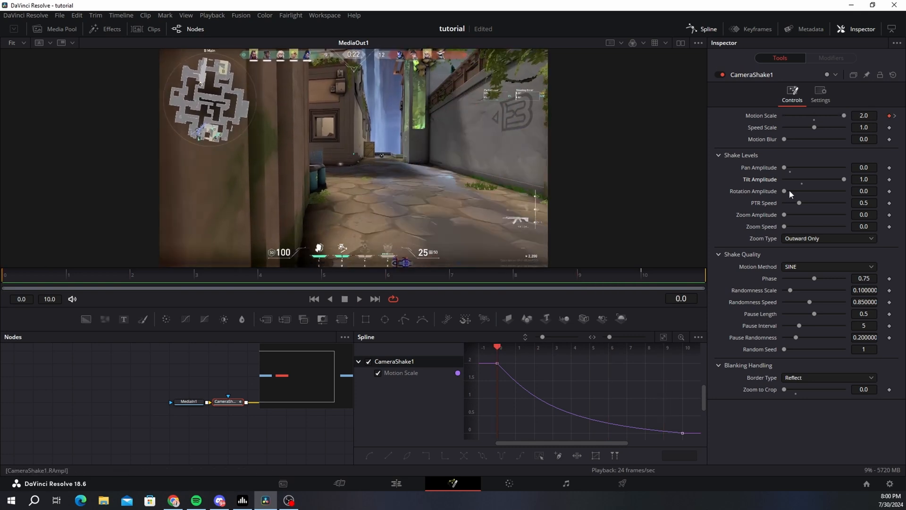
Step: Reset the shake levels to their defaults: Pan Amplitude 0.1, Tilt Amplitude 0.3 and Rotation Amplitude 0.1
click(790, 194)
click(802, 183)
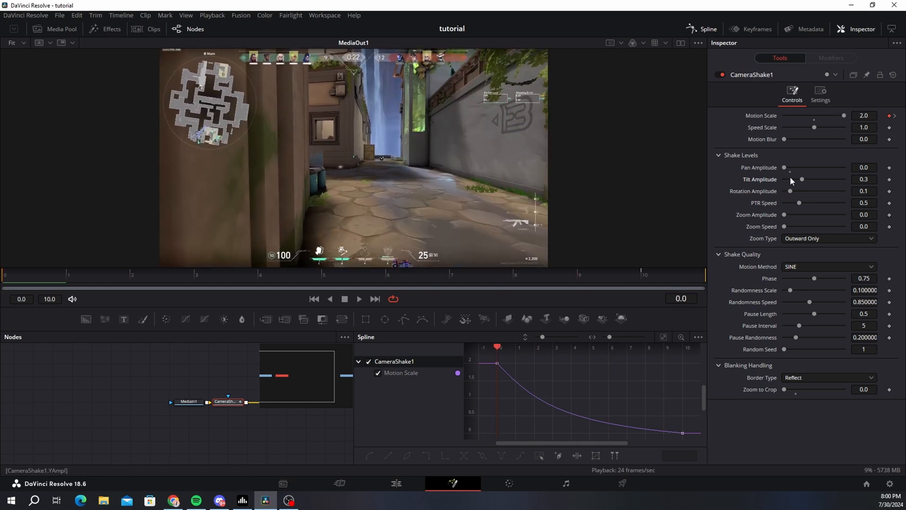
click(790, 168)
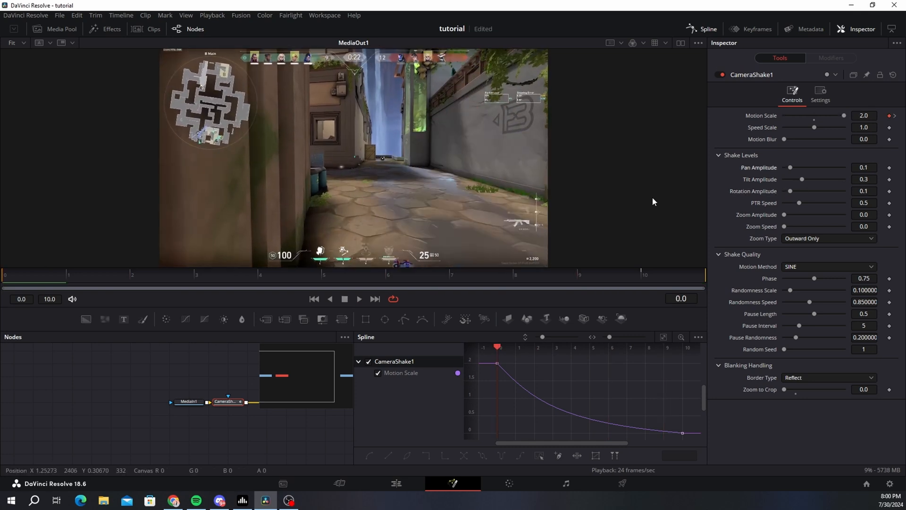
Step: Set the camera shake's Pan Amplitude to 0.3 and Tilt Amplitude to 0.35
click(867, 165)
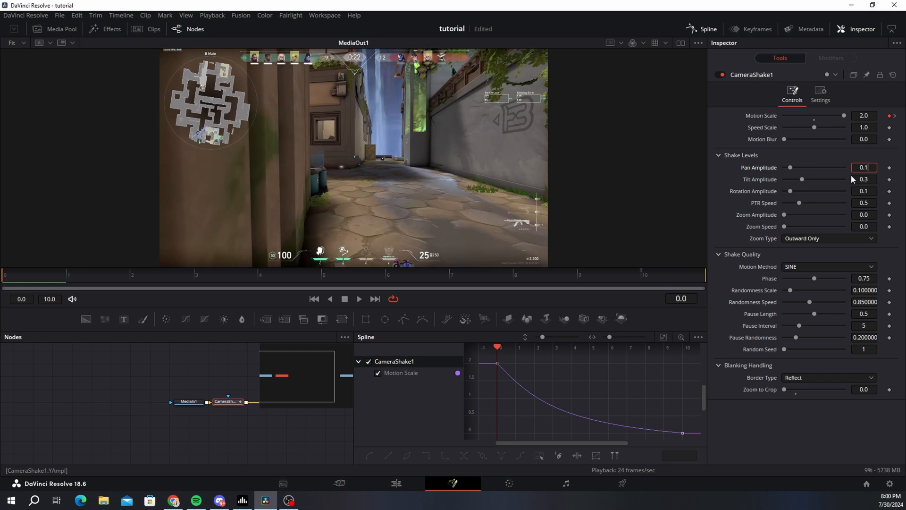
key(BackSpace)
text(3)
key(Tab)
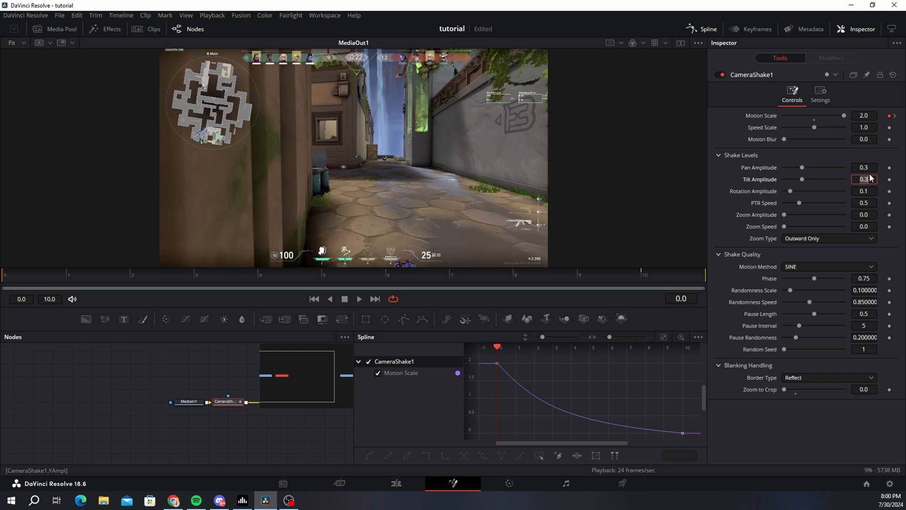
click(875, 182)
text(5)
key(Tab)
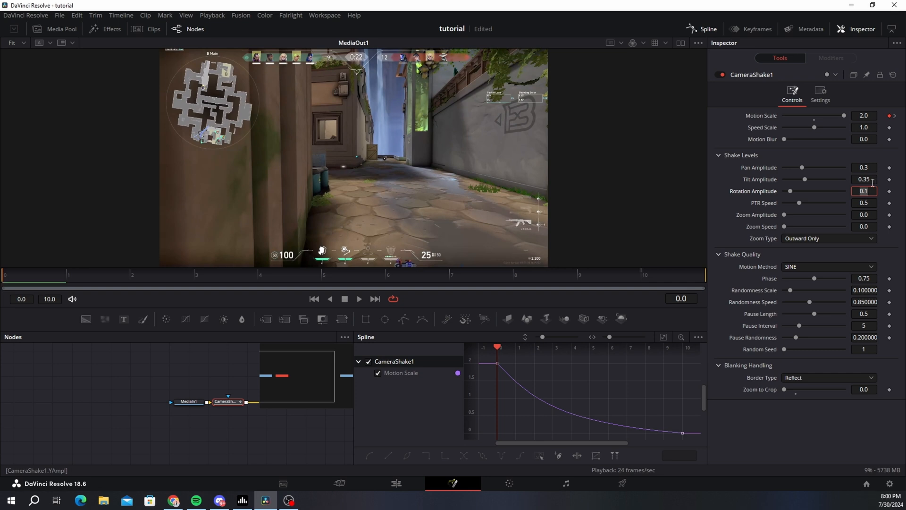
Step: Raise the camera shake's Rotation Amplitude to 1.0 and play back the result
drag(790, 192, 845, 192)
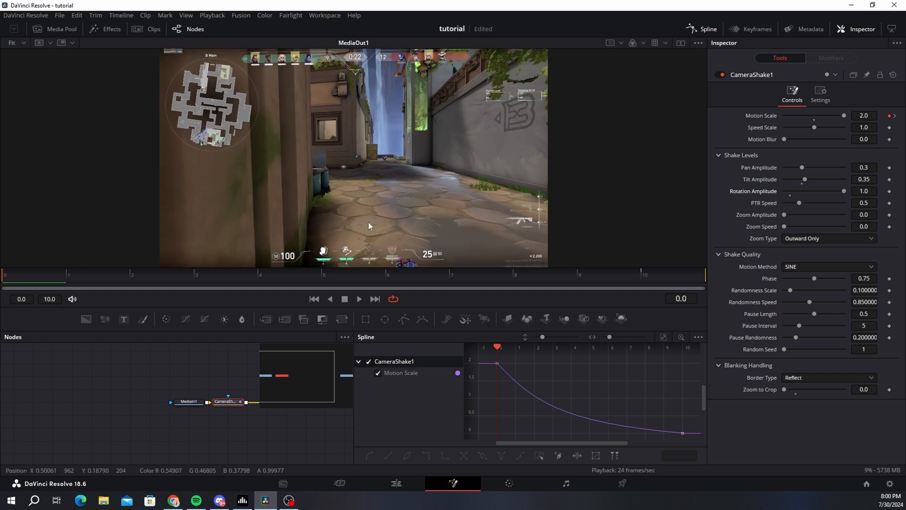
click(861, 193)
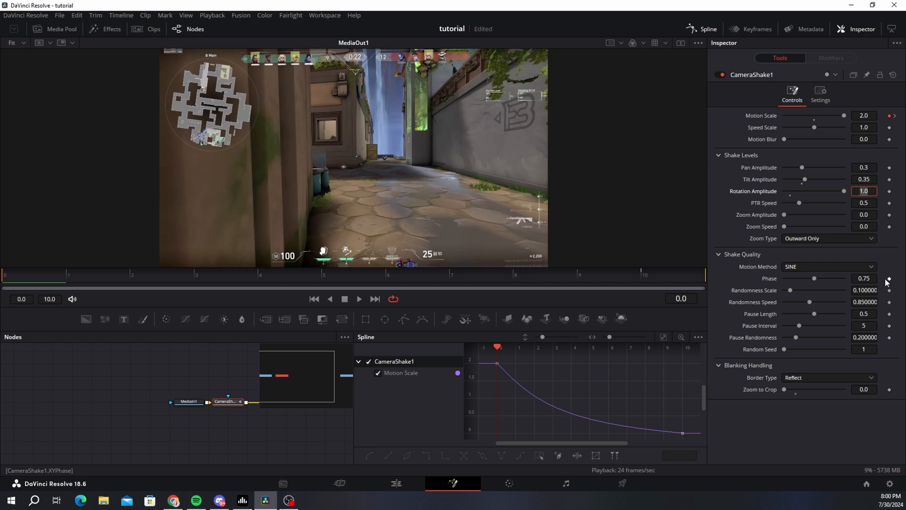
click(360, 299)
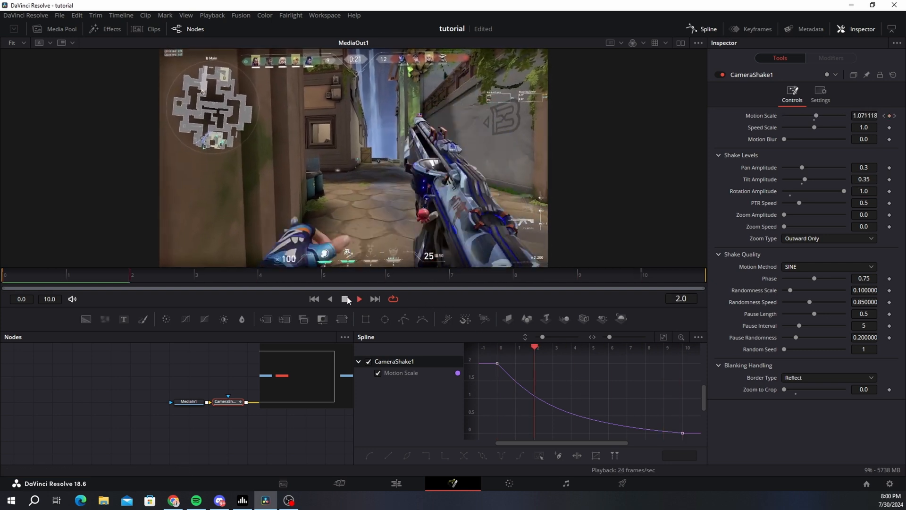
click(347, 300)
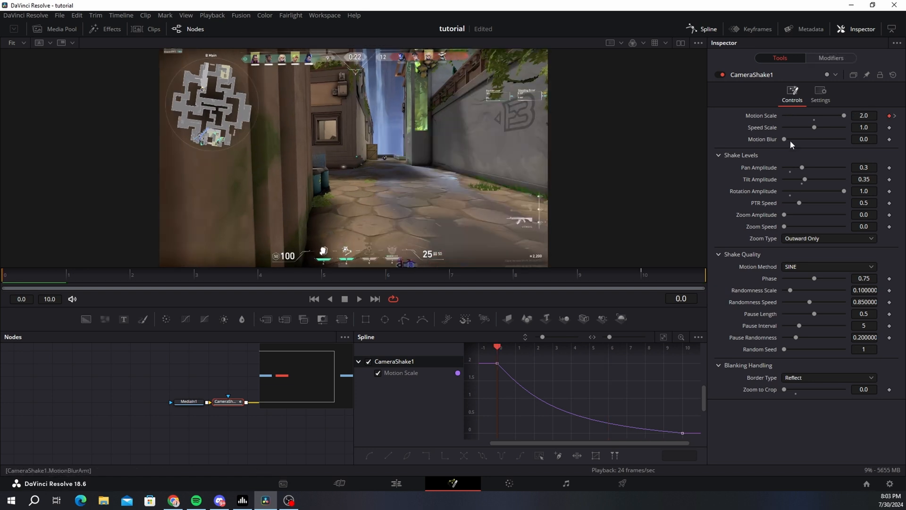
Step: Enable motion blur on the CameraShake1 node with Quality 4 and Shutter Angle 280
click(824, 94)
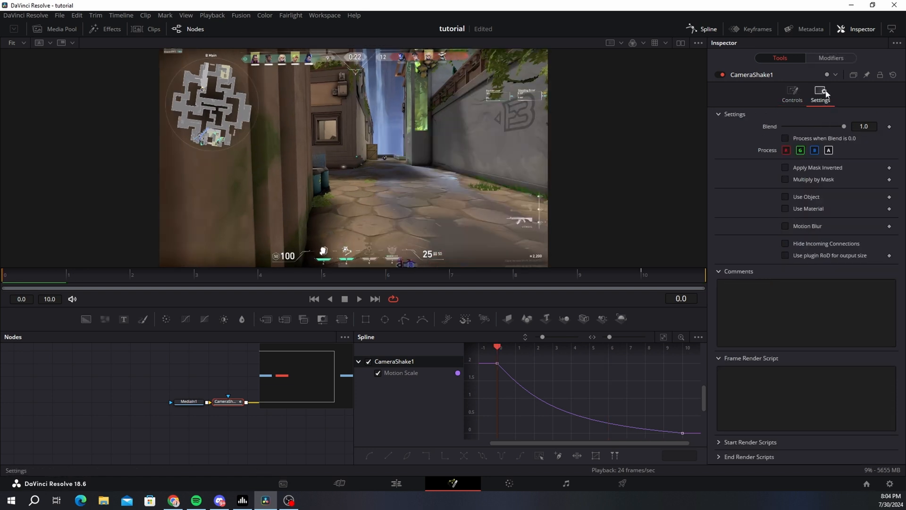
click(786, 226)
click(867, 238)
text(2)
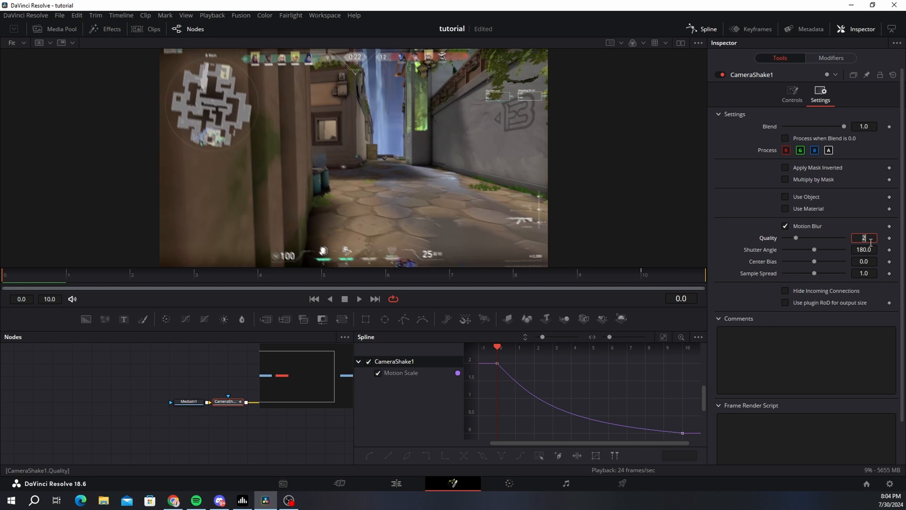
text(4)
click(858, 248)
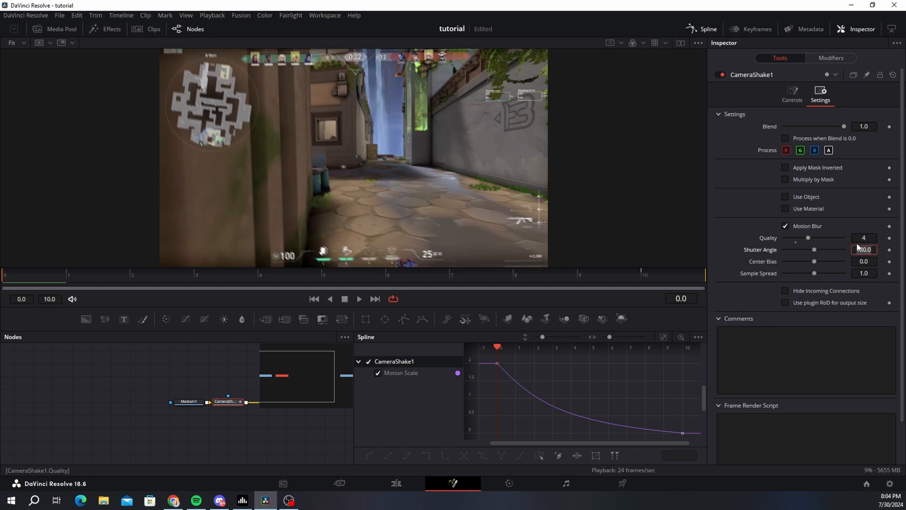
text(280)
key(Return)
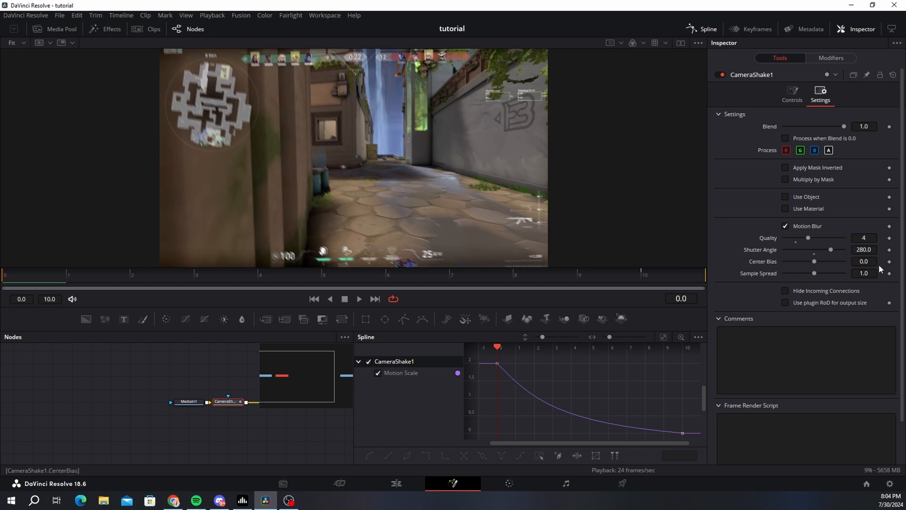
Step: Return to the Edit page and play the timeline from the start to review the zooms and shakes
click(397, 482)
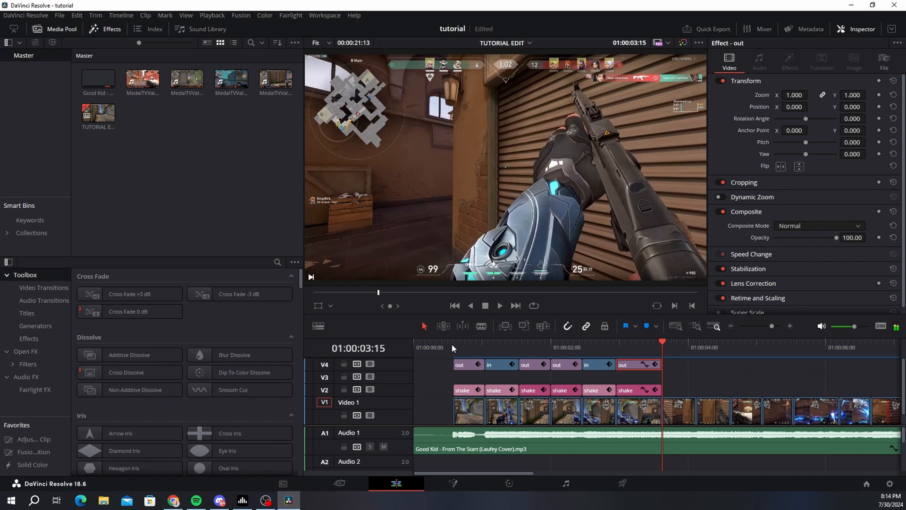
key(Home)
click(445, 375)
key(space)
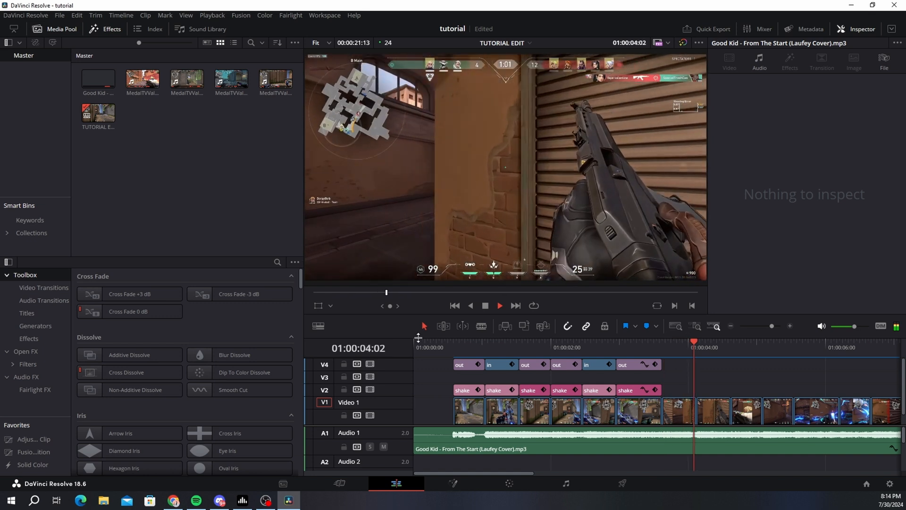
Step: Add an adjustment clip on V3 at 01:00:00:14 and cut it to the length of the first shake clip
click(446, 341)
drag(446, 341, 454, 342)
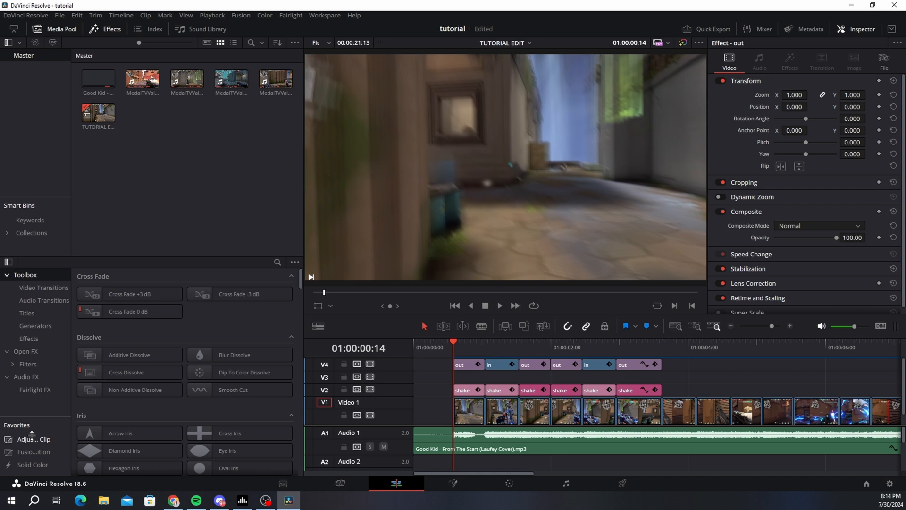
drag(27, 439, 461, 378)
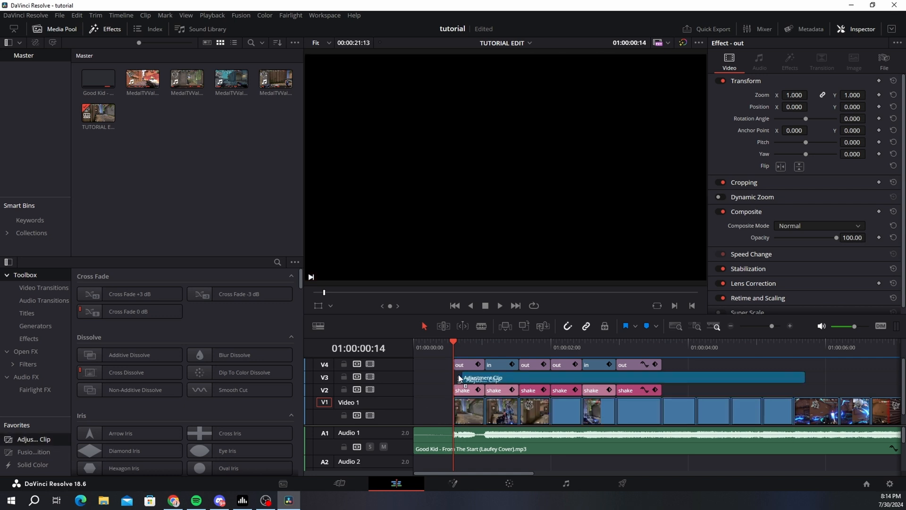
key(b)
click(483, 377)
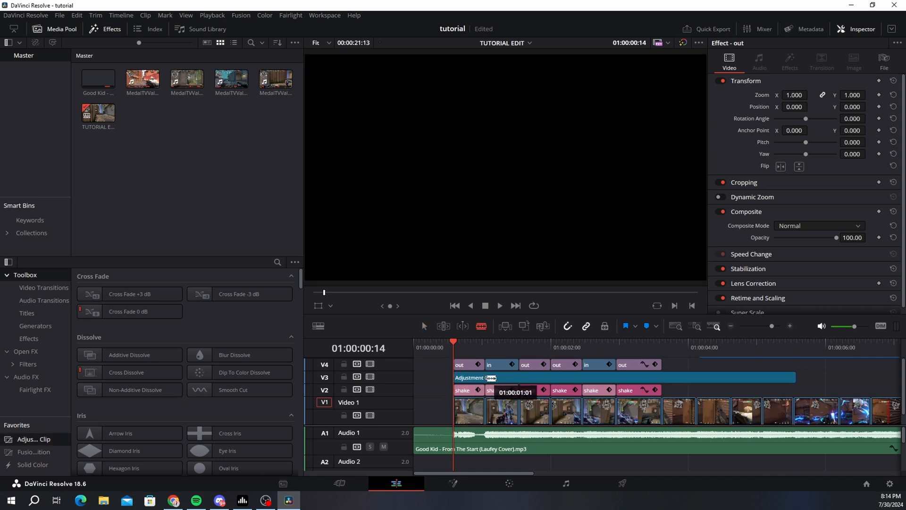
key(a)
click(515, 377)
key(Delete)
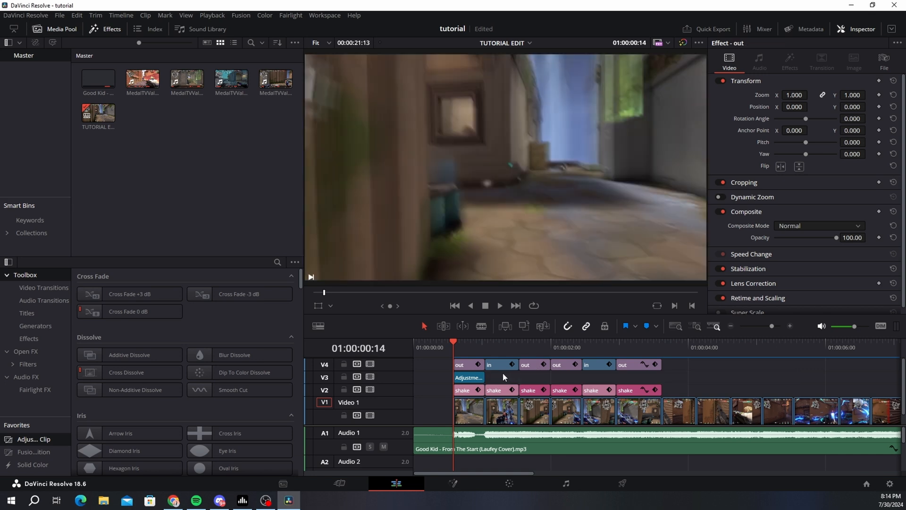
Step: Shorten the V3 adjustment clip so it ends before the first zoom clip does, and open it in Fusion
drag(772, 326, 777, 326)
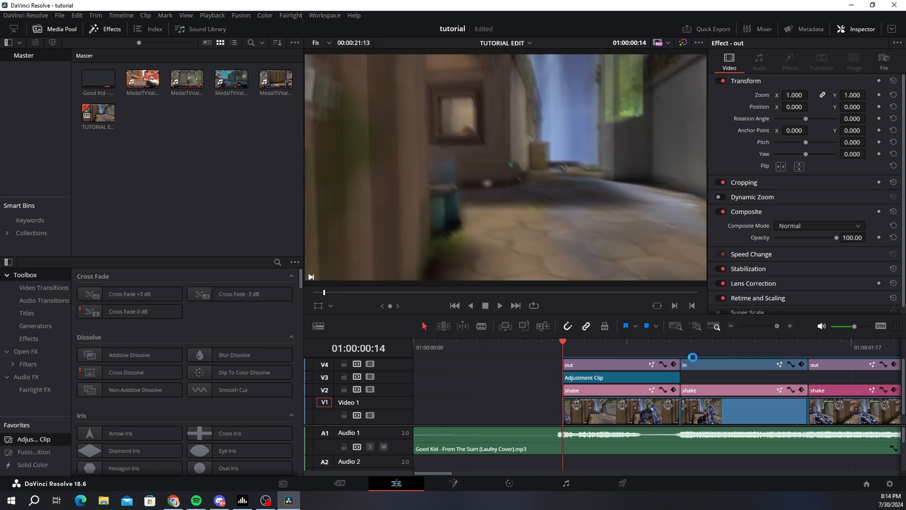
drag(674, 373, 634, 376)
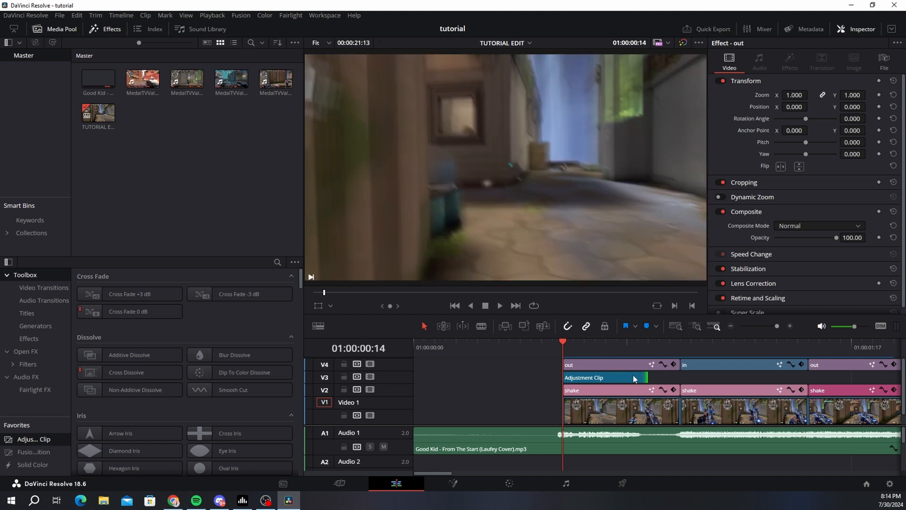
click(626, 373)
key(shift+5)
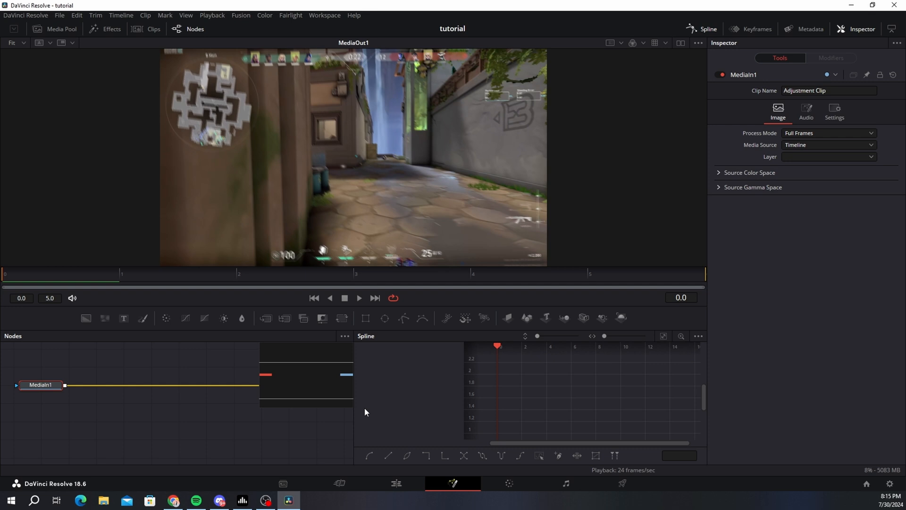
Step: Add a Brightness / Contrast node after MediaIn1 and keyframe its Gain at 1.0 on frames 0 and 5
key(shift+space)
text(br)
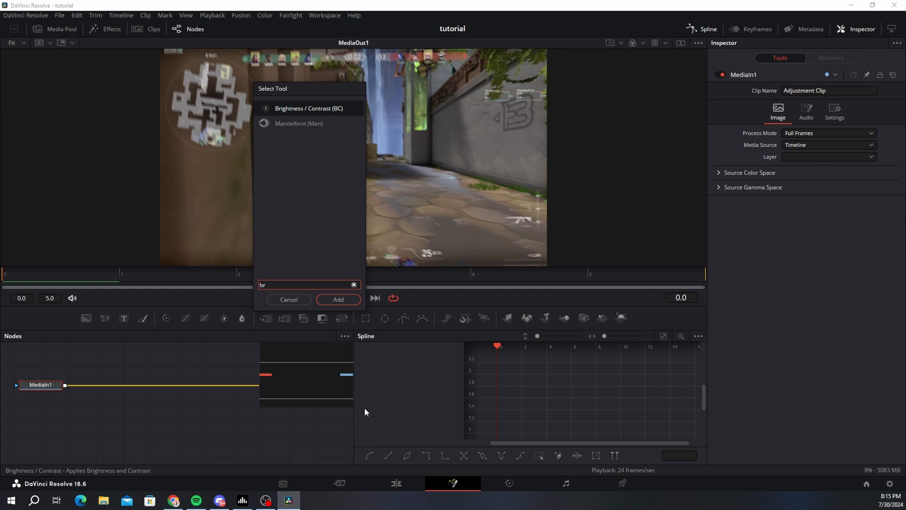
key(Return)
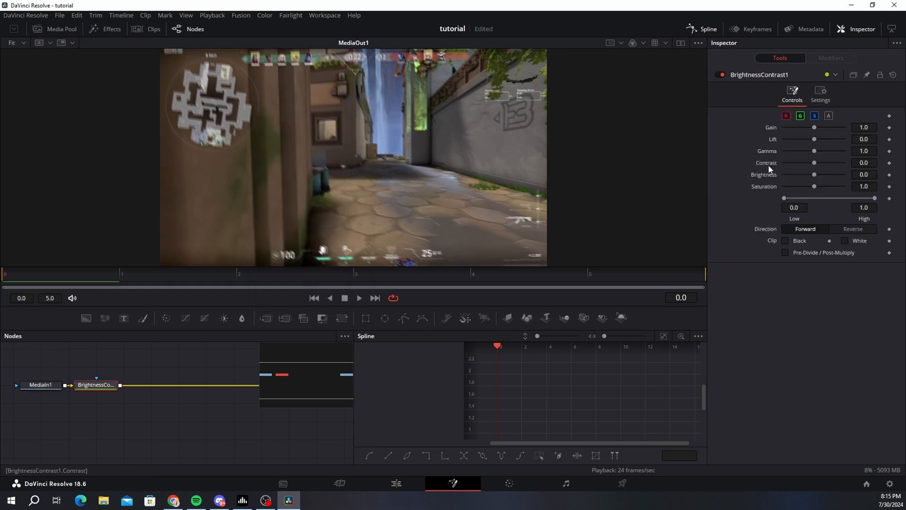
click(889, 129)
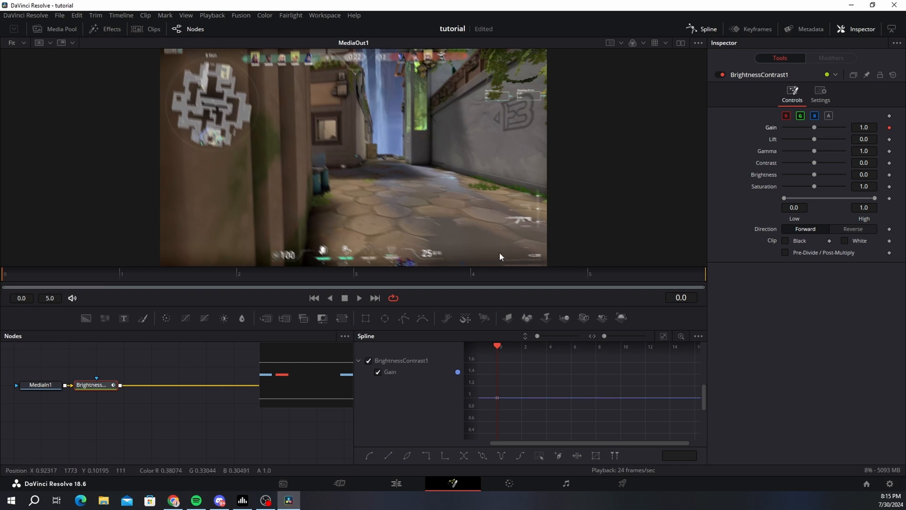
click(415, 275)
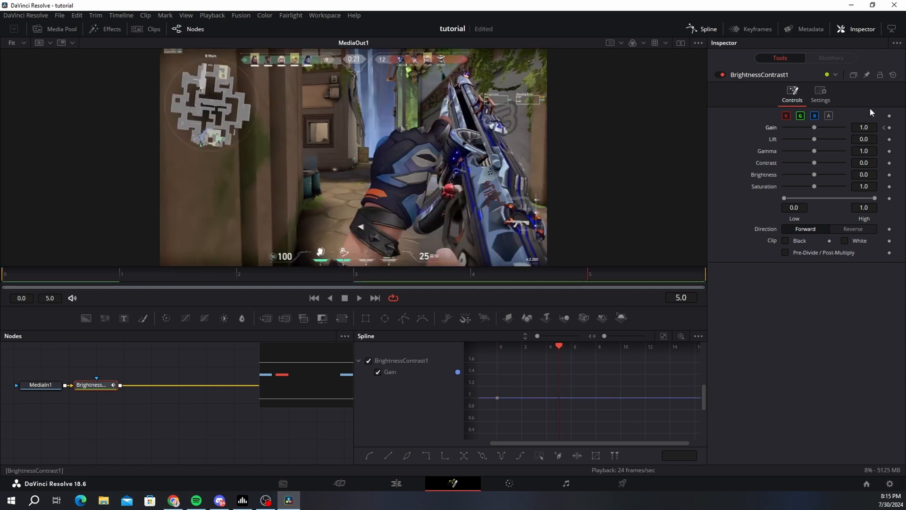
click(889, 128)
click(695, 30)
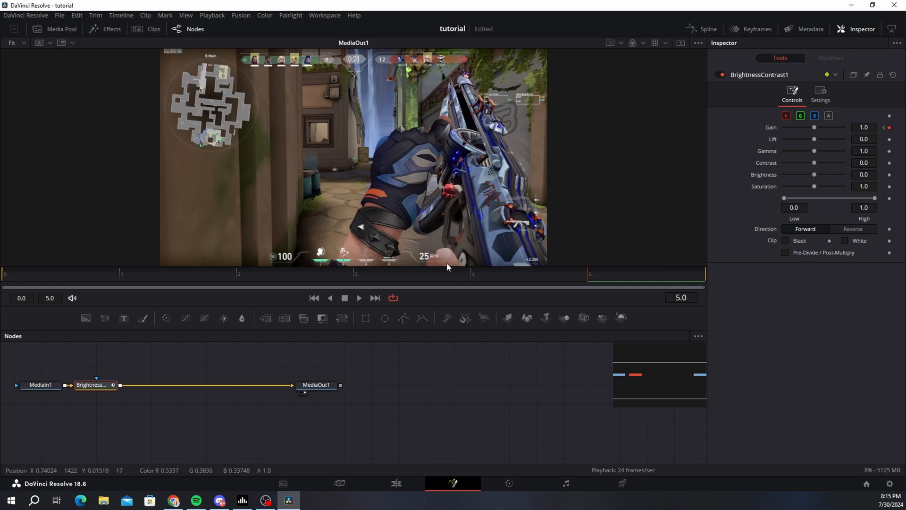
Step: Set the Brightness / Contrast Gain keyframe at frame 0 to 1.7
drag(418, 273, 4, 274)
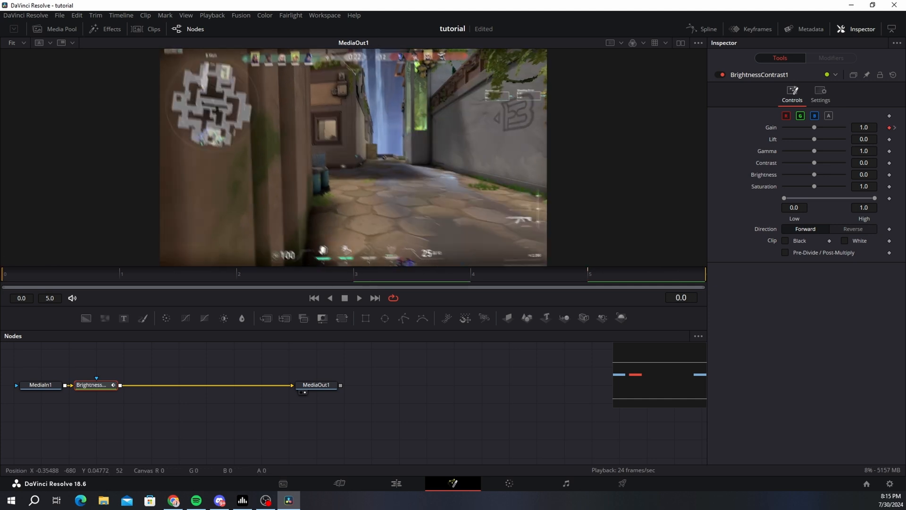
click(872, 128)
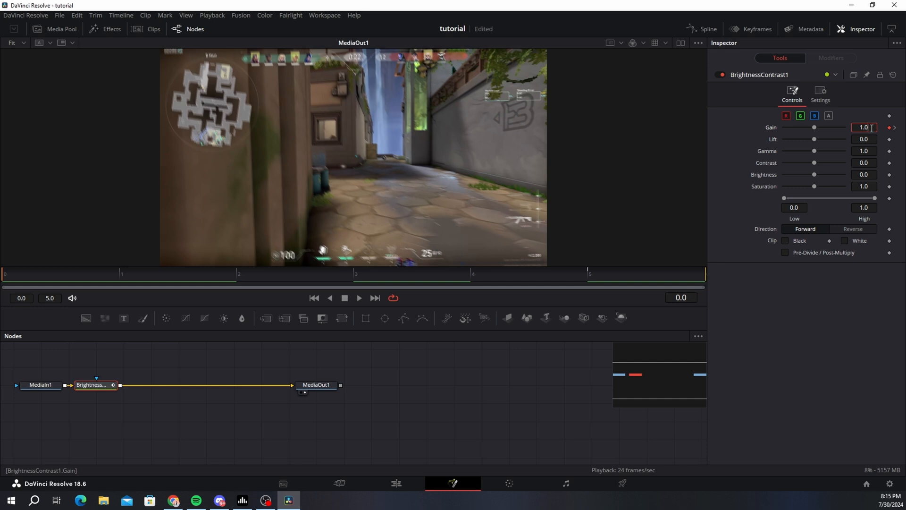
text(1.7)
key(Tab)
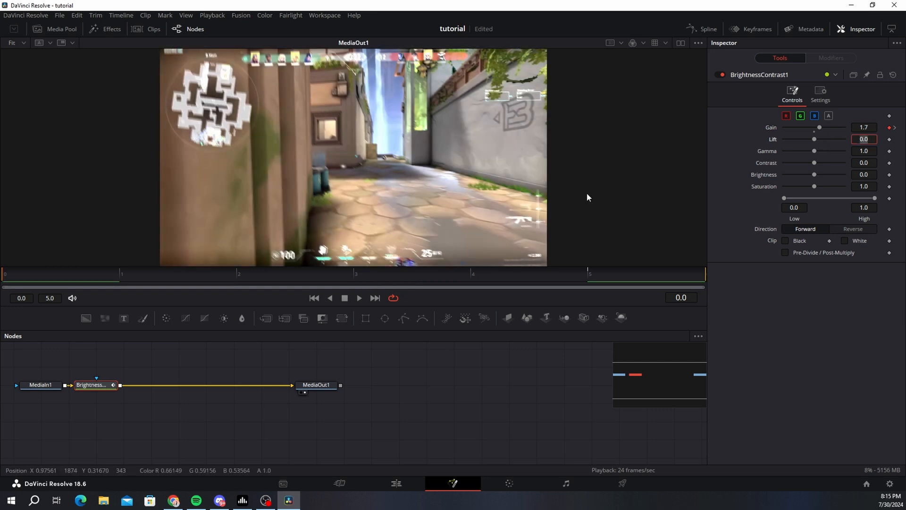
Step: Add a DefocusGamma node after the Brightness / Contrast node
click(81, 387)
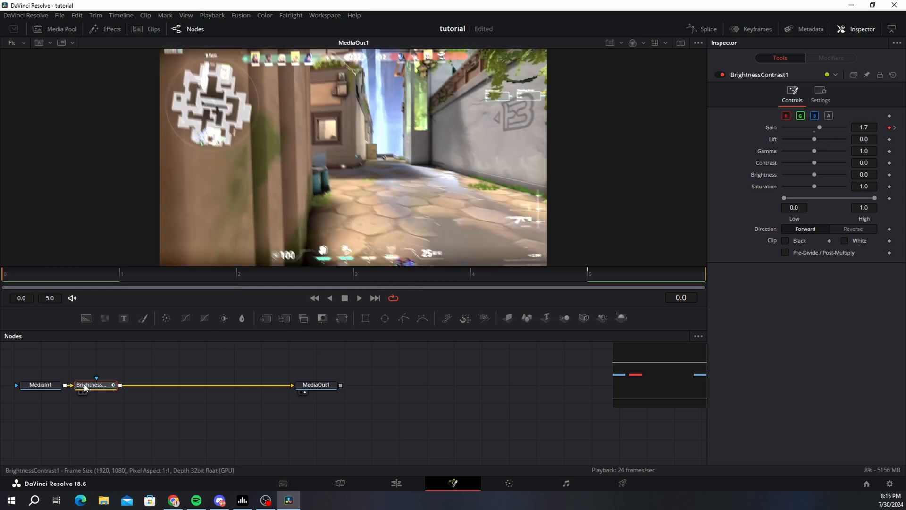
key(shift+space)
text(br)
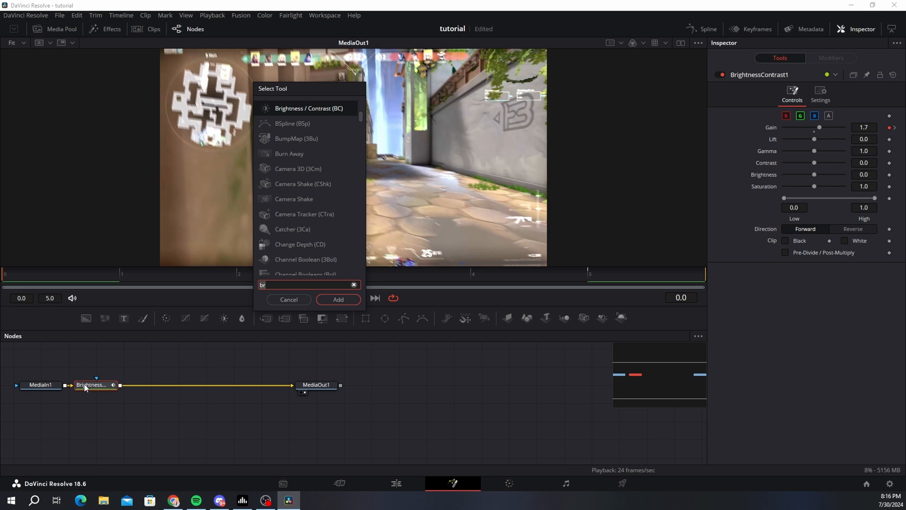
key(BackSpace)
key(BackSpace)
text(defo)
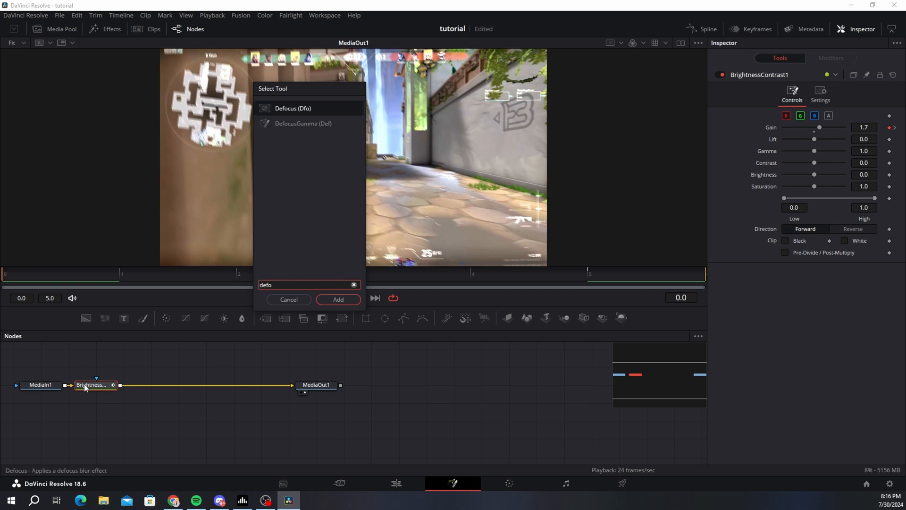
click(299, 124)
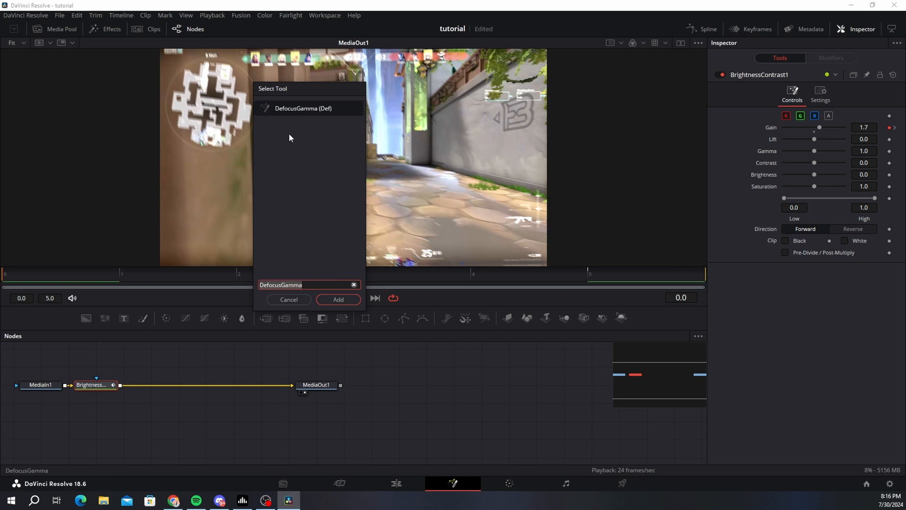
click(333, 301)
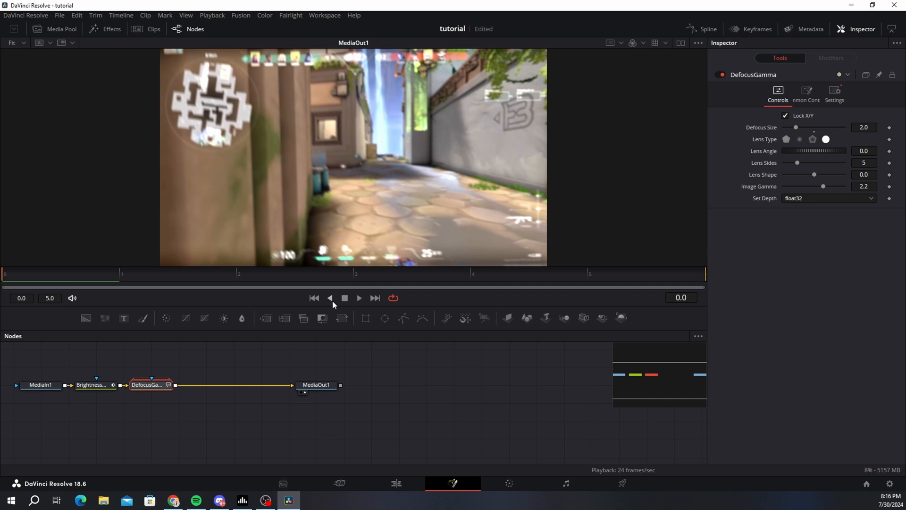
Step: Open the Reactor package manager and look through its list for Defocus Gamma and the other selected effect packages
click(213, 15)
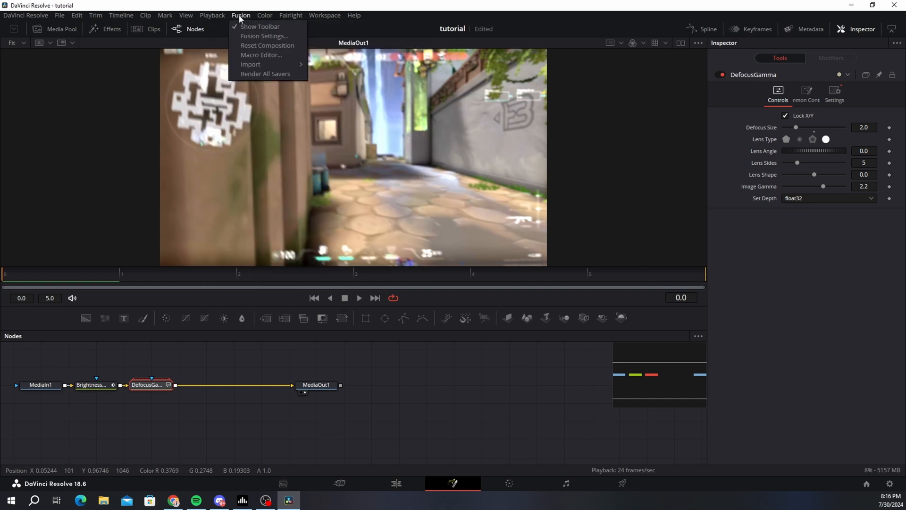
mouse_move(323, 20)
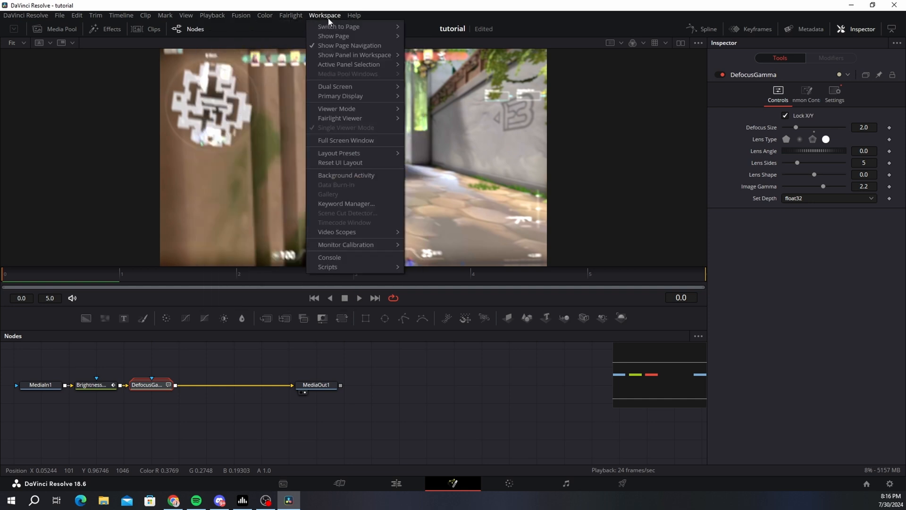
mouse_move(349, 268)
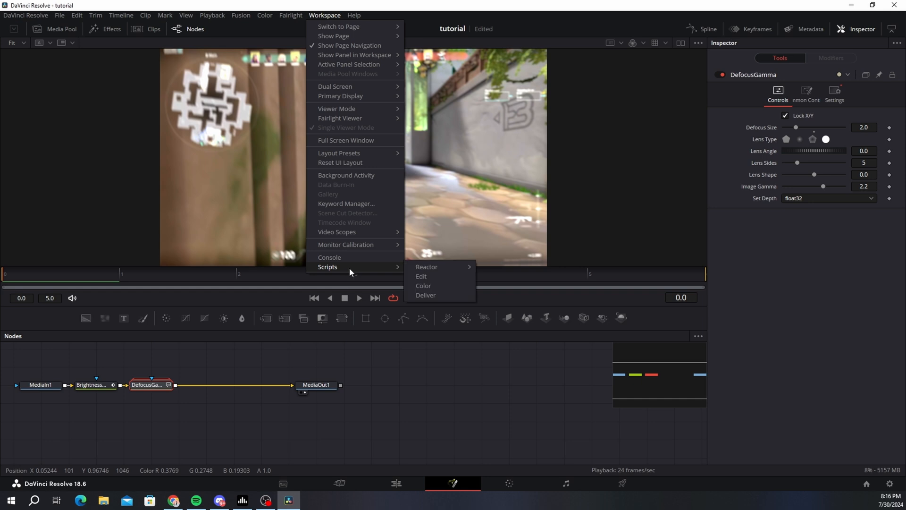
mouse_move(437, 269)
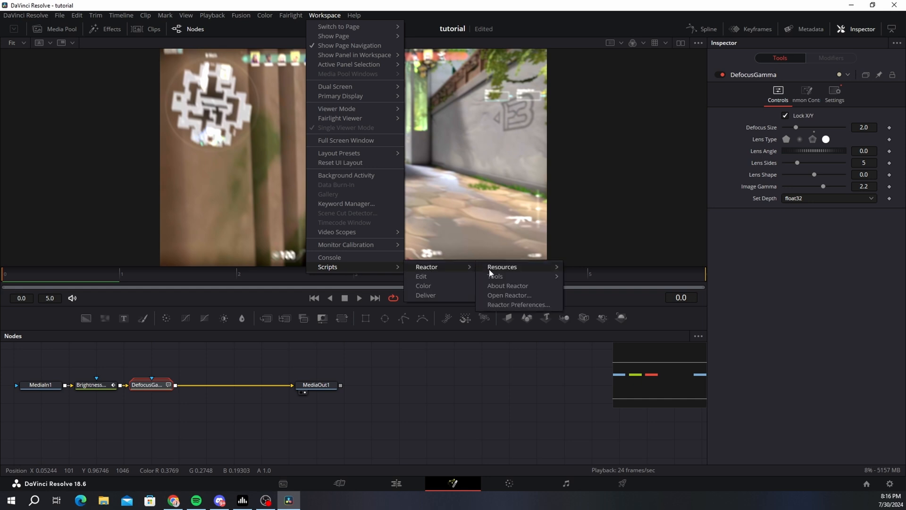
click(520, 296)
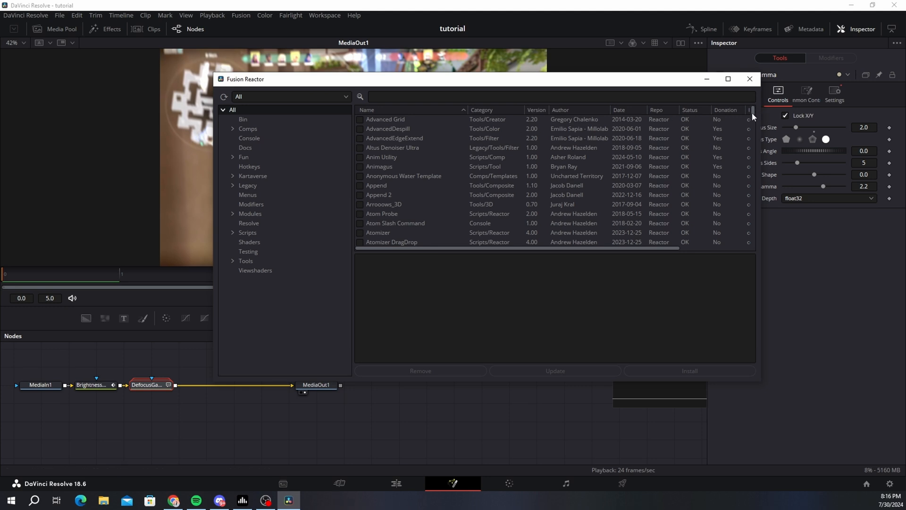
drag(752, 113, 754, 127)
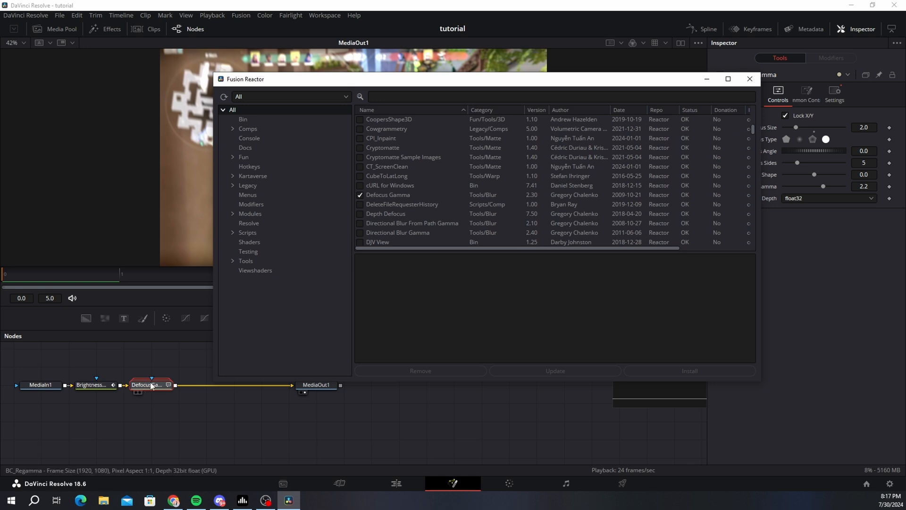
scroll(752, 134, down, 10)
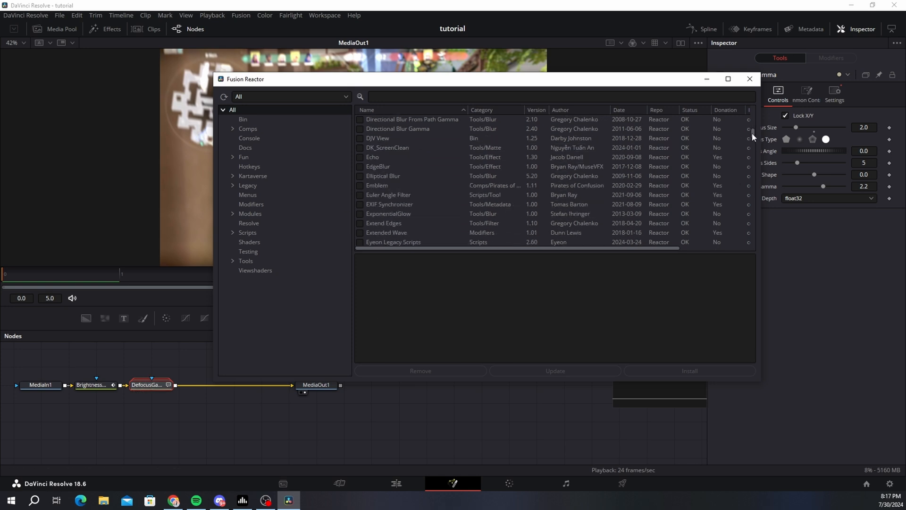
drag(751, 136, 740, 183)
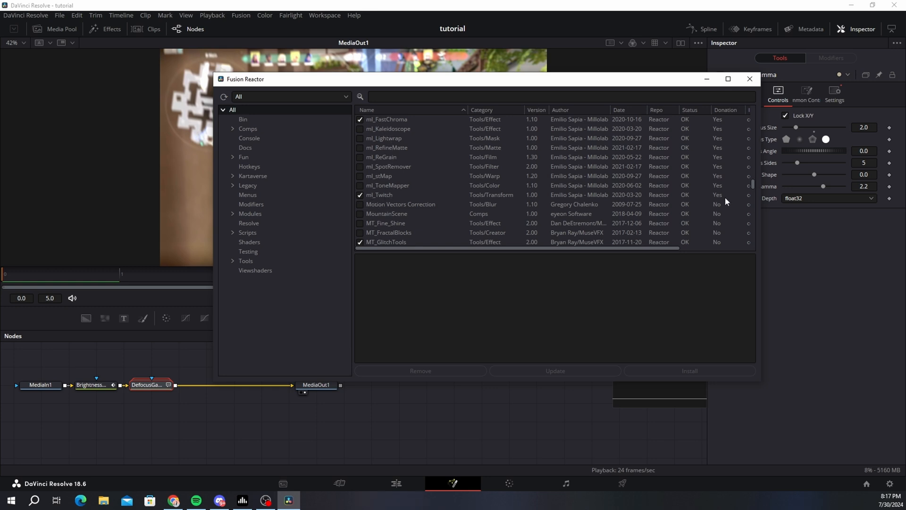
scroll(448, 149, down, 3)
drag(751, 184, 751, 210)
scroll(423, 200, down, 5)
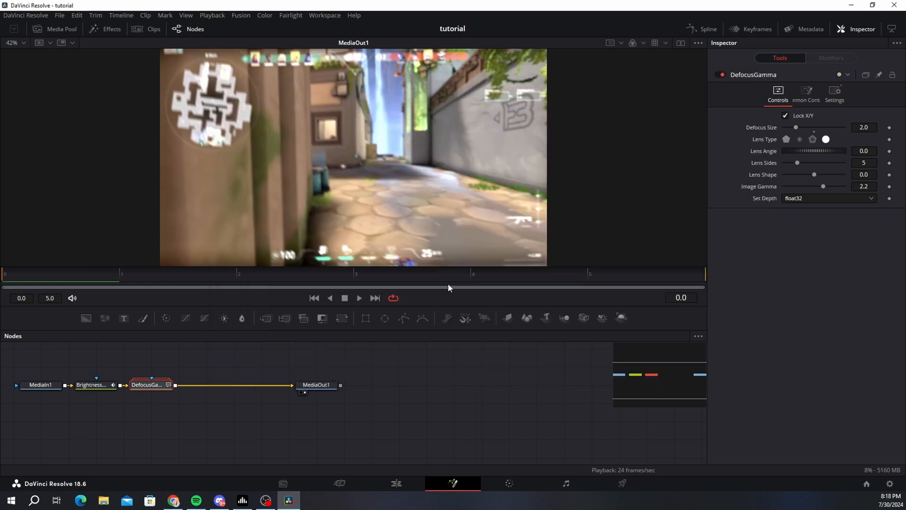
Step: On the DefocusGamma node, choose the second lens type and set Image Gamma to 5.0 and Lens Sides to 6
click(800, 140)
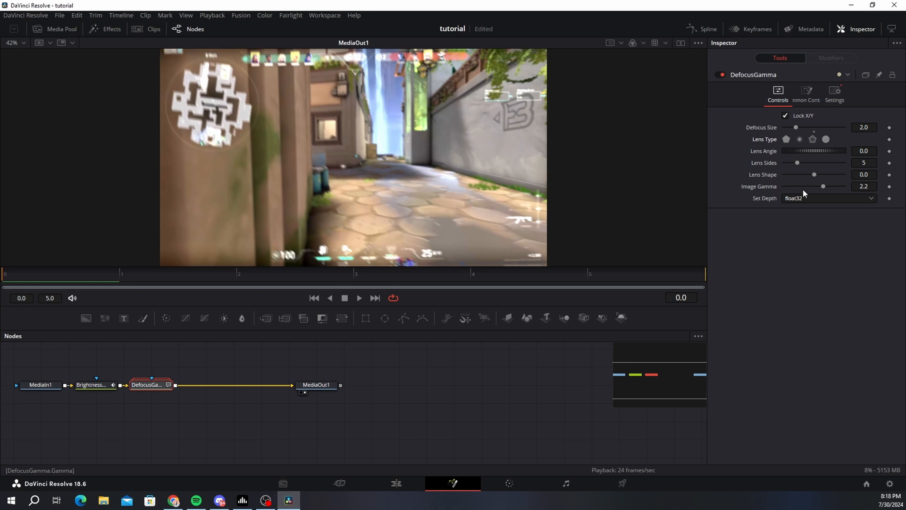
drag(822, 187, 844, 187)
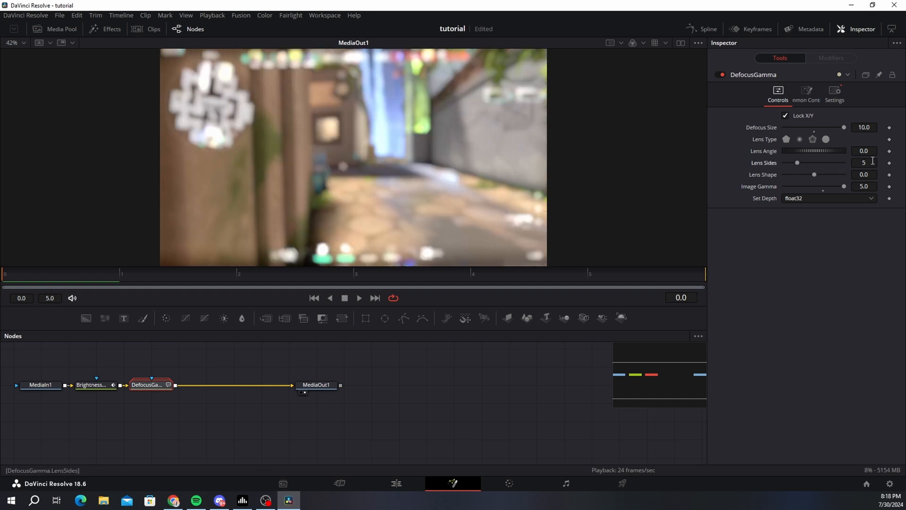
double_click(874, 161)
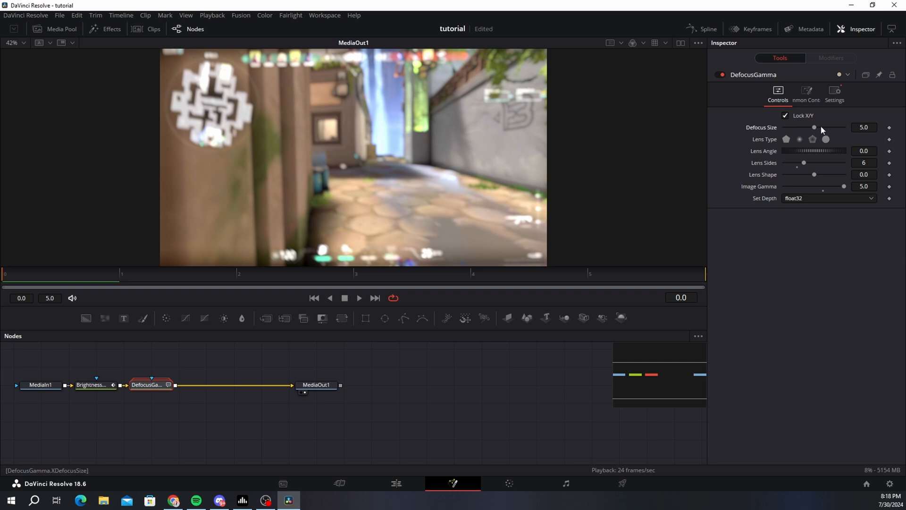
Step: Save the project and keyframe the DefocusGamma node's Defocus Size at 5.5 on frame 0
key(ctrl+s)
click(890, 128)
click(871, 127)
text(5.5)
key(Tab)
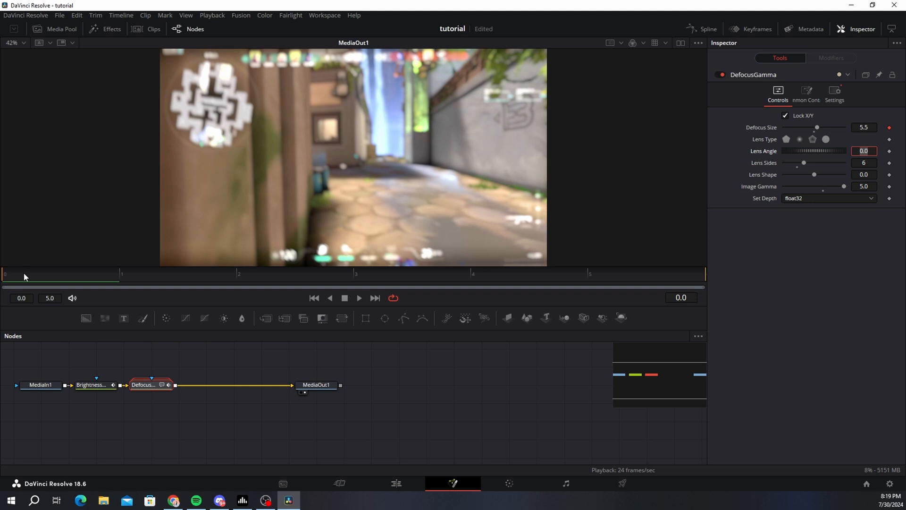
Step: Keyframe the DefocusGamma node's Defocus Size at 0 on frame 5
drag(67, 273, 641, 265)
click(864, 127)
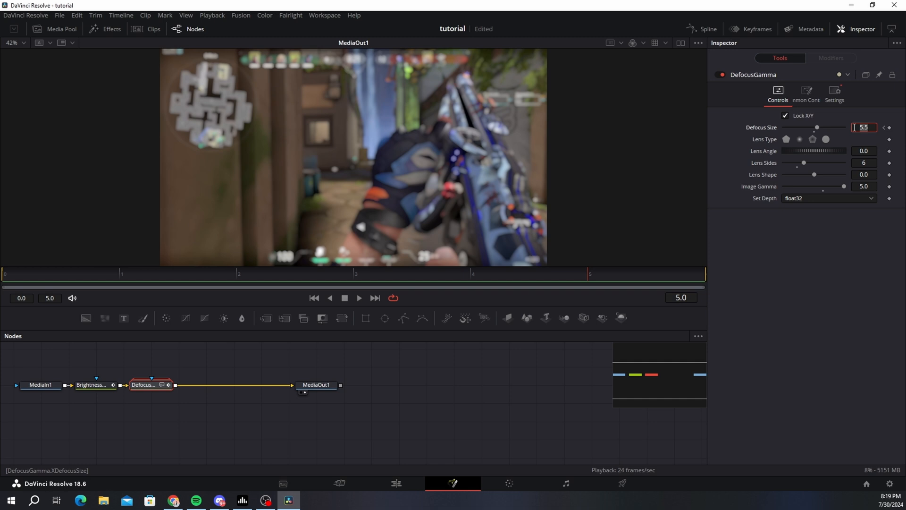
text(0)
key(Tab)
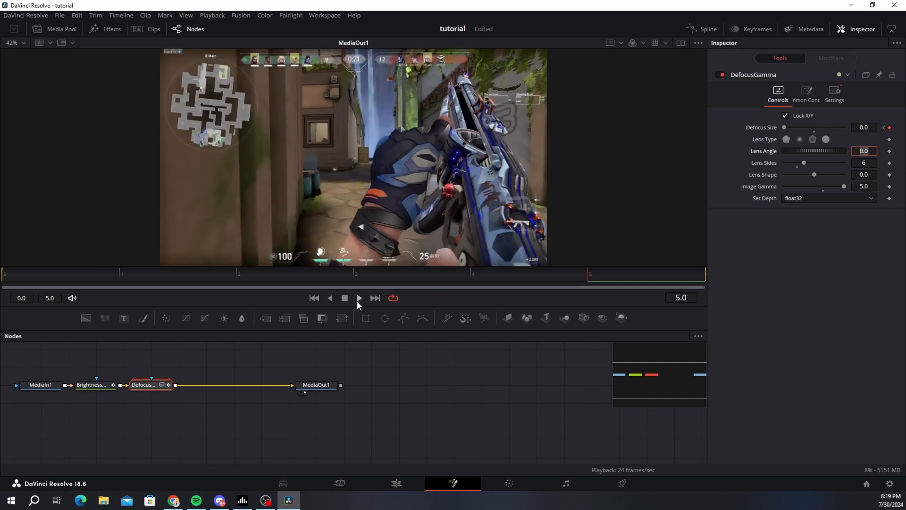
Step: Play the flash in Fusion, return to the Edit page and preview the first shot with the V3 adjustment clip
click(359, 298)
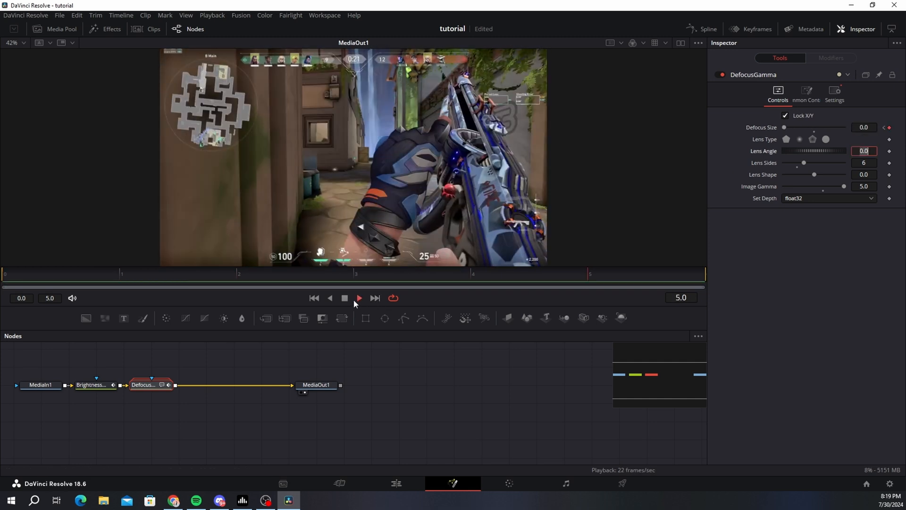
click(406, 478)
drag(496, 350, 470, 352)
click(482, 348)
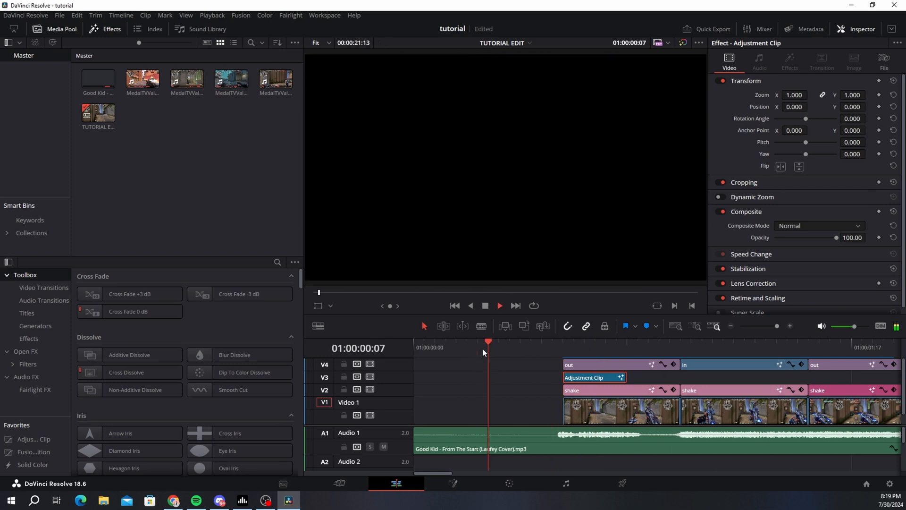
key(space)
click(684, 347)
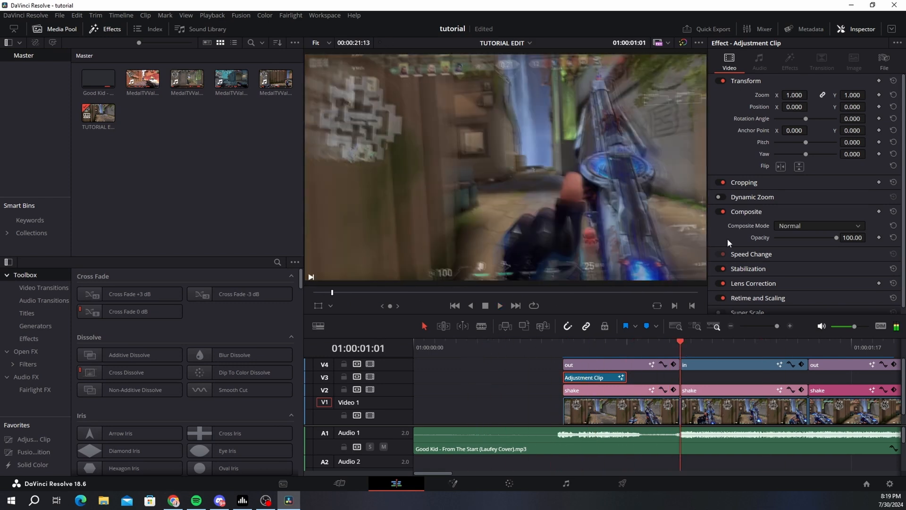
Step: Set the clip color of the V3 adjustment clip to light orange
click(598, 349)
click(885, 70)
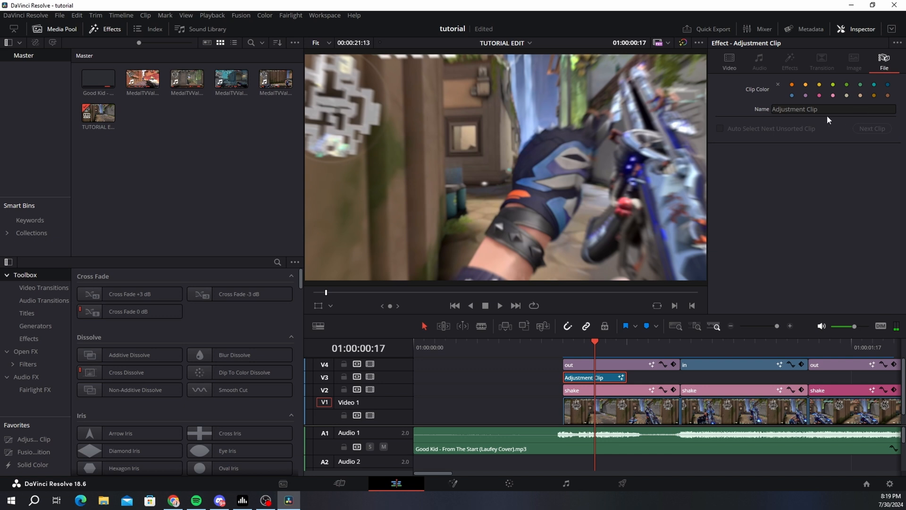
click(806, 85)
Step: Copy the V3 flash adjustment clip to the start of the second shot at 01:00:01:01 and open the copy in Fusion
drag(601, 347, 678, 345)
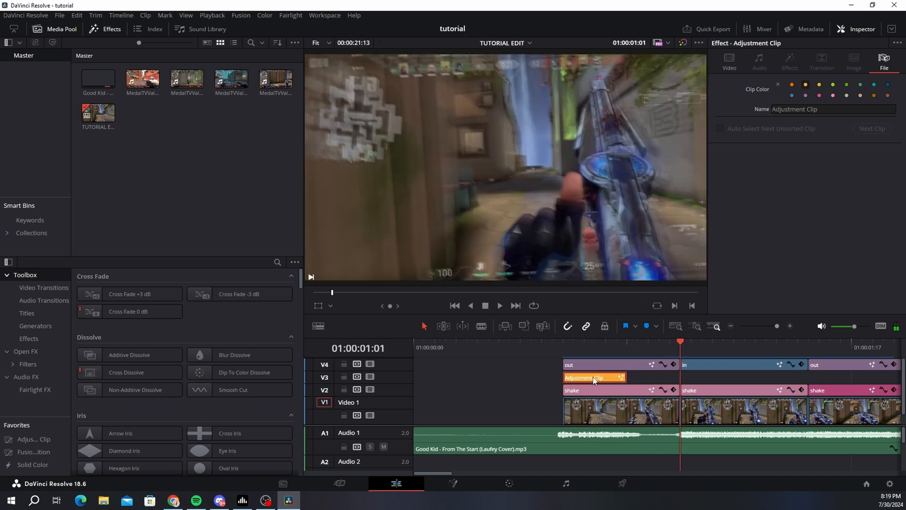
drag(594, 378, 730, 378)
right_click(701, 378)
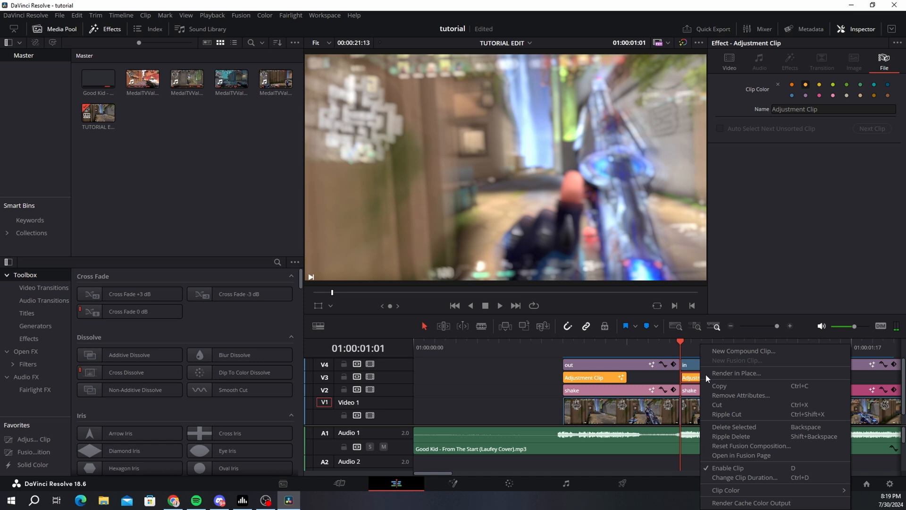
click(764, 455)
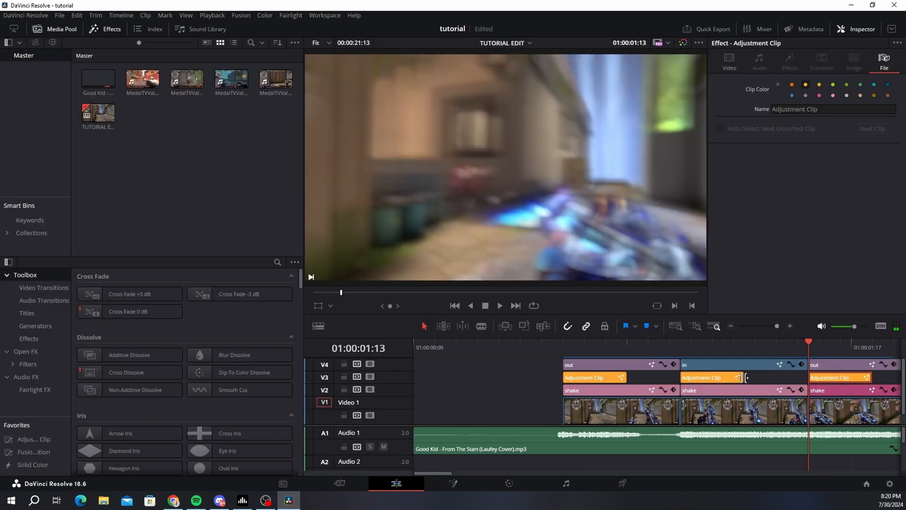
Step: Open the V3 adjustment clip over the third shot in Fusion and set its Brightness / Contrast Gain at frame 0 to 2.2
scroll(746, 378, down, 5)
right_click(622, 380)
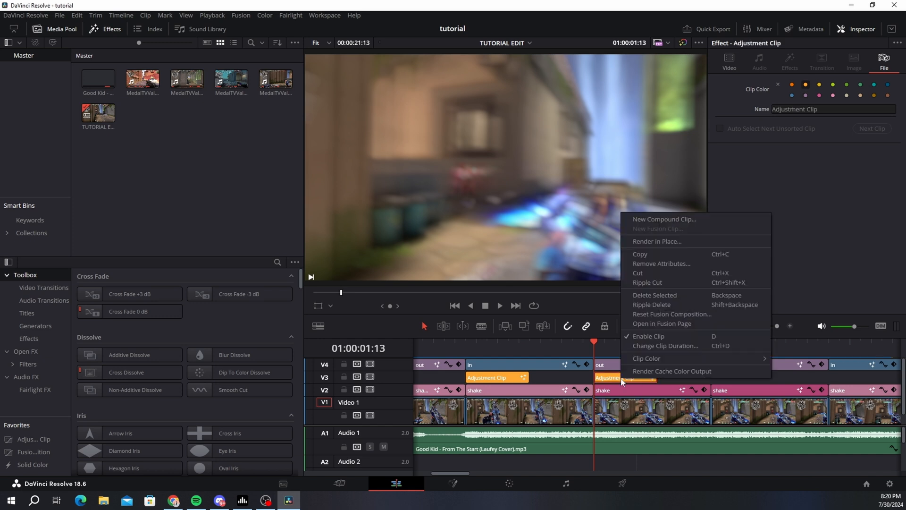
click(692, 323)
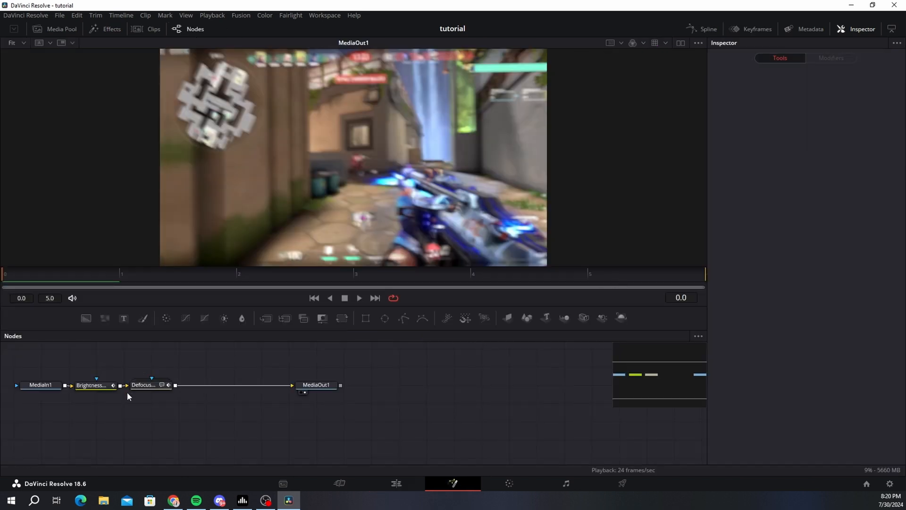
click(93, 386)
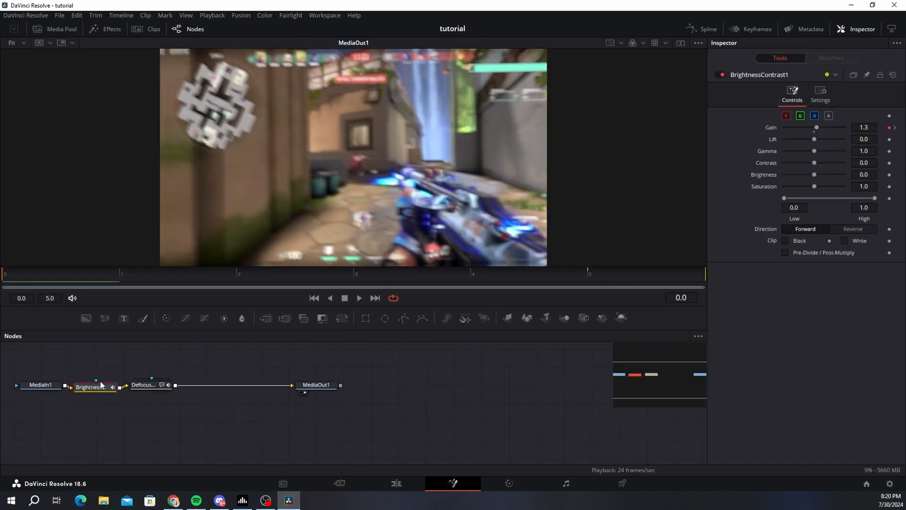
double_click(871, 131)
text(2.3)
key(Tab)
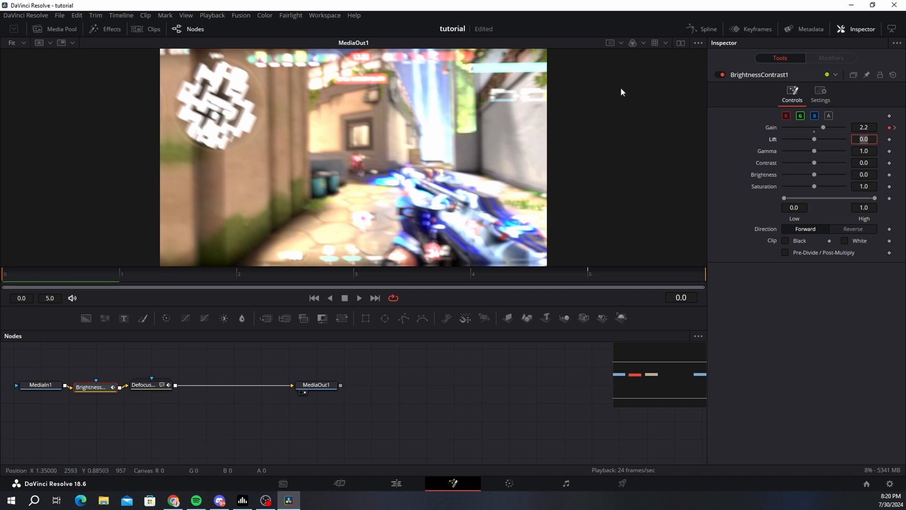
Step: Check the DefocusGamma Defocus Size and the Brightness / Contrast Gain at frame 0 on the third shot's clip
click(145, 387)
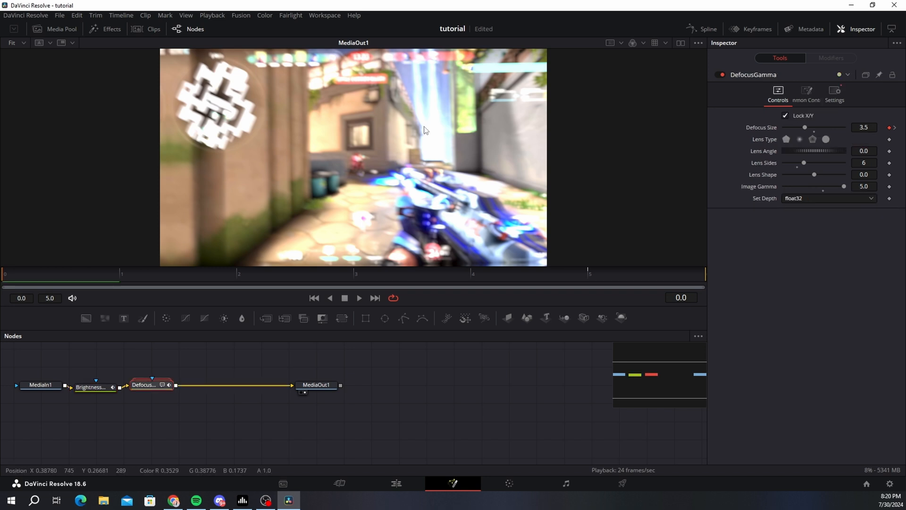
click(858, 128)
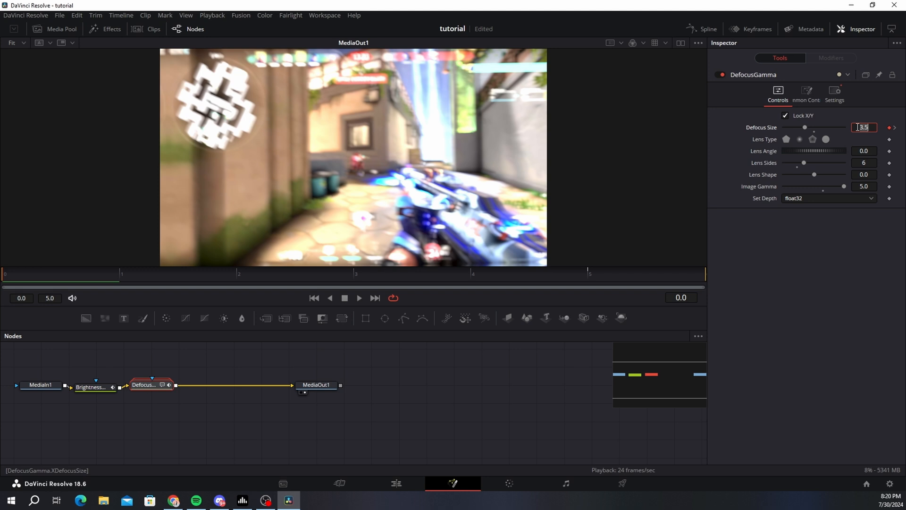
click(95, 390)
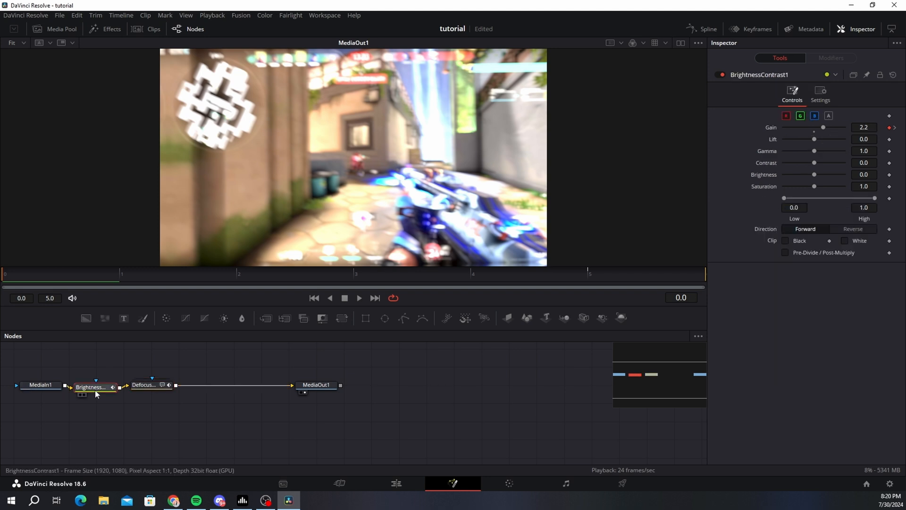
click(143, 386)
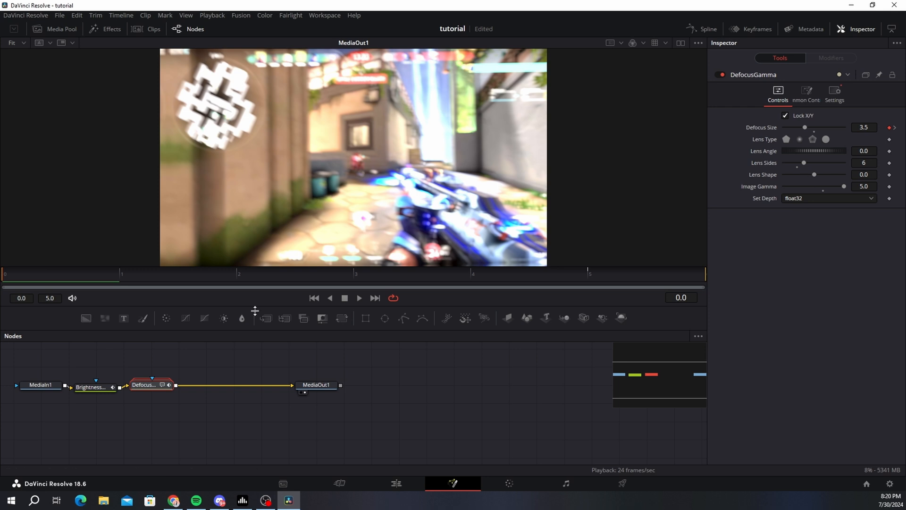
click(86, 389)
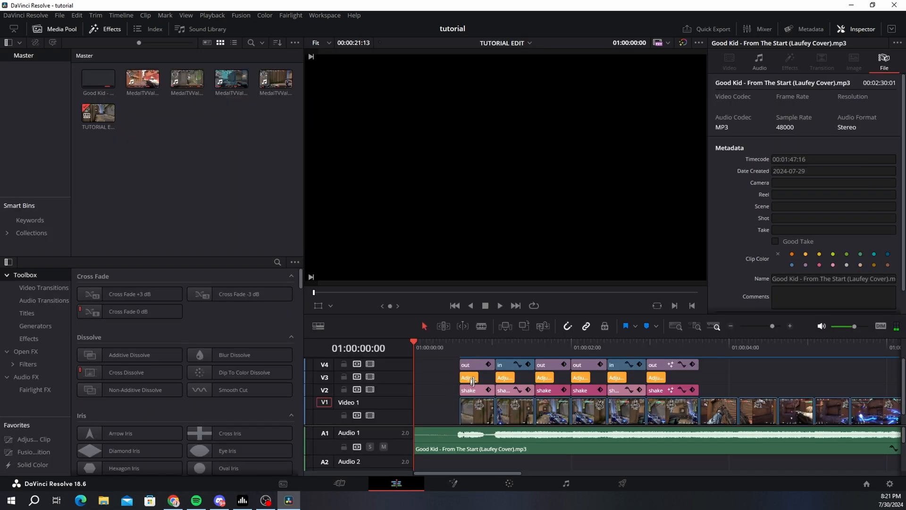
Step: Play the opening shots with their flash clips from the start and move the playhead to where the effect clips end
click(499, 308)
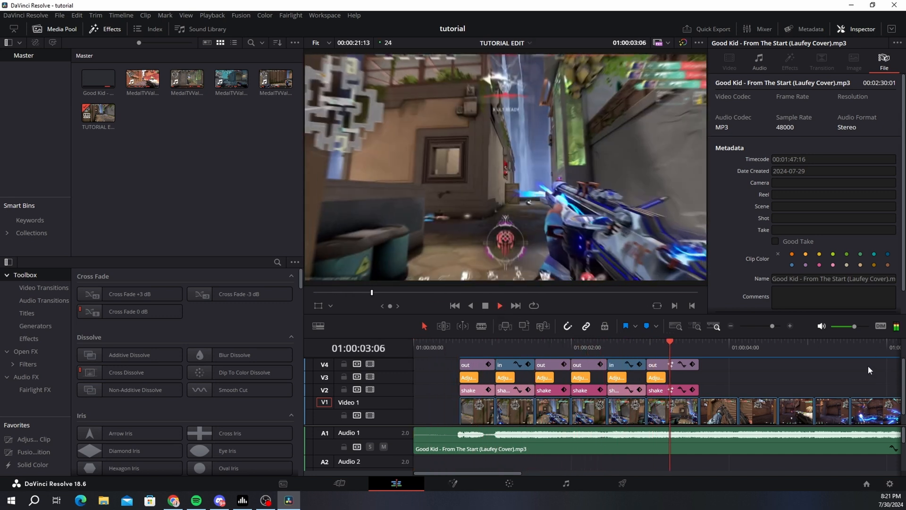
key(space)
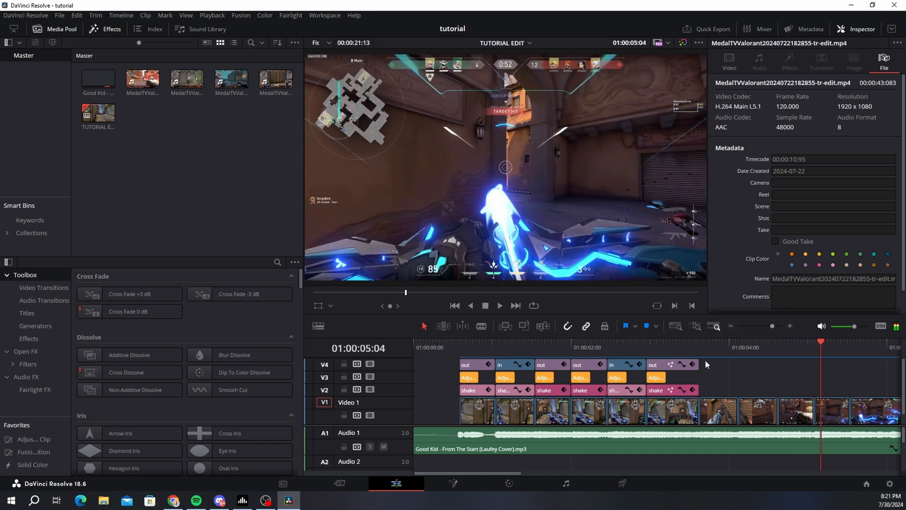
drag(739, 380, 819, 408)
drag(449, 348, 418, 358)
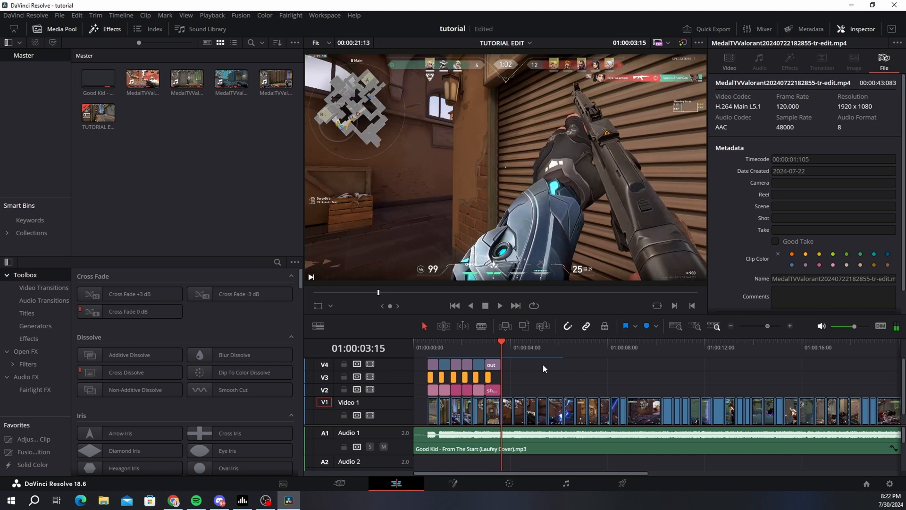
scroll(539, 361, up, 5)
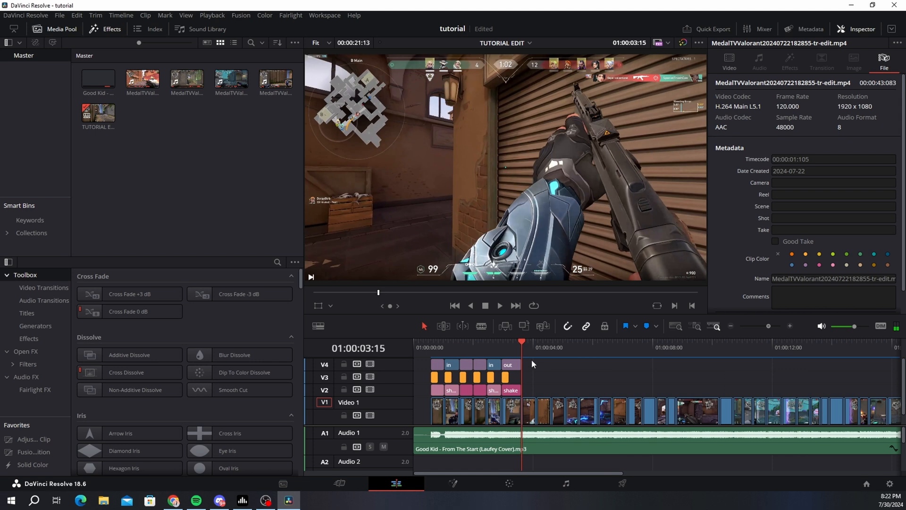
scroll(465, 368, down, 5)
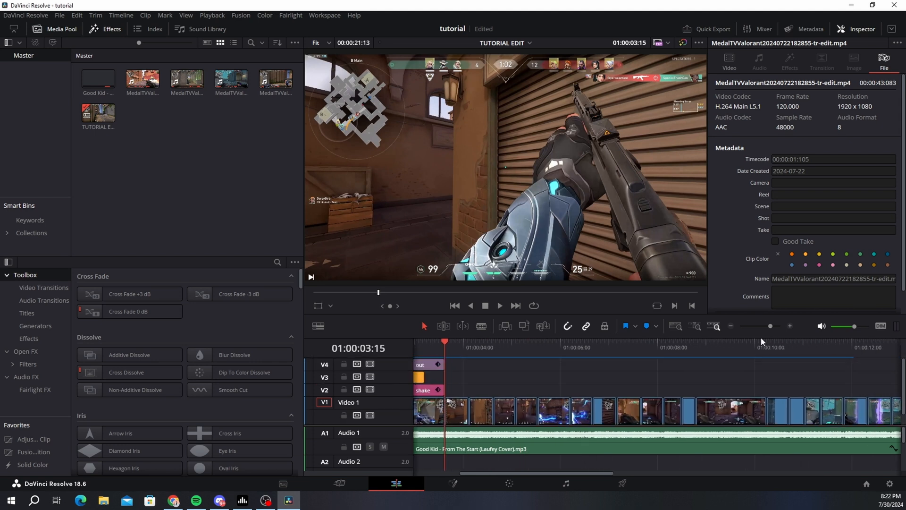
drag(763, 327, 768, 327)
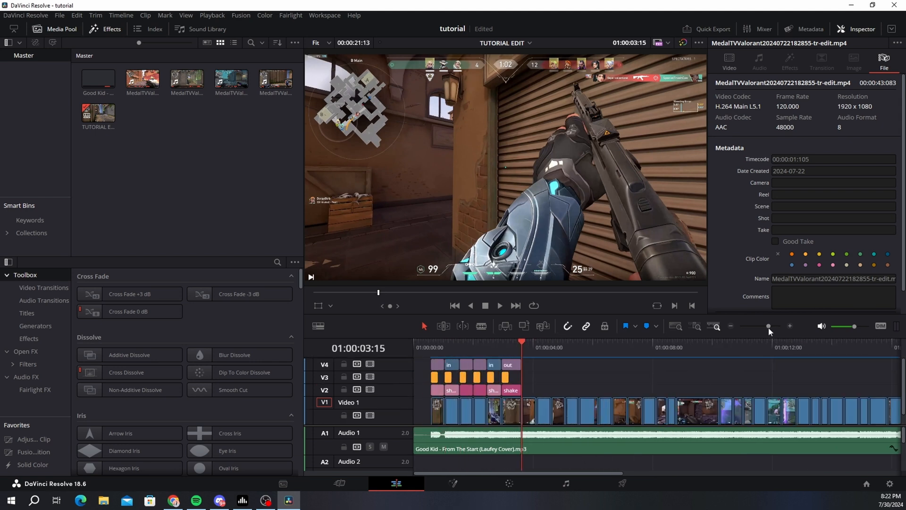
scroll(491, 378, right, 2)
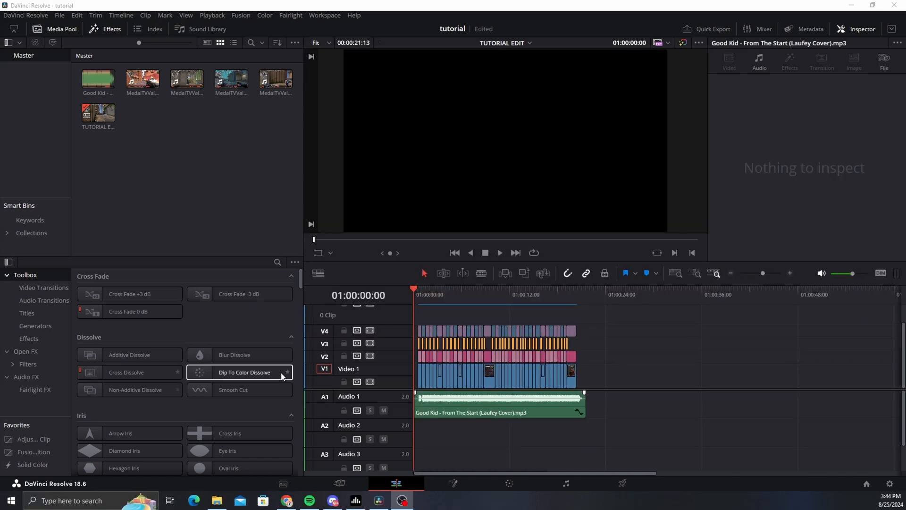
Step: Play the whole edit with its zoom, flash and shake clips from the start to the end of the shots
click(708, 345)
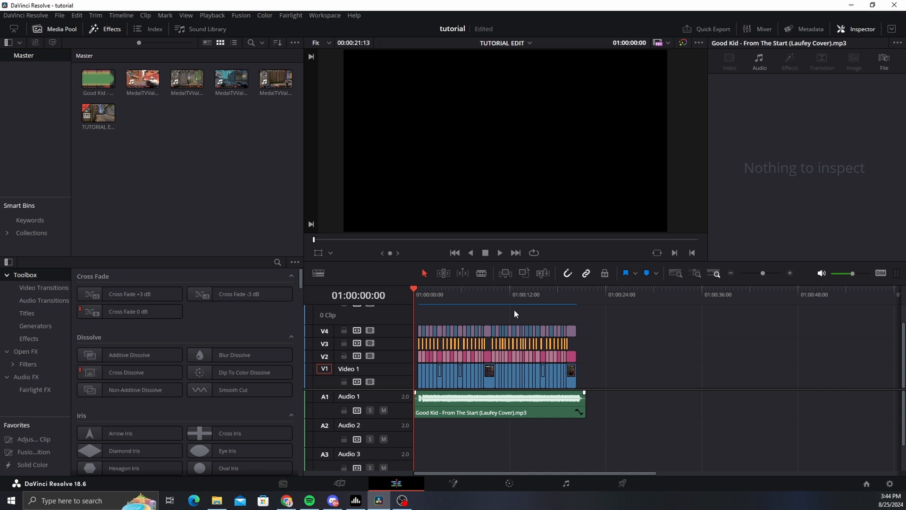
drag(766, 273, 771, 273)
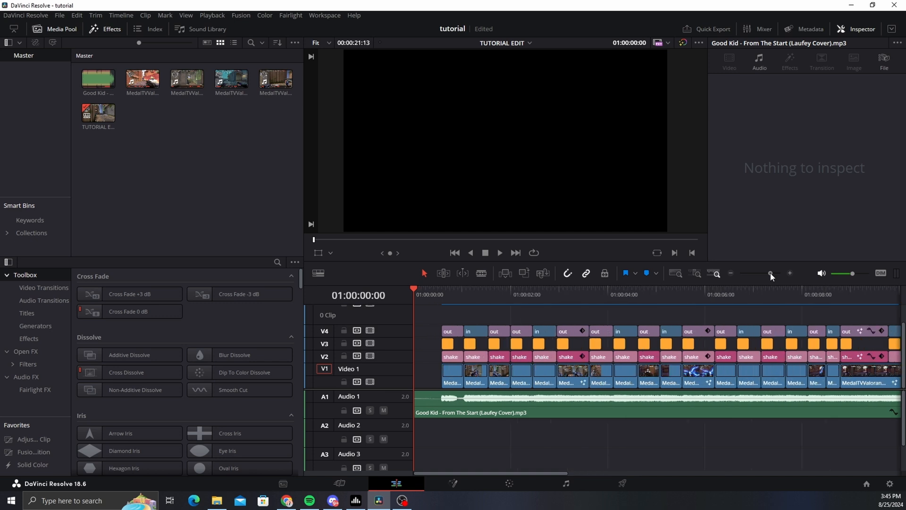
click(499, 253)
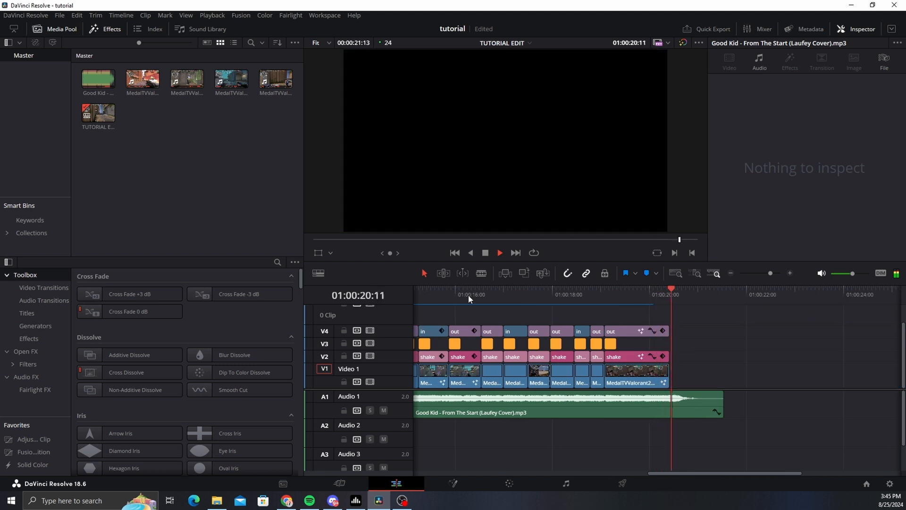
key(space)
Step: Return the playhead to the start of the timeline at 01:00:00:00
click(760, 271)
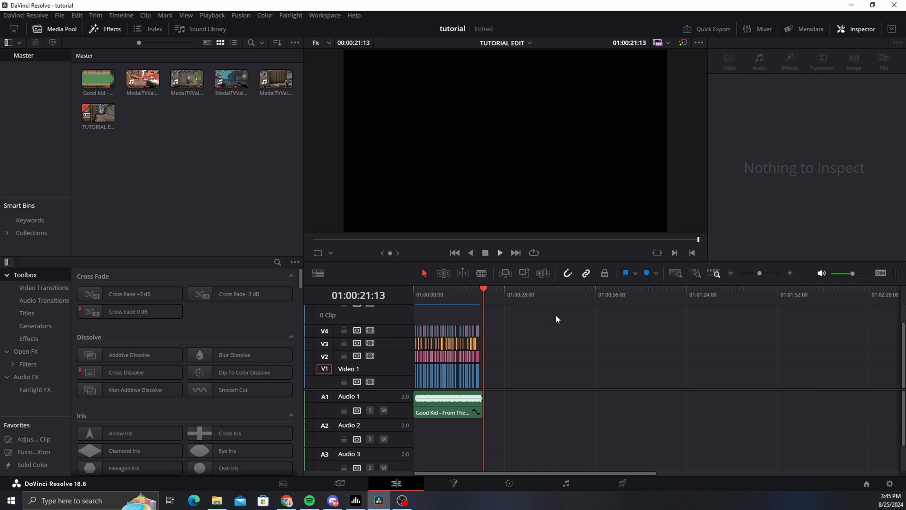
click(287, 500)
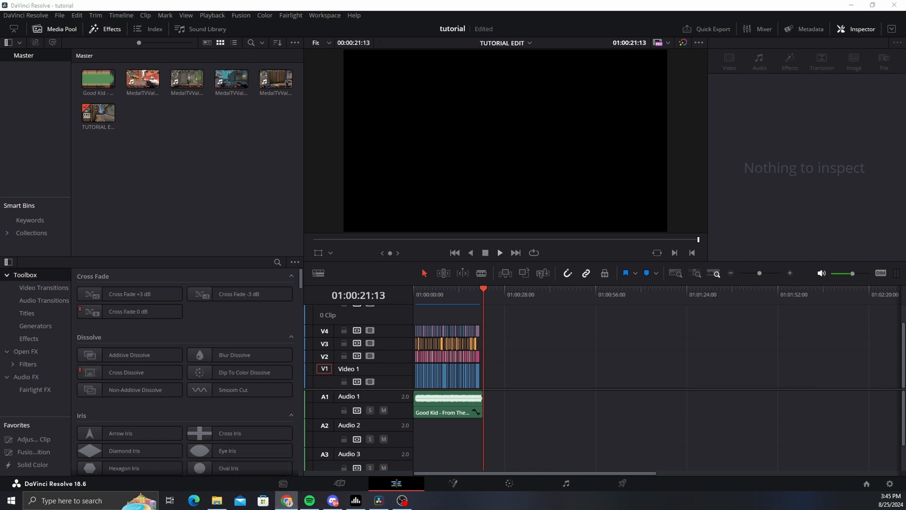
click(770, 273)
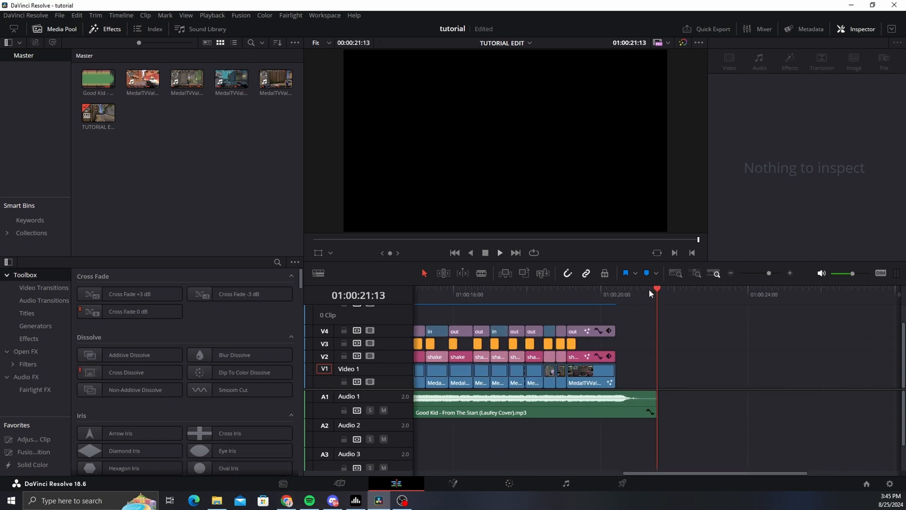
drag(651, 289, 334, 286)
drag(769, 273, 765, 273)
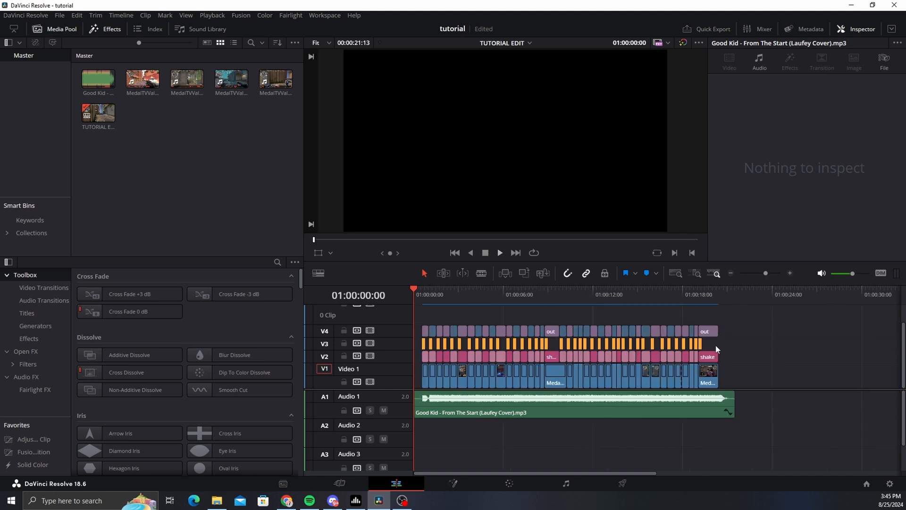
Step: Move all the in and out zoom adjustment clips from V4 up to V6 without shifting them in time
scroll(722, 348, up, 1)
drag(715, 327, 427, 307)
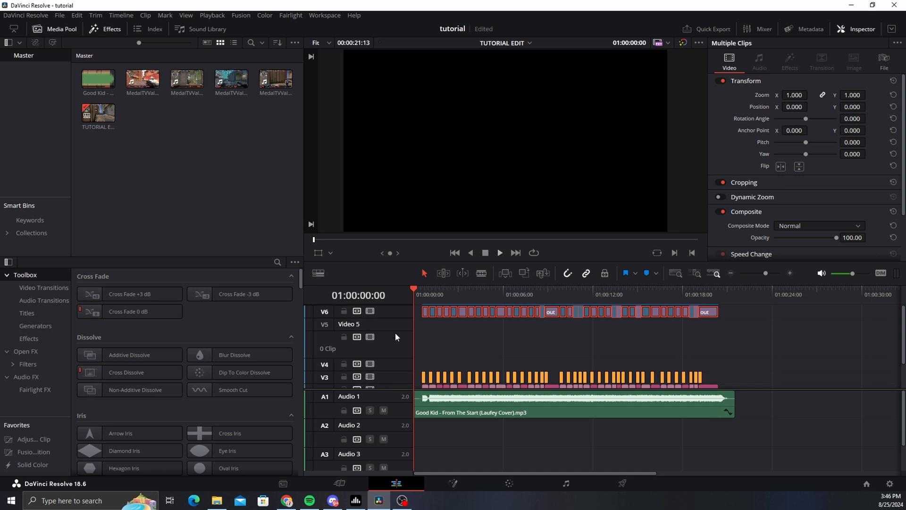
scroll(396, 335, down, 3)
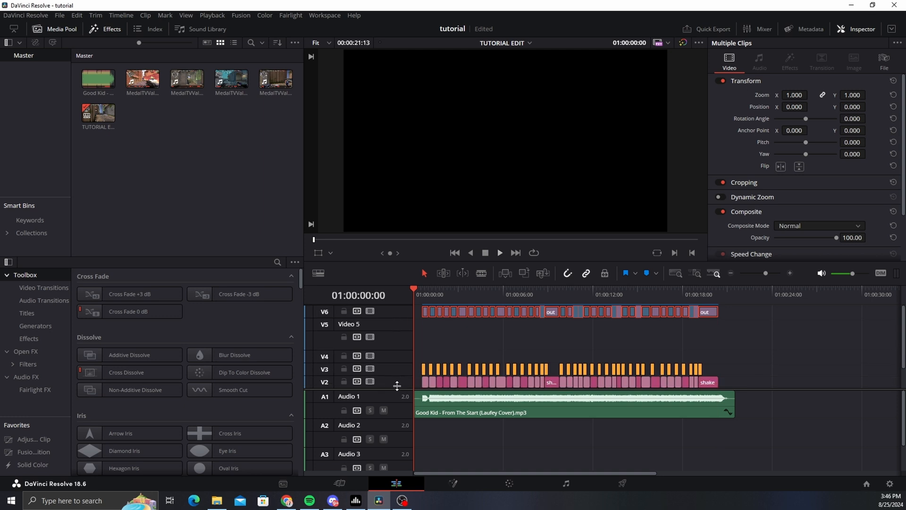
click(735, 339)
Step: Add an adjustment clip on V5 at 01:00:00:14 and trim it to one frame by removing everything from 01:00:00:15 on
scroll(618, 299, up, 3)
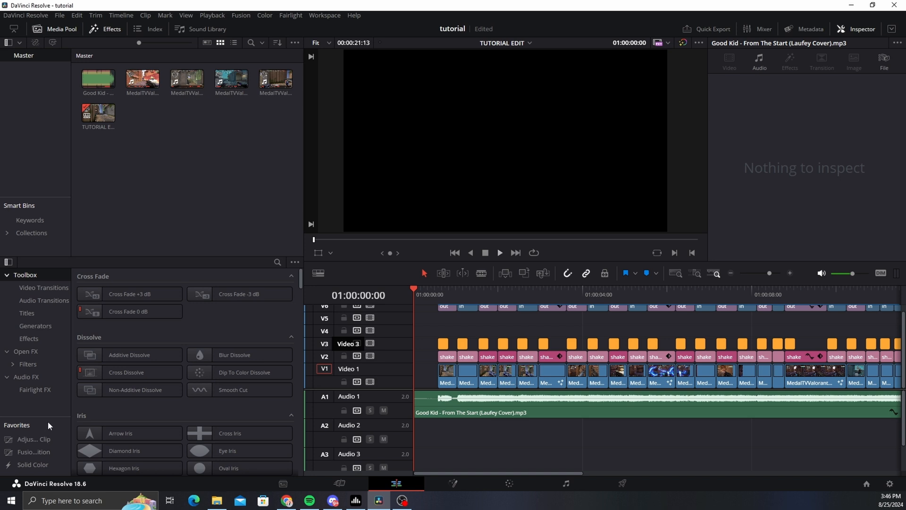
drag(41, 438, 440, 317)
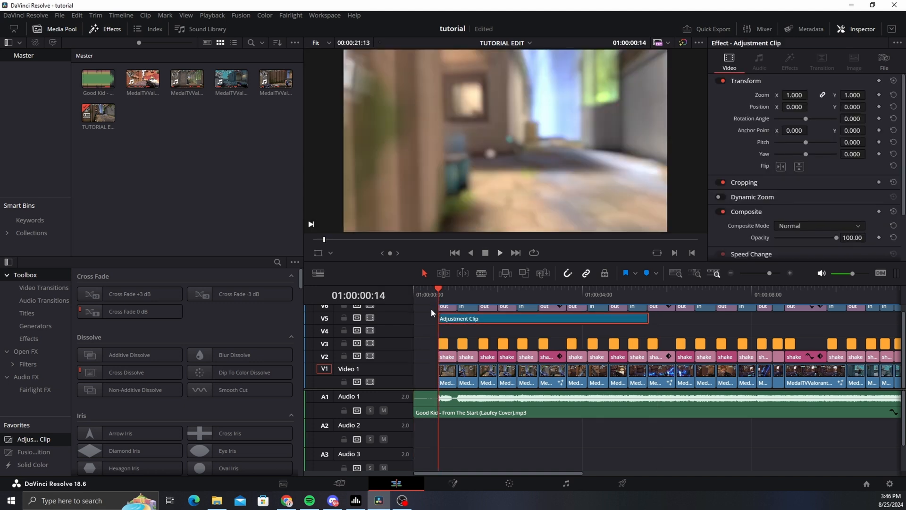
key(Right)
click(773, 274)
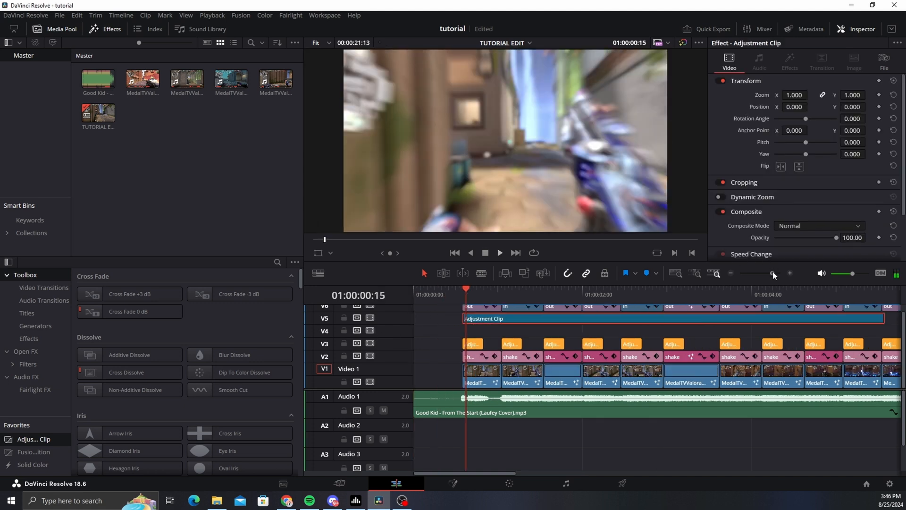
key(b)
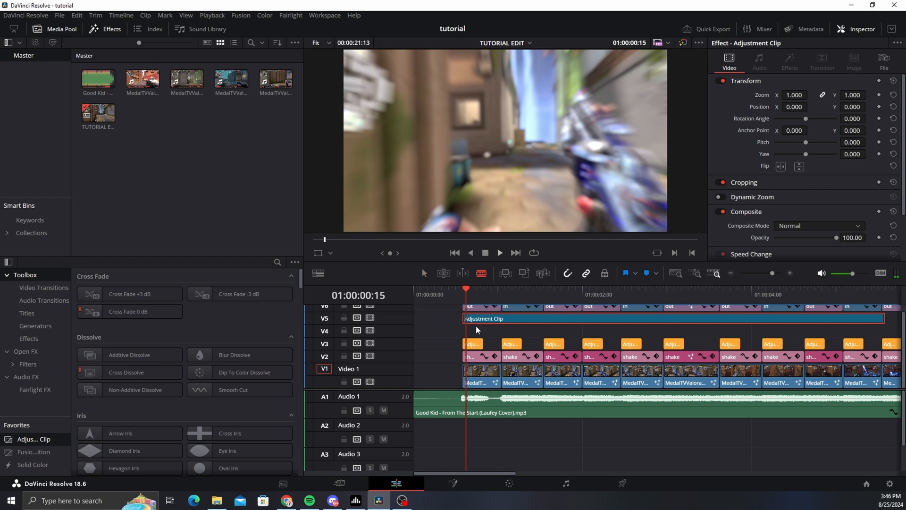
click(467, 319)
key(a)
click(482, 317)
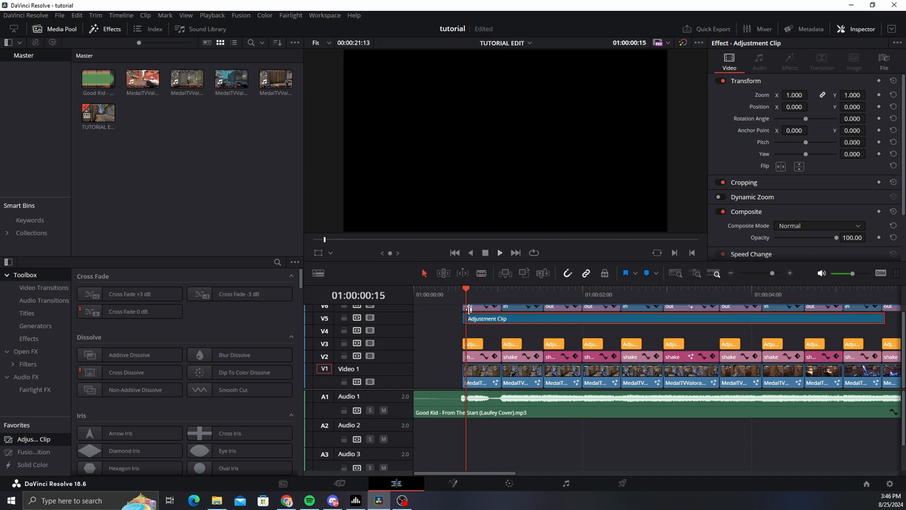
key(Delete)
Step: Rename the one-frame adjustment clip on V5 to framer and set its clip color to tan
drag(773, 273, 780, 273)
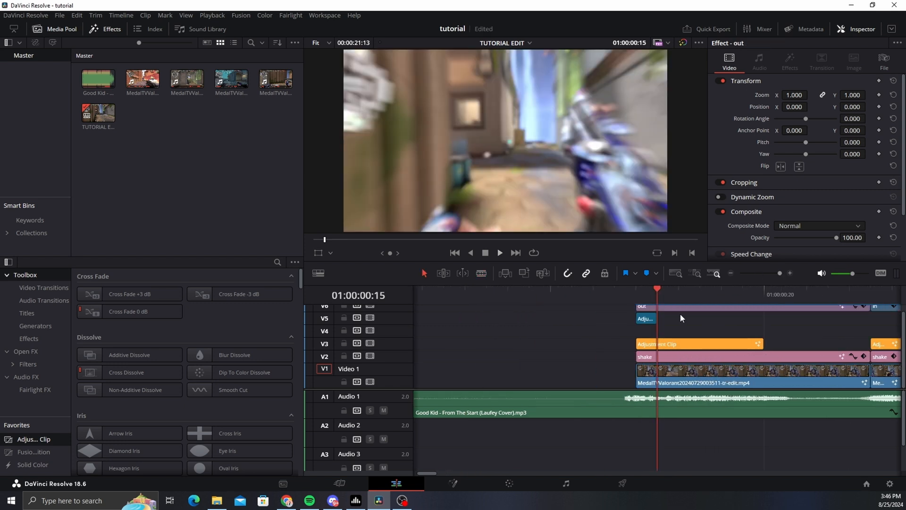
click(647, 319)
click(879, 58)
click(802, 109)
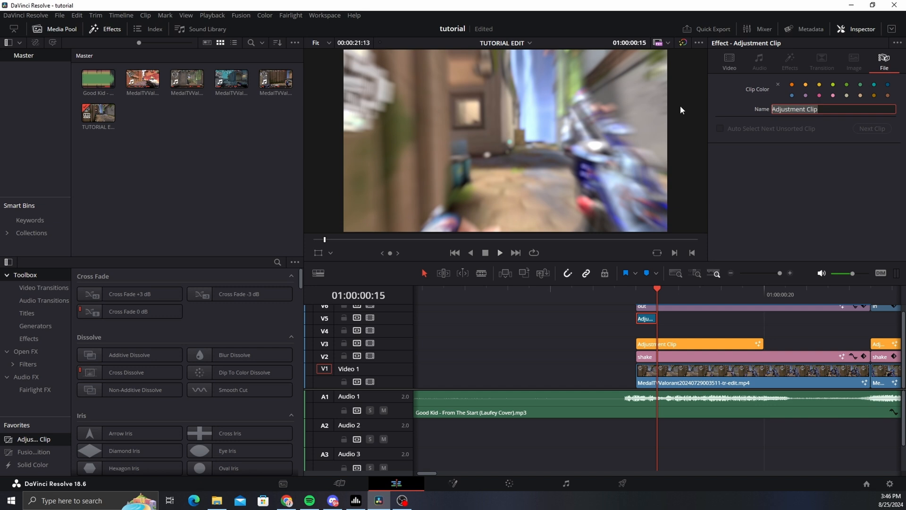
text(framer)
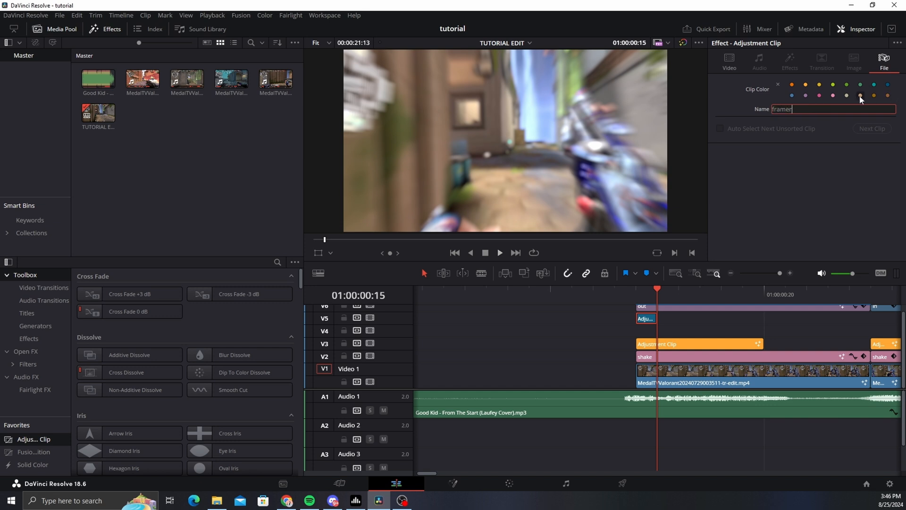
click(846, 96)
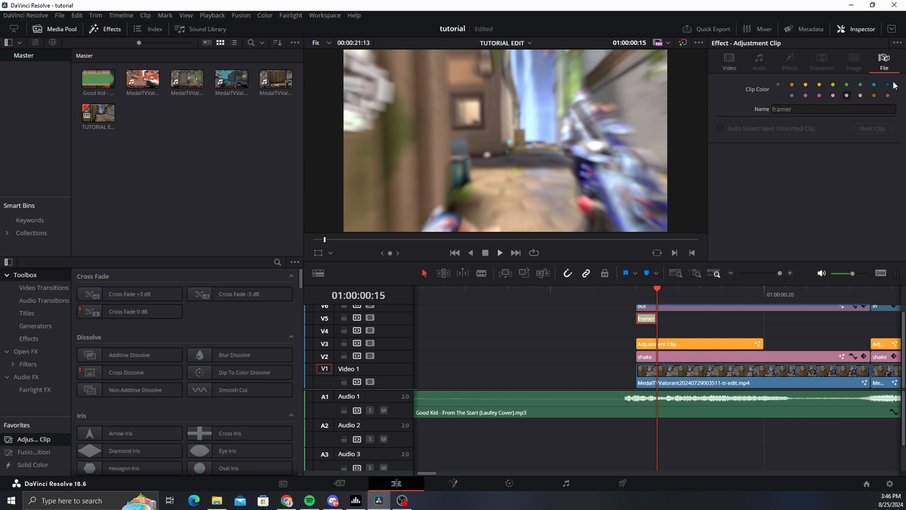
click(736, 307)
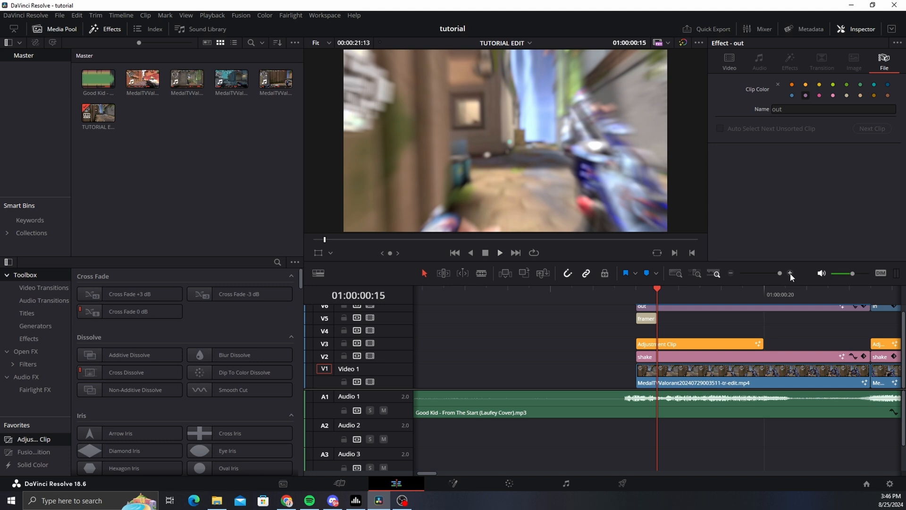
Step: Move the framer clip along V5 to 01:00:03:14, the last frame before the cut at 01:00:03:15
drag(638, 321, 744, 323)
click(761, 275)
scroll(501, 324, right, 2)
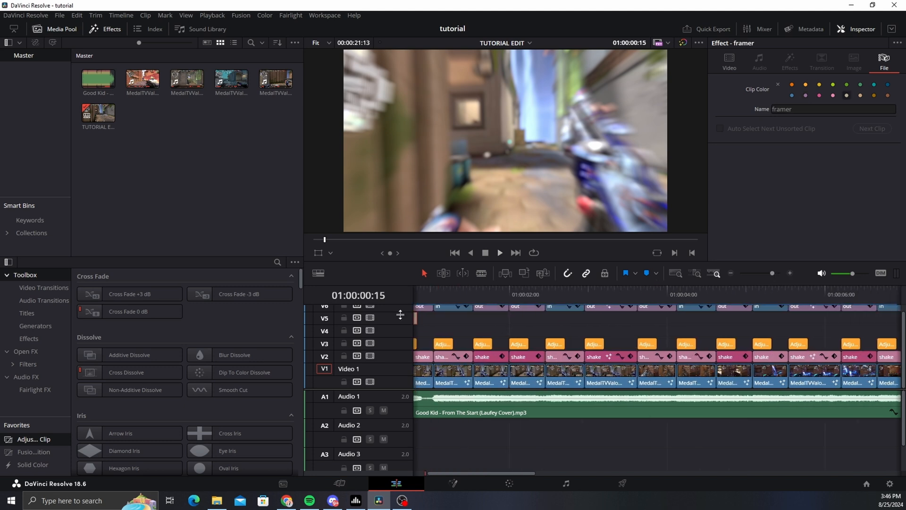
drag(416, 319, 802, 321)
scroll(670, 324, right, 2)
scroll(686, 316, left, 2)
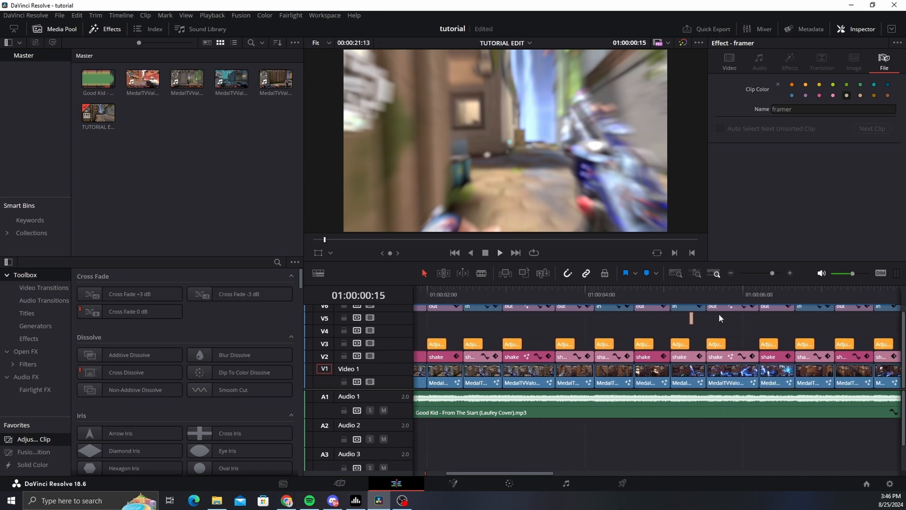
click(484, 295)
click(555, 296)
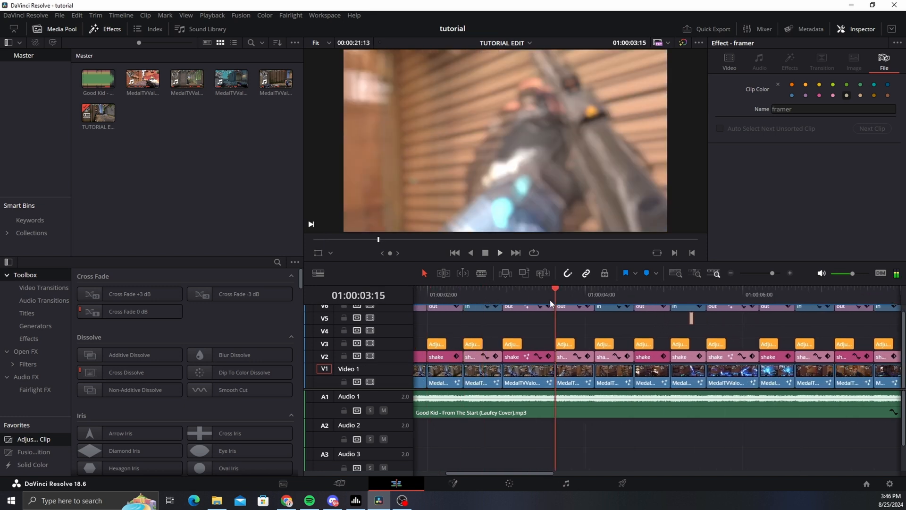
key(Left)
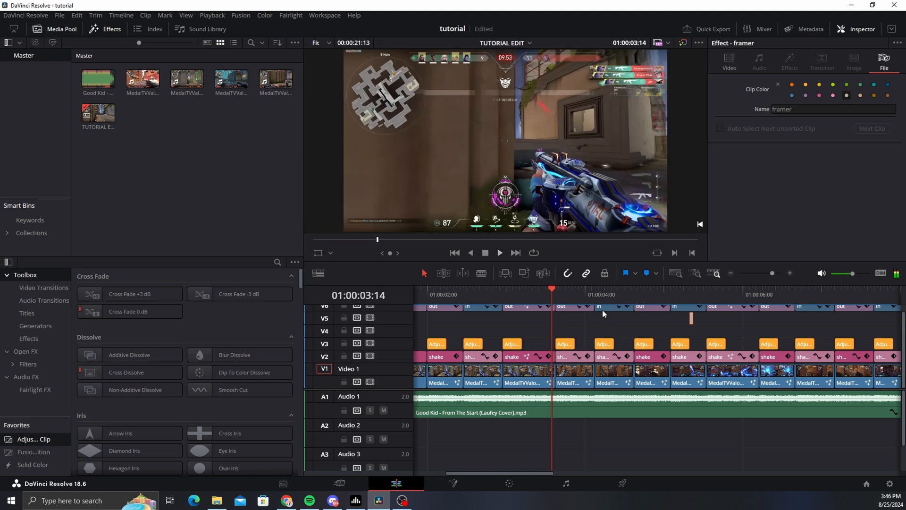
key(Right)
key(Left)
drag(692, 319, 554, 318)
Step: Open the framer clip in Fusion, hide the Spline view and spread the MediaIn1 and MediaOut1 nodes apart
right_click(554, 318)
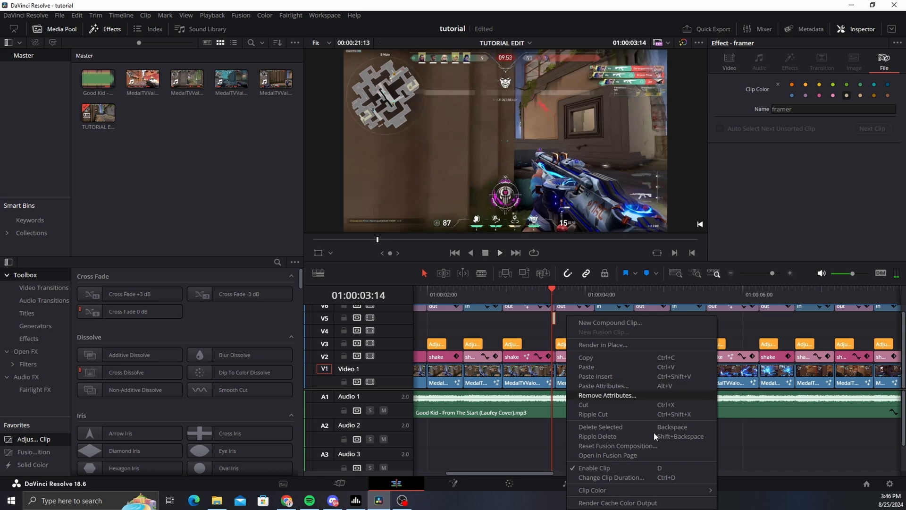
click(631, 455)
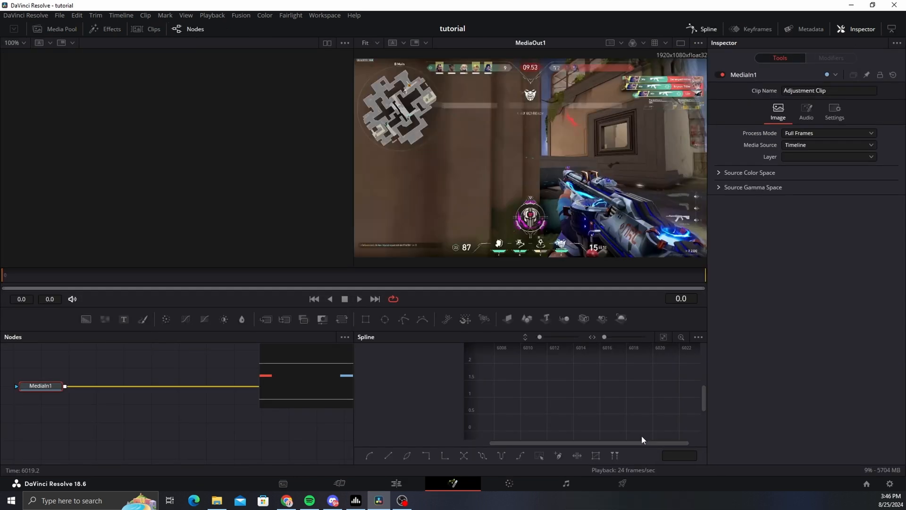
click(703, 29)
drag(338, 354, 516, 400)
drag(196, 407, 88, 405)
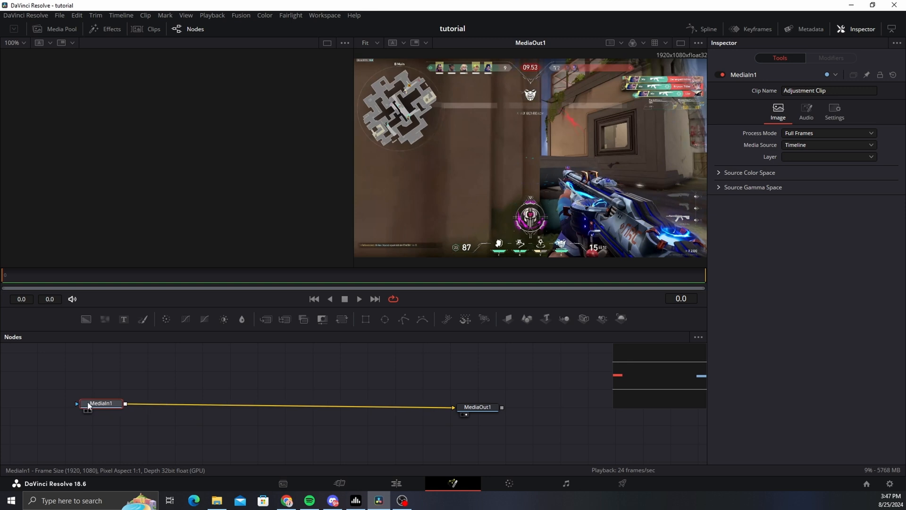
Step: Add a Transform node after MediaIn1, with Edges set to Wrap and Center X set to 1.0, and show a single viewer
click(342, 319)
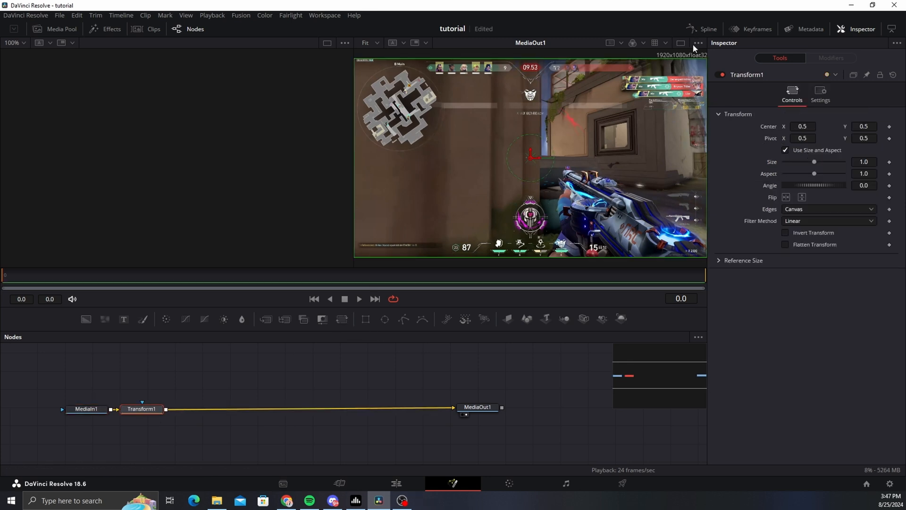
click(681, 43)
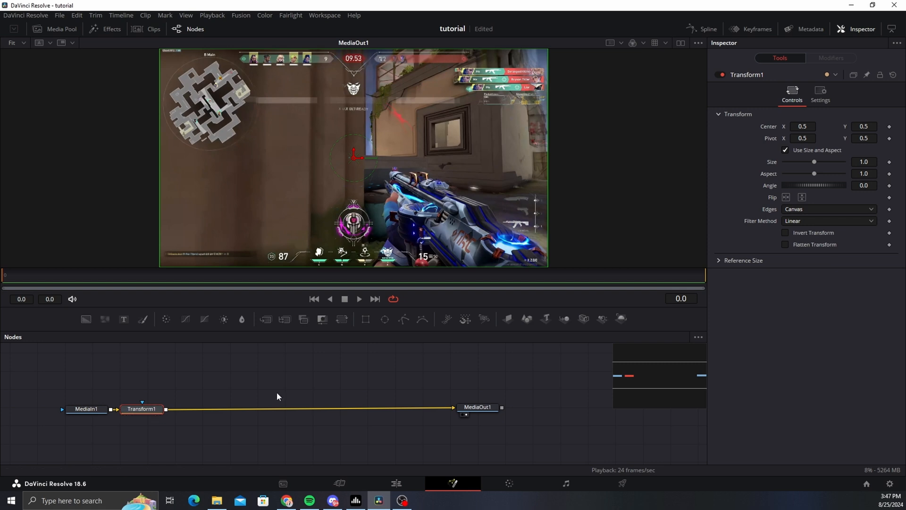
click(802, 209)
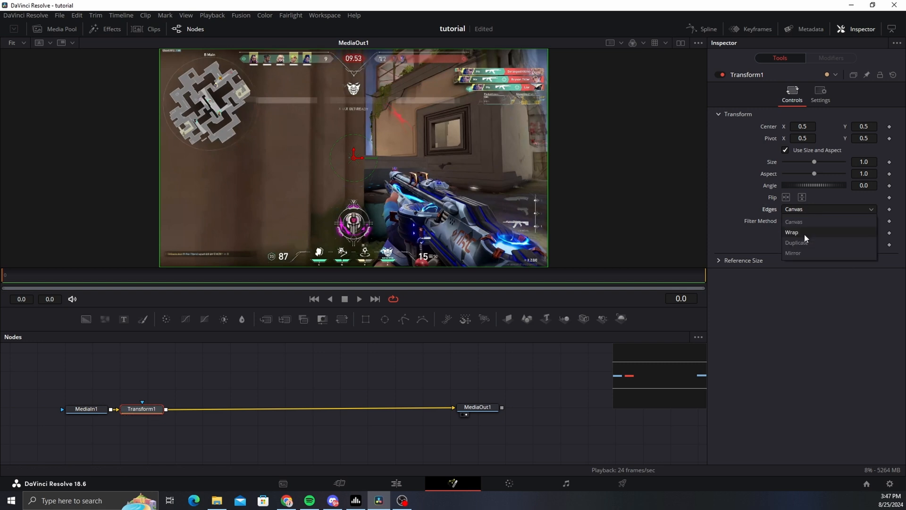
click(802, 232)
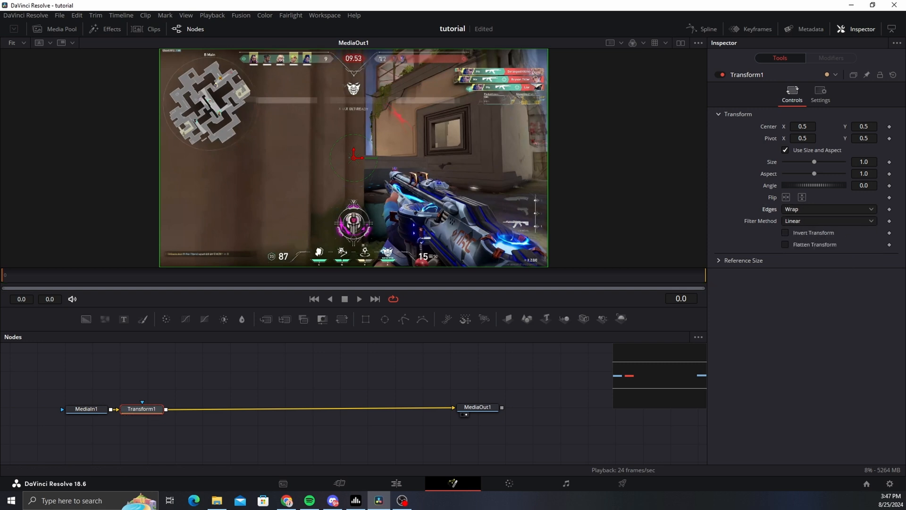
click(804, 127)
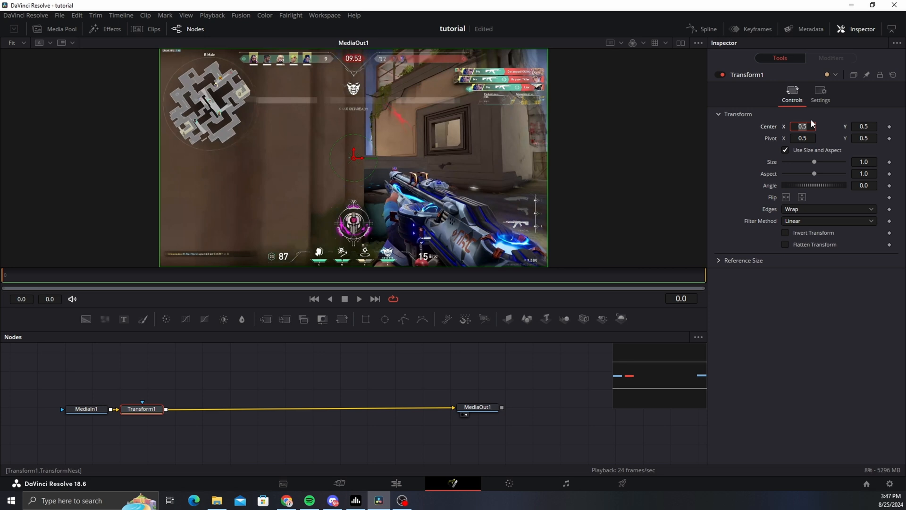
text(1)
key(Return)
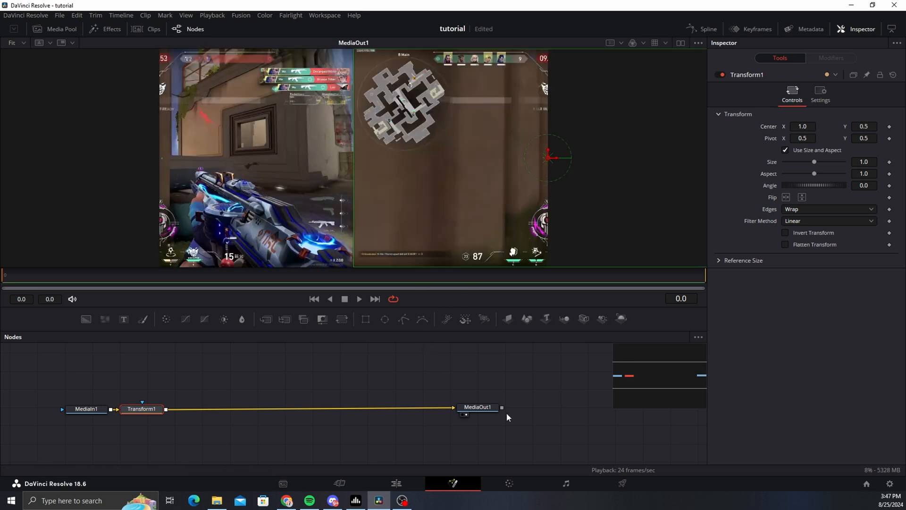
click(479, 407)
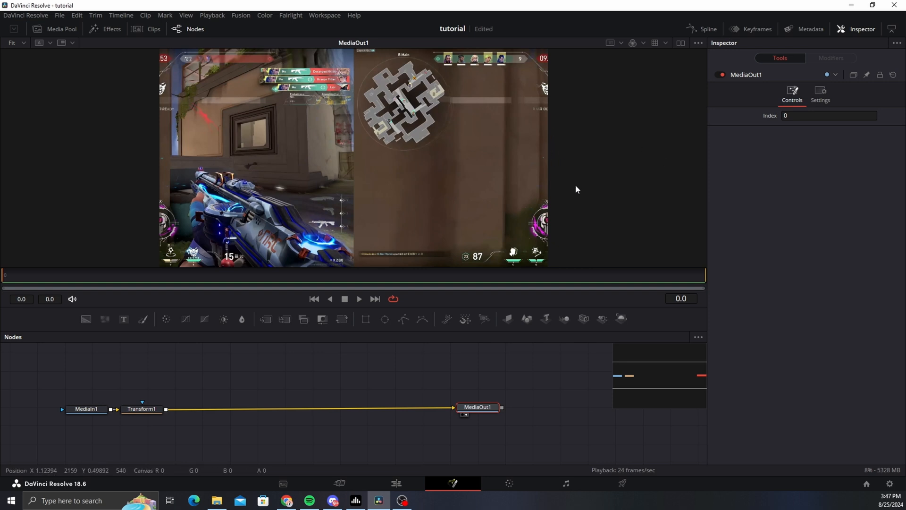
Step: Insert the plain Directional Blur effect, not the DrBl version, after the Transform1 node
click(152, 409)
key(shift+space)
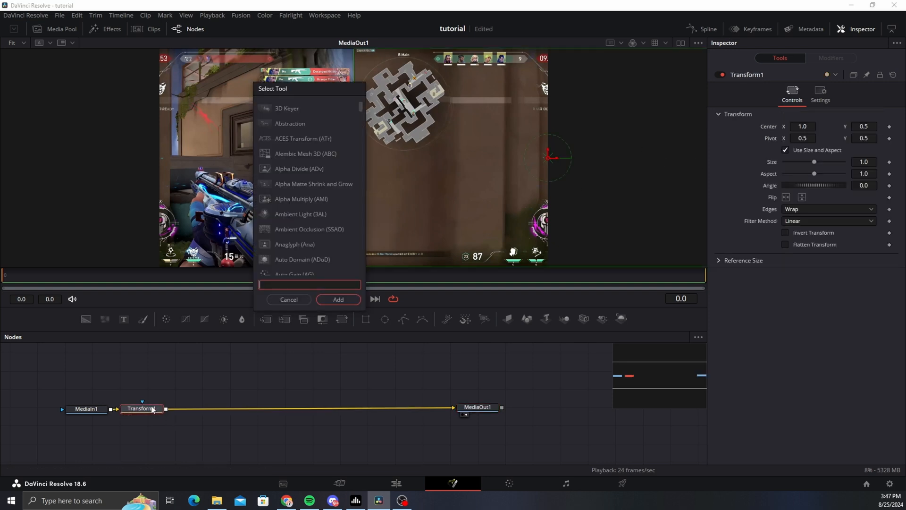
text(dire)
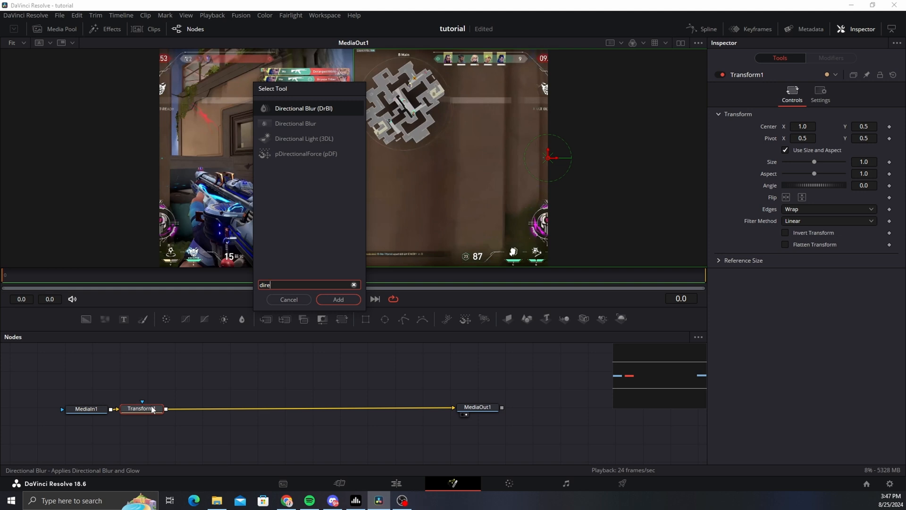
key(Down)
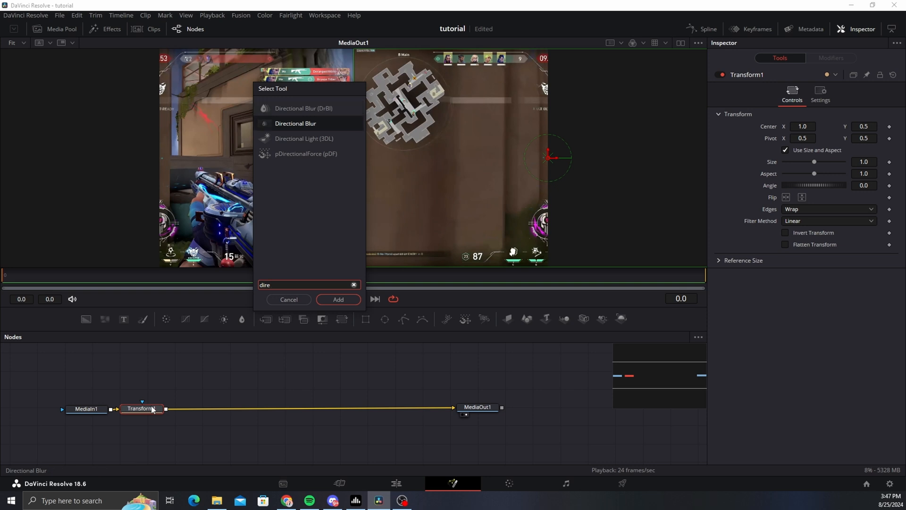
key(Return)
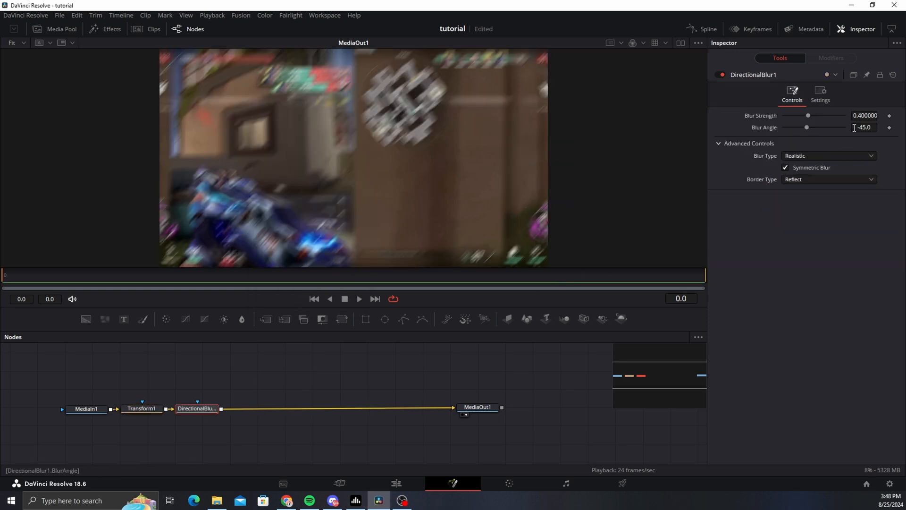
Step: Set the directional blur's Blur Angle to 0 so the blur runs horizontally
double_click(874, 128)
text(0)
key(Tab)
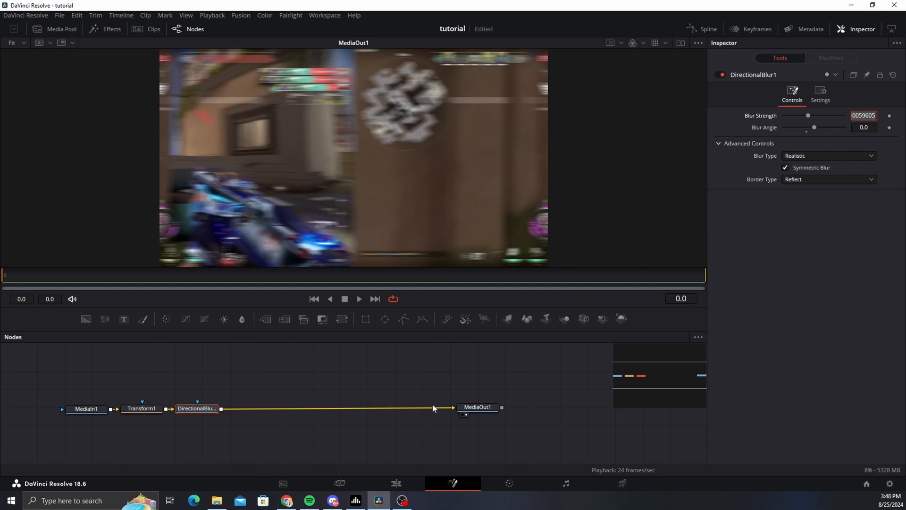
click(477, 408)
click(203, 409)
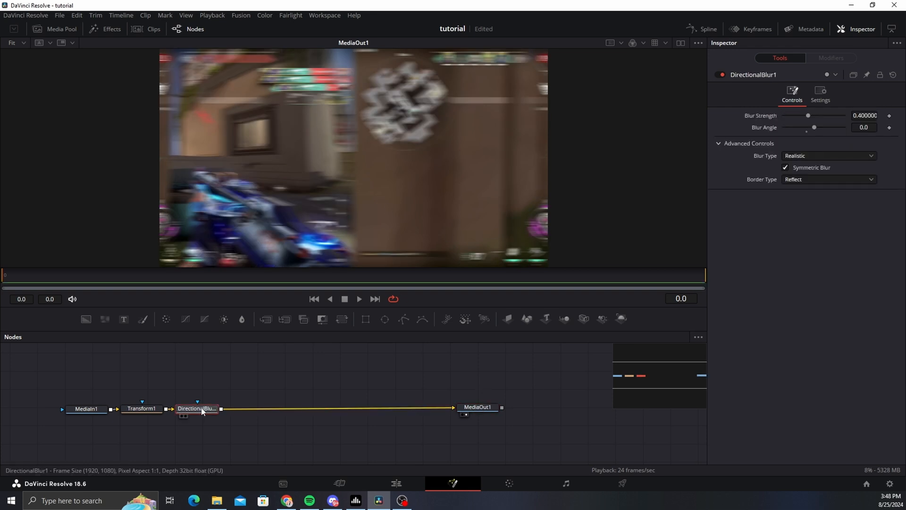
Step: Return to the Edit page and play the framer clip's section from about 01:00:03:05 to preview the effect
click(395, 483)
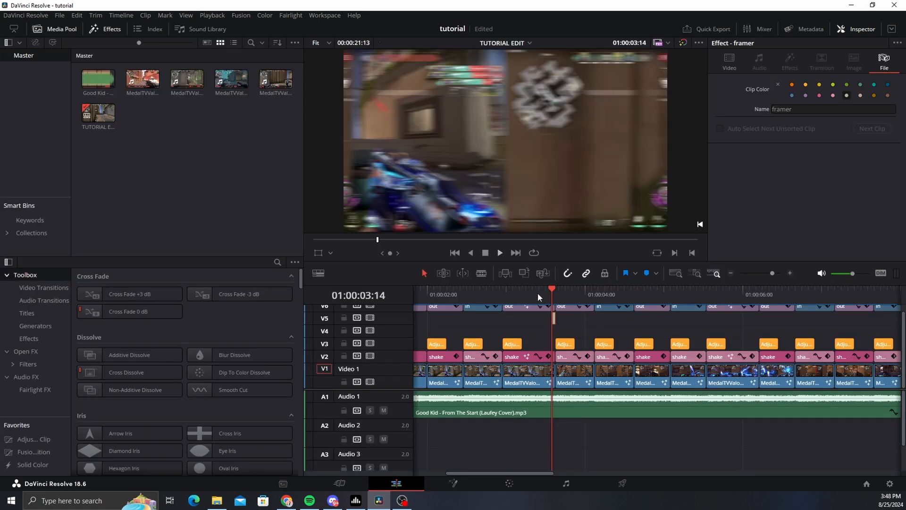
click(518, 291)
key(space)
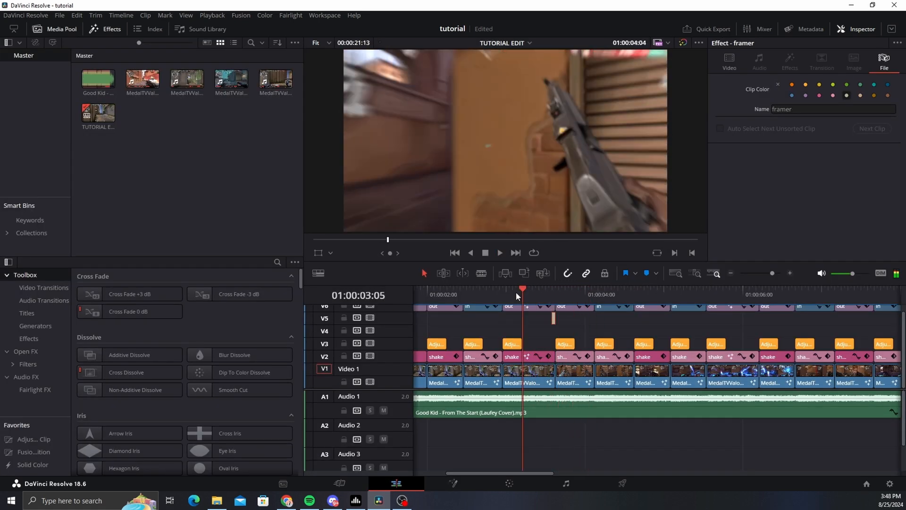
click(517, 292)
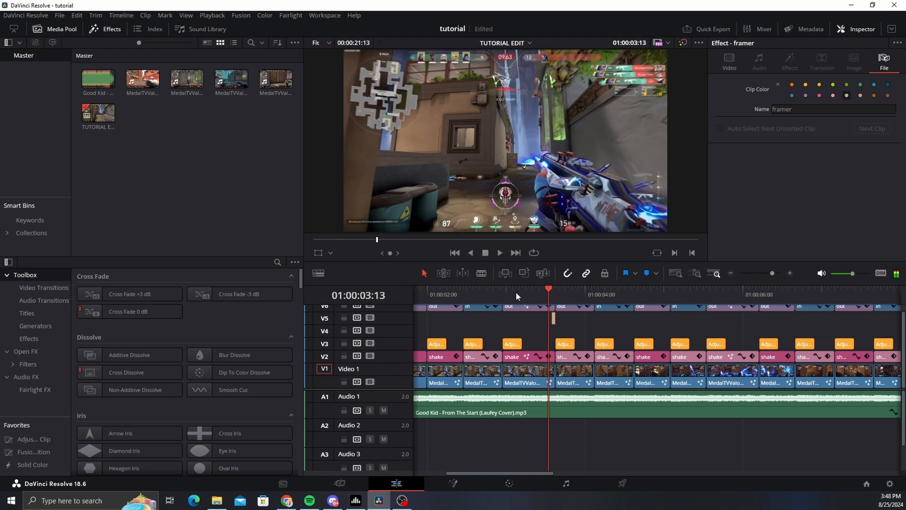
click(521, 294)
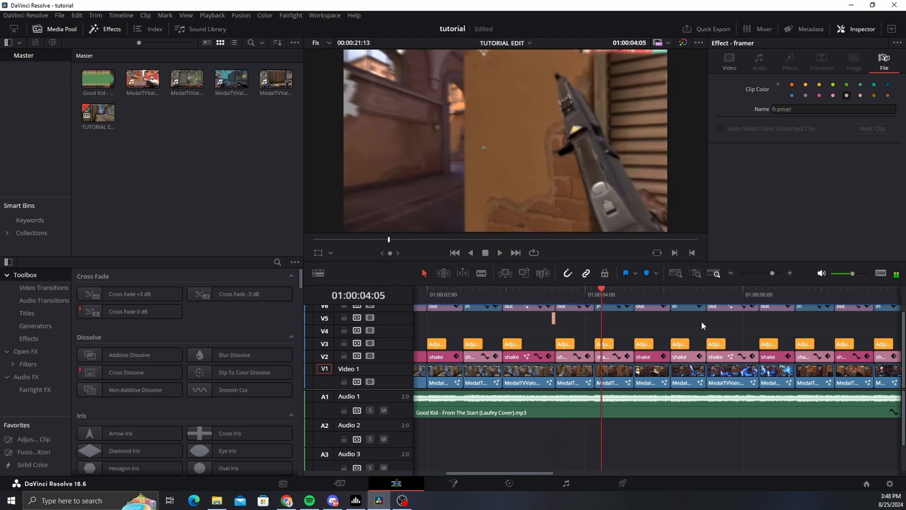
drag(701, 321, 622, 313)
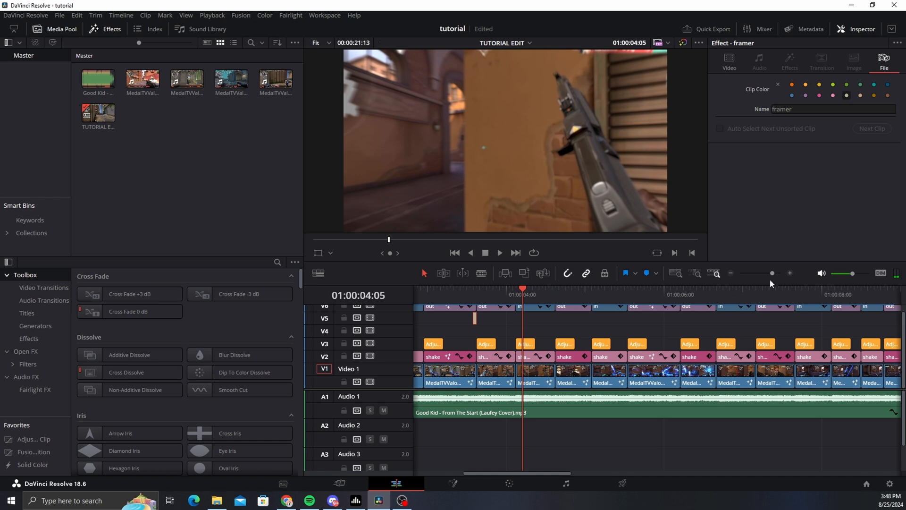
drag(773, 273, 766, 274)
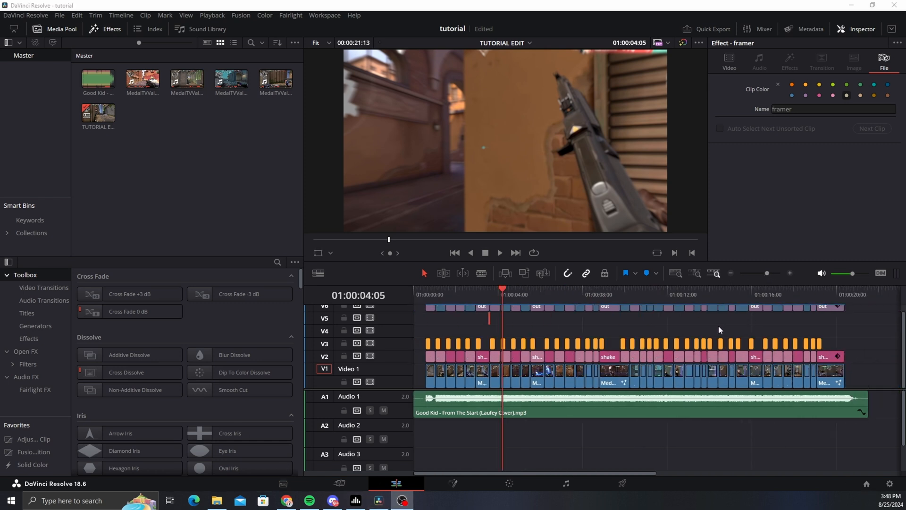
click(426, 296)
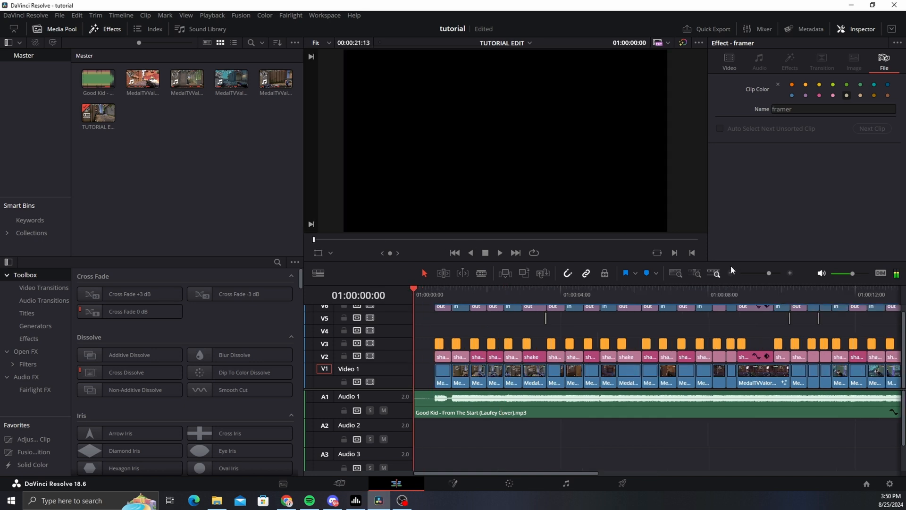
drag(769, 273, 765, 274)
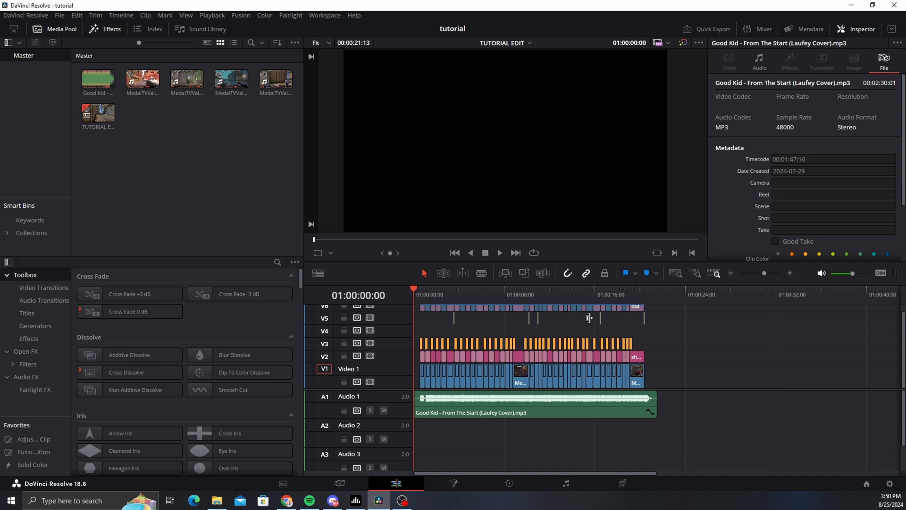
drag(767, 273, 766, 273)
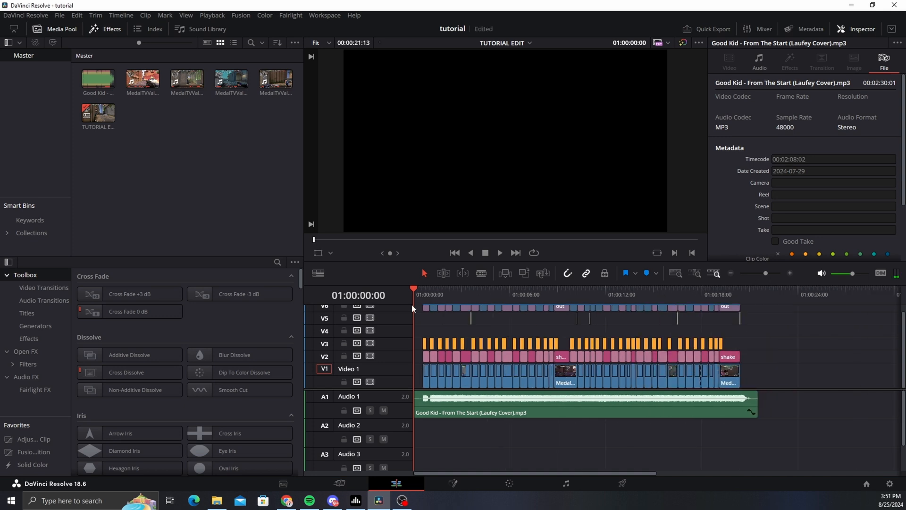
click(287, 501)
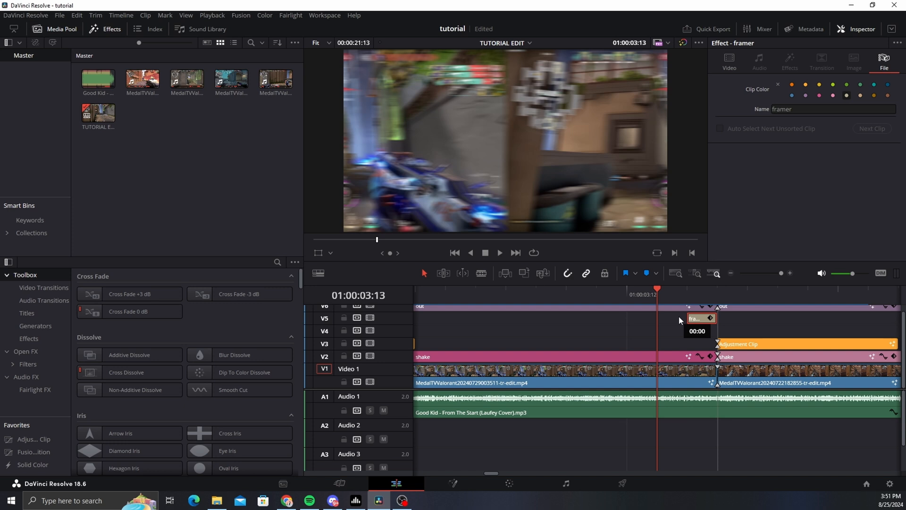
Step: Duplicate the framer clip on V5 to 01:00:03:13, color the copy brown and rename it "frame glitches"
drag(679, 315, 661, 319)
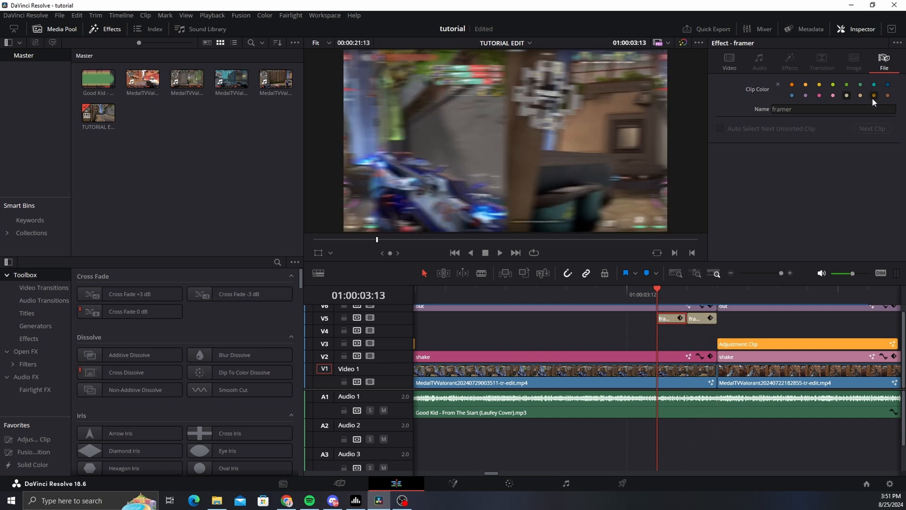
click(887, 95)
click(800, 110)
key(BackSpace)
key(BackSpace)
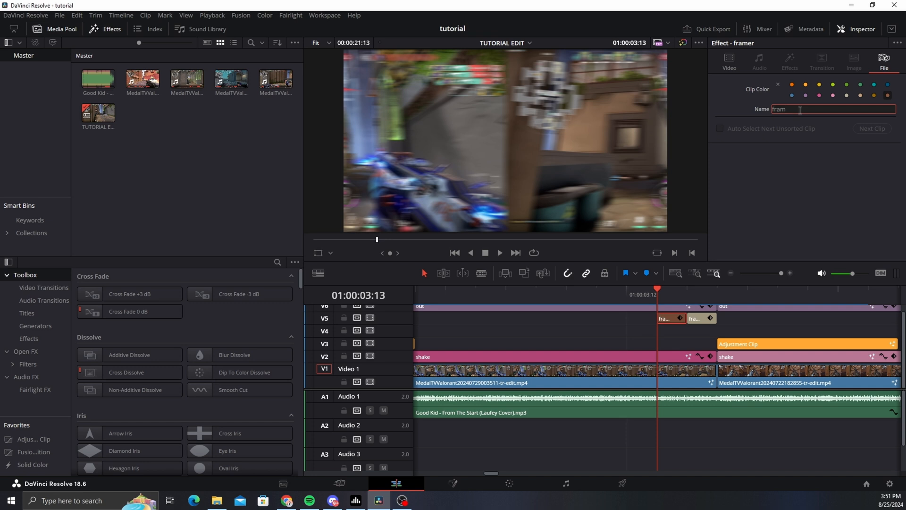
text(e glitches)
key(Return)
Step: Reset the frame glitches clip's Fusion composition to a direct MediaIn1 to MediaOut1 link and open it in Fusion
right_click(664, 318)
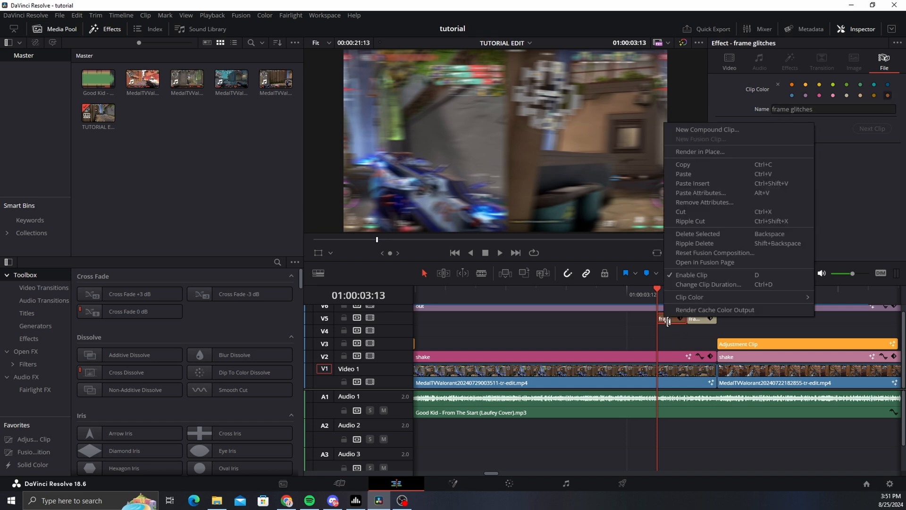
click(666, 322)
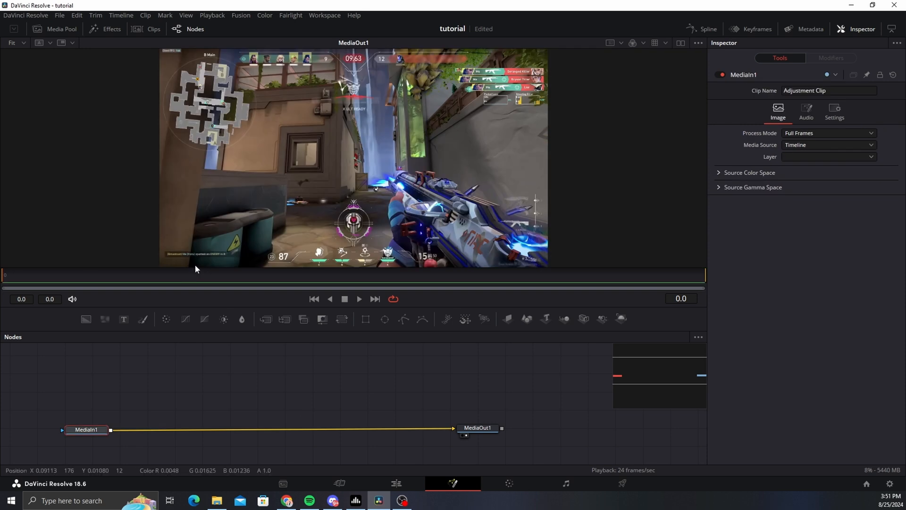
click(199, 368)
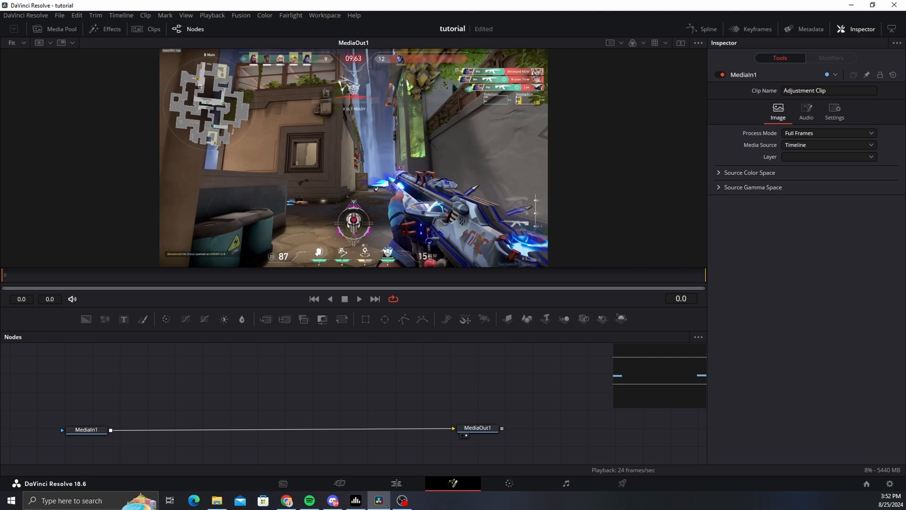
key(alt+Tab)
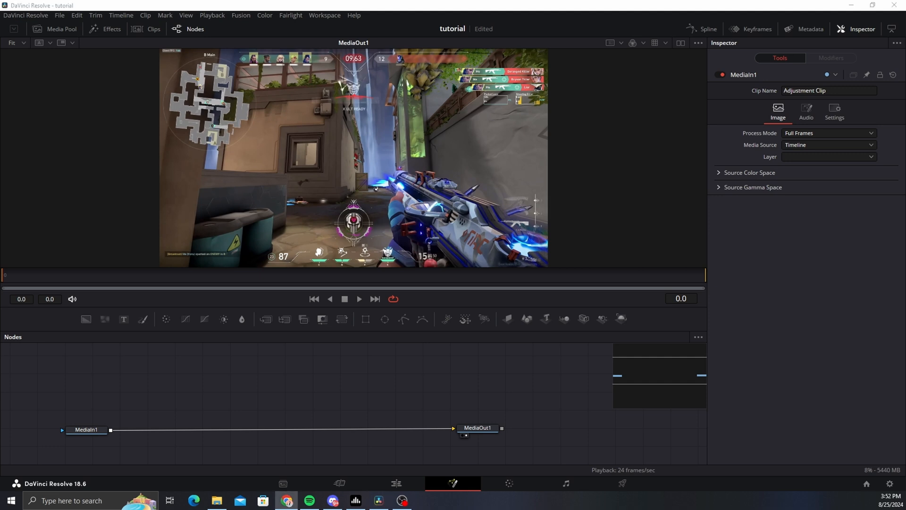
key(alt+Tab)
click(87, 429)
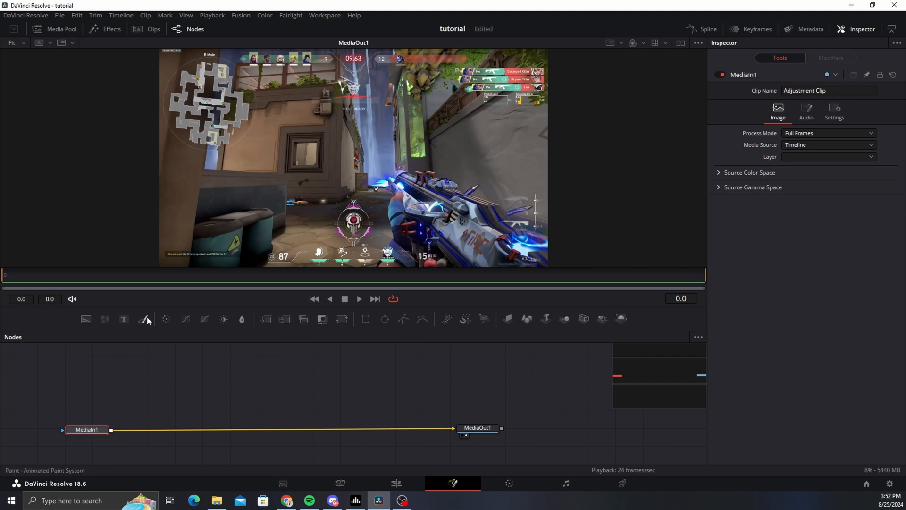
click(397, 483)
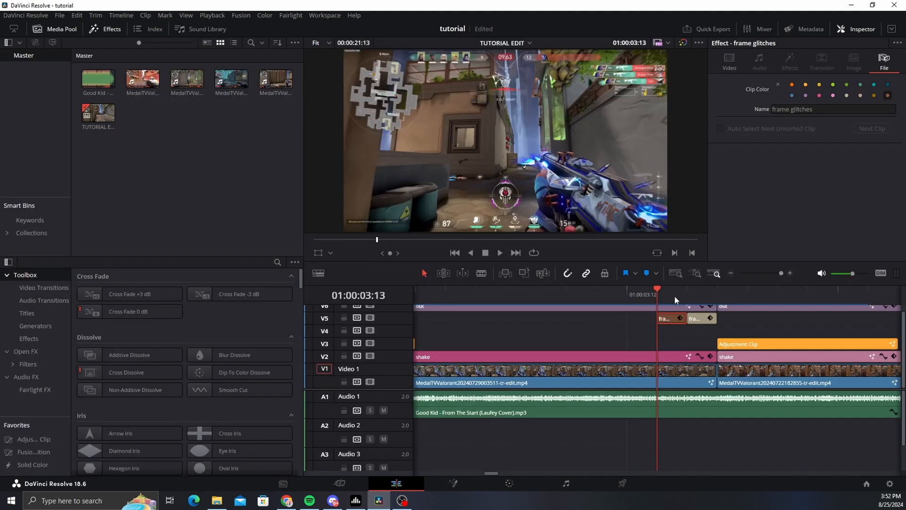
click(688, 297)
drag(690, 299, 668, 311)
Step: Open the frame glitches clip in Fusion and add an MT_Glitch_GroundLoop node after MediaIn1
right_click(669, 323)
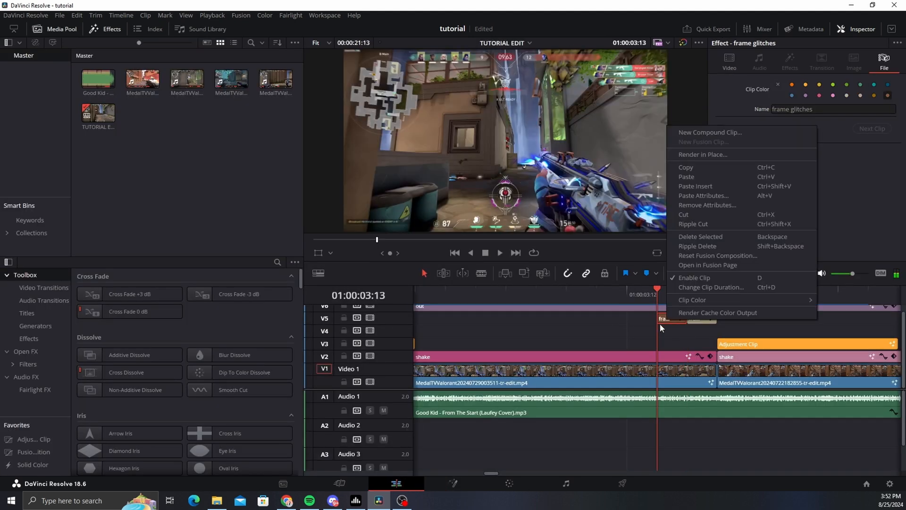
click(725, 260)
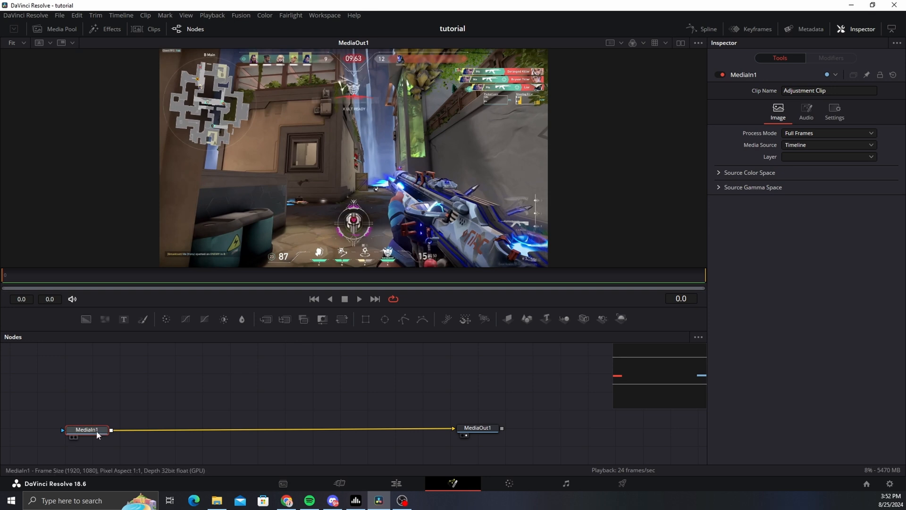
key(shift+space)
text(dire)
key(BackSpace)
key(BackSpace)
key(BackSpace)
key(BackSpace)
text(grou)
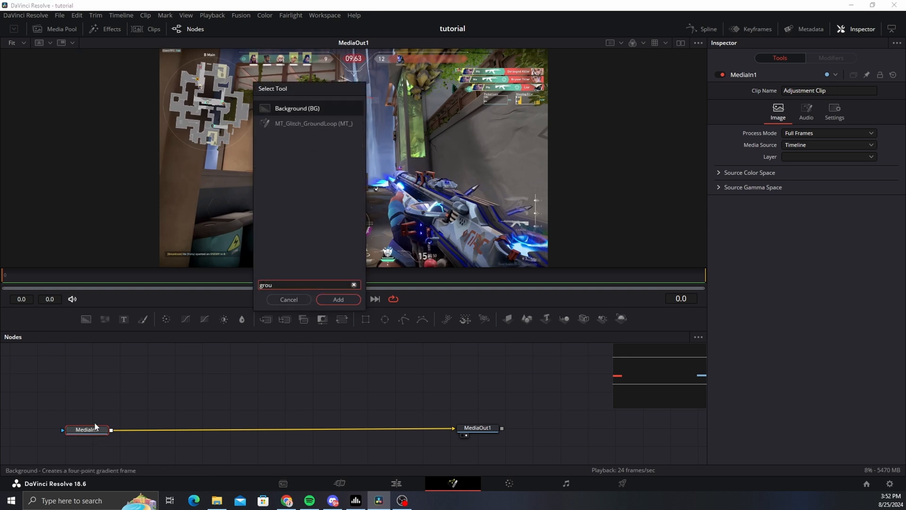
key(Down)
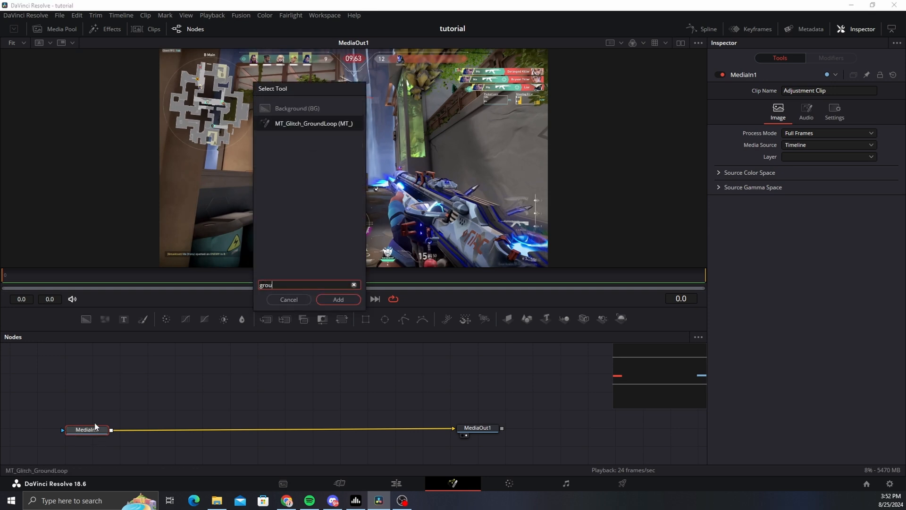
click(343, 124)
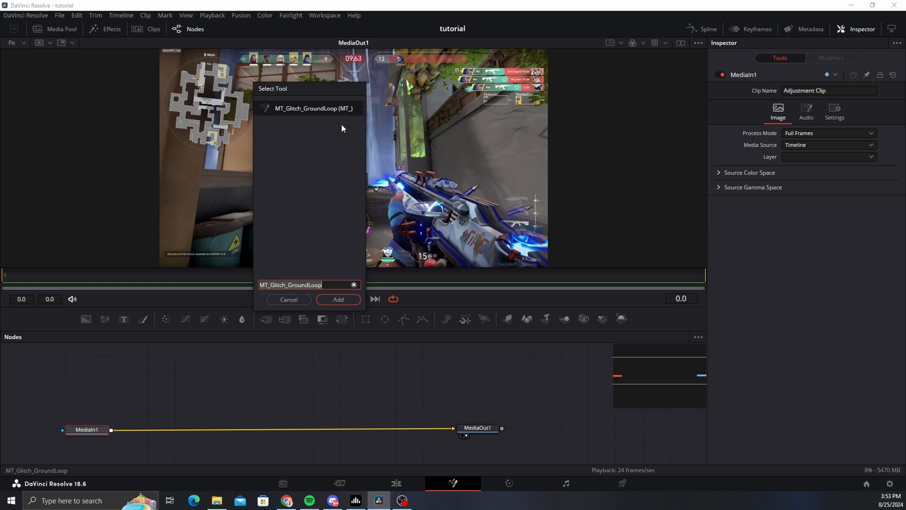
click(339, 300)
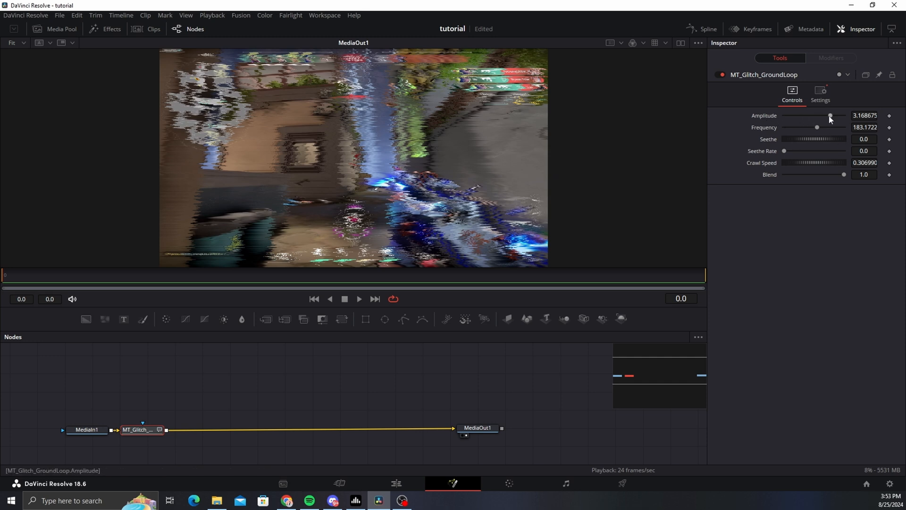
Step: Set the ground loop glitch's Frequency to 330 and its Amplitude to about 3.35
drag(830, 115, 881, 115)
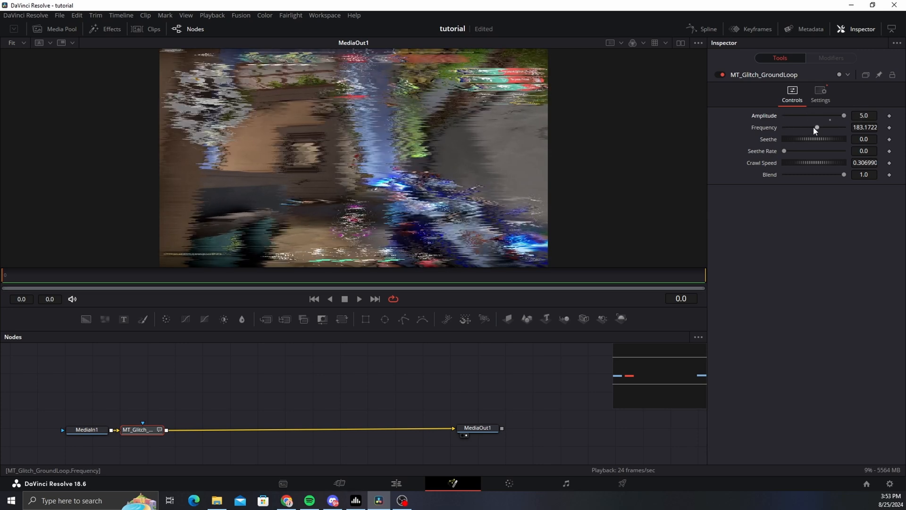
drag(818, 127, 786, 127)
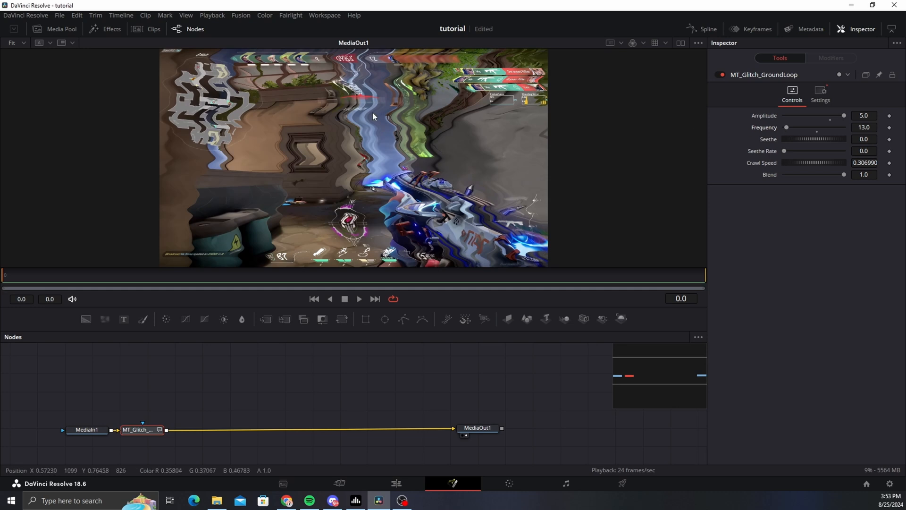
drag(787, 127, 852, 132)
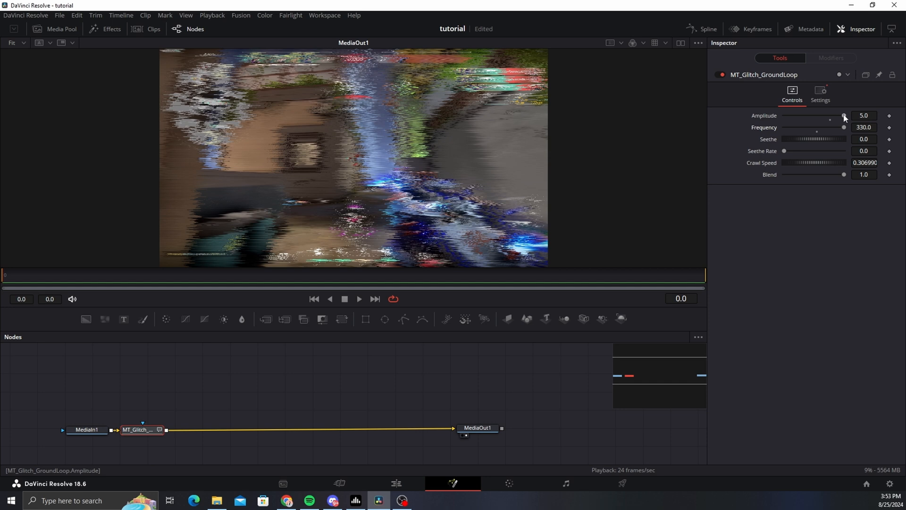
drag(845, 116, 831, 119)
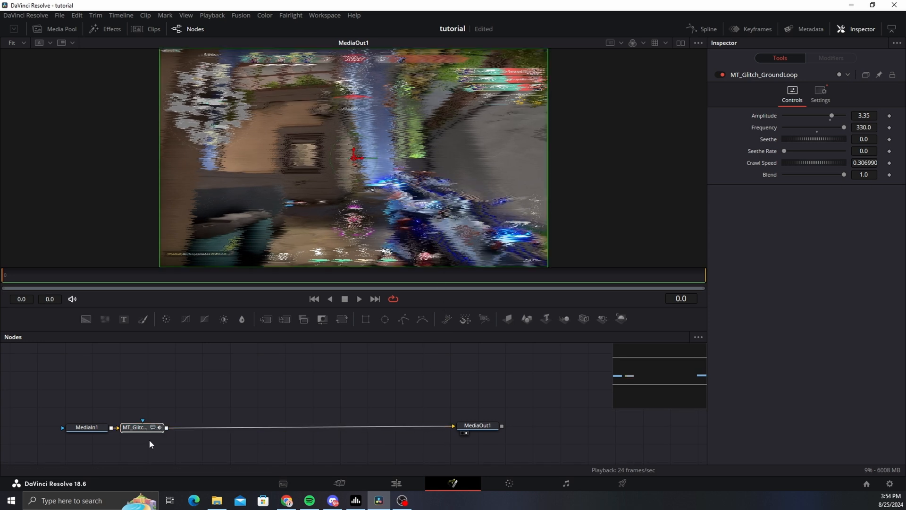
Step: In the second frame glitches composition, replace the MT_Glitch_GroundLoop node with an Erode/Dilate node after MediaIn1
key(Delete)
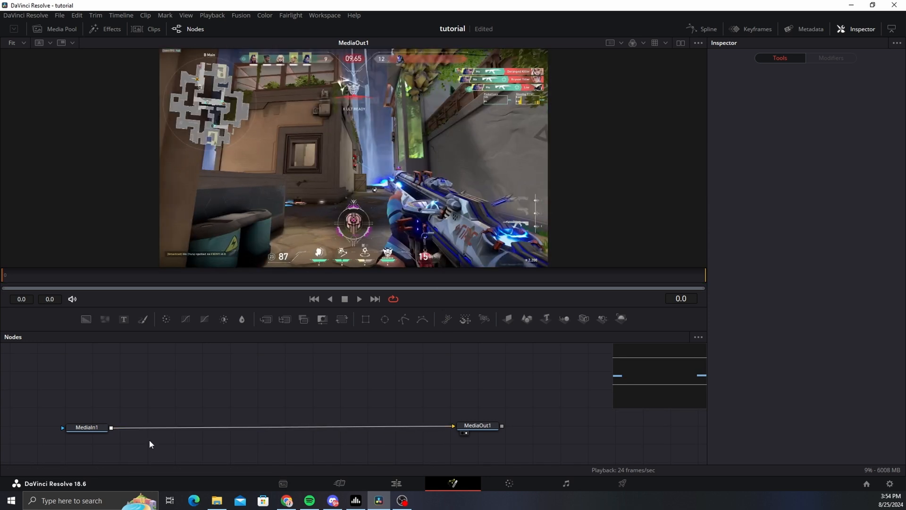
click(89, 427)
key(shift+space)
text(erode)
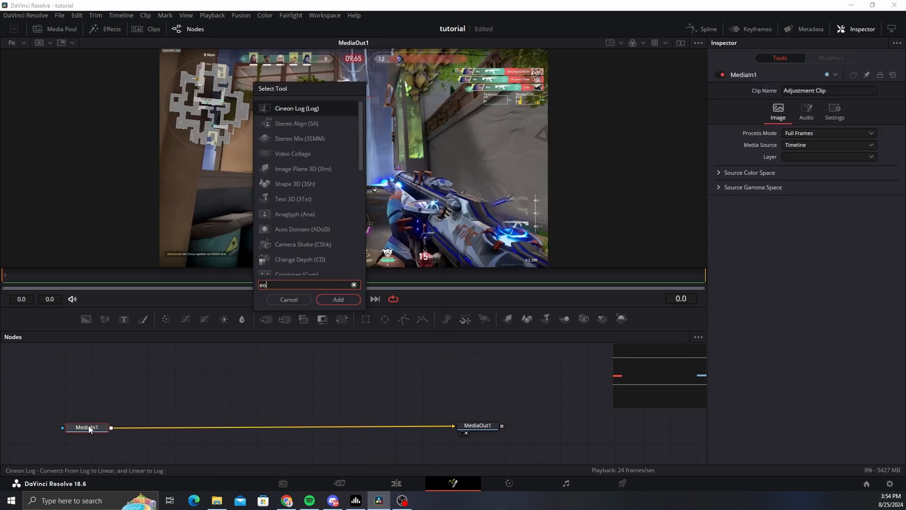
key(Return)
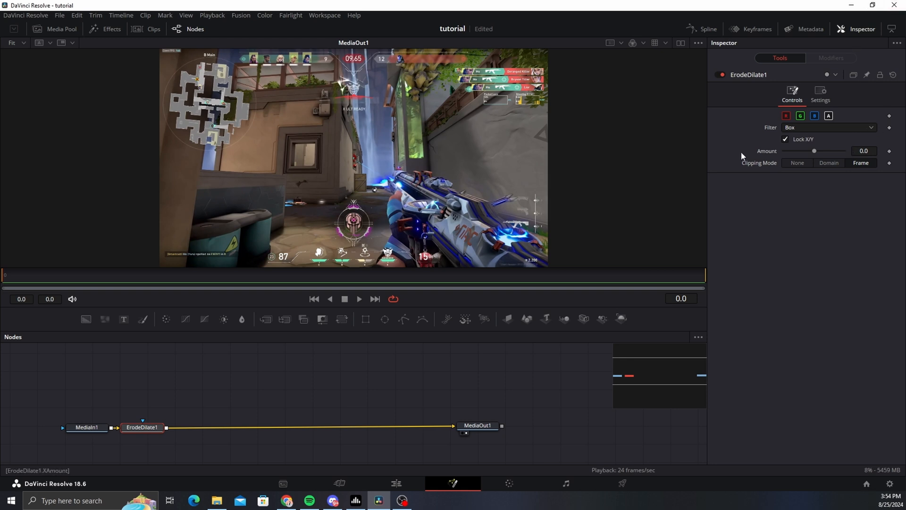
Step: Unlock X/Y on the Erode/Dilate node and set its X Amount to 0.008
click(785, 140)
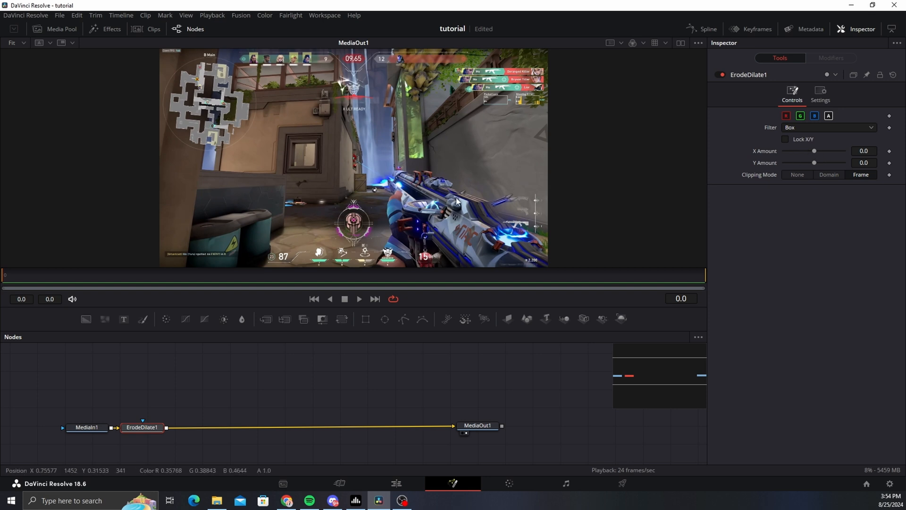
drag(814, 151, 837, 152)
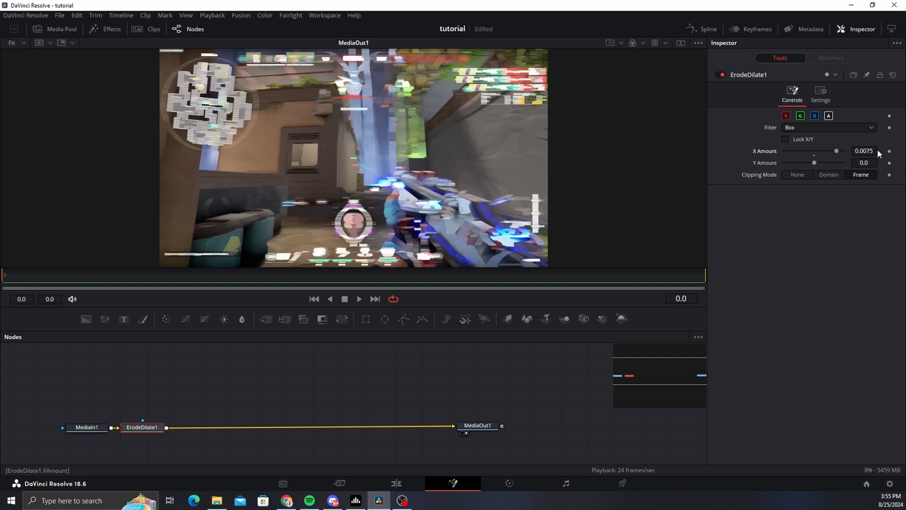
click(872, 152)
key(BackSpace)
key(BackSpace)
key(BackSpace)
key(BackSpace)
key(BackSpace)
key(BackSpace)
key(Tab)
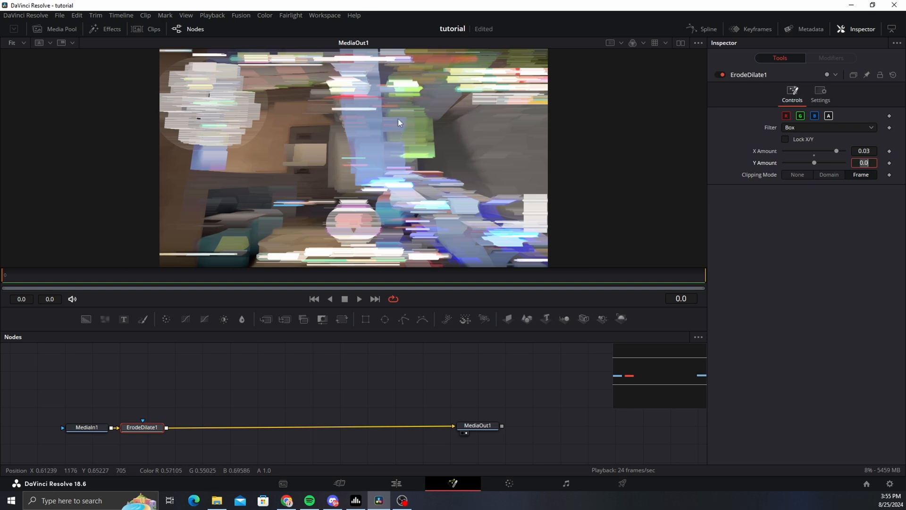
click(872, 151)
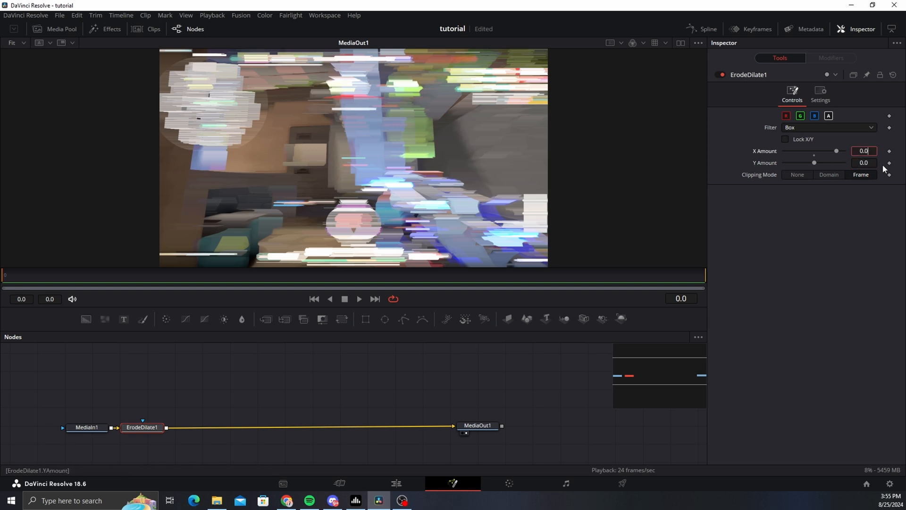
key(Tab)
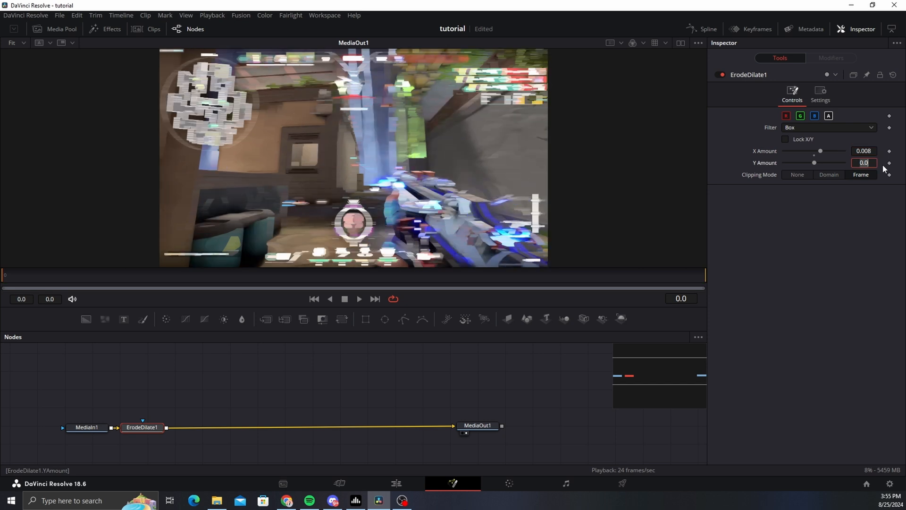
Step: Return to the Edit page and move the first frame glitches clip on V5 one frame earlier, to 01:00:03:11
click(411, 483)
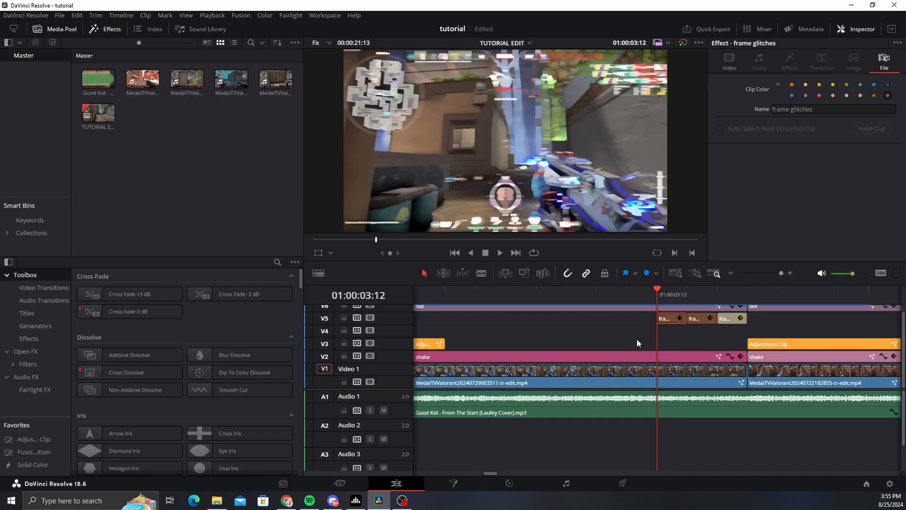
key(Left)
key(Right)
key(Right)
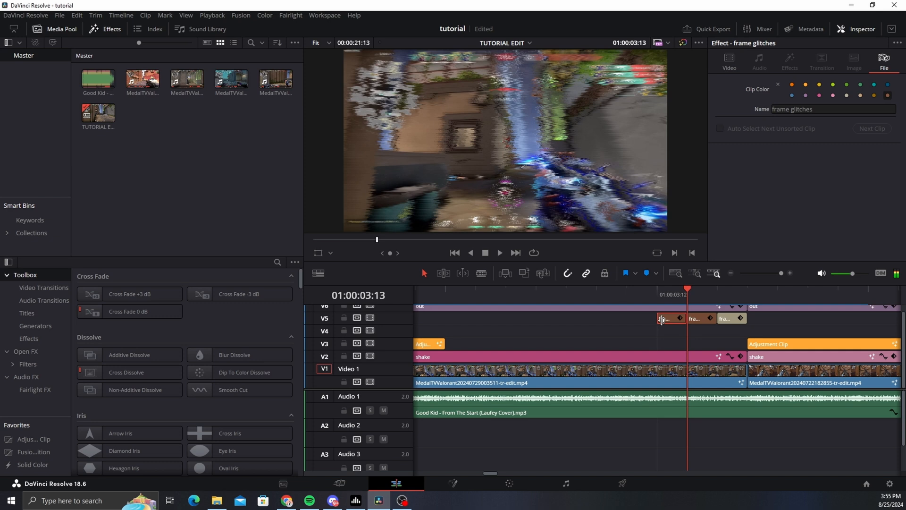
key(Left)
key(Left)
drag(663, 320, 632, 319)
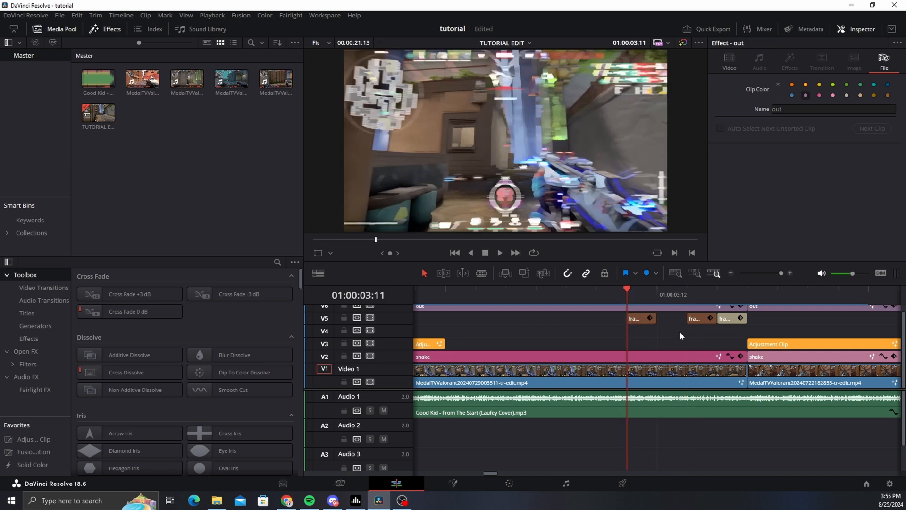
Step: Play the timeline from about 01:00:02:23 to preview the glitch frames before the cut
click(653, 298)
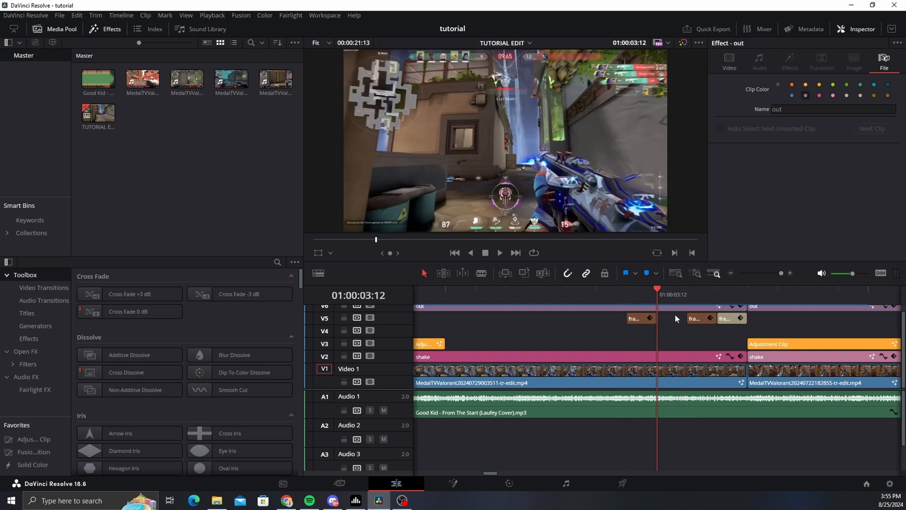
click(774, 274)
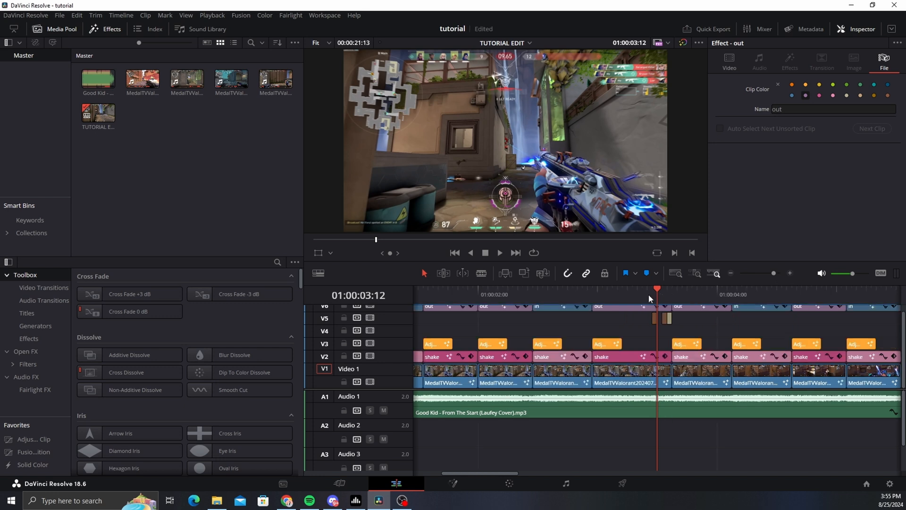
click(605, 293)
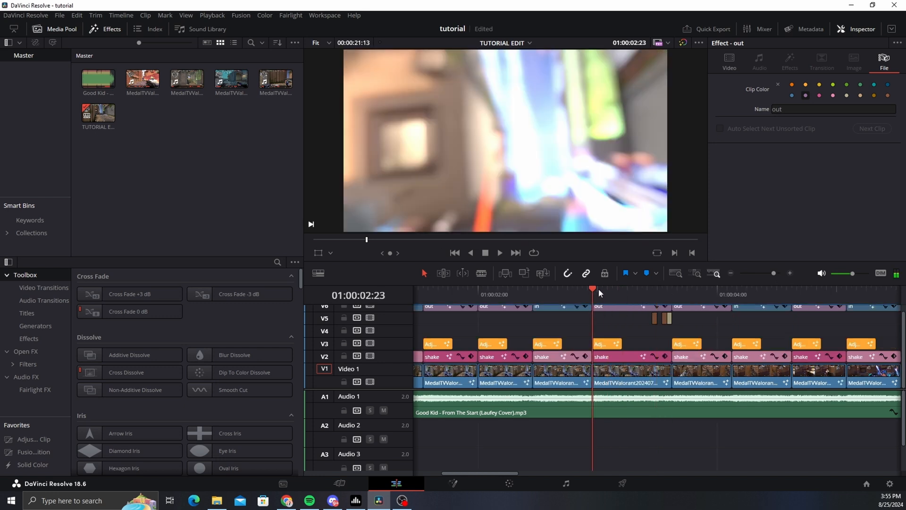
click(770, 273)
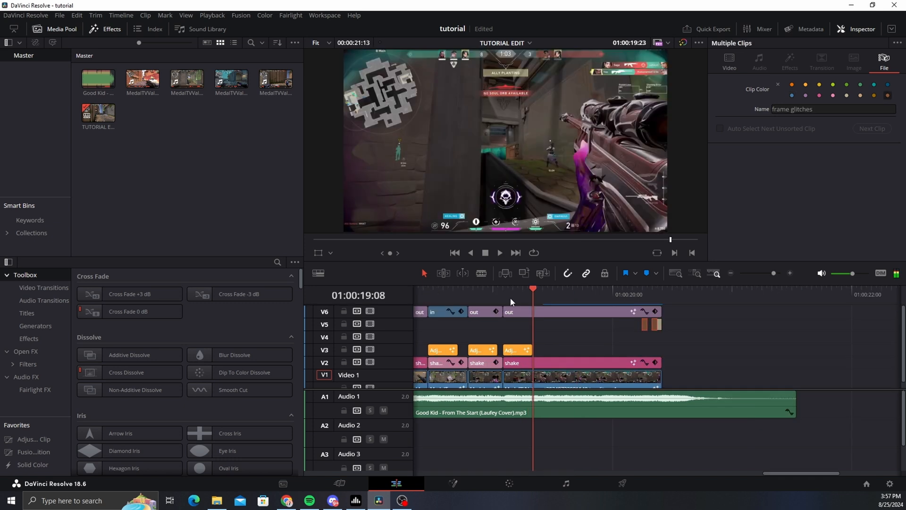
Step: Duplicate the first frame glitches clip on V5 to 01:00:01:12, one frame before the cut, and open the copy in Fusion
key(Home)
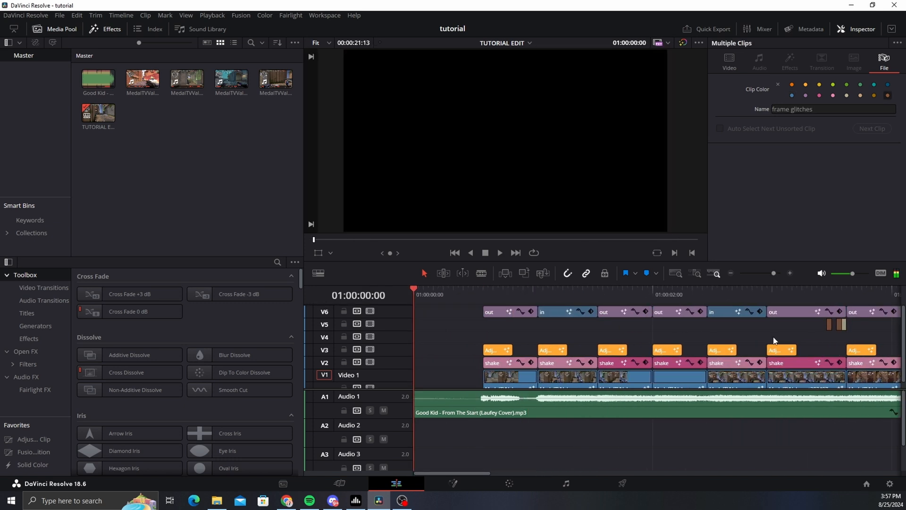
click(737, 291)
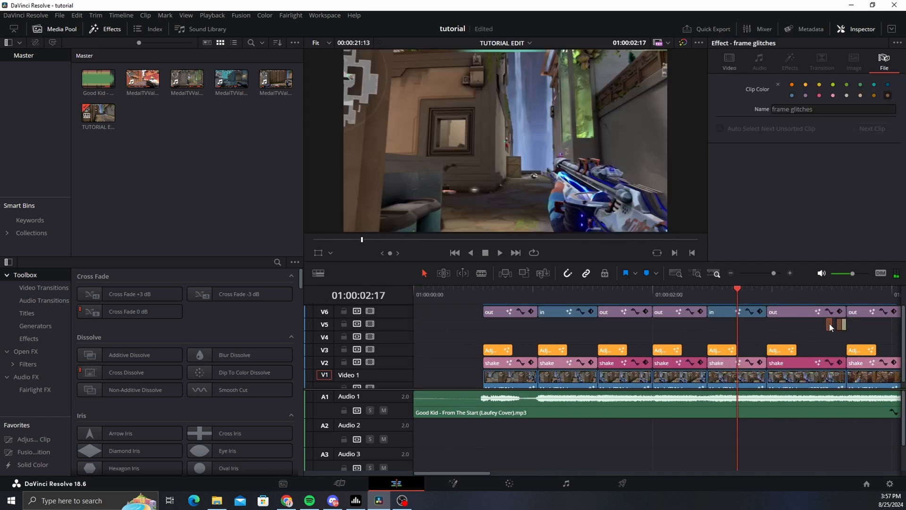
click(597, 289)
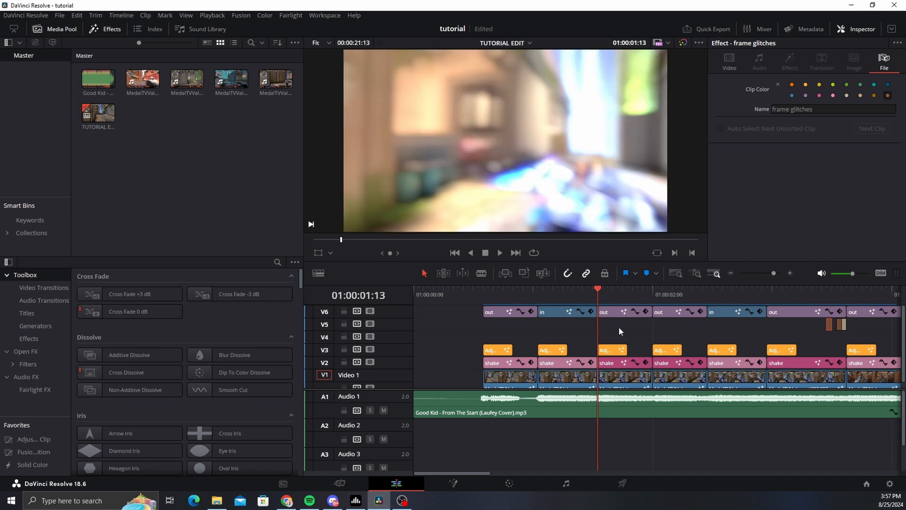
scroll(618, 327, down, 1)
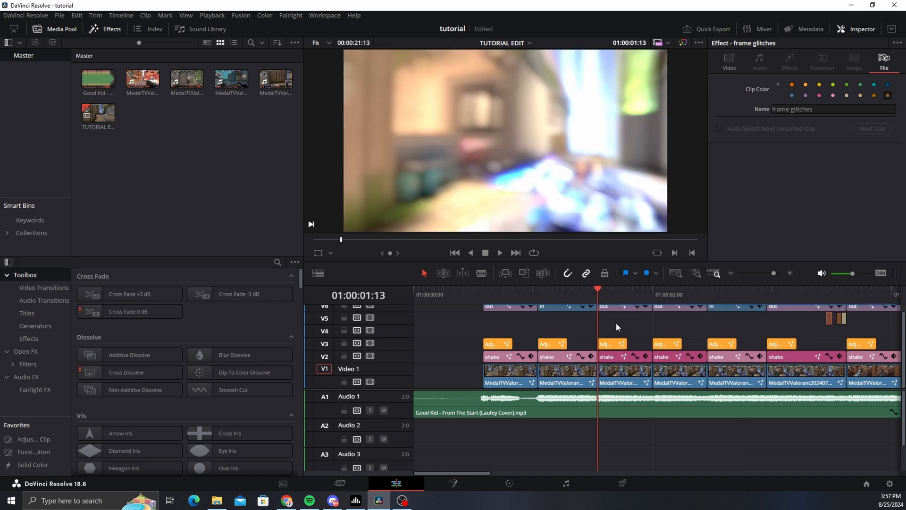
click(607, 356)
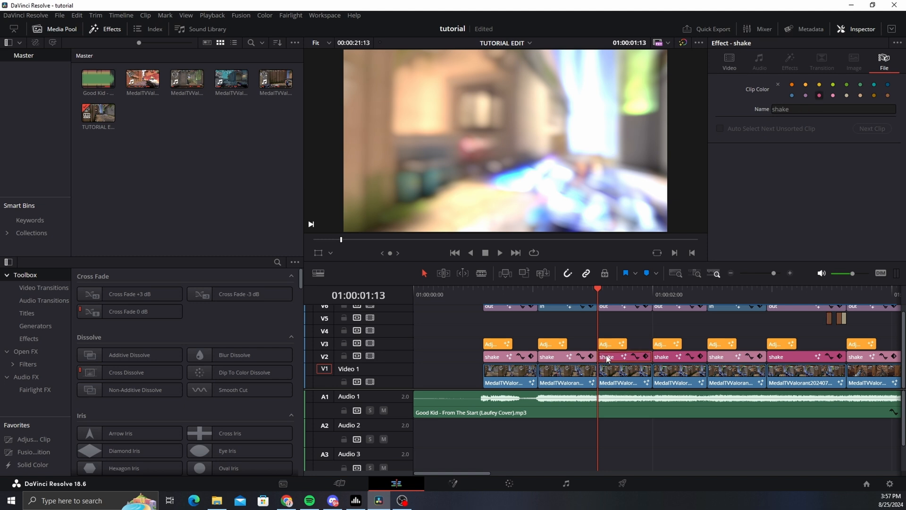
key(Left)
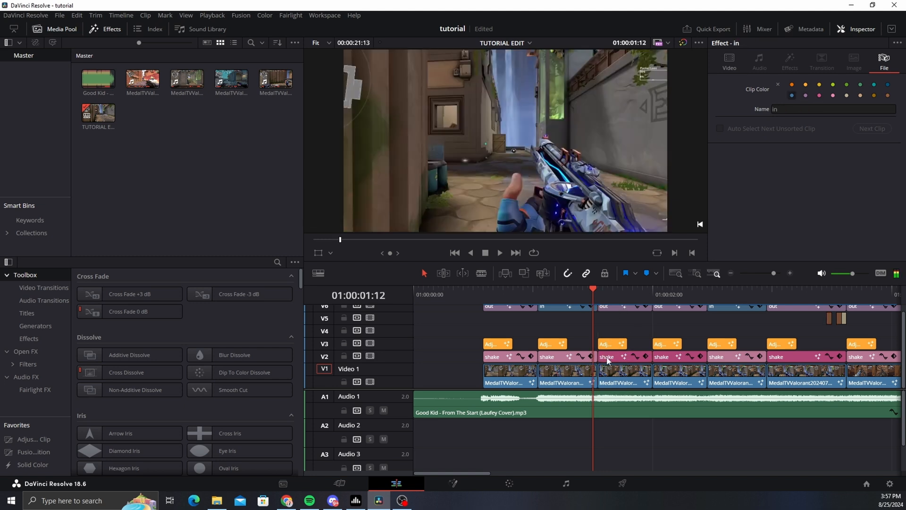
click(608, 360)
click(606, 358)
click(616, 357)
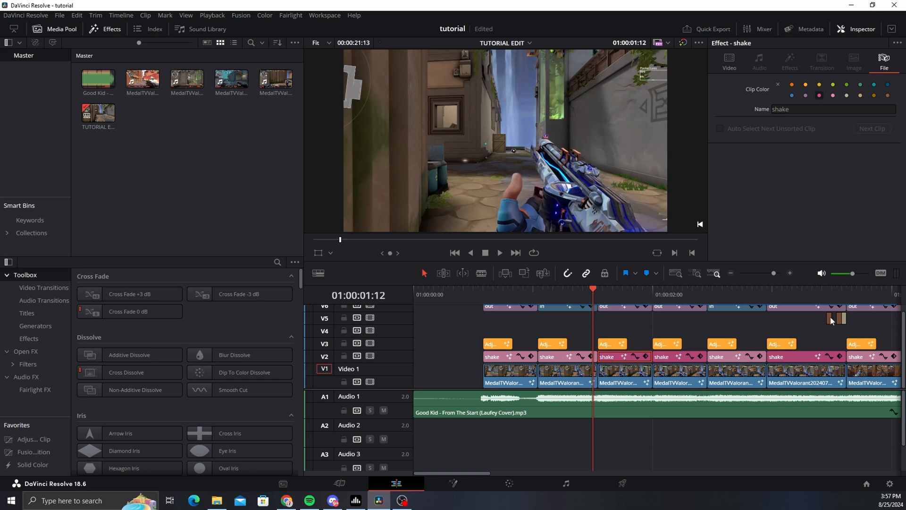
click(835, 318)
click(845, 320)
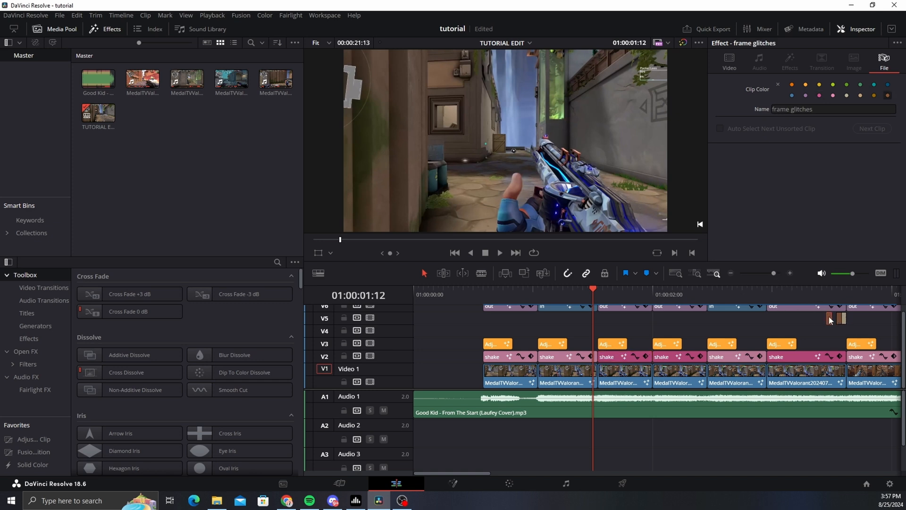
drag(827, 316, 594, 324)
right_click(595, 323)
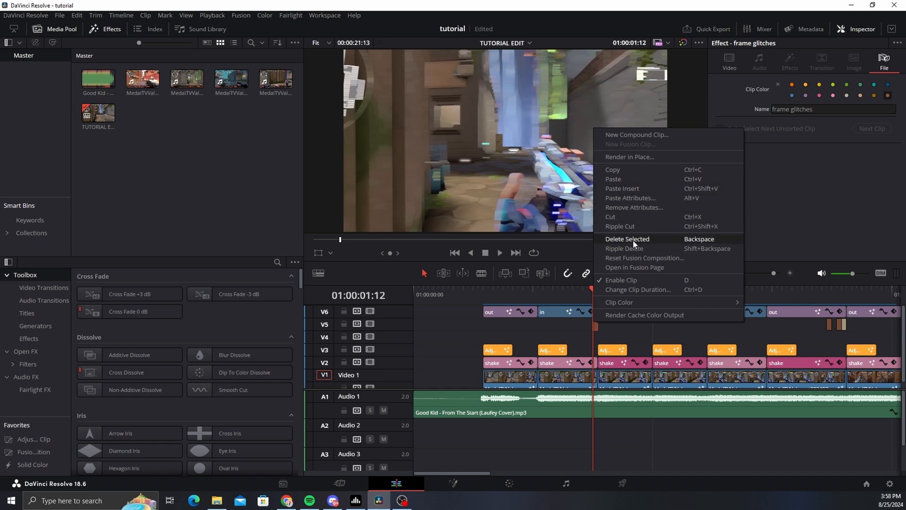
click(664, 268)
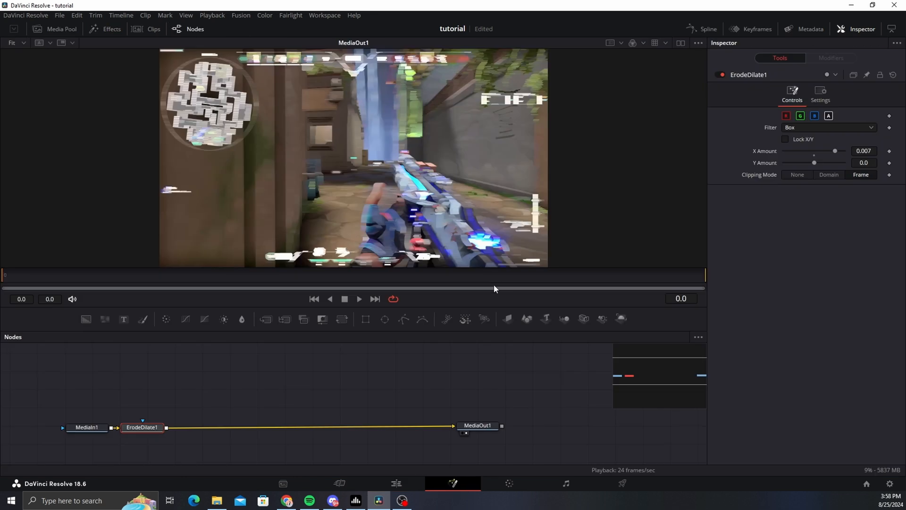
Step: Replace the Erode/Dilate node with a Dent node after MediaIn1 and set its type to Dent 3
key(Delete)
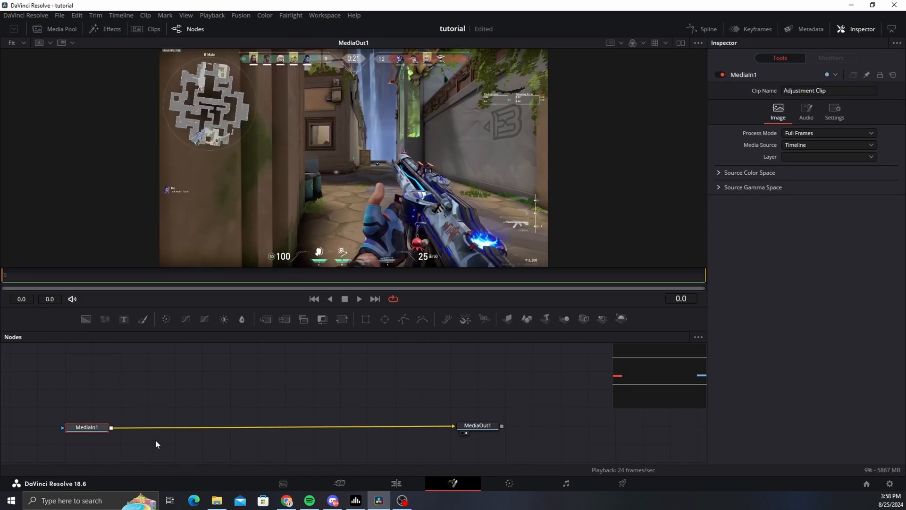
key(shift+space)
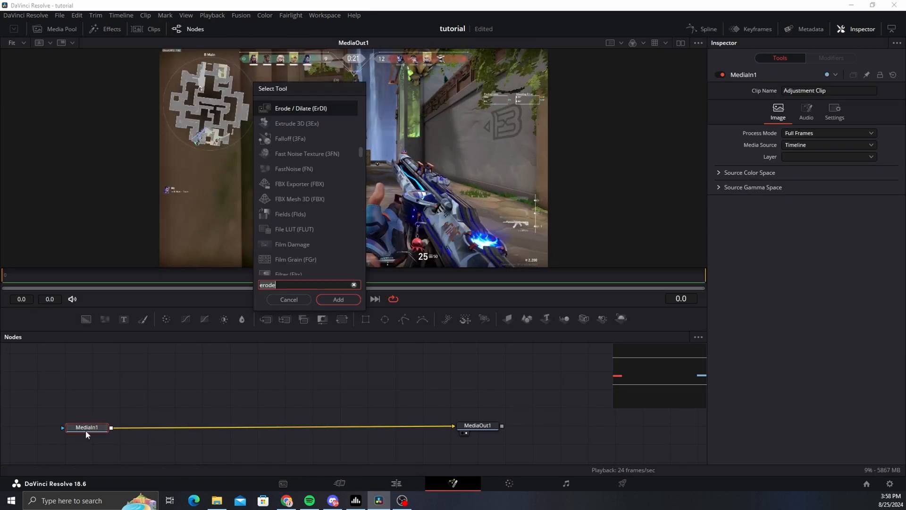
text(dent)
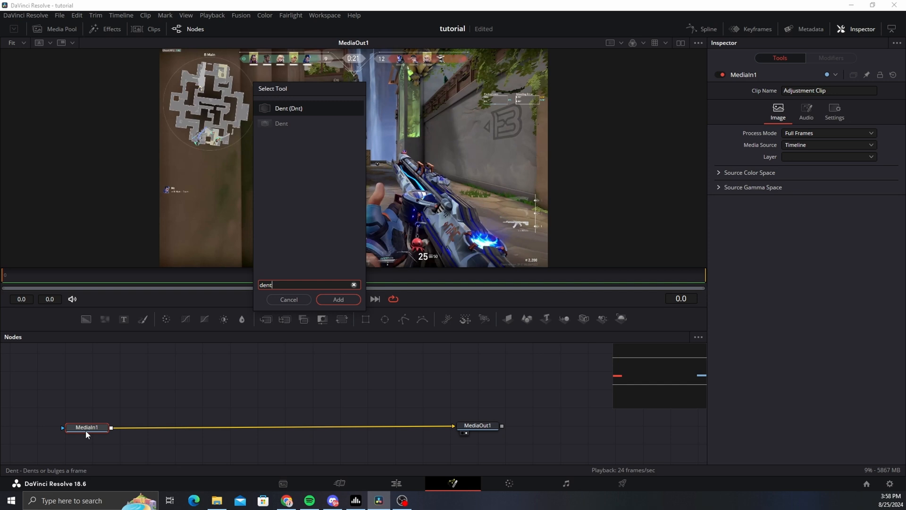
key(Return)
click(802, 116)
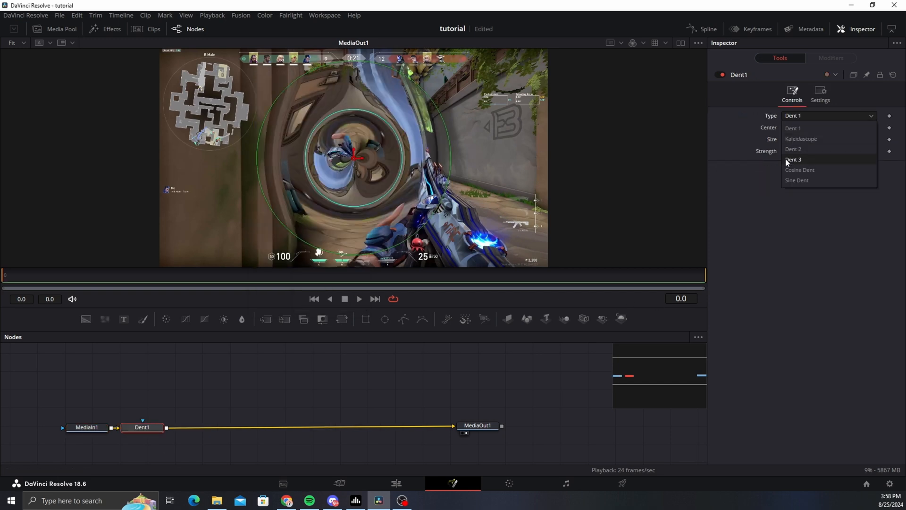
click(805, 159)
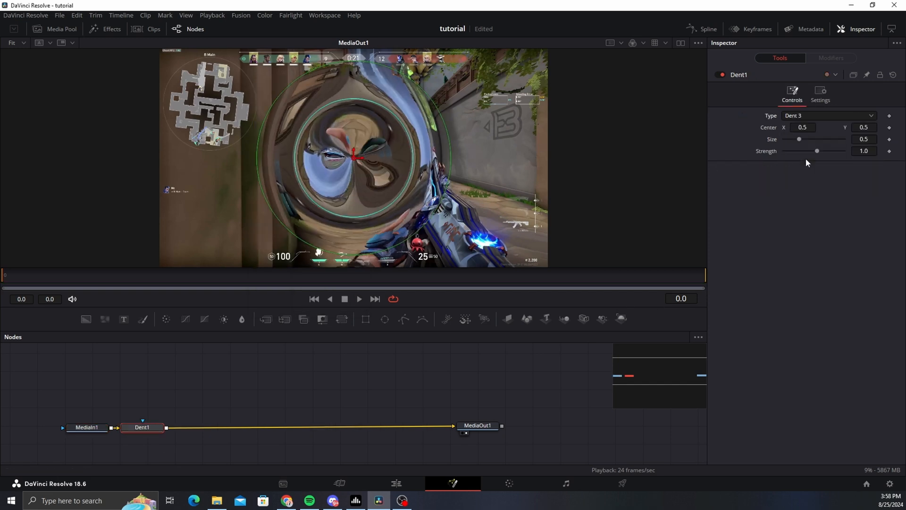
Step: Set the Dent node's Strength to -0.25 and its Size to 0.56
click(863, 150)
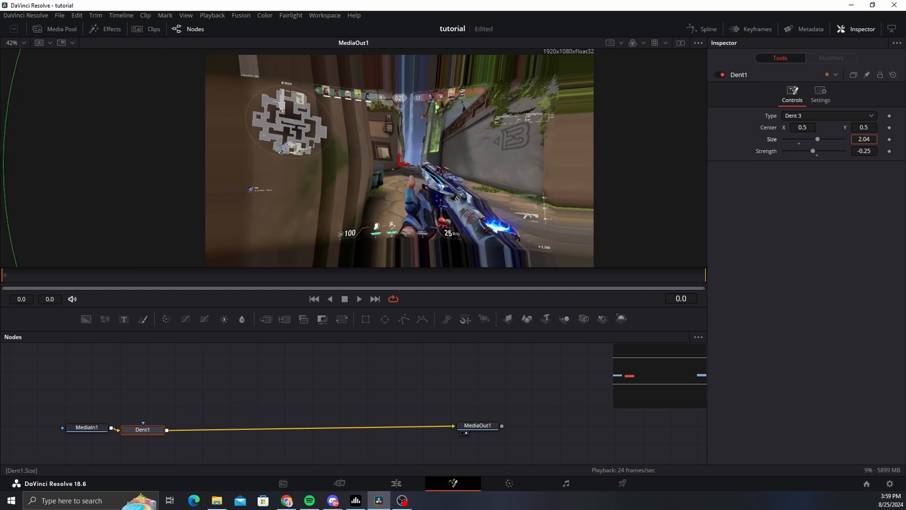
drag(817, 140, 801, 139)
drag(532, 202, 536, 188)
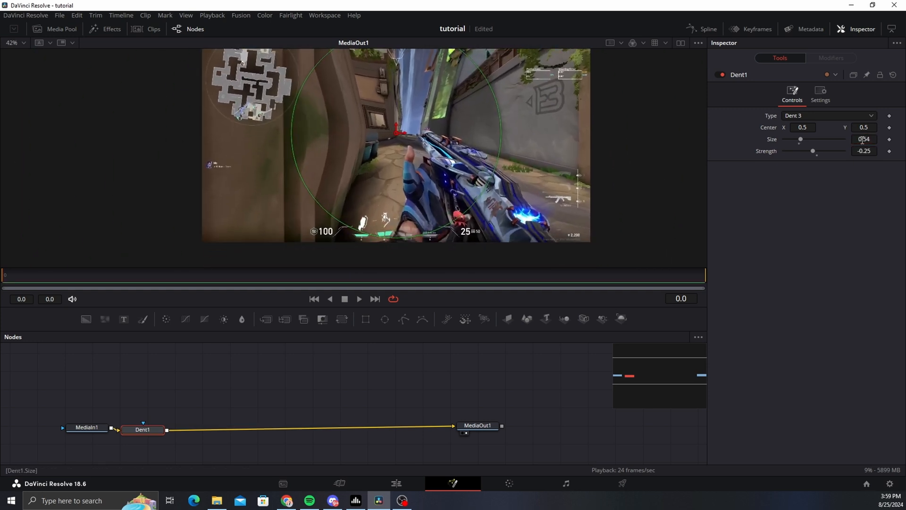
drag(865, 141, 868, 140)
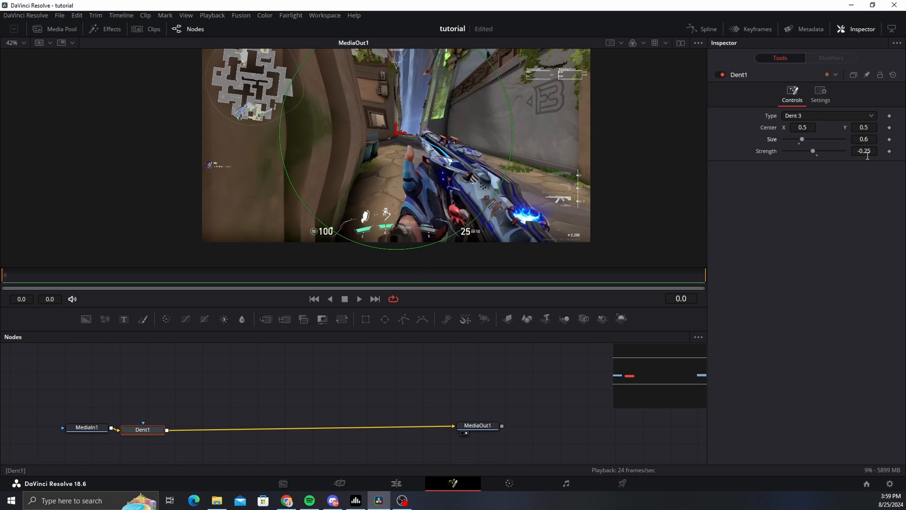
drag(871, 141, 868, 141)
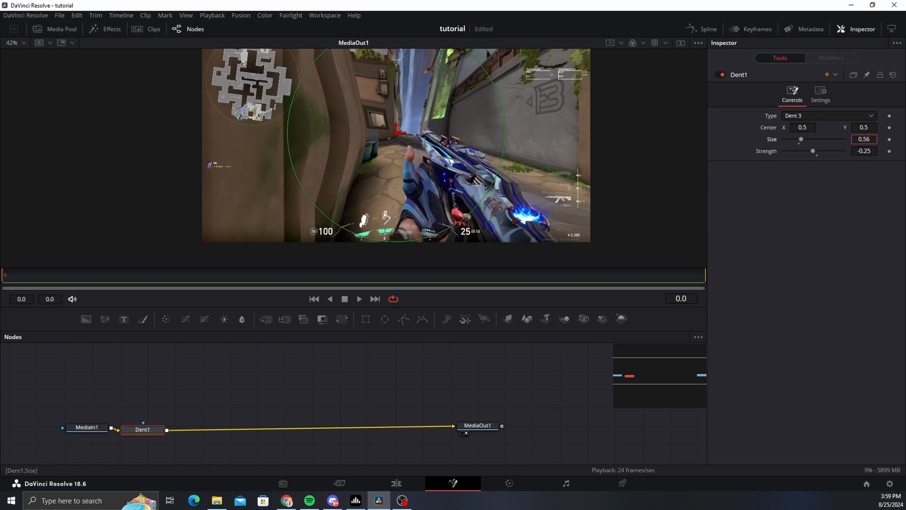
Step: Add a Zoom Blur node after the Dent node and return to the Edit page to check the frame
click(469, 428)
drag(153, 424, 162, 415)
key(shift+space)
text(zoom)
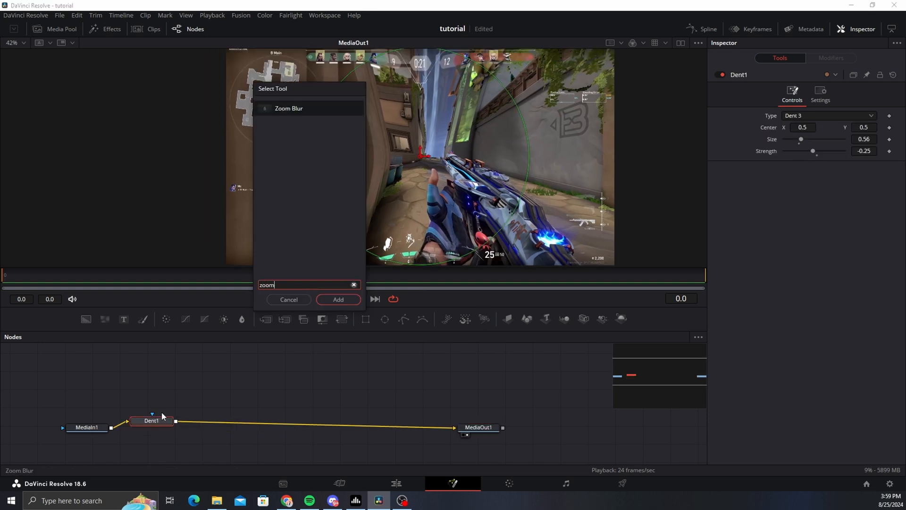
key(Return)
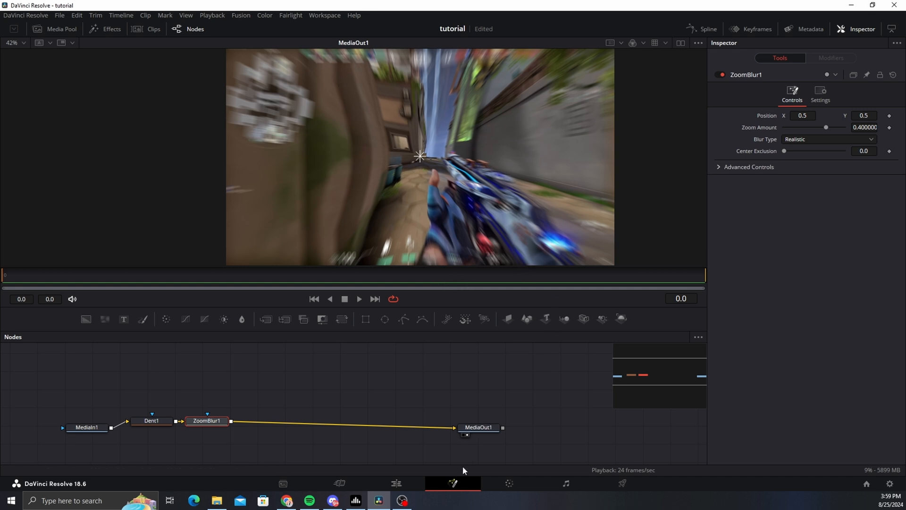
click(411, 483)
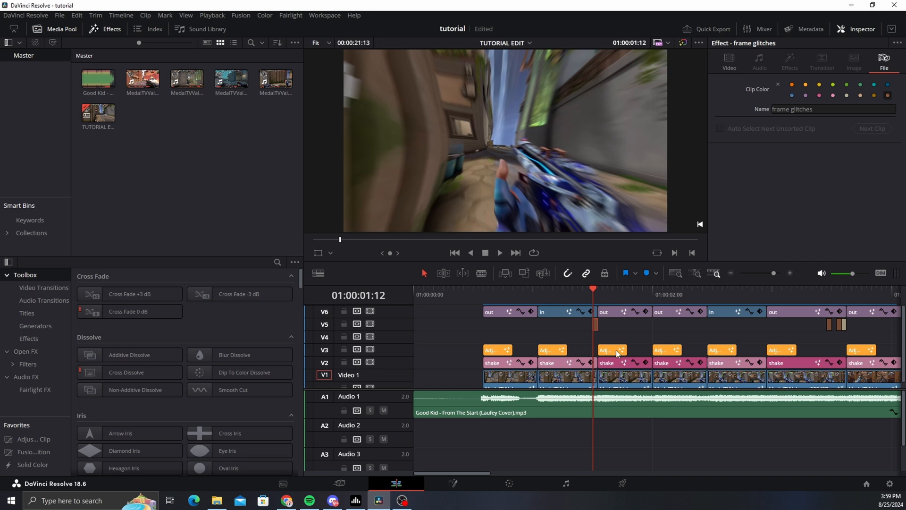
mouse_move(584, 298)
mouse_down()
mouse_move(568, 299)
mouse_move(583, 298)
mouse_up()
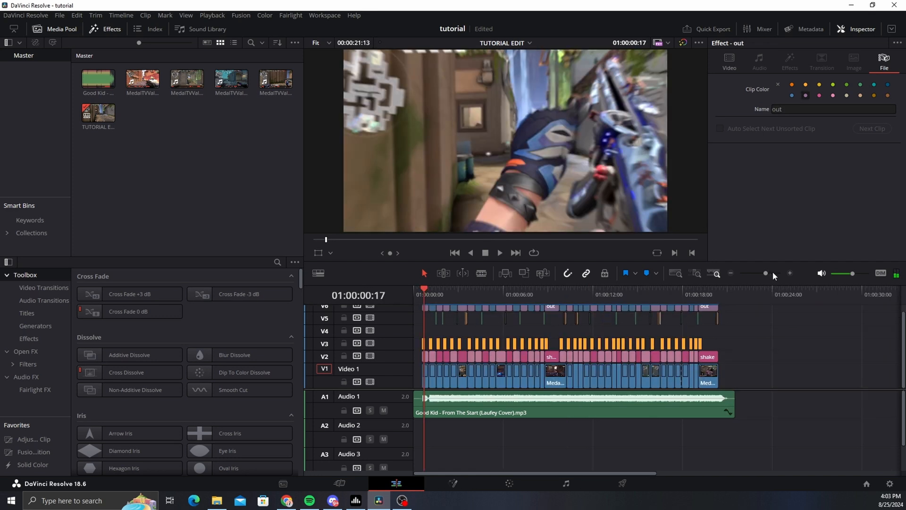
Step: Place the playhead at 01:00:01:11 and open the one-frame adjustment clip there on V5 in Fusion
drag(773, 271, 775, 277)
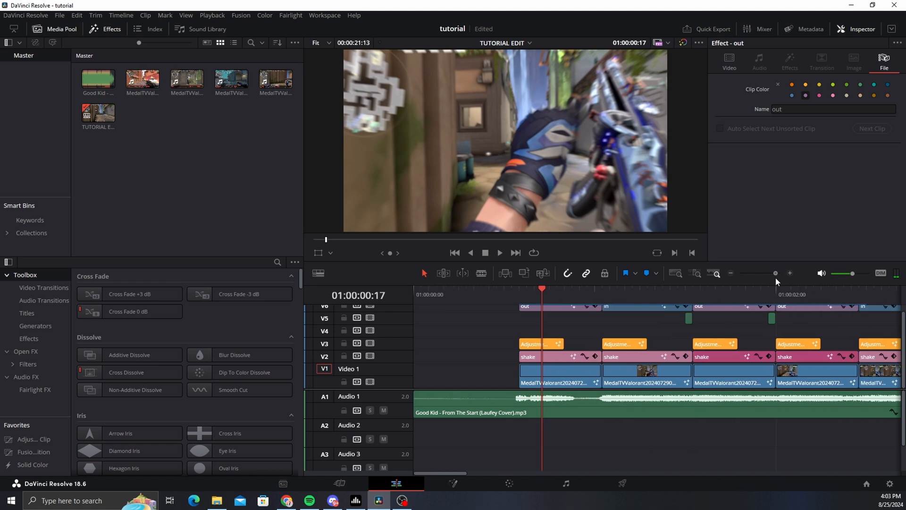
scroll(716, 327, right, 5)
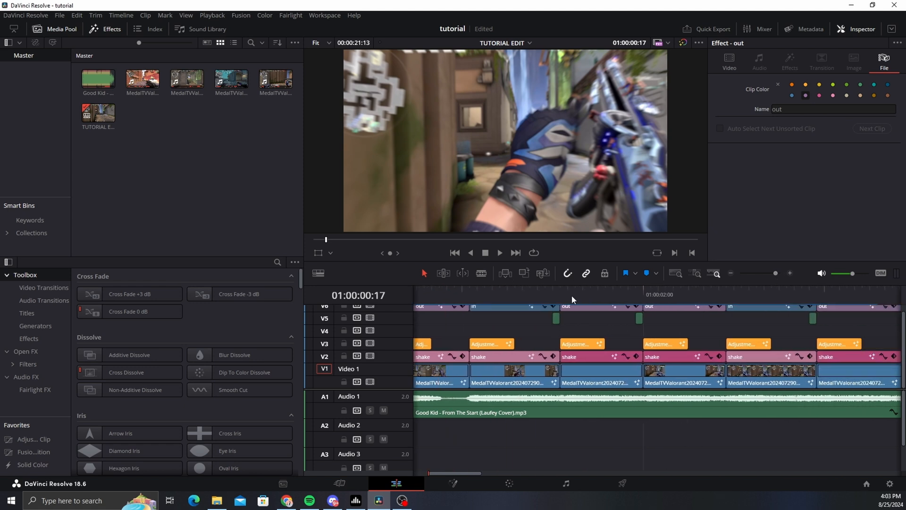
click(554, 296)
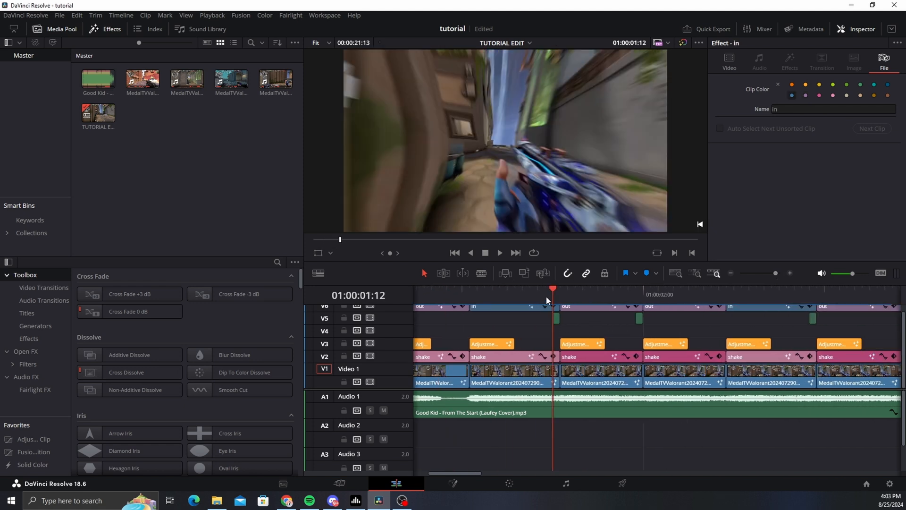
click(546, 296)
click(548, 317)
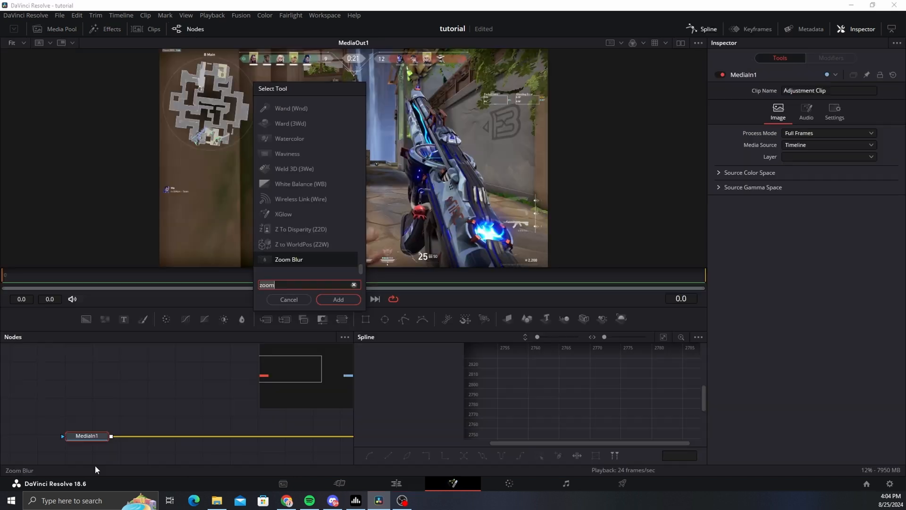
Step: Add an Invert Color node after MediaIn1 and return to the Edit page
text(invert)
key(Return)
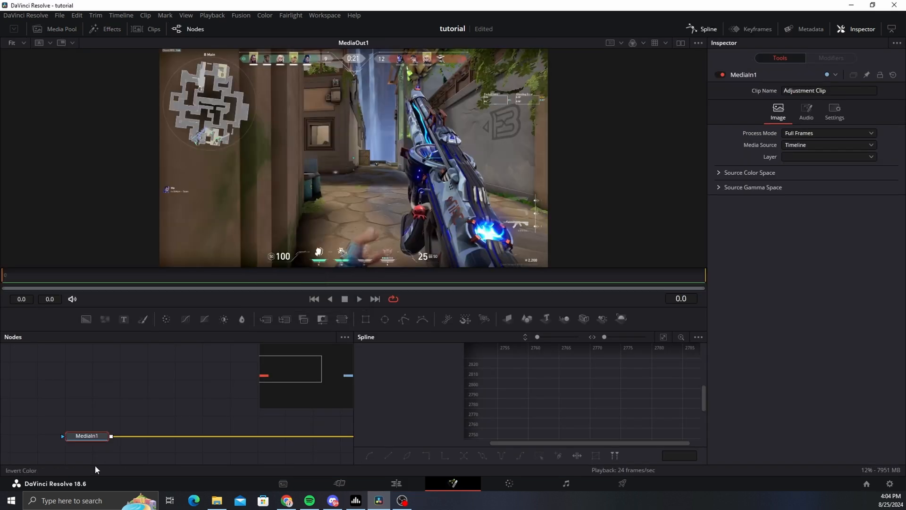
click(397, 483)
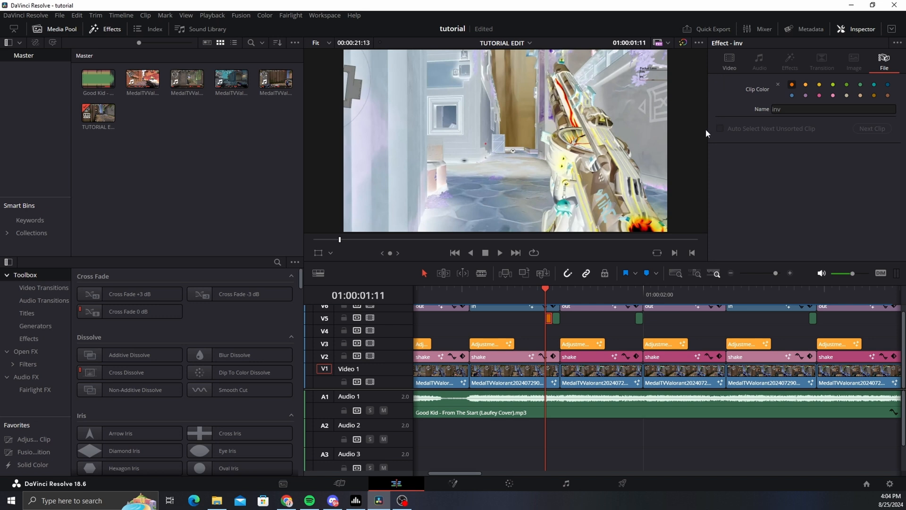
Step: Reopen the inv clip on V5 in Fusion and add a Color Corrector node after the Invert Color node
right_click(551, 321)
click(585, 265)
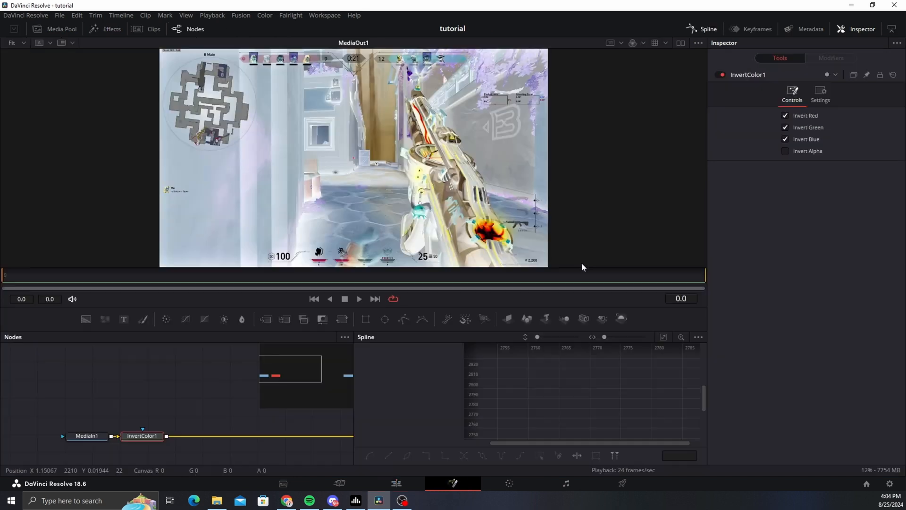
key(shift+space)
text(inver)
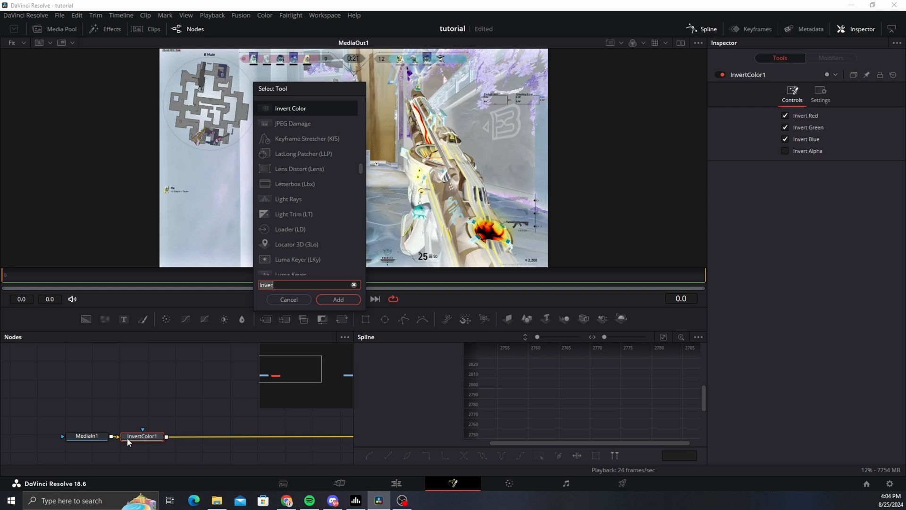
text(cc)
key(Return)
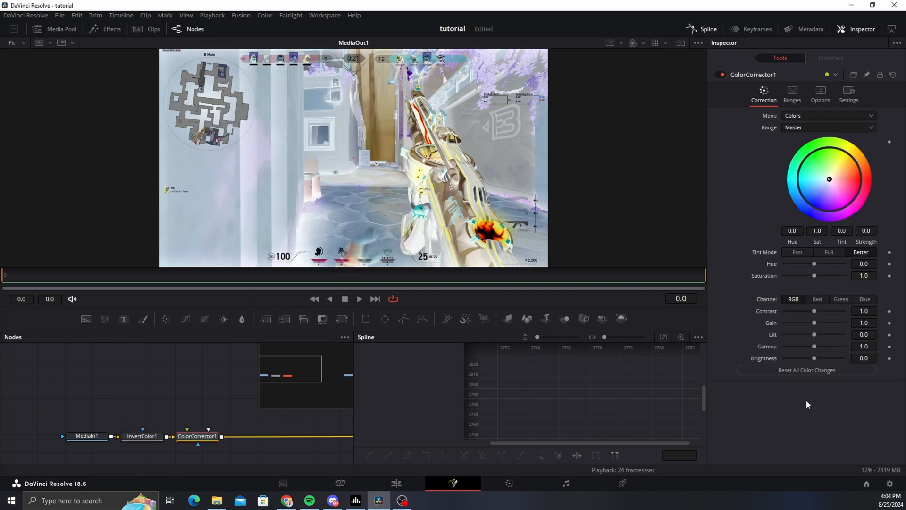
Step: Set the Color Corrector's Gain to 1.2 and return to the Edit page
click(874, 323)
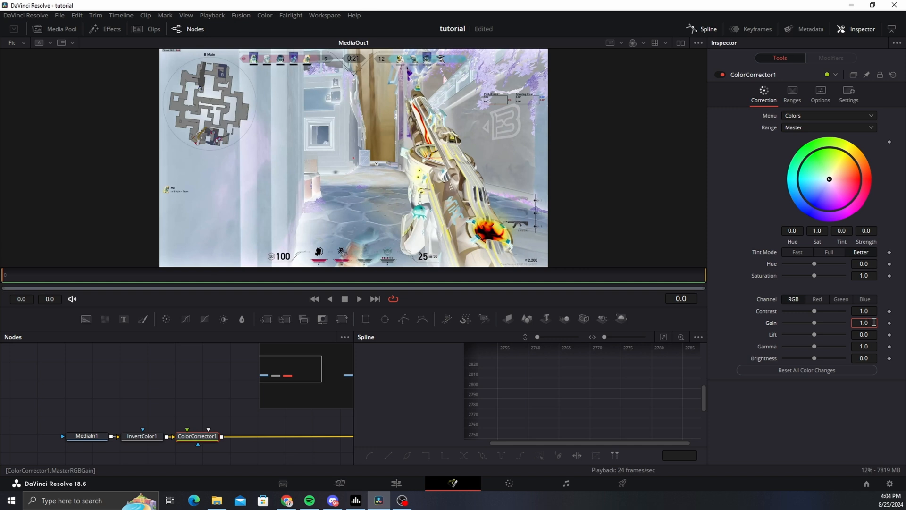
text(1.2)
key(Tab)
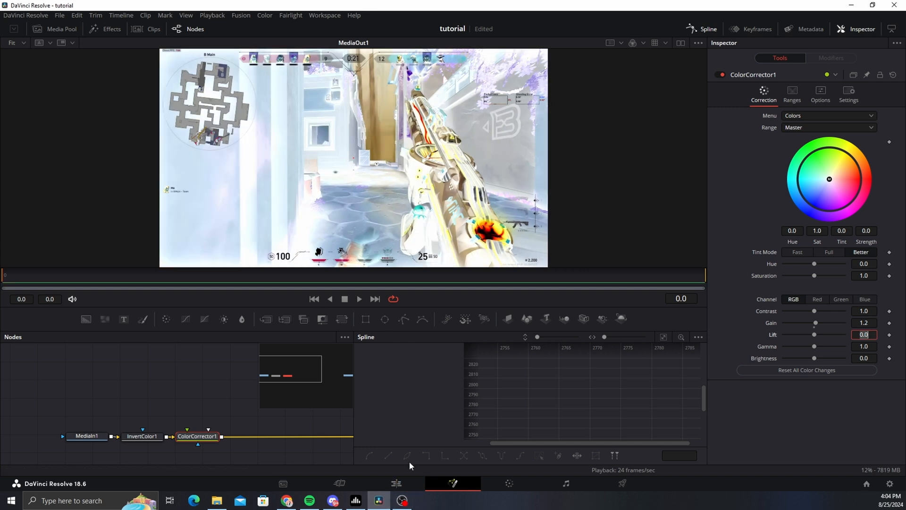
click(408, 480)
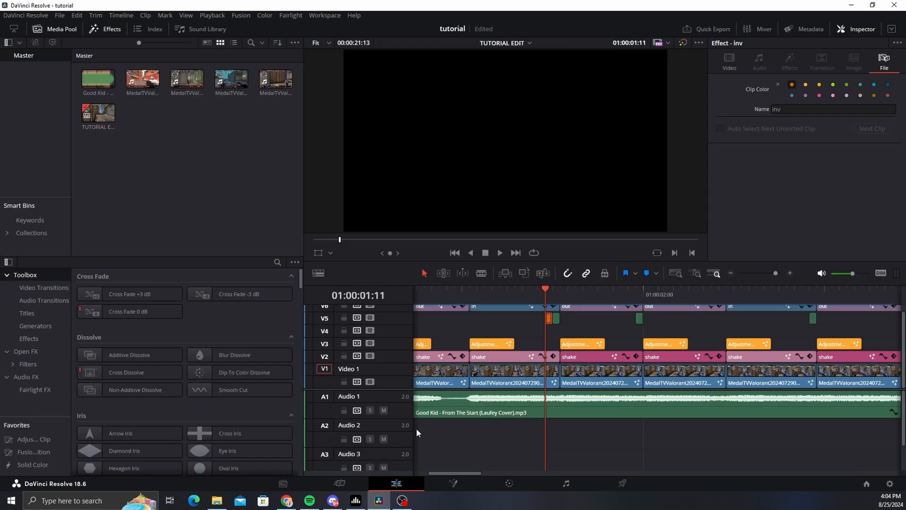
Step: Set the inv clip's composite mode to Luminosity
click(728, 60)
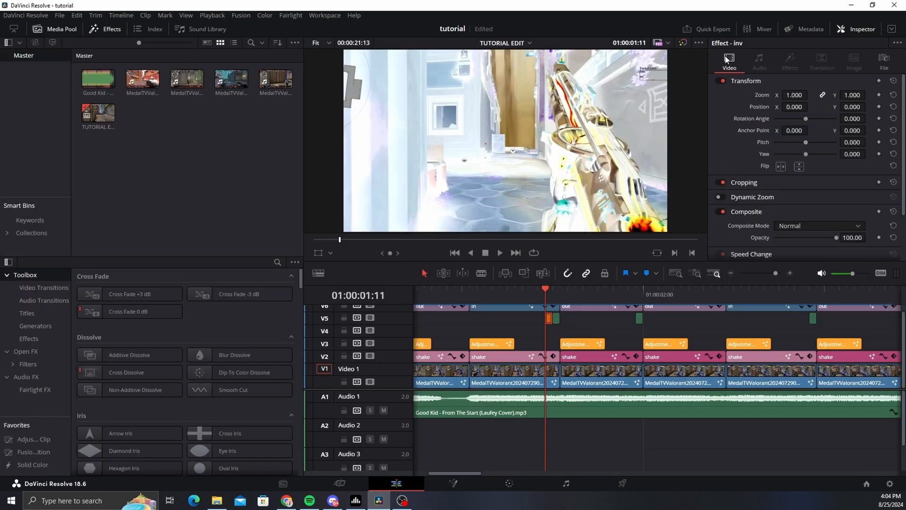
scroll(763, 109, down, 3)
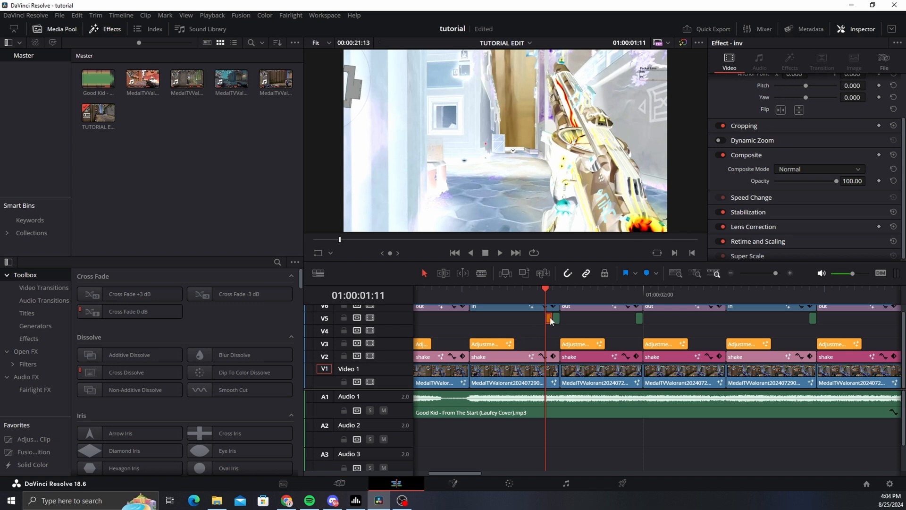
click(785, 170)
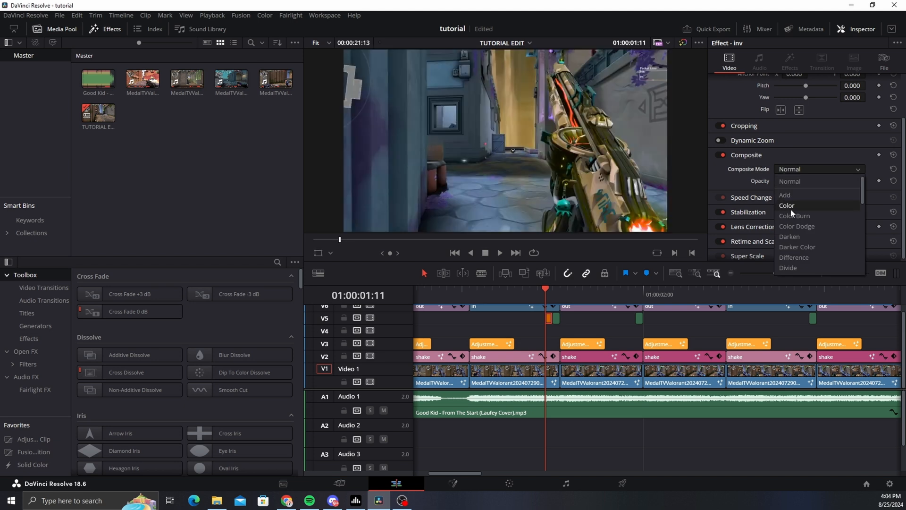
scroll(802, 246, down, 4)
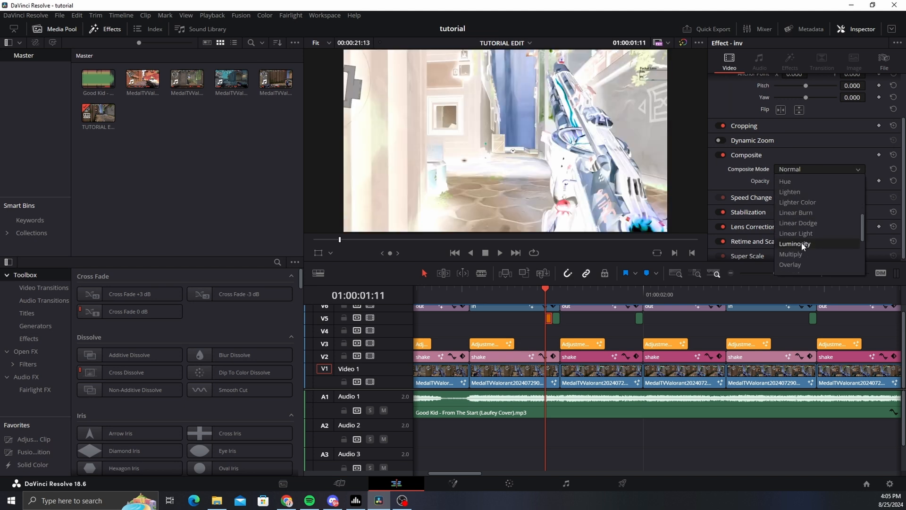
click(803, 244)
Step: Compare the footage at 01:00:01:07 with the inverted frame at 01:00:01:11 and select the inv clip on V5
click(515, 299)
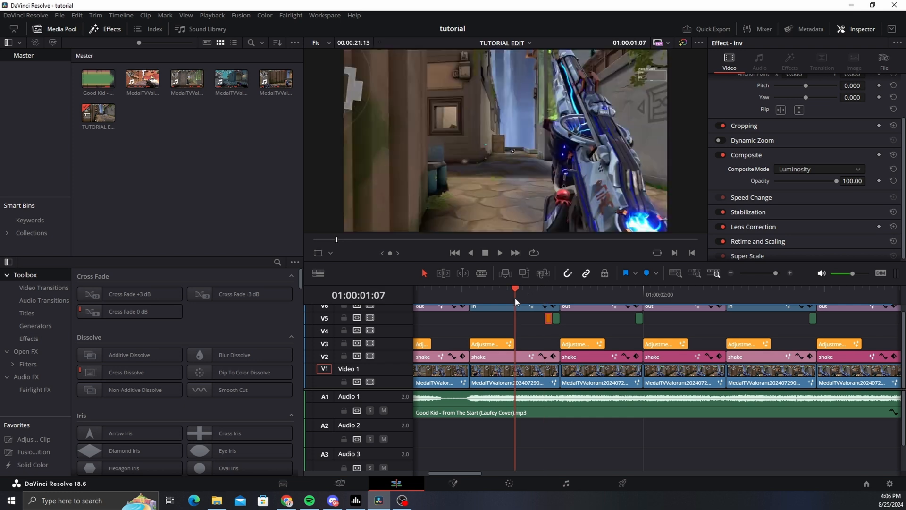
click(544, 293)
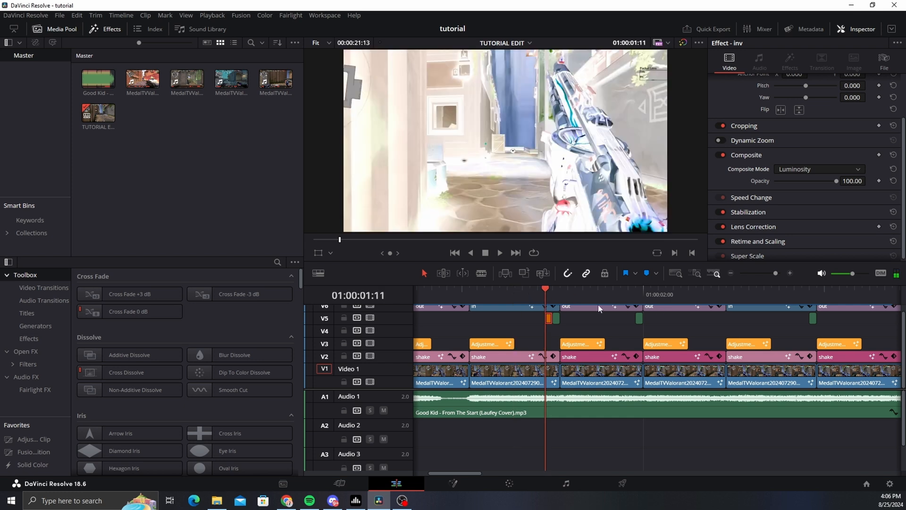
click(548, 319)
Step: Select the frame glitches clip on V5 just before 01:00:03:12 and open it in Fusion
click(620, 293)
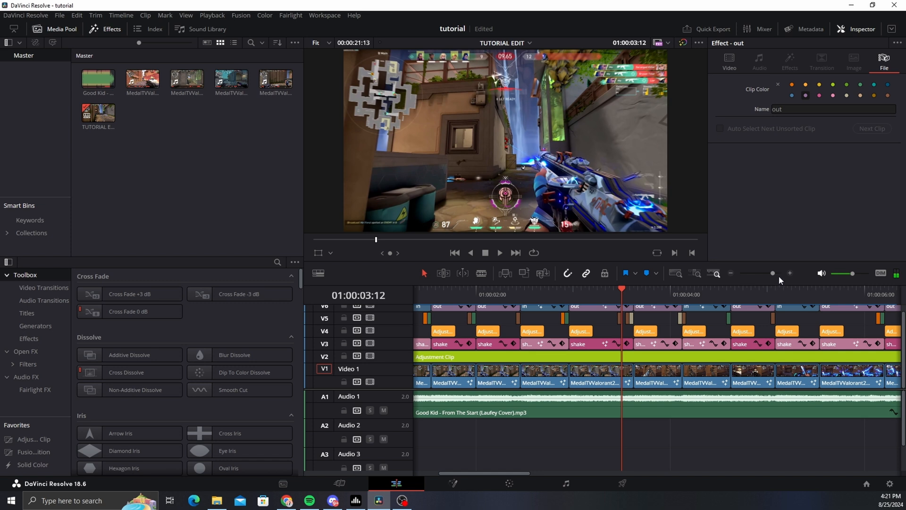
click(780, 276)
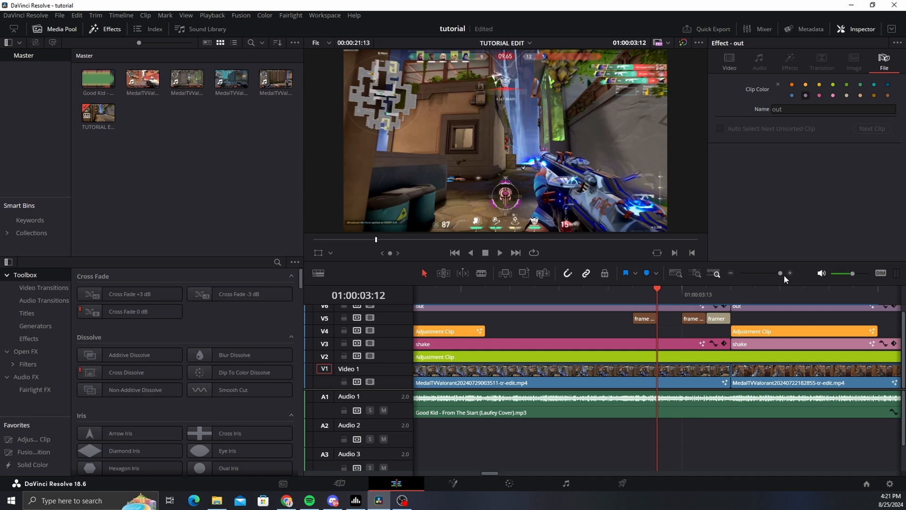
click(645, 321)
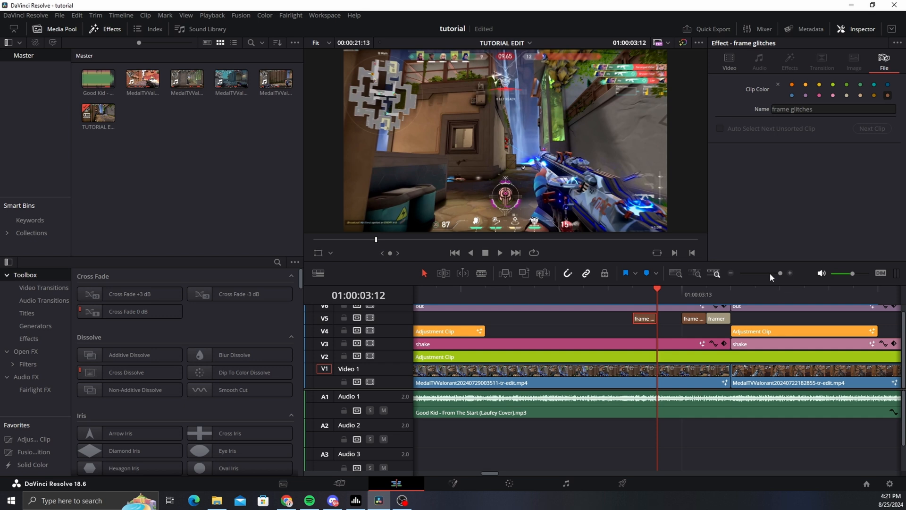
drag(769, 273, 780, 273)
key(shift+5)
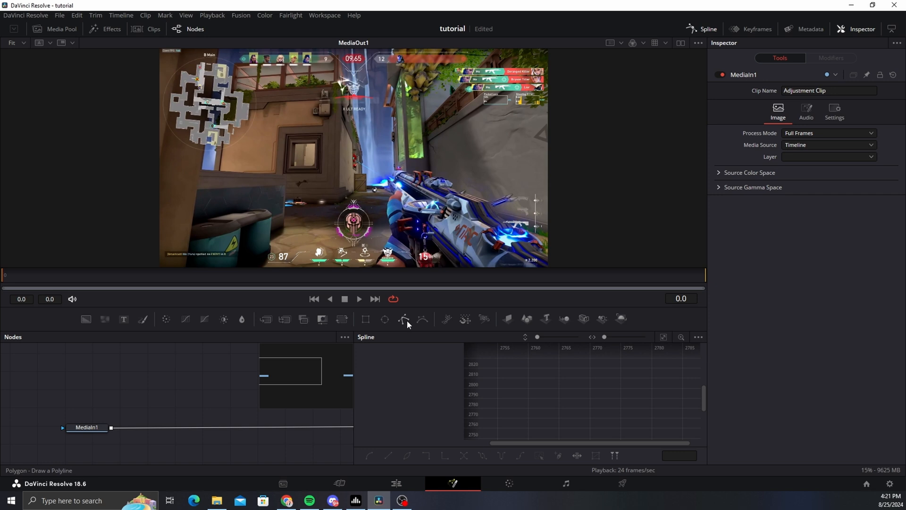
Step: Add a Polygon mask and trace a closed outline around the arm and gun, extending it past the frame's lower edge
drag(407, 320, 159, 371)
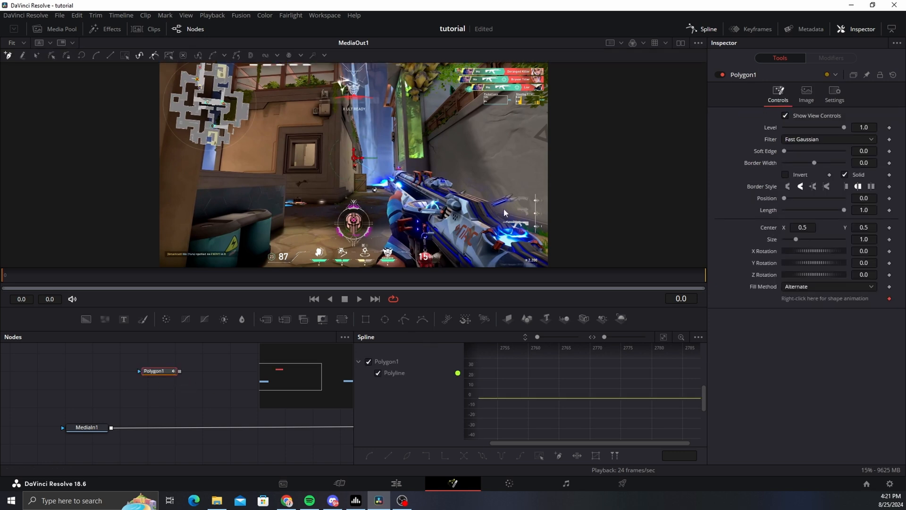
drag(401, 223, 420, 179)
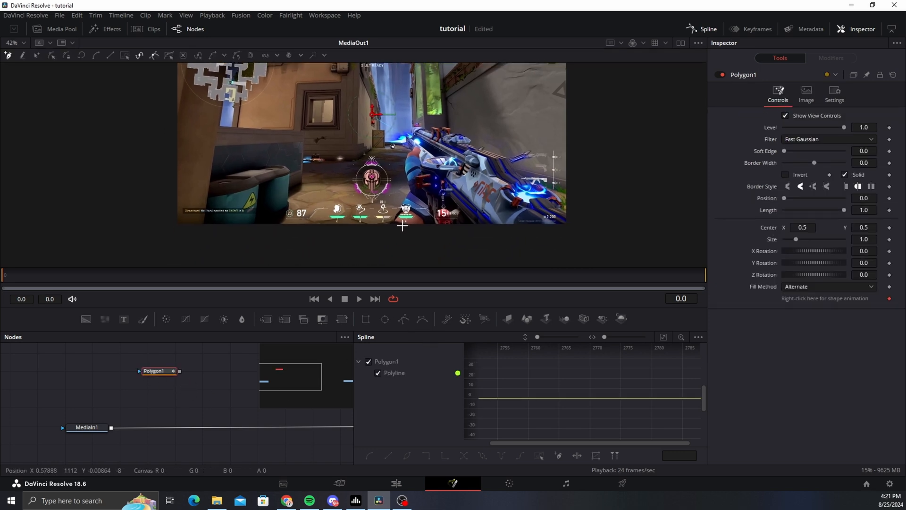
scroll(386, 229, up, 3)
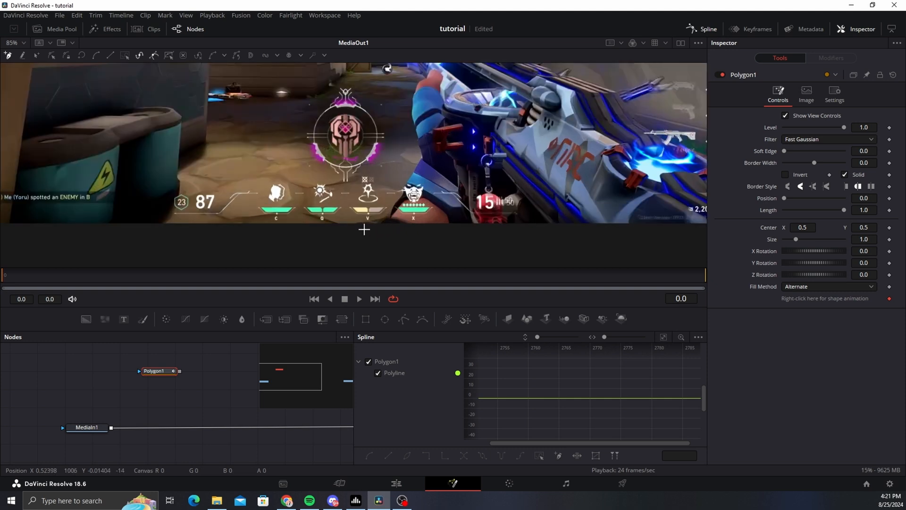
click(366, 229)
click(385, 217)
click(388, 199)
click(396, 194)
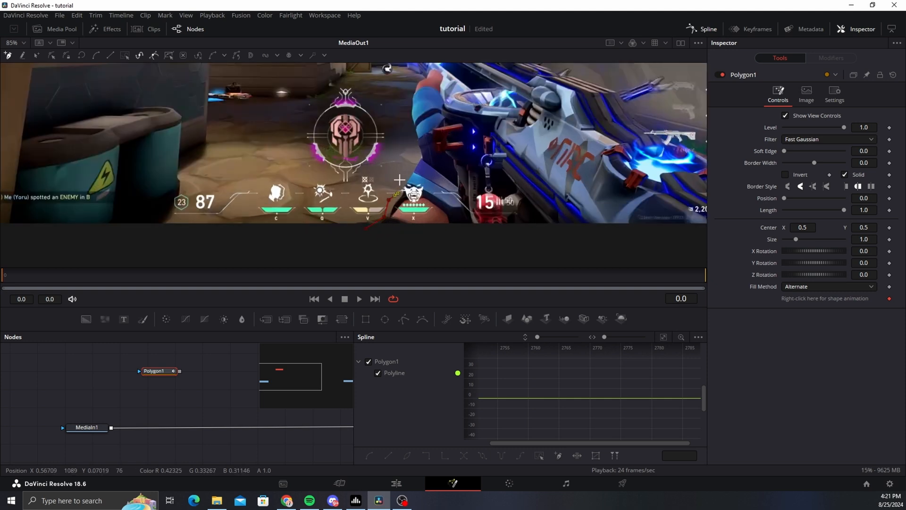
click(400, 179)
click(419, 158)
drag(416, 145, 400, 238)
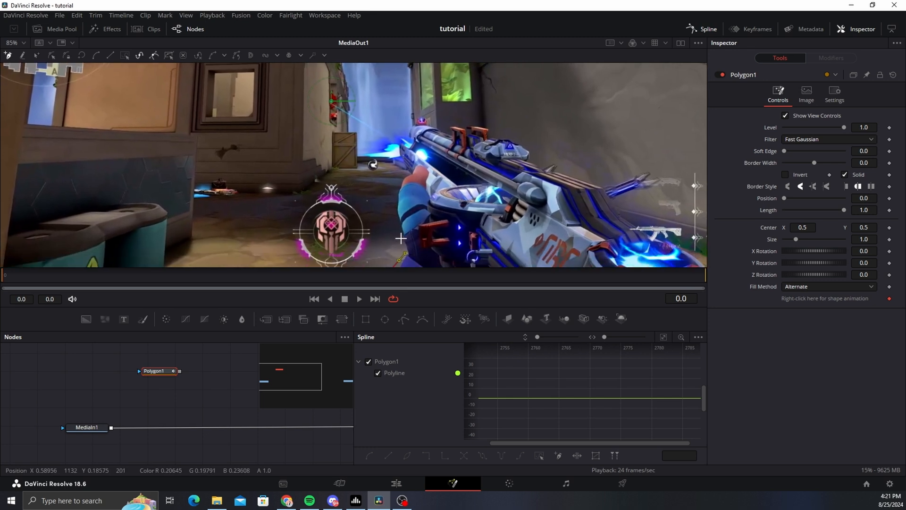
click(401, 238)
click(397, 179)
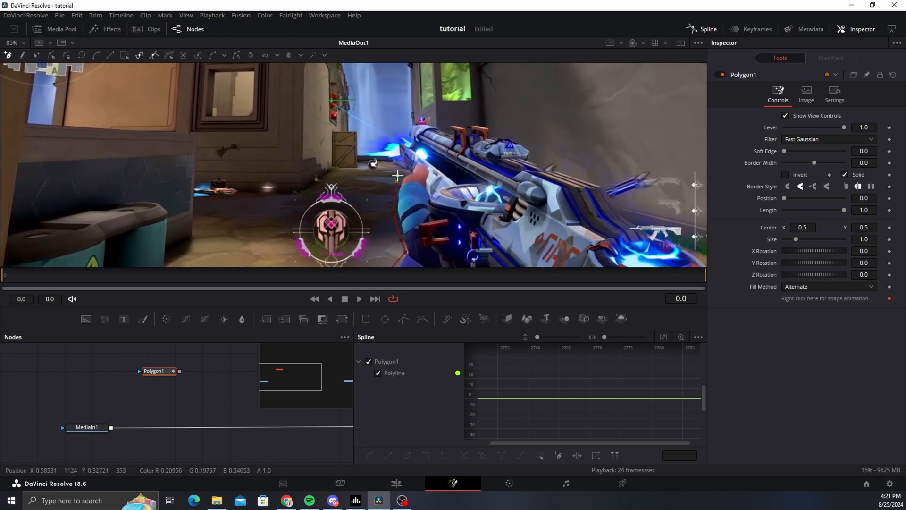
click(409, 174)
click(390, 164)
click(205, 173)
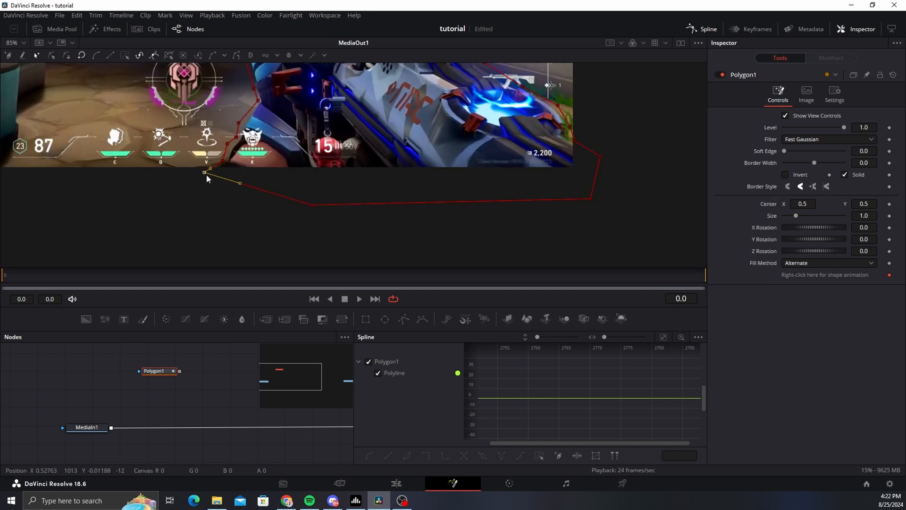
Step: Add a Background node, mask it with Polygon1, and merge it over MediaIn1
key(shift+space)
text(b)
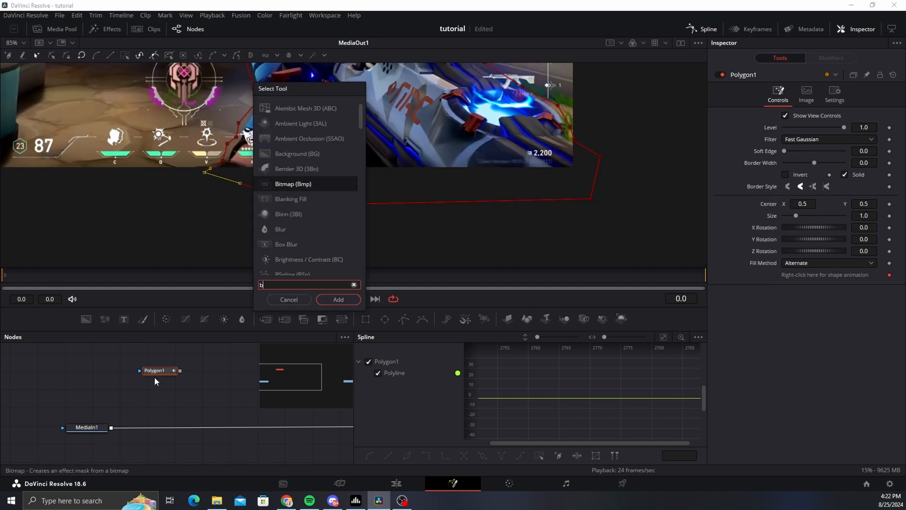
text(ack)
key(Return)
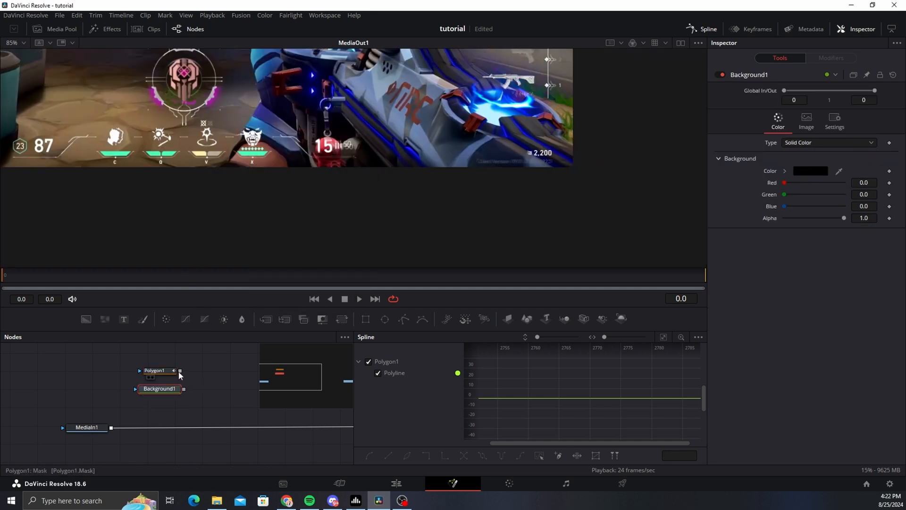
drag(180, 370, 142, 425)
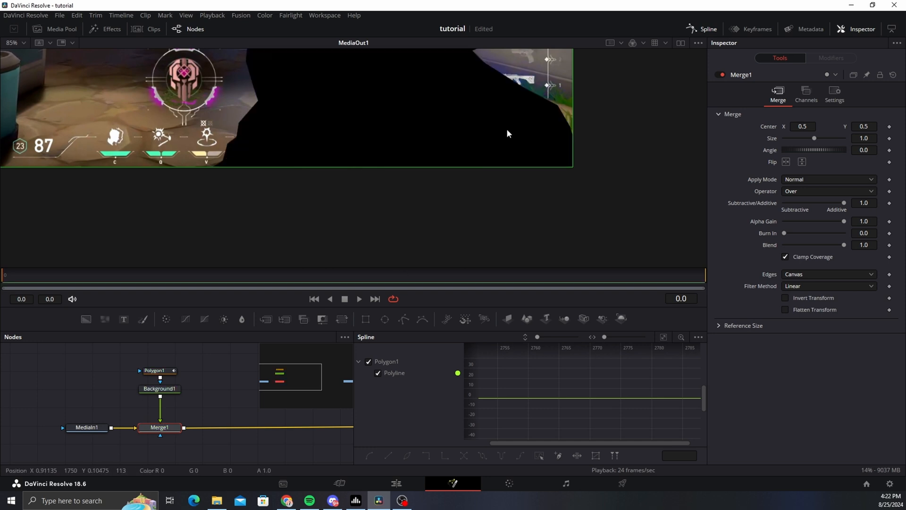
Step: Set Background1's colour to white (#ffffff)
scroll(519, 141, down, 3)
click(160, 390)
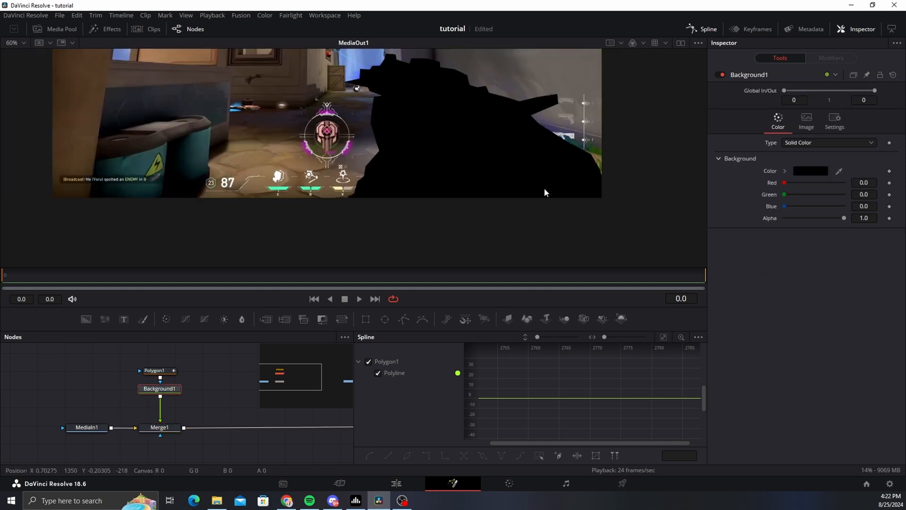
click(798, 171)
click(432, 305)
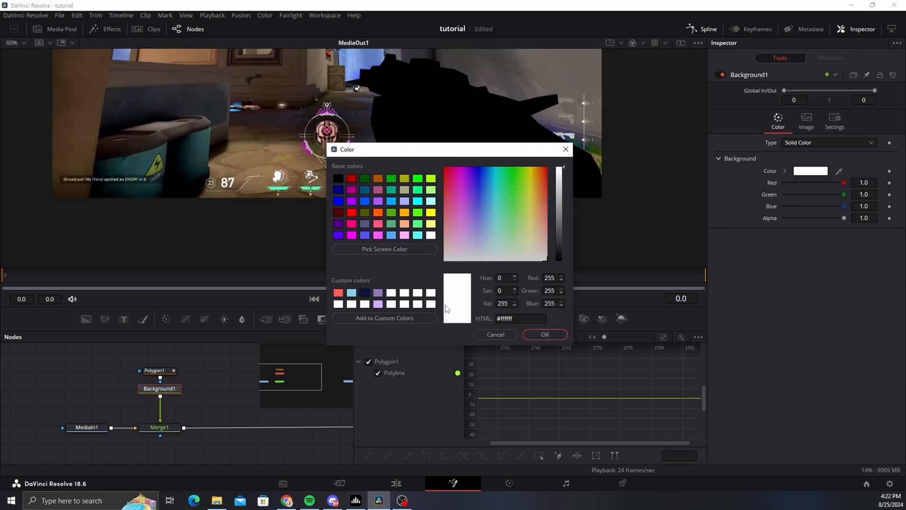
click(530, 335)
Step: Try a Soft Glow node after Merge1 and undo it
click(160, 429)
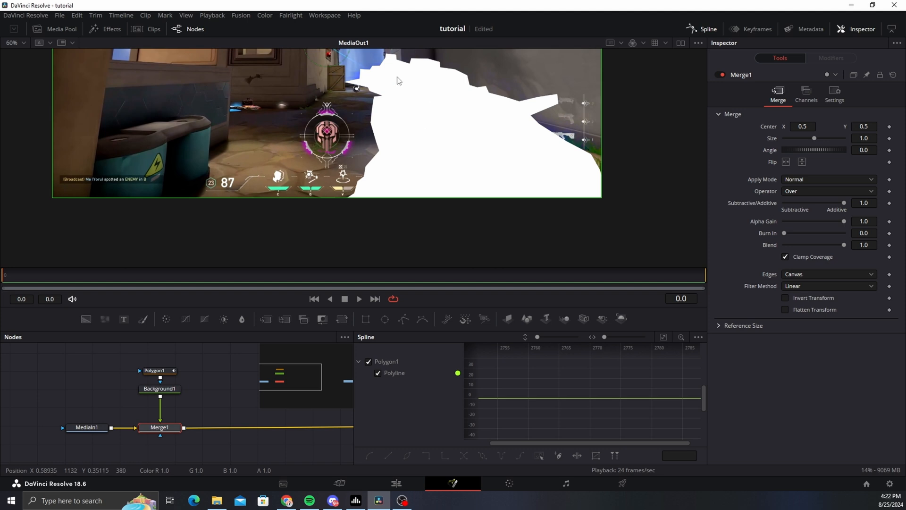
key(shift+space)
text(soft)
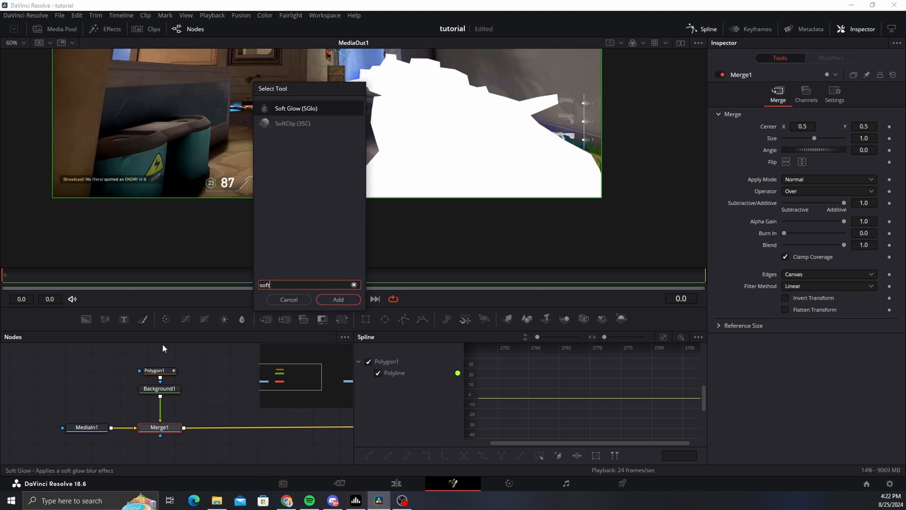
key(Return)
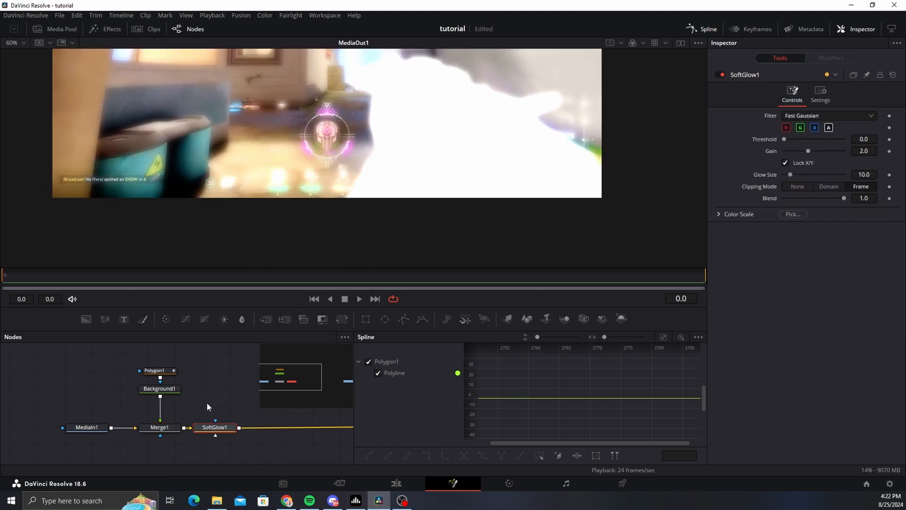
key(ctrl+z)
Step: Insert a Soft Glow node between Background1 and Merge1 so only the white gun silhouette glows
click(161, 390)
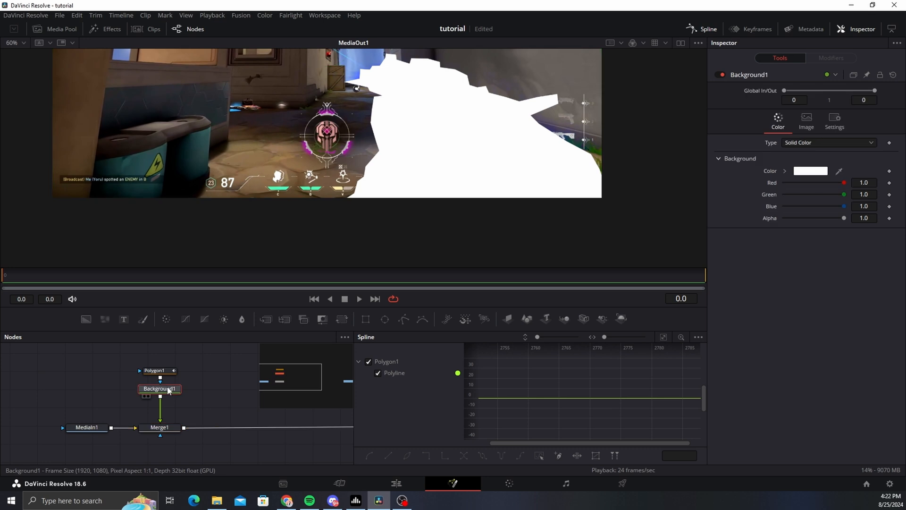
key(shift+space)
text(soft)
key(Return)
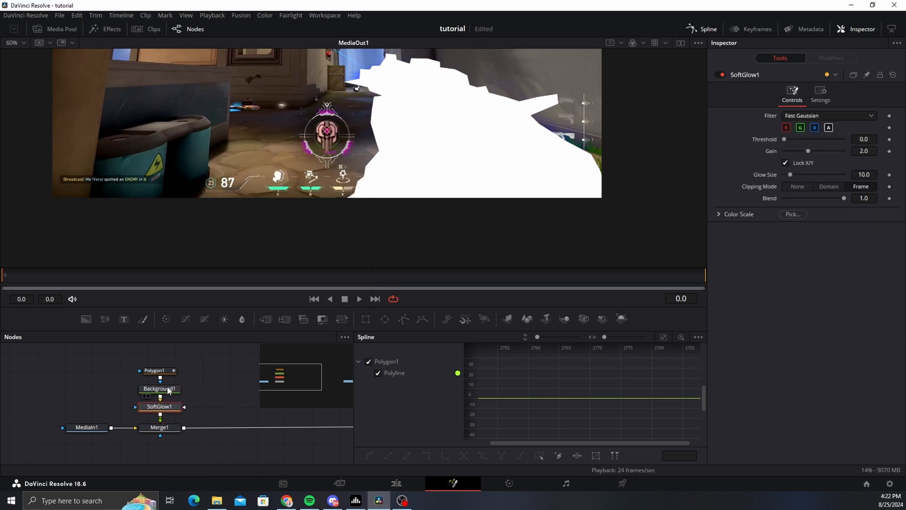
scroll(369, 209, down, 3)
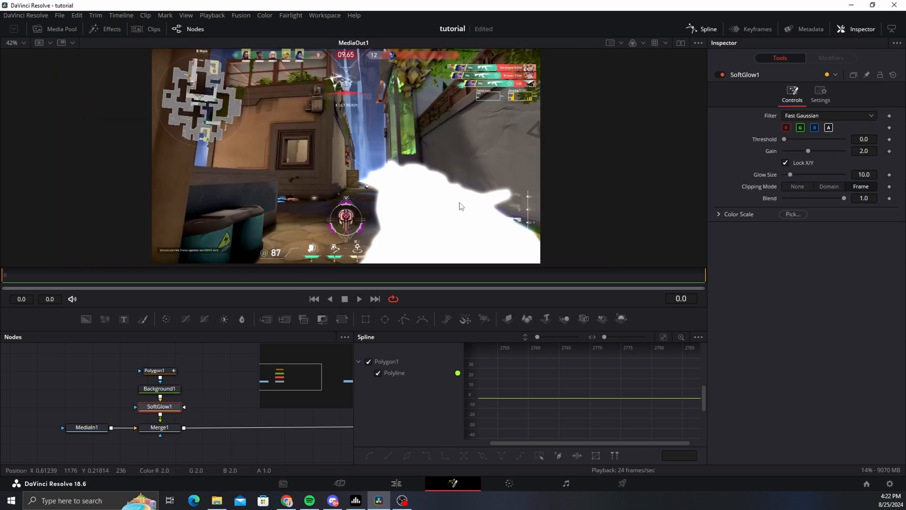
drag(482, 183, 504, 143)
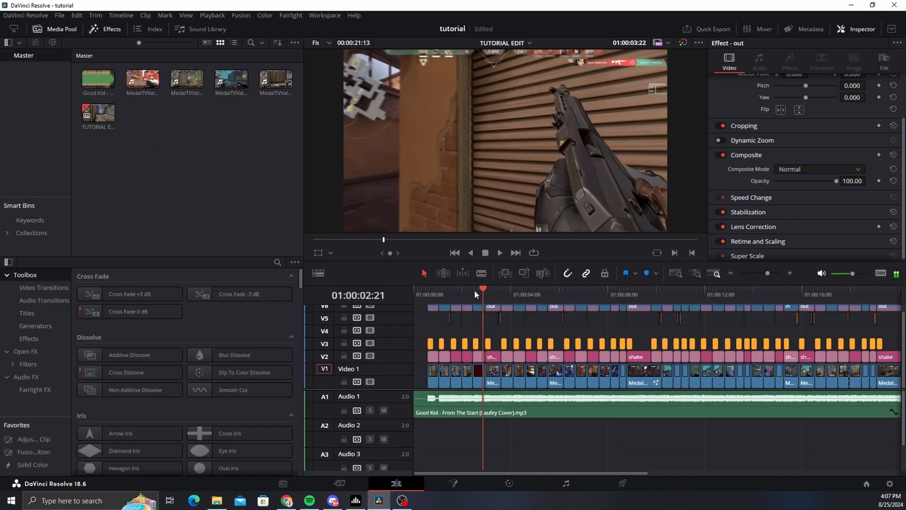
Step: Examine how the short effect clips on V5 are spaced relative to the cuts across the Edit page timeline
drag(475, 290, 439, 289)
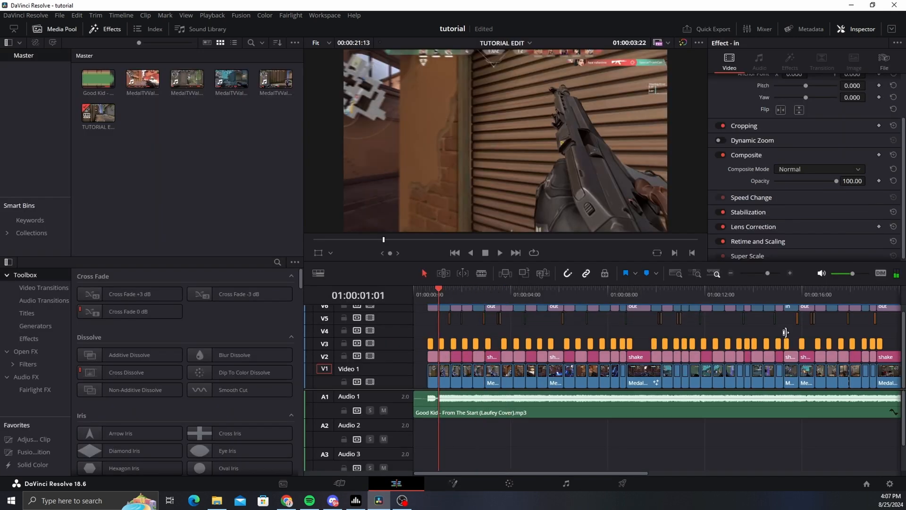
click(772, 274)
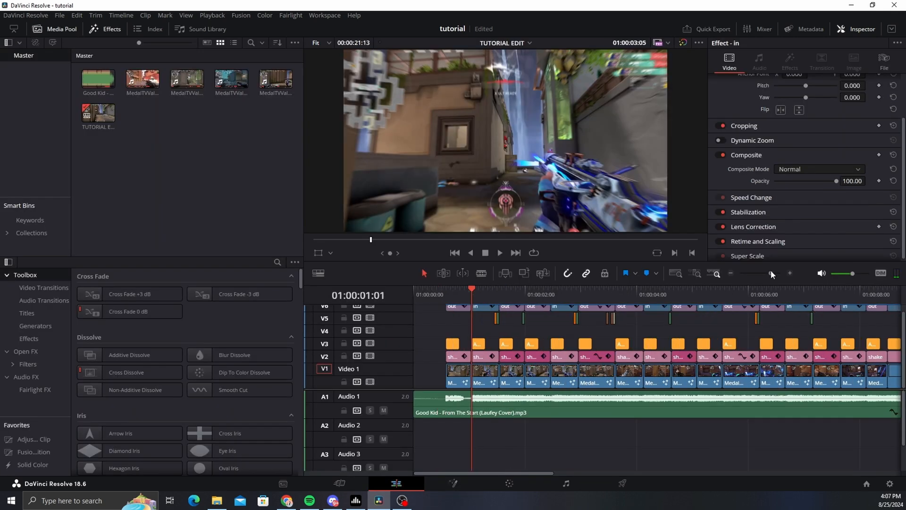
scroll(663, 326, right, 8)
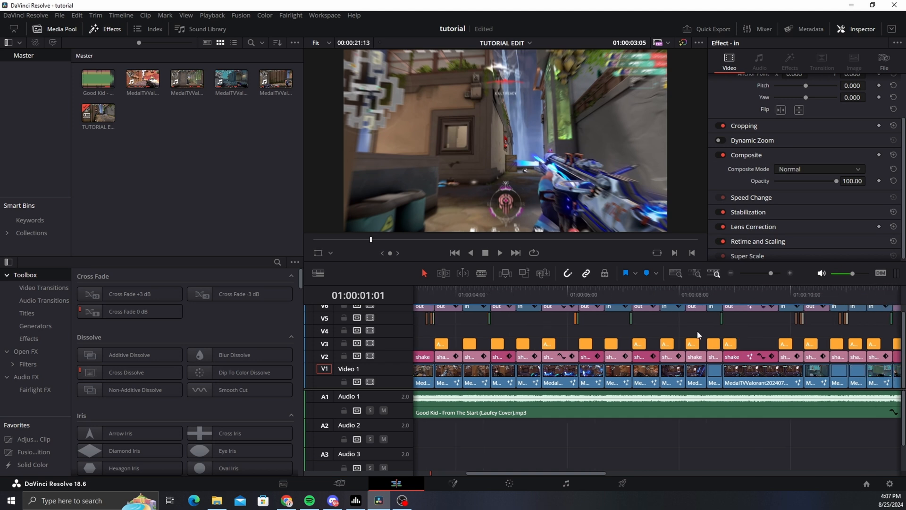
scroll(638, 331, right, 3)
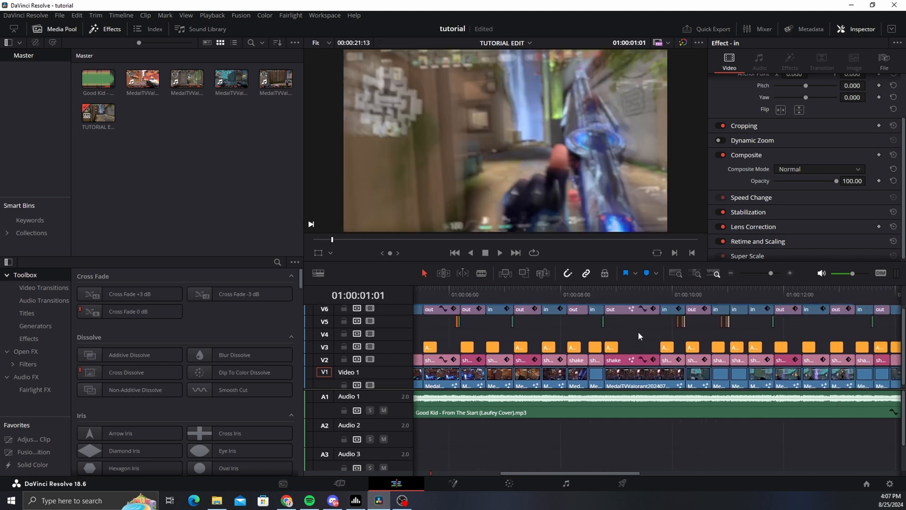
scroll(647, 336, left, 6)
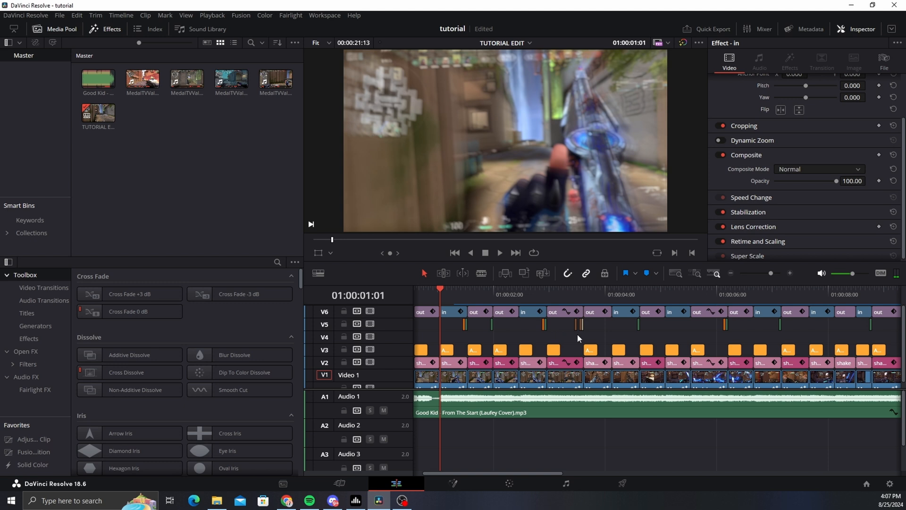
scroll(609, 334, left, 2)
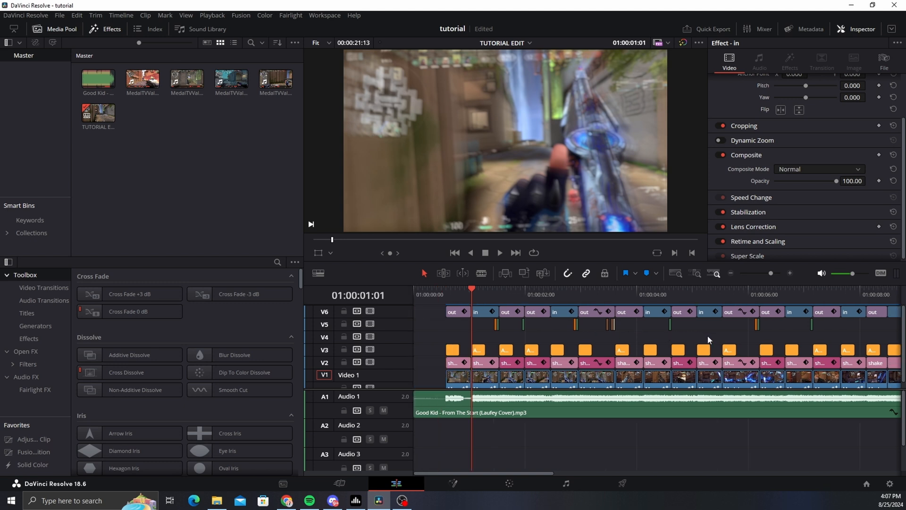
drag(771, 274, 777, 273)
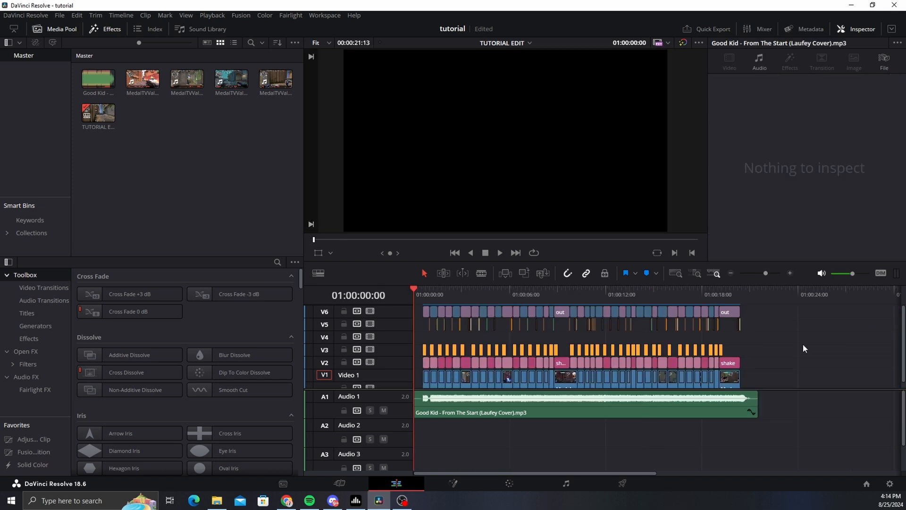
Step: Move all clips on V2 and V3 up one track and fill V2 with an adjustment clip spanning the whole montage
drag(803, 344, 420, 366)
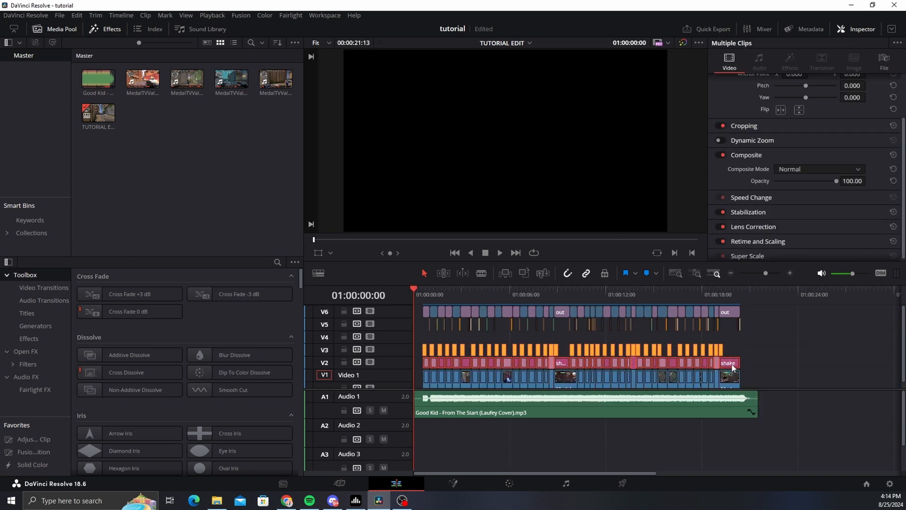
drag(733, 367, 733, 352)
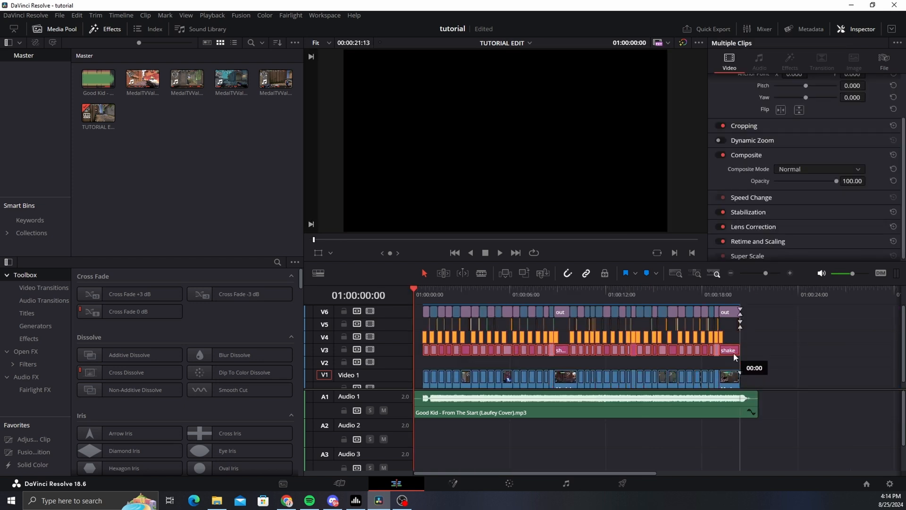
click(770, 359)
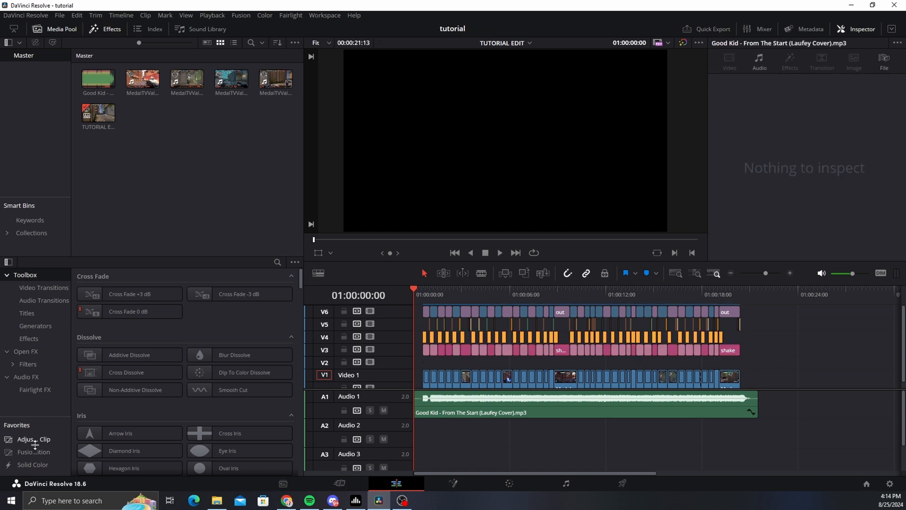
drag(35, 444, 426, 365)
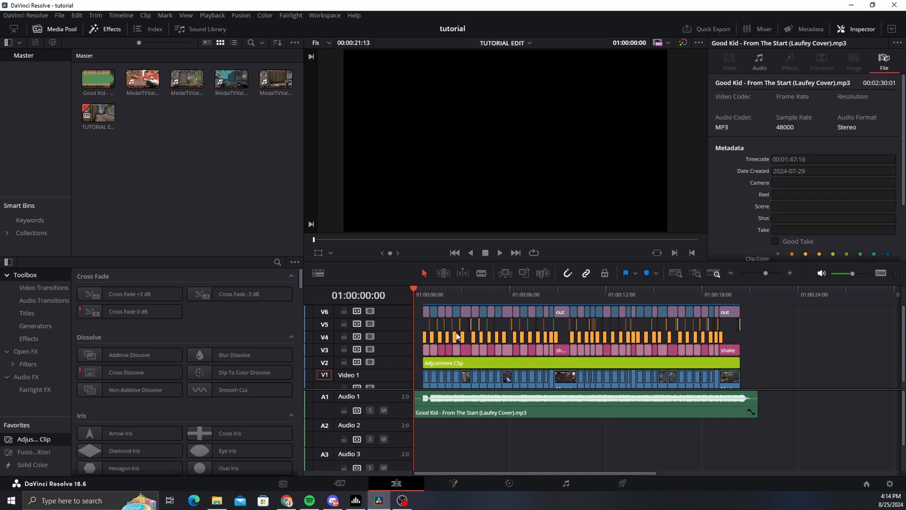
Step: Open the V2 adjustment clip's grade on the Color page and go to a gameplay frame around 01:00:03:07
click(512, 483)
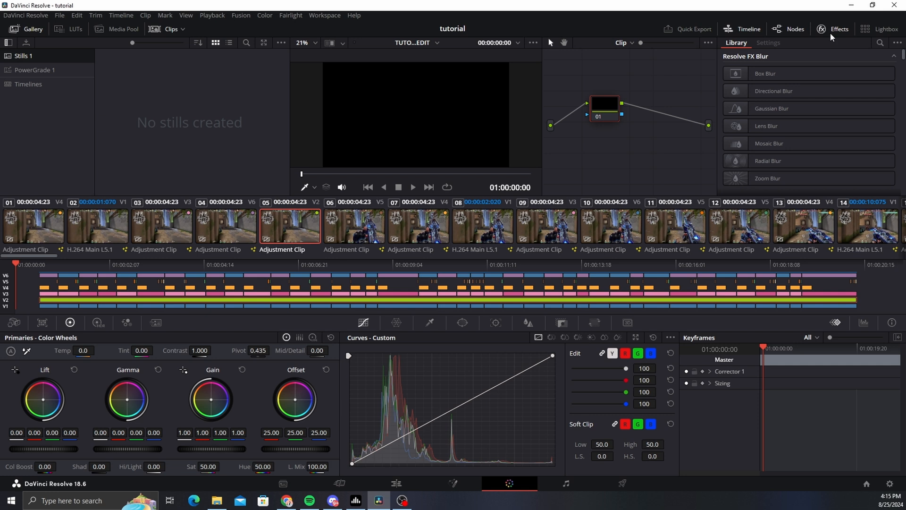
drag(18, 268, 151, 267)
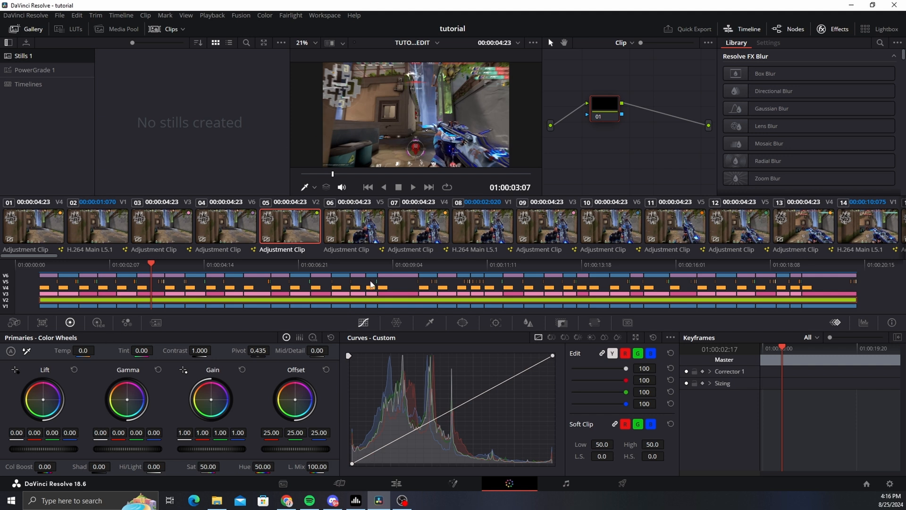
Step: Try extreme values such as shadows -100 and highlights 100 on the adjustment clip, and reset all primaries adjustments
drag(99, 466, 57, 467)
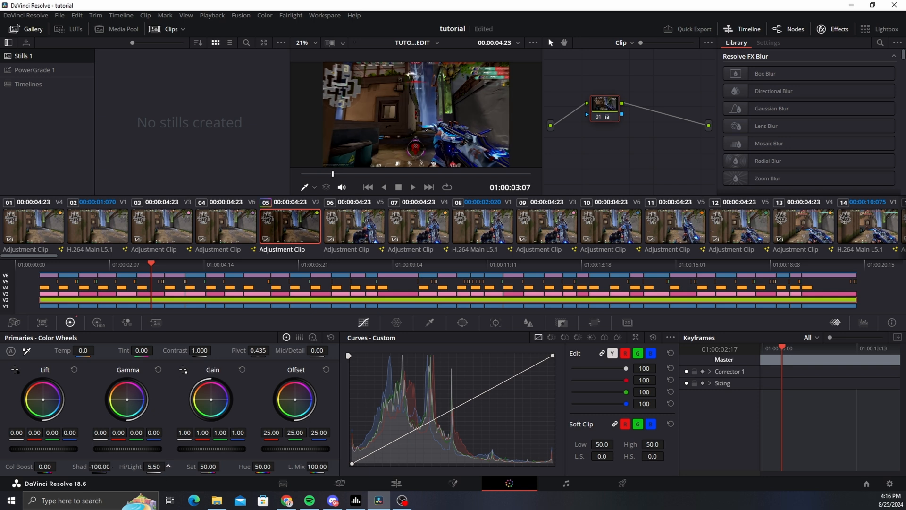
drag(168, 466, 170, 468)
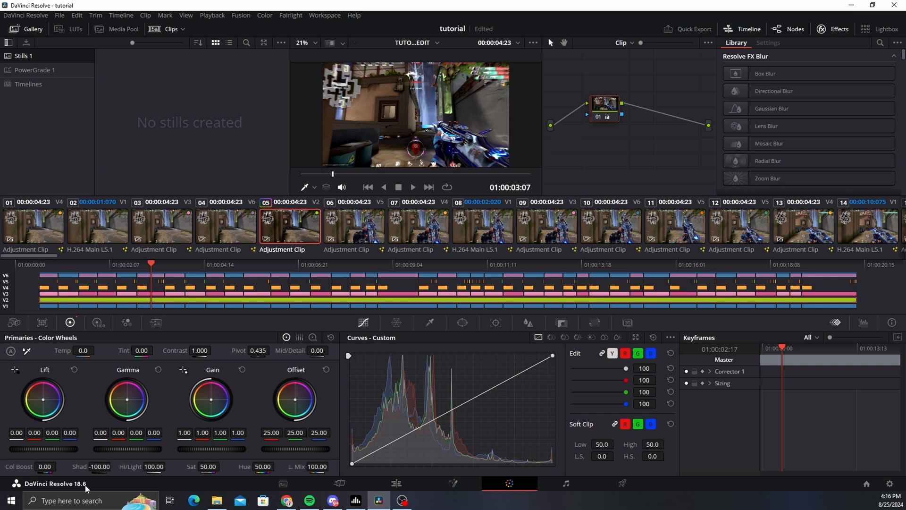
mouse_move(97, 467)
mouse_down()
mouse_move(156, 467)
mouse_move(101, 467)
mouse_up()
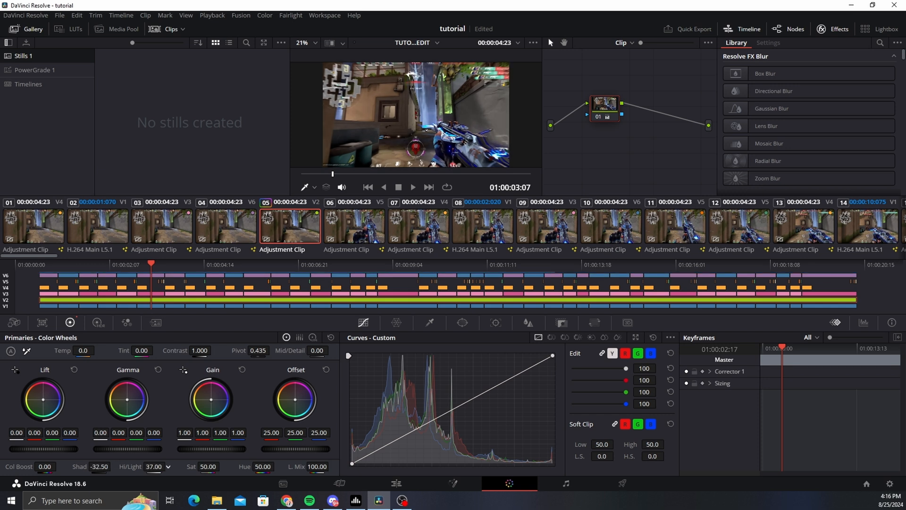
click(331, 337)
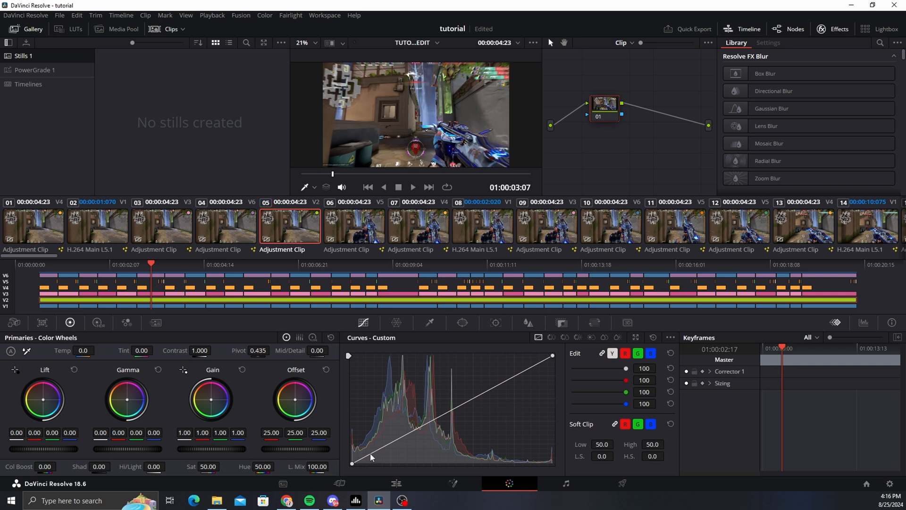
Step: Shape the custom curve into a slight S with points near both ends, and set color boost to 10 and saturation to 55
mouse_move(371, 454)
mouse_down()
mouse_move(395, 447)
mouse_move(517, 462)
mouse_move(356, 462)
mouse_move(442, 461)
mouse_move(439, 426)
mouse_move(440, 452)
mouse_move(371, 462)
mouse_up()
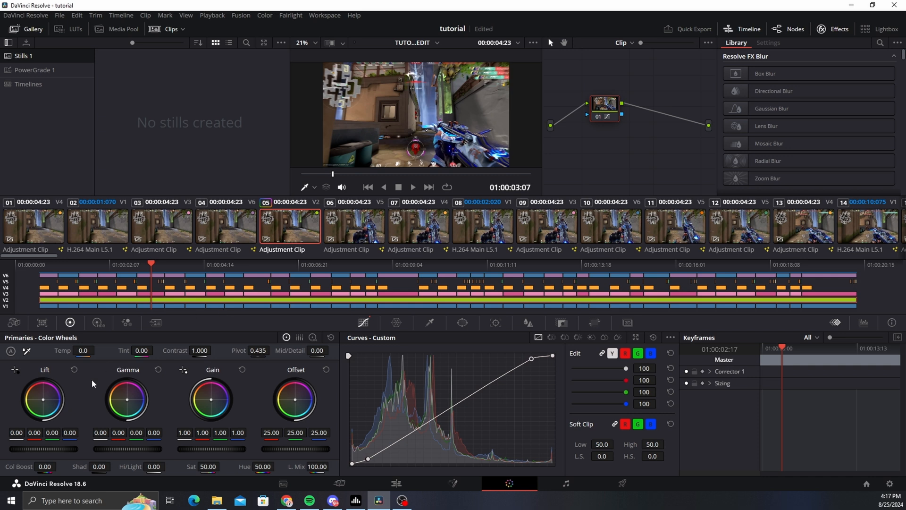
click(45, 466)
text(10)
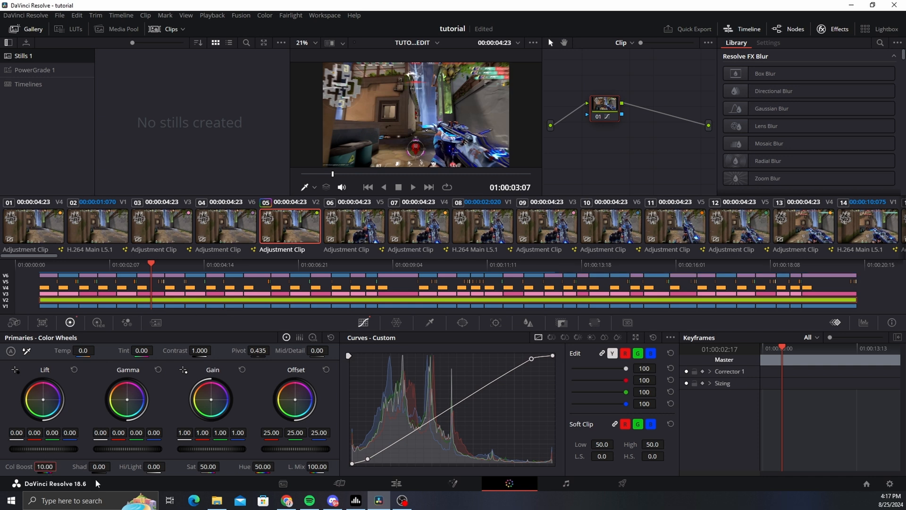
key(Return)
click(208, 466)
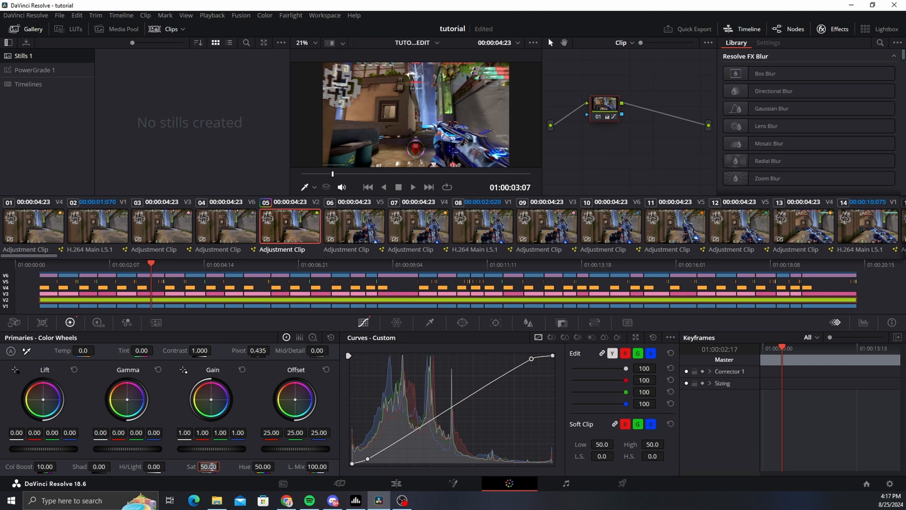
text(55)
drag(532, 364, 547, 359)
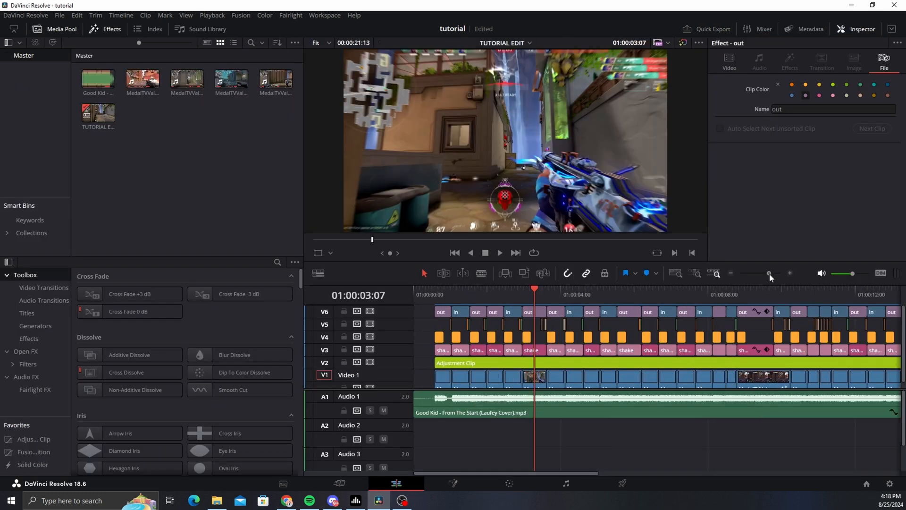
Step: Review the color grade on the Edit page by playing back the opening of the montage
drag(769, 273, 771, 275)
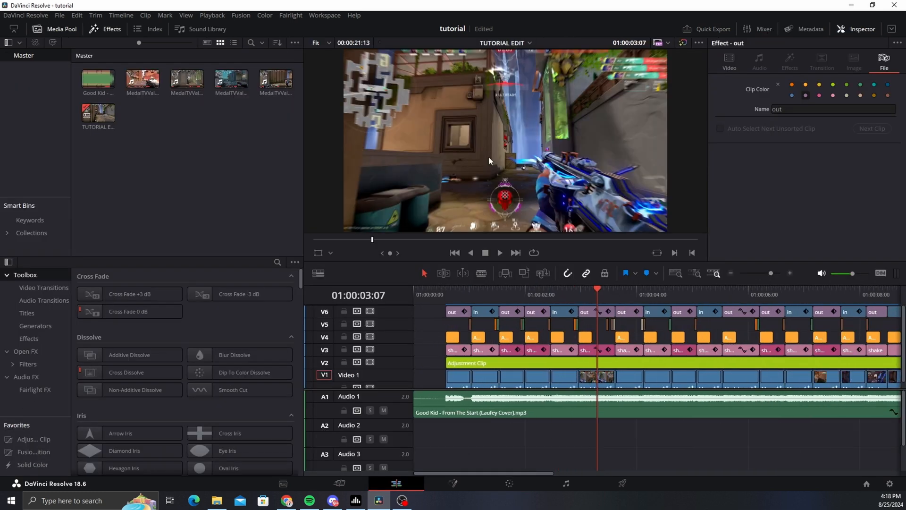
click(447, 296)
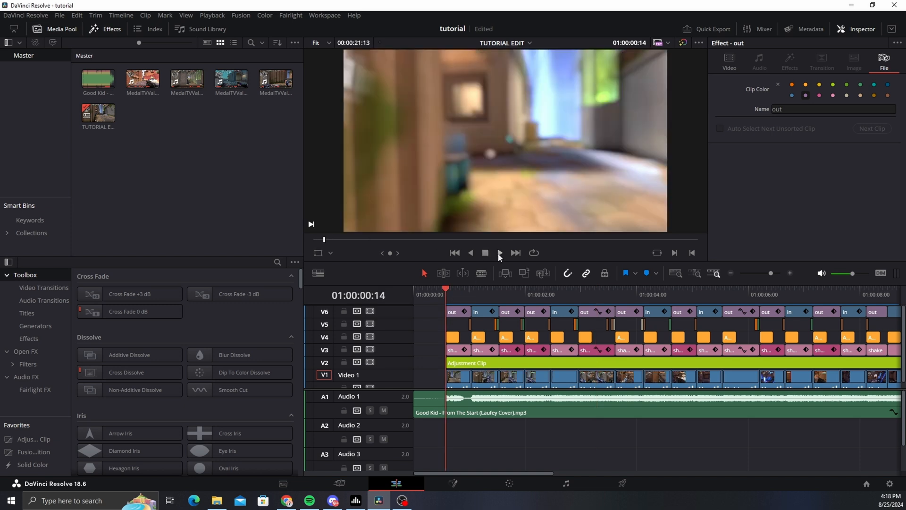
click(487, 255)
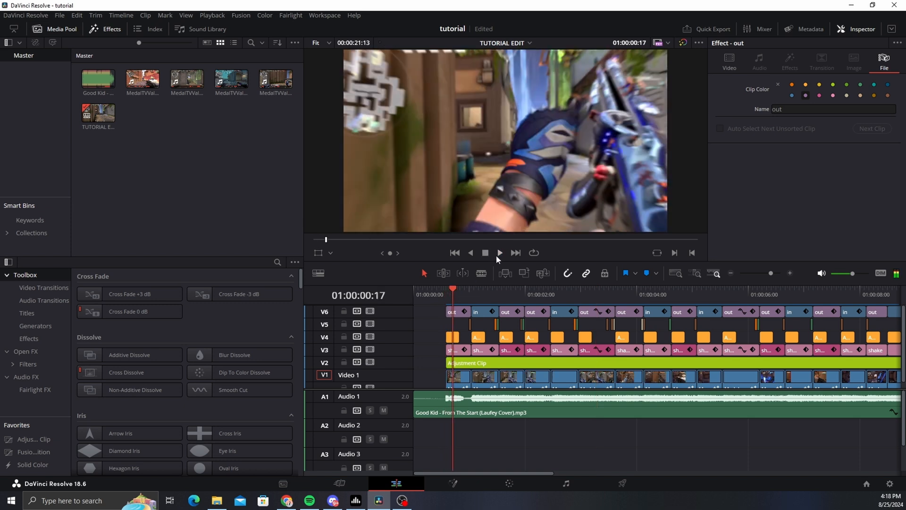
click(456, 293)
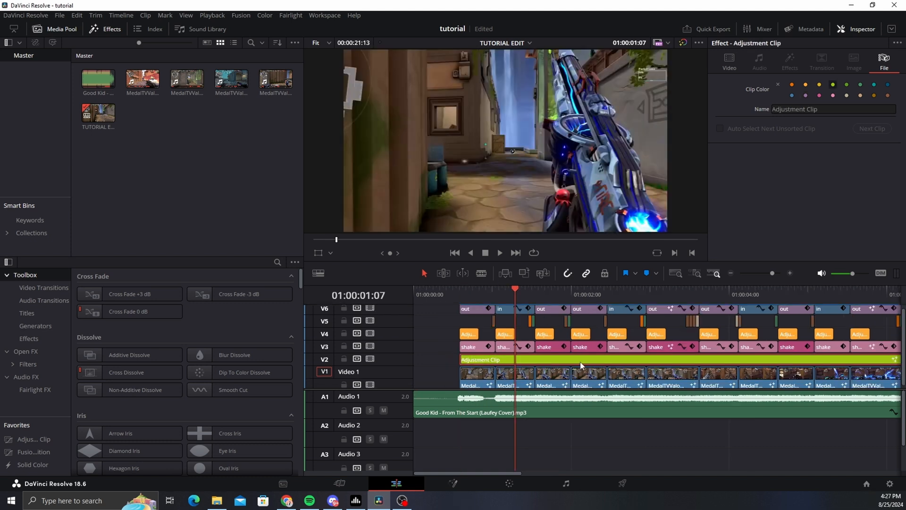
Step: Open the V2 adjustment clip in Fusion and add an ml_FastChroma node after MediaIn1 with a size of about 1.009
right_click(581, 365)
click(604, 307)
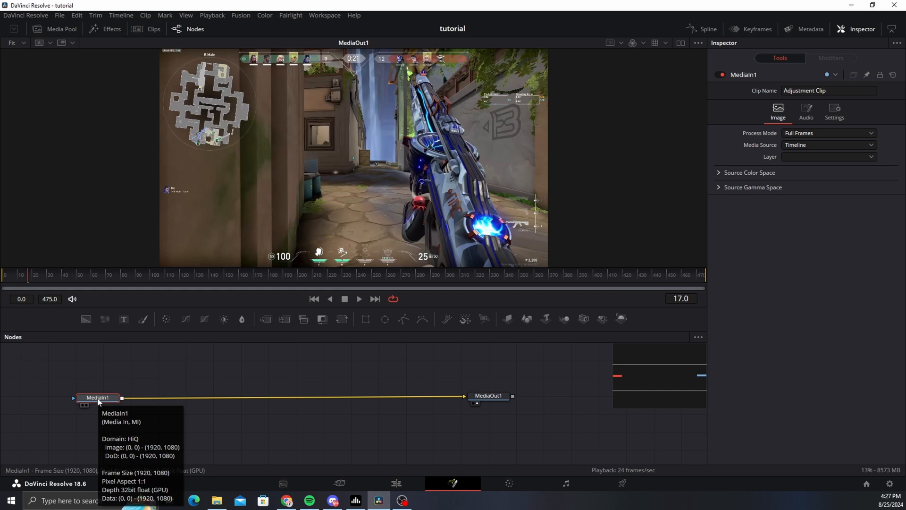
key(shift+space)
text(fast)
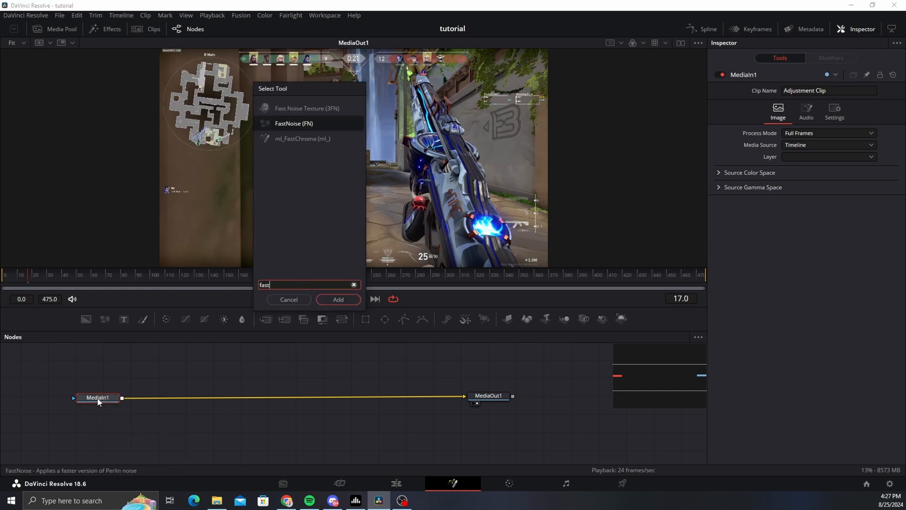
key(Down)
key(Return)
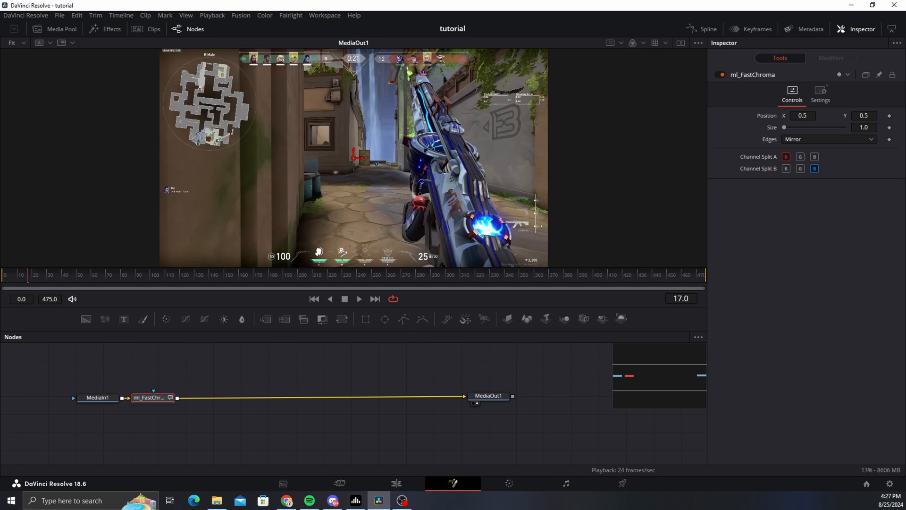
drag(824, 132, 892, 137)
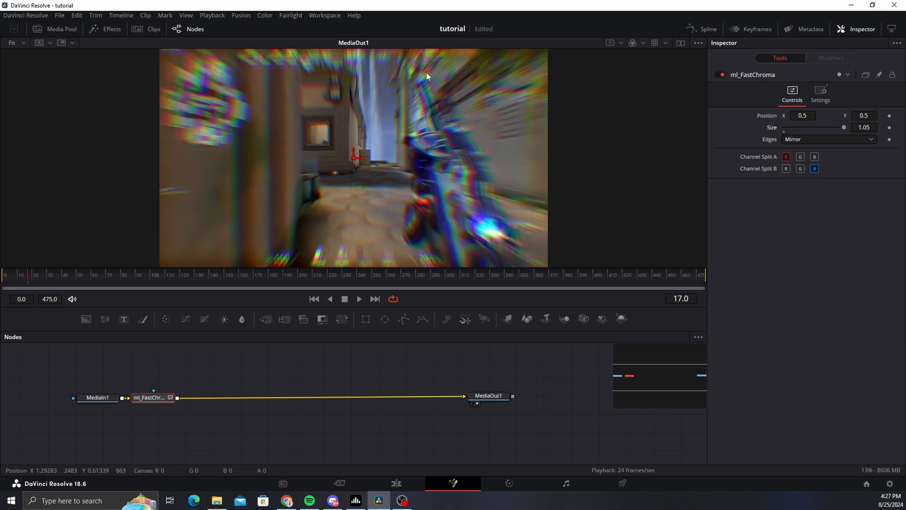
drag(845, 131, 795, 129)
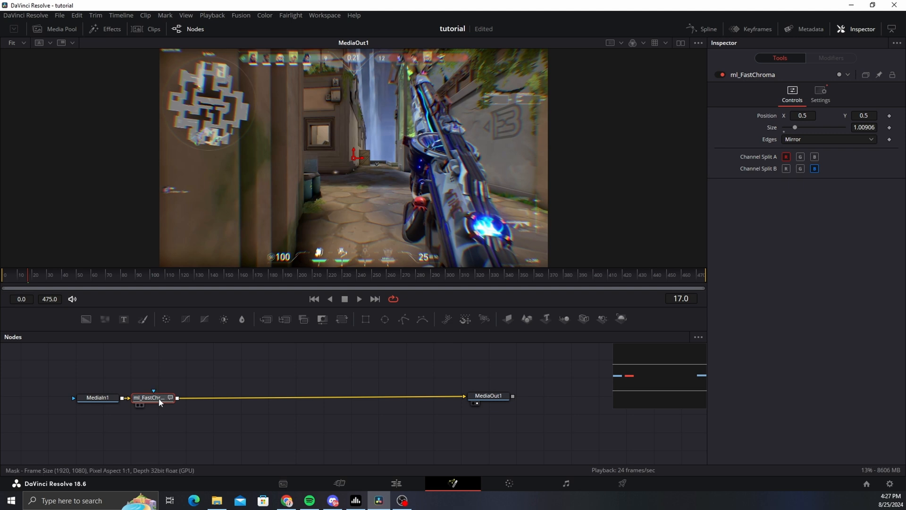
Step: Space the MediaIn1 and ml_FastChroma nodes further apart and select MediaIn1
drag(168, 404, 208, 406)
click(99, 400)
key(shift+space)
text(glow)
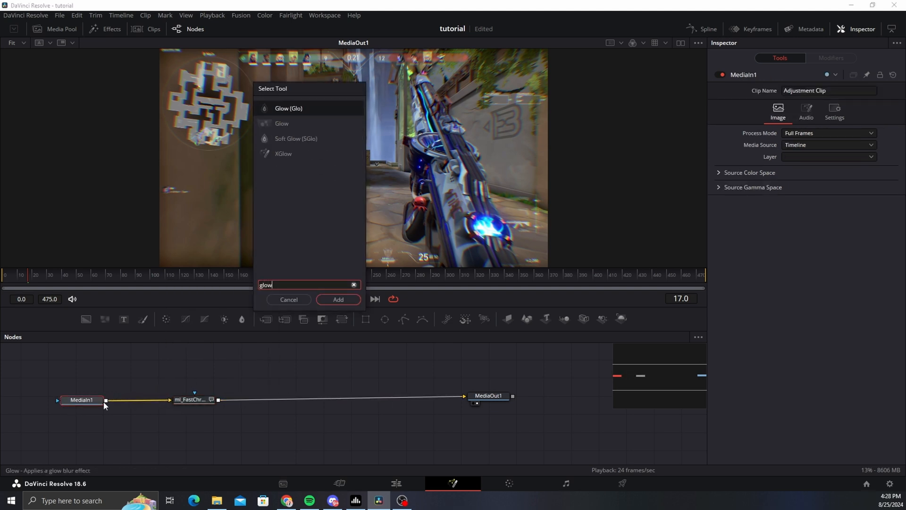
key(Return)
key(ctrl+z)
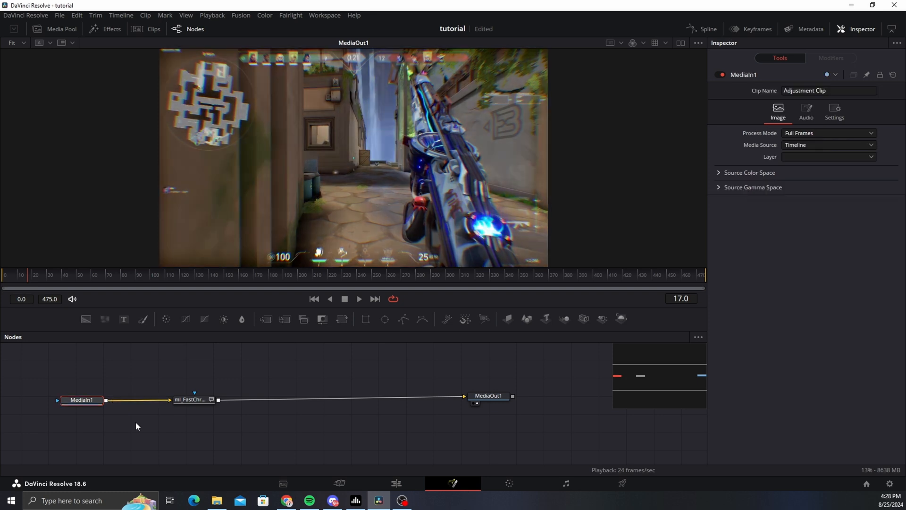
Step: Insert the plain Glow node, not Glow (Glo), between MediaIn1 and ml_FastChroma and set its shine threshold to 0.85
key(shift+space)
key(Down)
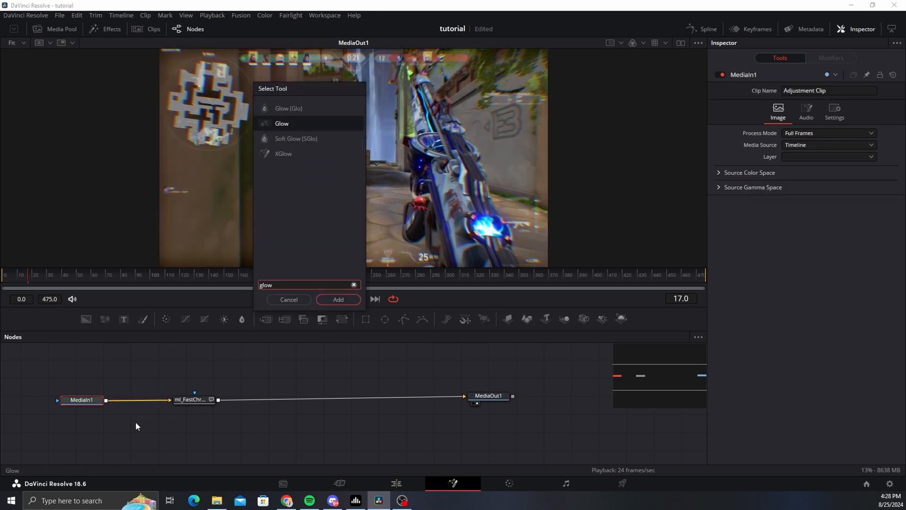
key(Return)
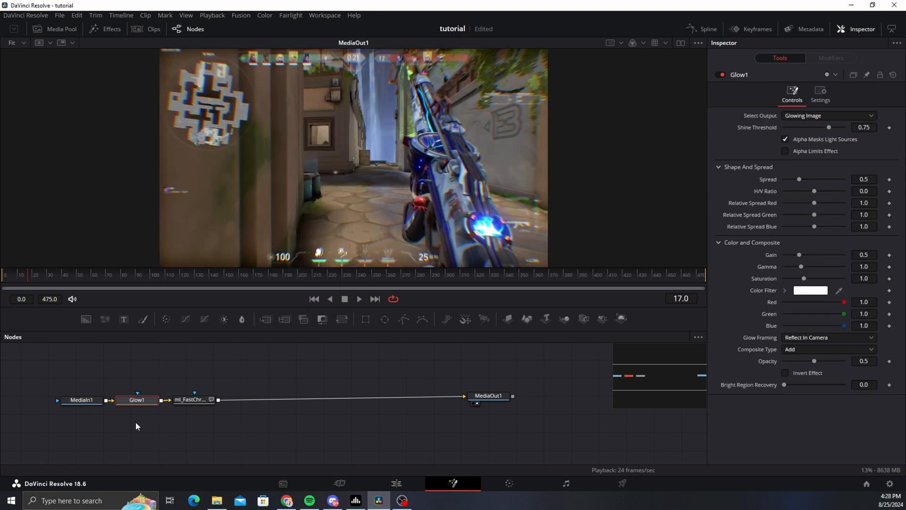
mouse_move(830, 124)
mouse_down()
mouse_move(778, 123)
mouse_move(855, 125)
mouse_move(771, 122)
mouse_move(894, 134)
mouse_move(831, 140)
mouse_move(836, 134)
mouse_up()
Step: Try extreme gain values up to 2.0 on Glow1 and undo the gain changes
drag(799, 254, 698, 266)
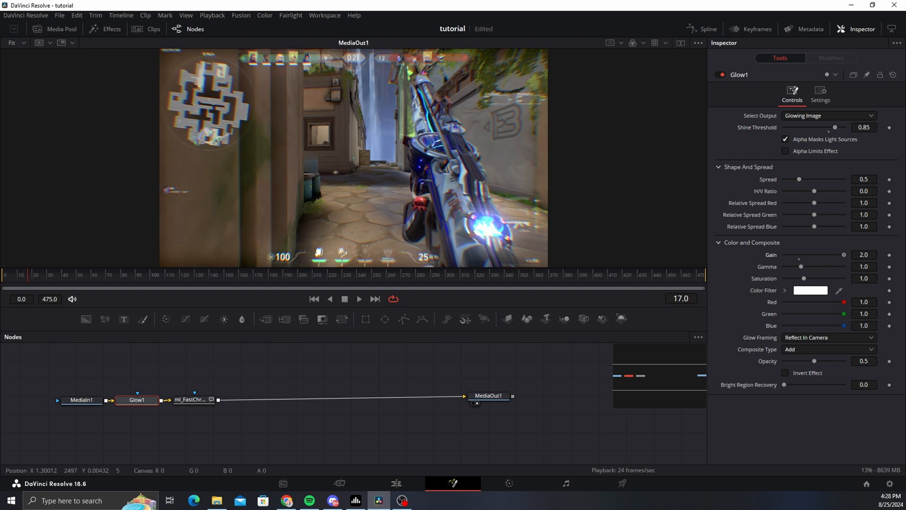
drag(784, 255, 880, 257)
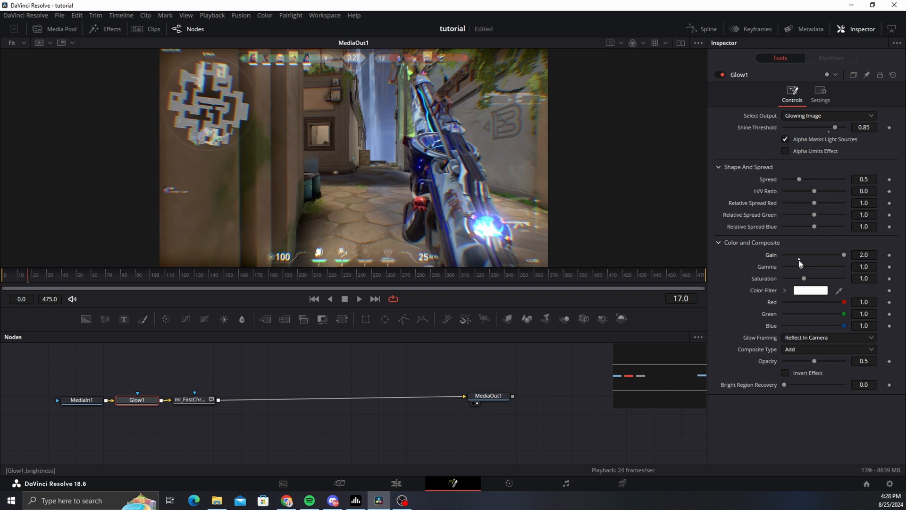
key(ctrl+z)
key(ctrl+z)
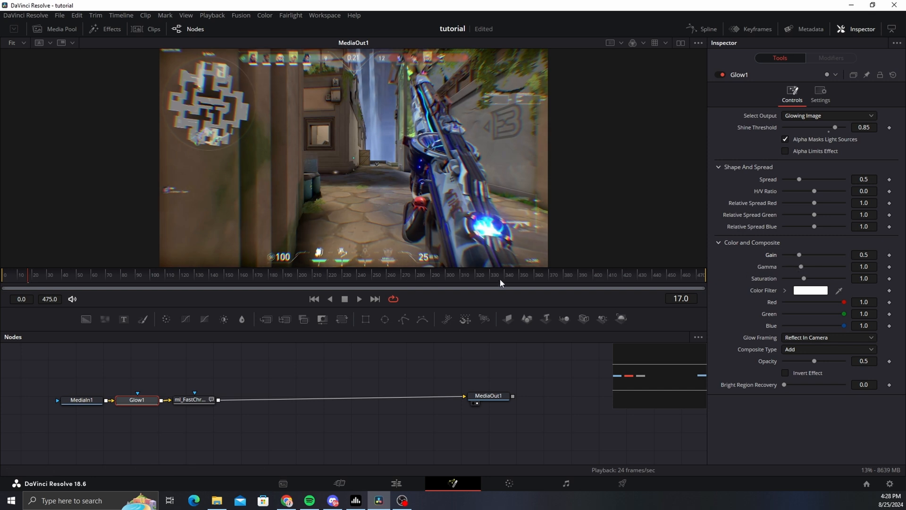
Step: Add a Vignette node after ml_FastChroma with a size of 1.0
click(191, 400)
key(shift+space)
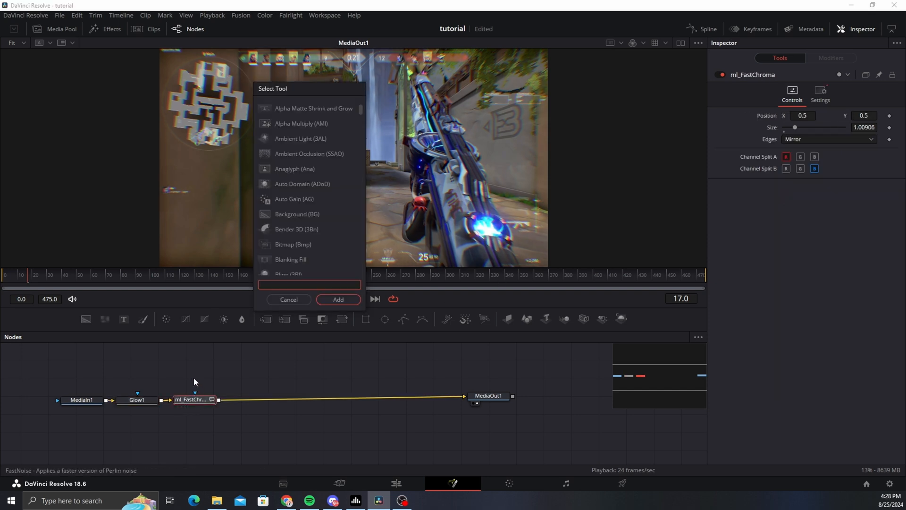
text(vig)
key(Return)
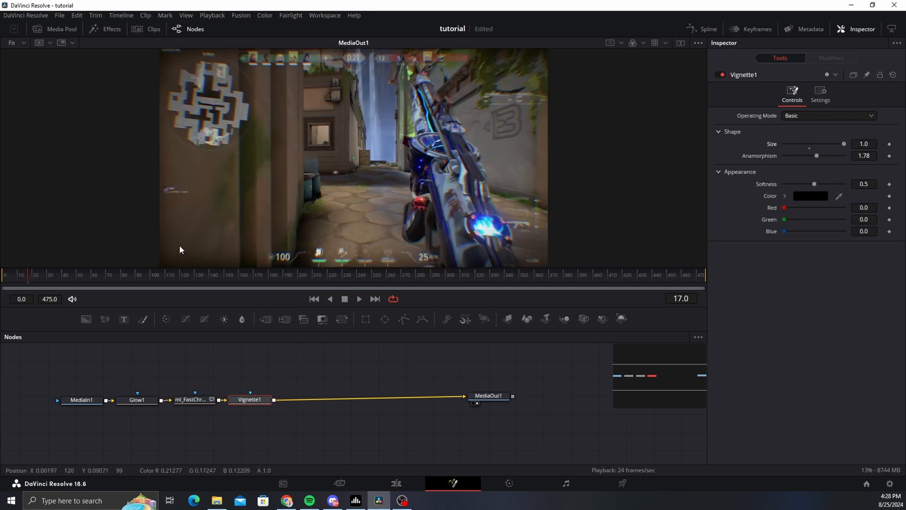
Step: Return to the Edit page and examine the grade, glow, chroma and one-frame effects across the montage
click(396, 483)
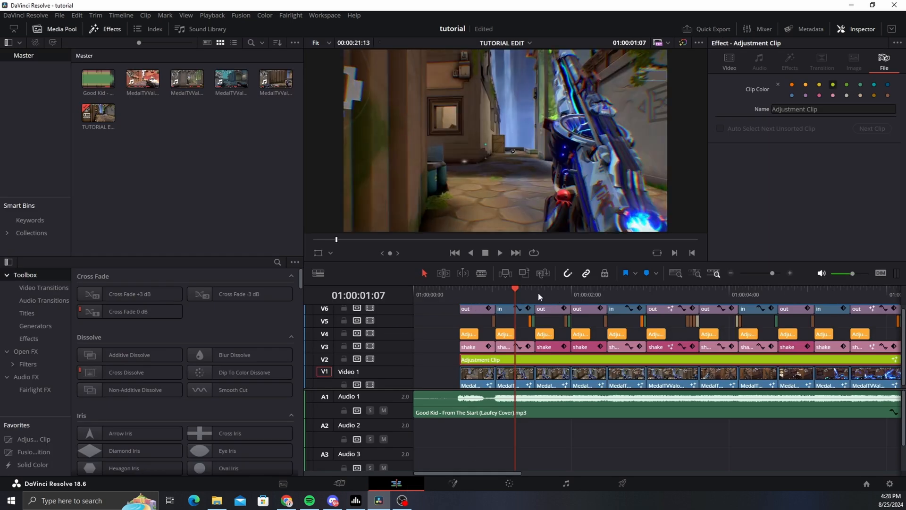
drag(488, 290, 759, 279)
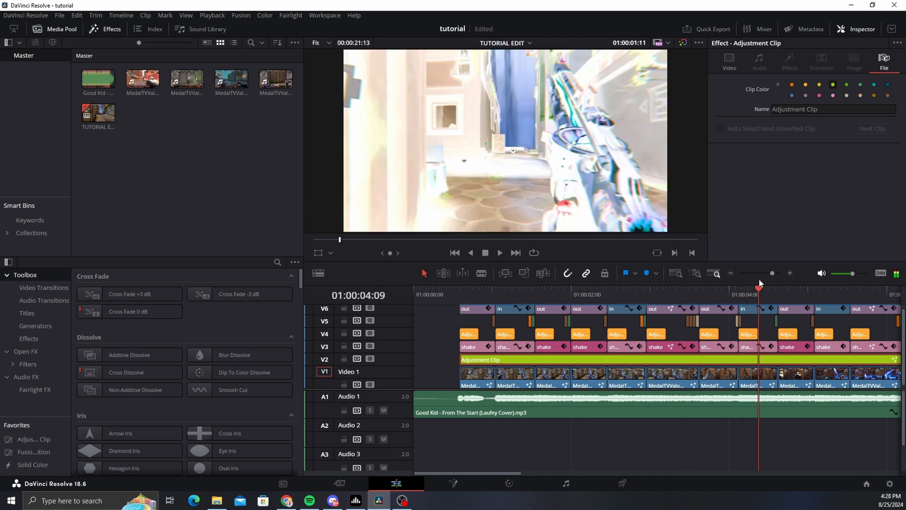
scroll(770, 268, down, 3)
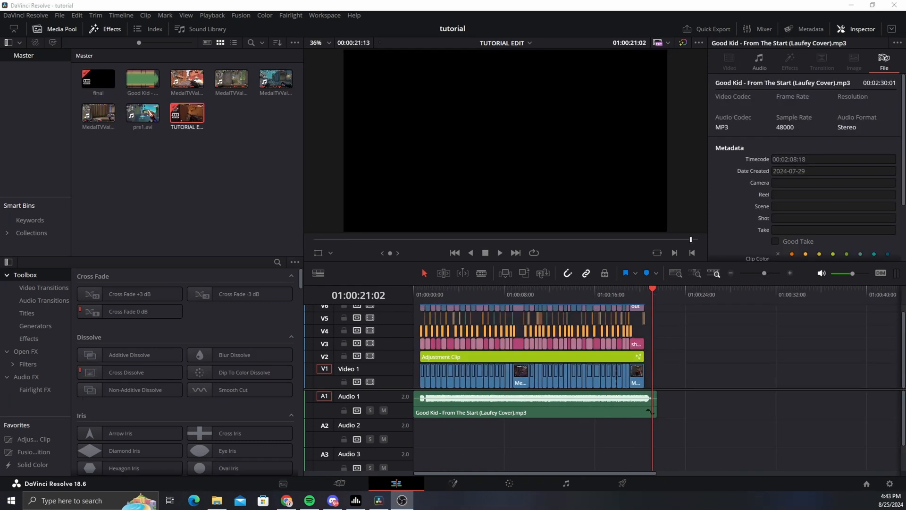
drag(580, 290, 403, 298)
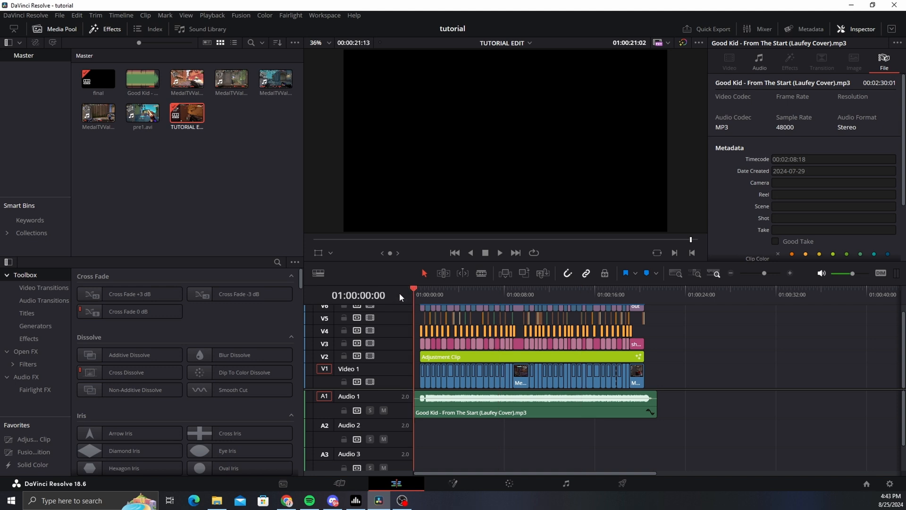
scroll(772, 273, up, 3)
click(531, 298)
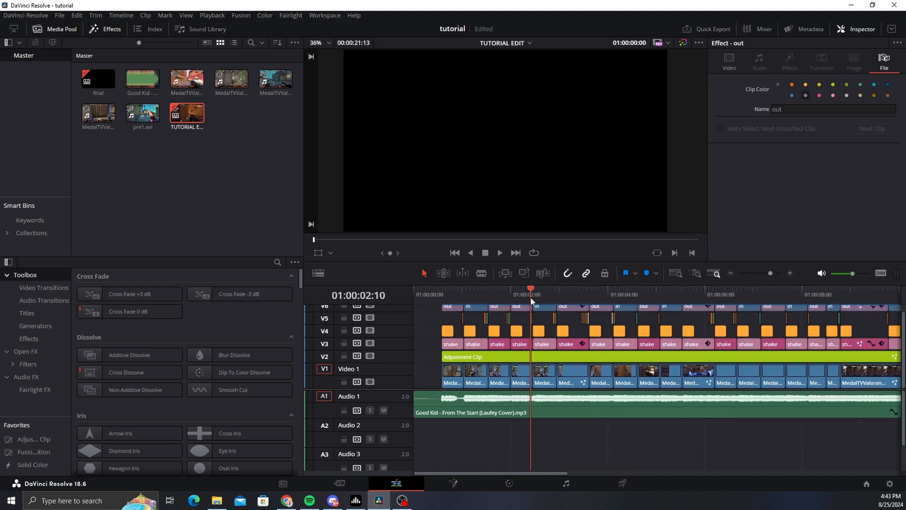
drag(531, 300, 583, 303)
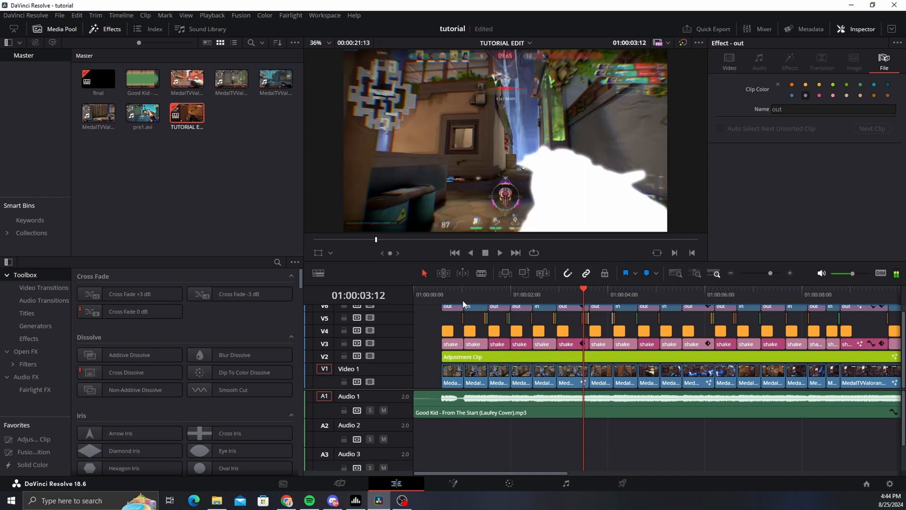
click(461, 295)
drag(771, 278, 766, 278)
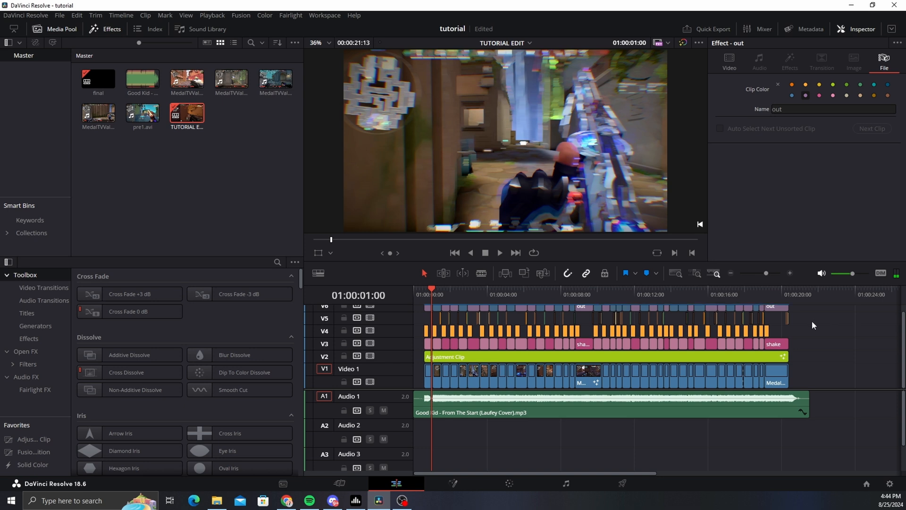
drag(812, 321, 391, 313)
drag(772, 273, 779, 274)
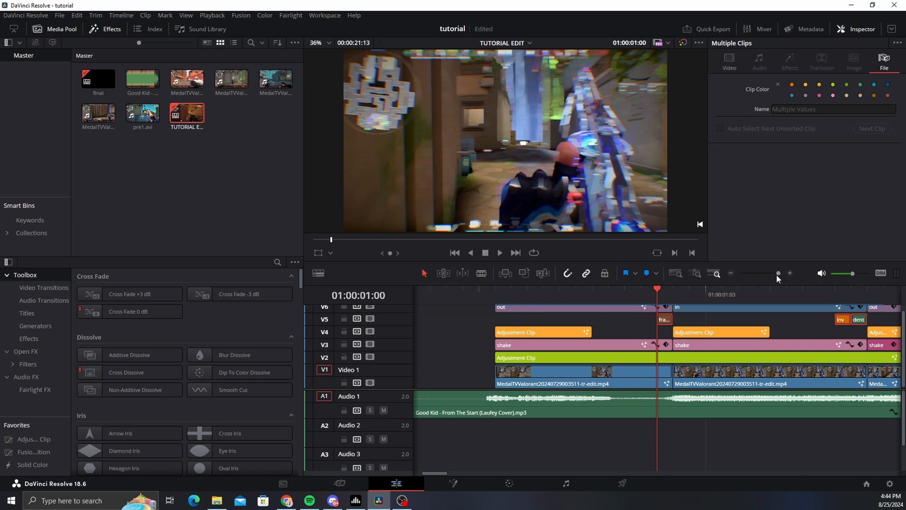
drag(777, 274, 774, 274)
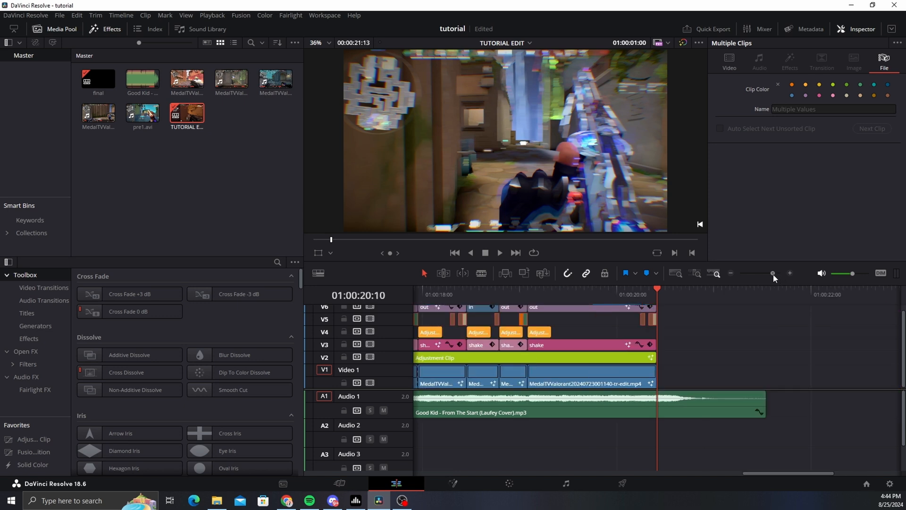
drag(643, 296, 377, 308)
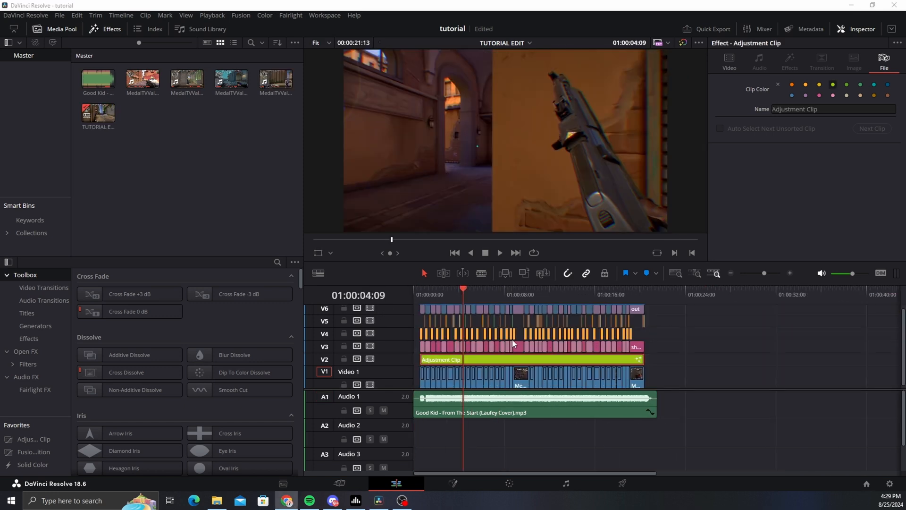
Step: Switch to the Deliver page and set the export format of pre1 to AVI
click(622, 483)
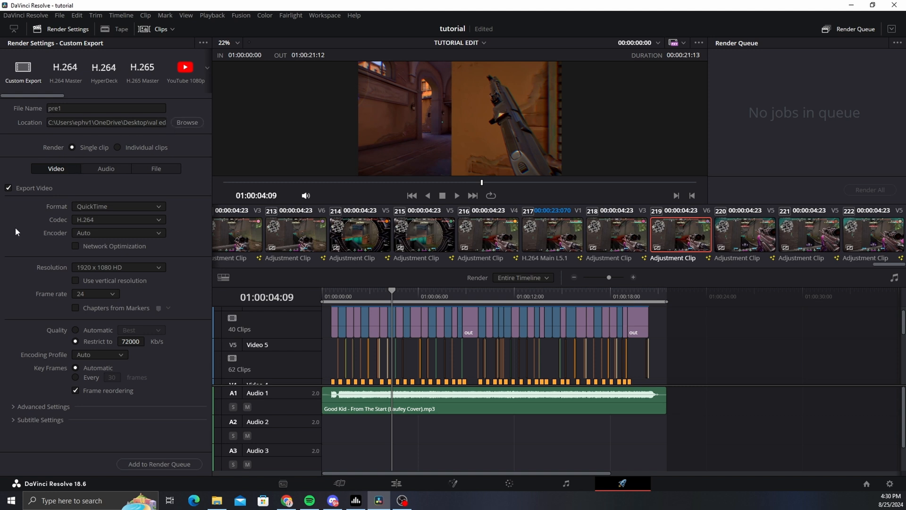
click(100, 206)
scroll(111, 244, up, 5)
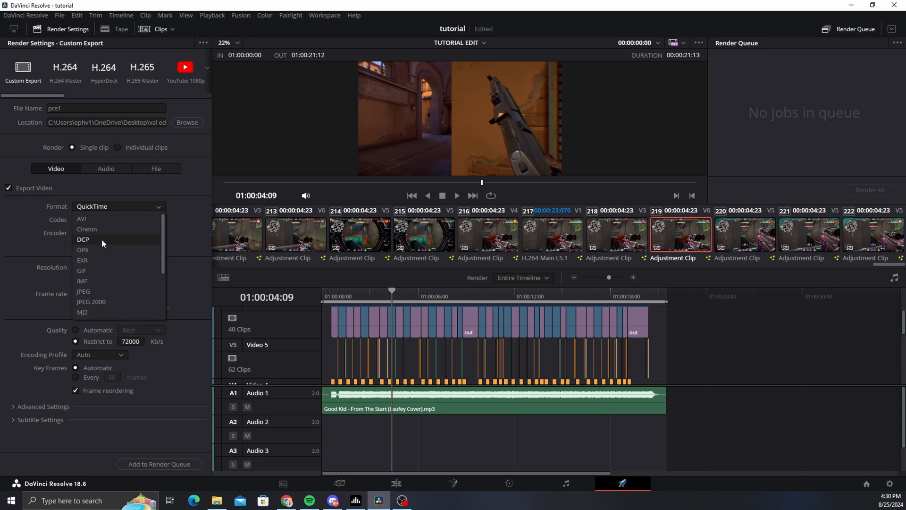
scroll(109, 283, down, 4)
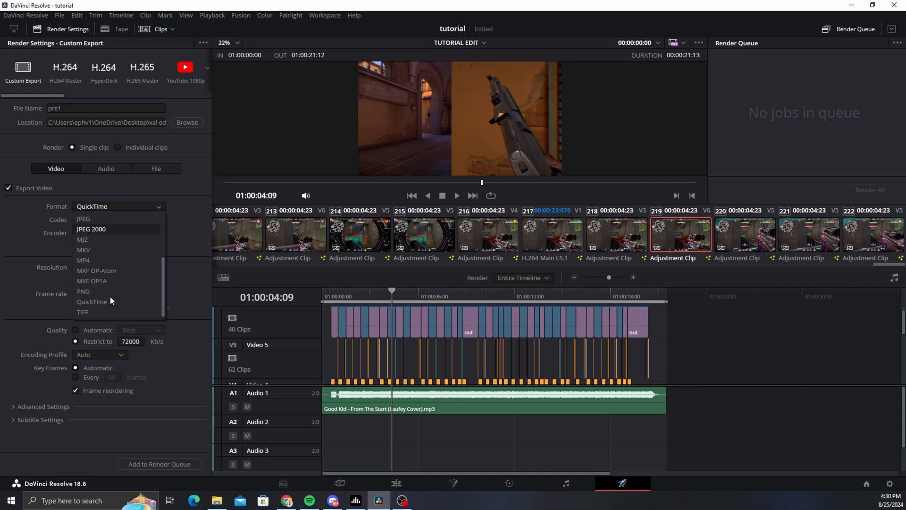
scroll(111, 293, up, 4)
click(101, 218)
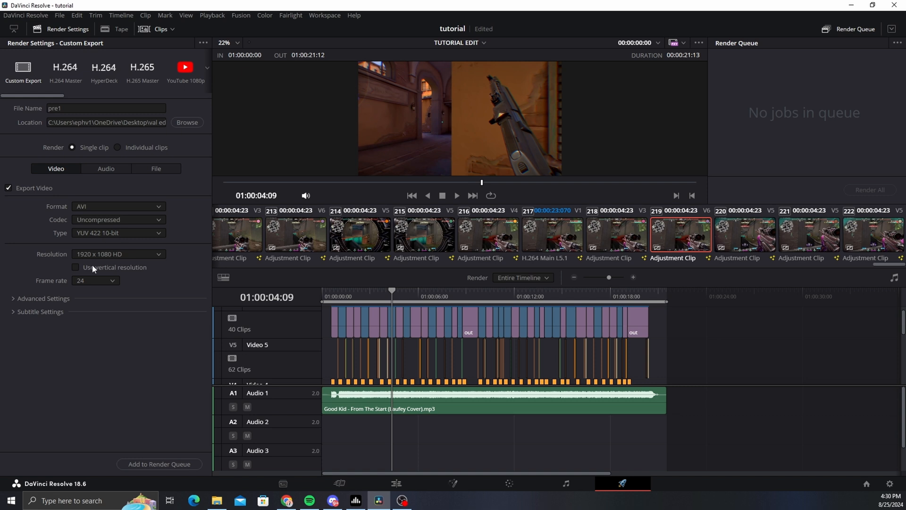
Step: Keep the YUV 422 10-bit type, add the pre1 export to the render queue and render it
click(156, 234)
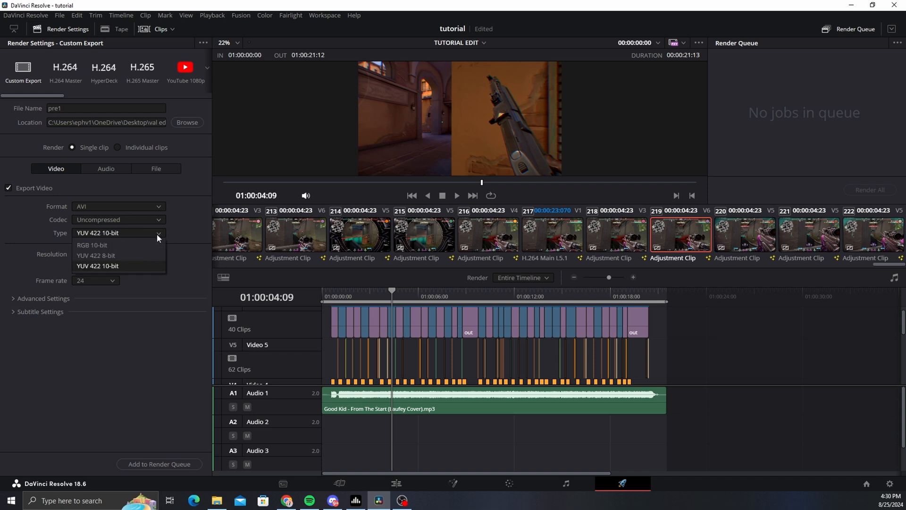
click(157, 234)
click(162, 465)
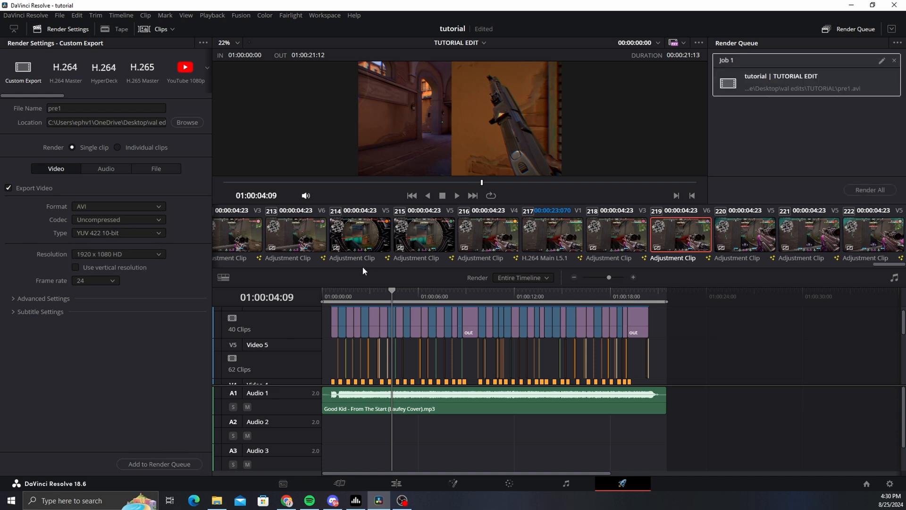
click(871, 190)
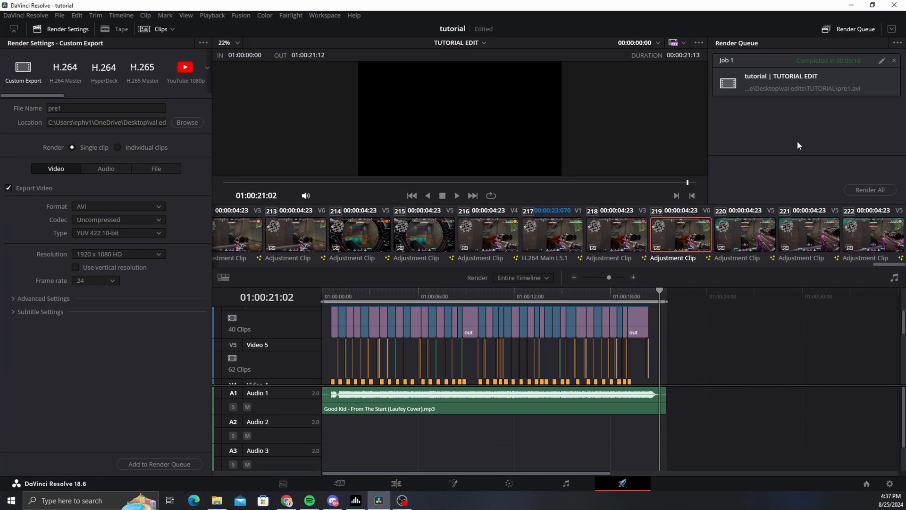
Step: Return to the Edit page and start a new empty timeline named final
click(397, 482)
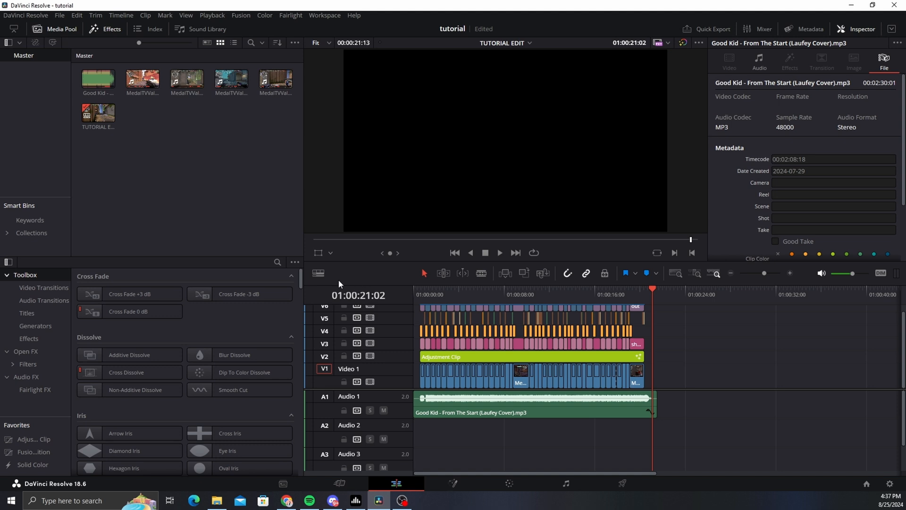
right_click(175, 142)
mouse_move(228, 147)
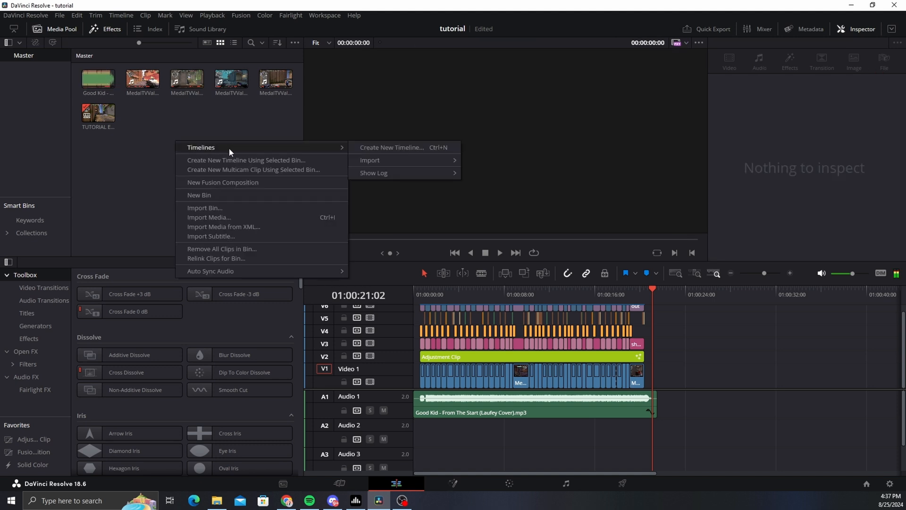
click(391, 147)
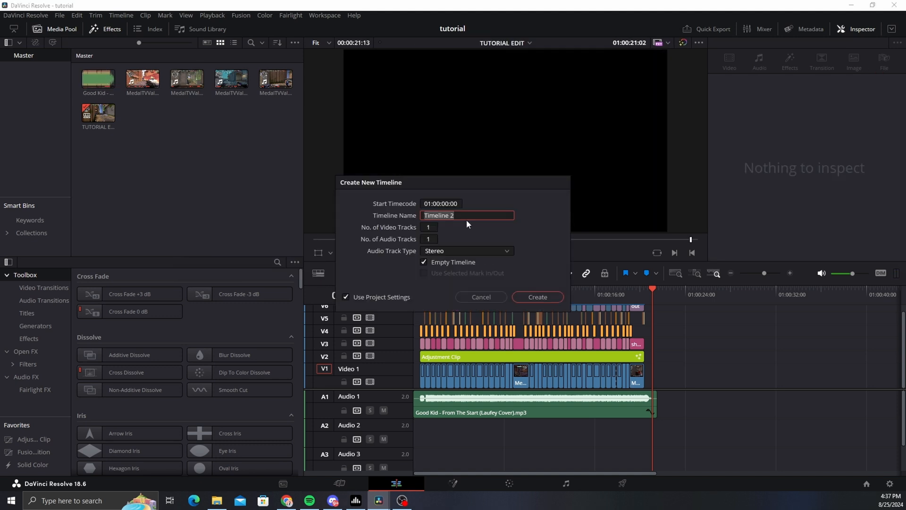
text(final)
click(430, 261)
click(424, 262)
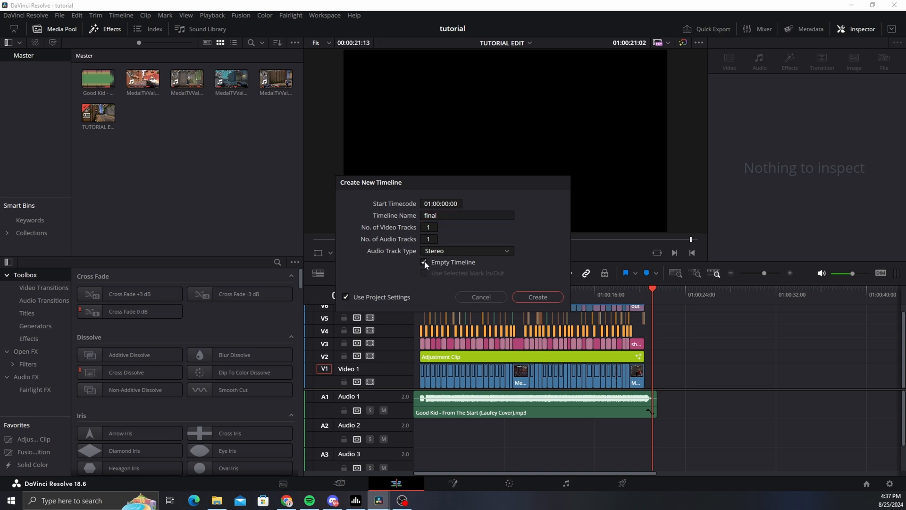
Step: Override the project settings with a timeline resolution of 3840 x 2160 Ultra HD and create the timeline
click(346, 296)
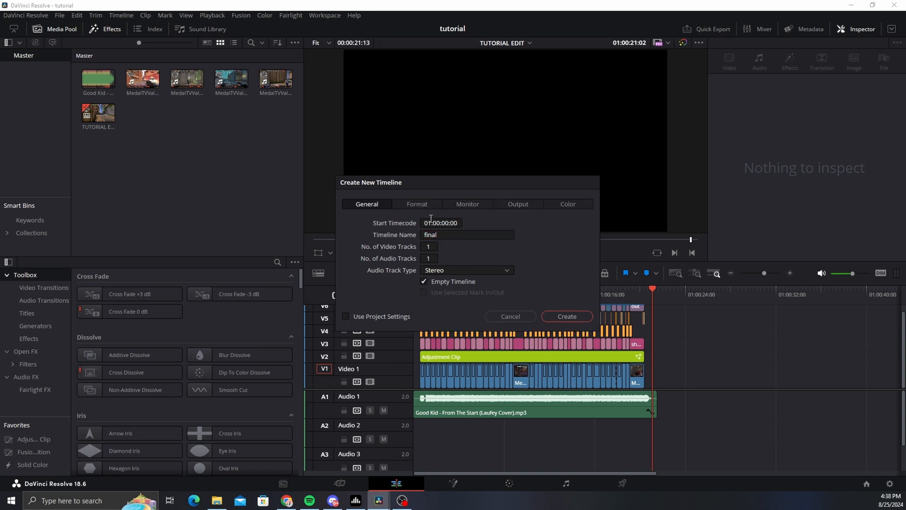
click(409, 207)
click(472, 223)
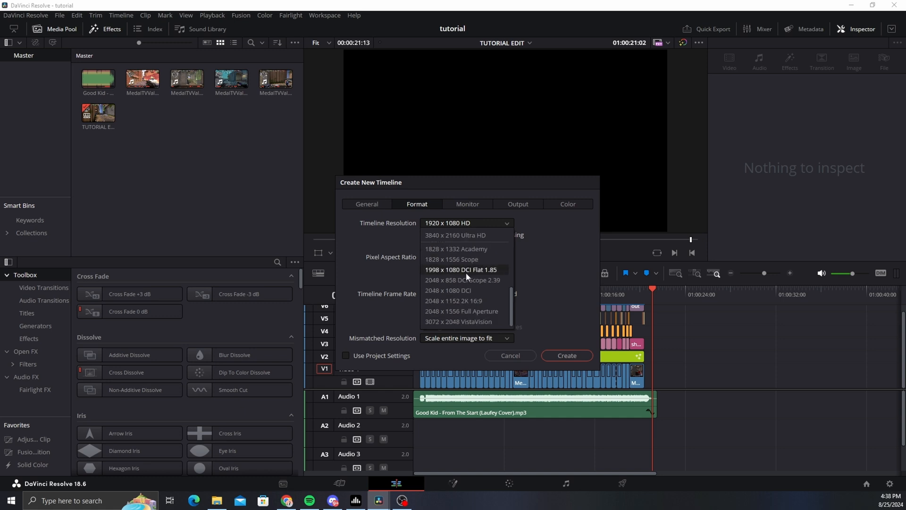
scroll(471, 280, up, 2)
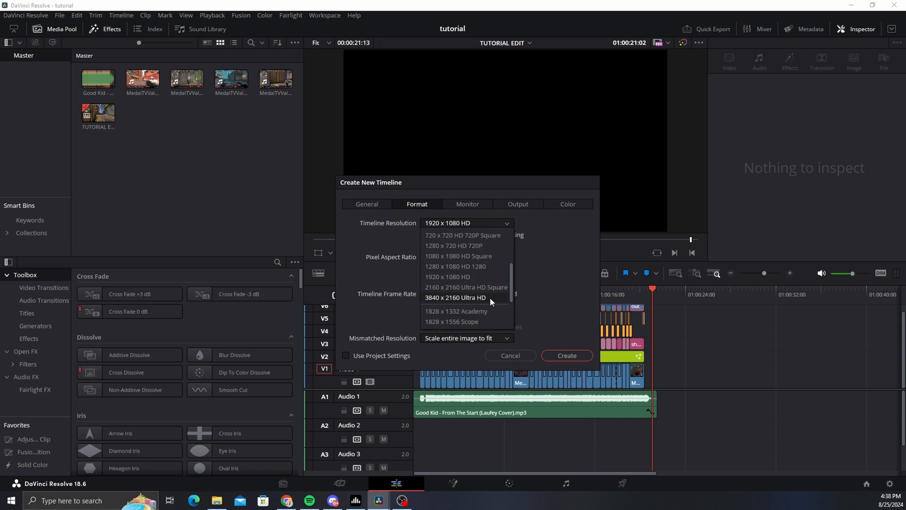
click(486, 296)
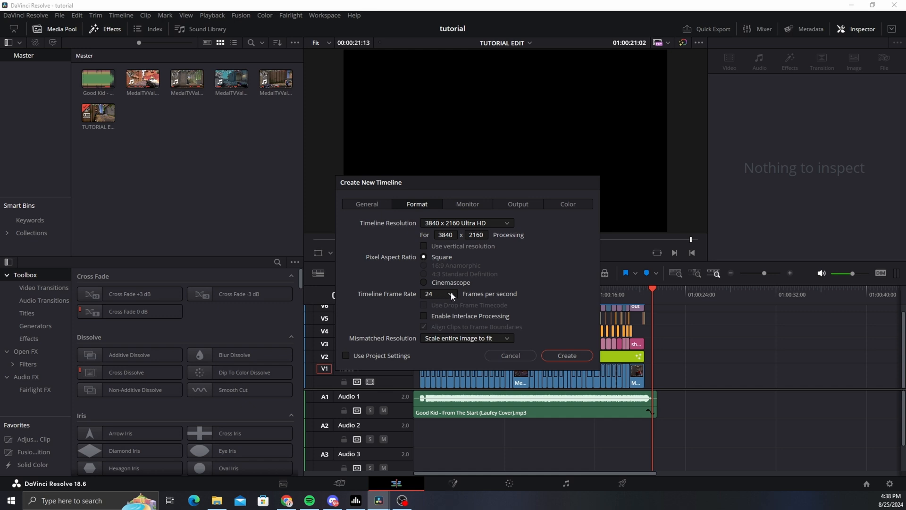
click(577, 358)
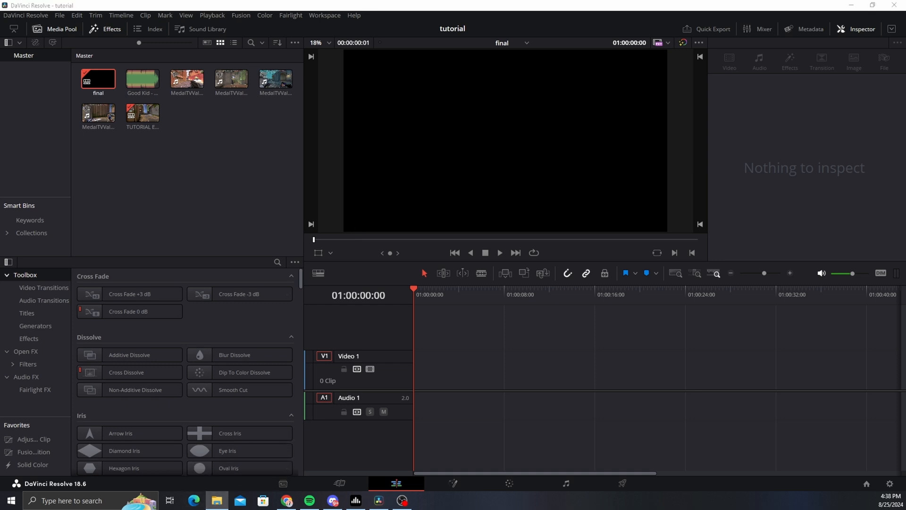
Step: Import the rendered pre1.avi into the media pool and place it at the start of the final timeline
drag(0, 250, 177, 195)
drag(143, 113, 416, 376)
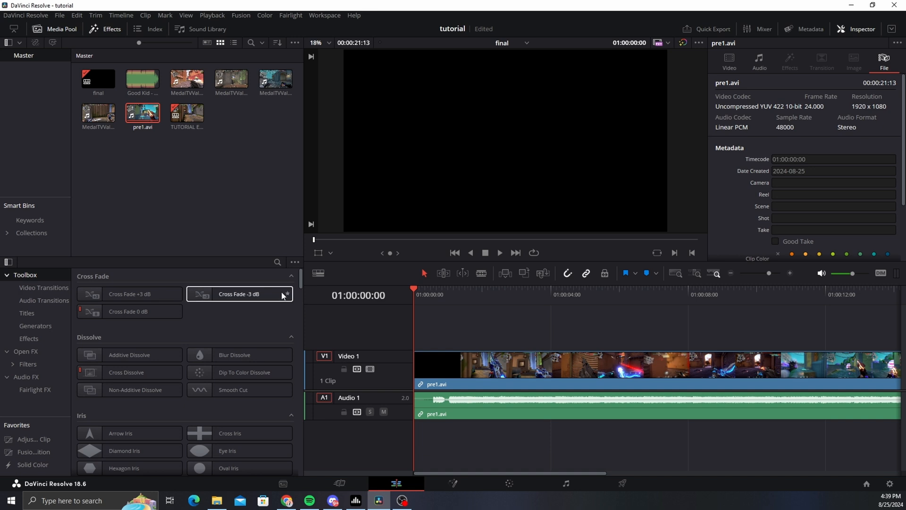
Step: Add an adjustment clip above pre1.avi, extend it over the clip's full length and reduce the V2 track height
drag(35, 439, 418, 332)
click(760, 275)
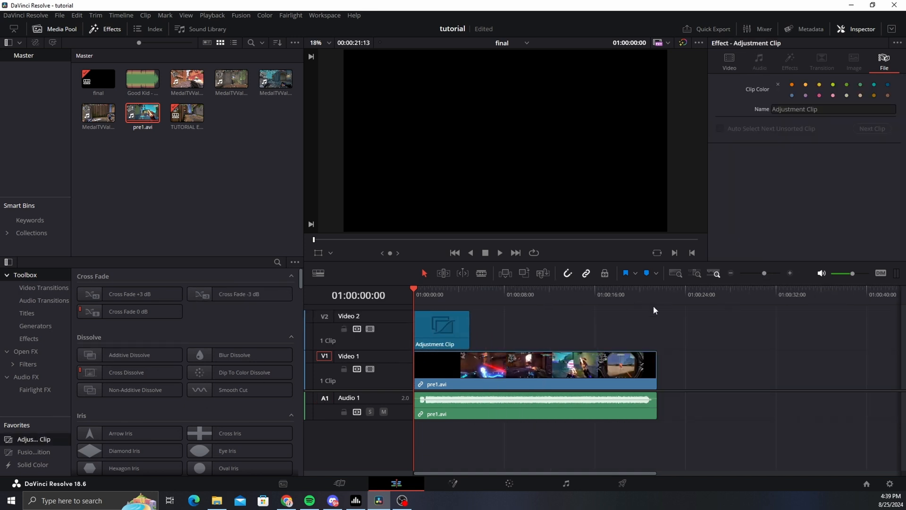
drag(467, 325, 656, 325)
drag(389, 310, 408, 358)
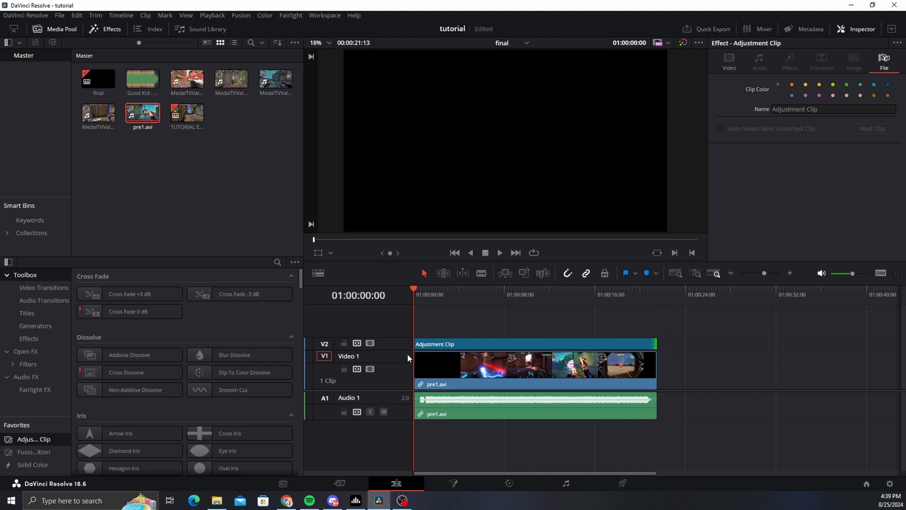
Step: Open the adjustment clip in Fusion, add a Sharpen node after MediaIn1 and set its blend to 0.2
click(456, 297)
click(454, 483)
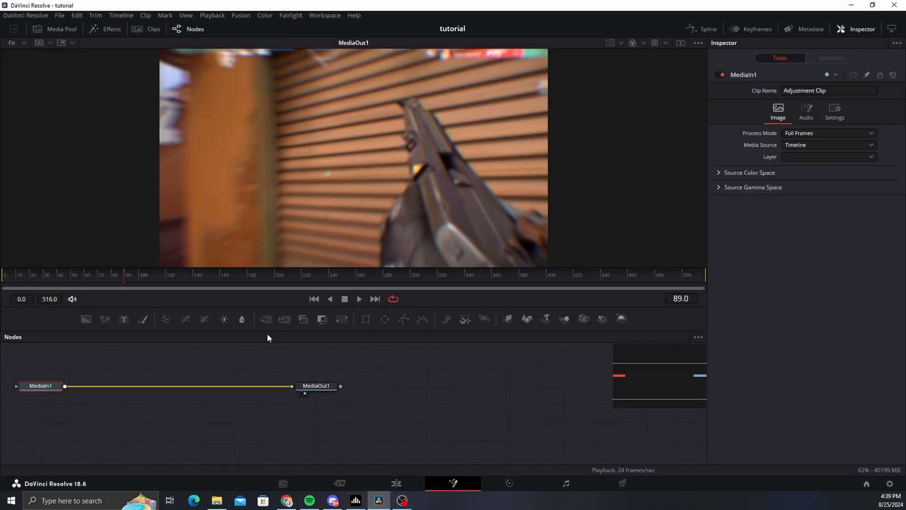
click(396, 483)
right_click(488, 339)
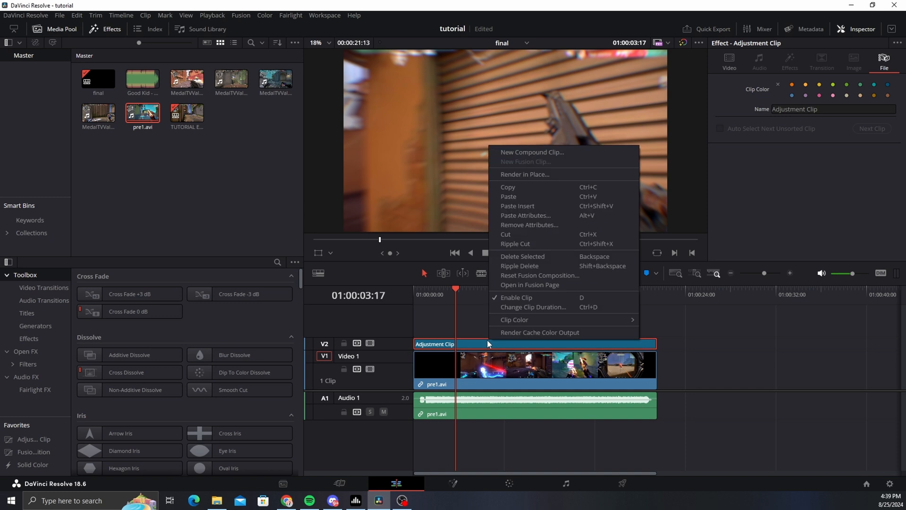
click(529, 285)
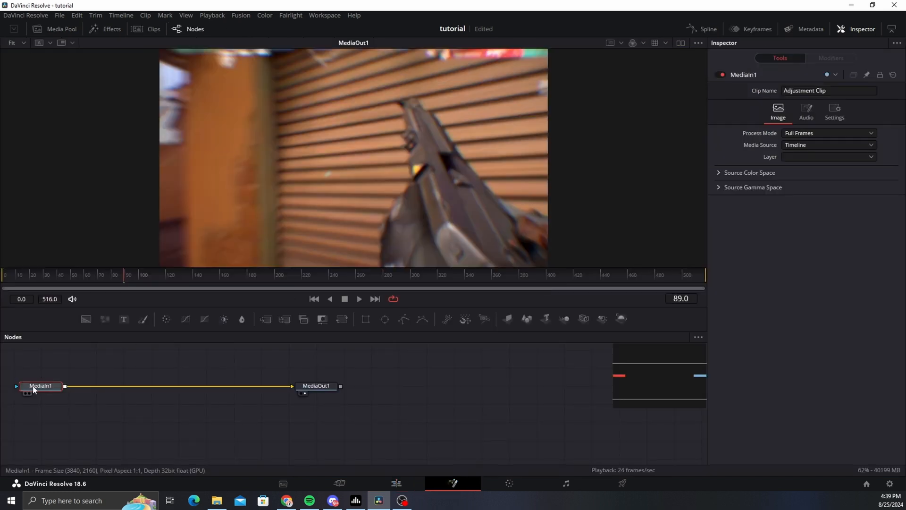
key(shift+space)
text(sharp)
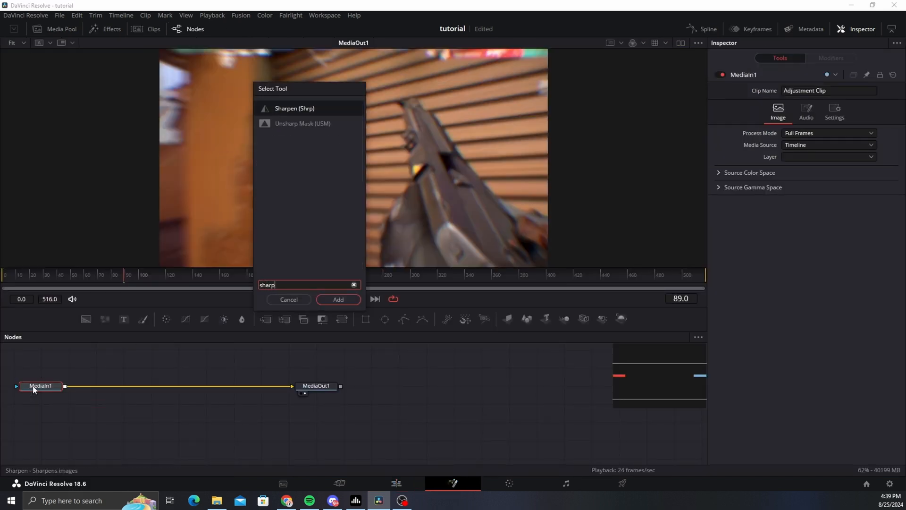
key(Return)
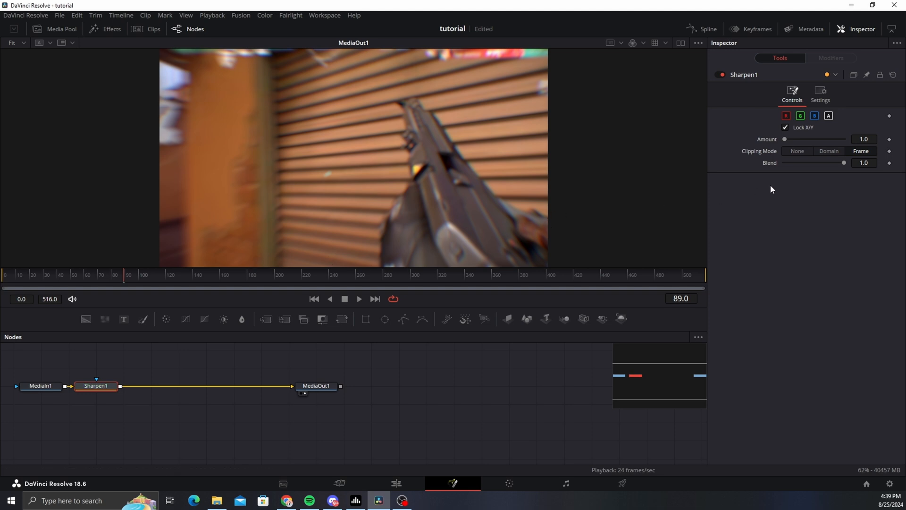
click(863, 163)
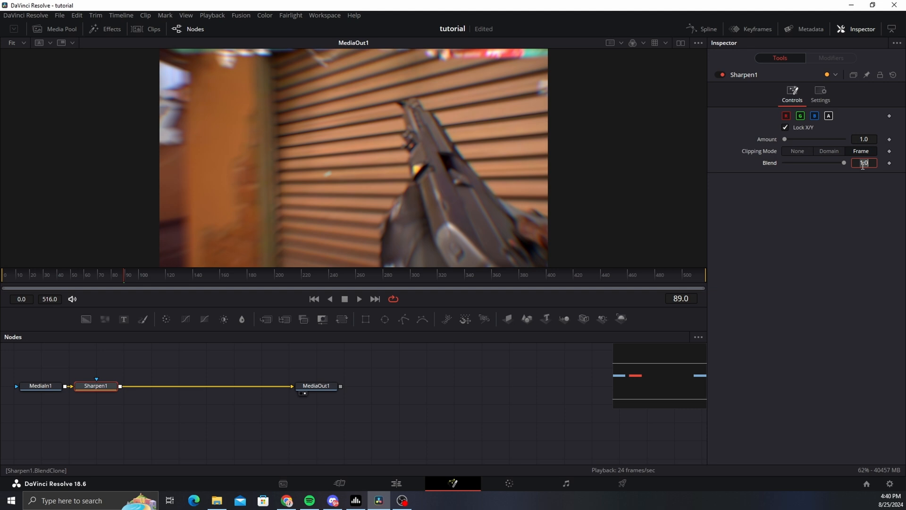
text(0.2)
key(Tab)
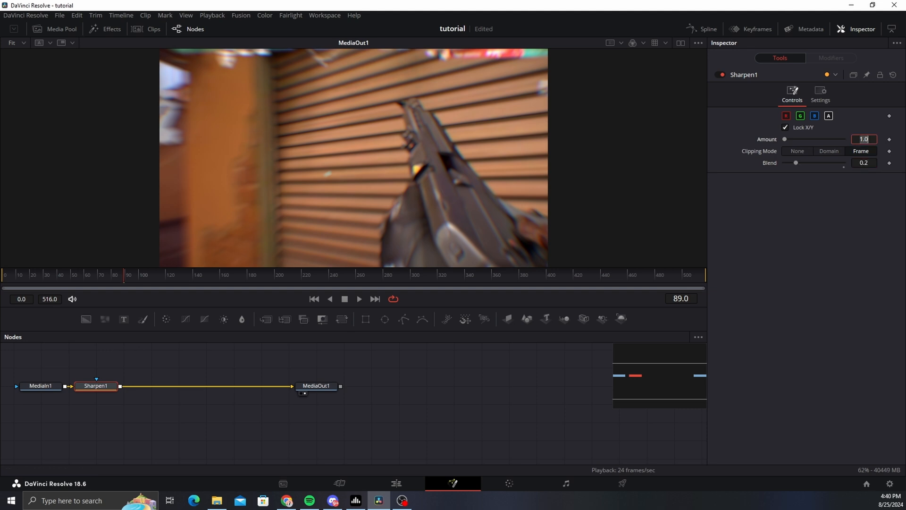
Step: Add a Film Grain node after Sharpen1 and set its strength to 0.03
click(104, 385)
key(shift+space)
text(film)
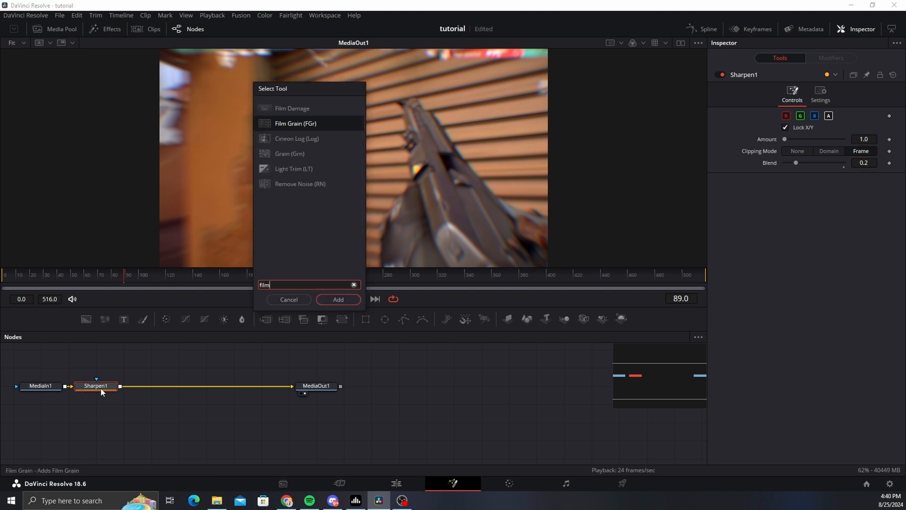
key(Return)
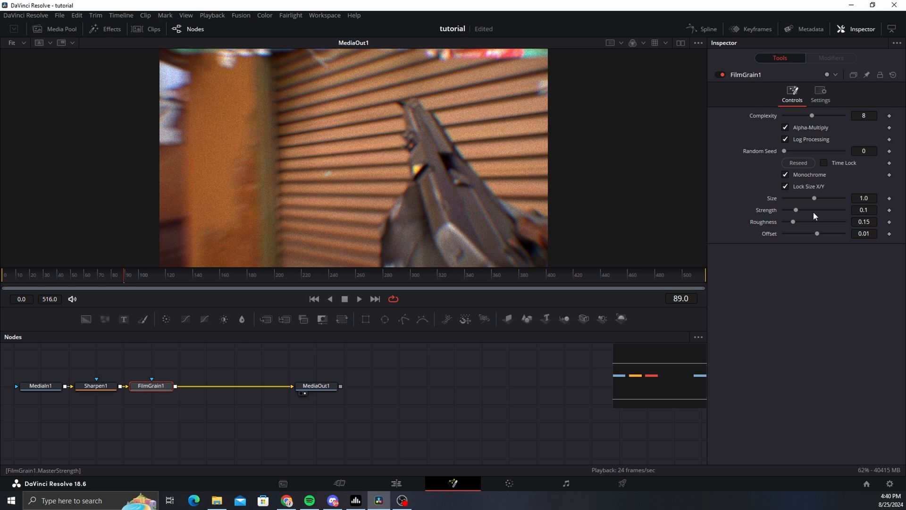
click(873, 210)
key(BackSpace)
text(02)
key(Tab)
click(872, 210)
key(BackSpace)
text(3)
key(Tab)
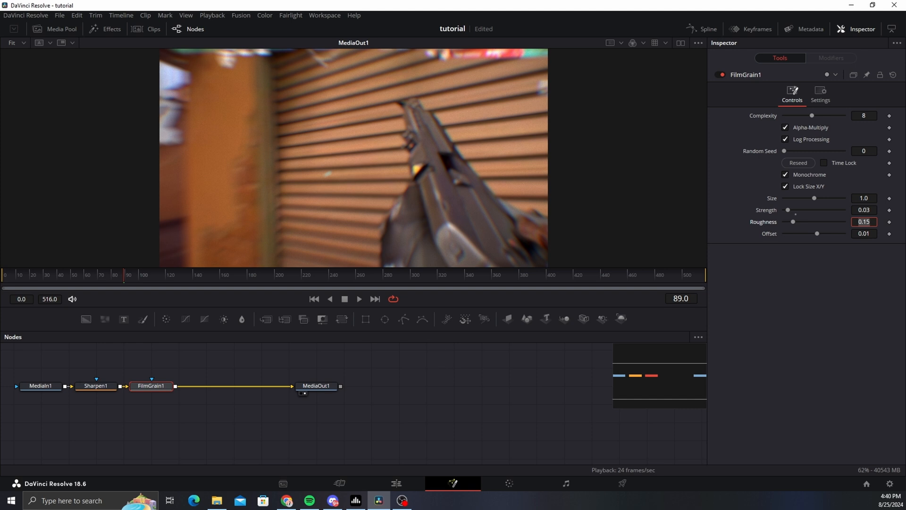
Step: Return to the Edit page, compare with the V2 track on and off, leave it disabled and go to the timeline start
click(397, 485)
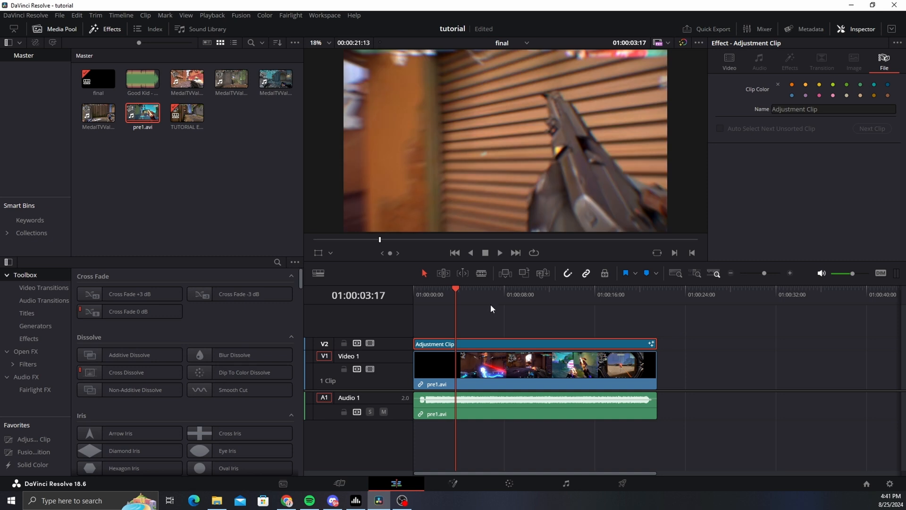
click(369, 344)
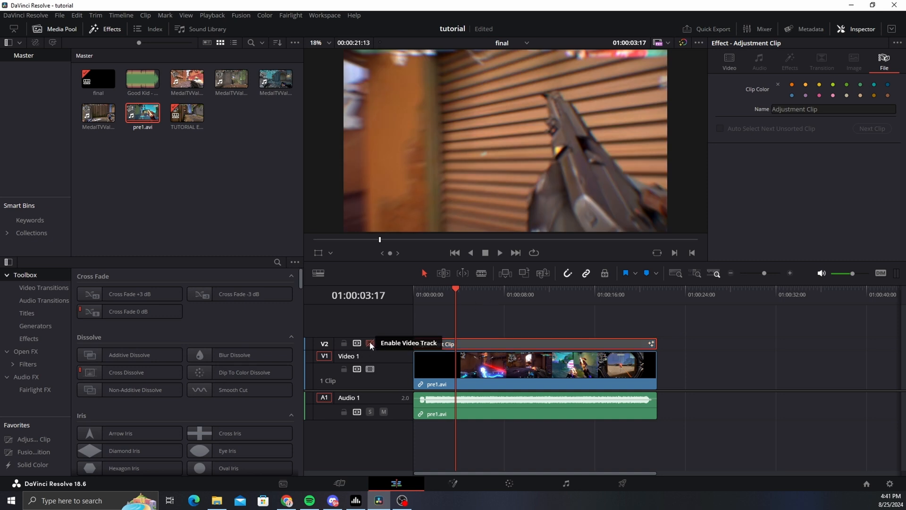
click(369, 343)
click(370, 343)
key(Home)
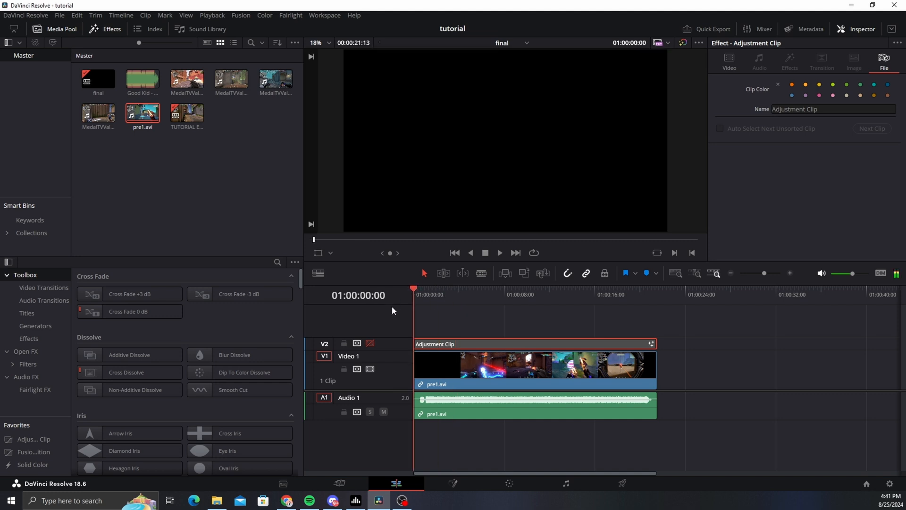
Step: Play back the opening of the final timeline several times from the start, and scrub through the rest of the montage
click(498, 253)
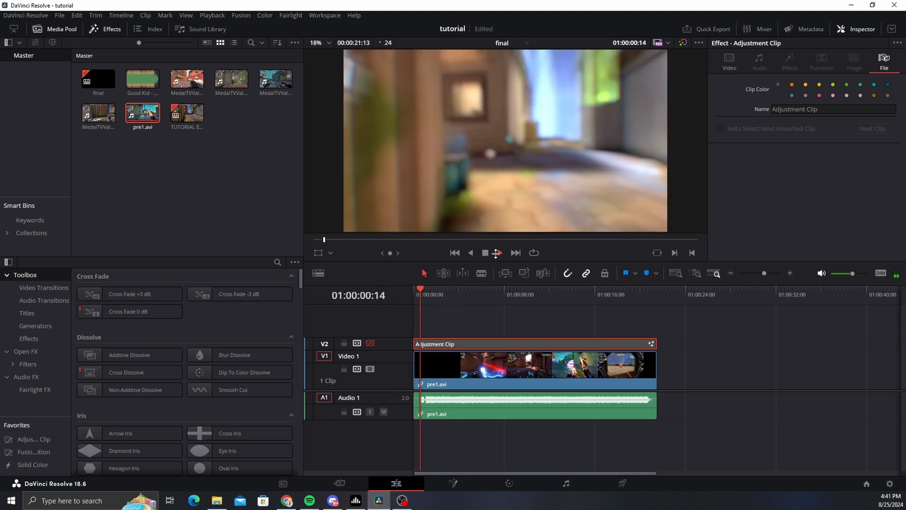
click(485, 256)
click(423, 295)
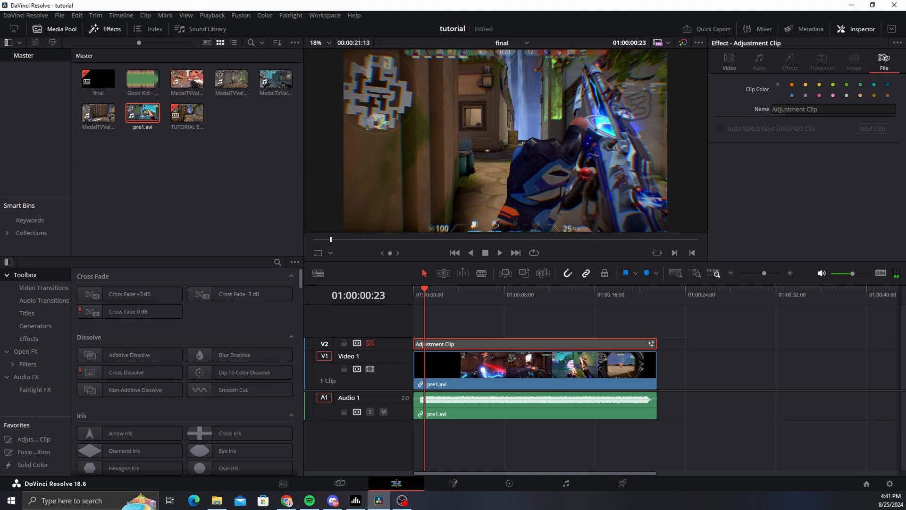
click(436, 311)
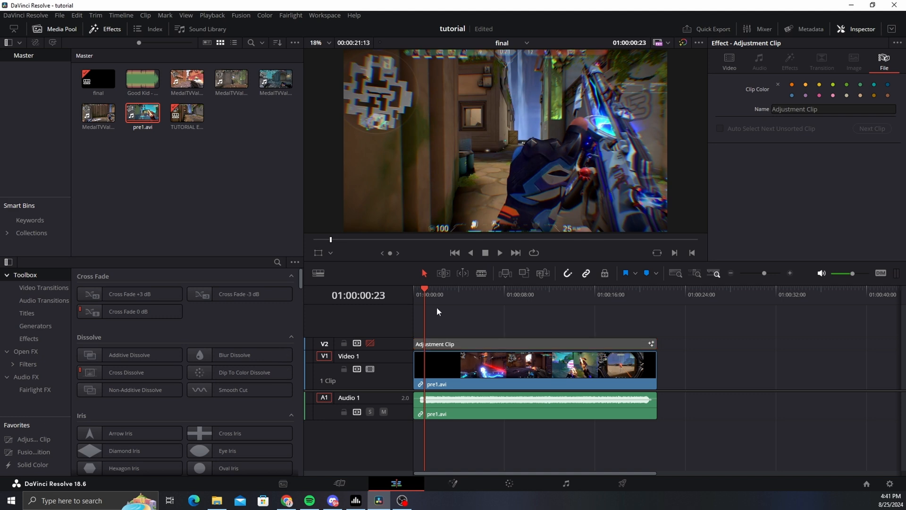
click(430, 301)
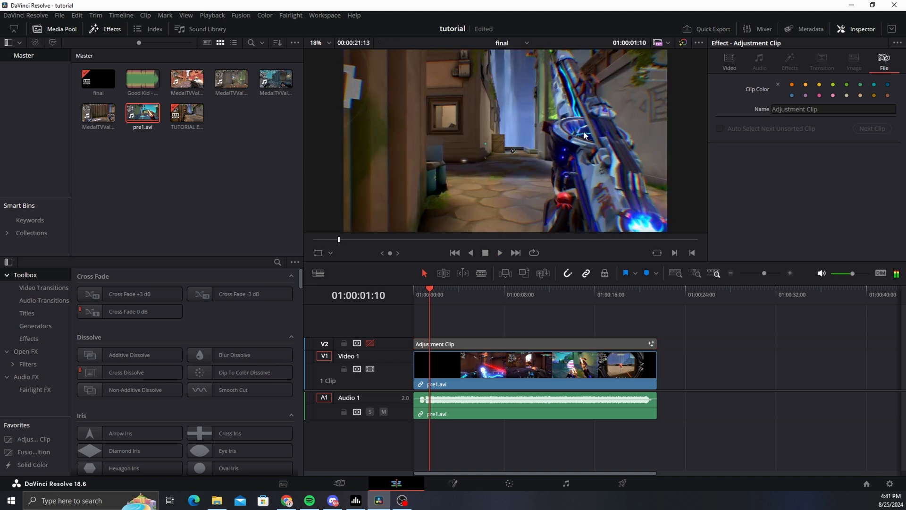
click(423, 298)
key(space)
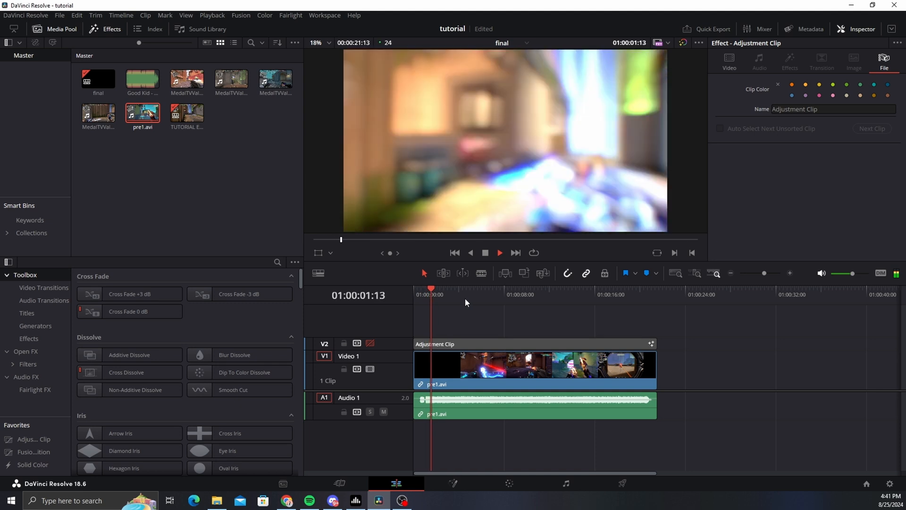
key(space)
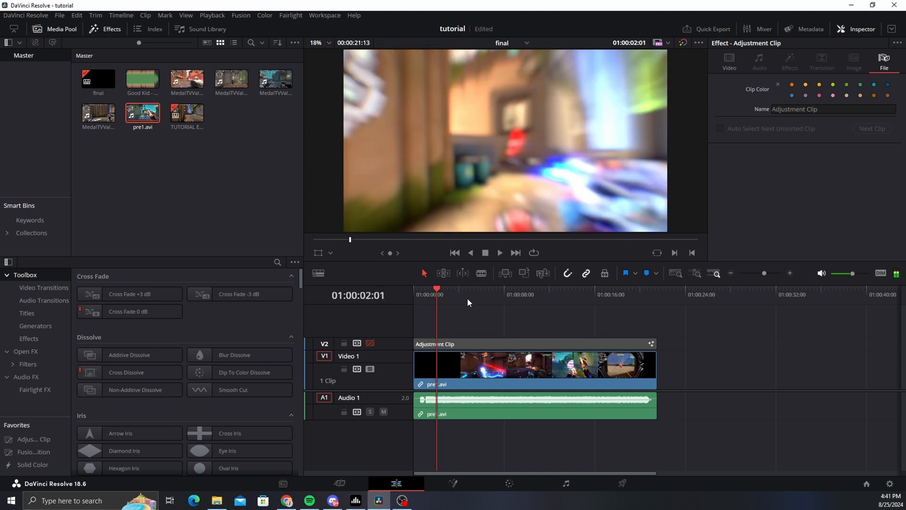
click(426, 299)
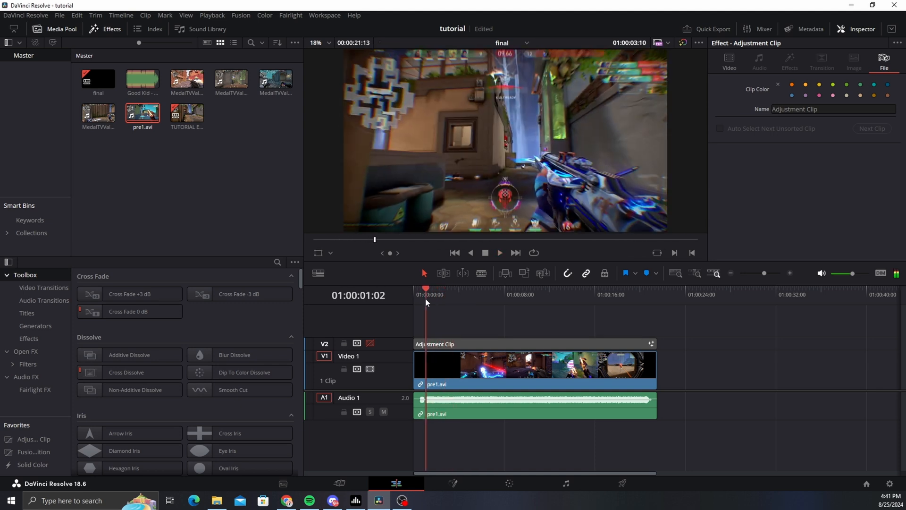
key(Home)
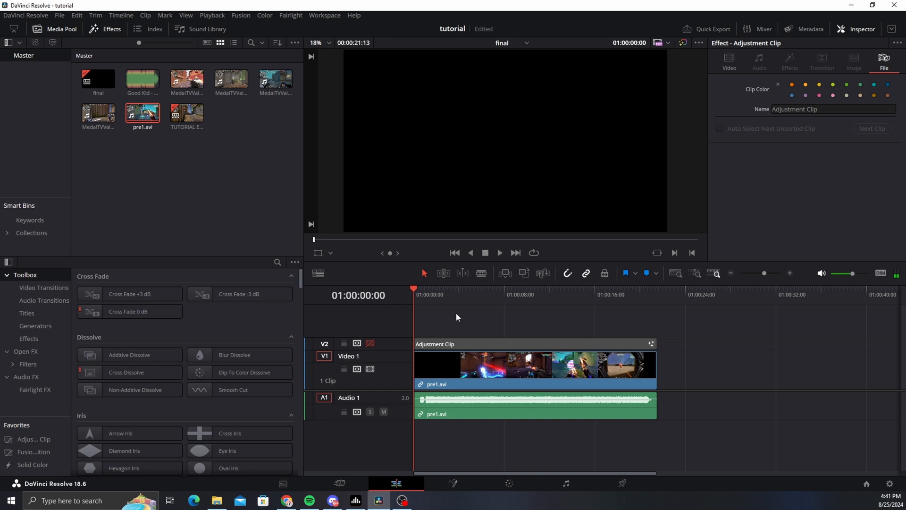
click(423, 295)
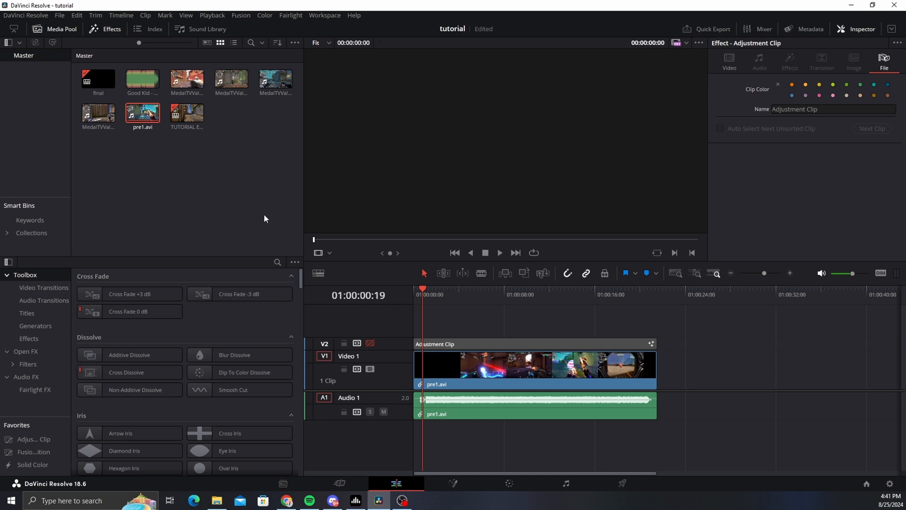
click(264, 215)
click(450, 296)
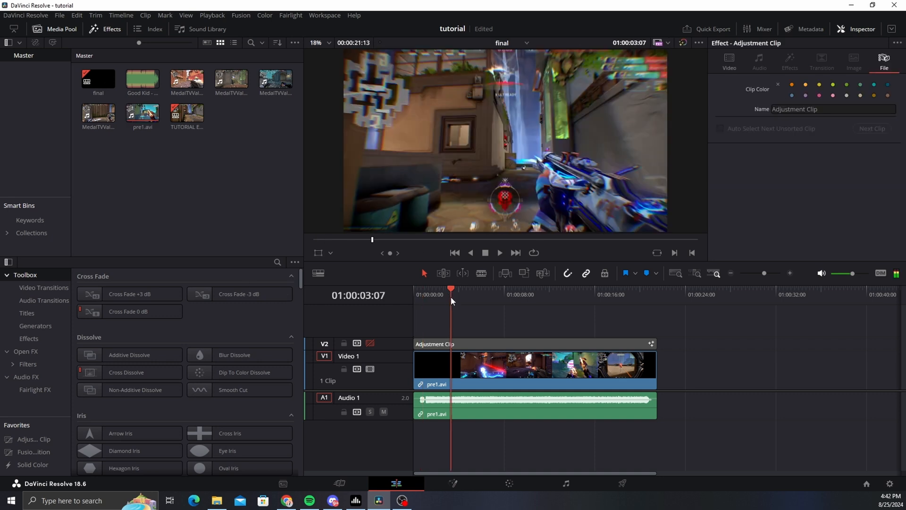
click(487, 299)
drag(513, 298, 610, 295)
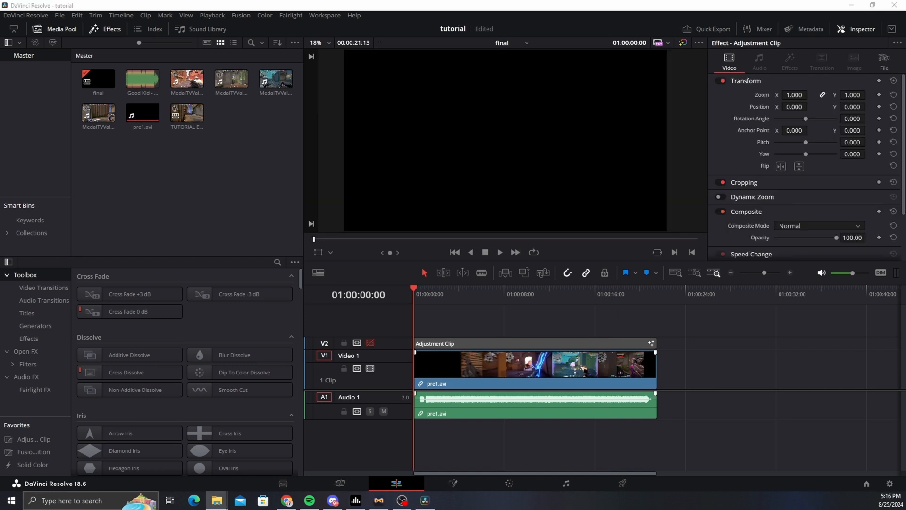
Step: Add MedalTVValorant20240825170548.mp4 to the Video 1 track after pre1.avi with a gap, and line up the other new gameplay recordings behind it
drag(142, 113, 703, 364)
drag(775, 273, 758, 278)
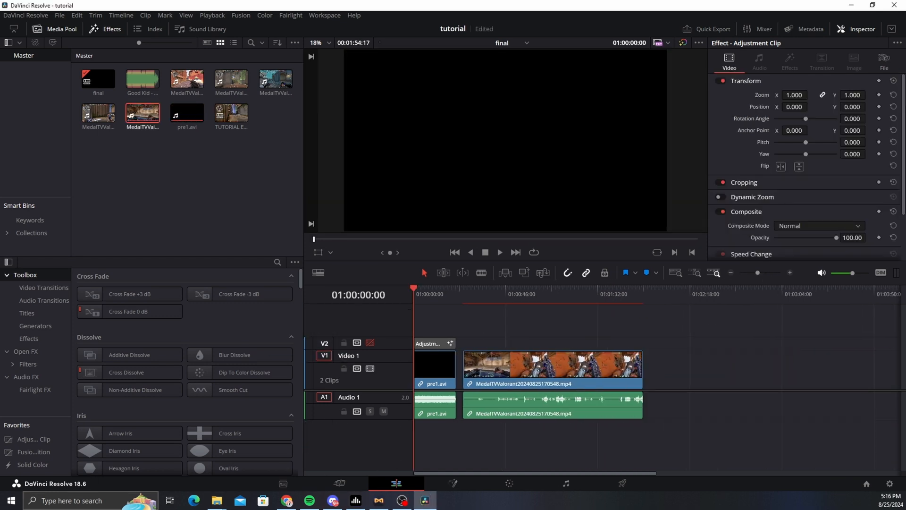
drag(632, 358, 831, 354)
drag(758, 274, 756, 275)
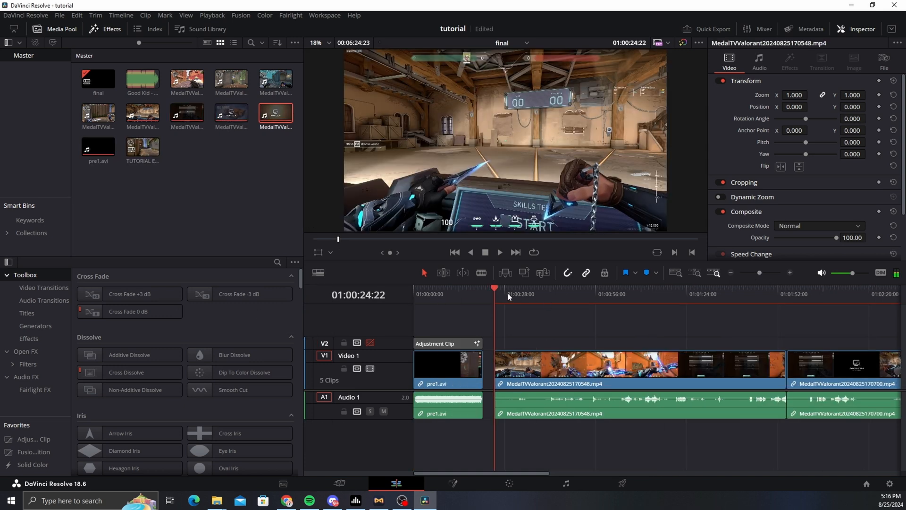
Step: Find the weapon-equip moment at 01:00:51:00 in MedalTVValorant20240825170548.mp4 and unlink that clip's audio from its video
click(519, 293)
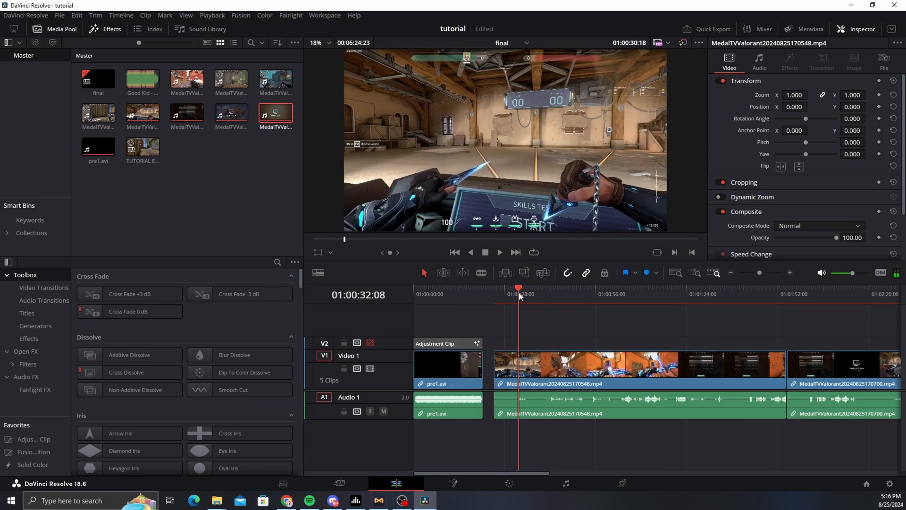
drag(520, 293, 434, 310)
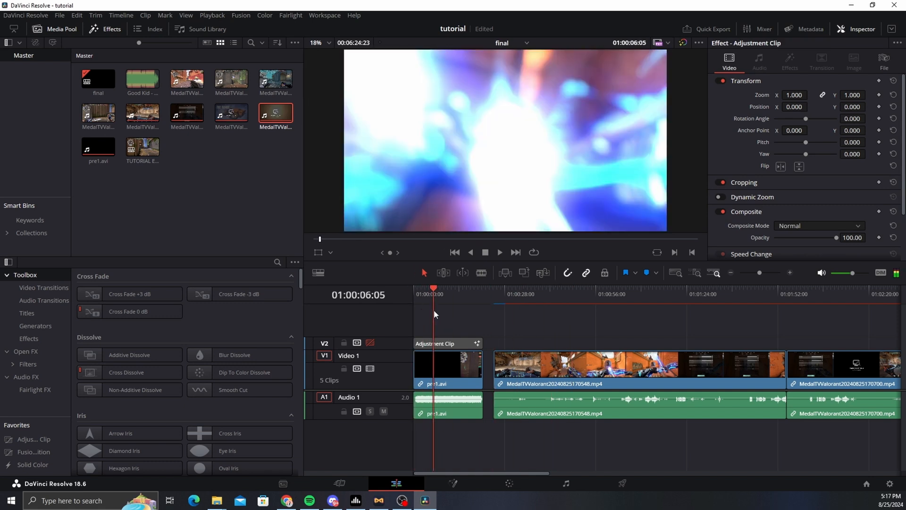
drag(497, 300, 549, 291)
key(space)
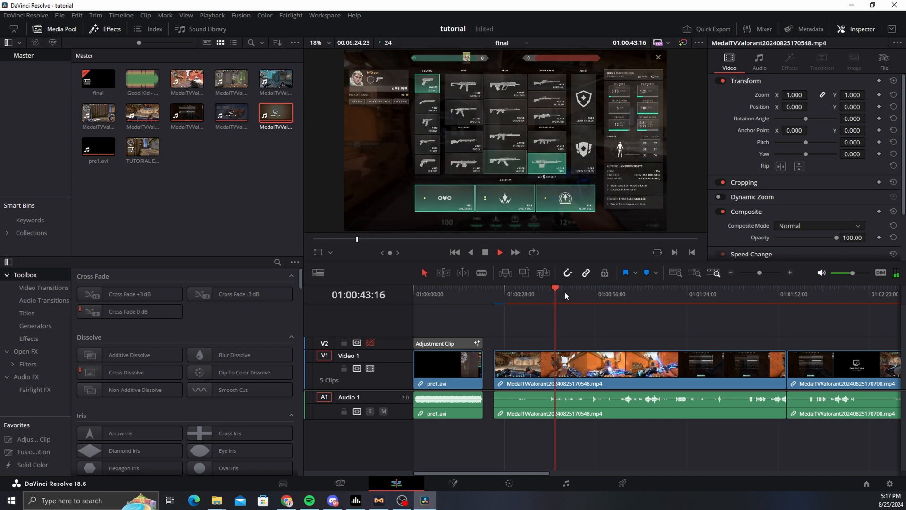
click(578, 293)
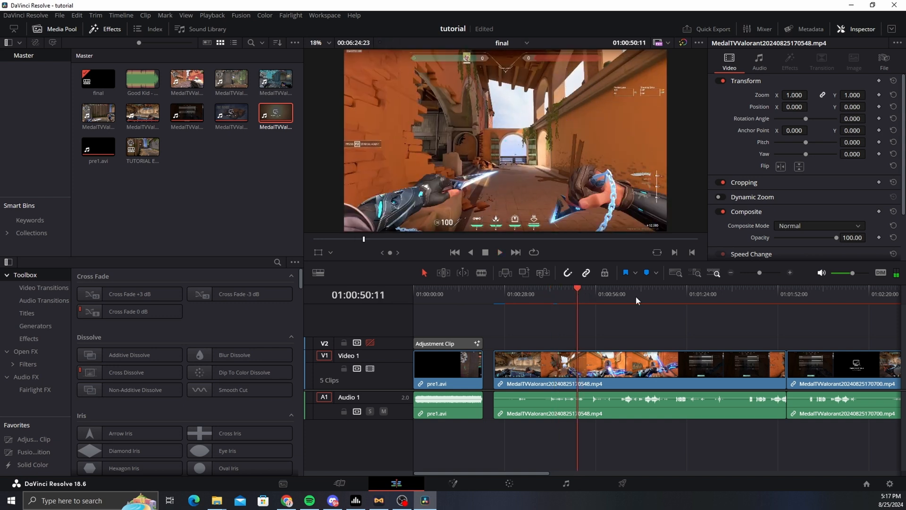
scroll(674, 347, up, 5)
right_click(694, 363)
click(709, 355)
Step: Blade the unlinked gameplay audio at 01:00:51:00 and again just after the weapon-equip sound to isolate that segment
key(b)
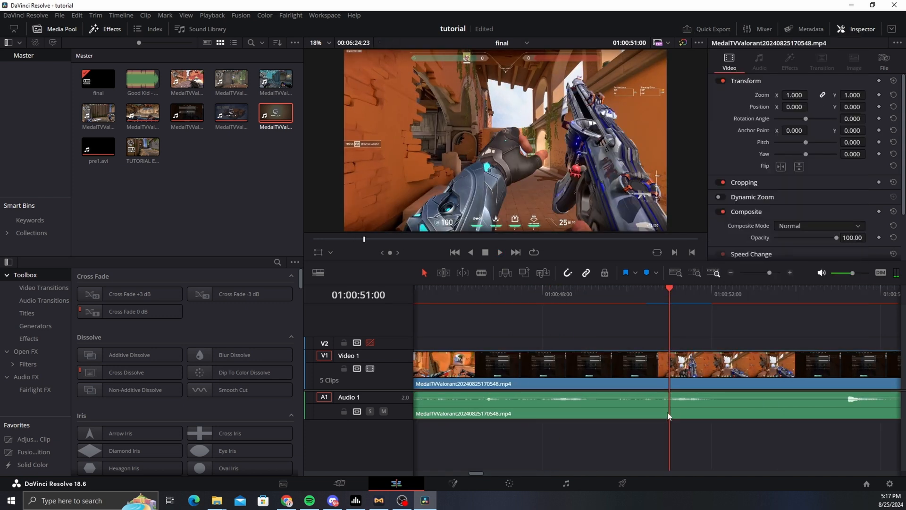
click(669, 415)
click(745, 410)
key(a)
click(763, 272)
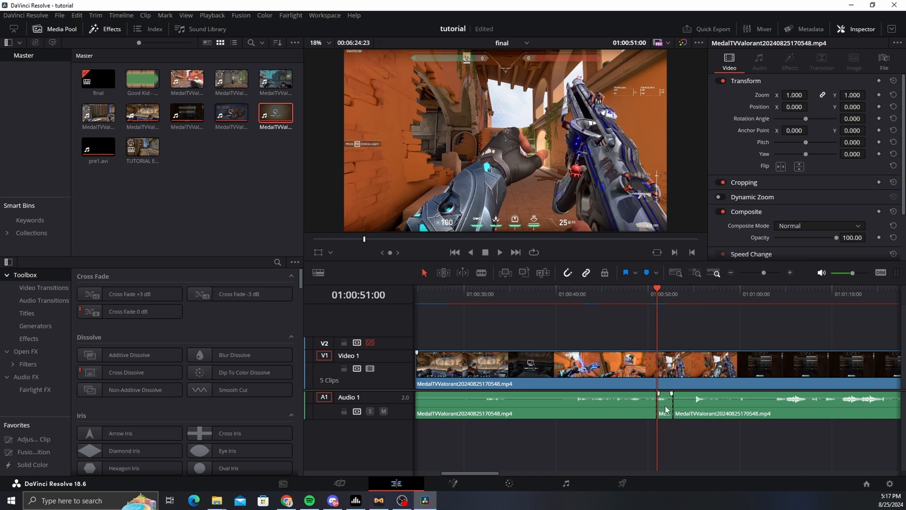
Step: Move the isolated sound segment to a new Audio 2 track at the timeline start, set its volume to 4 and play it
drag(663, 409, 424, 428)
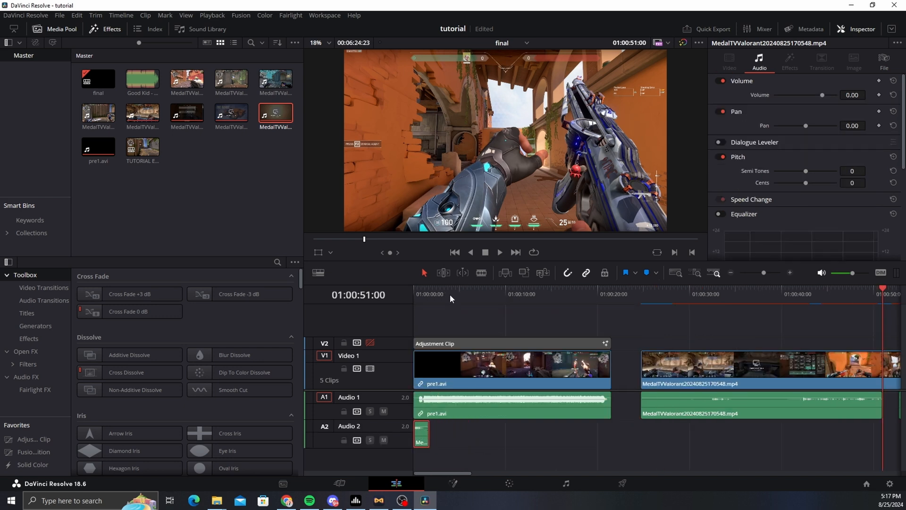
key(Home)
text(4)
key(Return)
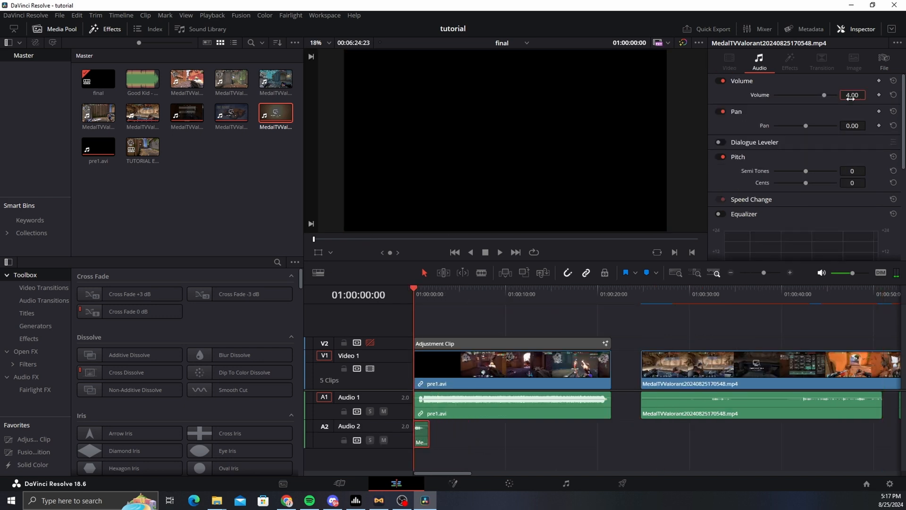
drag(774, 273, 772, 274)
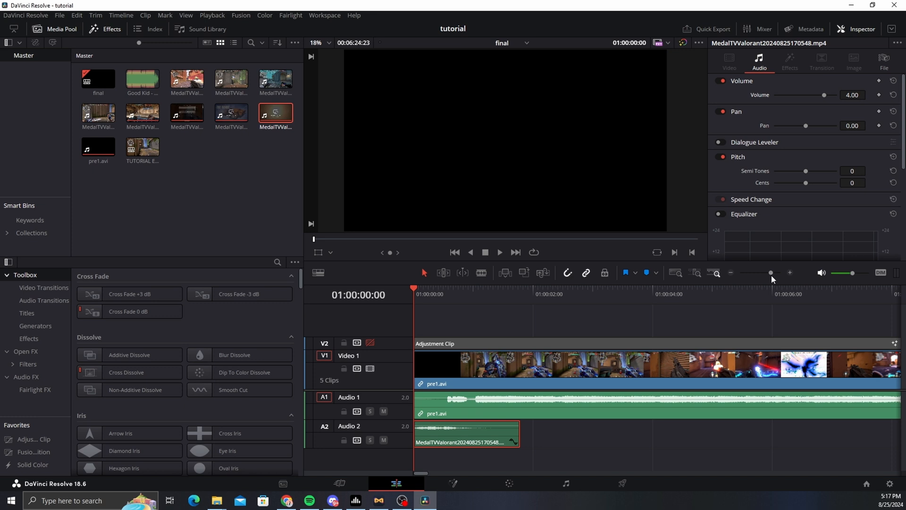
key(space)
Step: Shift the Audio 2 sound clip about 8 frames after the timeline start and check its timing in playback
mouse_move(521, 427)
mouse_down()
mouse_move(600, 427)
mouse_move(518, 437)
mouse_up()
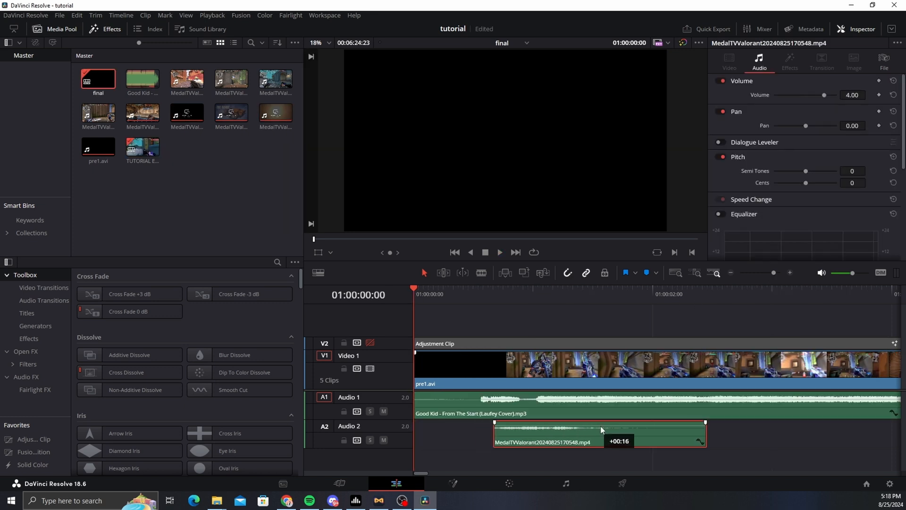
key(space)
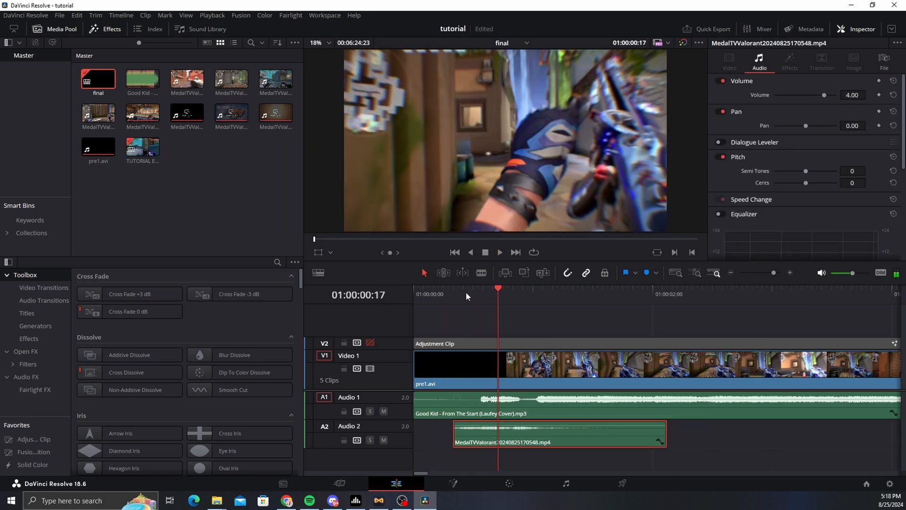
key(Home)
Step: Mute the Audio 1 music track and listen to the opening of the Audio 2 sound clip repeatedly
click(384, 412)
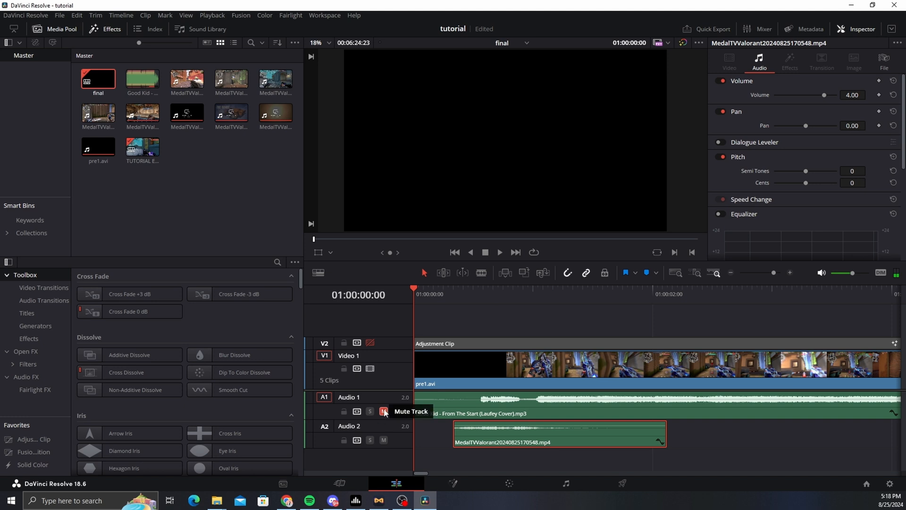
key(space)
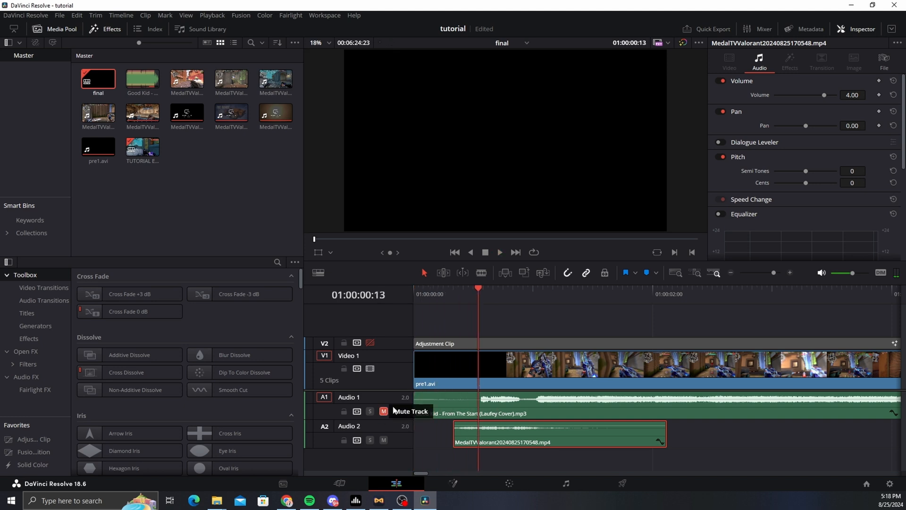
click(449, 298)
key(space)
click(438, 299)
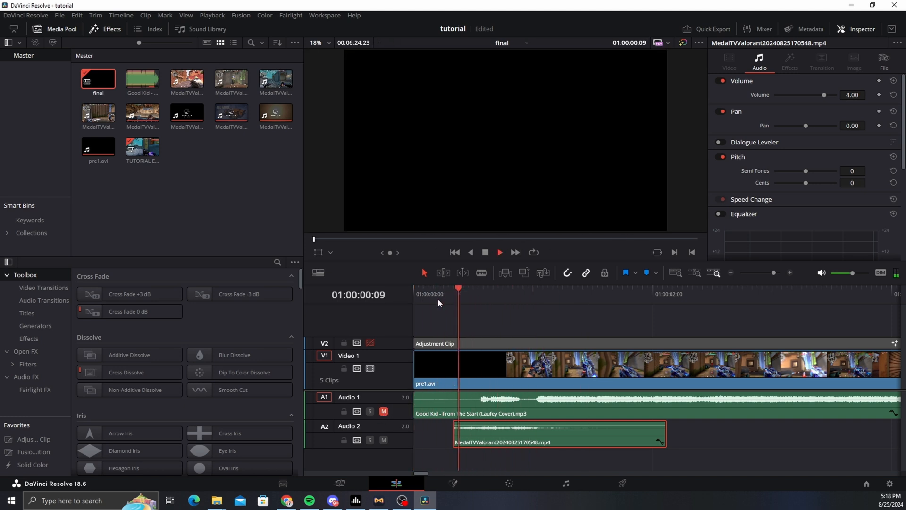
key(space)
click(438, 298)
Step: Find the end of the first equip sound and split the Audio 2 clip at 01:00:00:20
drag(773, 273, 776, 273)
click(663, 472)
key(space)
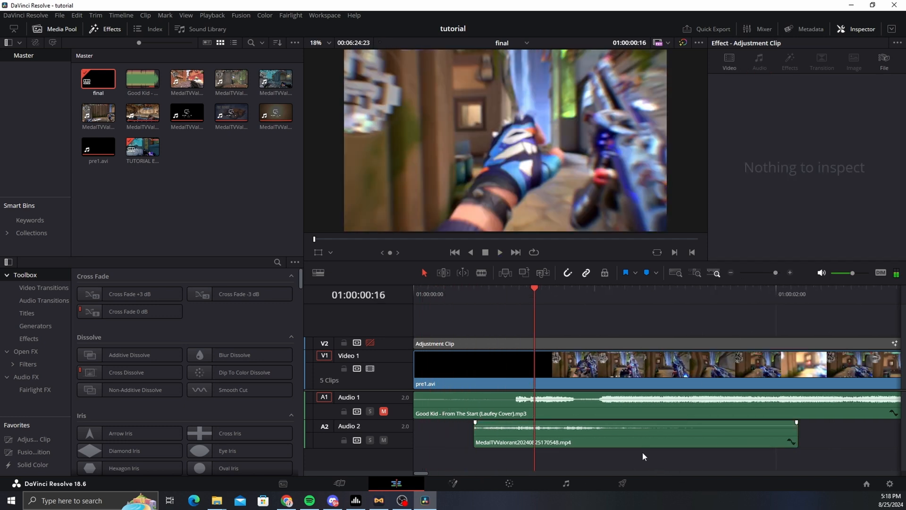
drag(557, 299, 565, 299)
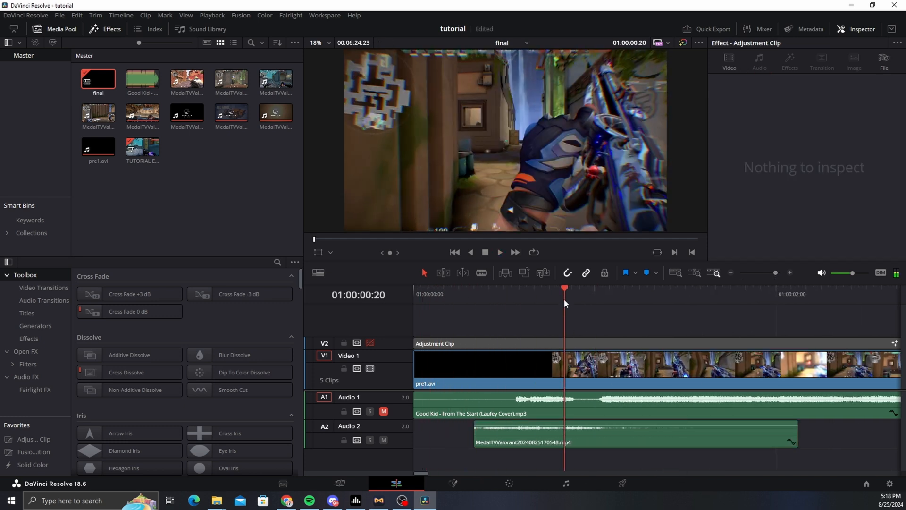
key(space)
click(565, 298)
key(b)
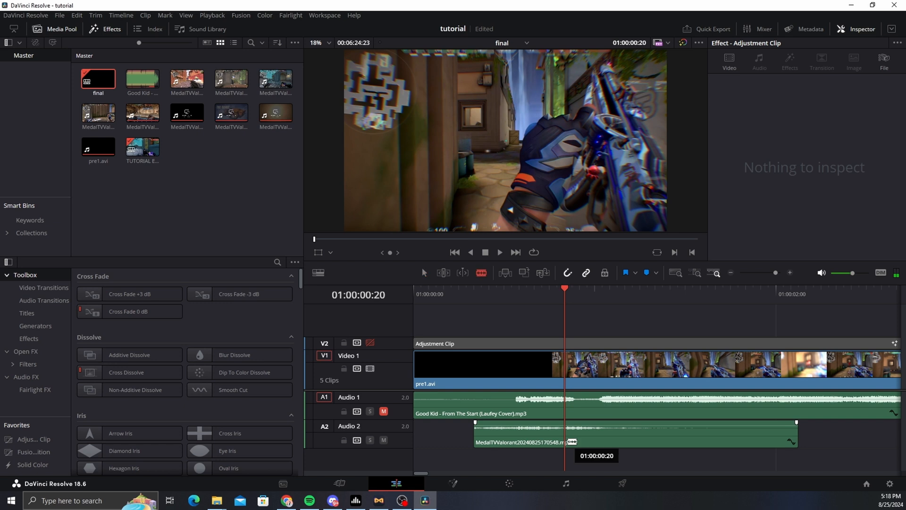
click(568, 442)
key(a)
Step: Cut the first Audio 2 segment just after 01:00:00:13, remove the part before the cut and play the result
click(474, 300)
key(space)
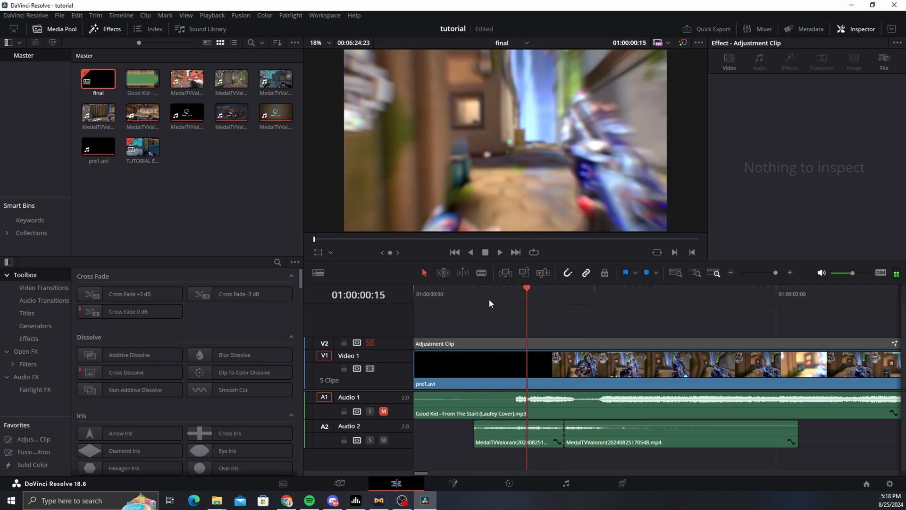
click(497, 299)
drag(515, 300, 513, 301)
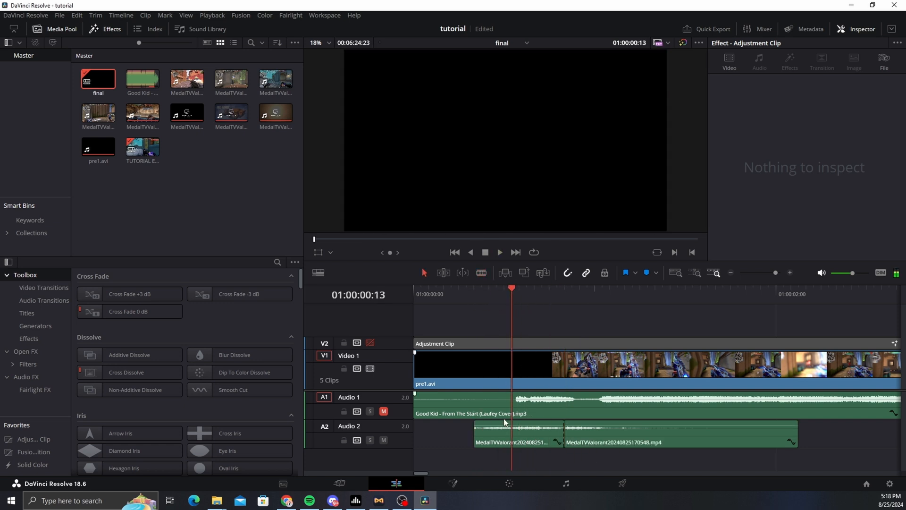
drag(776, 273, 784, 272)
key(b)
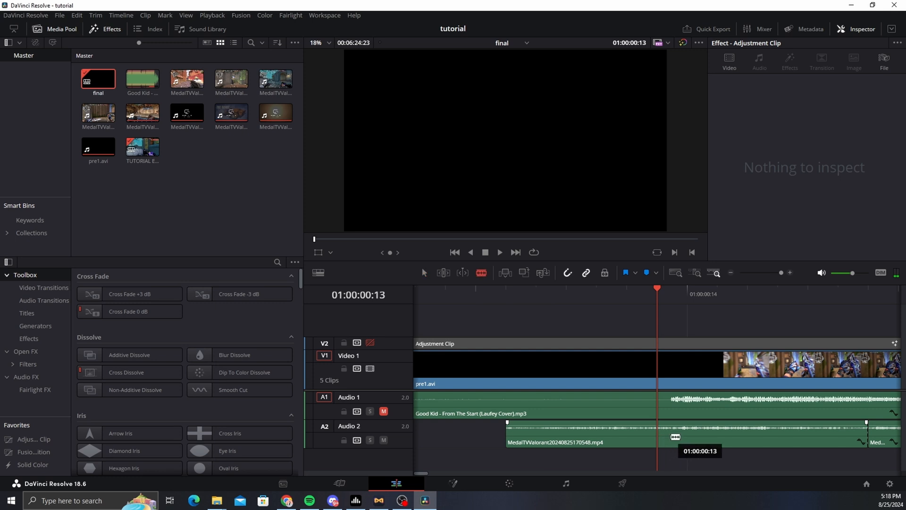
click(675, 436)
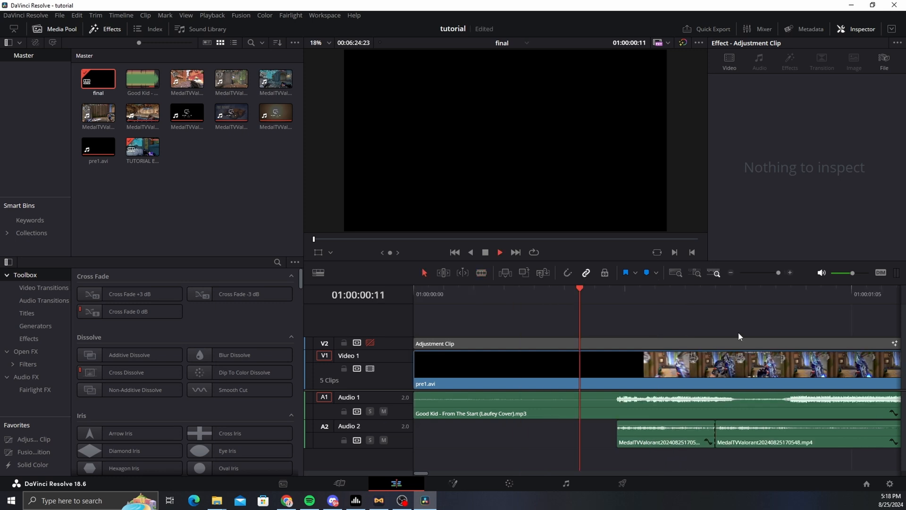
key(space)
click(792, 273)
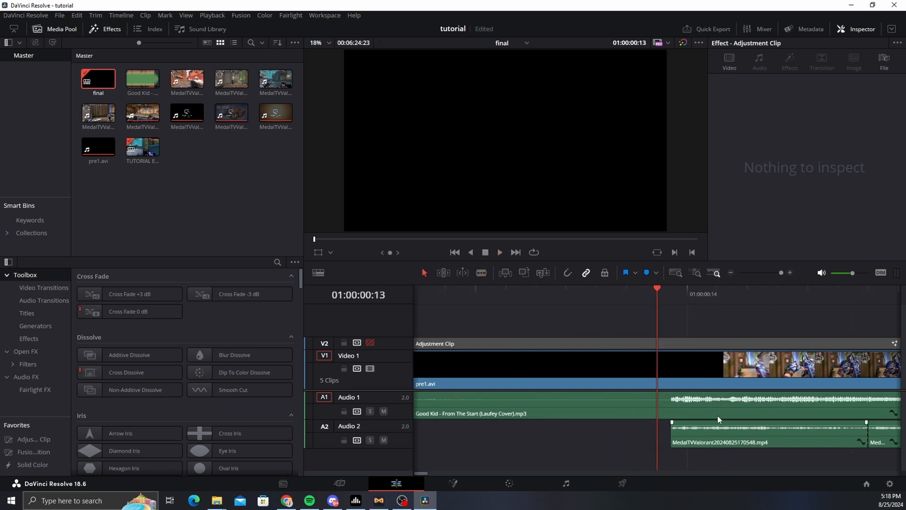
Step: Move the second Audio 2 sound segment so it starts at about 01:00:01:00, and play the opening to check its timing
key(space)
key(Right)
key(Right)
key(Right)
key(Left)
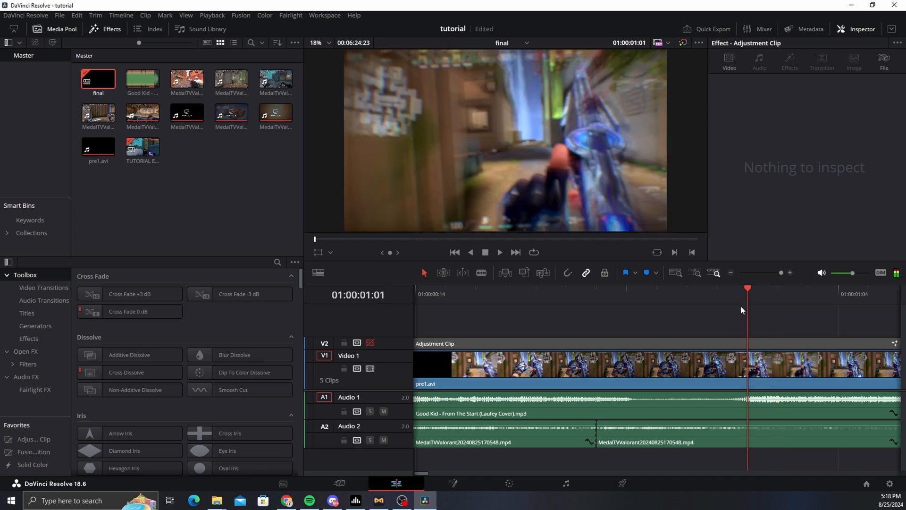
key(Left)
drag(674, 446, 817, 446)
key(space)
drag(780, 272, 768, 274)
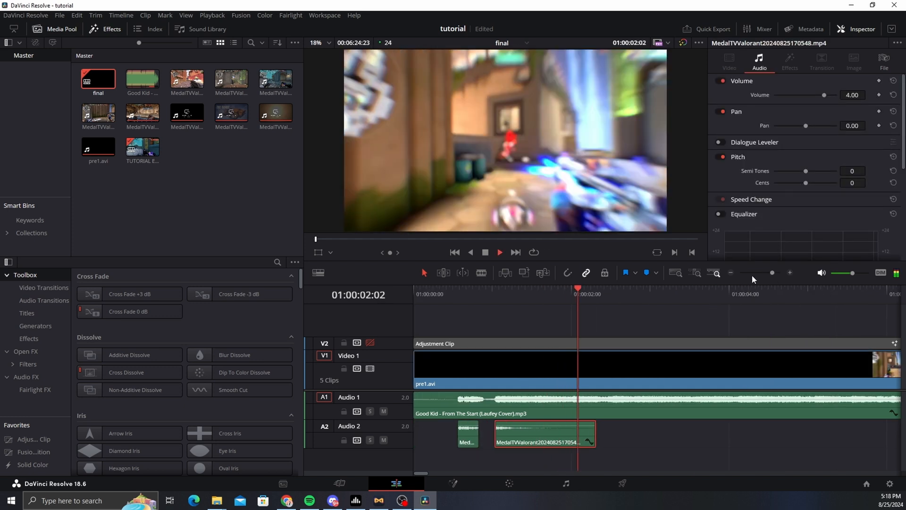
click(431, 298)
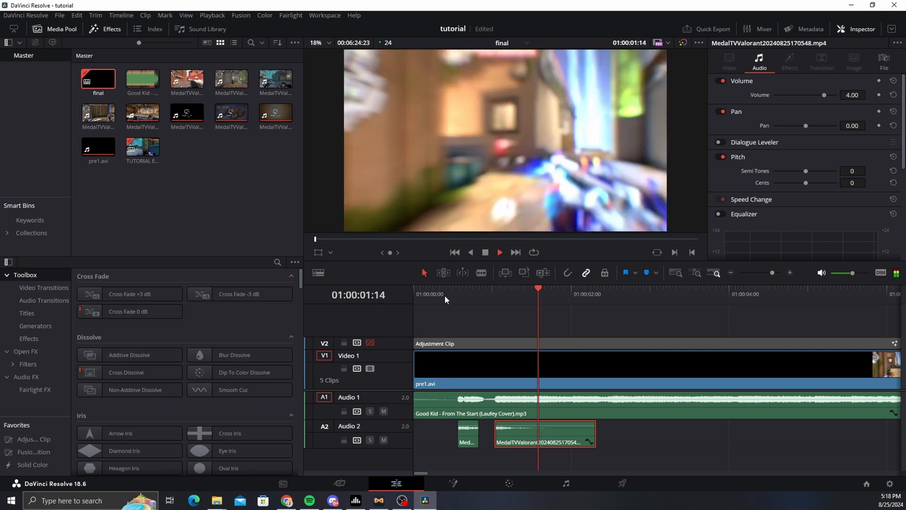
click(445, 295)
key(space)
Step: Shorten the end of the second Audio 2 segment to about 01:00:01:14 with a fade-out and play the result
drag(445, 295, 404, 315)
click(625, 438)
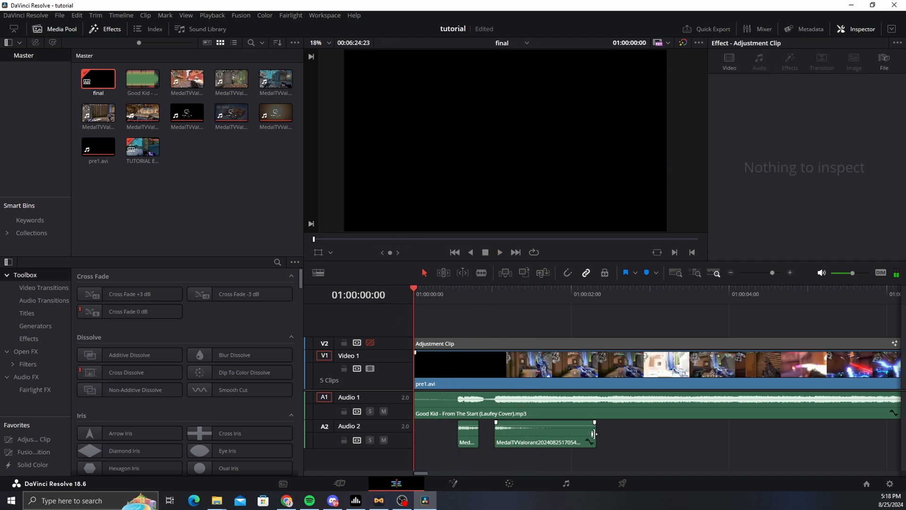
drag(594, 433, 541, 434)
key(space)
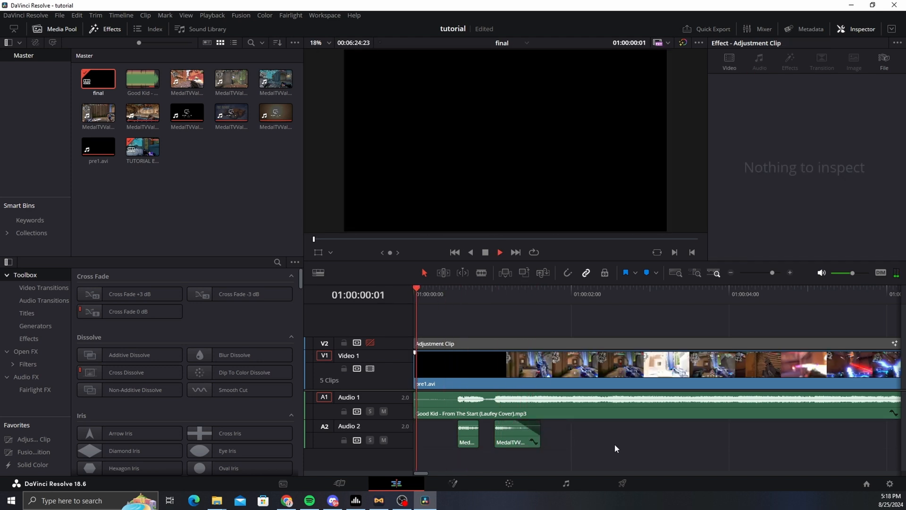
click(437, 290)
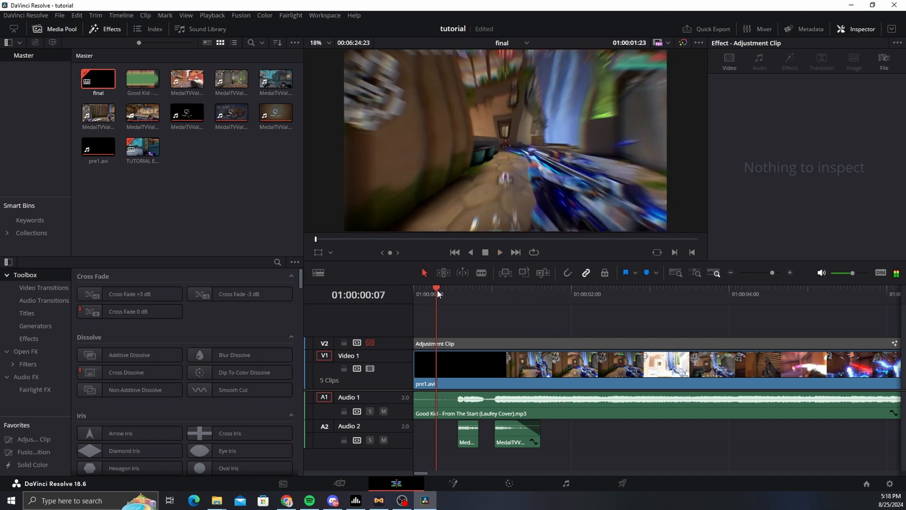
click(442, 290)
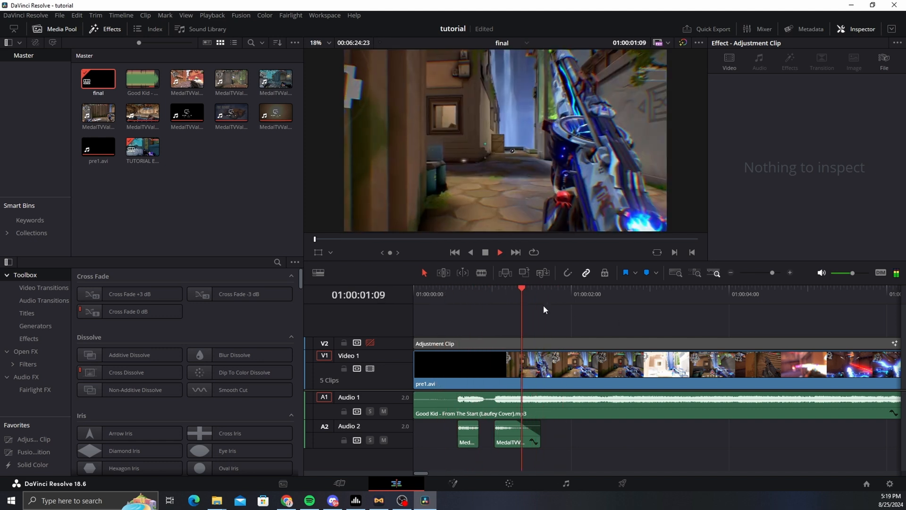
key(space)
Step: Listen to the source gameplay clip's audio around 01:01:03 to 01:01:06 for the bow ability sound
click(766, 272)
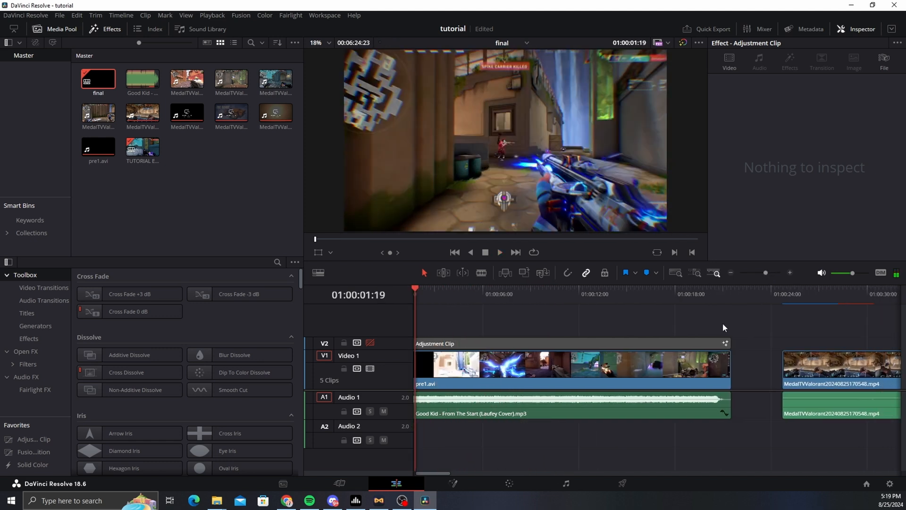
scroll(621, 314, right, 4)
drag(650, 289, 671, 290)
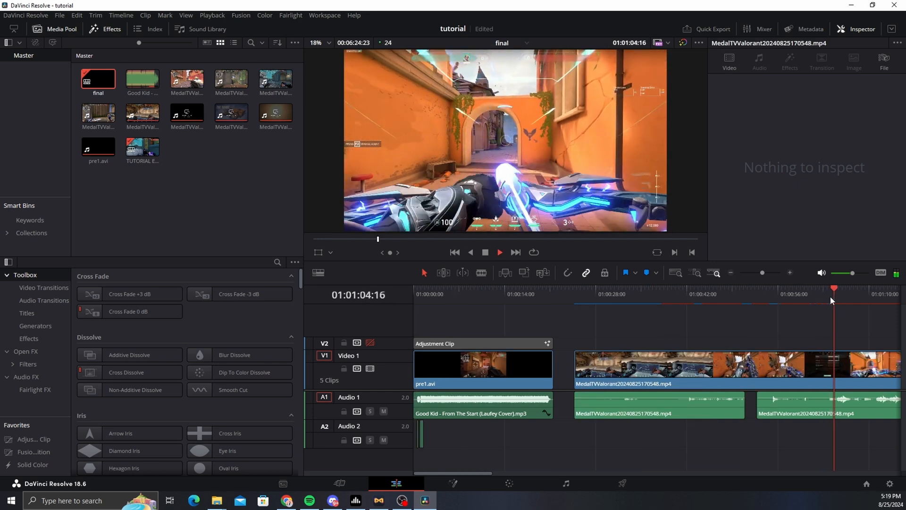
drag(831, 296, 828, 289)
drag(762, 272, 769, 270)
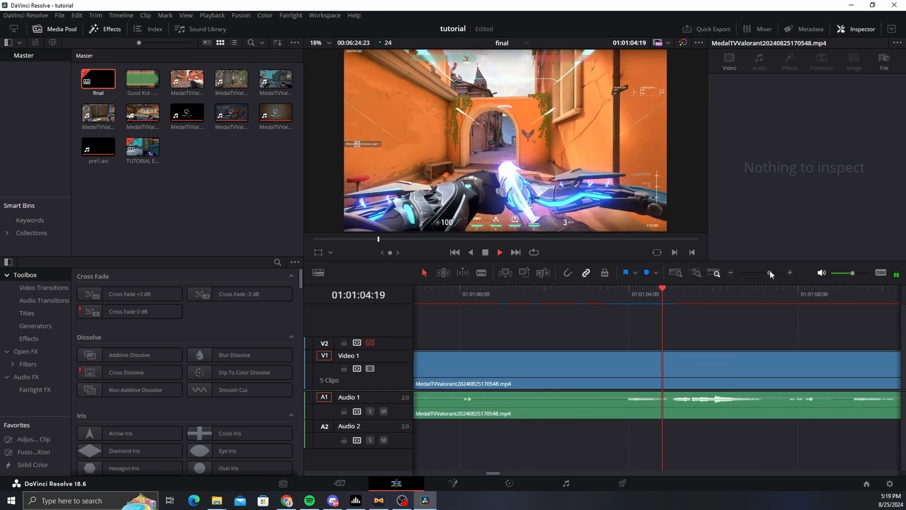
click(606, 293)
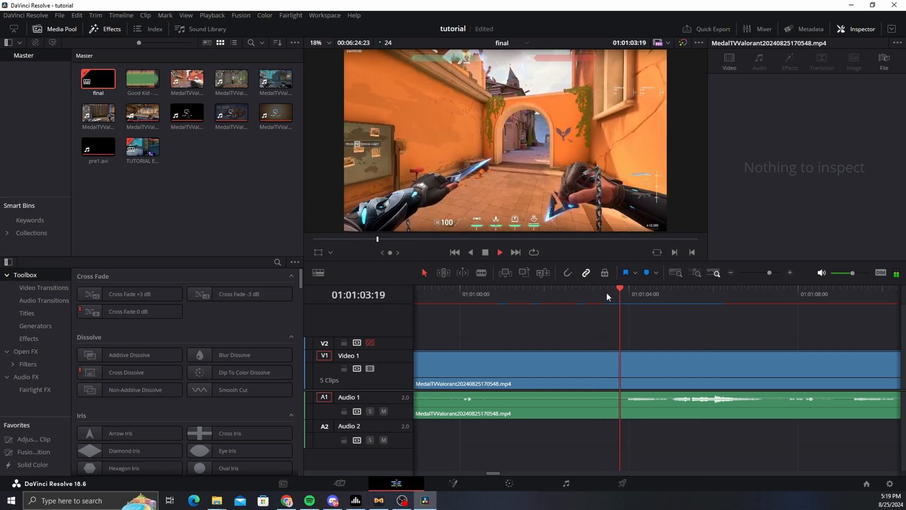
drag(769, 273, 767, 274)
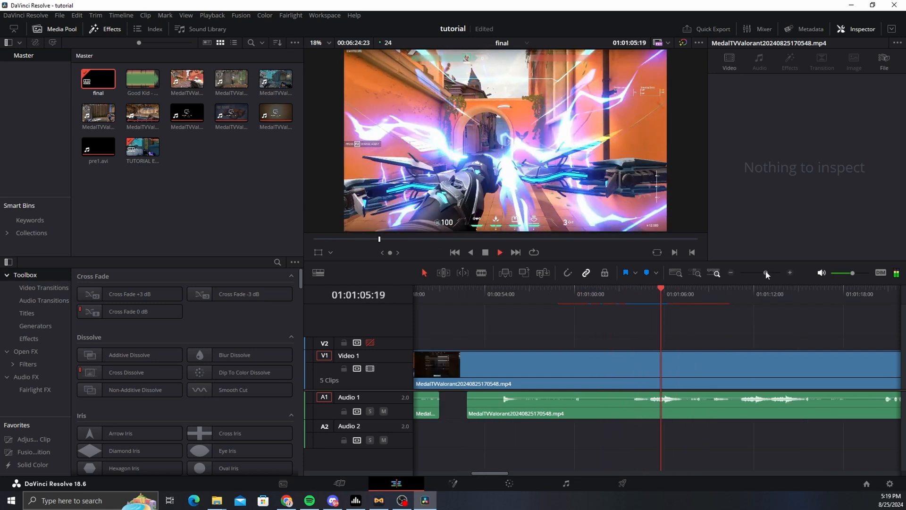
key(space)
drag(647, 295, 651, 294)
scroll(725, 320, right, 1)
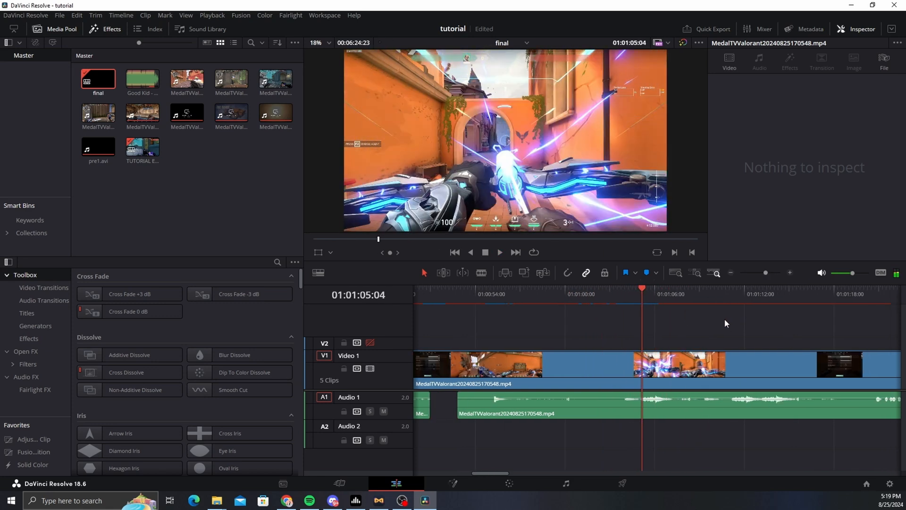
scroll(725, 323, right, 4)
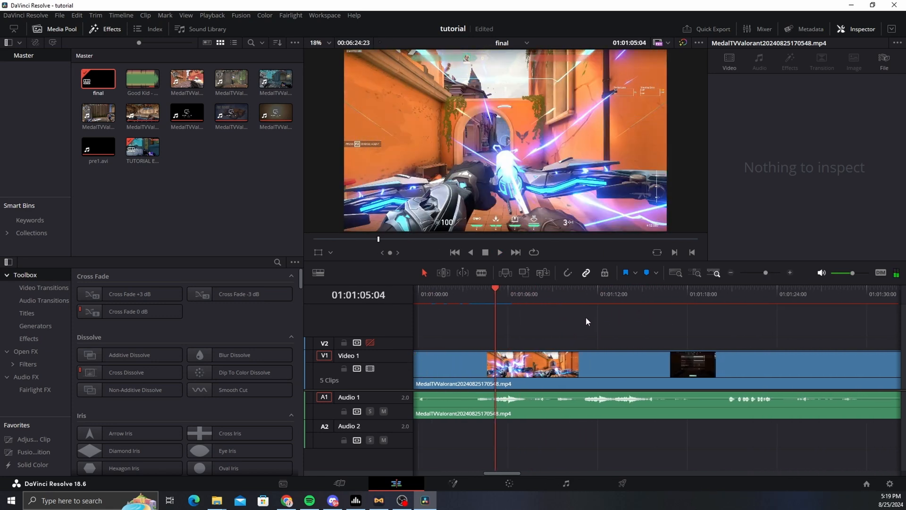
click(484, 294)
key(space)
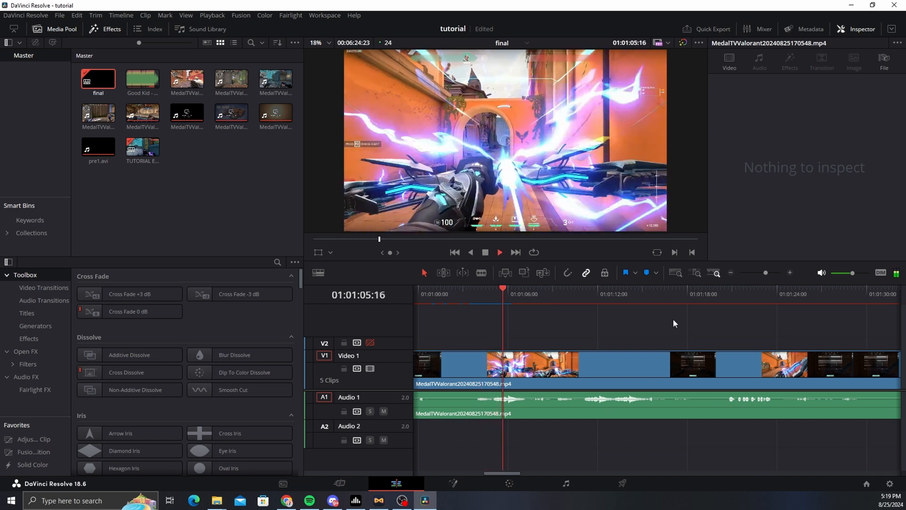
Step: Listen to the source clip's audio between about 01:01:20 and 01:01:22 for further usable sound effects
drag(724, 303, 726, 305)
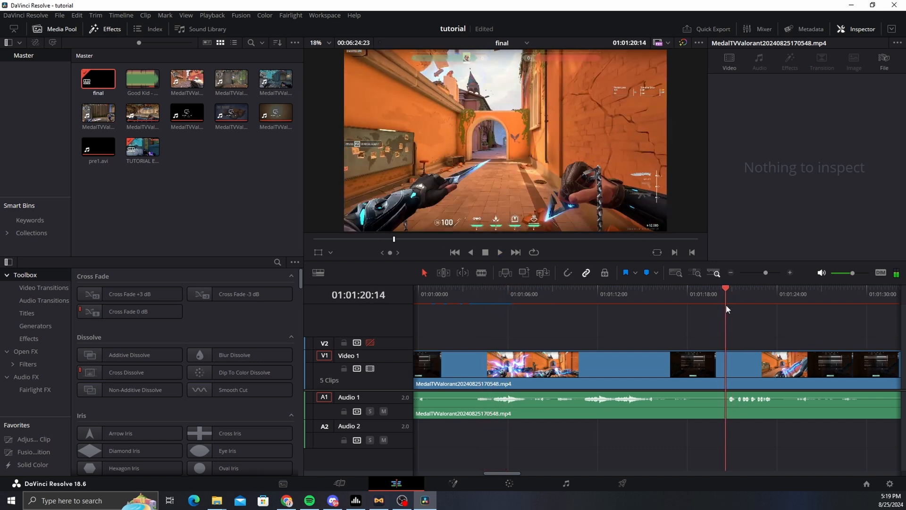
click(772, 273)
key(space)
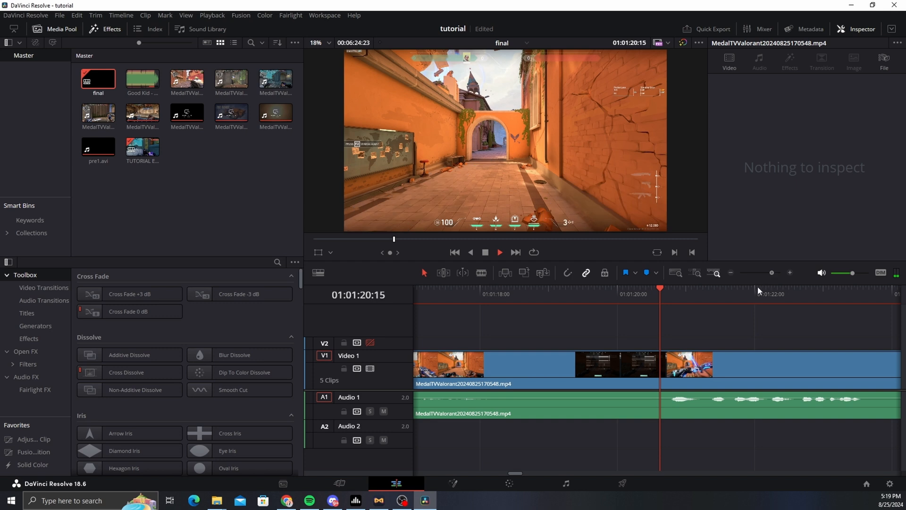
key(space)
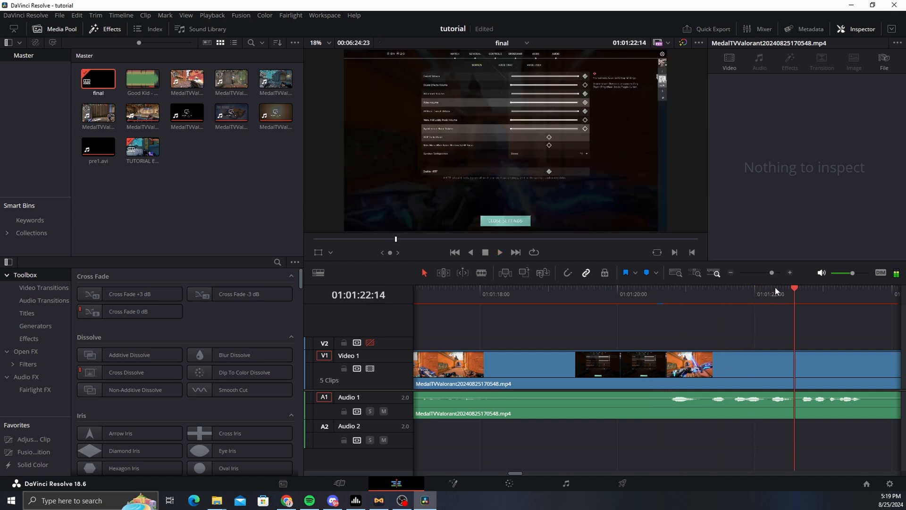
click(766, 273)
drag(491, 303, 498, 303)
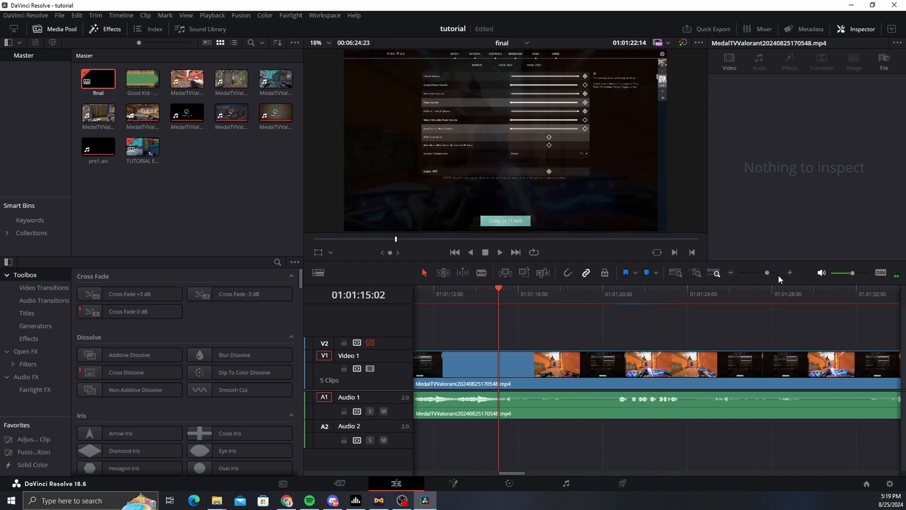
click(765, 275)
click(707, 296)
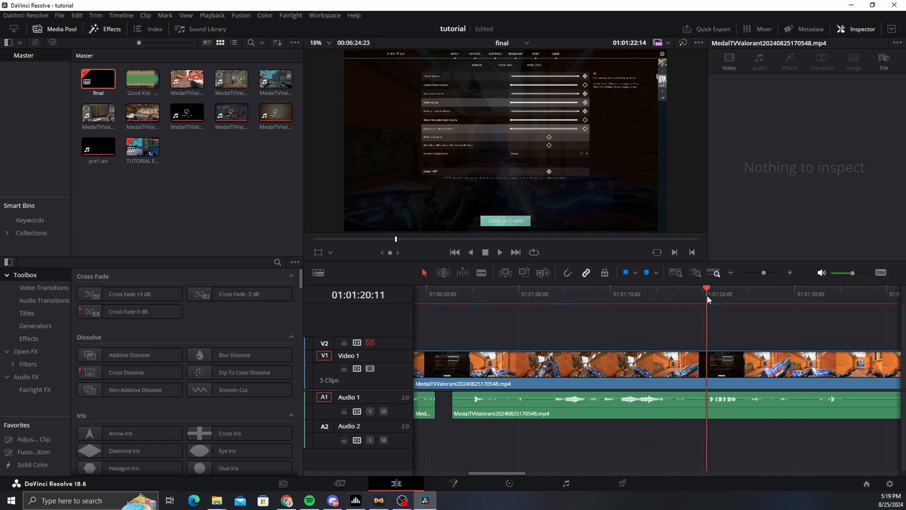
Step: Replay the bow ability sound in the source gameplay clip around 01:01:05
drag(525, 310, 474, 306)
key(space)
click(549, 294)
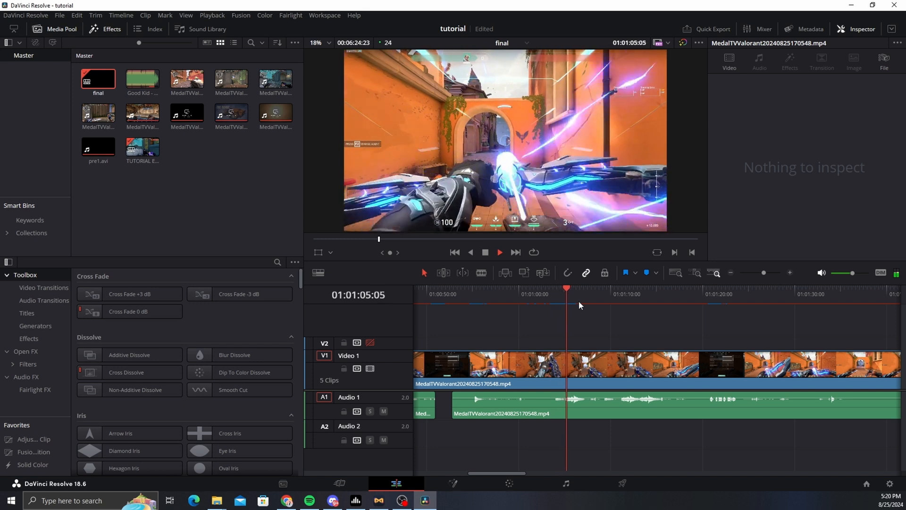
key(space)
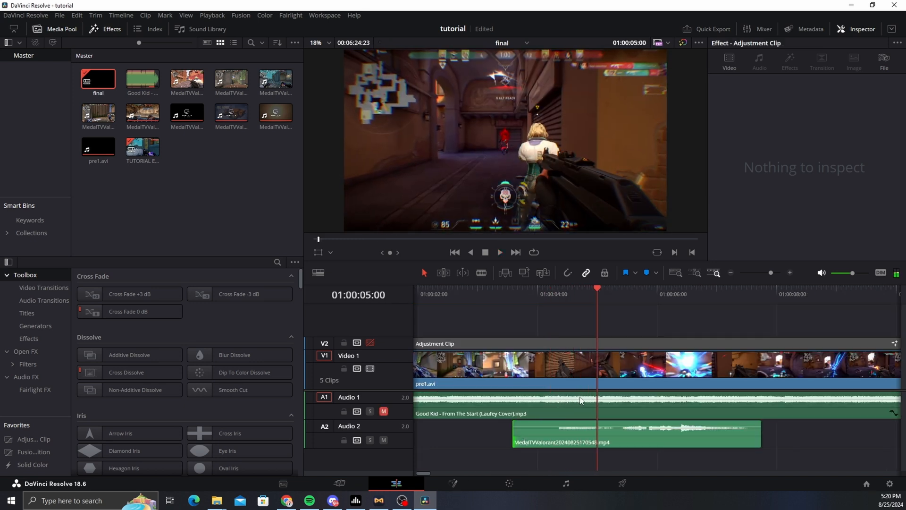
Step: Shift the Audio 2 bow ability clip so its sound begins at 01:00:05:02, where the bow comes out
key(space)
key(Left)
key(Left)
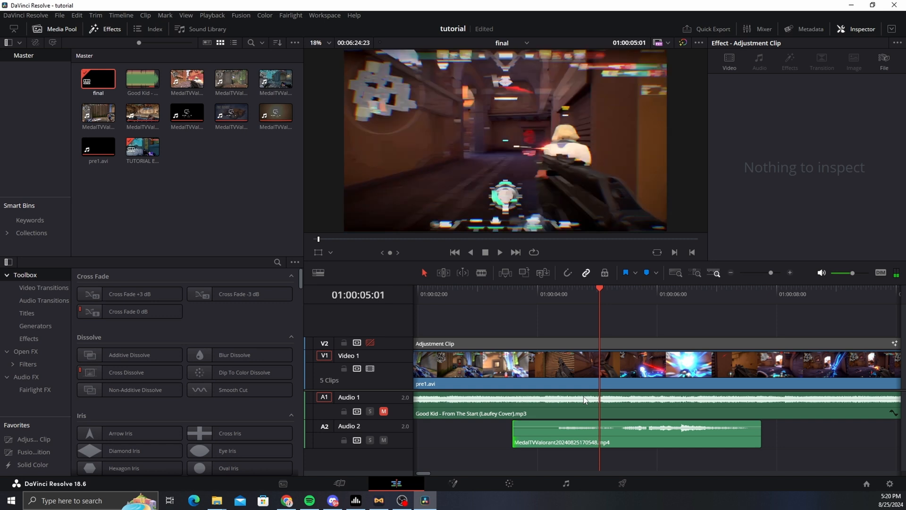
key(Right)
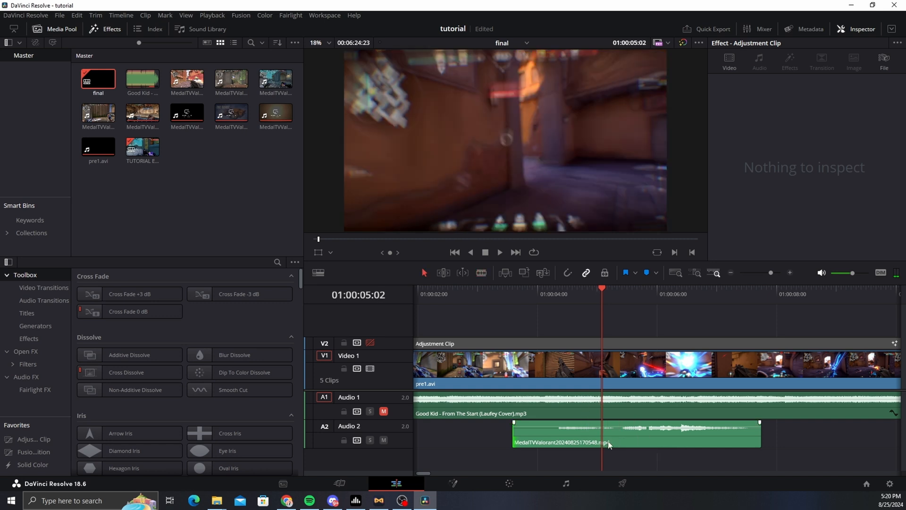
drag(630, 433, 675, 432)
Step: Split the Audio 2 bow ability clip at about 01:00:06:02 and play up to the bow shot's start
key(b)
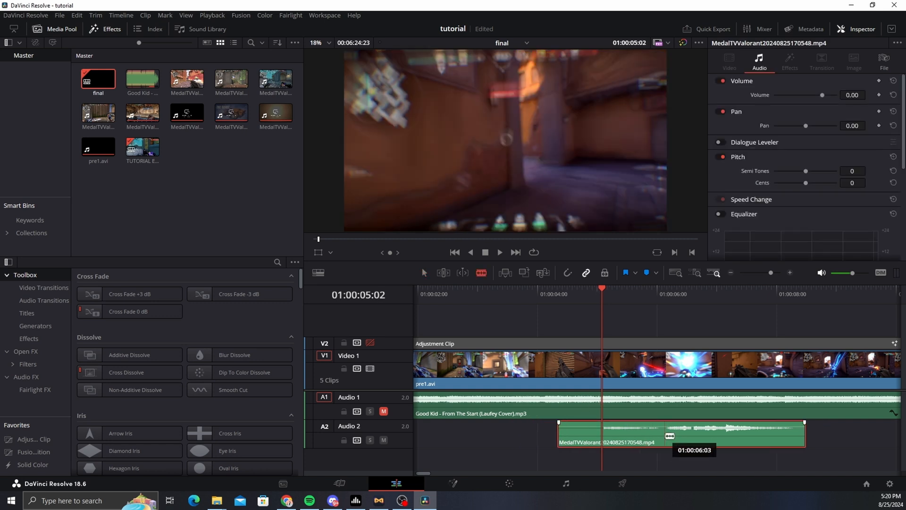
click(665, 435)
key(a)
key(space)
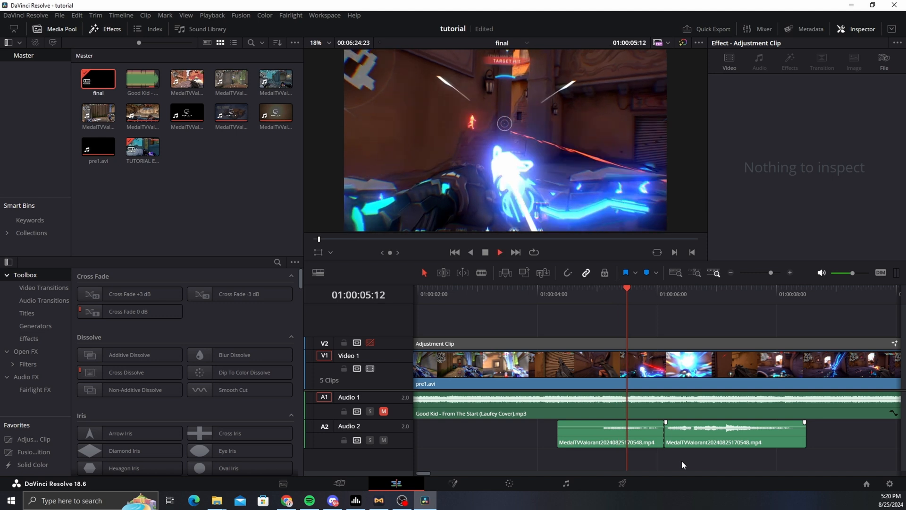
key(space)
Step: Move the part after the cut to a new Audio 3 track starting at 01:00:05:13 and play the result
drag(691, 447, 670, 457)
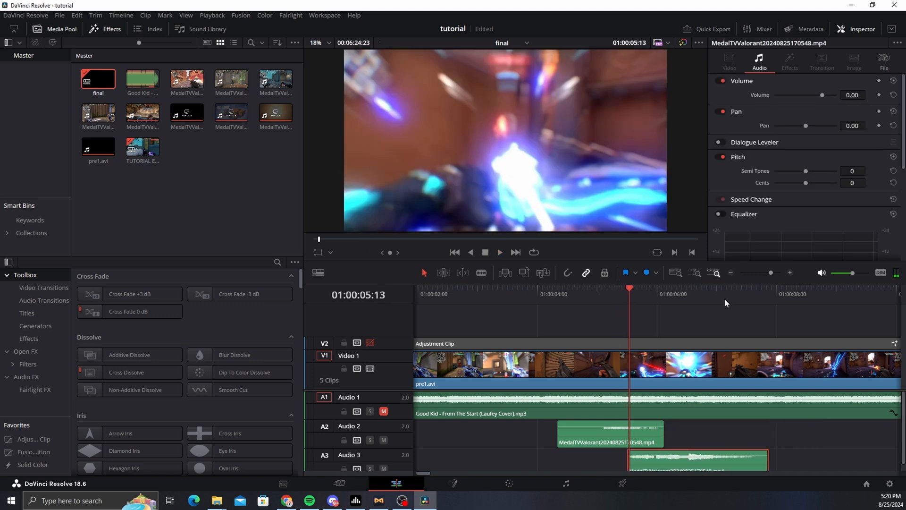
mouse_move(771, 273)
mouse_down()
mouse_move(781, 273)
mouse_move(771, 274)
mouse_up()
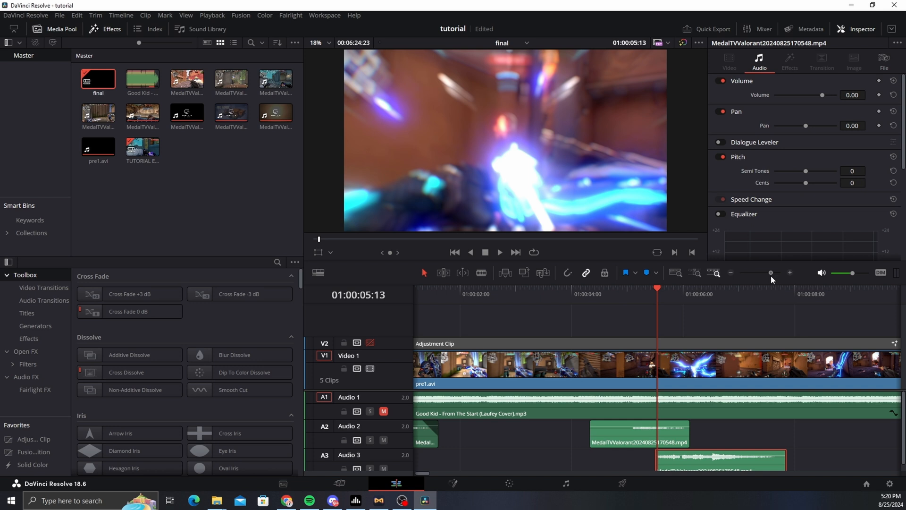
click(739, 431)
key(space)
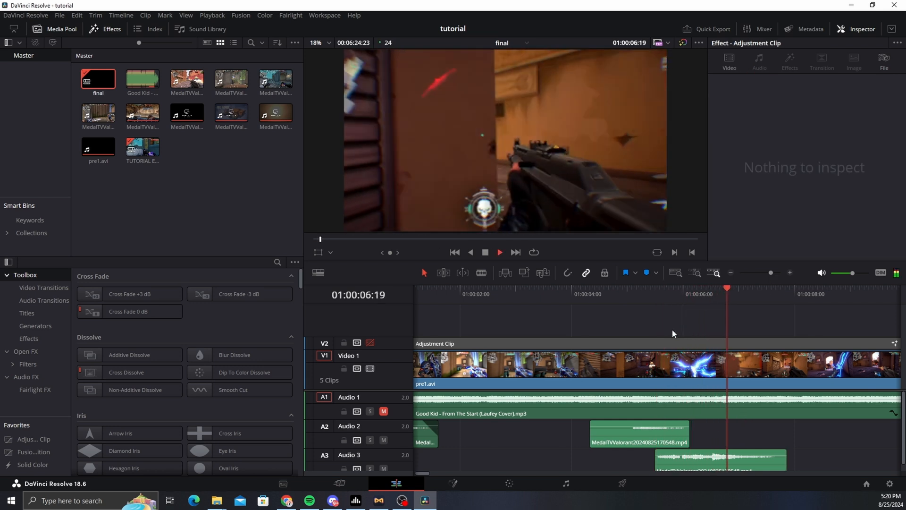
key(space)
key(space)
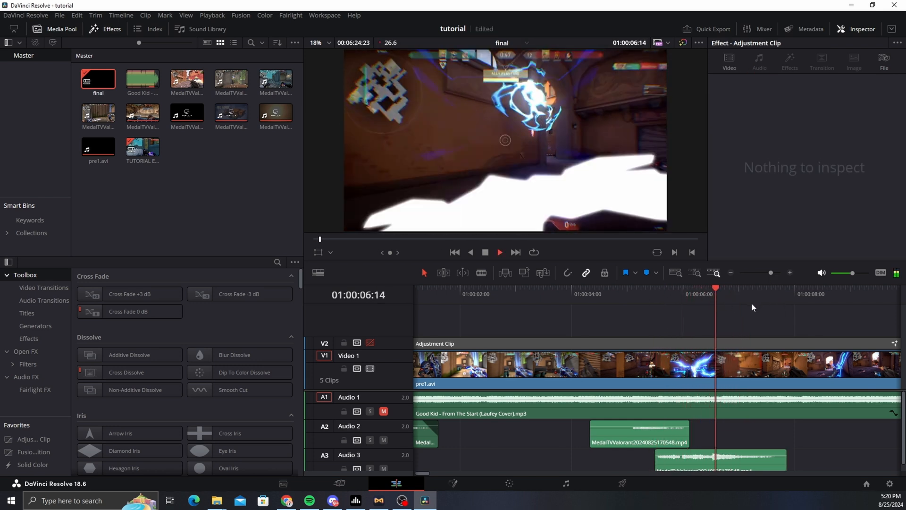
Step: Split the Audio 3 clip at about 01:00:06:11 and move the part after the cut to Audio 2
drag(679, 299, 690, 300)
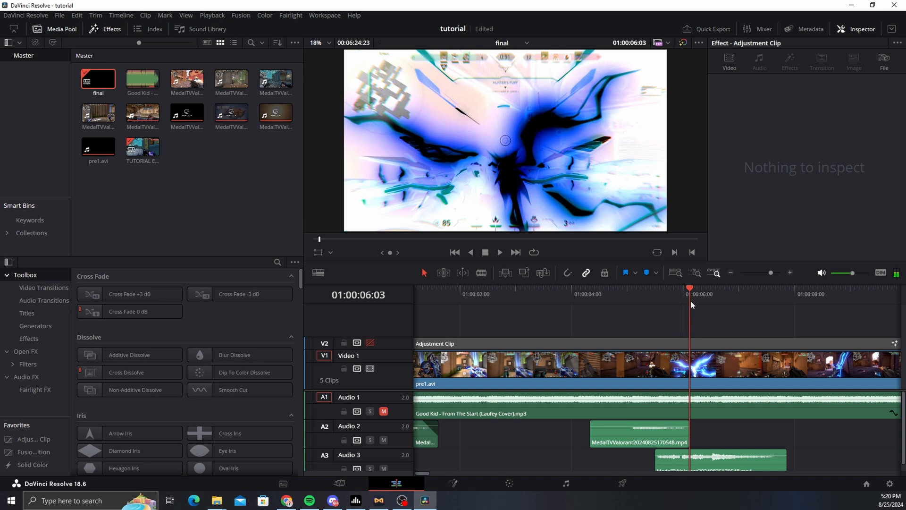
key(Right)
key(Right)
click(711, 462)
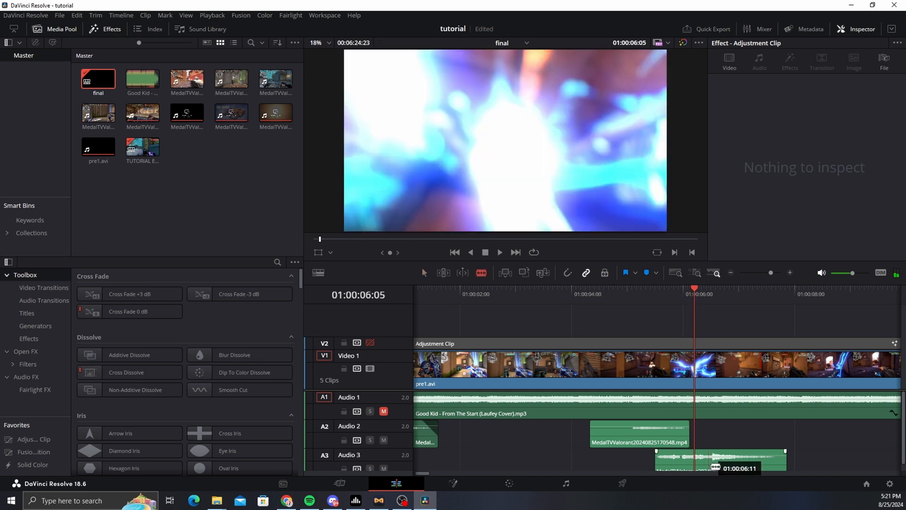
key(a)
drag(740, 464, 718, 436)
Step: Align the moved Audio 2 part's loud burst with 01:00:06:05, and shorten the Audio 3 clip with a fade-out starting there
drag(771, 273, 784, 273)
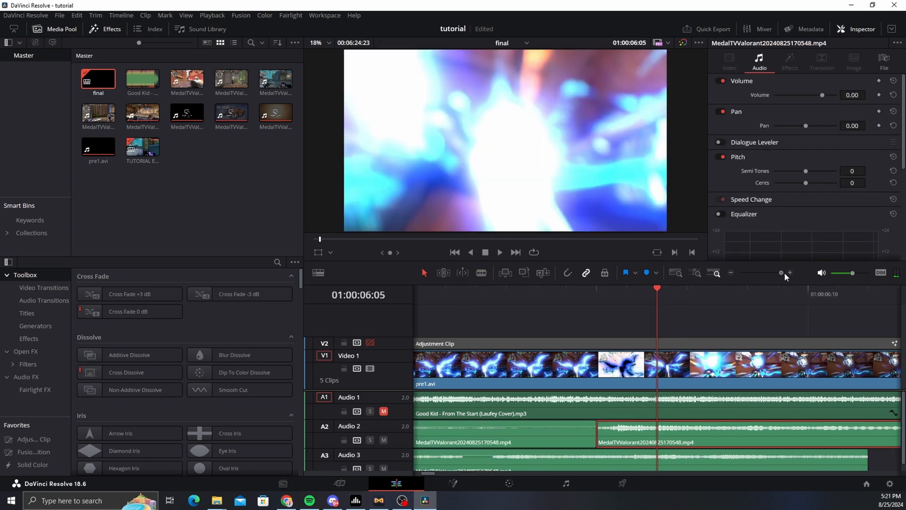
drag(619, 449, 712, 446)
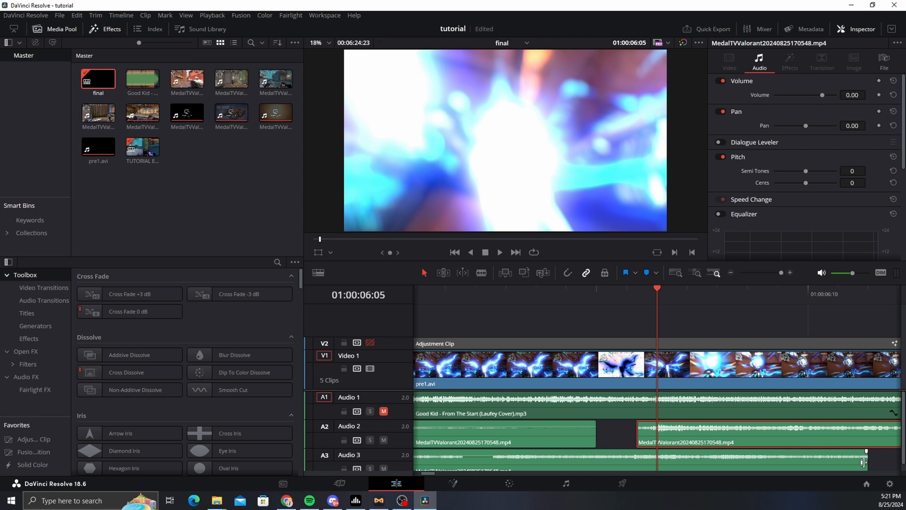
drag(864, 462, 655, 453)
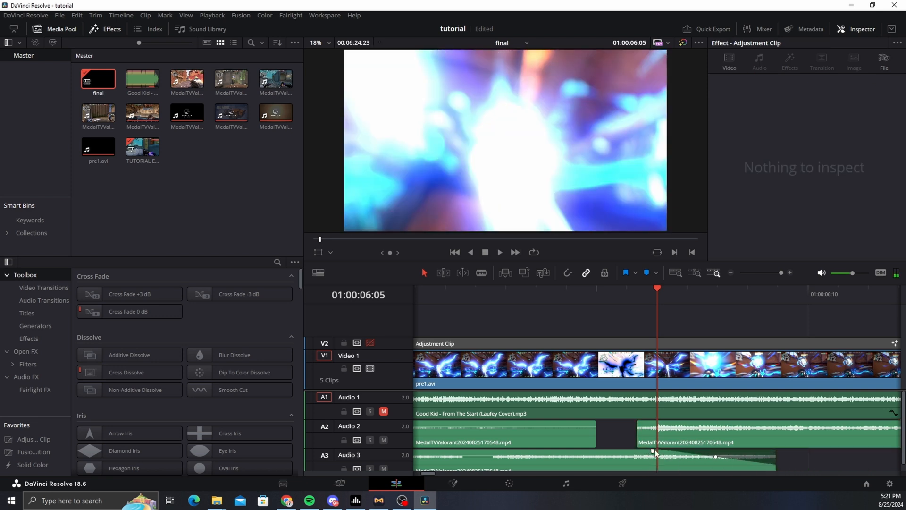
Step: Add short fade-outs to the ends of both Audio 2 bow ability clips and play that section
drag(781, 273, 774, 273)
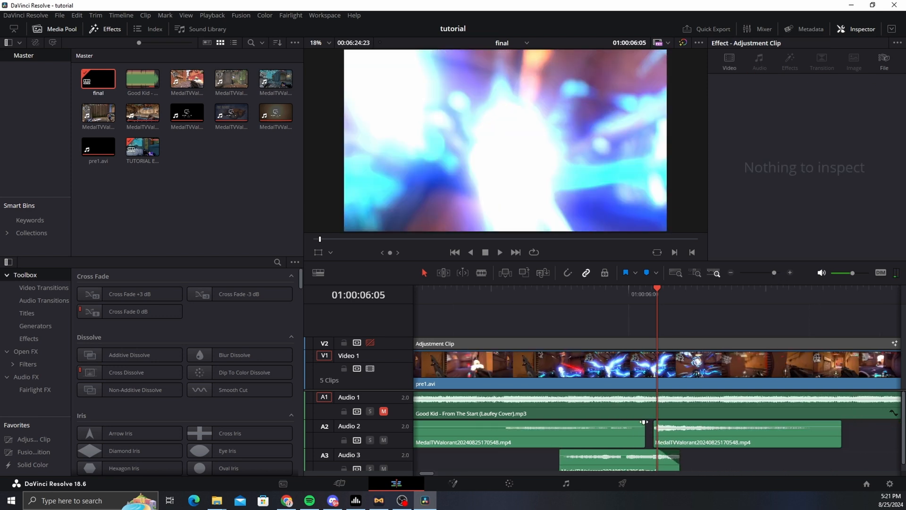
drag(643, 421, 604, 421)
drag(835, 421, 802, 422)
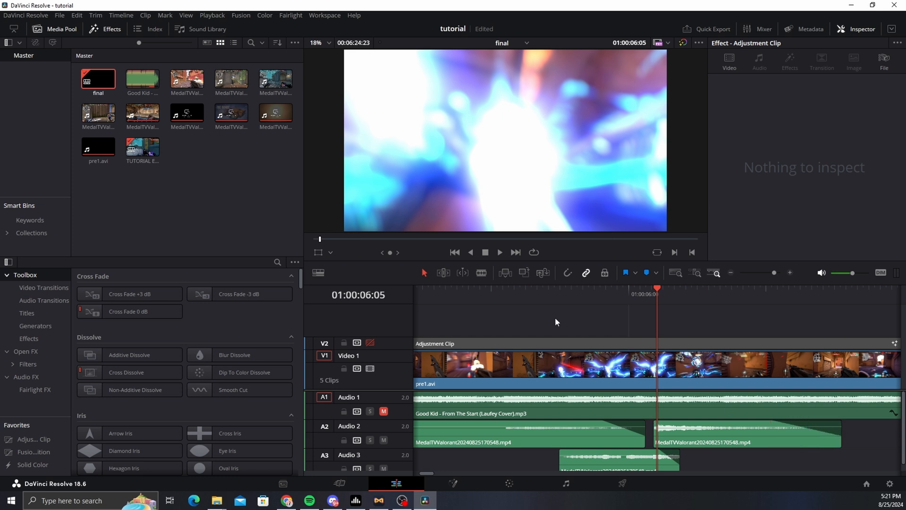
click(488, 293)
key(space)
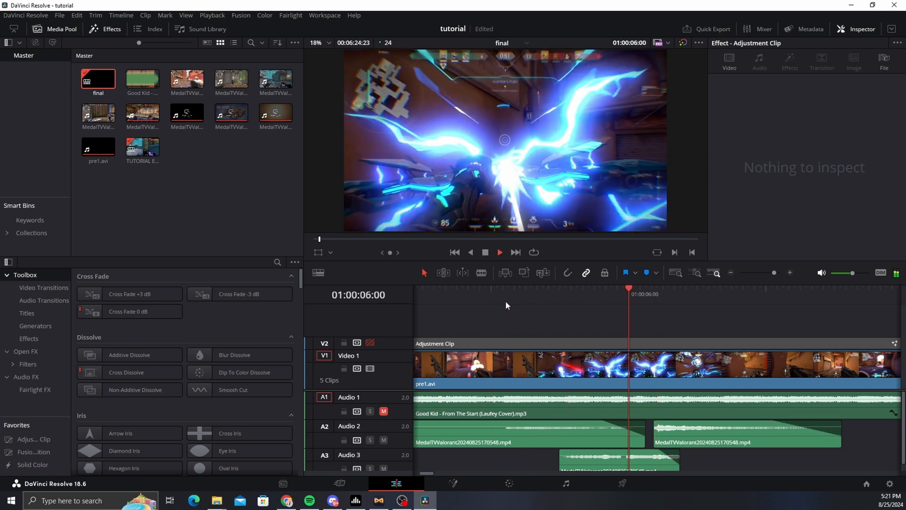
click(767, 274)
click(506, 298)
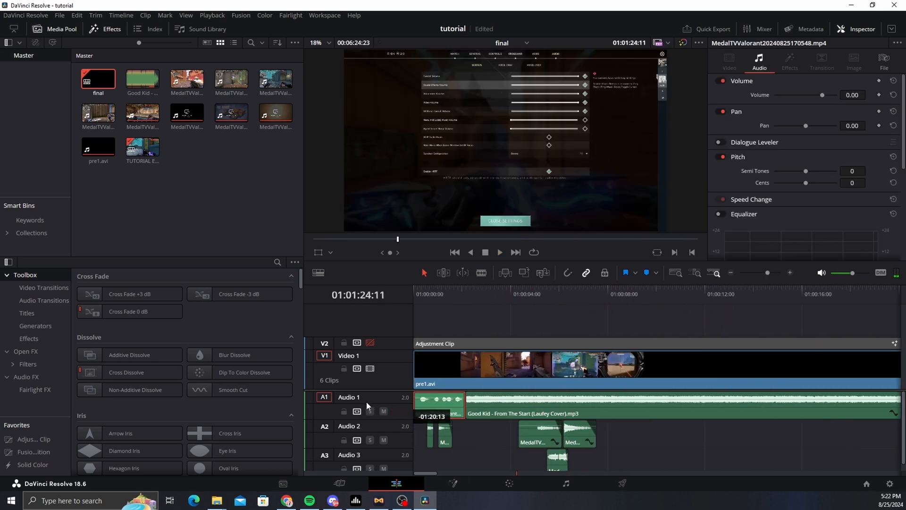
Step: Move the gameplay audio clip with four bursts to a new Audio 4 track starting at about 01:00:05:04 and play it
drag(366, 401, 566, 468)
click(518, 293)
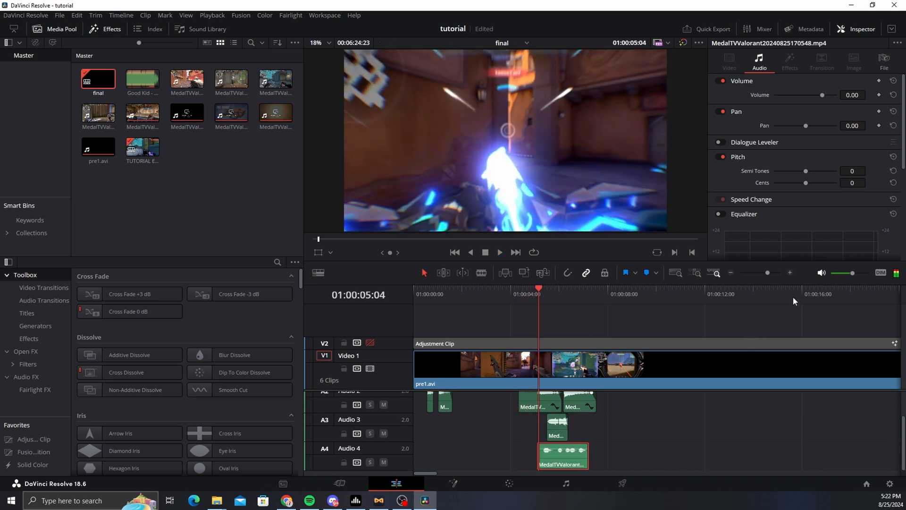
key(space)
Step: Shift the Audio 4 clip earlier to start at about 01:00:04:20, play the bow section, and save the project
click(774, 272)
drag(774, 273, 777, 272)
drag(696, 465, 614, 465)
key(space)
drag(778, 273, 772, 273)
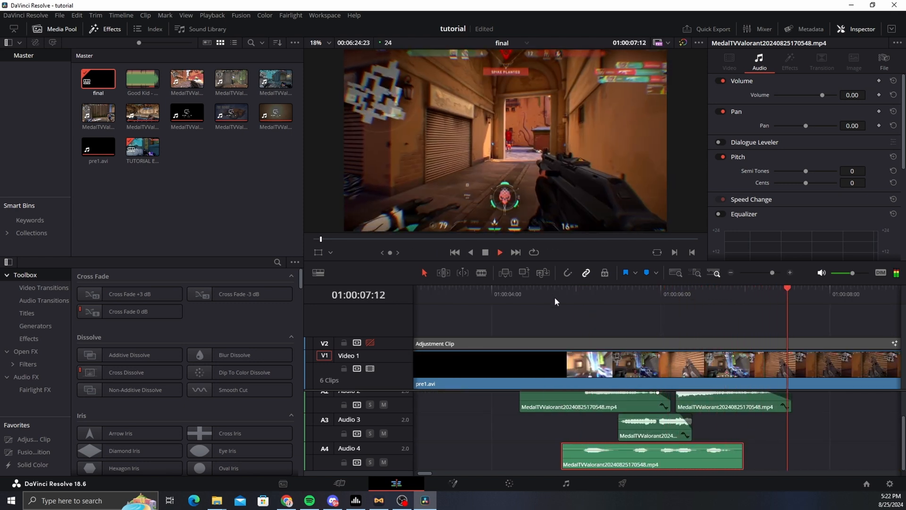
click(555, 296)
key(space)
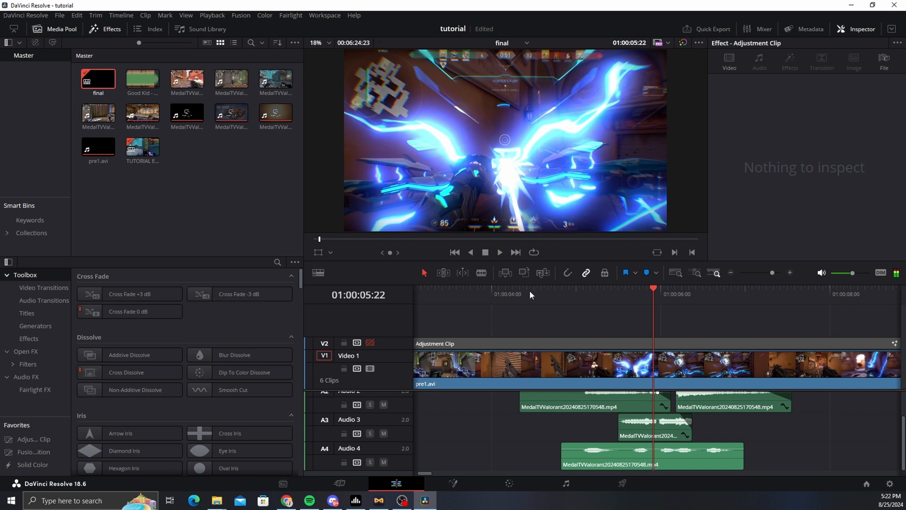
key(ctrl+s)
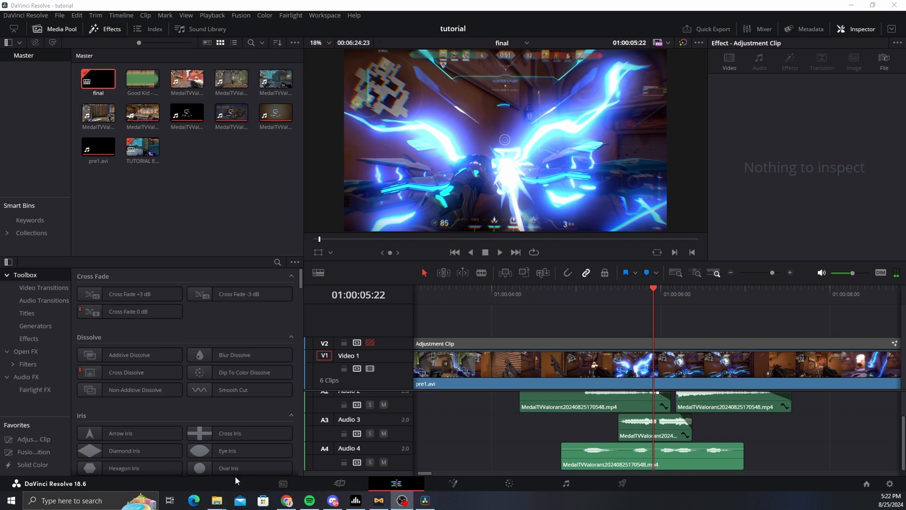
Step: Review the montage and its sound effect tracks by scrubbing through the final timeline
drag(441, 293, 360, 299)
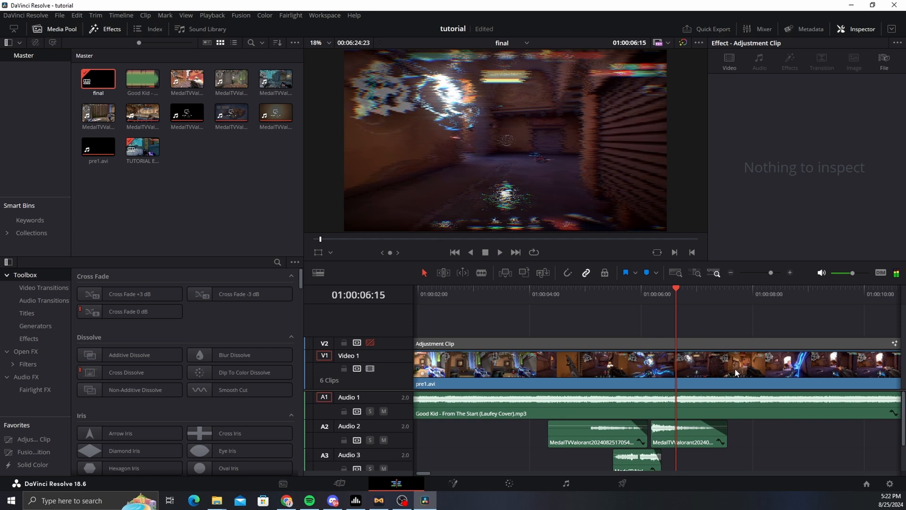
drag(771, 273, 766, 273)
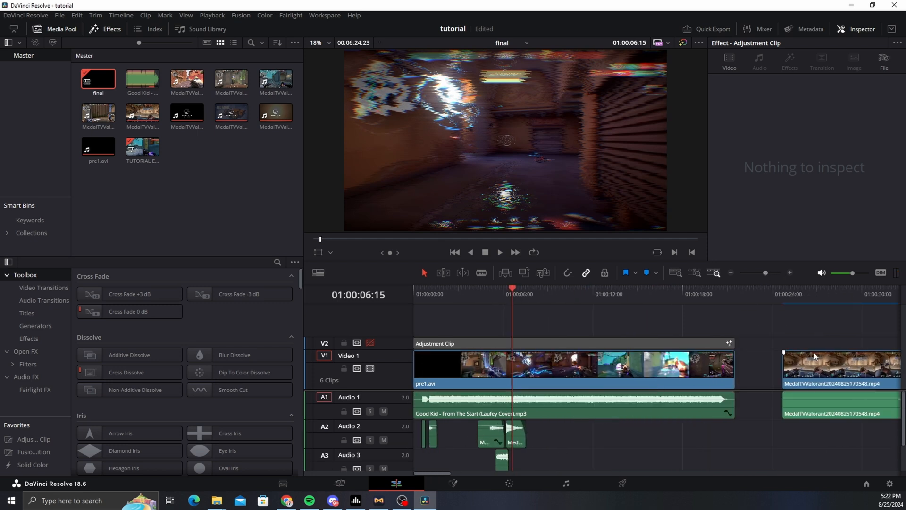
drag(803, 300, 525, 303)
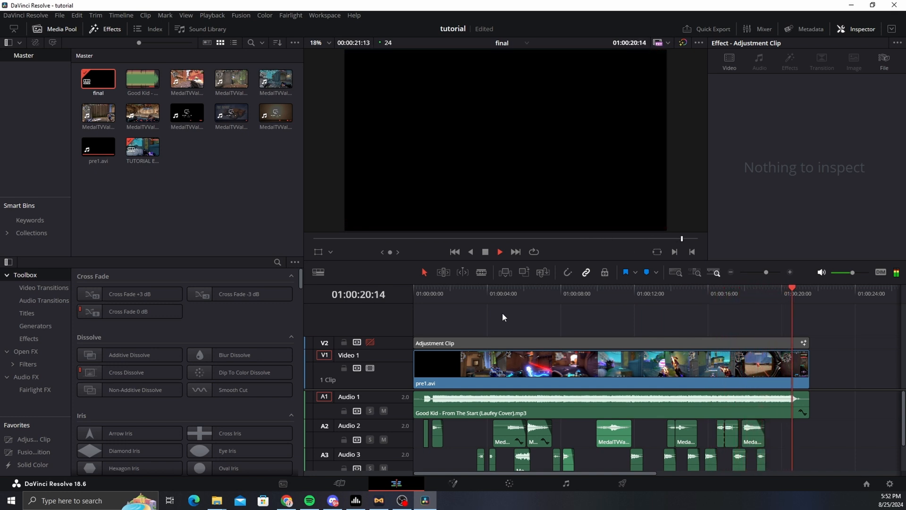
scroll(624, 332, down, 3)
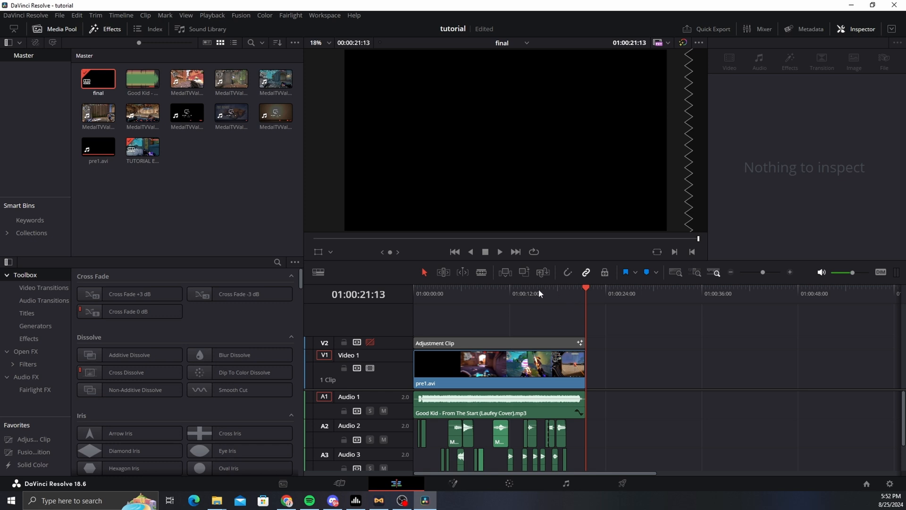
drag(539, 293, 529, 291)
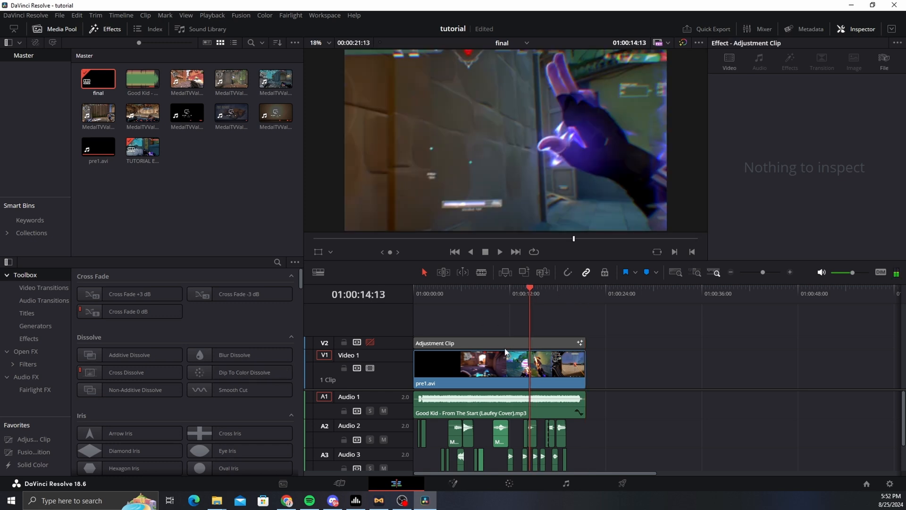
click(445, 292)
click(766, 275)
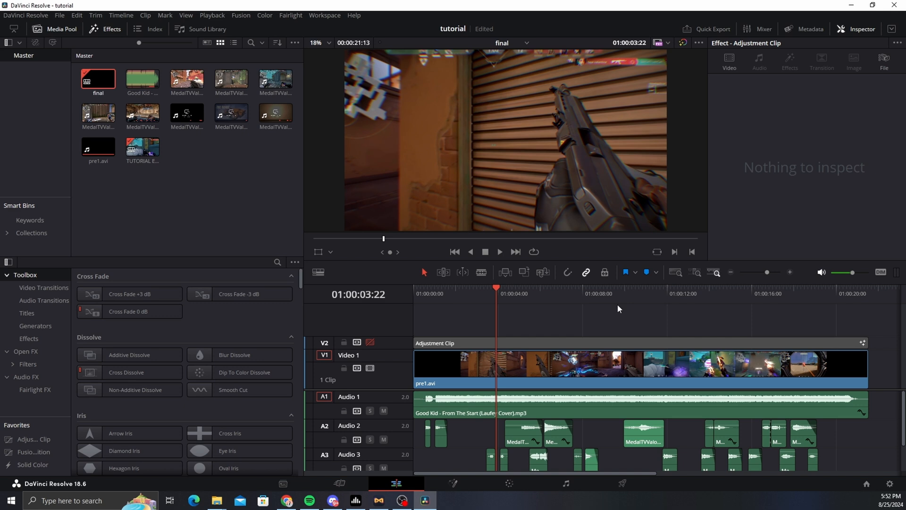
Step: Look through the Open FX list and the Fairlight audio effects
click(25, 352)
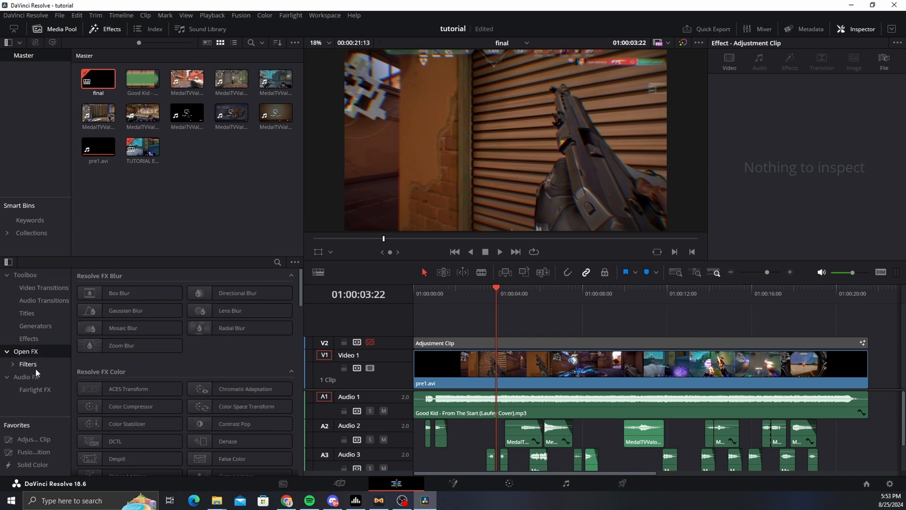
click(36, 378)
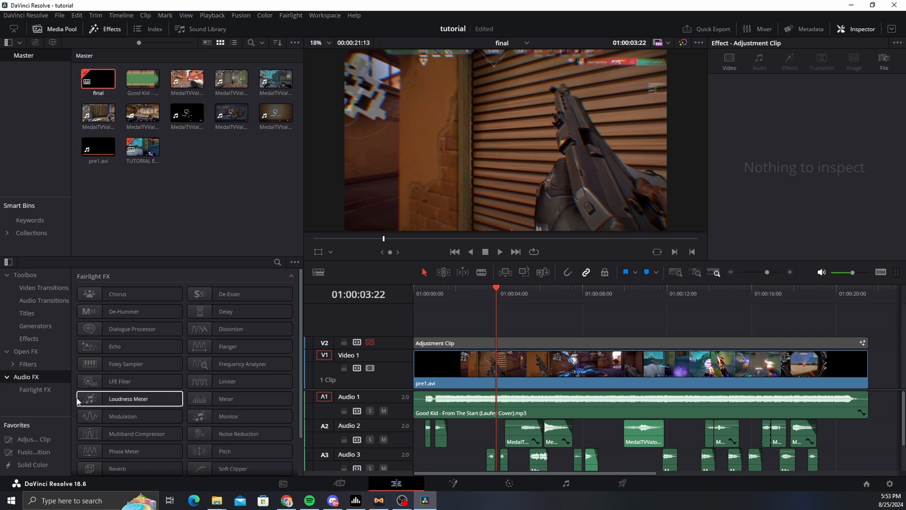
scroll(102, 323, down, 2)
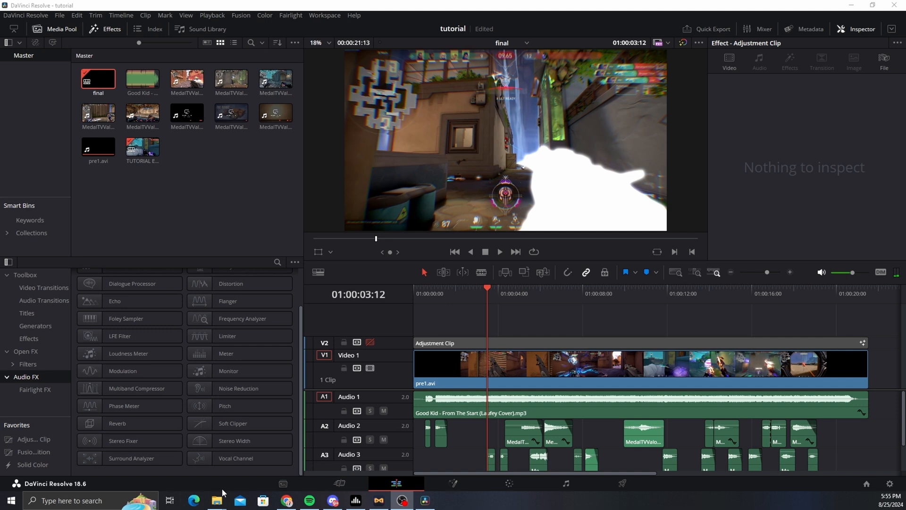
mouse_move(215, 502)
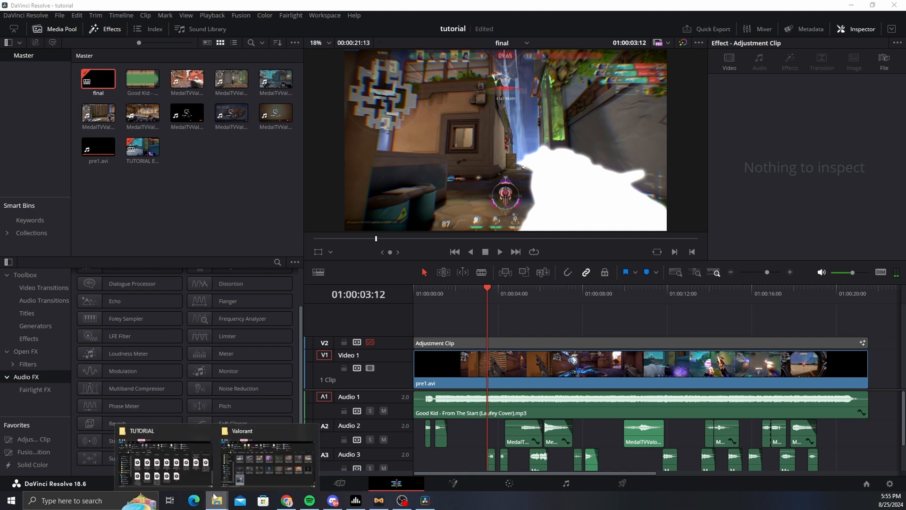
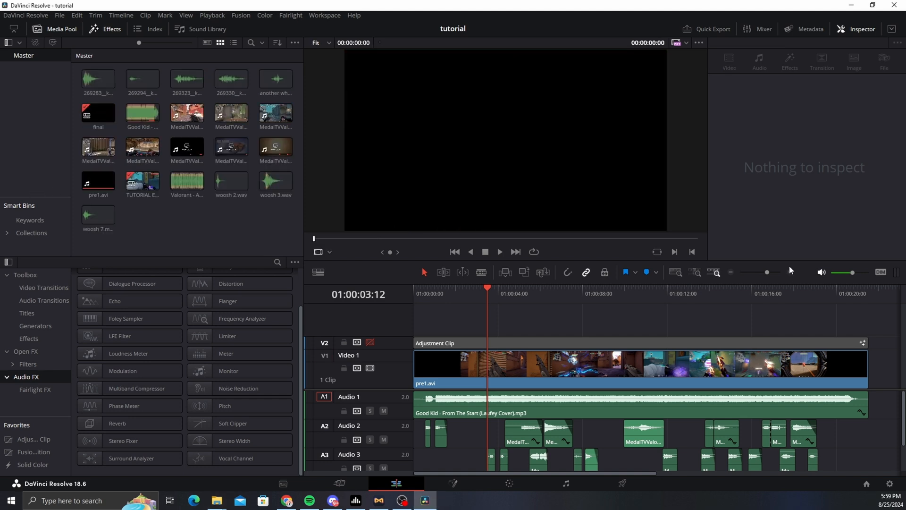
Step: Add woosh 3.wav on a new Audio 5 track starting at about 01:00:02:11 and play the opening
scroll(791, 270, down, 2)
click(273, 184)
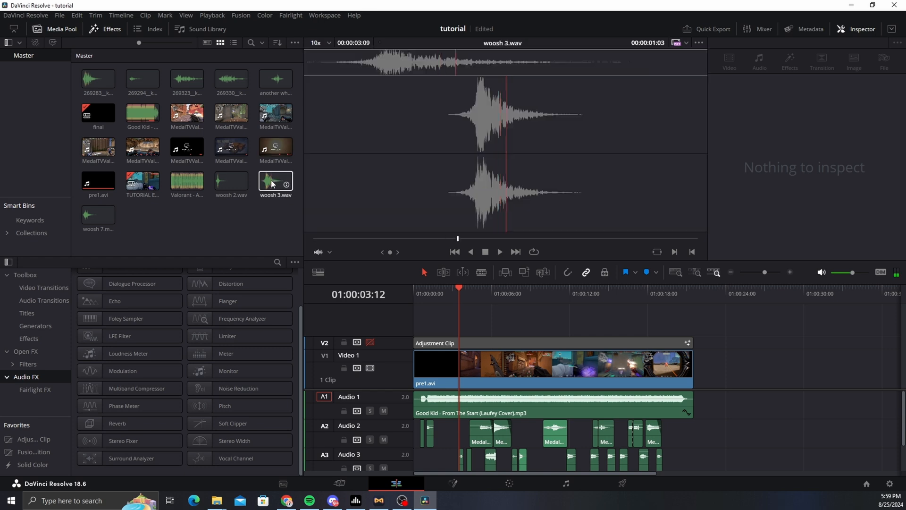
drag(273, 184, 463, 459)
scroll(764, 429, down, 2)
scroll(757, 436, up, 2)
click(434, 293)
key(space)
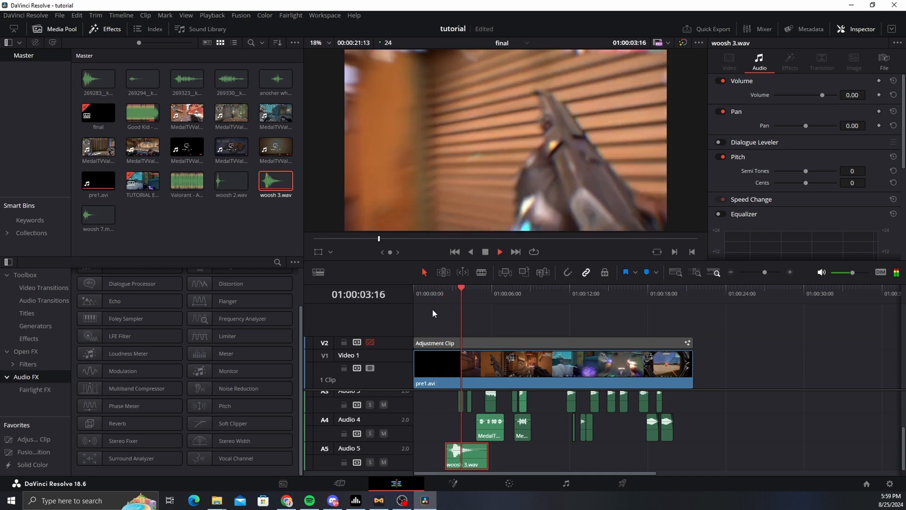
key(Home)
key(space)
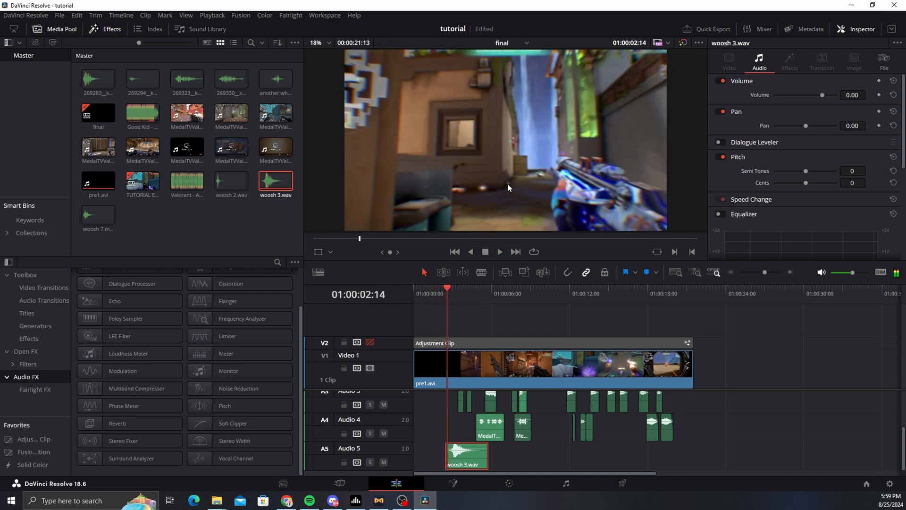
Step: Shift woosh 3.wav earlier on Audio 5 so its loudest peak aligns with the transition at 01:00:02:11, and play the result
key(Left)
key(Left)
key(Left)
key(Left)
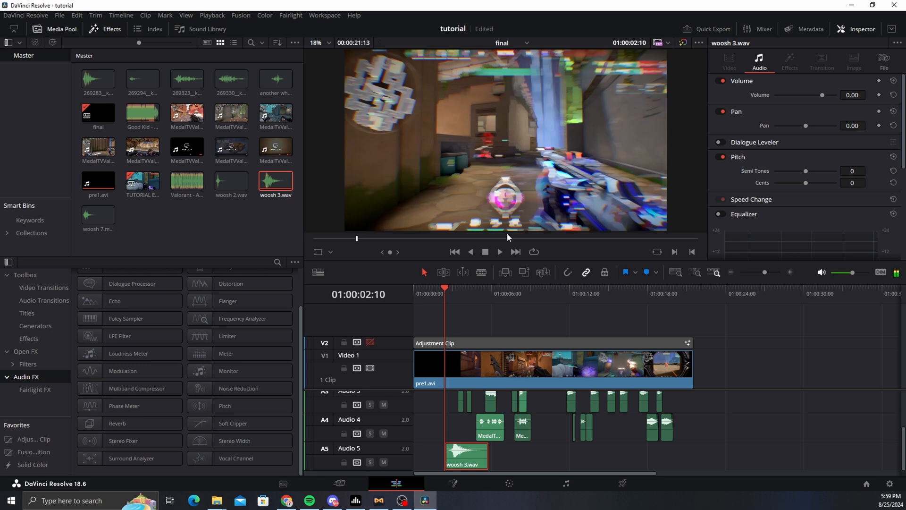
key(Right)
drag(468, 457, 451, 428)
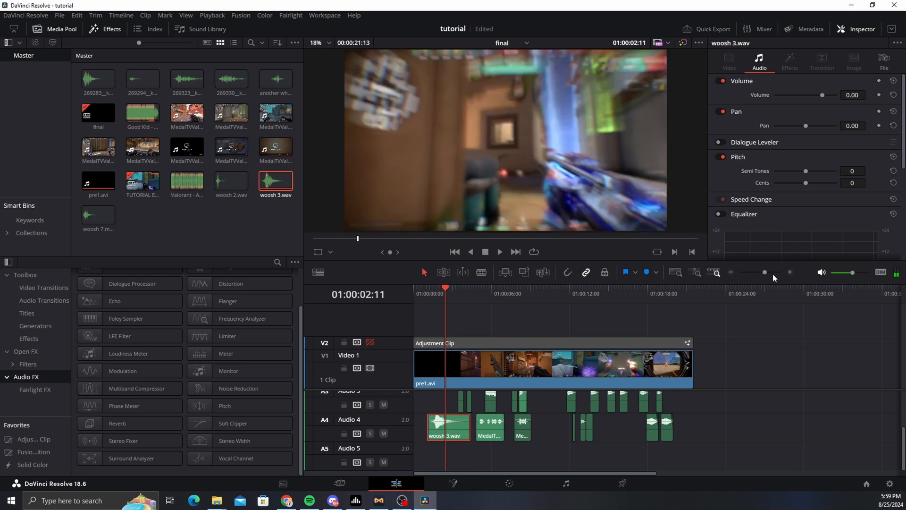
drag(772, 273, 771, 272)
drag(565, 439, 609, 465)
click(481, 292)
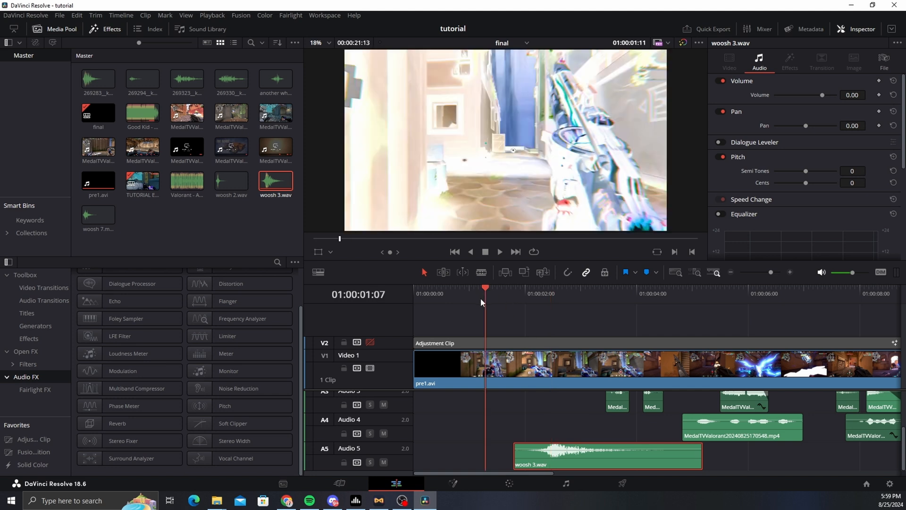
key(space)
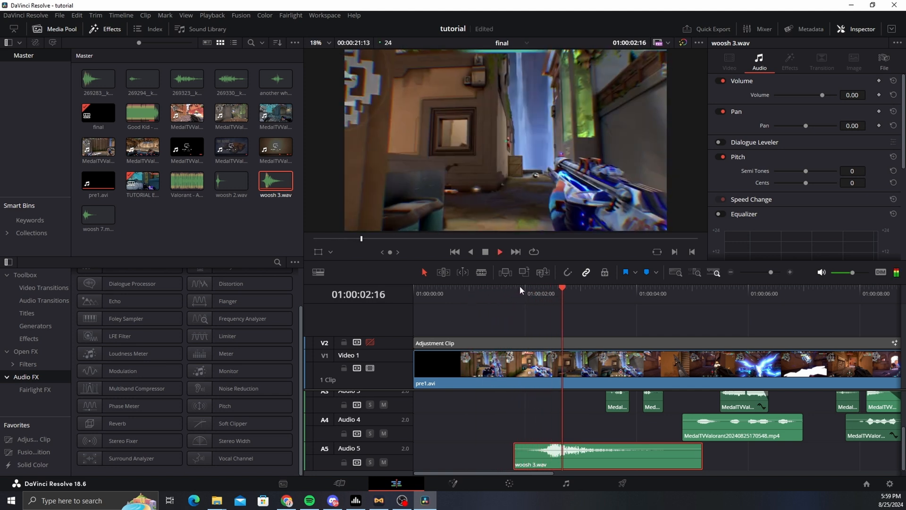
key(space)
Step: Set the volume of the woosh 3.wav clip on Audio 5 to -4.00
drag(771, 272, 762, 273)
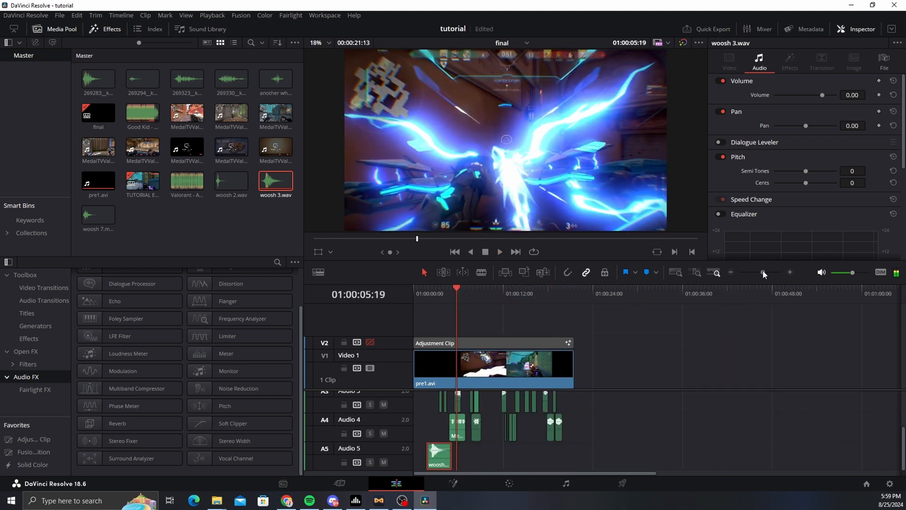
click(692, 373)
drag(760, 273, 765, 274)
key(space)
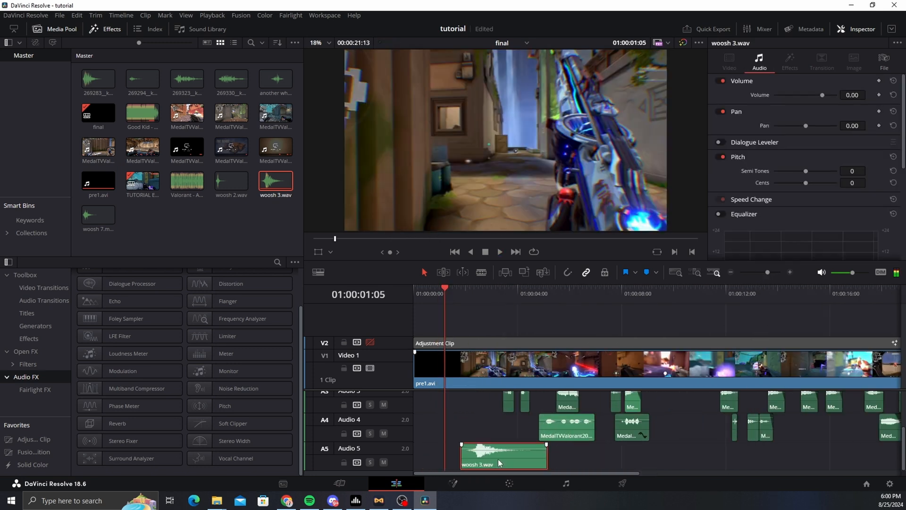
click(863, 94)
key(BackSpace)
key(BackSpace)
key(BackSpace)
key(BackSpace)
text(-4)
key(Return)
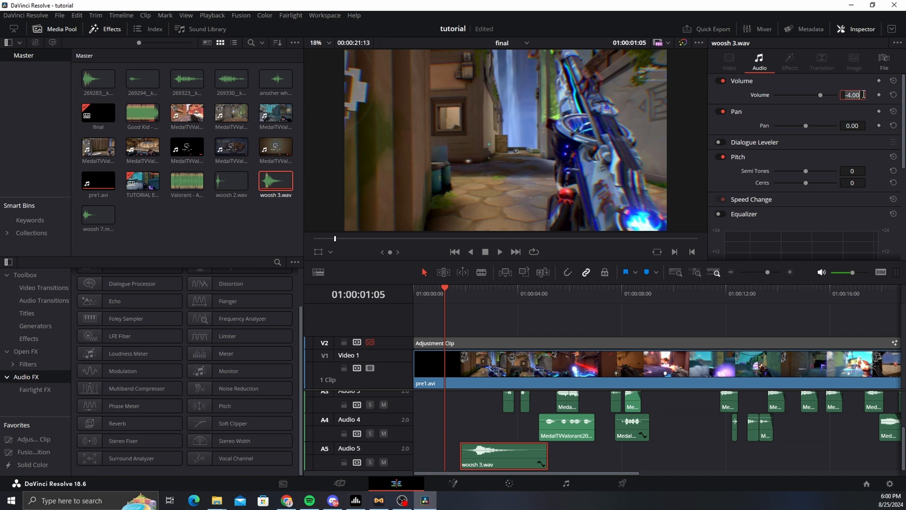
drag(865, 94, 862, 94)
click(704, 433)
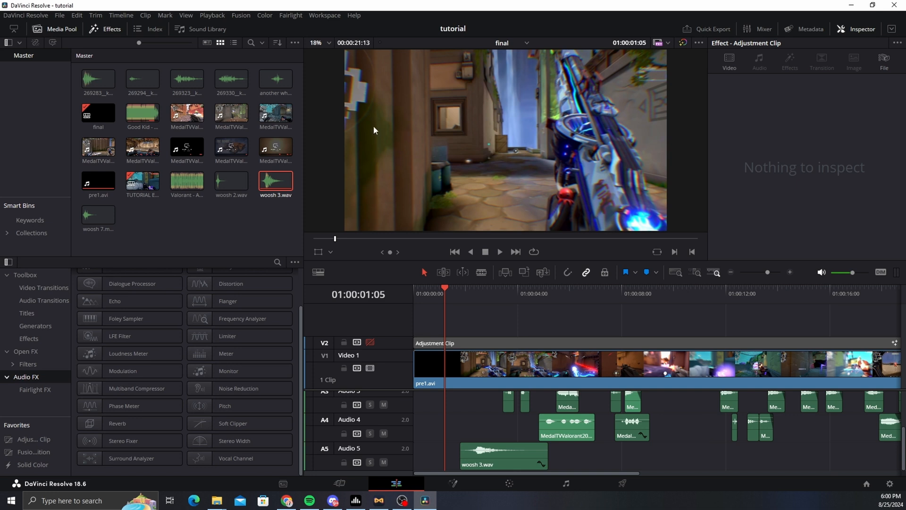
Step: Add the "another wh..." sound from the media pool to Audio 5, following the woosh 3.wav clip
drag(282, 86, 627, 458)
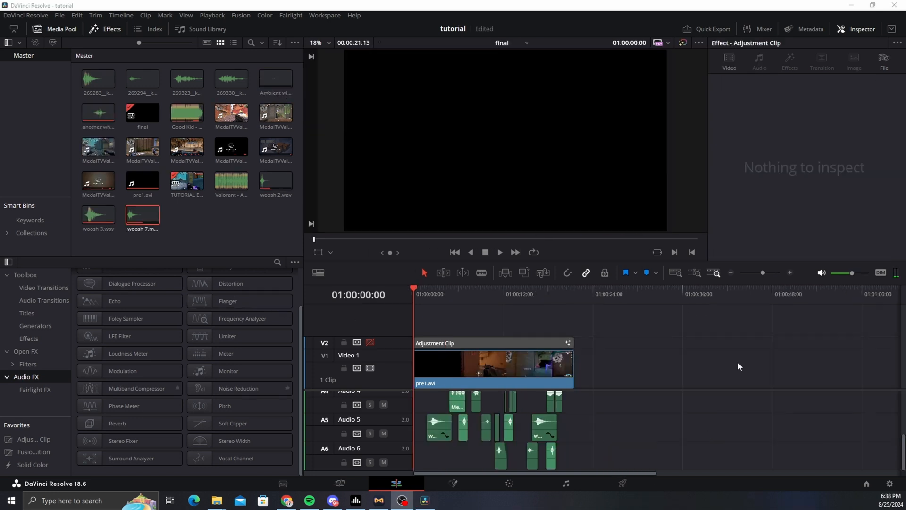
Step: Try lowering the last woosh 3.wav clip on Audio 5 by 2 semitones, and reset its pitch
scroll(694, 389, down, 3)
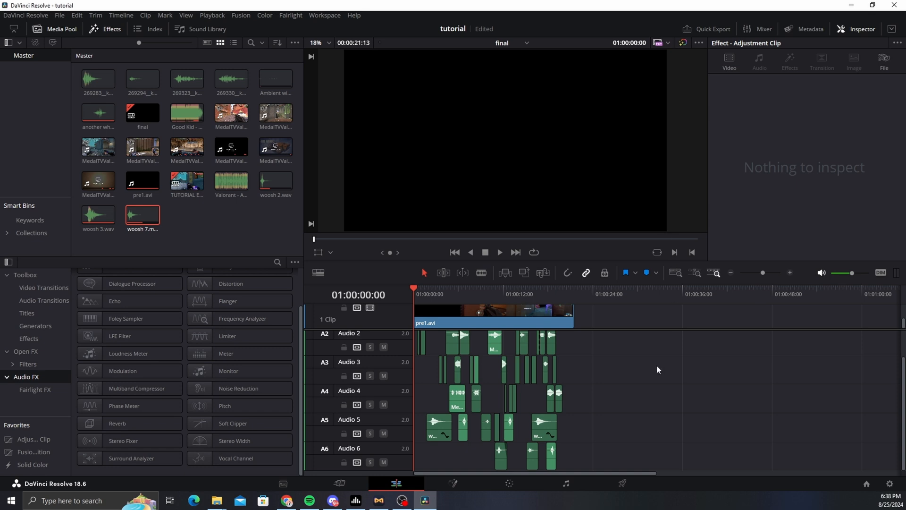
scroll(658, 364, up, 2)
key(End)
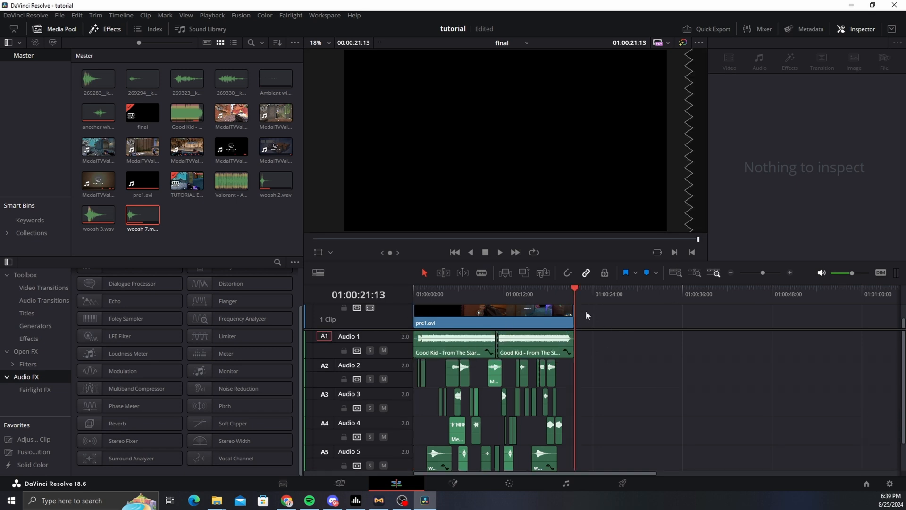
scroll(550, 392, down, 2)
click(541, 434)
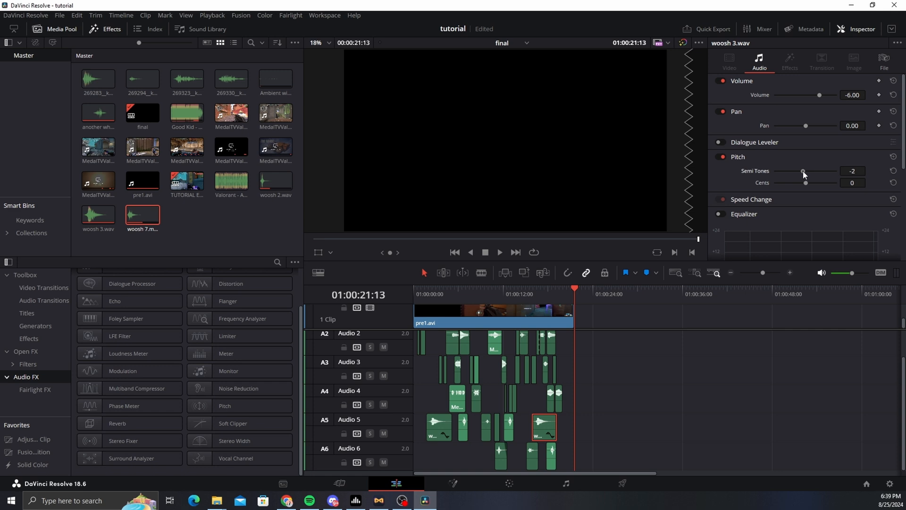
drag(803, 174, 806, 176)
click(894, 170)
click(580, 315)
click(532, 290)
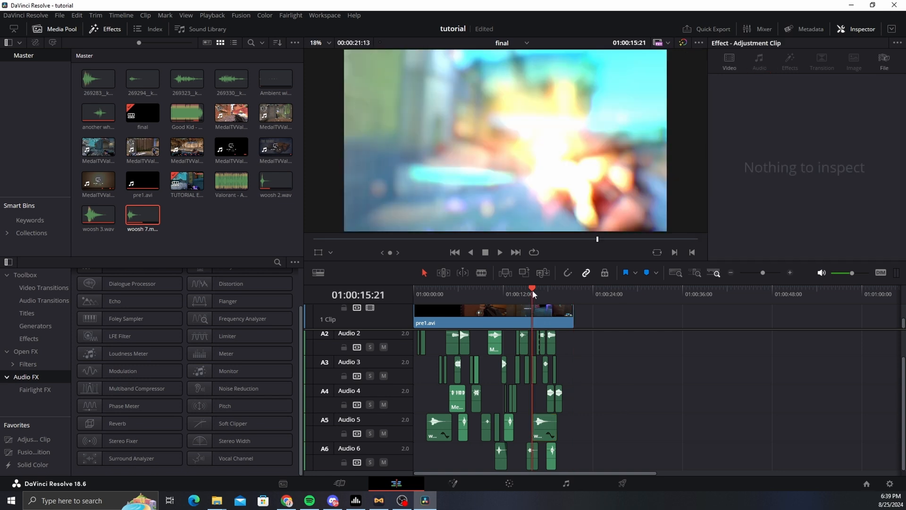
Step: Play the montage from 01:00:15:21 to check the whoosh sounds, and return the playhead to the timeline start
key(space)
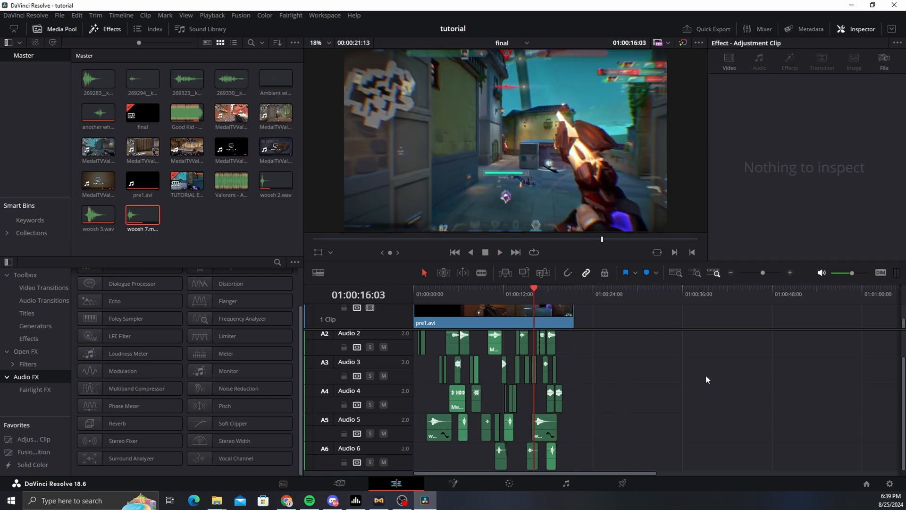
scroll(706, 375, up, 2)
click(414, 293)
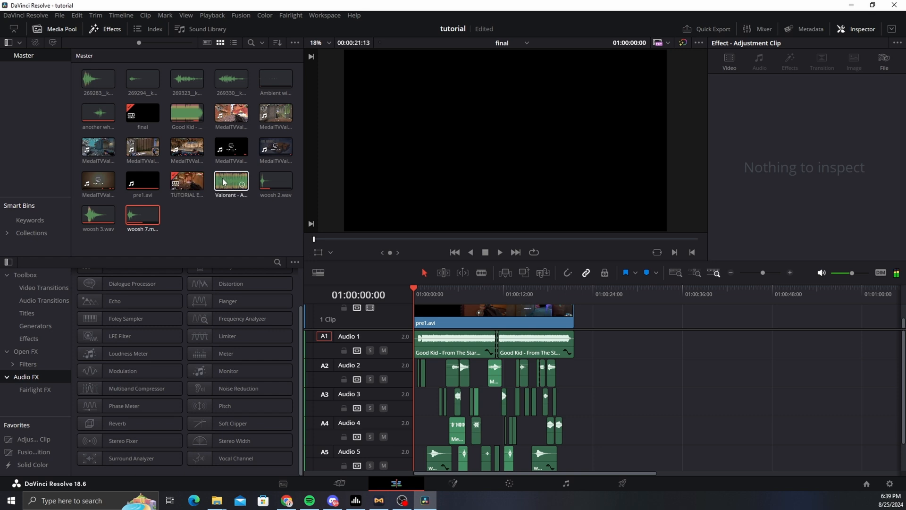
Step: Add the "Valorant - All Ace Sounds" audio from the media pool to Audio 2, beyond the end of the montage
drag(239, 182, 640, 372)
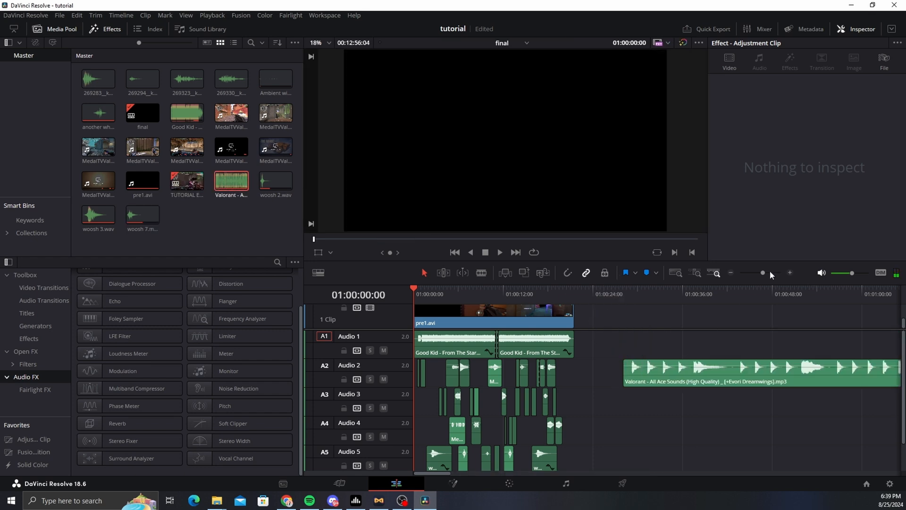
drag(770, 272, 757, 273)
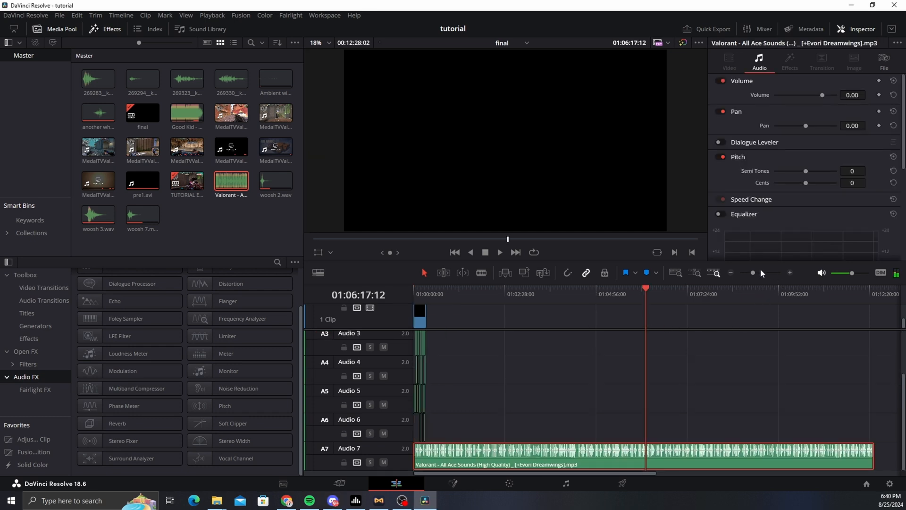
click(761, 273)
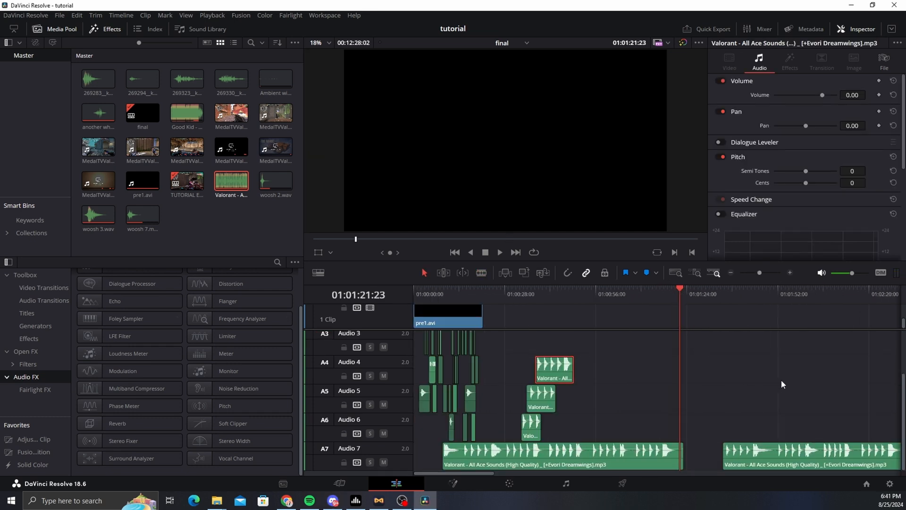
click(751, 376)
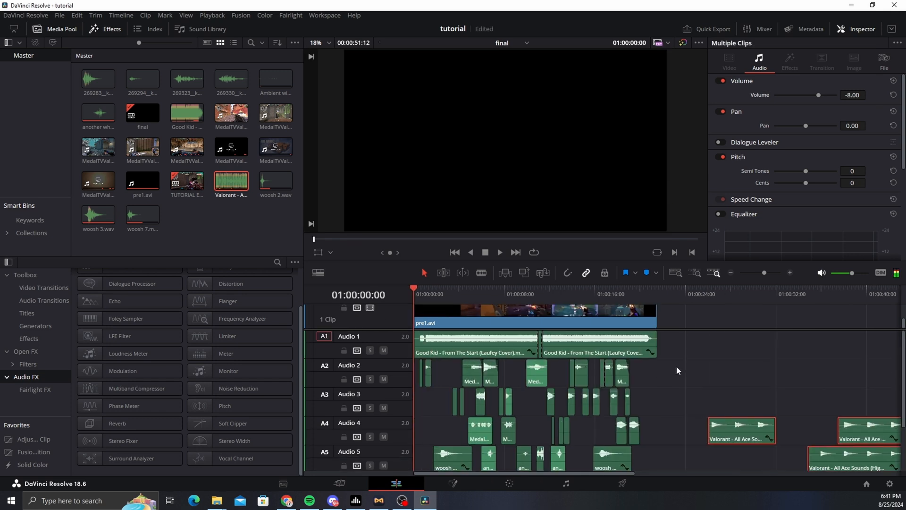
Step: Select all montage sound clips below the music track, place the playhead at 01:00:01:19, and turn snapping on
drag(670, 368, 306, 473)
key(space)
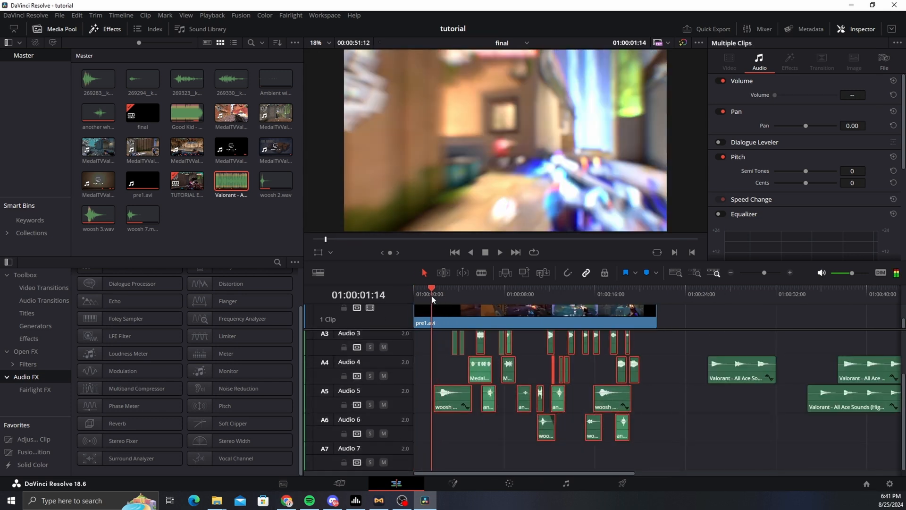
drag(432, 297, 434, 297)
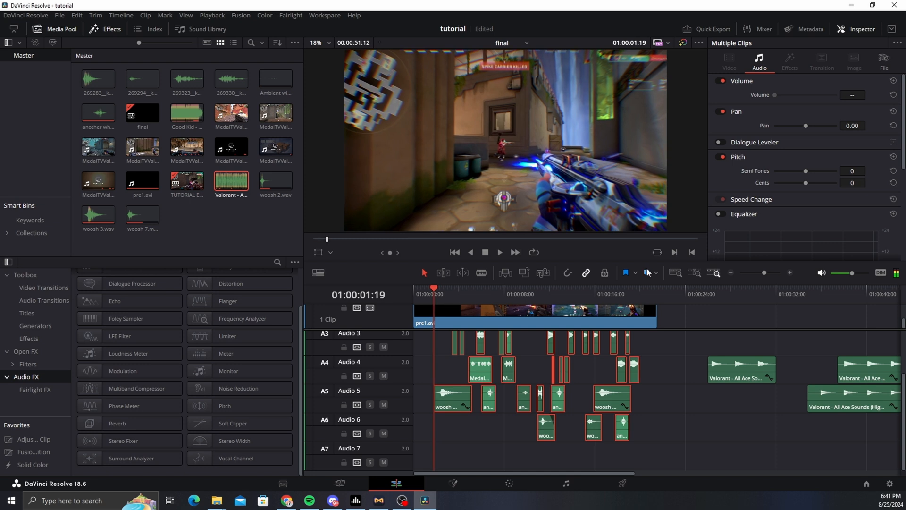
key(n)
drag(764, 273, 772, 273)
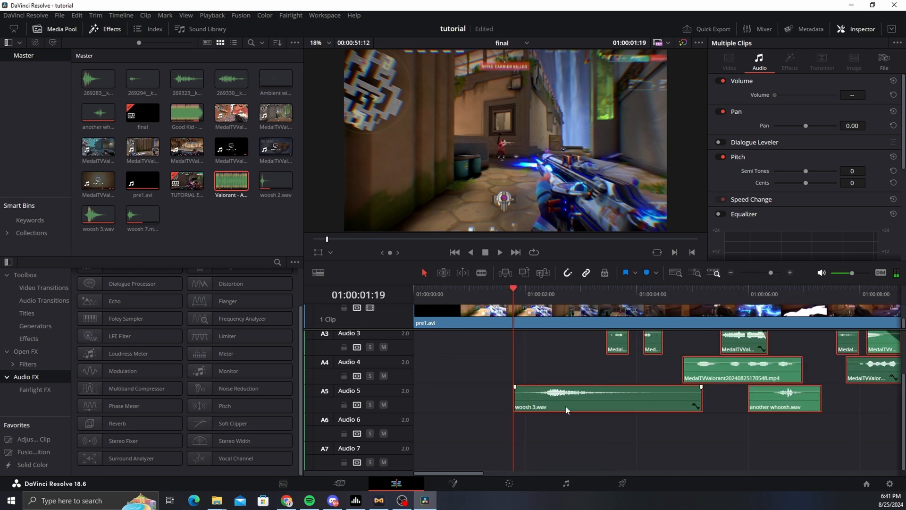
scroll(568, 416, up, 1)
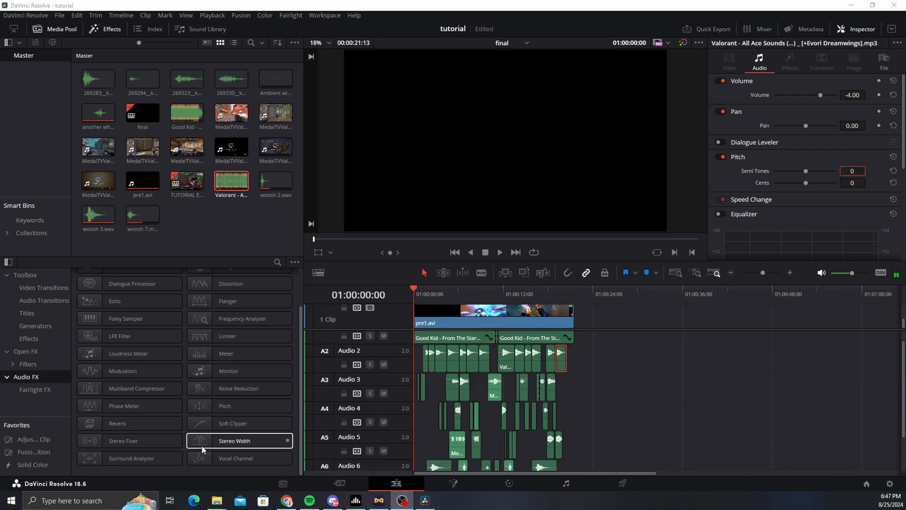
Step: Enlarge the timeline area to show the effect tracks down to Audio 7, and play the montage from the start
click(673, 393)
scroll(670, 392, up, 1)
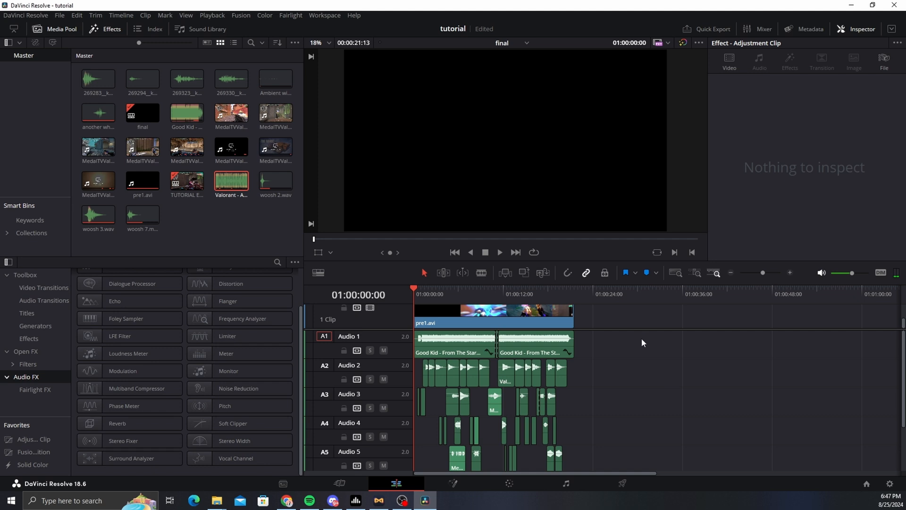
scroll(647, 327, up, 2)
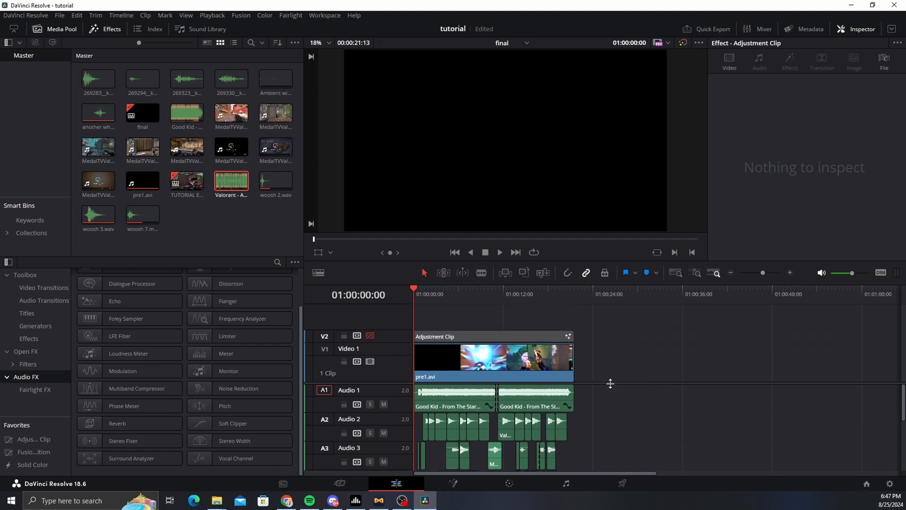
drag(610, 384, 610, 328)
scroll(661, 391, down, 2)
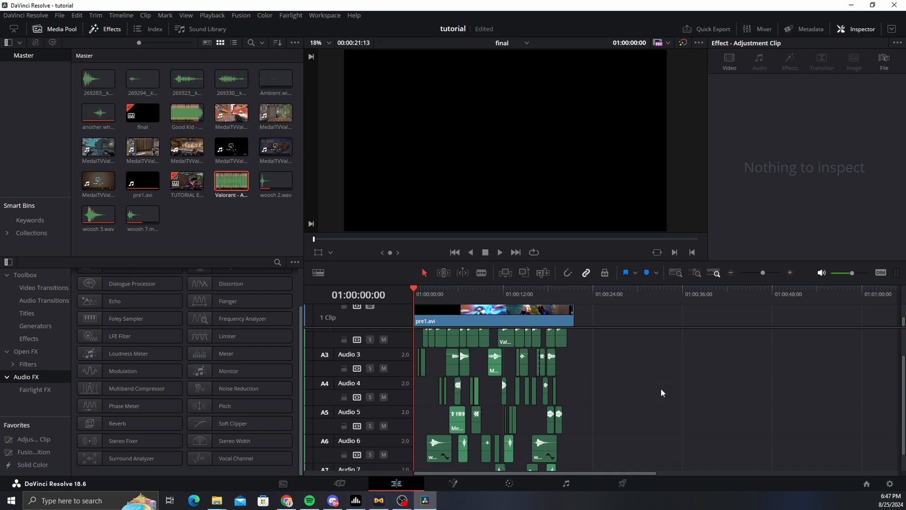
scroll(656, 373, up, 1)
drag(649, 284, 649, 242)
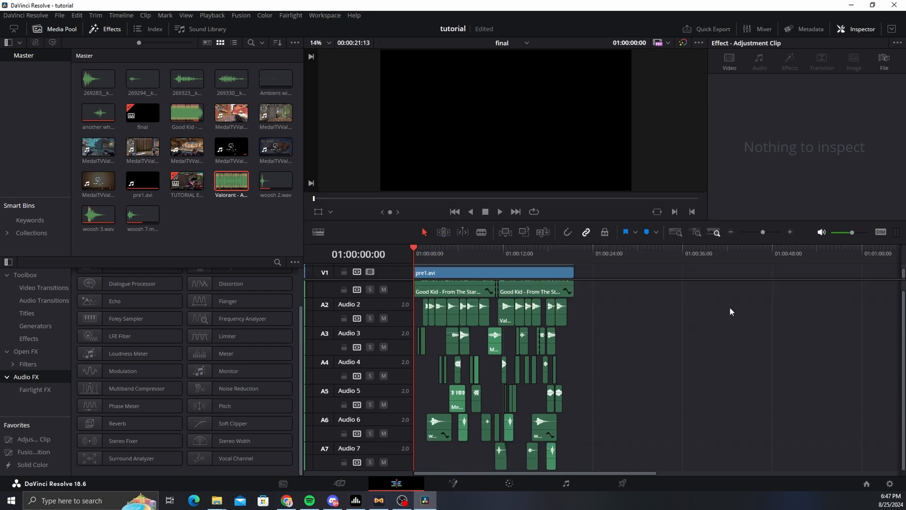
click(766, 231)
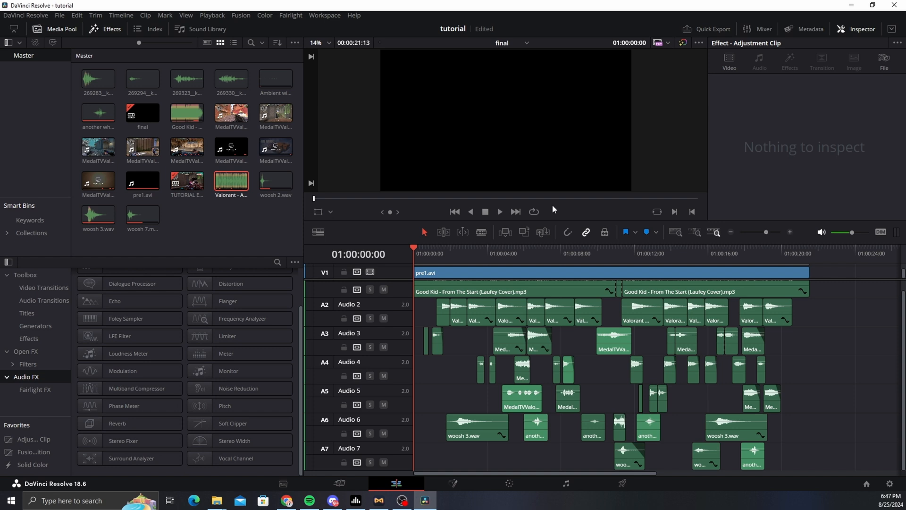
click(500, 214)
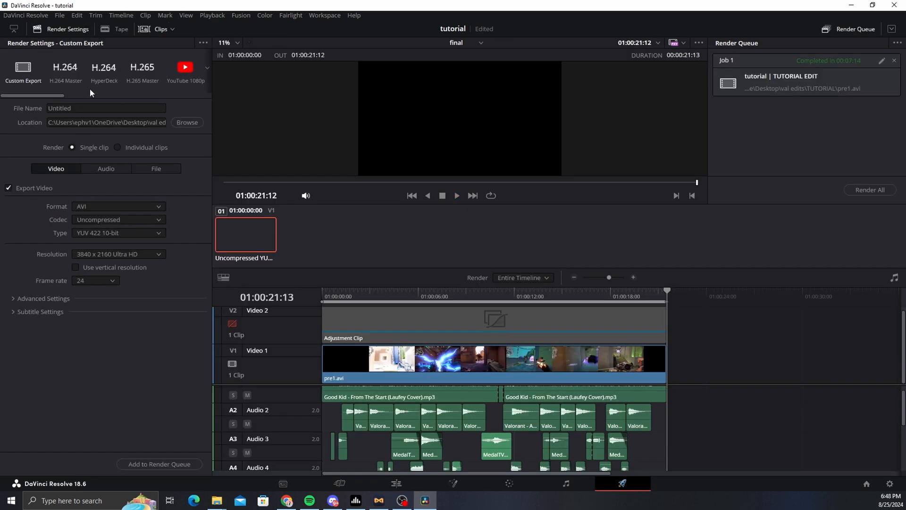
Step: Name the export file TUTORIAL-FINAL and set its format to MP4
click(66, 108)
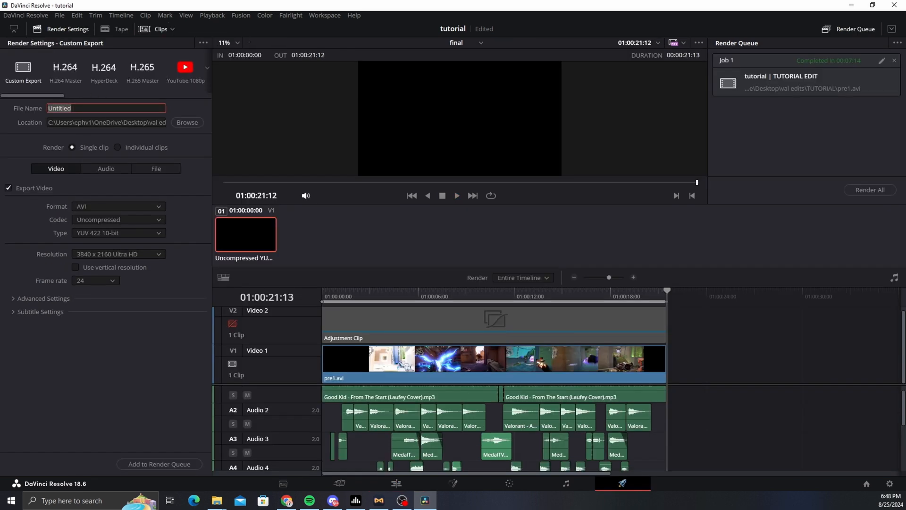
text(TUTORIAL-FINAL)
click(99, 203)
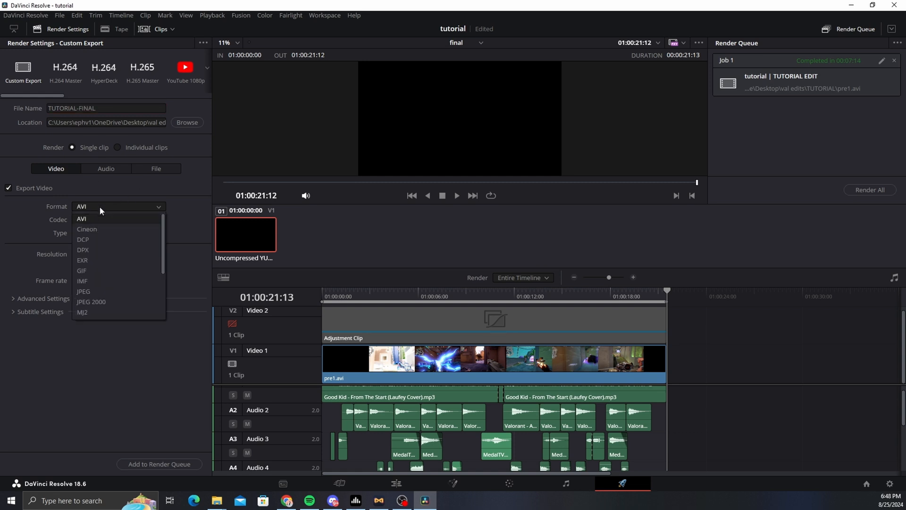
scroll(105, 241, down, 2)
click(97, 259)
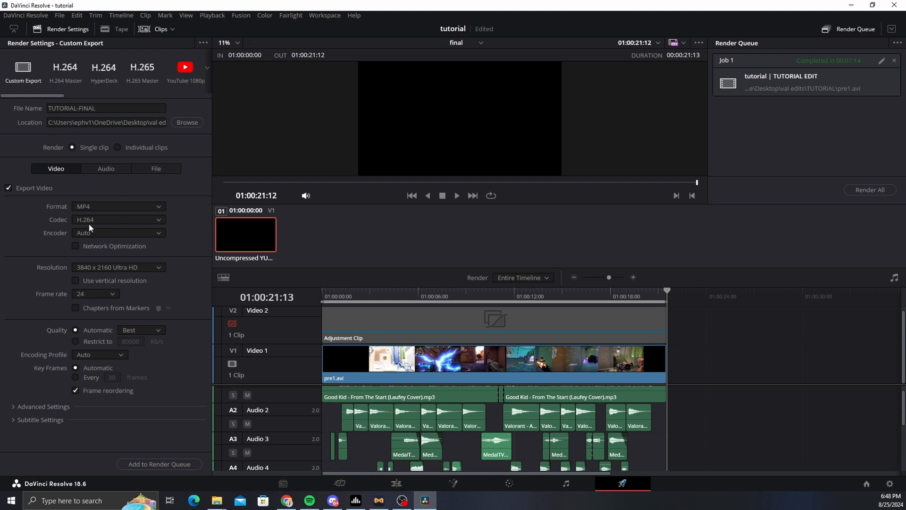
Step: Set the export codec to H.265 and the encoder to Native, with network optimization enabled
click(90, 223)
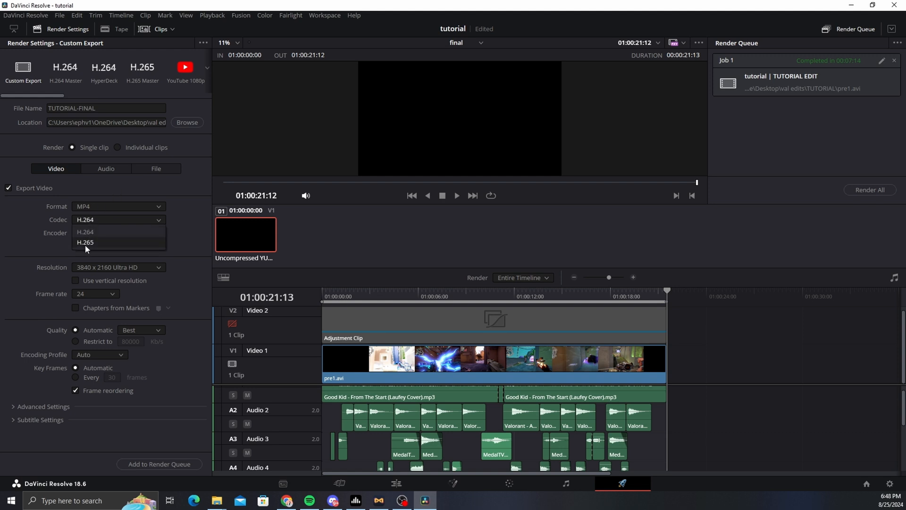
click(85, 243)
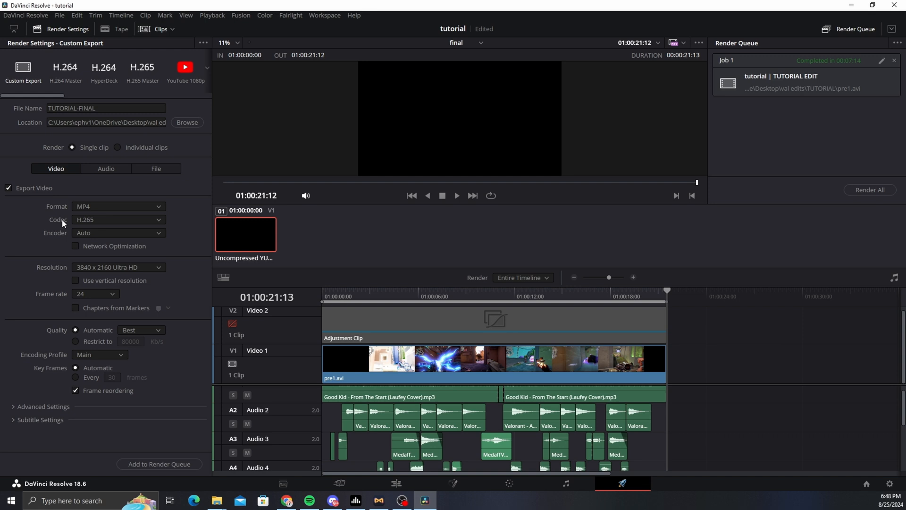
click(97, 232)
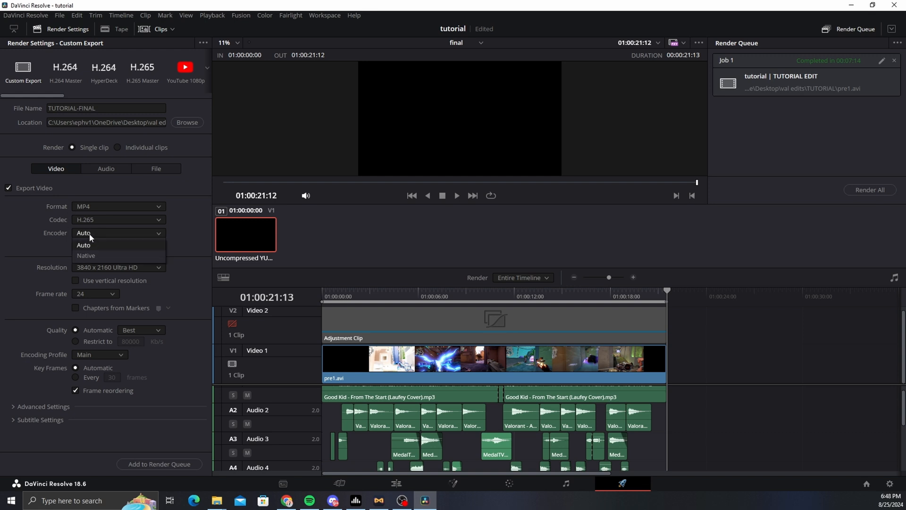
click(87, 256)
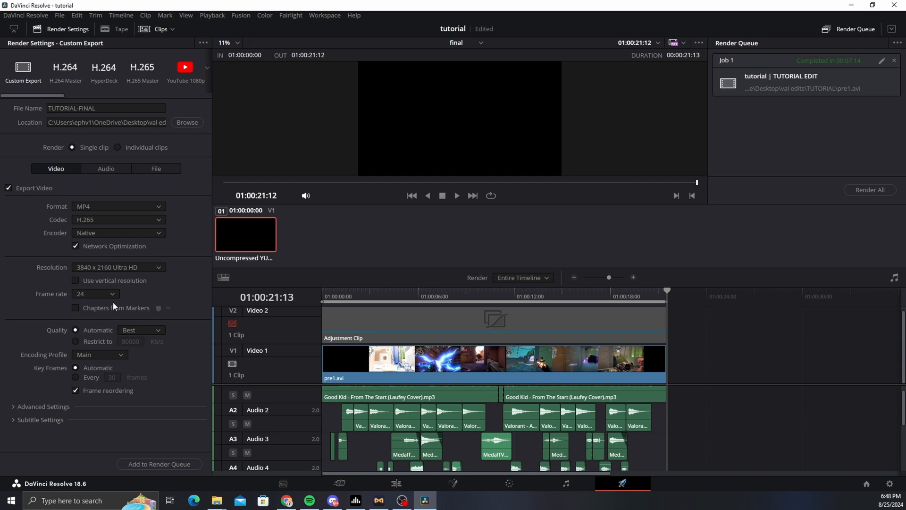
Step: Restrict the export quality to 72000 Kb/s
click(75, 339)
click(142, 342)
key(BackSpace)
key(BackSpace)
key(BackSpace)
key(BackSpace)
key(BackSpace)
text(72000)
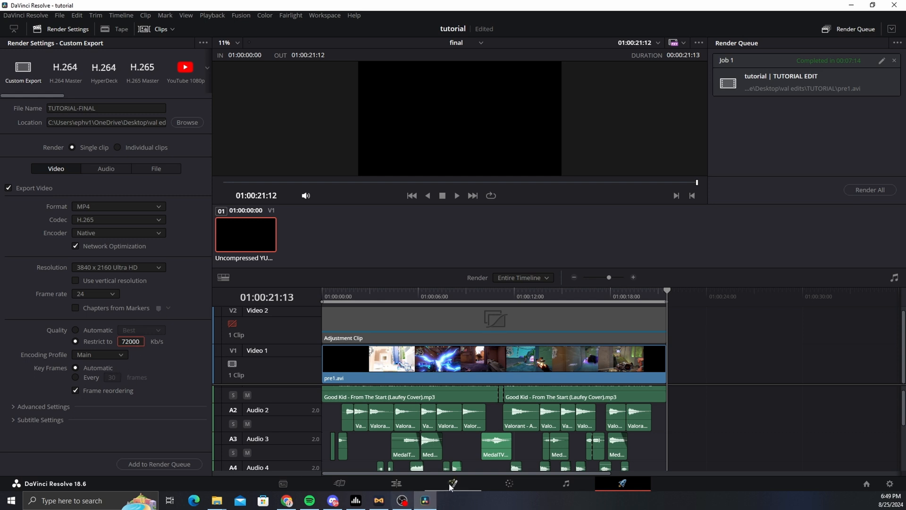
Step: Re-enable the Video 2 track holding the adjustment clip in the final timeline
click(396, 484)
scroll(425, 266, up, 1)
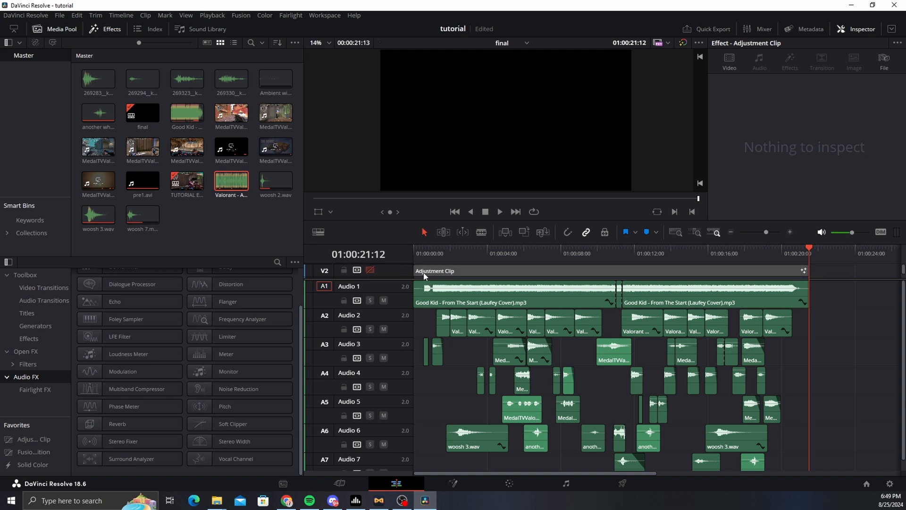
click(370, 270)
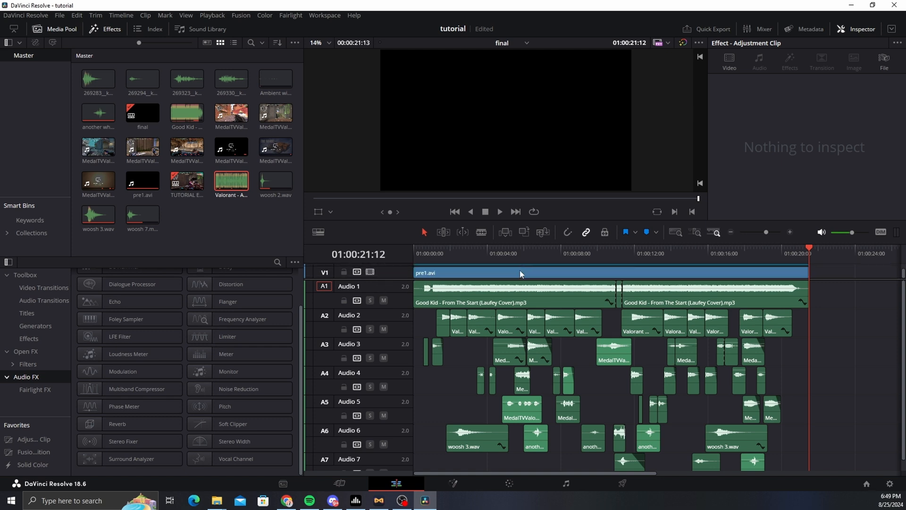
Step: Add the final timeline to the render queue as TUTORIAL-FINAL.mp4 and start rendering it
click(623, 483)
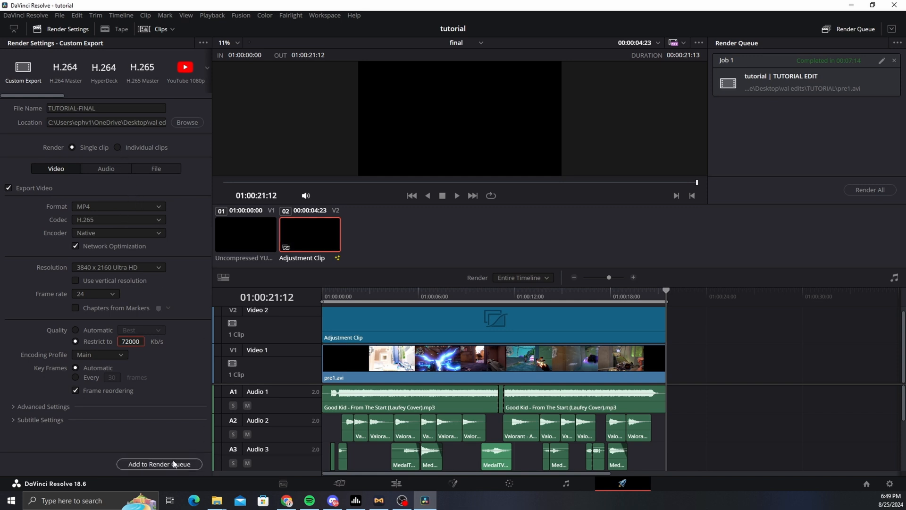
click(185, 465)
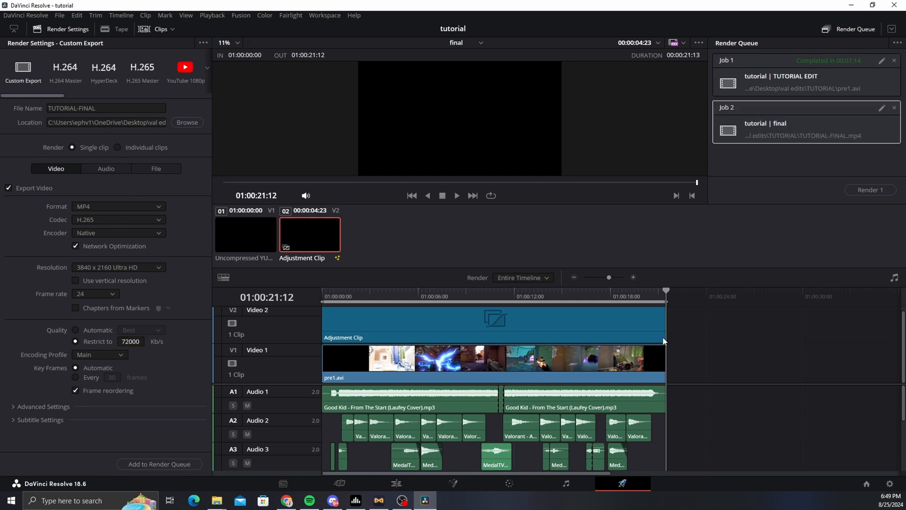
click(868, 189)
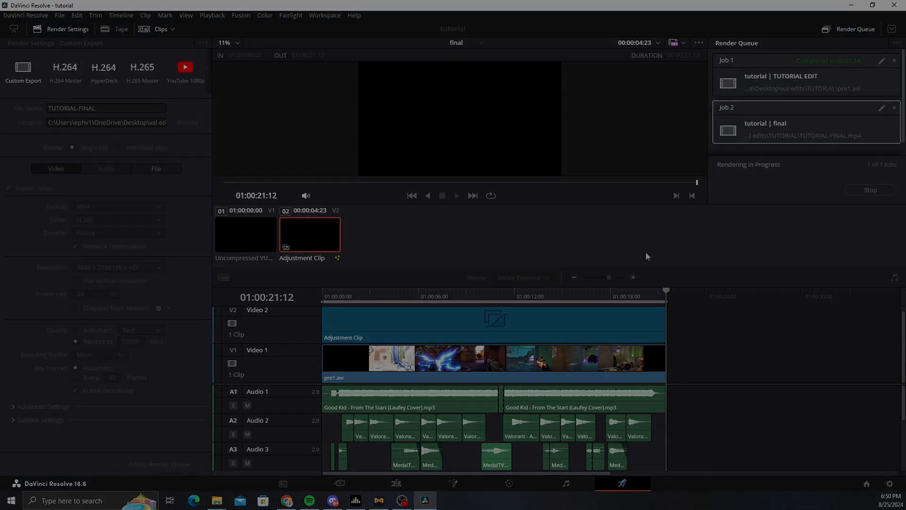